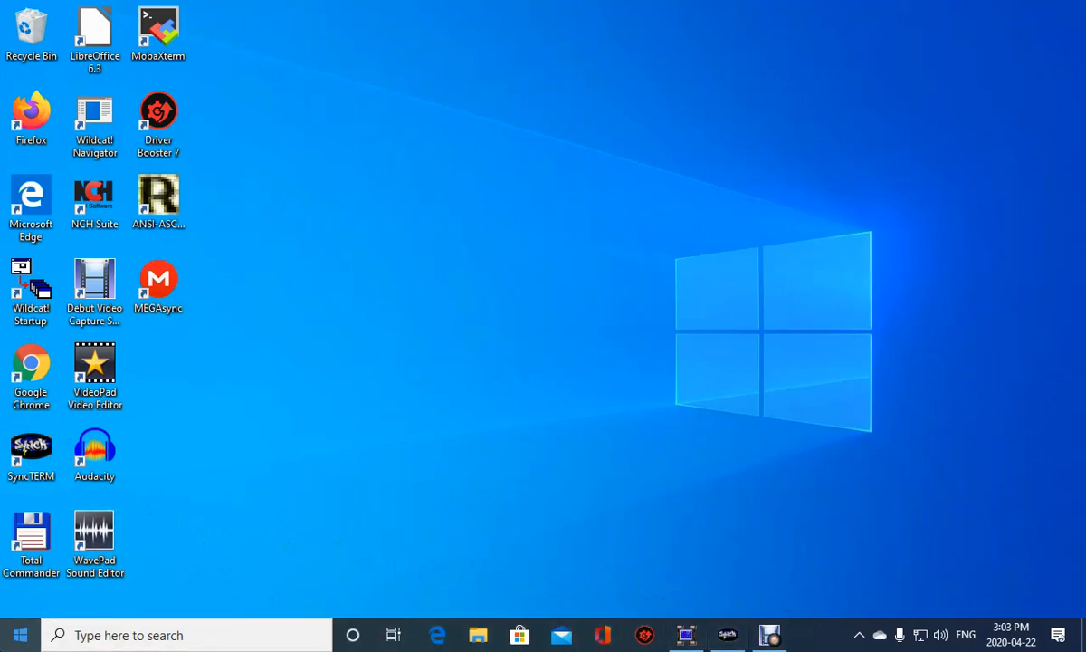
# Open the Wildcat! Configuration Manager.
pyautogui.click(20, 635)
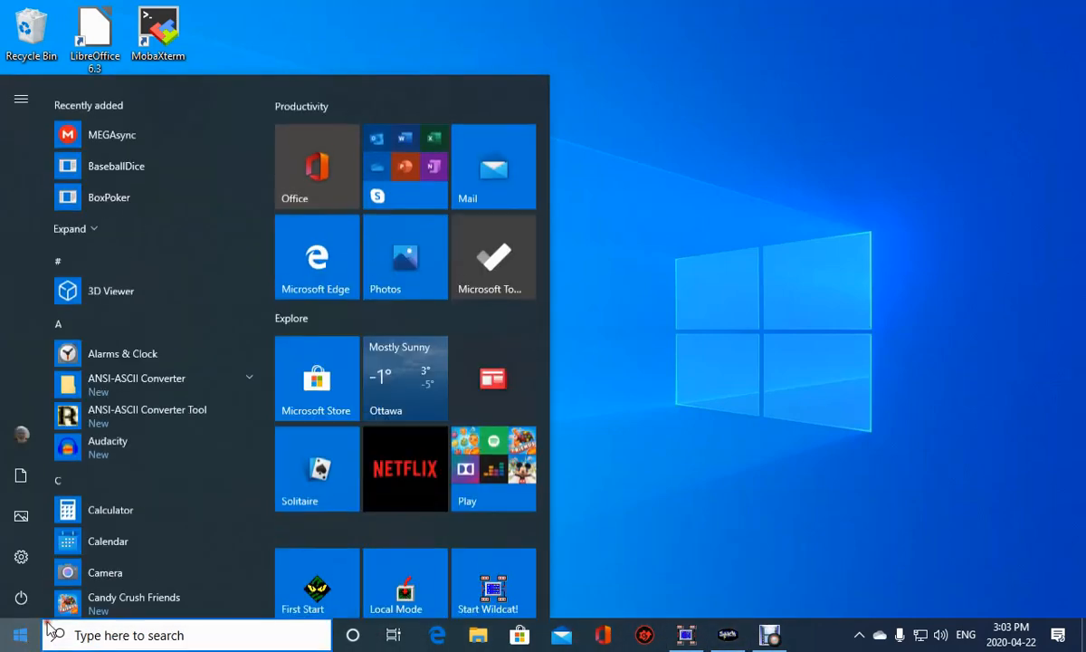
pyautogui.scroll(-3, 547, 579)
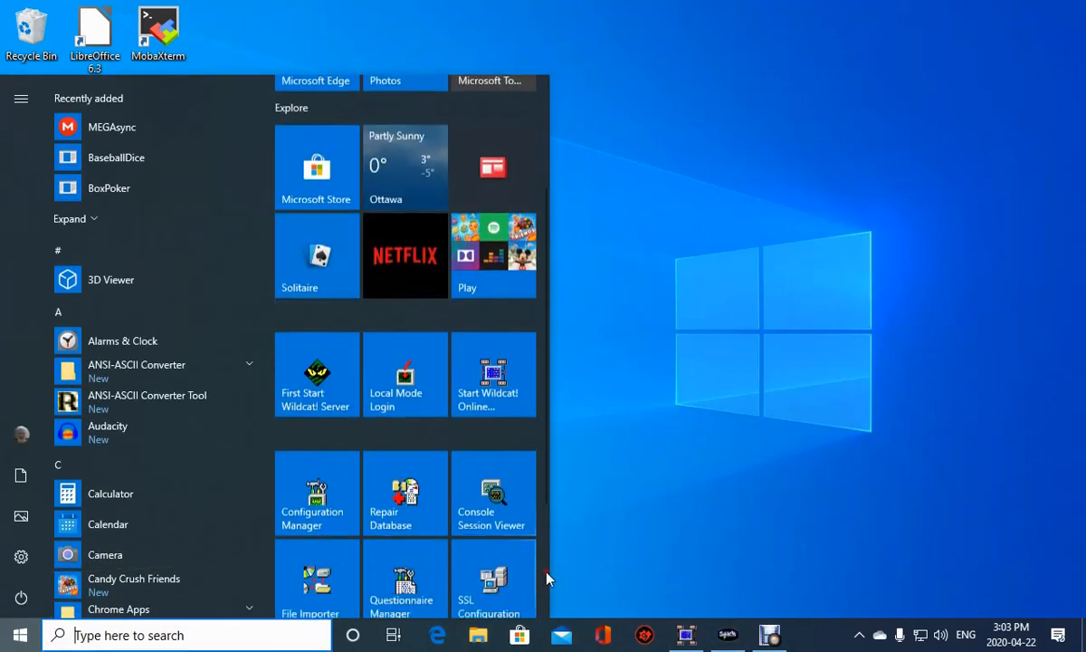
pyautogui.click(337, 472)
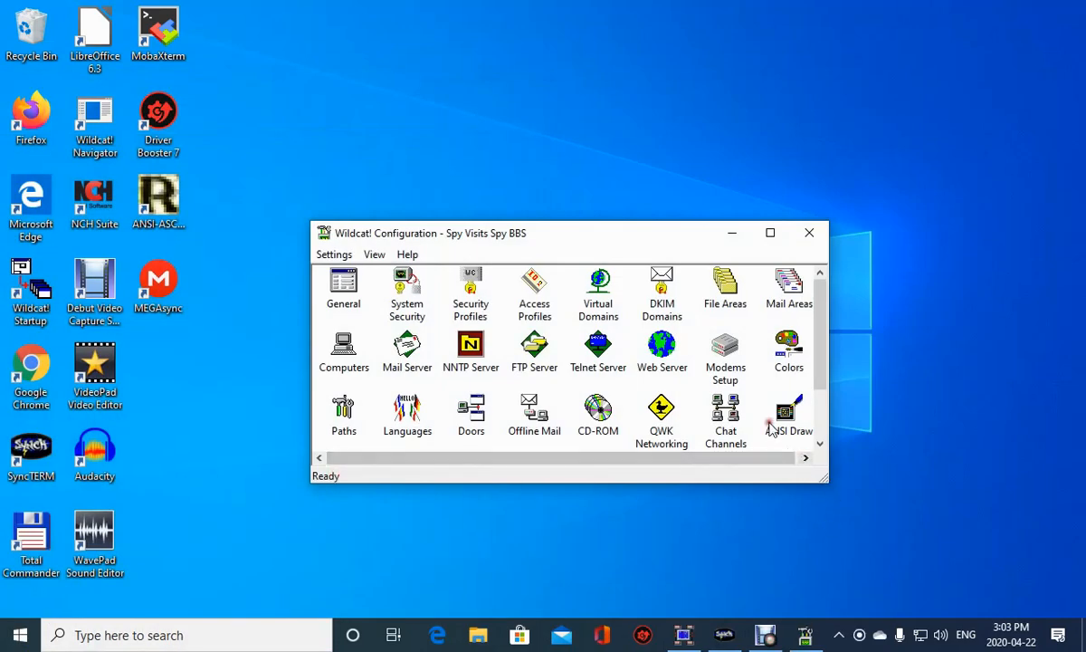
# Examine the Online.bbs menu file under Menu Files in ANSI Draw and close the editor.
pyautogui.scroll(-2, 781, 423)
pyautogui.click(789, 350)
pyautogui.doubleClick(788, 350)
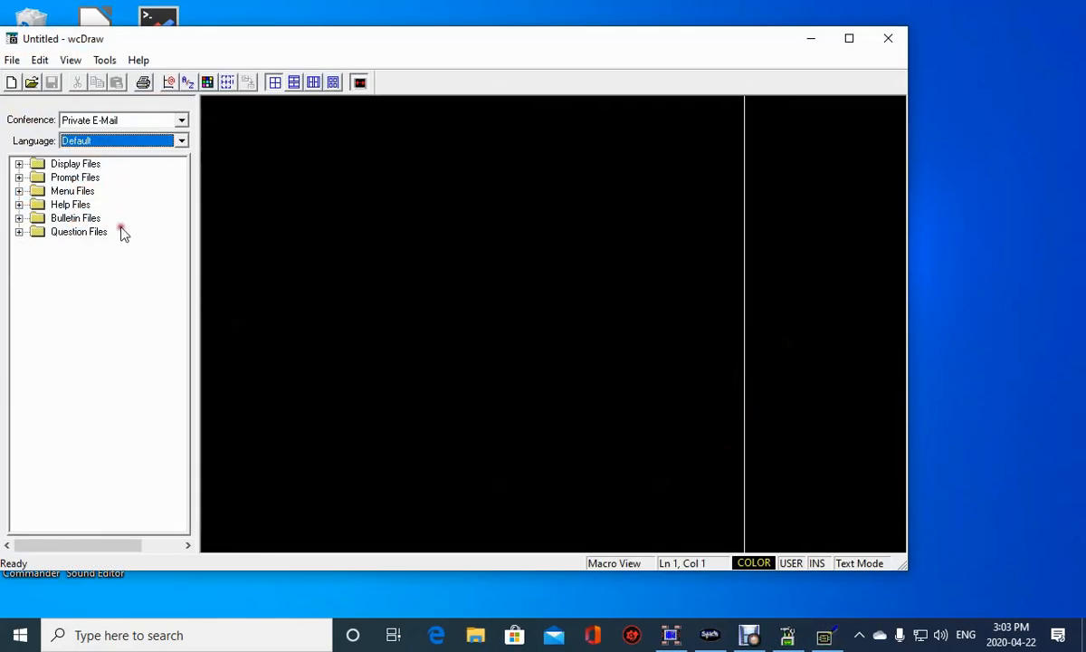
pyautogui.doubleClick(88, 191)
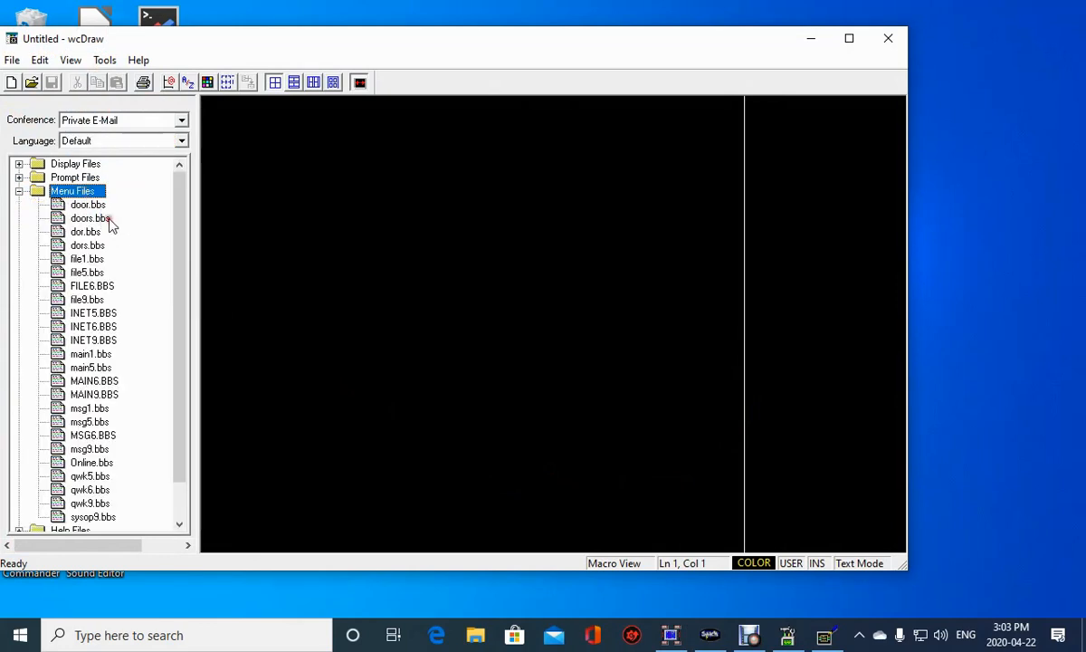
pyautogui.doubleClick(104, 461)
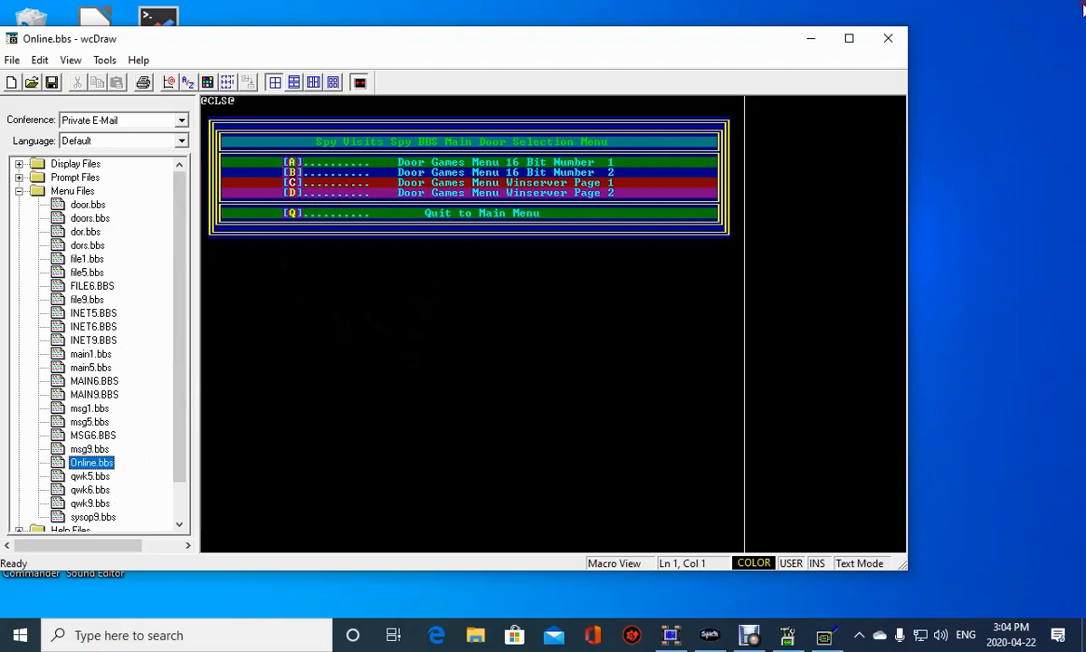
pyautogui.click(888, 38)
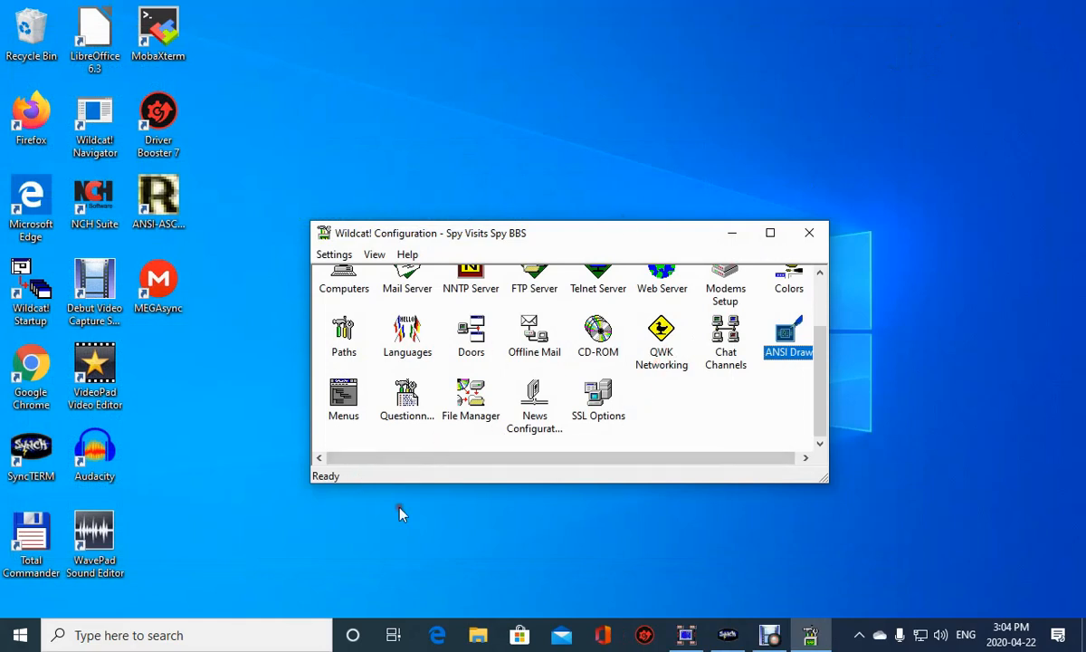
# Open the door menu setup in the Doors configuration and add Atlantis, Backgammon and Baseball Dice to the menu.
pyautogui.doubleClick(466, 336)
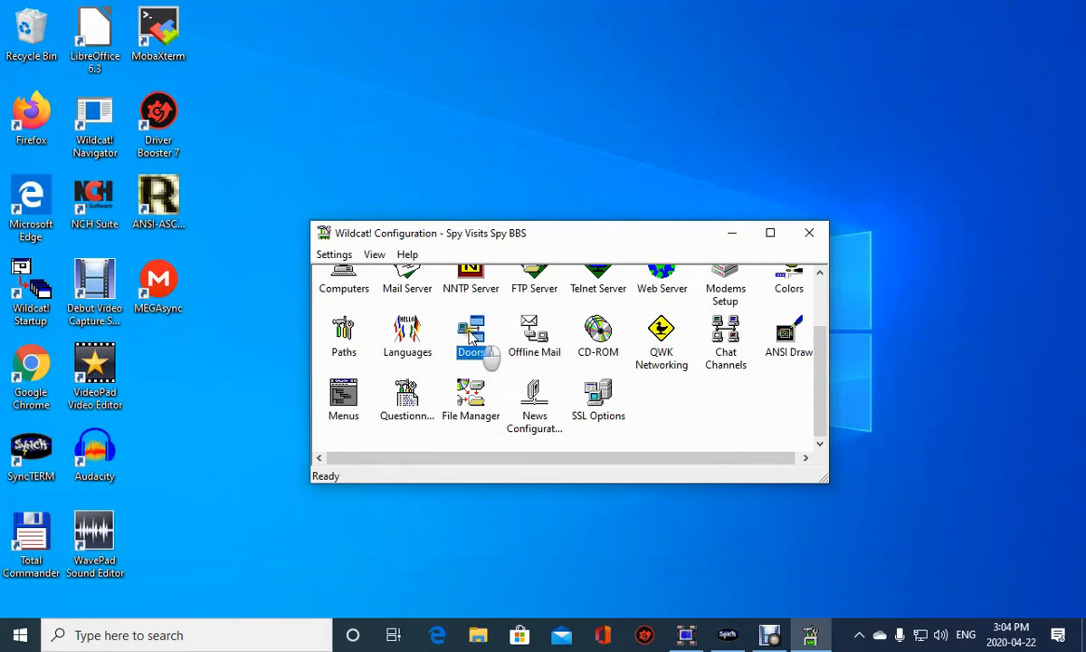
pyautogui.click(525, 433)
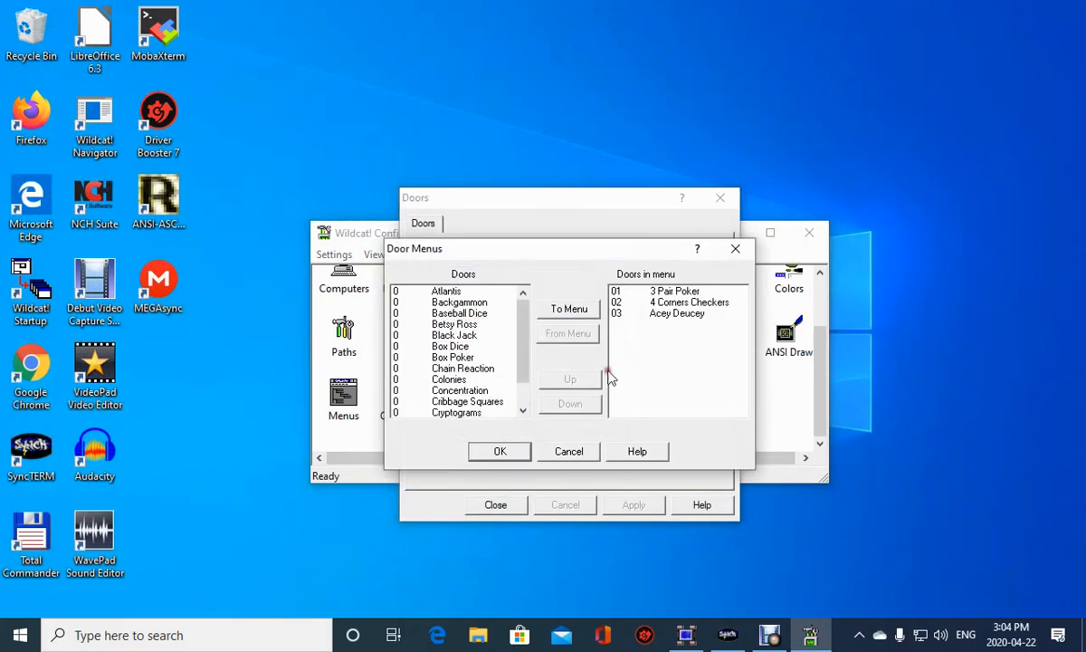
pyautogui.click(458, 292)
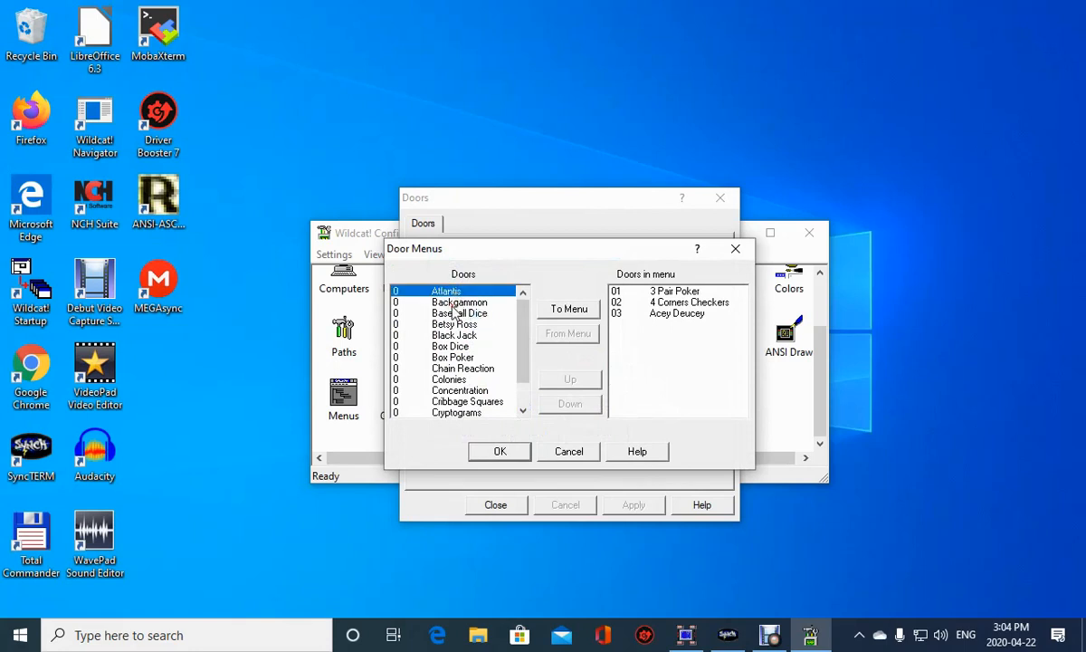
pyautogui.click(563, 310)
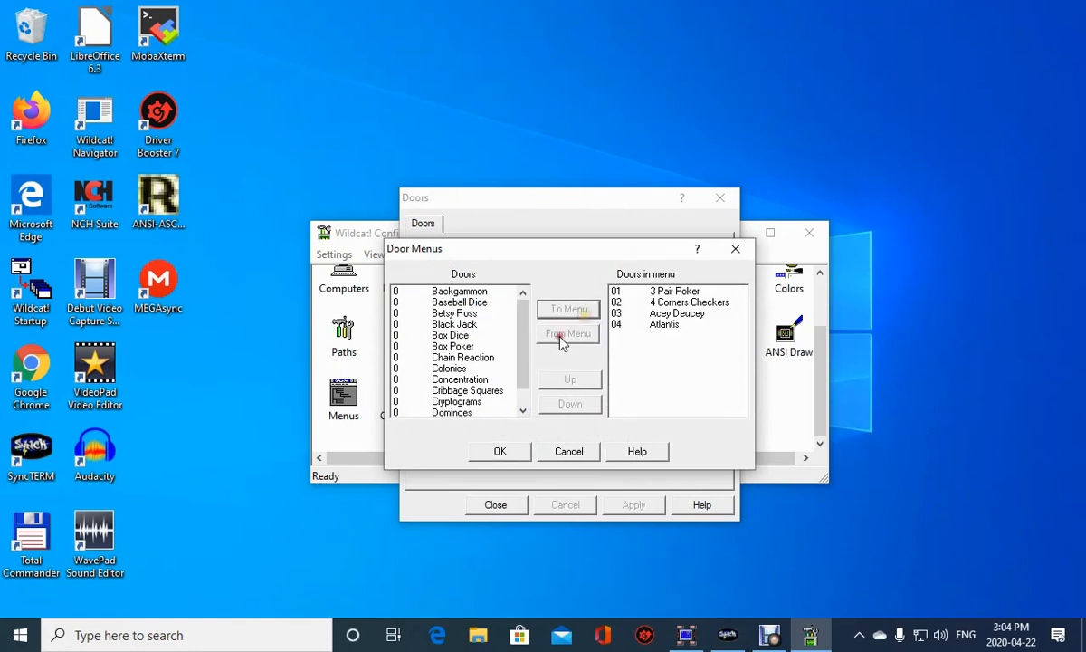
pyautogui.click(442, 292)
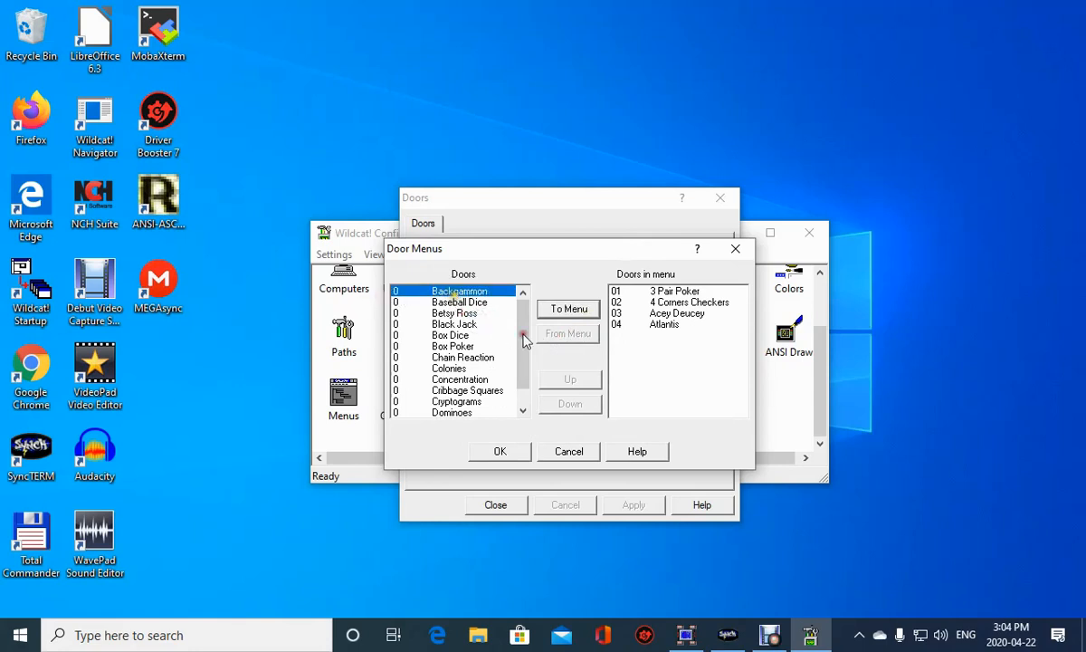
pyautogui.click(569, 309)
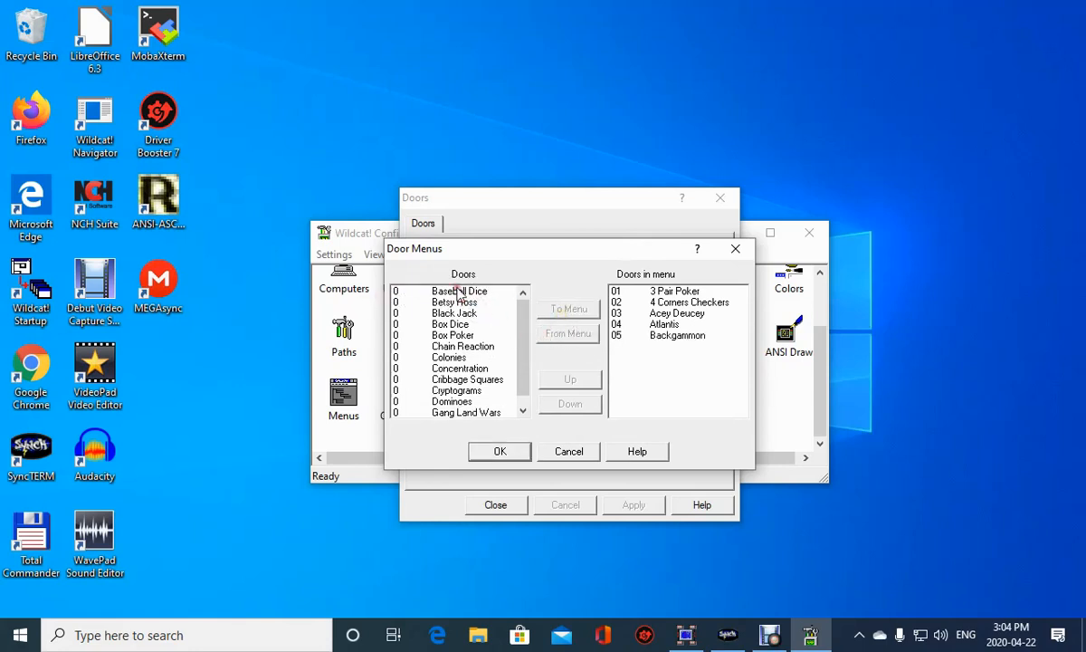
pyautogui.click(457, 292)
pyautogui.click(568, 310)
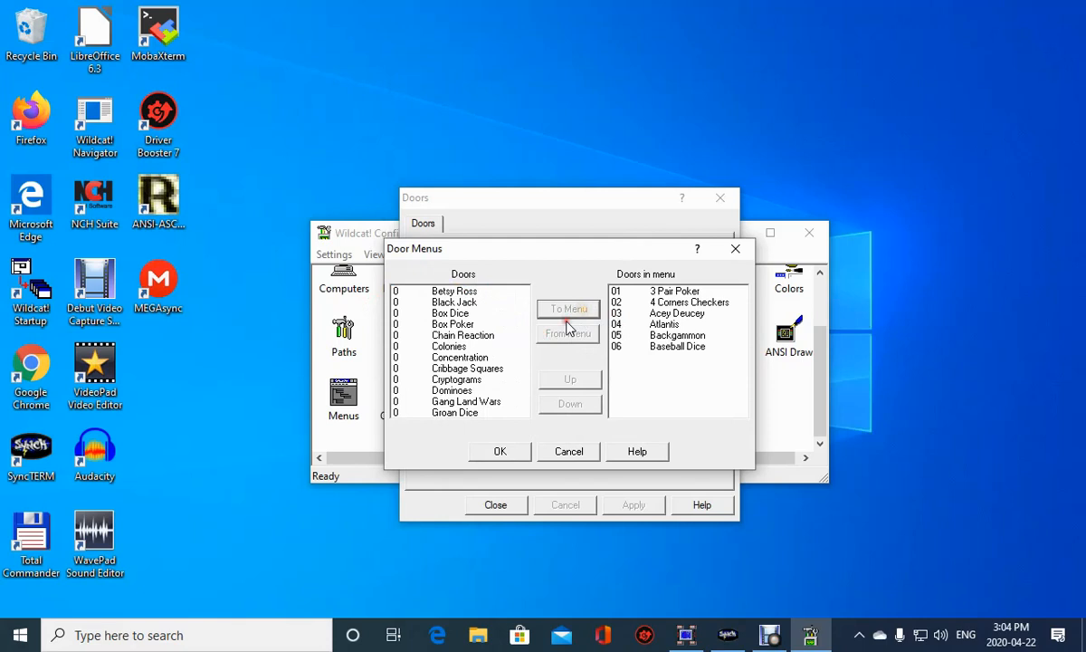
# Add Betsy Ross, Black Jack, Box Dice and Box Poker to the doors in the menu.
pyautogui.click(436, 291)
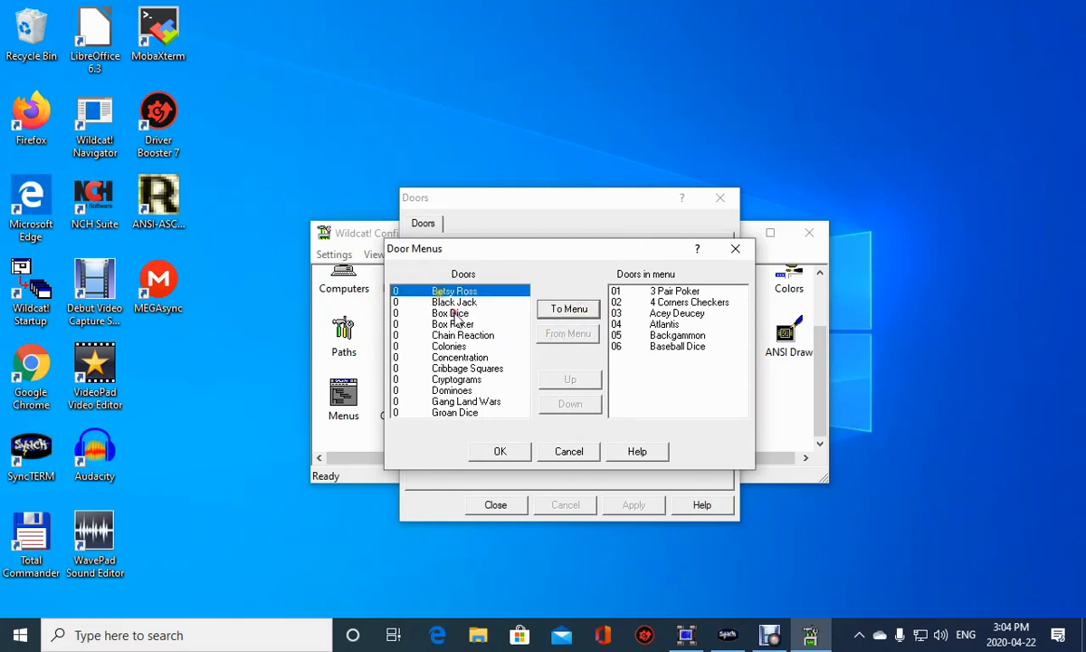
pyautogui.click(568, 308)
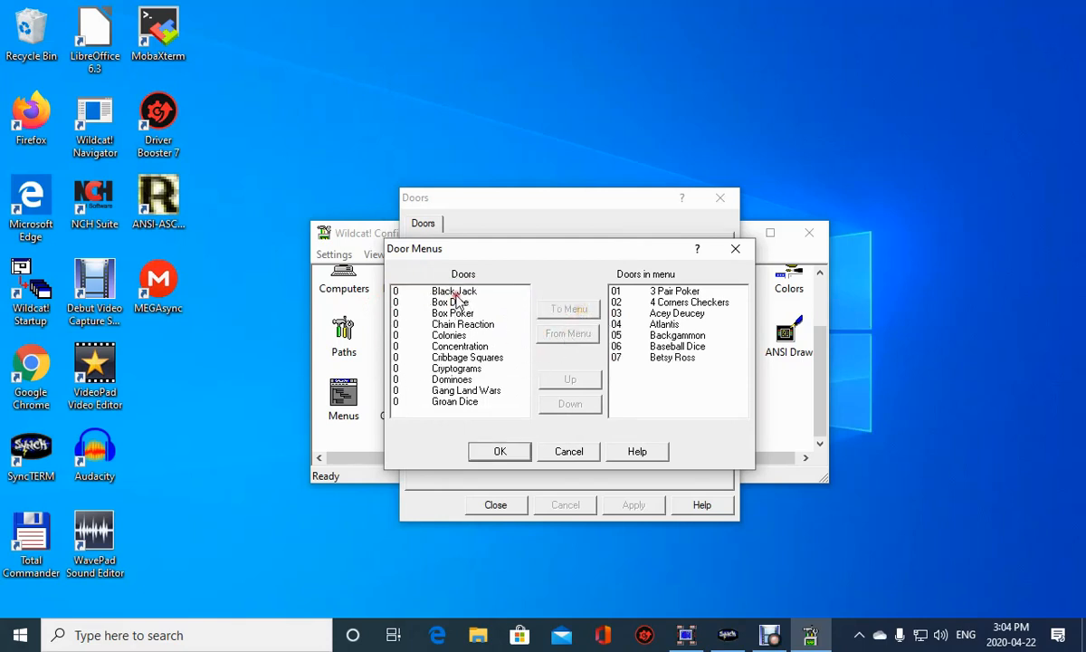
pyautogui.click(453, 293)
pyautogui.click(569, 309)
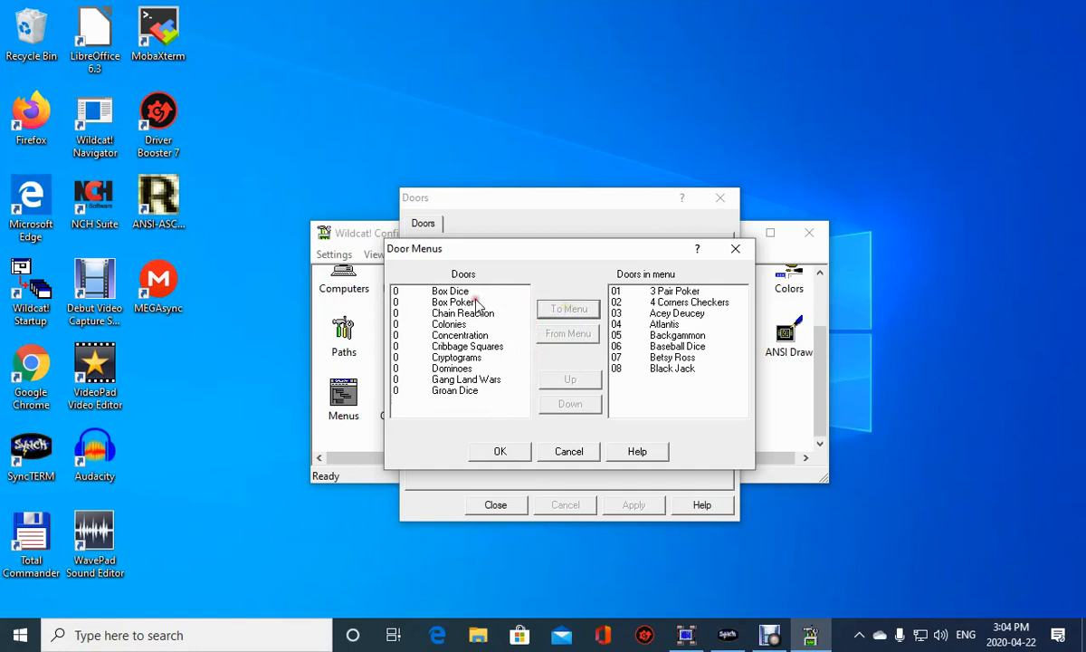
pyautogui.click(470, 293)
pyautogui.click(568, 308)
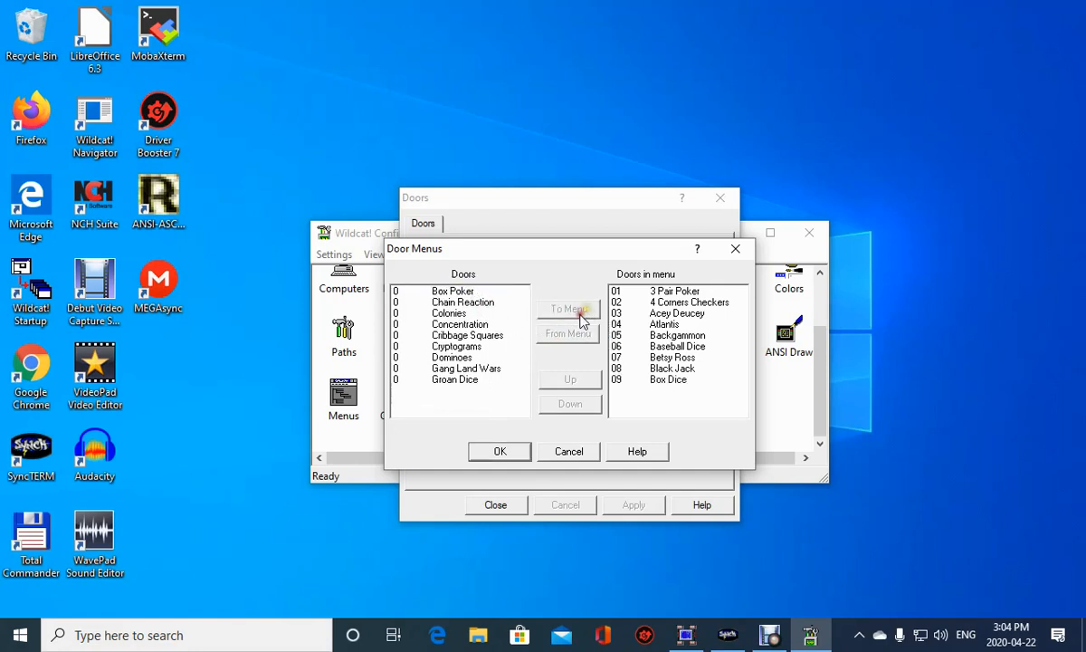
pyautogui.click(432, 294)
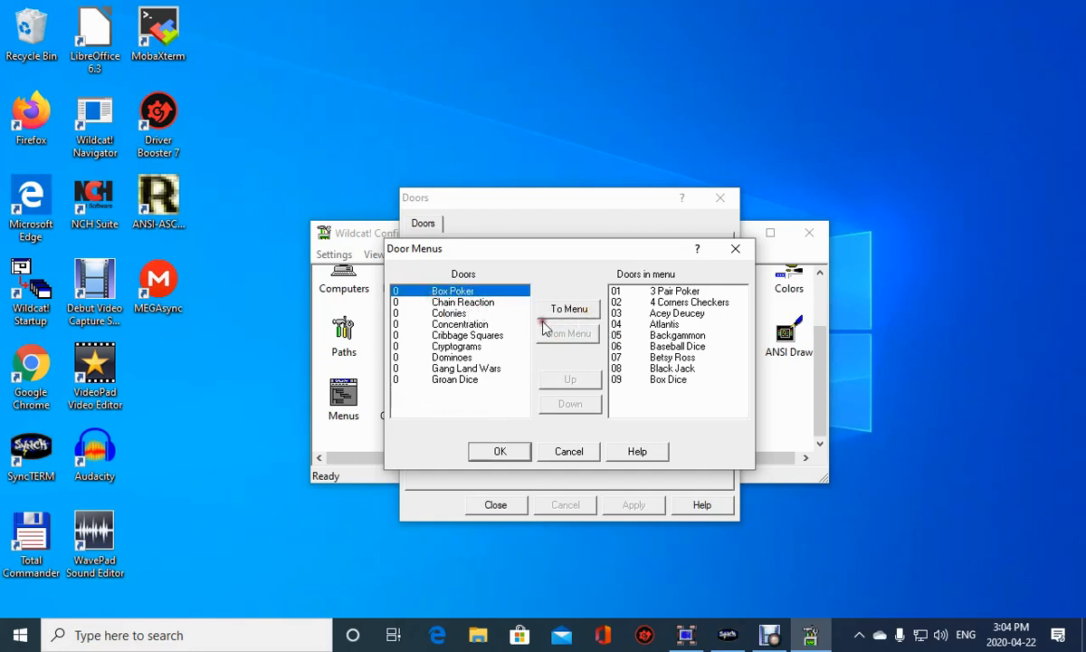
pyautogui.click(569, 310)
# Add Chain Reaction, Colonies, Concentration and Cribbage Squares to the doors in the menu.
pyautogui.click(453, 302)
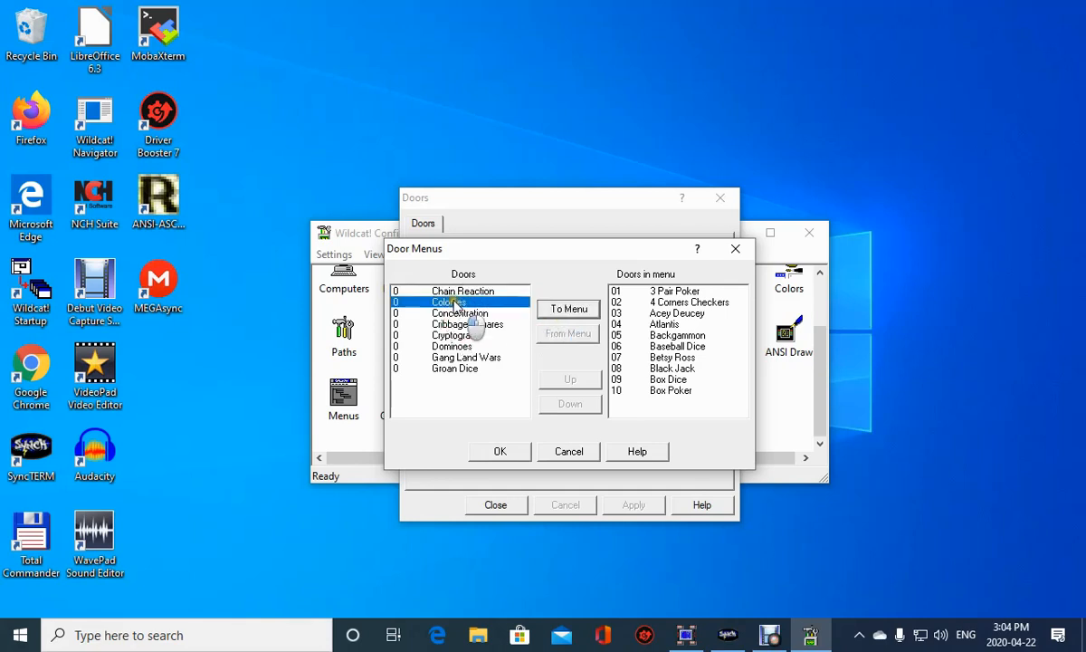
pyautogui.click(455, 292)
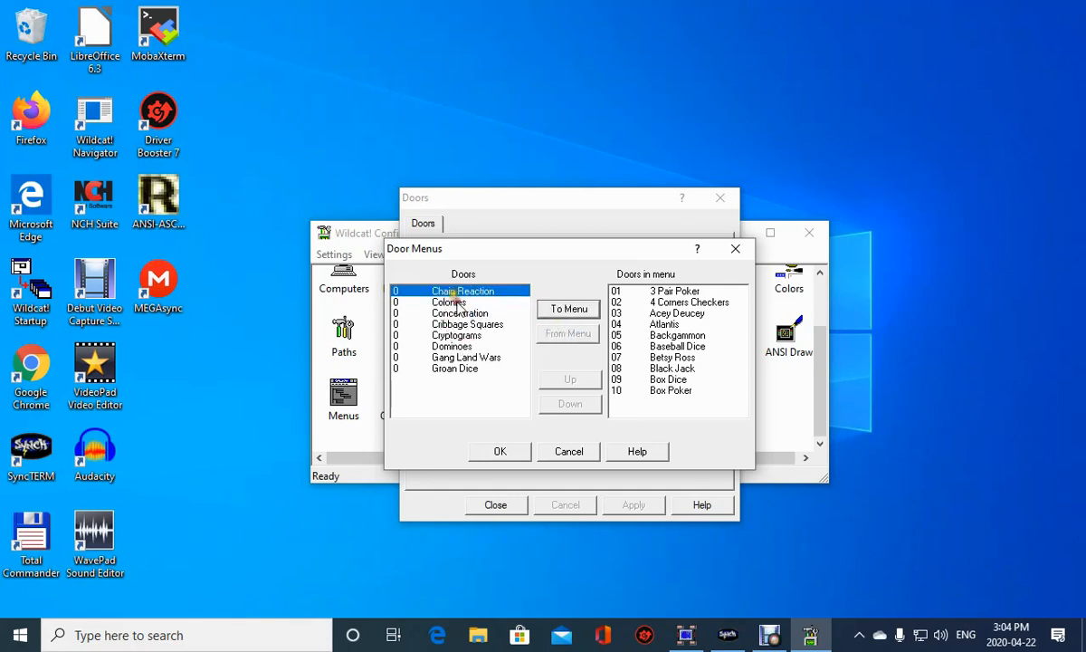
pyautogui.click(566, 309)
pyautogui.click(457, 291)
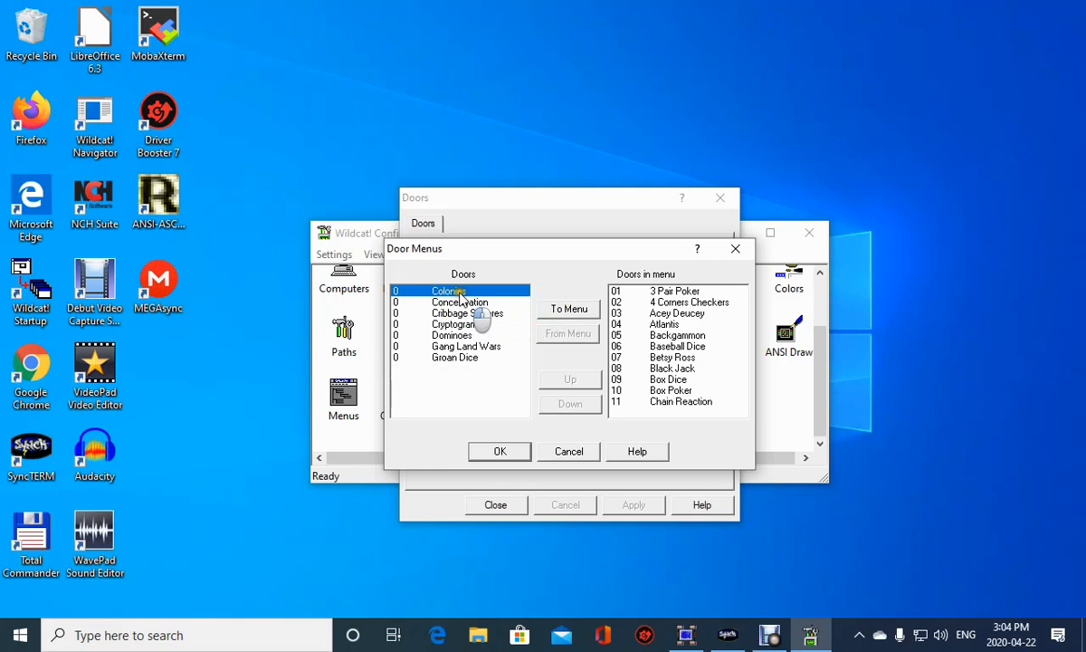
pyautogui.click(555, 313)
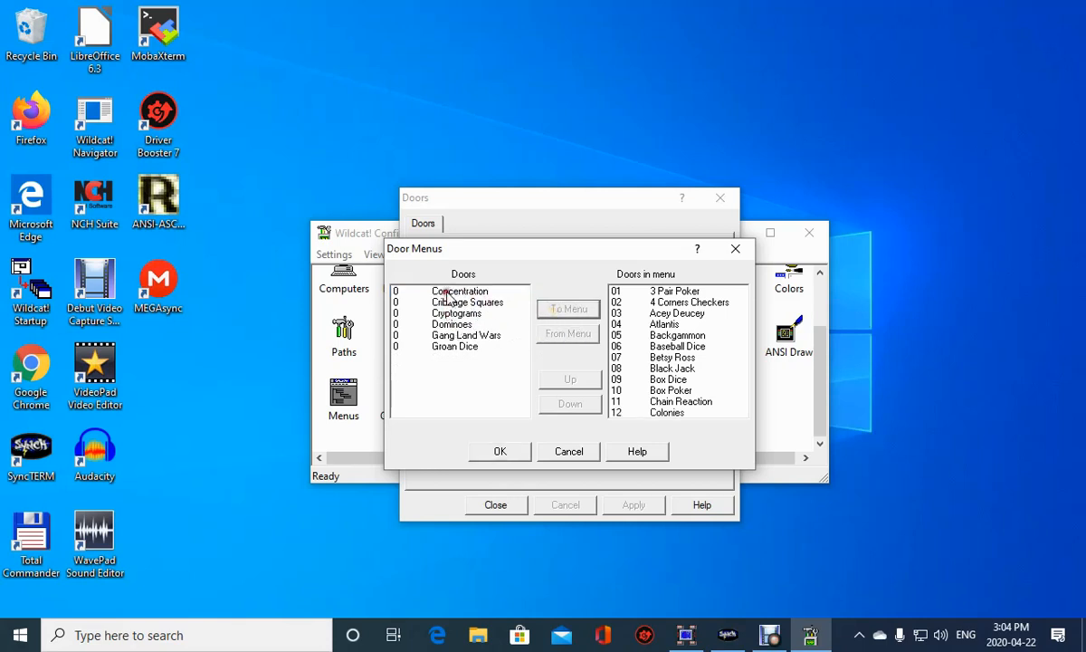
pyautogui.click(436, 292)
pyautogui.click(568, 309)
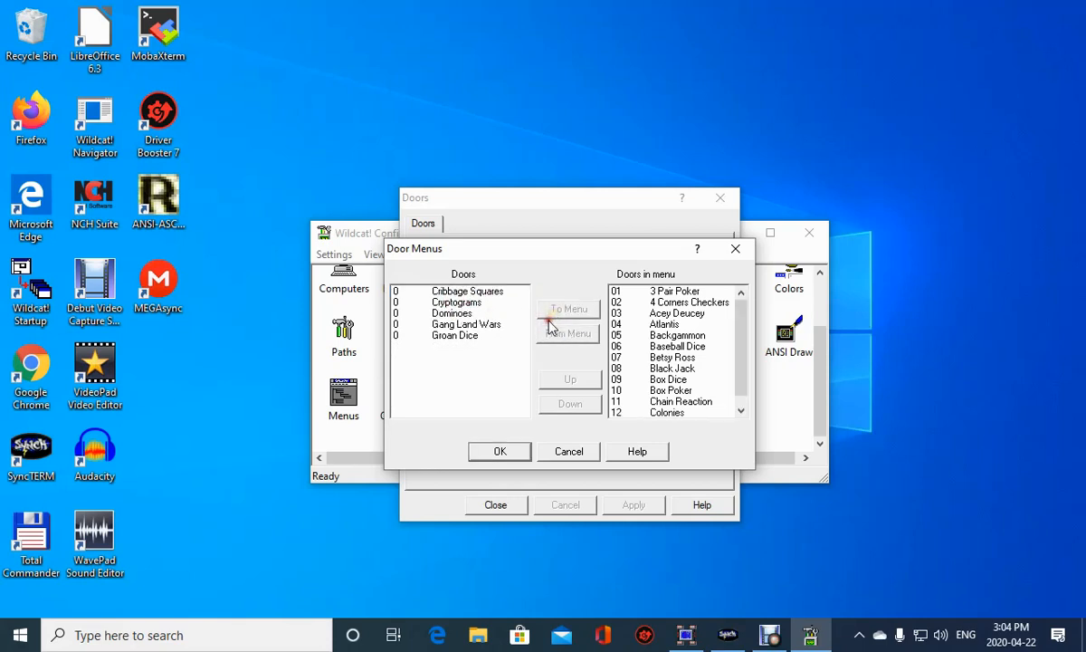
pyautogui.click(444, 292)
pyautogui.click(568, 309)
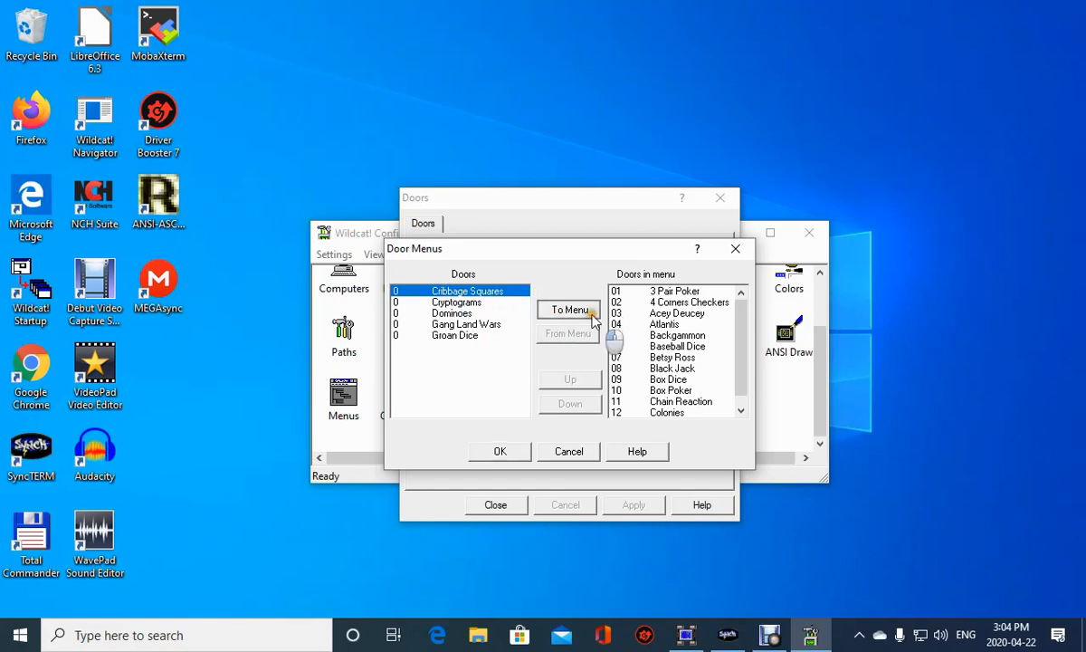
# Add Cryptograms, Dominoes, Gang Land Wars and Groan Dice to the door menu and accept the menu changes.
pyautogui.click(478, 293)
pyautogui.click(569, 308)
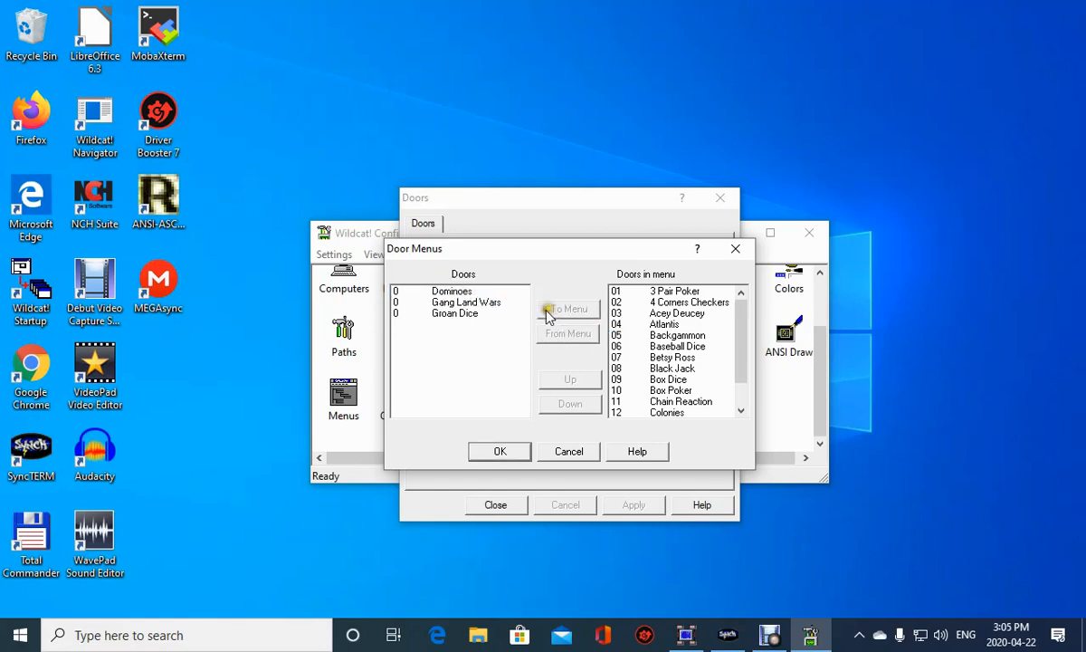
pyautogui.click(476, 294)
pyautogui.click(569, 308)
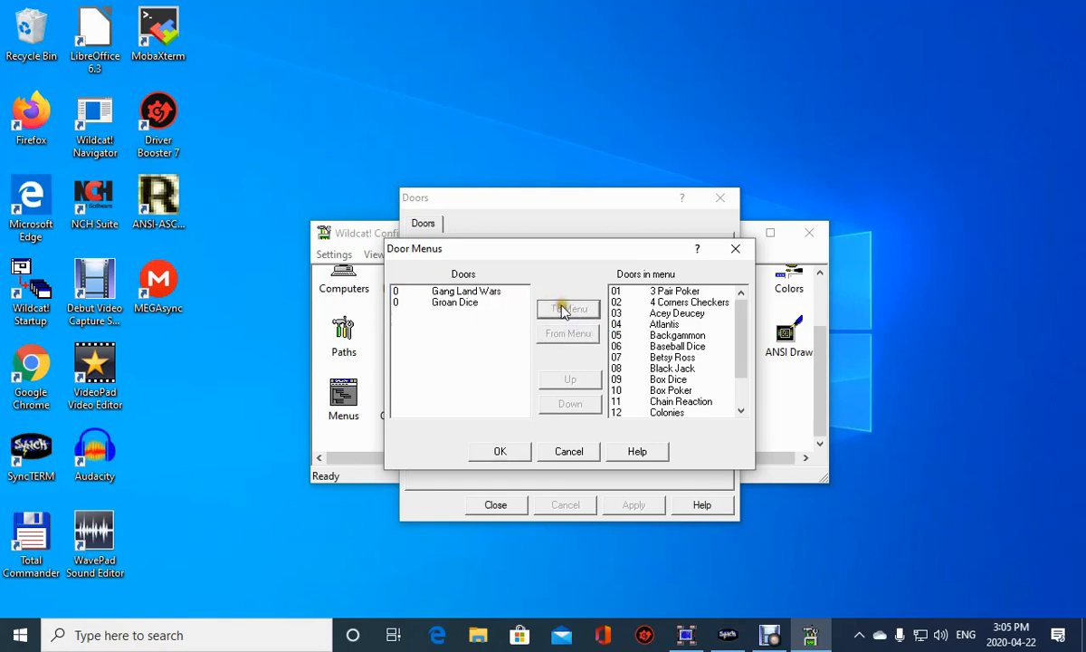
pyautogui.click(464, 291)
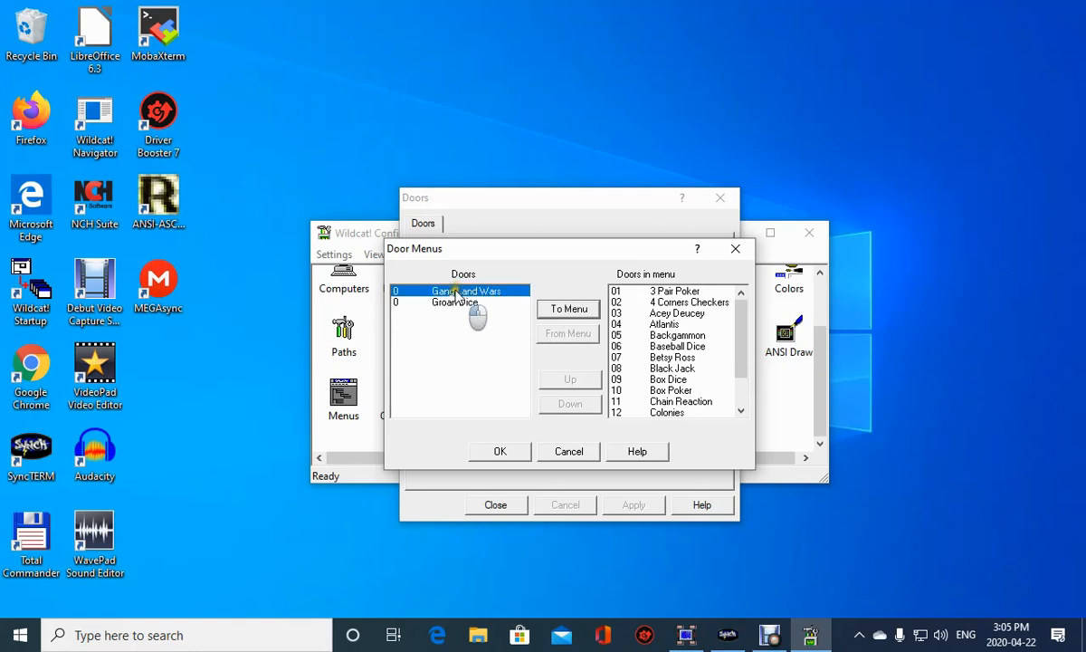
pyautogui.click(568, 309)
pyautogui.click(472, 293)
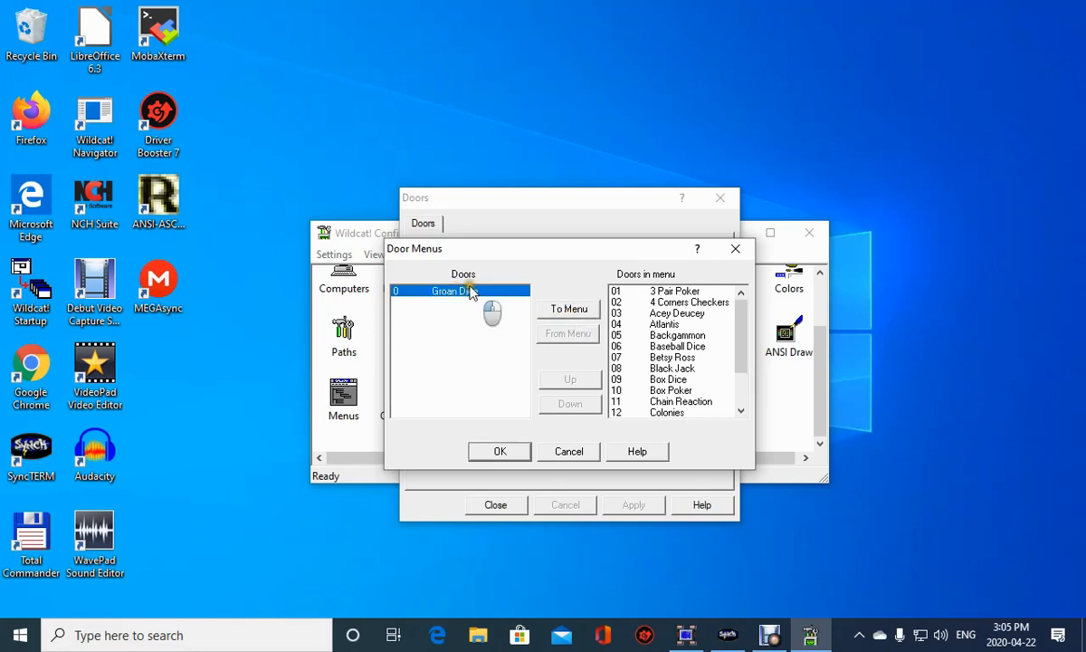
pyautogui.click(569, 309)
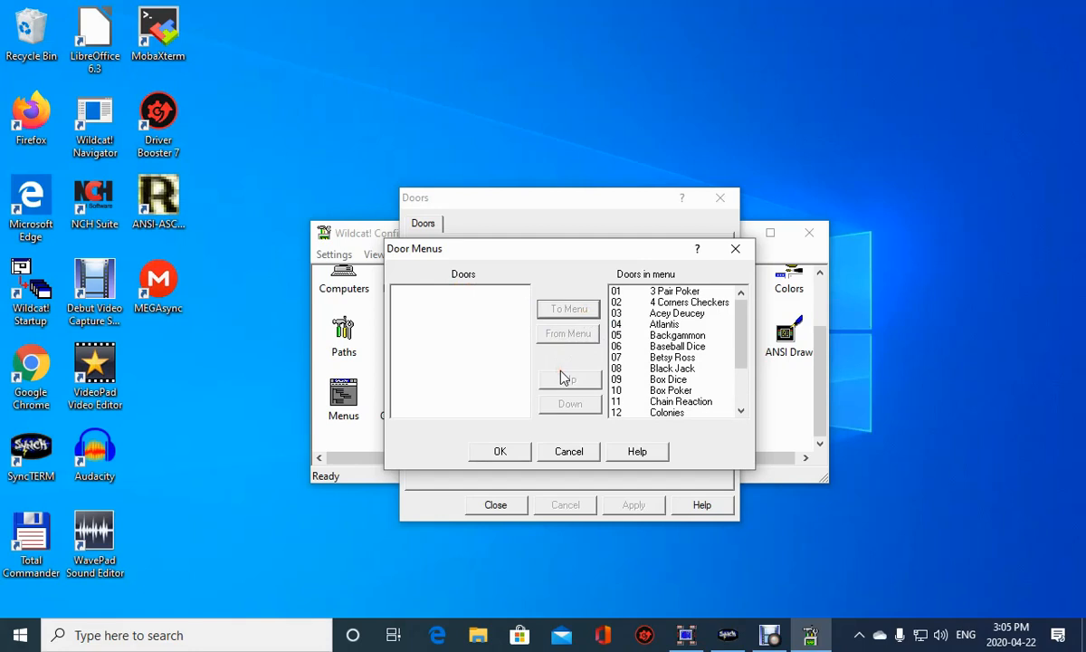
pyautogui.click(500, 450)
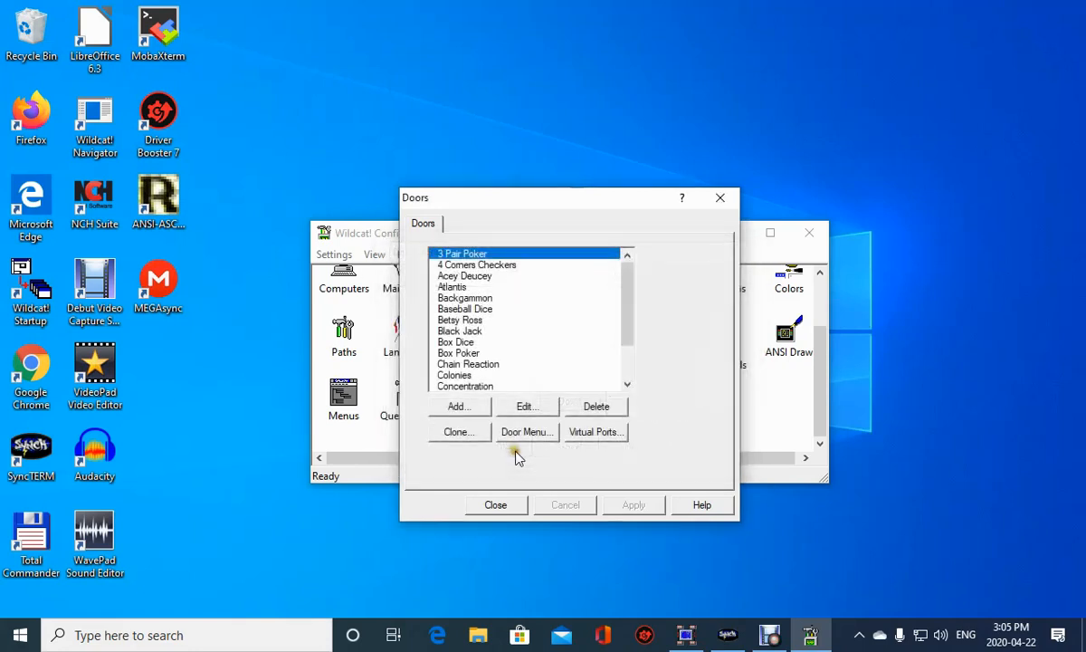
# Review the list of doors and the settings of the 3 Pair Poker door, including its type, batch file and display file.
pyautogui.scroll(-2, 484, 387)
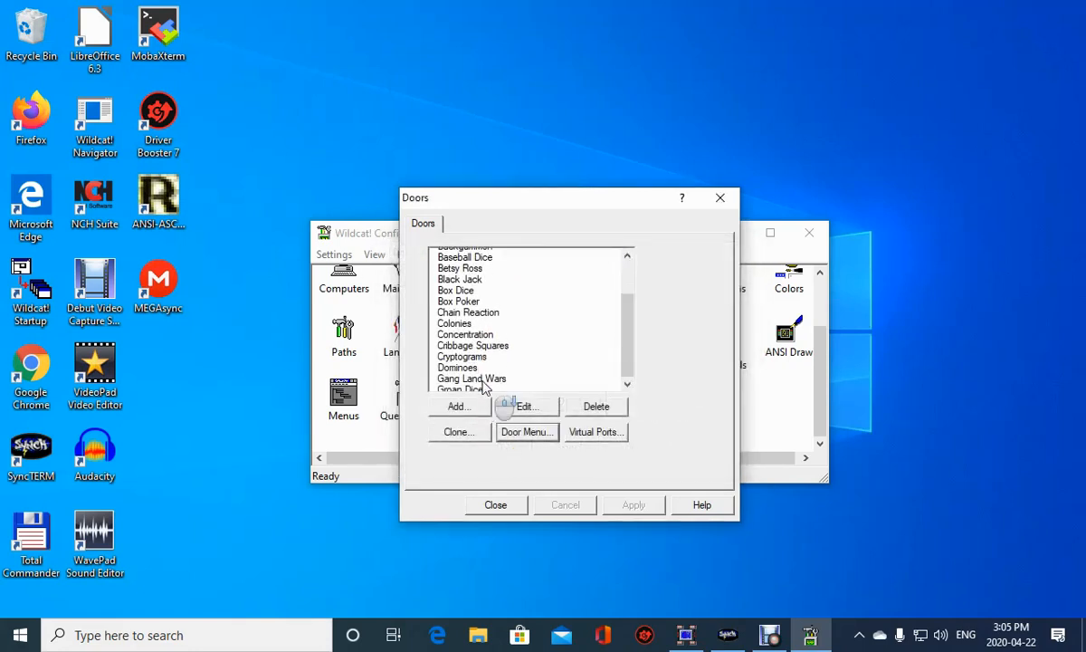
pyautogui.scroll(2, 485, 388)
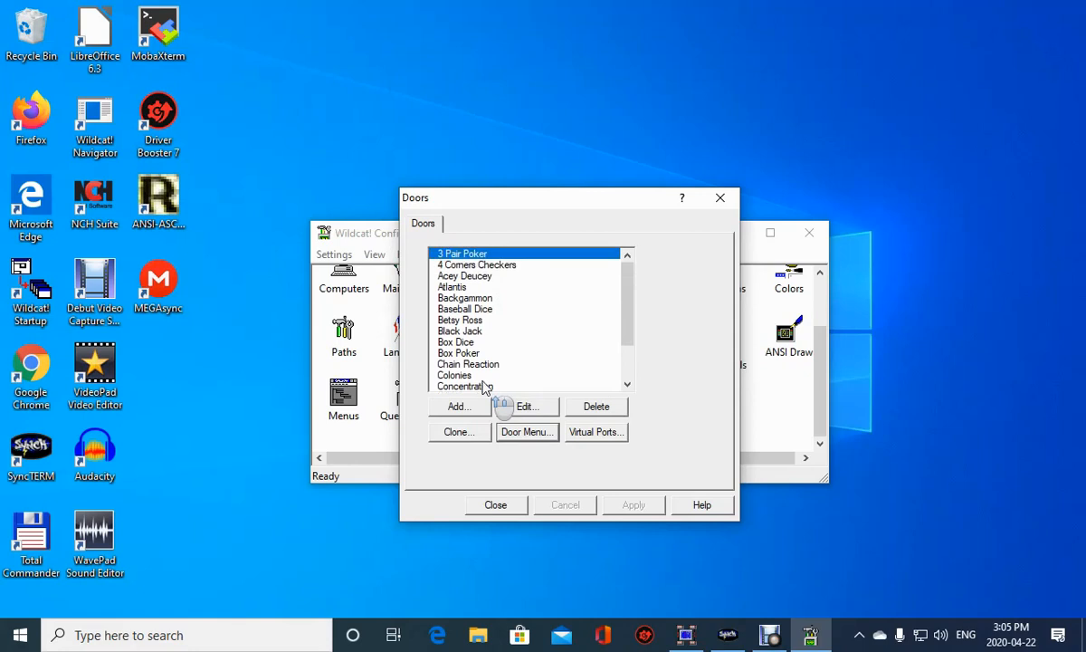
pyautogui.doubleClick(460, 260)
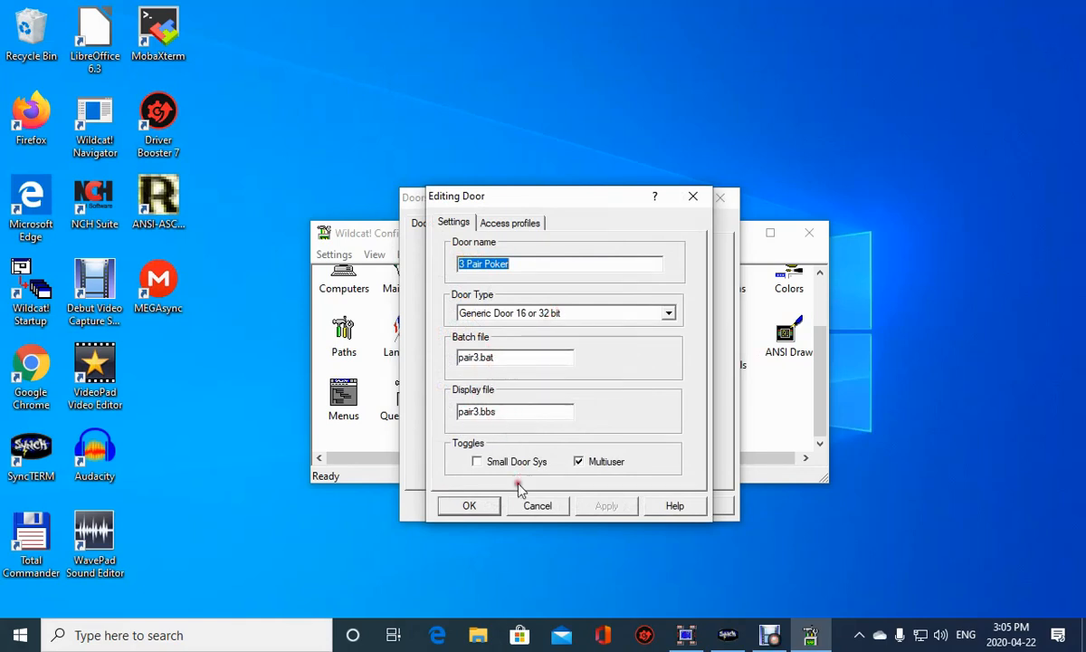
pyautogui.click(497, 506)
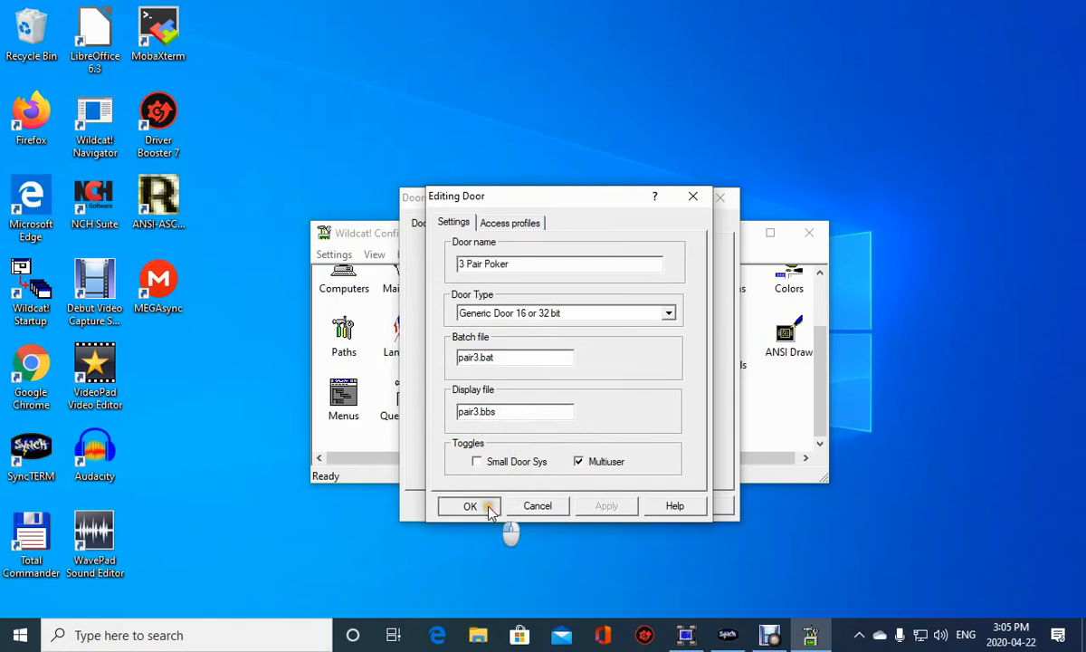
# Look at the settings offered for cloning the 3 Pair Poker door, without creating the clone.
pyautogui.click(489, 509)
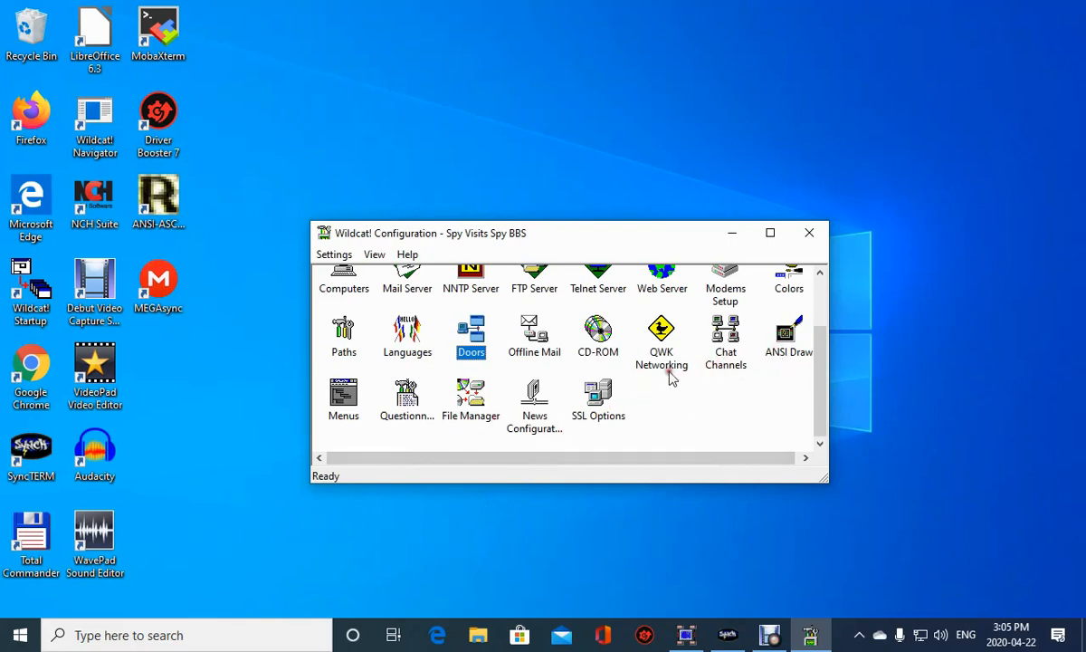
pyautogui.doubleClick(465, 351)
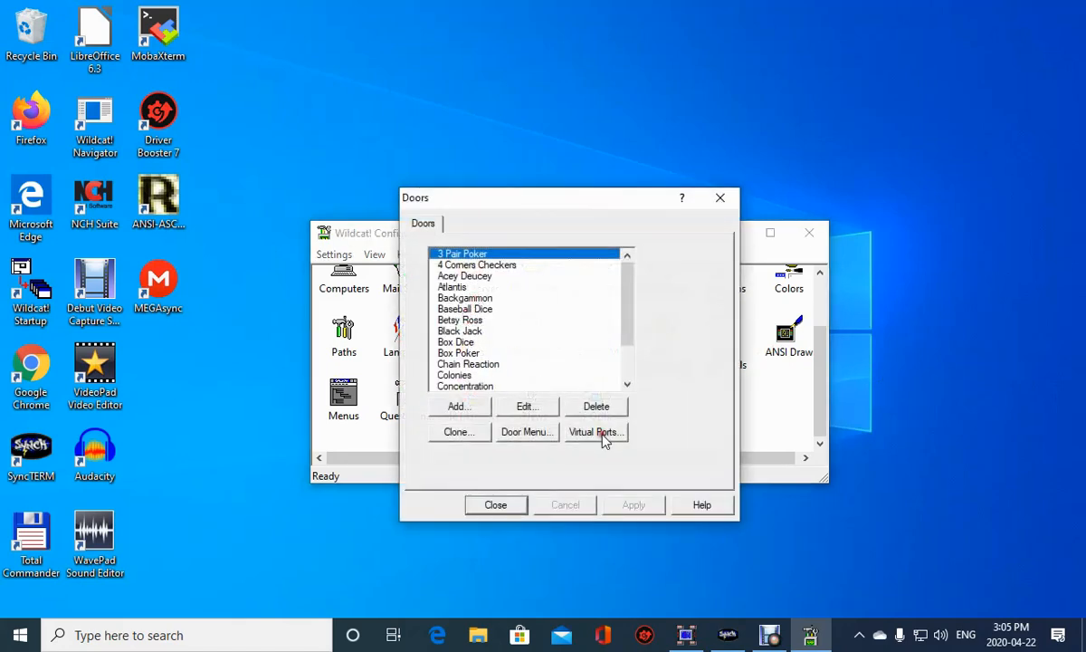
pyautogui.click(458, 433)
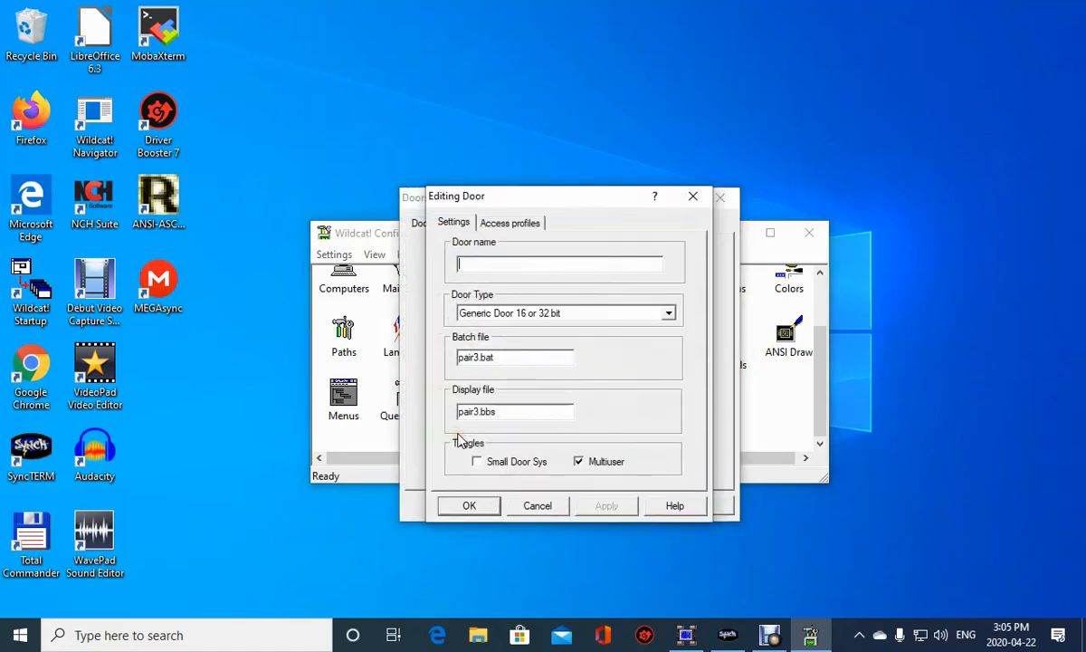
pyautogui.click(535, 506)
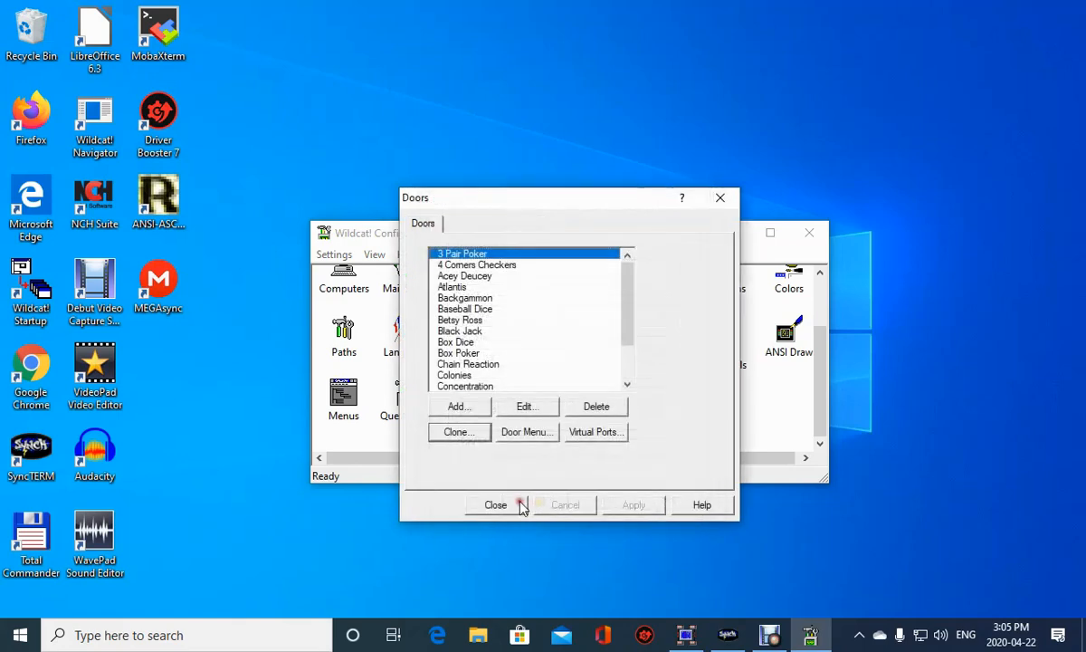
# Review the order of the doors in the door menu and close the doors configuration.
pyautogui.click(520, 433)
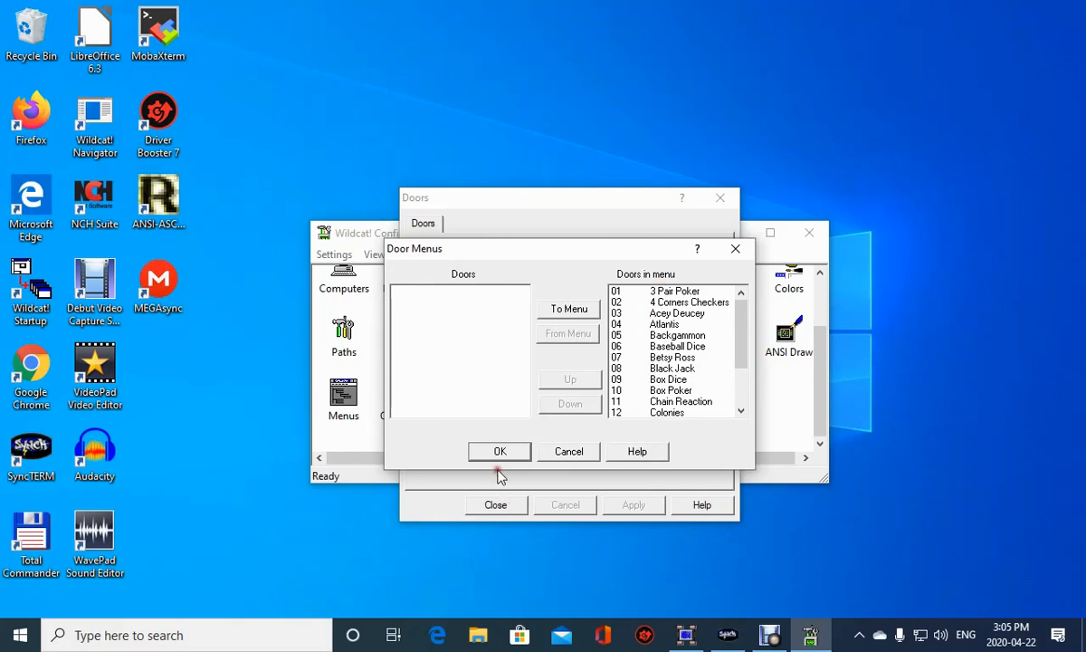
pyautogui.click(498, 450)
pyautogui.click(511, 509)
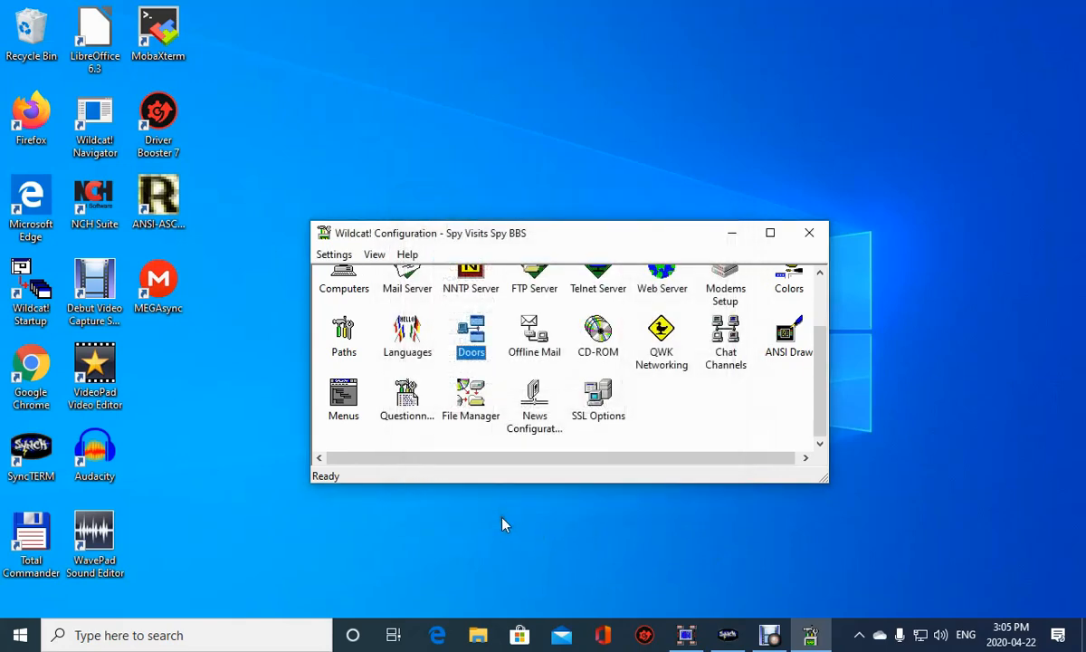
# Open the menu editor and display the items of the first 16 Bit Door Games menu.
pyautogui.doubleClick(356, 414)
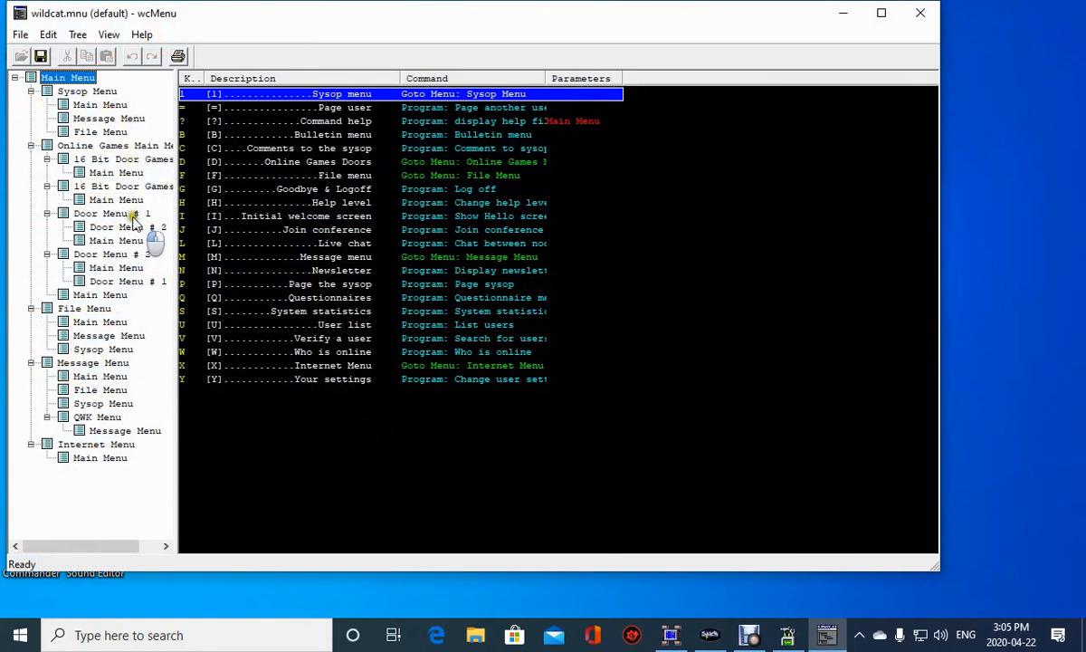
pyautogui.doubleClick(126, 163)
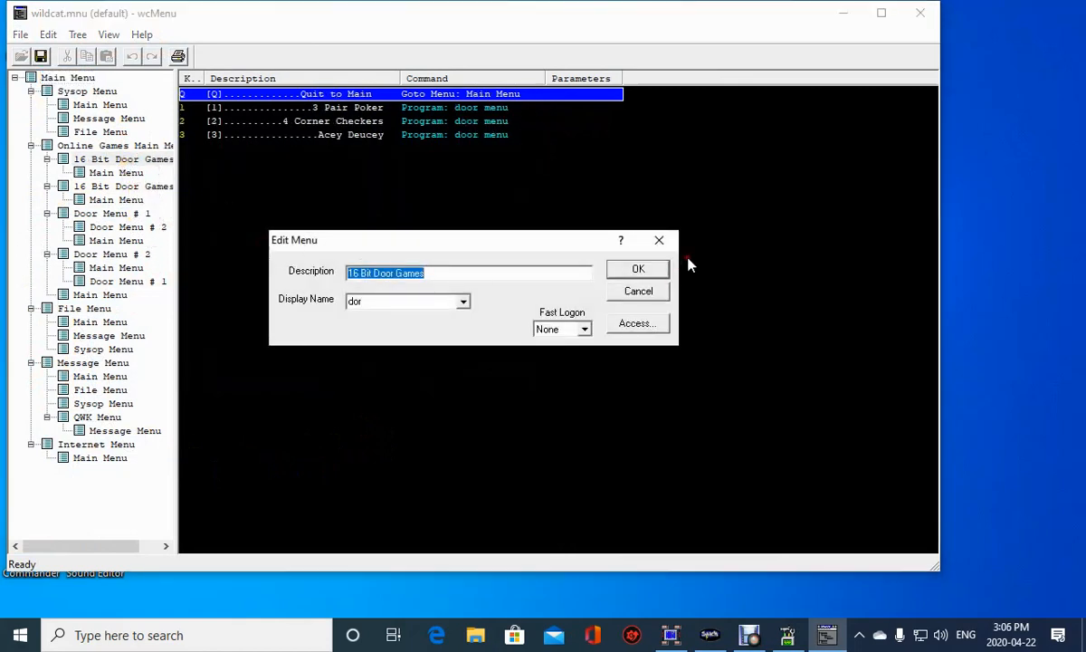
pyautogui.click(659, 240)
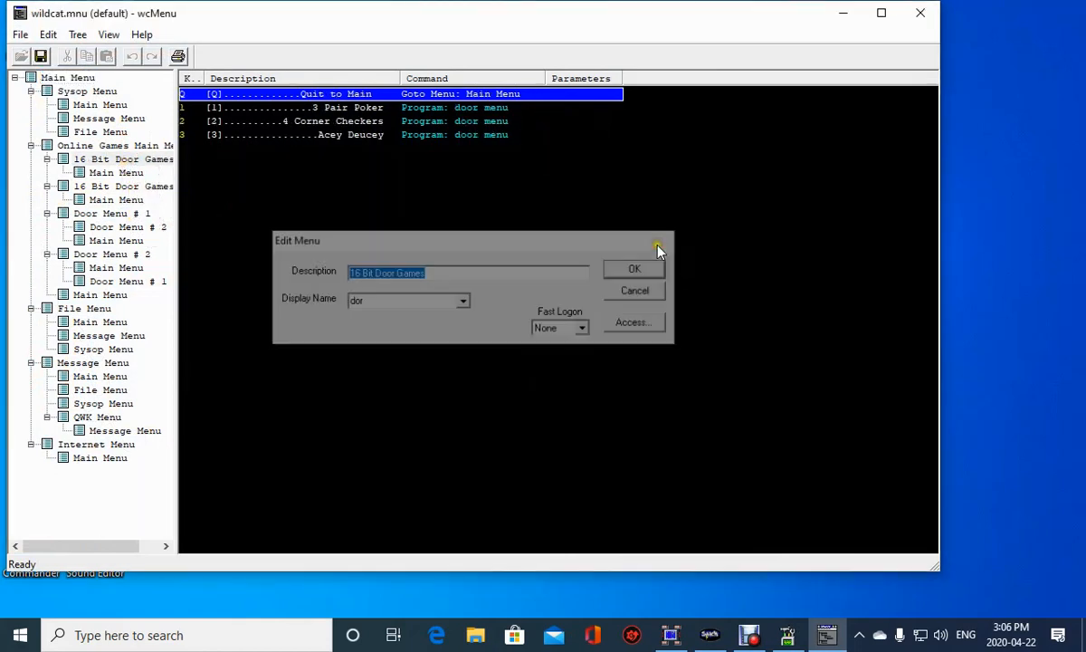
# Insert a menu item with selection key 4 and a dotted description reading "[4]...........Adopt-A-Door".
pyautogui.rightClick(258, 181)
pyautogui.click(290, 186)
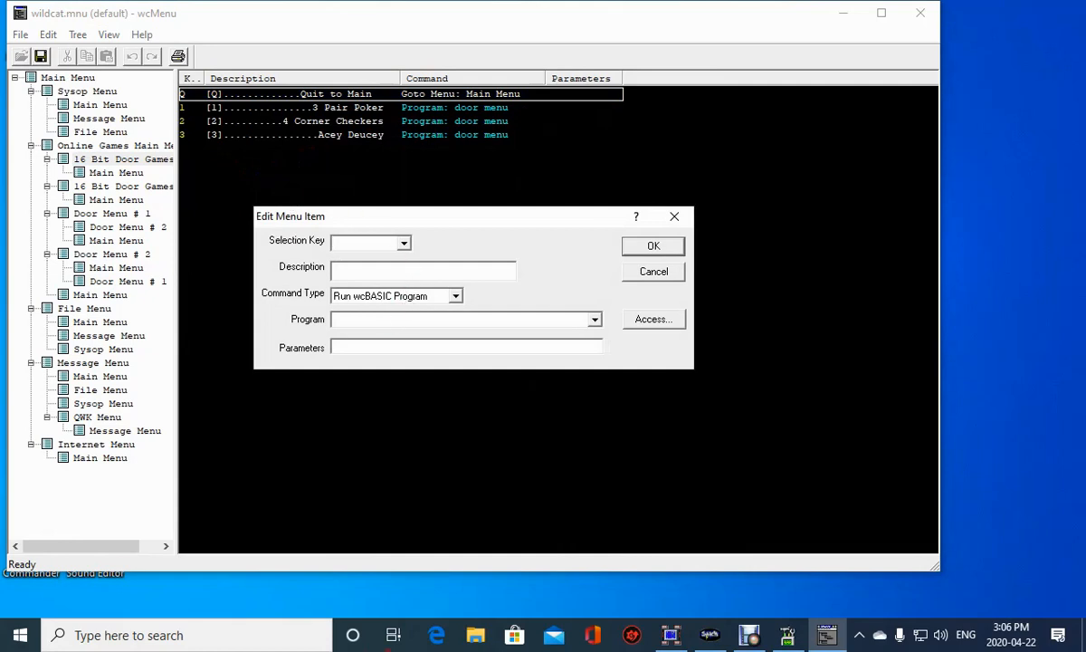
pyautogui.write('4')
pyautogui.click(344, 272)
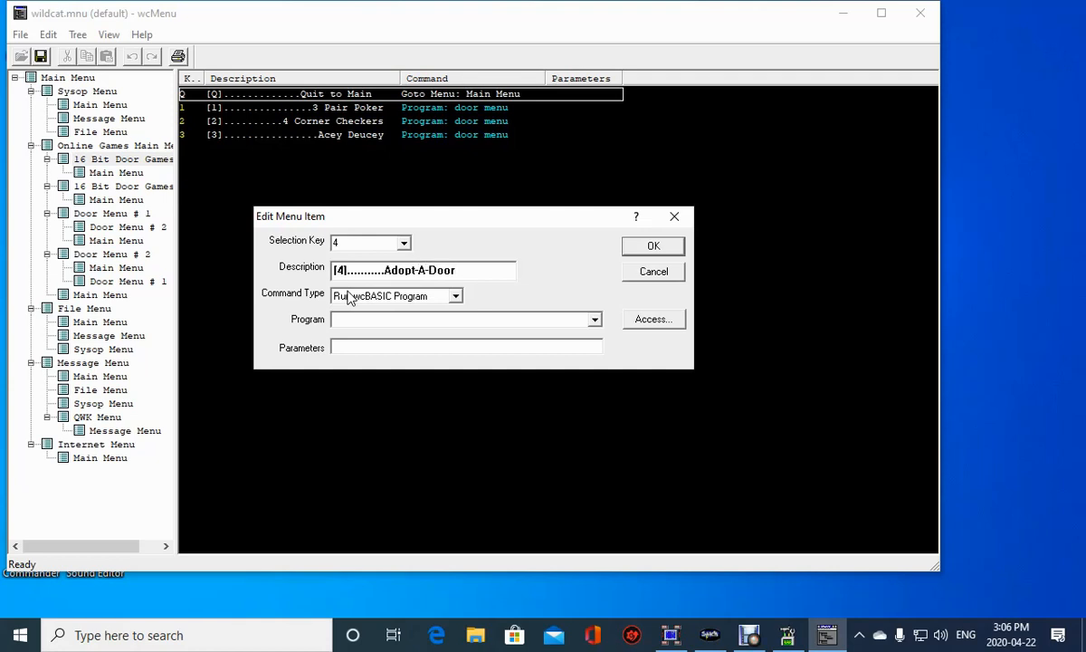
# Keep the Adopt-A-Door item's command type as Run wcBASIC Program and choose "door menu" as its program.
pyautogui.click(379, 299)
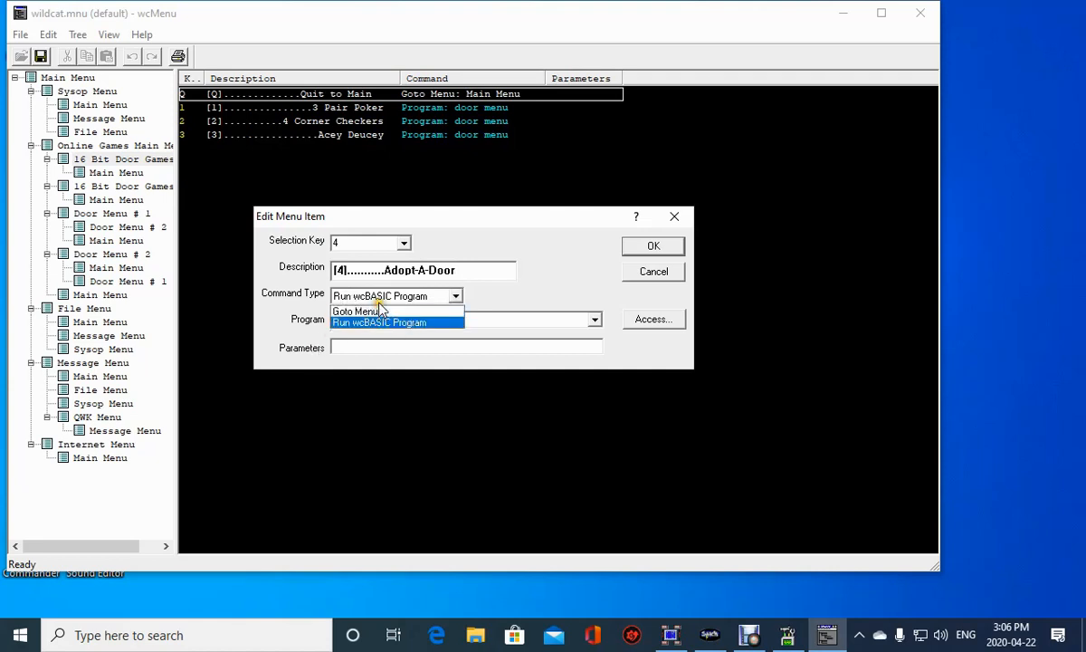
pyautogui.click(379, 297)
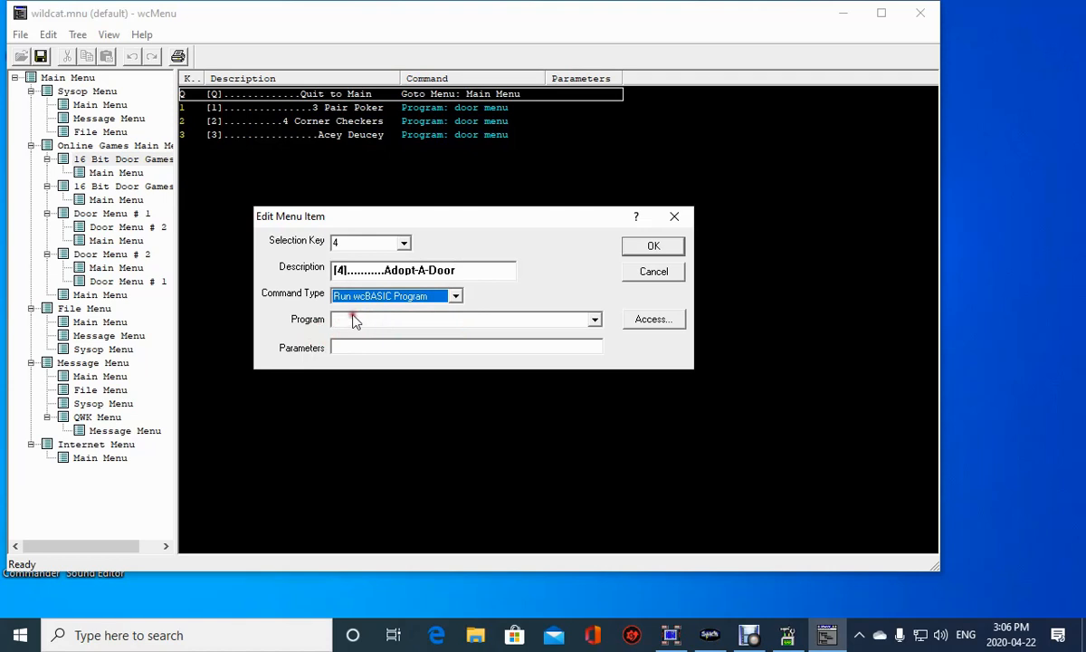
pyautogui.click(359, 319)
pyautogui.scroll(-10, 389, 385)
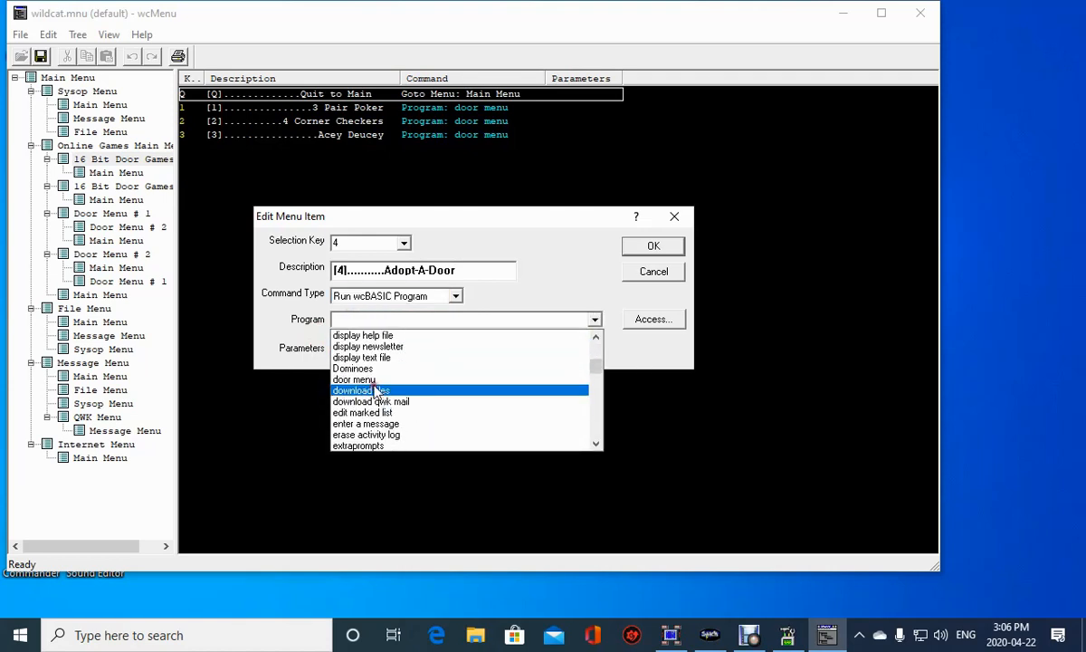
pyautogui.click(375, 381)
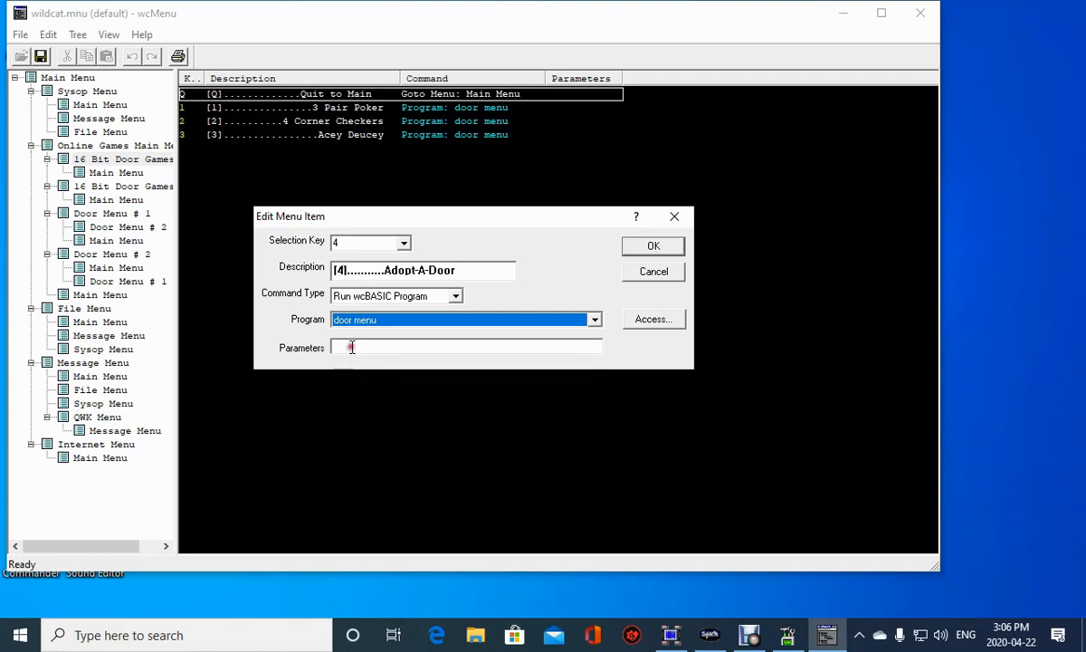
# Leave the Adopt-A-Door item's parameters empty, check its access profiles and save the item.
pyautogui.click(351, 347)
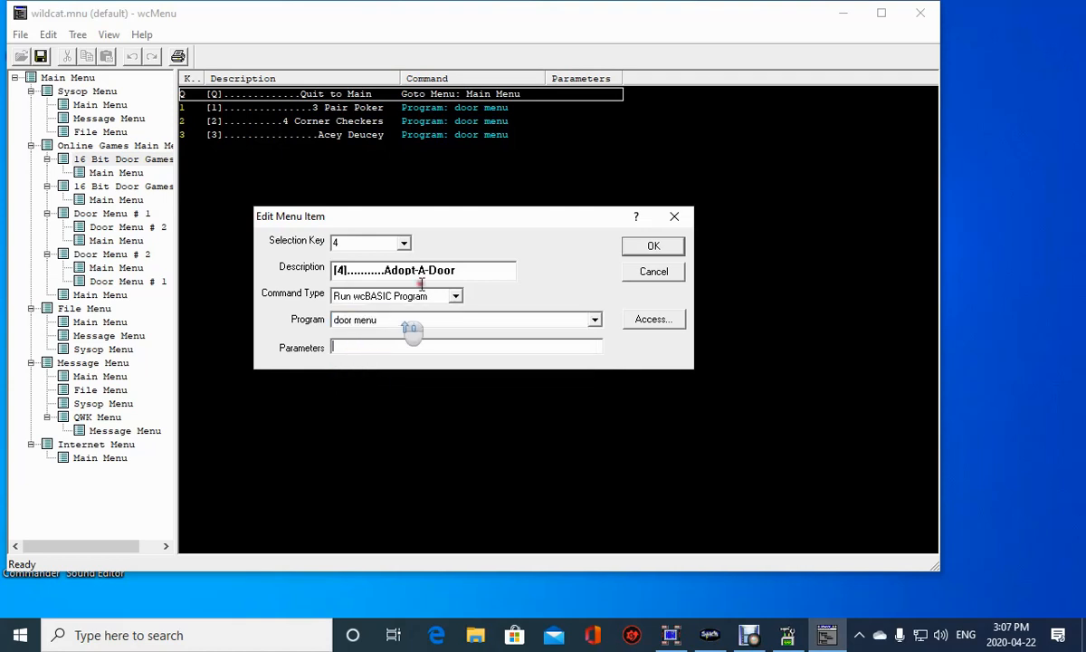
pyautogui.write('c')
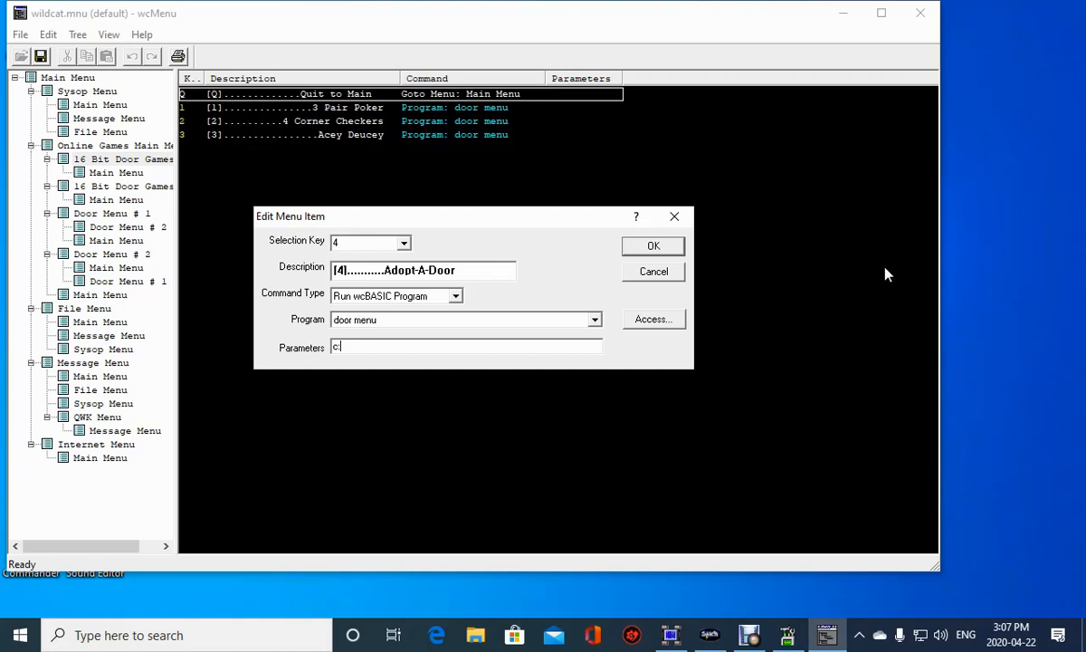
pyautogui.press('BackSpace')
pyautogui.click(660, 328)
pyautogui.click(554, 249)
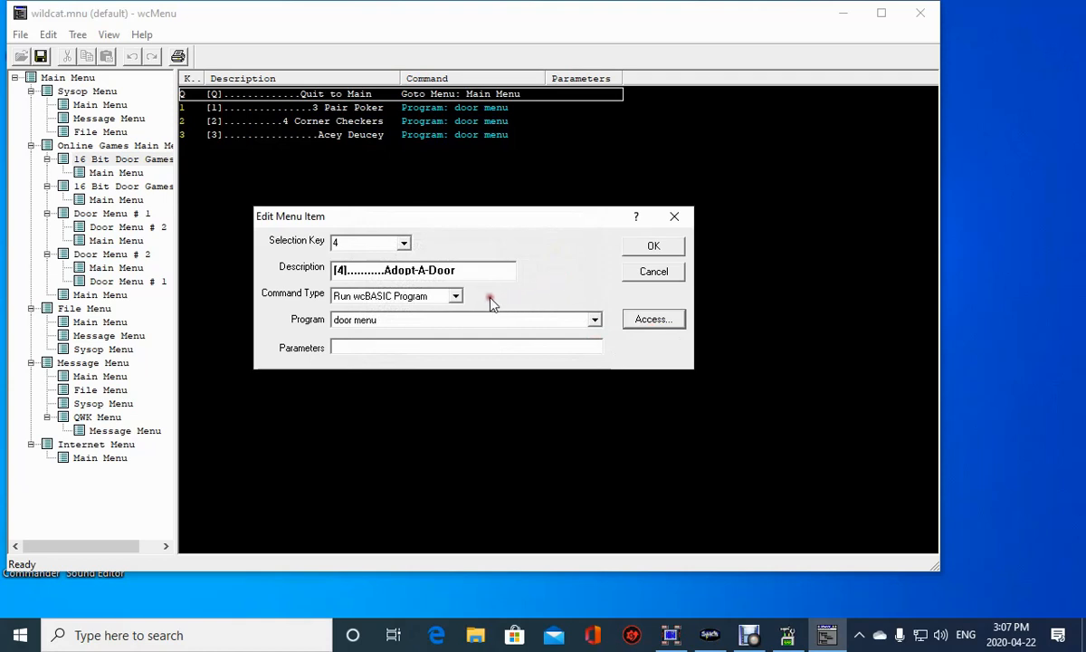
pyautogui.click(652, 245)
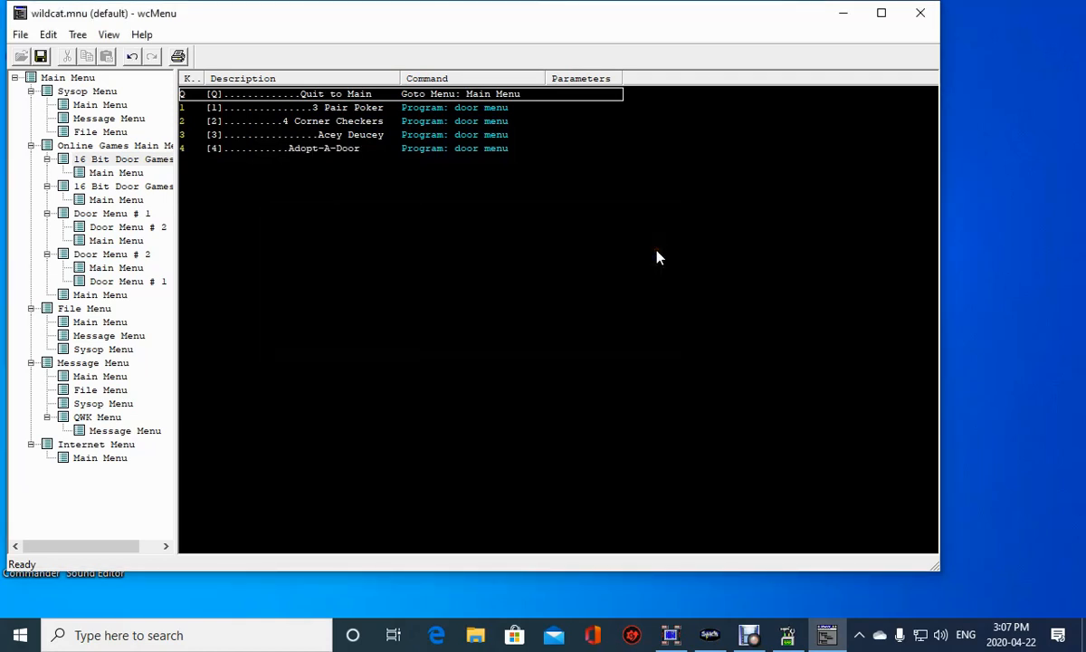
# Reopen the Adopt-A-Door menu item and enter c:\wcat\doors\adopt-a-door as its parameters.
pyautogui.click(284, 151)
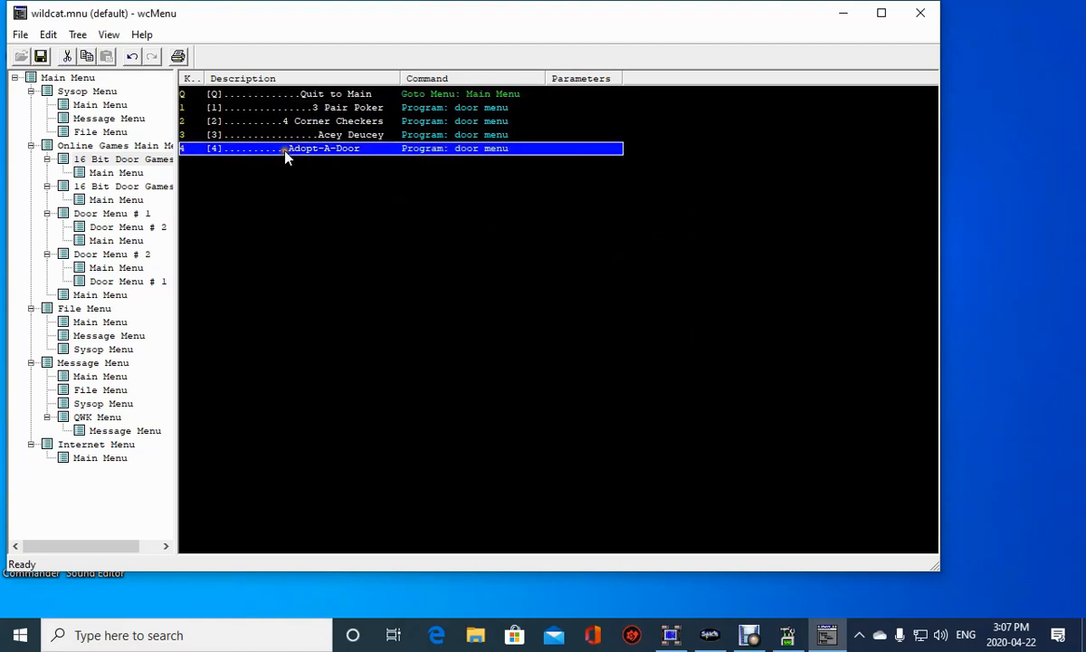
pyautogui.doubleClick(284, 154)
pyautogui.click(362, 349)
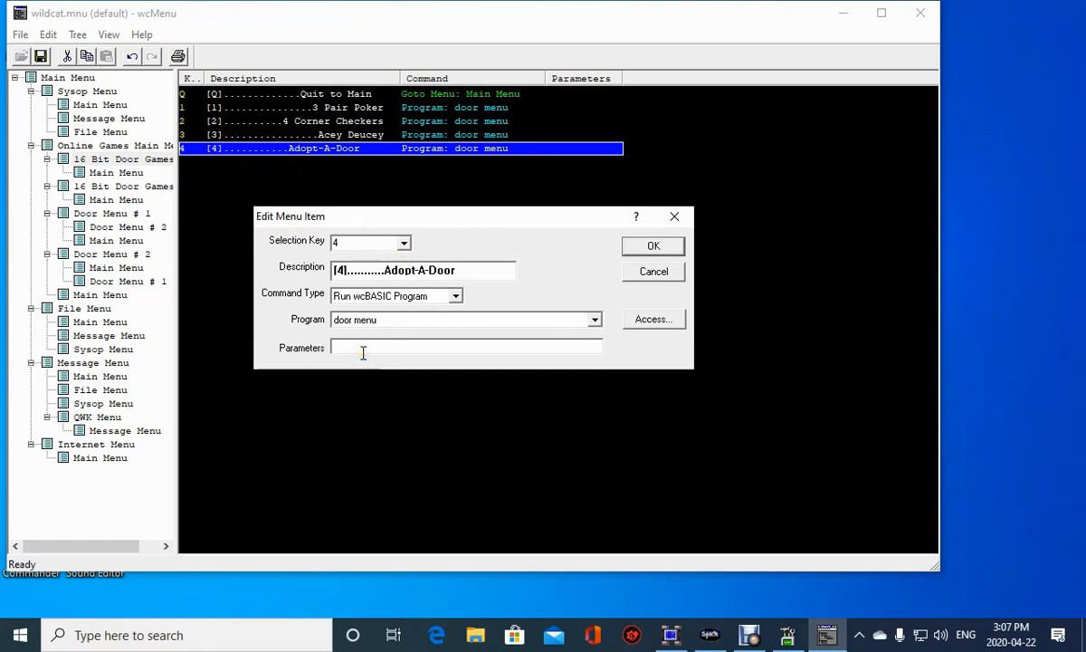
pyautogui.write('c')
pyautogui.write('wca')
pyautogui.write('t')
pyautogui.write('\\door')
pyautogui.write('s\\')
pyautogui.write('adop')
pyautogui.write('t')
pyautogui.write('-a-')
pyautogui.write('door')
# Change the Adopt-A-Door item's parameters to c:\wcat\batch\ and save it after checking the access profiles.
pyautogui.press('BackSpace')
pyautogui.press('BackSpace')
pyautogui.press('BackSpace')
pyautogui.press('BackSpace')
pyautogui.press('BackSpace')
pyautogui.press('BackSpace')
pyautogui.press('BackSpace')
pyautogui.press('BackSpace')
pyautogui.press('BackSpace')
pyautogui.press('BackSpace')
pyautogui.press('BackSpace')
pyautogui.press('BackSpace')
pyautogui.press('BackSpace')
pyautogui.press('BackSpace')
pyautogui.press('BackSpace')
pyautogui.press('BackSpace')
pyautogui.press('BackSpace')
pyautogui.press('BackSpace')
pyautogui.press('BackSpace')
pyautogui.write('batc')
pyautogui.click(653, 320)
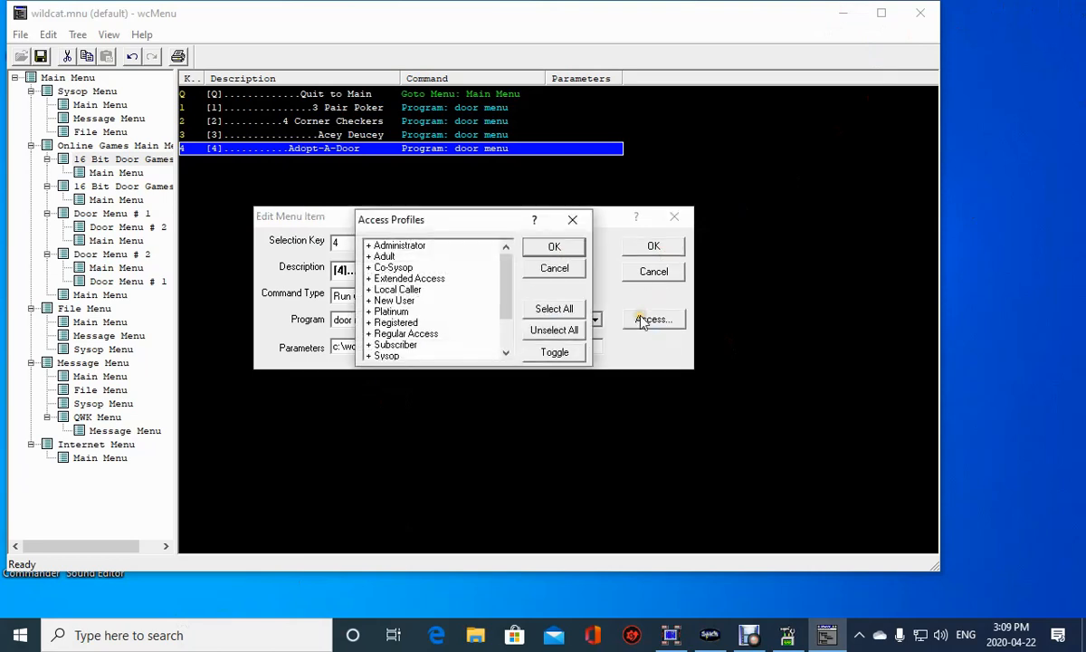
pyautogui.click(541, 270)
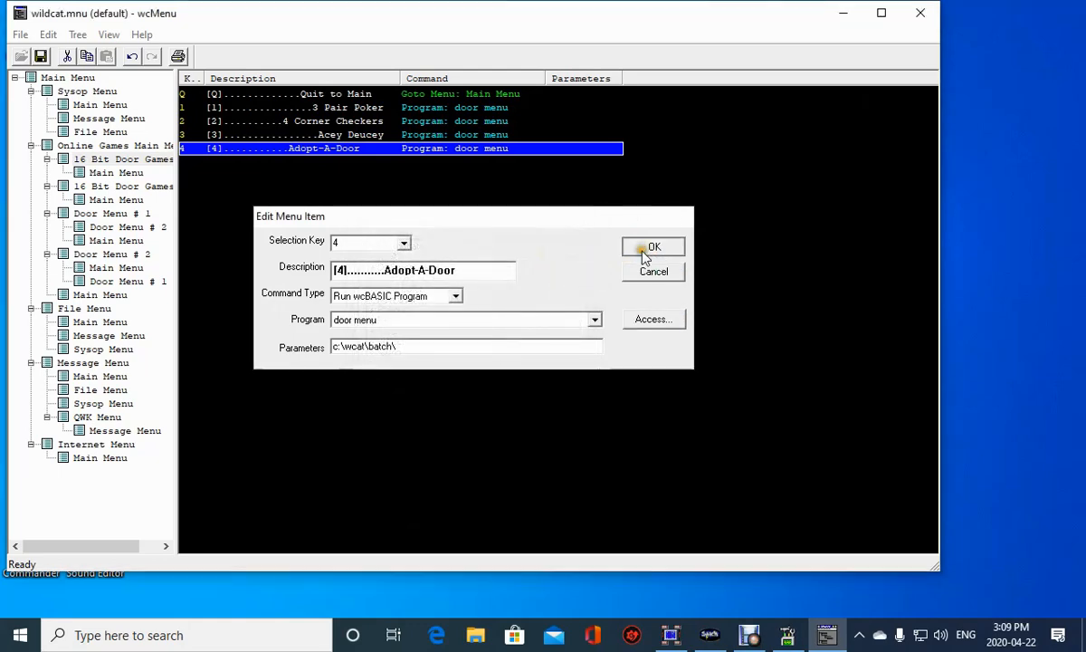
pyautogui.click(650, 249)
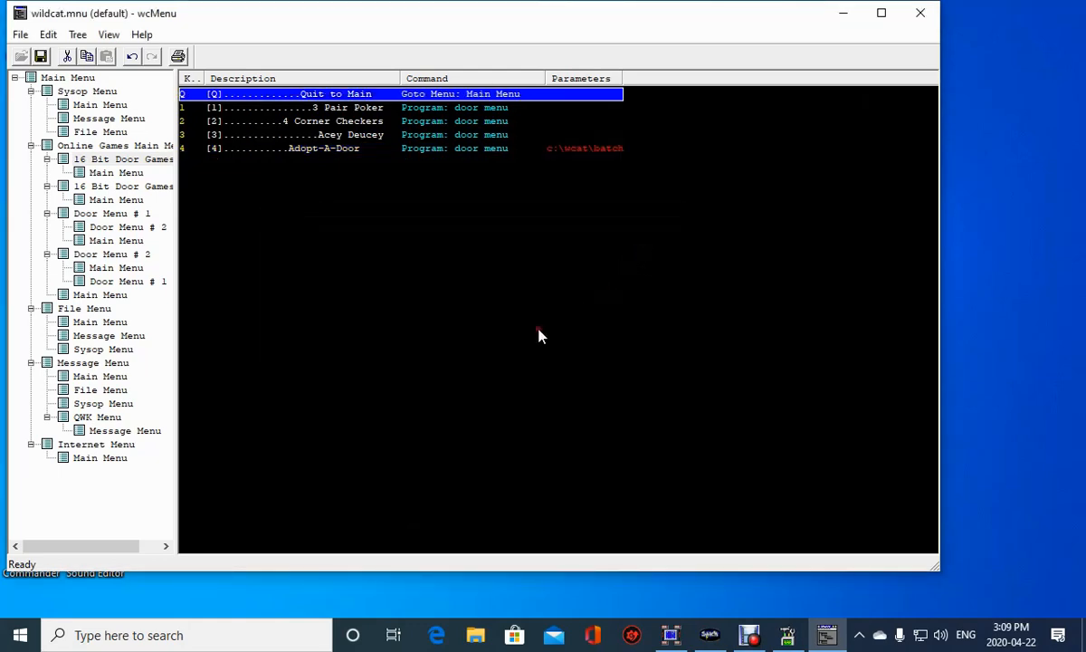
# Add four dots before Adopt-A-Door in its menu description to align it with the other door names.
pyautogui.click(281, 149)
pyautogui.doubleClick(280, 150)
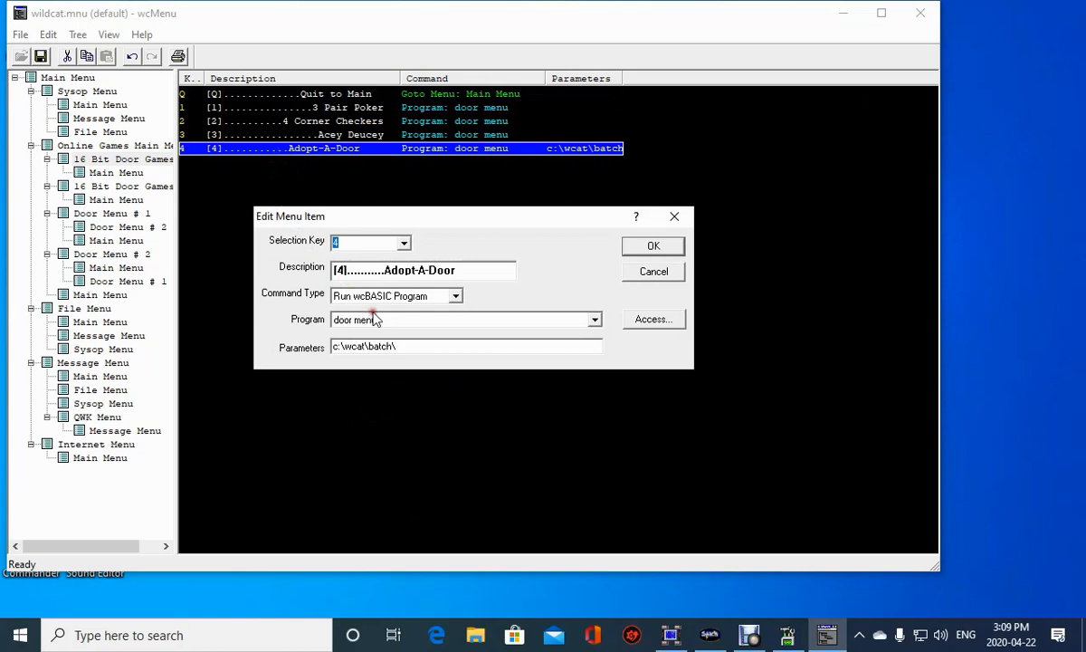
pyautogui.click(369, 277)
pyautogui.write('....')
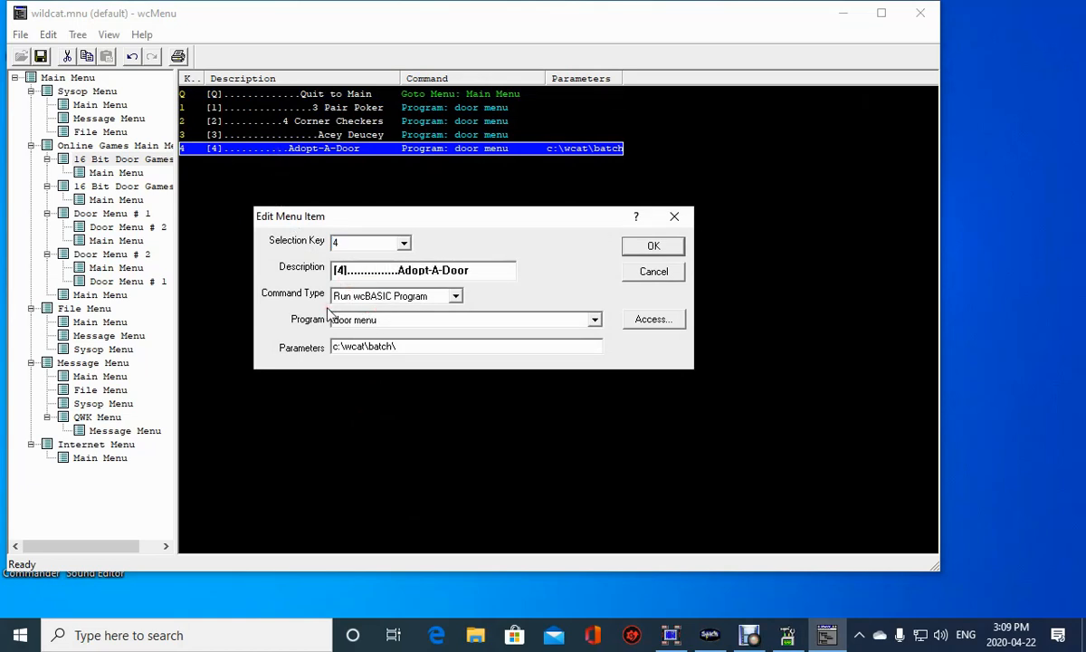
pyautogui.click(666, 248)
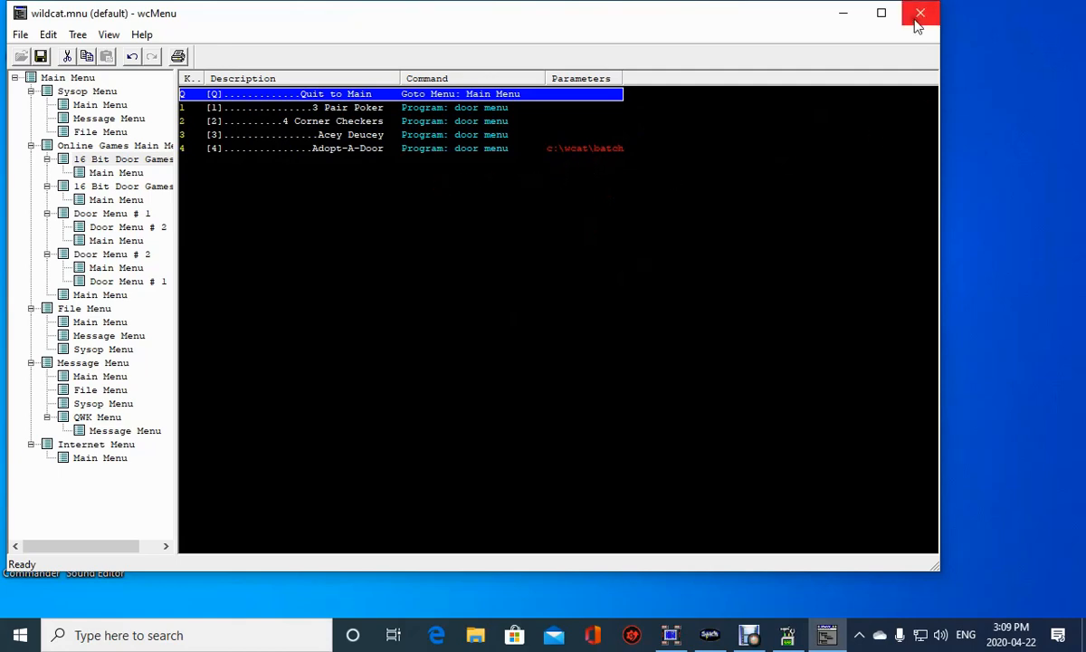
# Switch to Total Commander and browse to the c:\wcat\batch folder to view the door batch files.
pyautogui.click(856, 20)
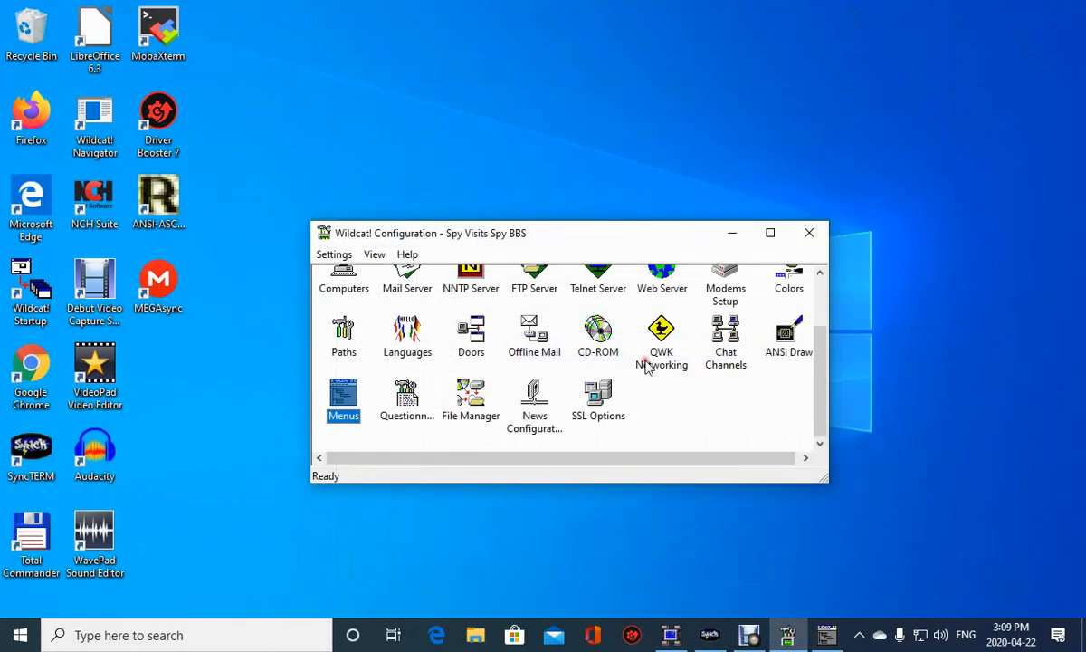
pyautogui.doubleClick(26, 523)
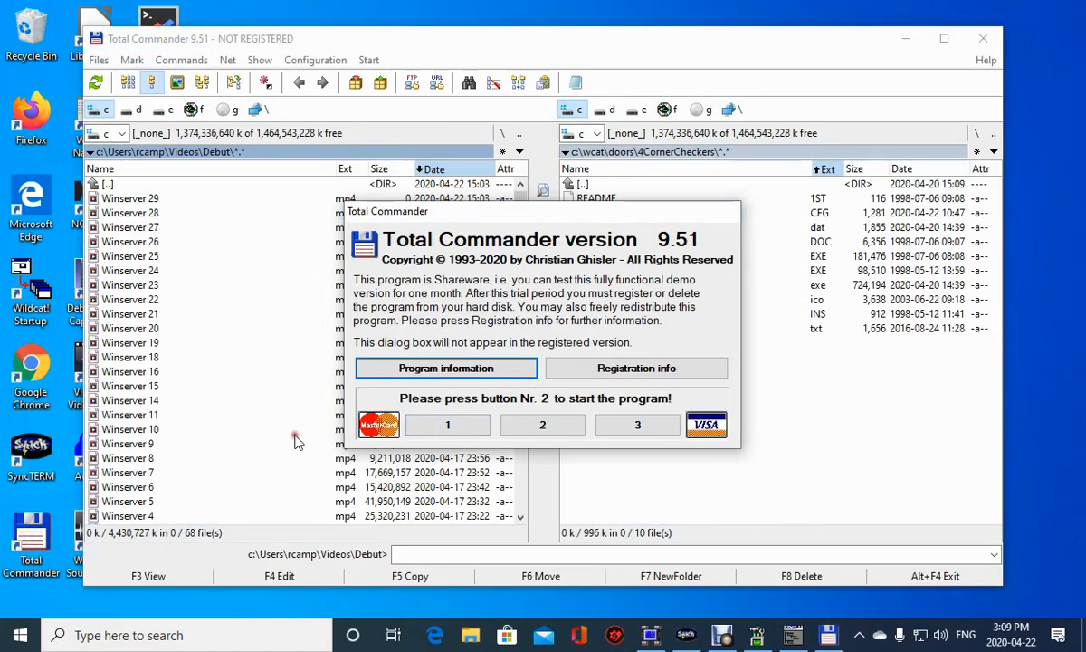
pyautogui.click(567, 426)
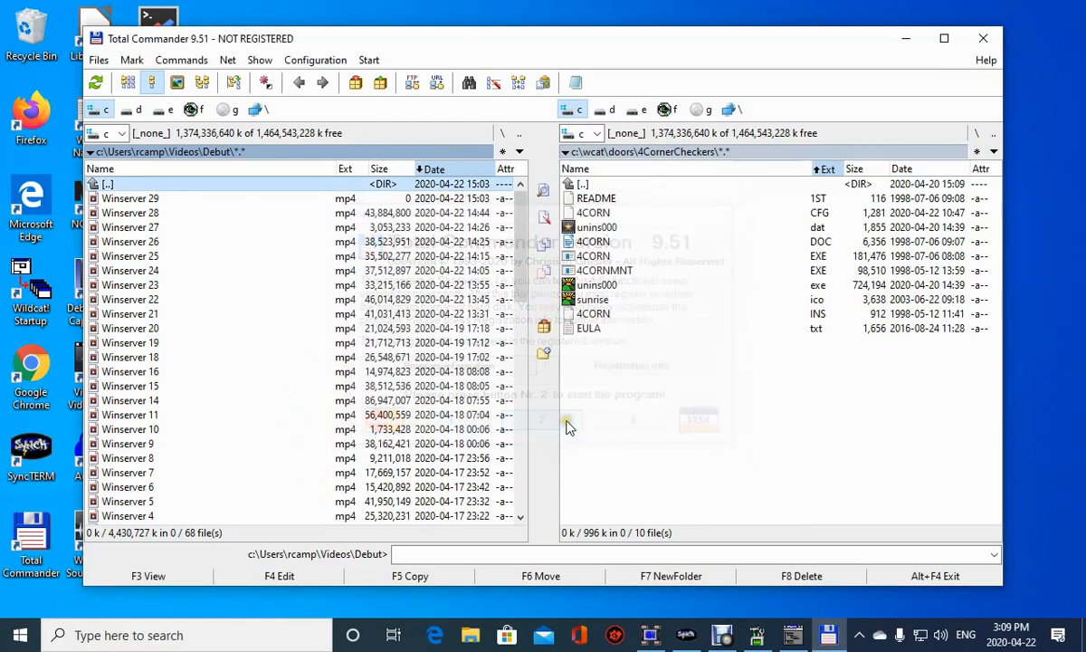
pyautogui.click(593, 186)
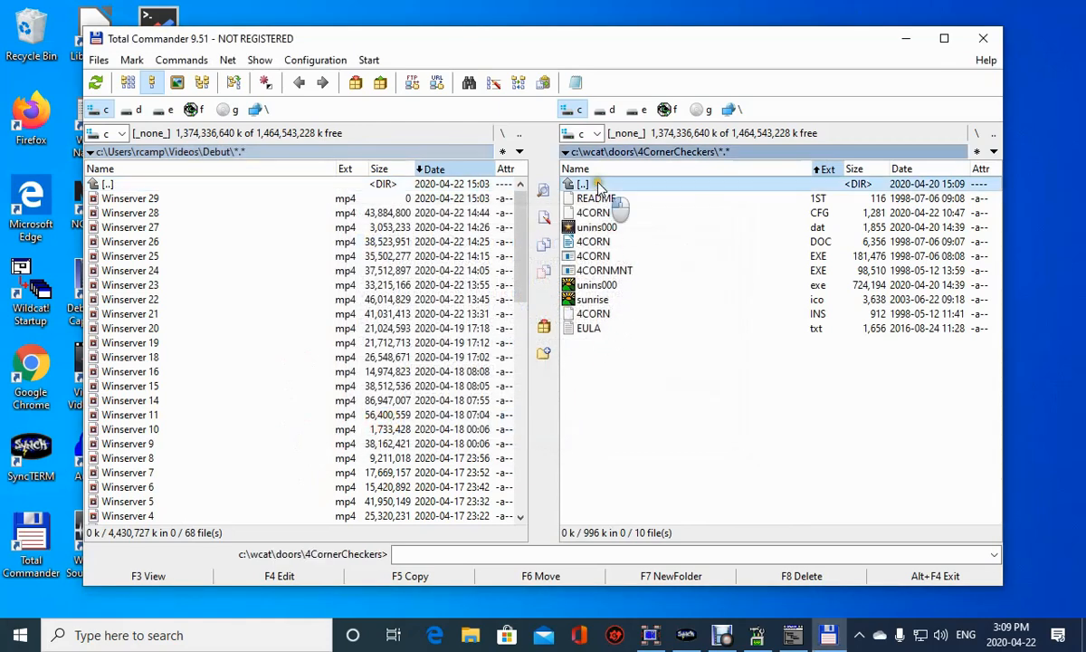
pyautogui.doubleClick(595, 186)
pyautogui.doubleClick(596, 185)
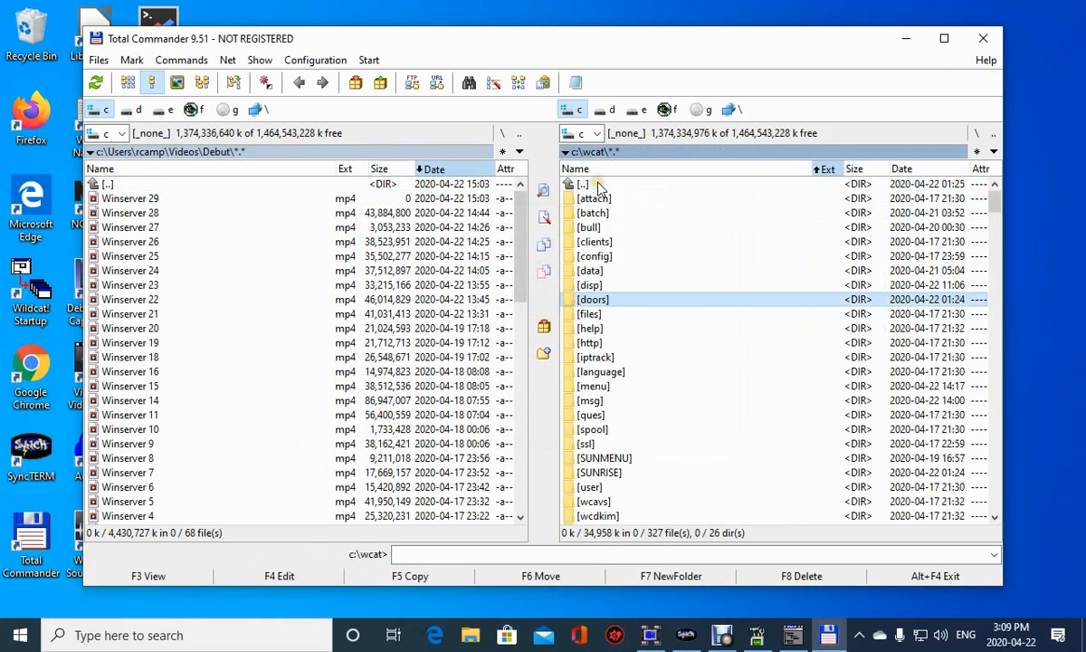
pyautogui.doubleClick(595, 186)
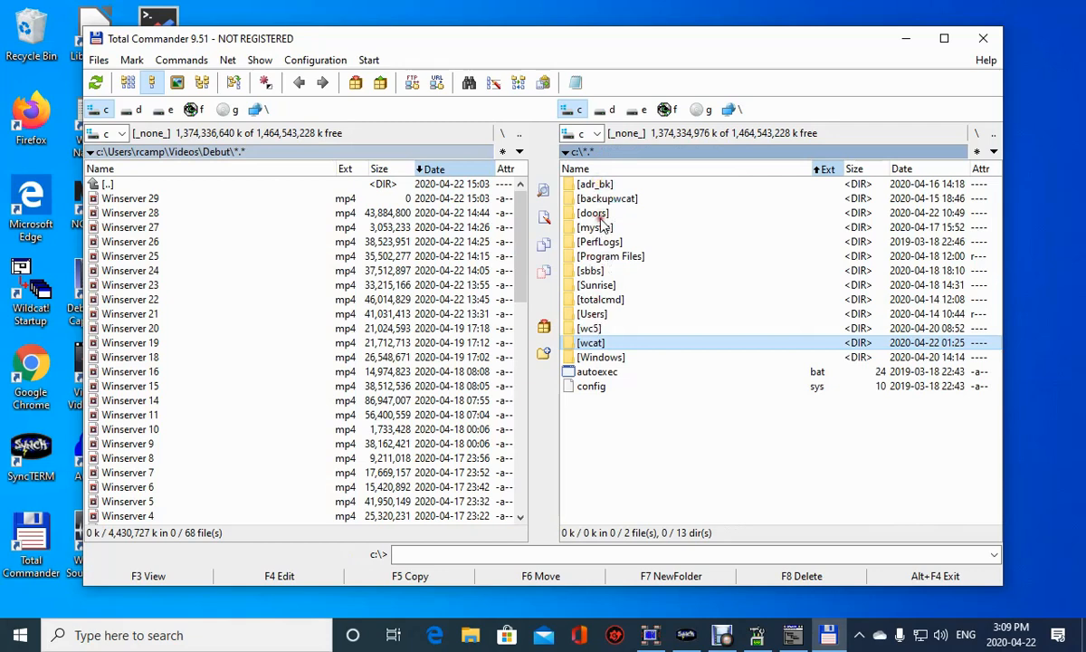
pyautogui.doubleClick(580, 344)
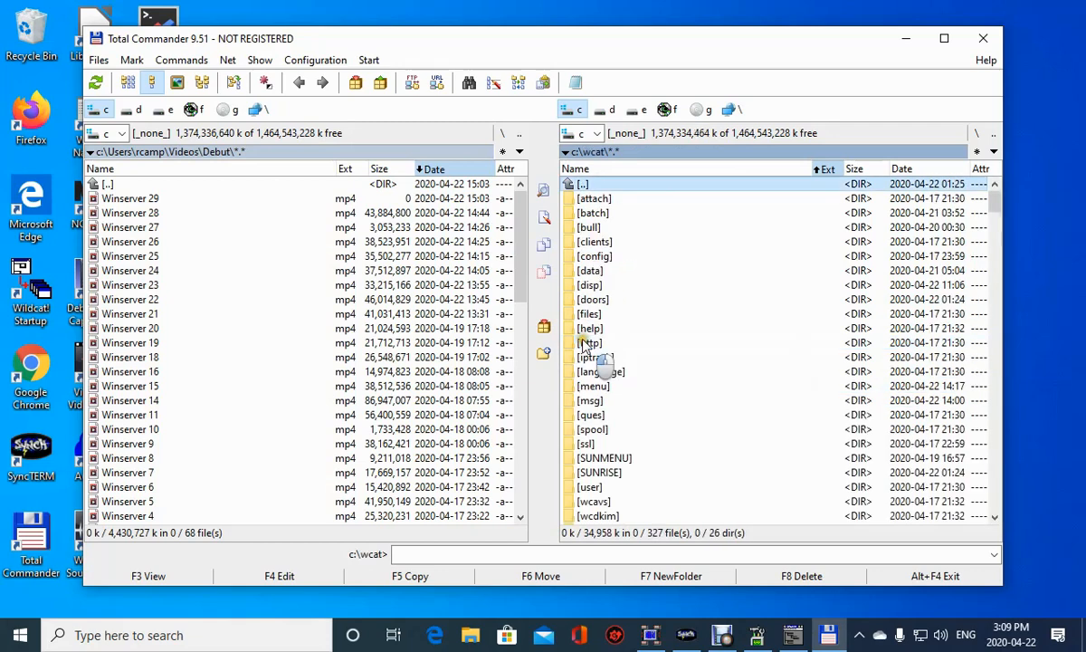
pyautogui.doubleClick(623, 215)
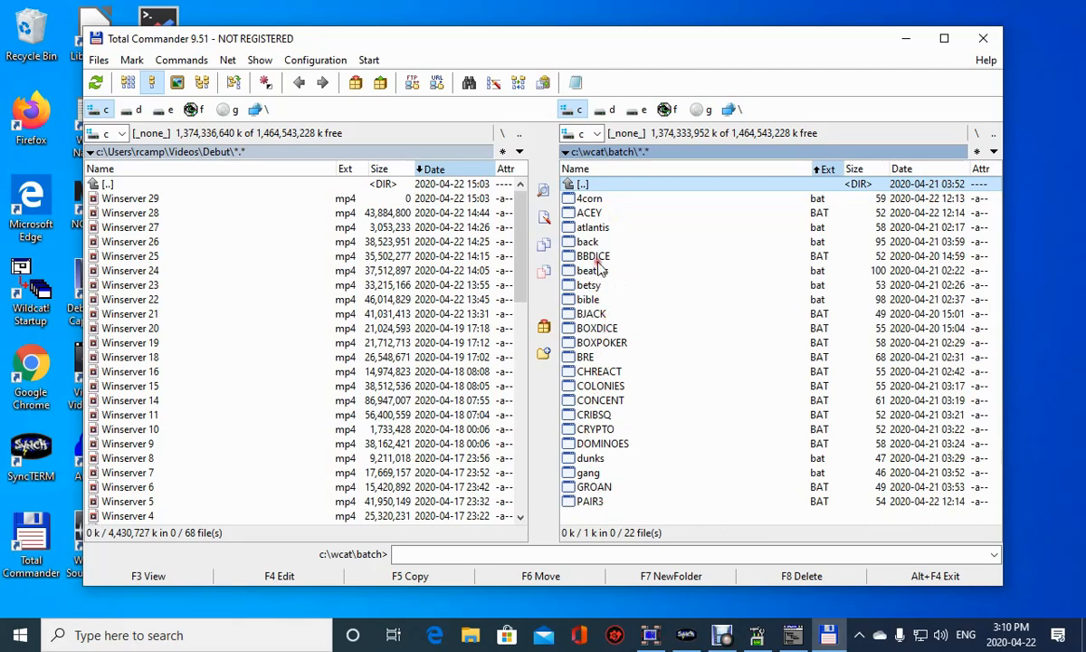
# Browse to the Adopt-A-Door folder under c:\wcat\doors to check which files it contains.
pyautogui.doubleClick(583, 186)
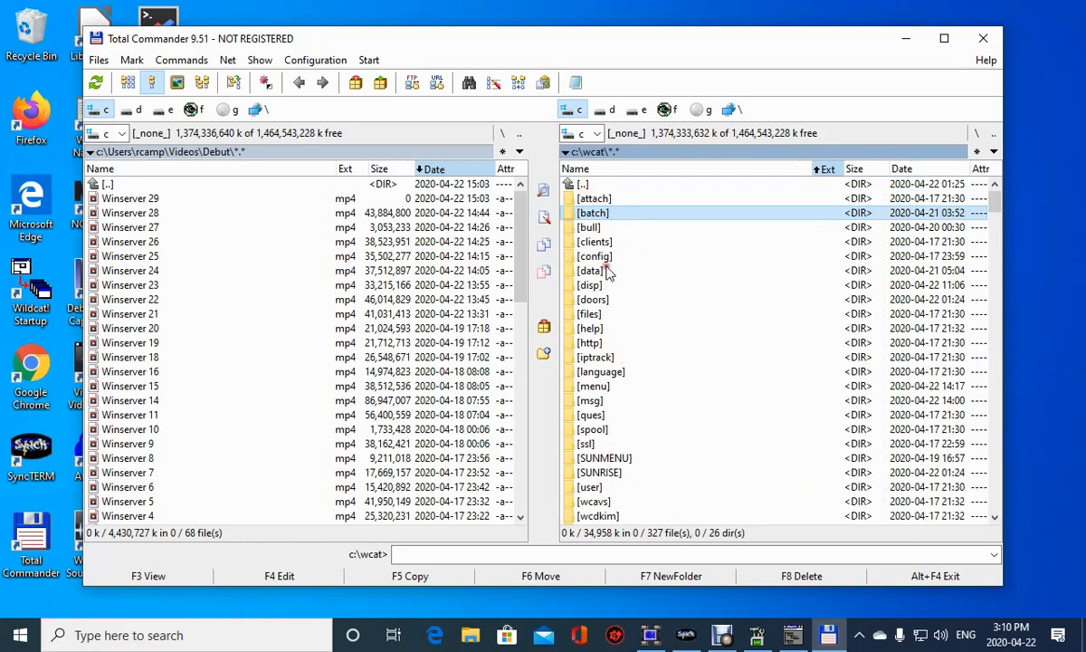
pyautogui.doubleClick(579, 298)
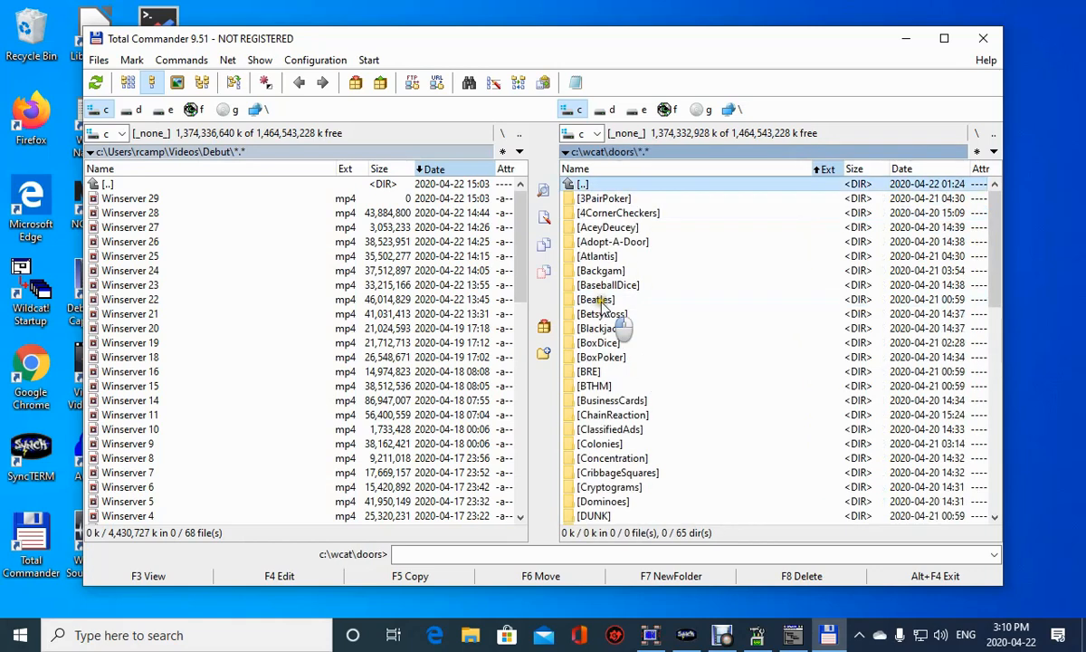
pyautogui.doubleClick(614, 242)
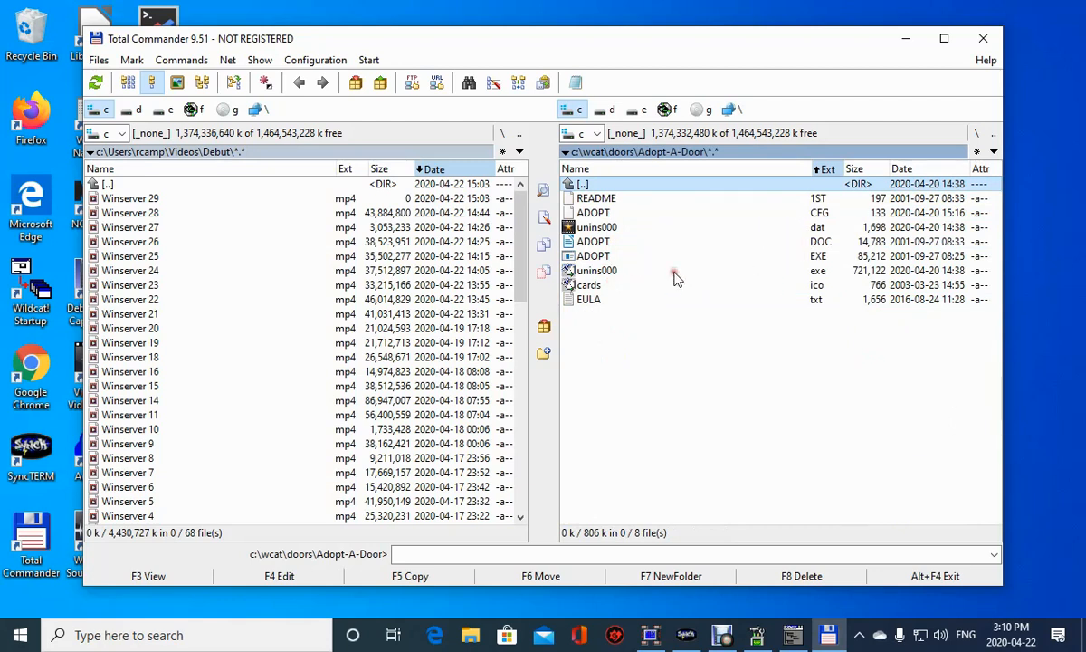
# Open the ACEY batch file from the c:\wcat\doors\AceyDeucey folder for editing as a template.
pyautogui.doubleClick(568, 184)
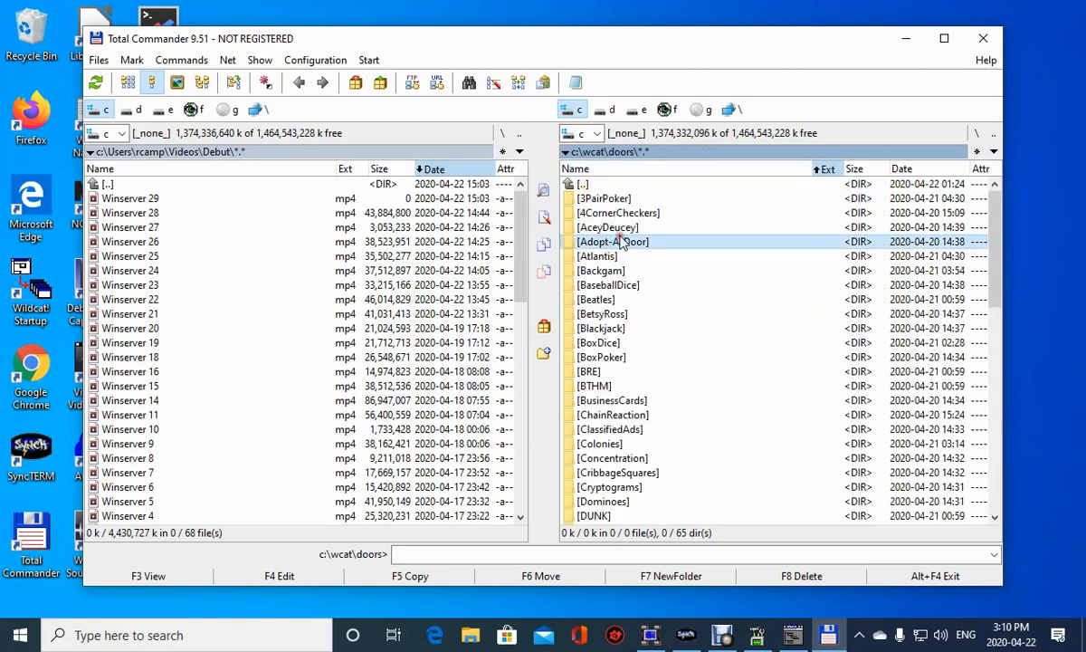
pyautogui.doubleClick(620, 228)
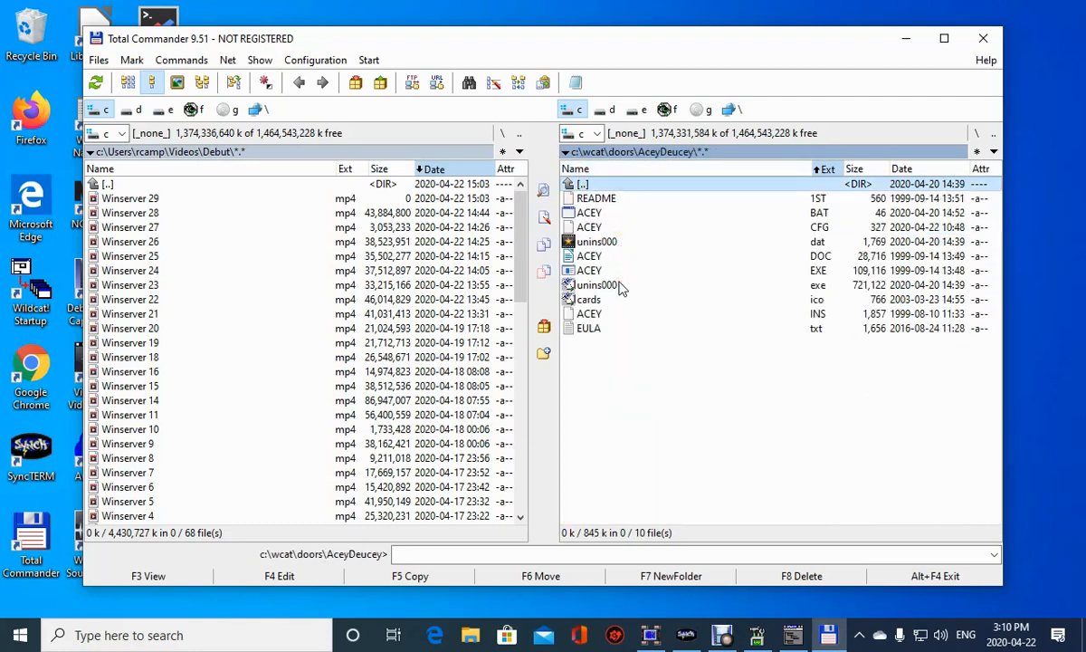
pyautogui.click(644, 215)
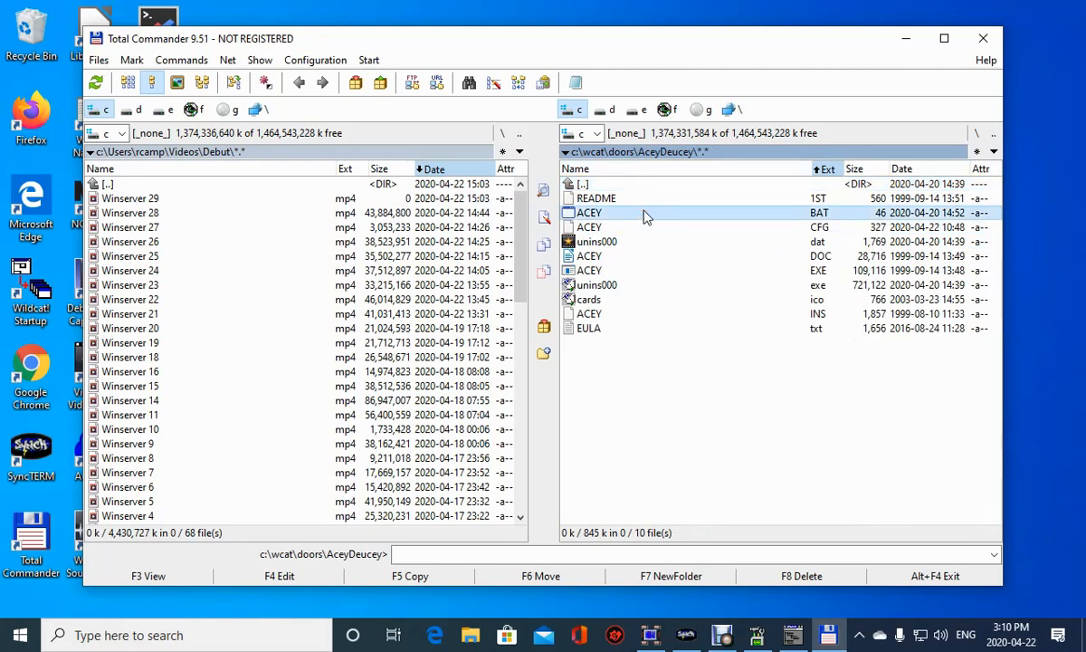
pyautogui.press('F4')
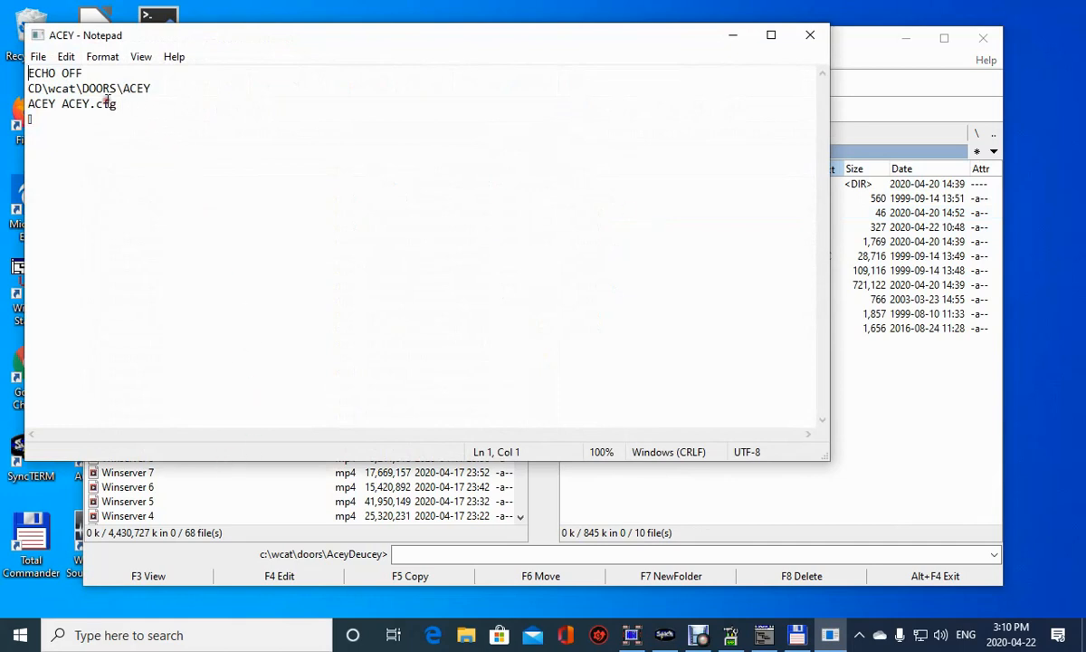
# Change the directory line of the batch file to CD\wcat\DOORS\adopt-a-door.
pyautogui.click(153, 89)
pyautogui.press('BackSpace')
pyautogui.press('BackSpace')
pyautogui.write('ada')
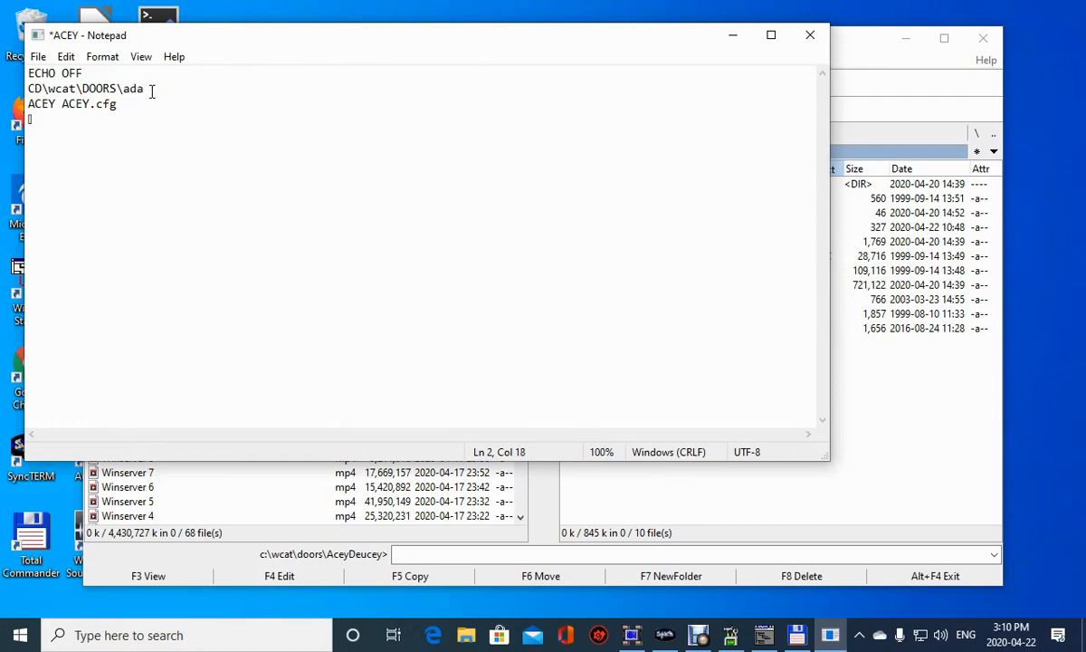
pyautogui.press('BackSpace')
pyautogui.write('opt-a-door')
# Switch to Total Commander and examine the contents of ADOPT.CFG in the Adopt-A-Door folder, closing it without changes.
pyautogui.click(961, 358)
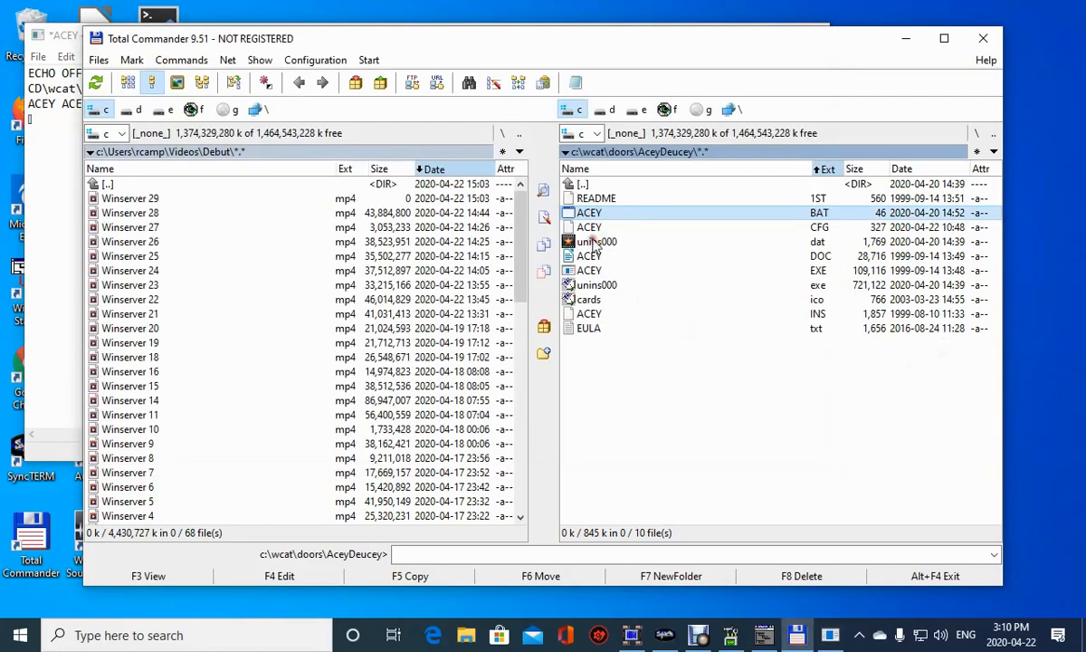
pyautogui.click(588, 171)
pyautogui.doubleClick(585, 185)
pyautogui.doubleClick(599, 241)
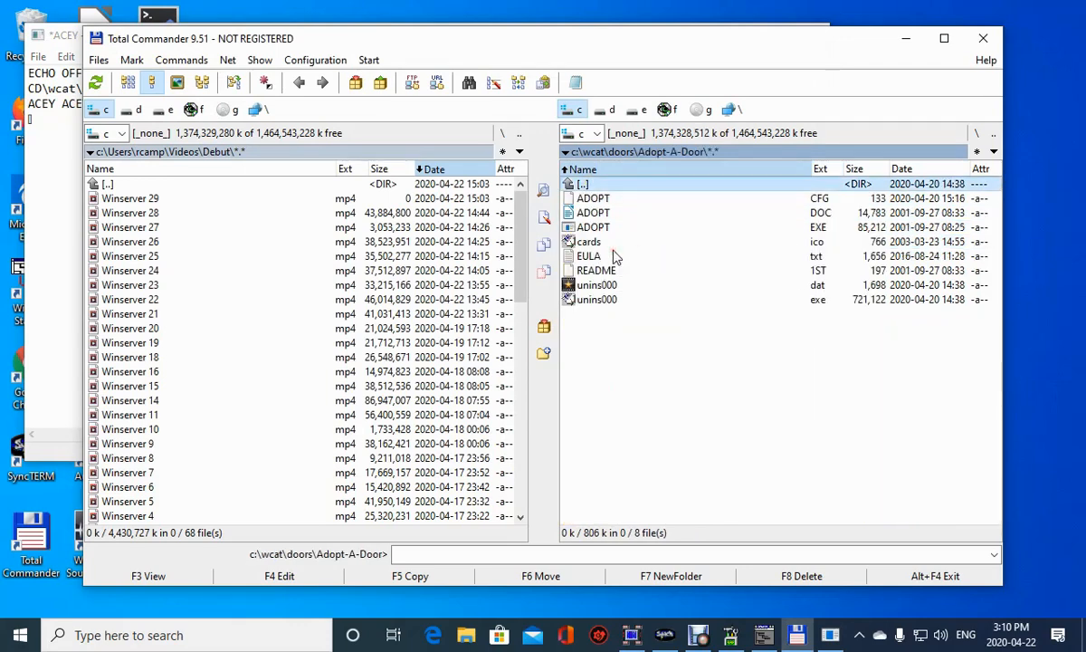
pyautogui.click(789, 199)
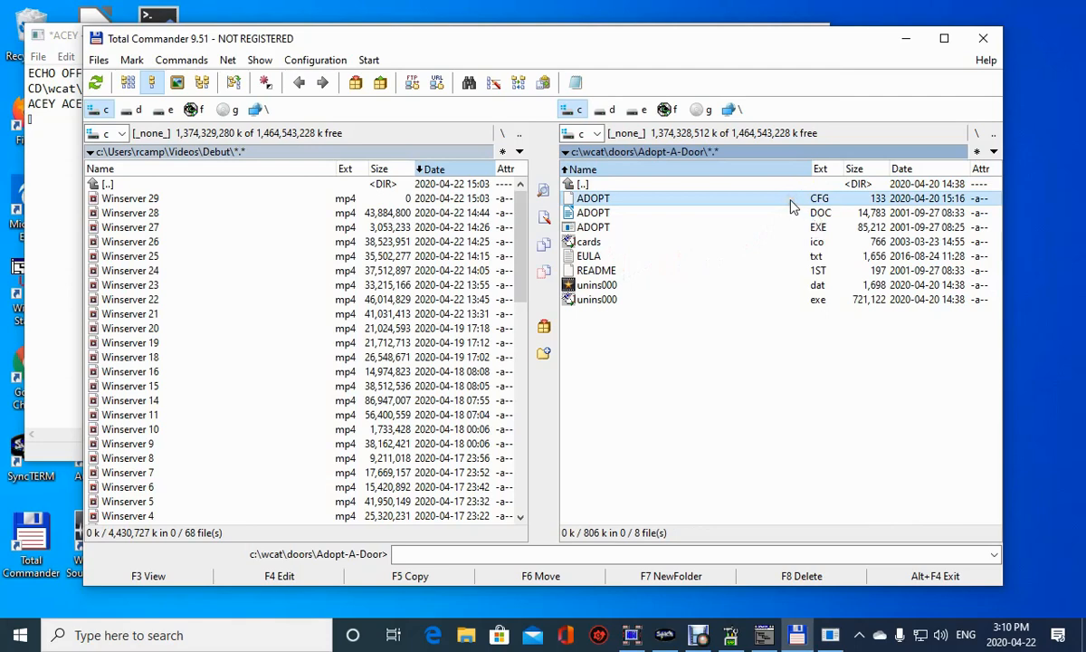
pyautogui.press('F4')
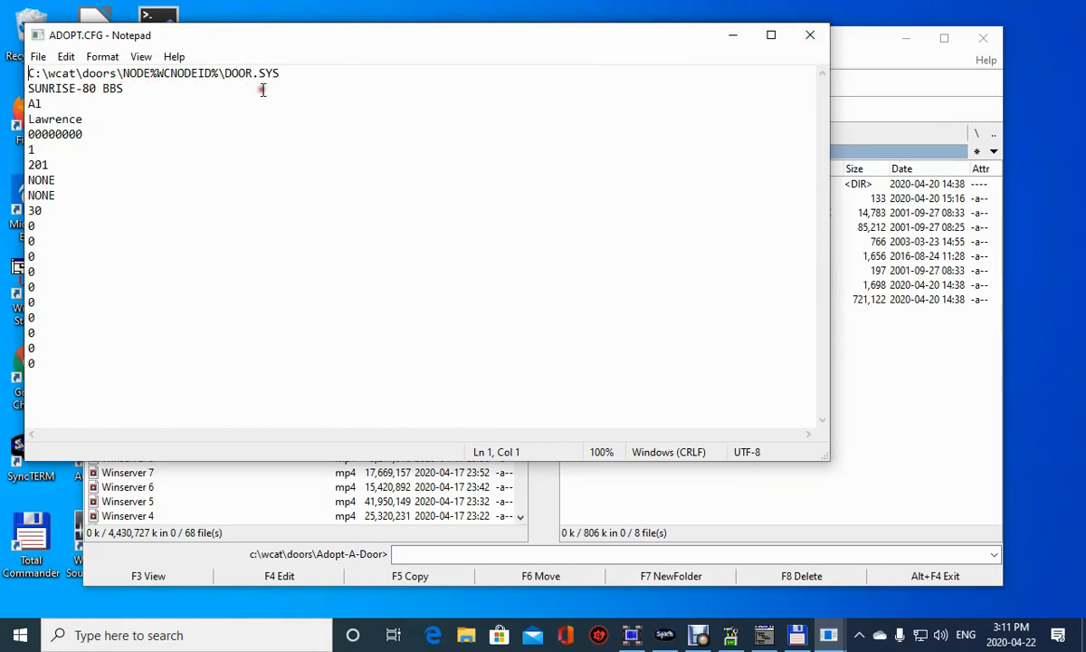
pyautogui.click(809, 36)
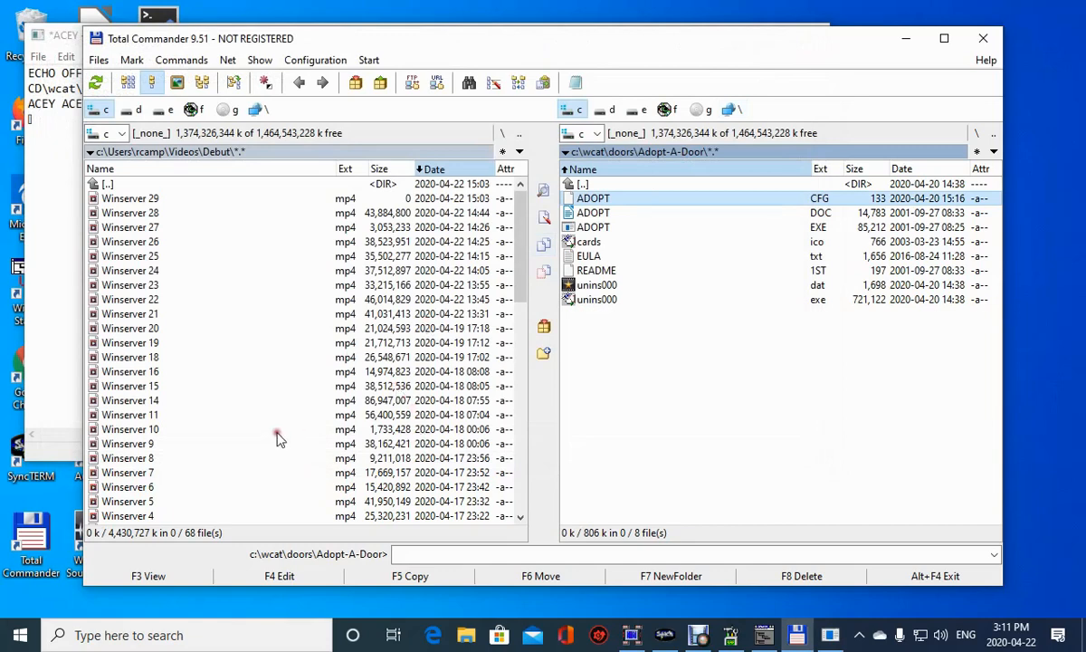
# Return to the batch file in Notepad and change its third line to adopt adopt.cfg.
pyautogui.click(56, 288)
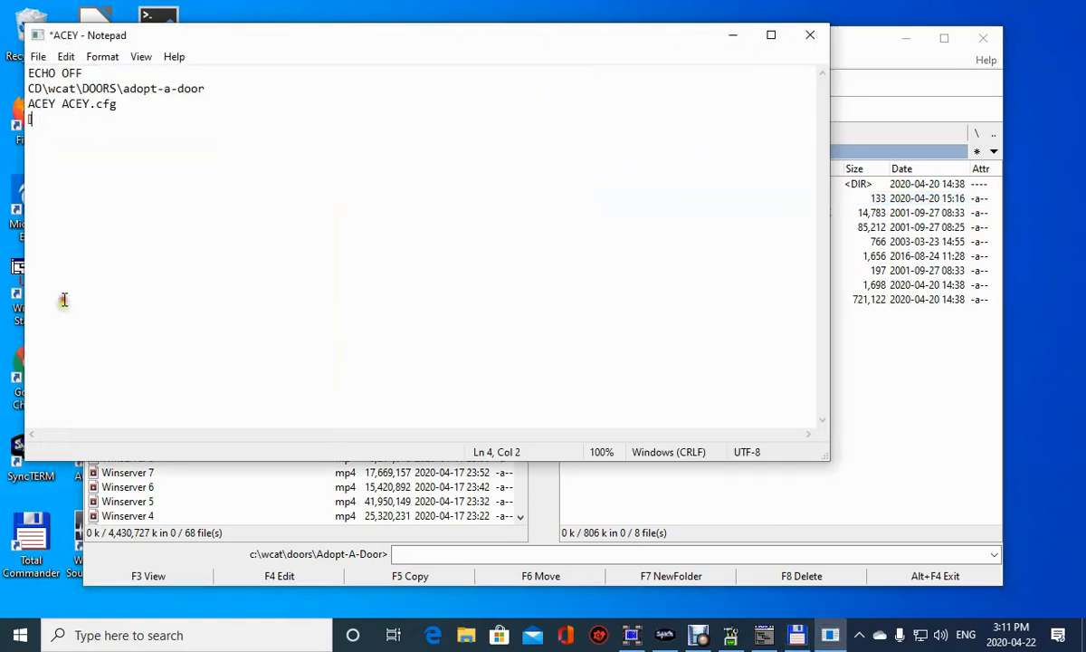
pyautogui.click(59, 107)
pyautogui.press('BackSpace')
pyautogui.press('BackSpace')
pyautogui.press('BackSpace')
pyautogui.press('BackSpace')
pyautogui.write('adopt')
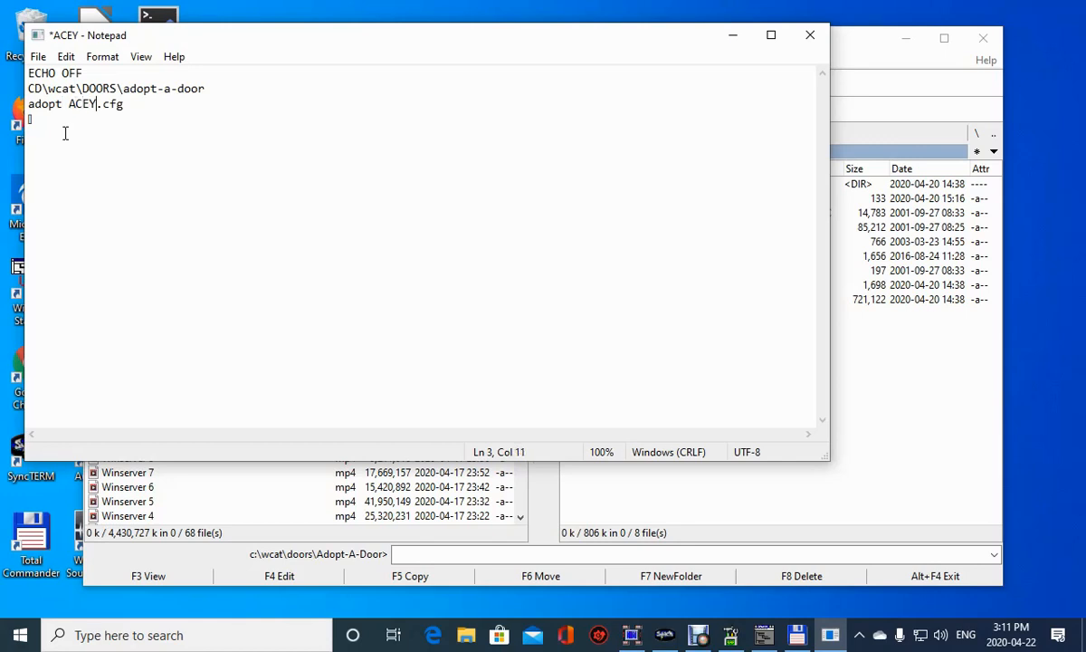
pyautogui.press('BackSpace')
pyautogui.press('BackSpace')
pyautogui.press('BackSpace')
pyautogui.press('BackSpace')
pyautogui.write('adopt')
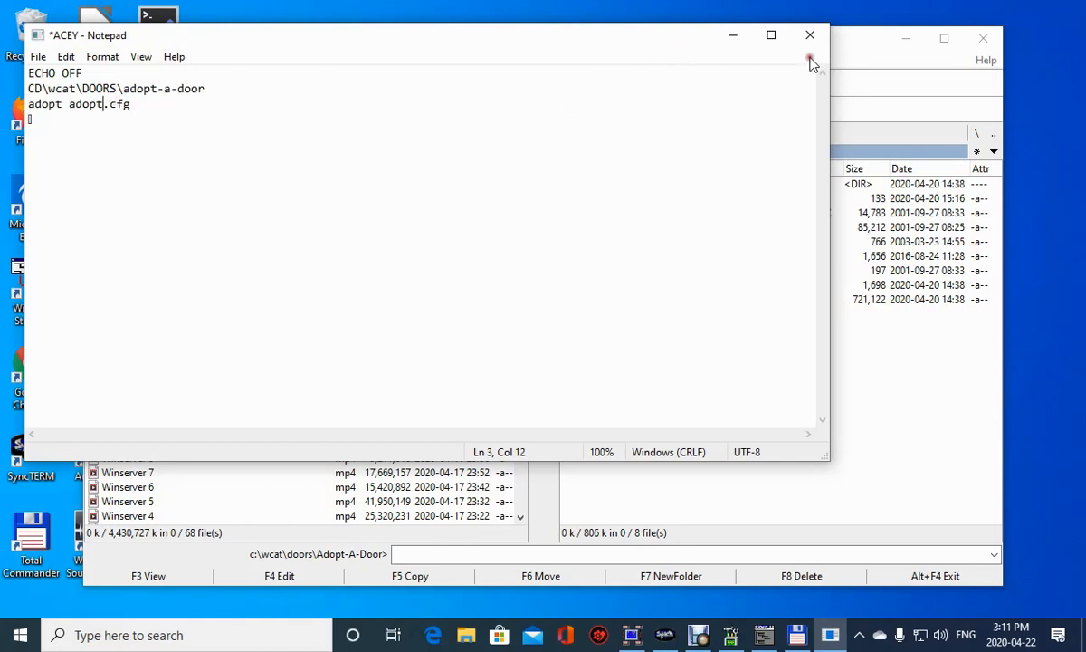
# Save the edited batch file as adopt.bat in the c:\wcat\batch folder with the All Files type, and close it.
pyautogui.click(38, 56)
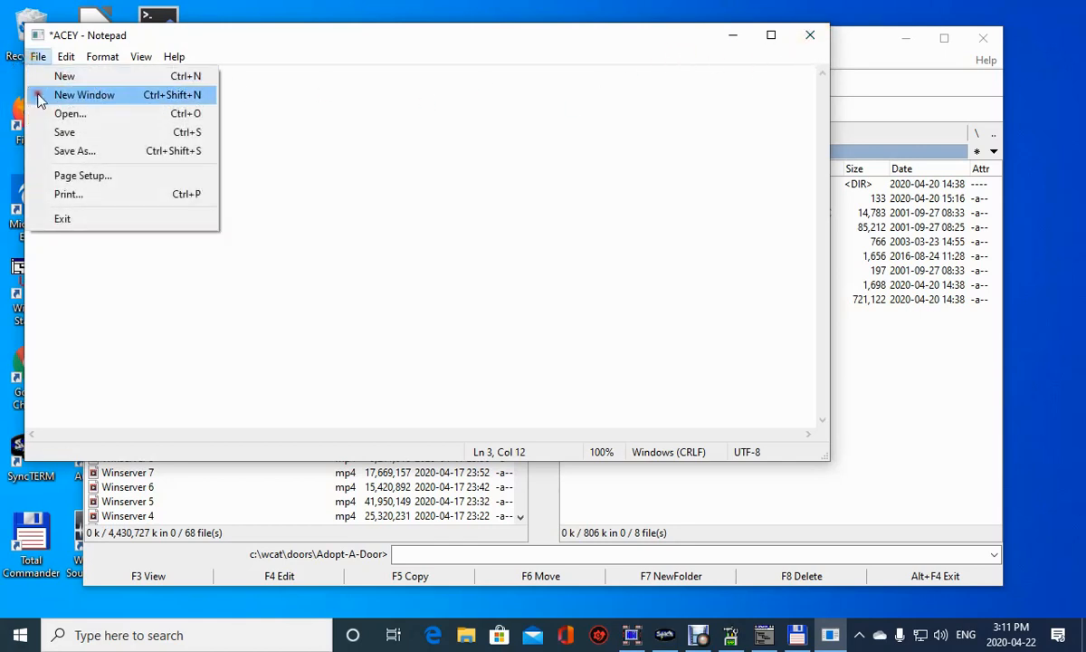
pyautogui.click(77, 154)
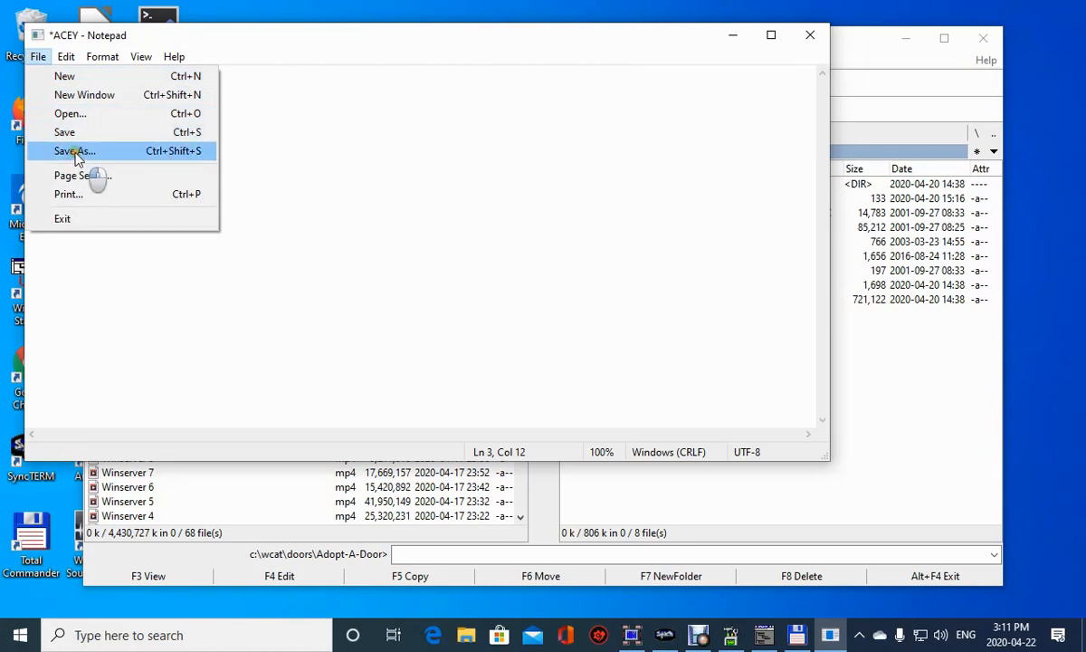
pyautogui.click(181, 409)
pyautogui.click(169, 438)
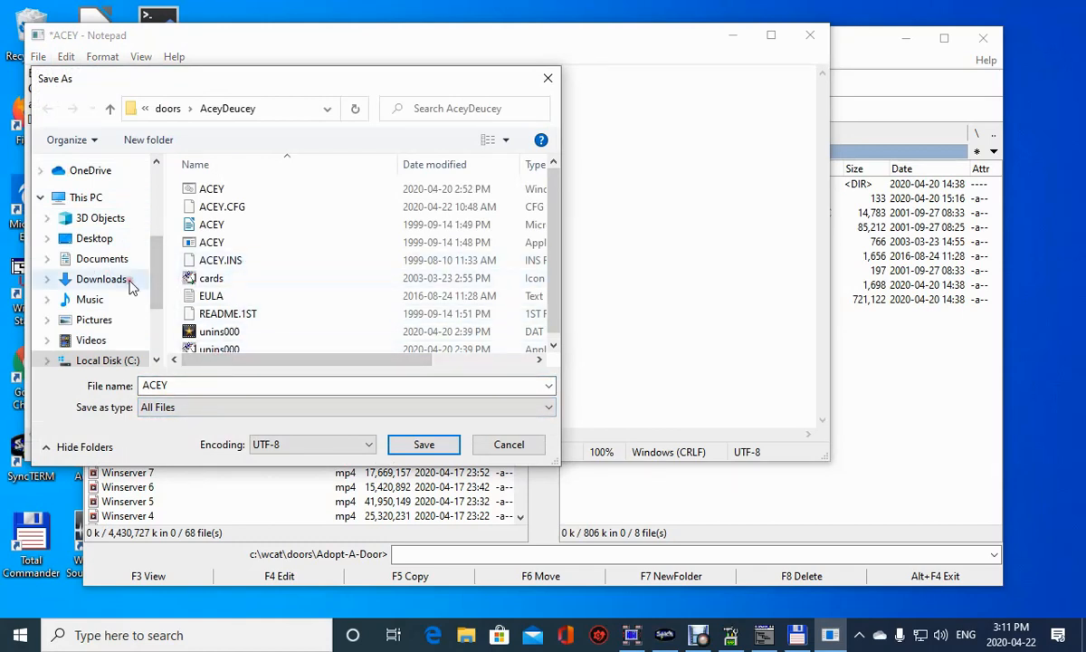
pyautogui.scroll(-2, 127, 299)
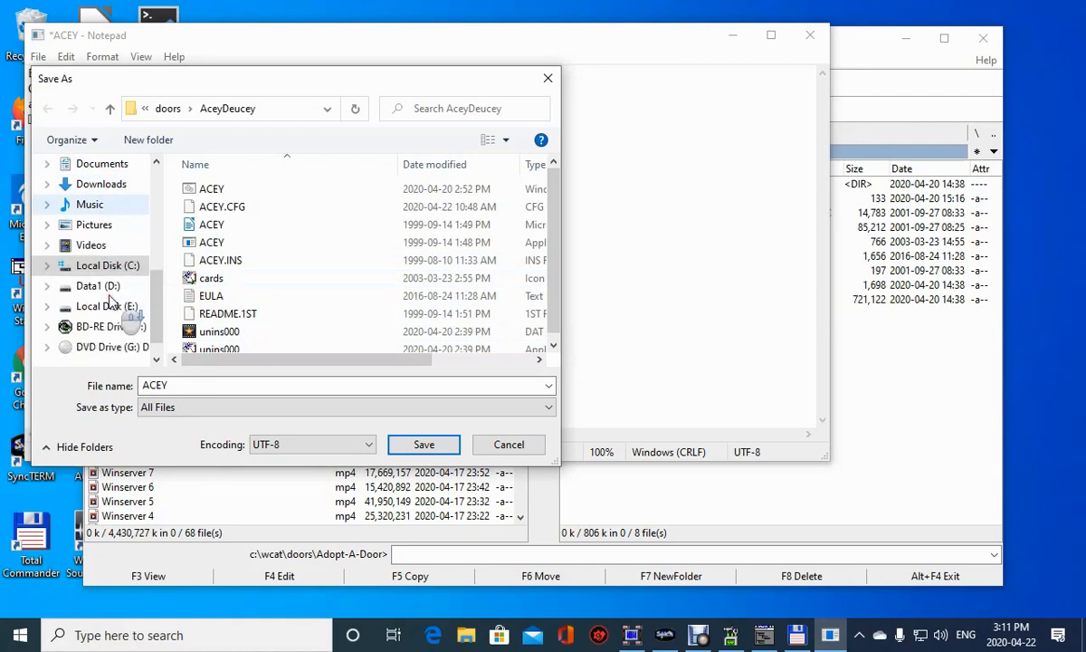
pyautogui.click(90, 264)
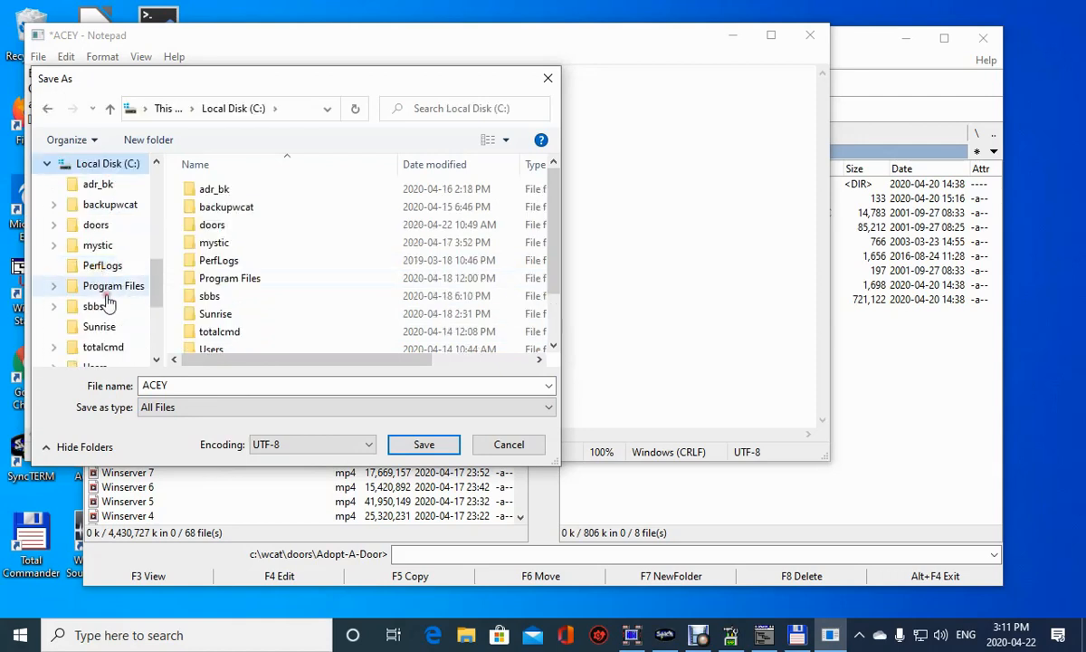
pyautogui.scroll(-2, 100, 304)
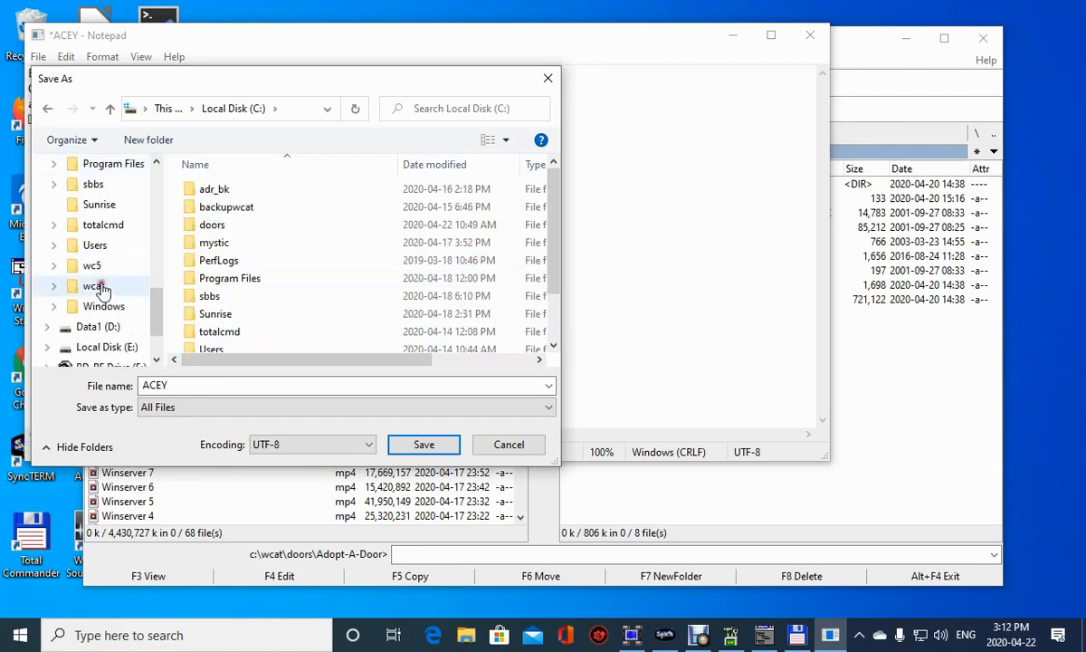
pyautogui.click(104, 287)
pyautogui.click(91, 207)
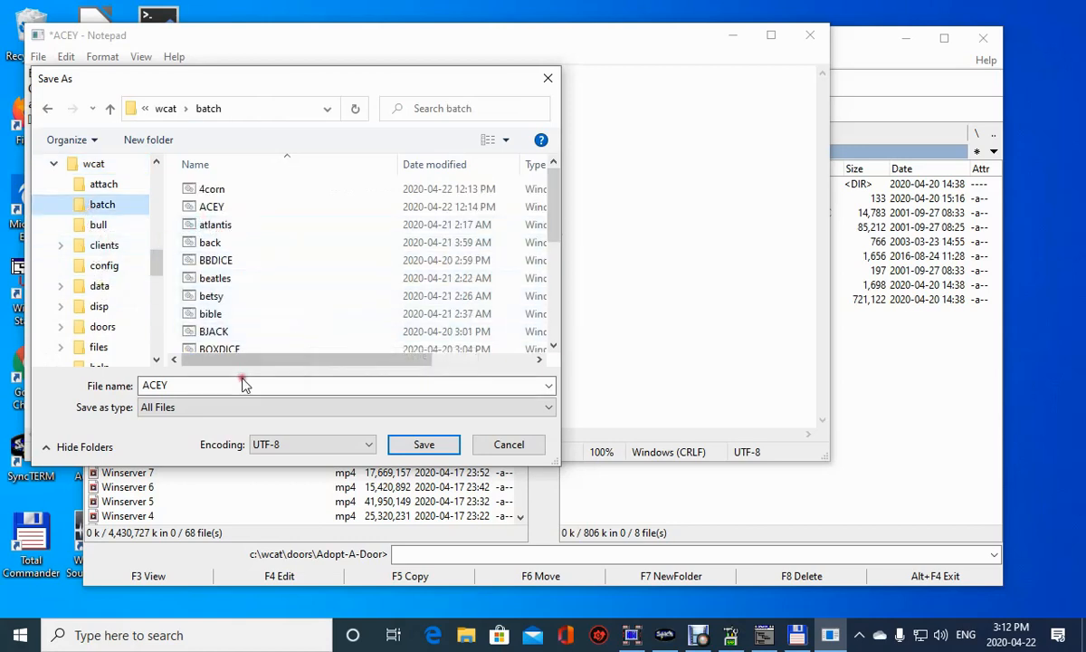
pyautogui.doubleClick(175, 385)
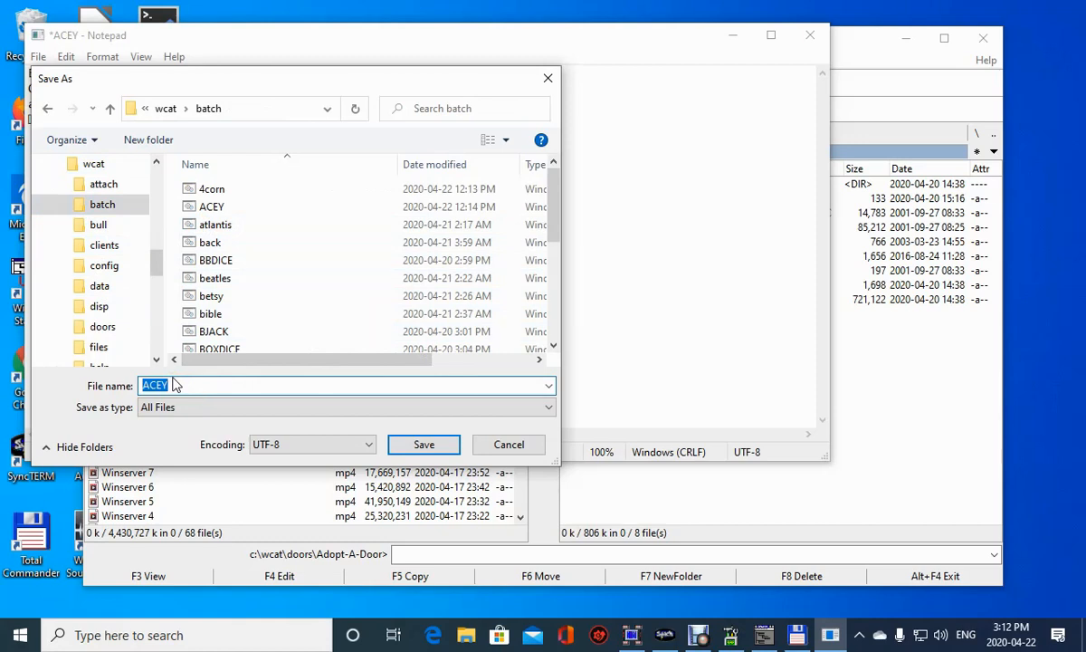
pyautogui.write('adopt.bat')
pyautogui.press('Return')
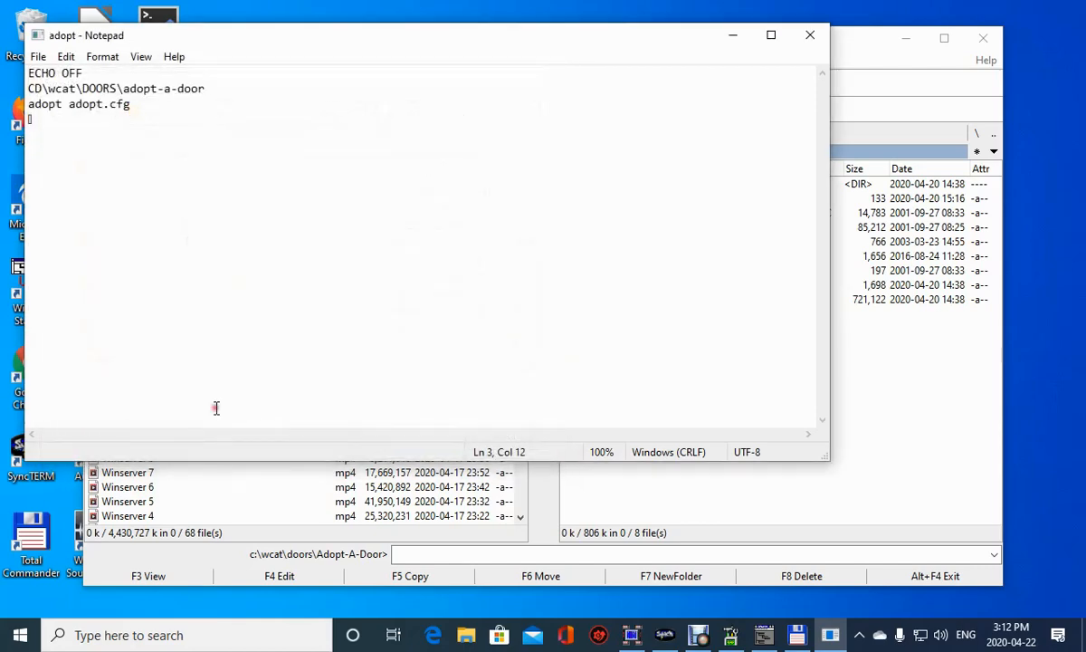
pyautogui.click(809, 35)
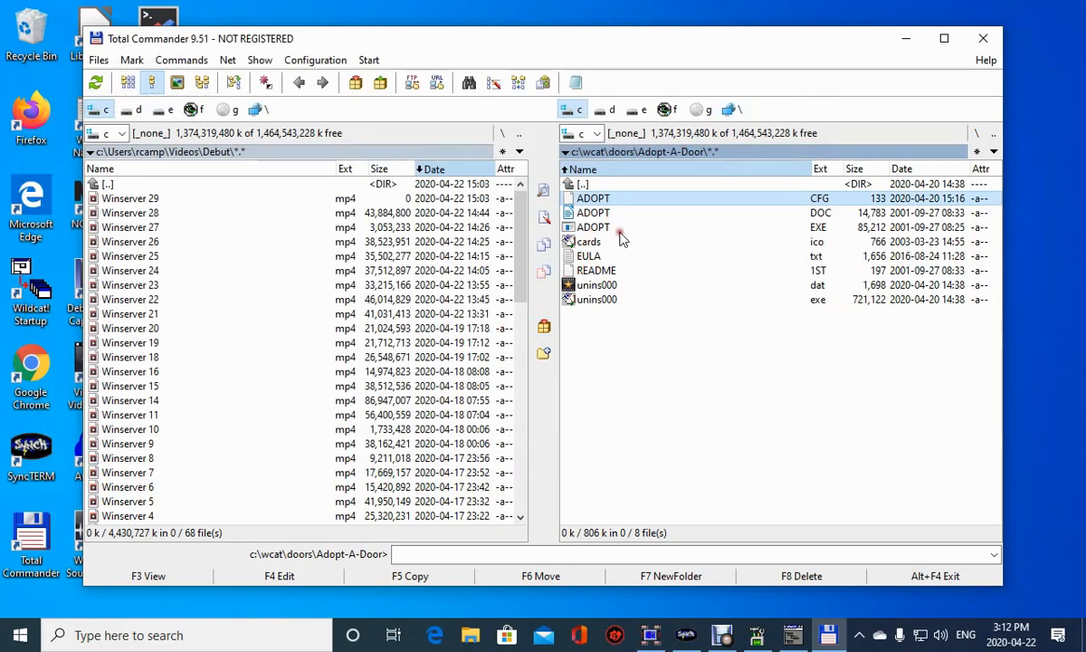
# Recheck the files in the Adopt-A-Door folder under c:\wcat\doors and close Total Commander.
pyautogui.click(579, 185)
pyautogui.doubleClick(580, 185)
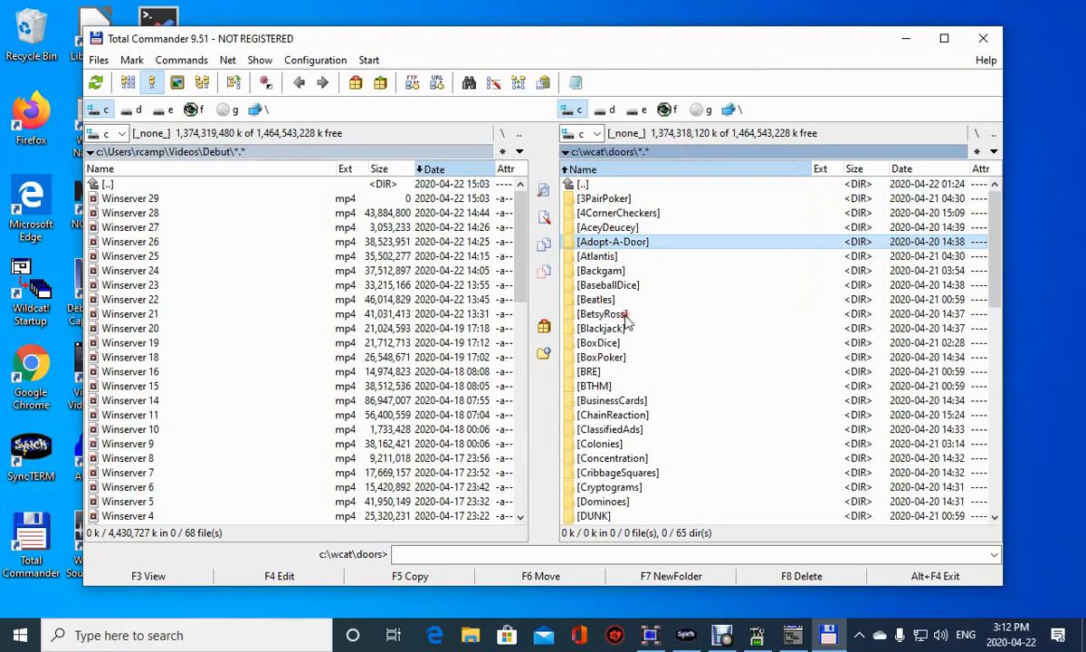
pyautogui.doubleClick(616, 242)
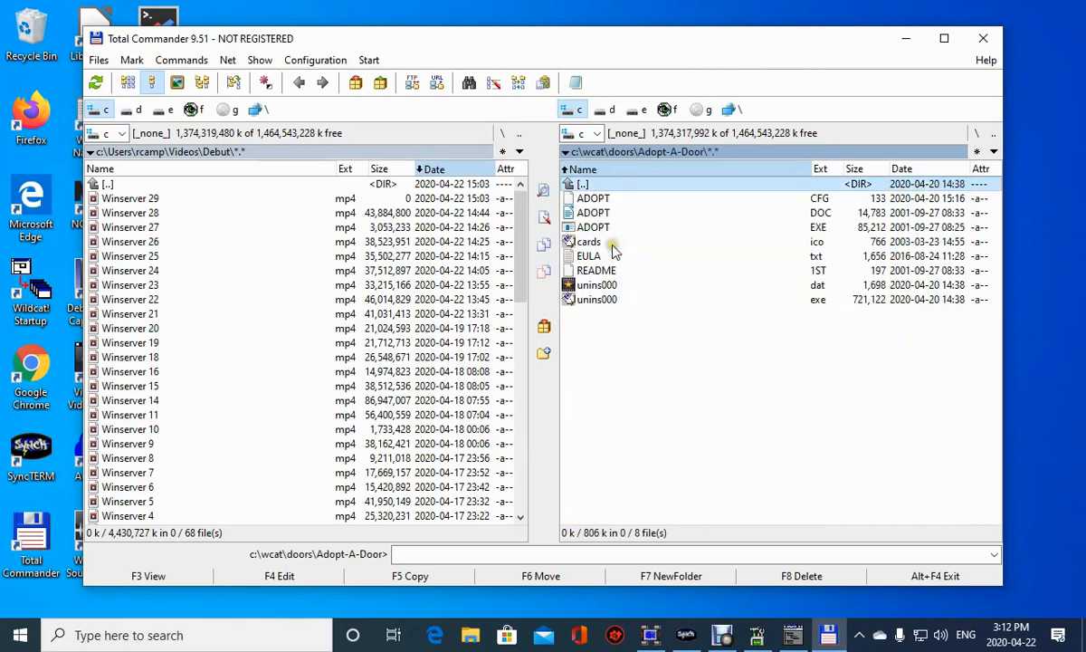
pyautogui.doubleClick(587, 184)
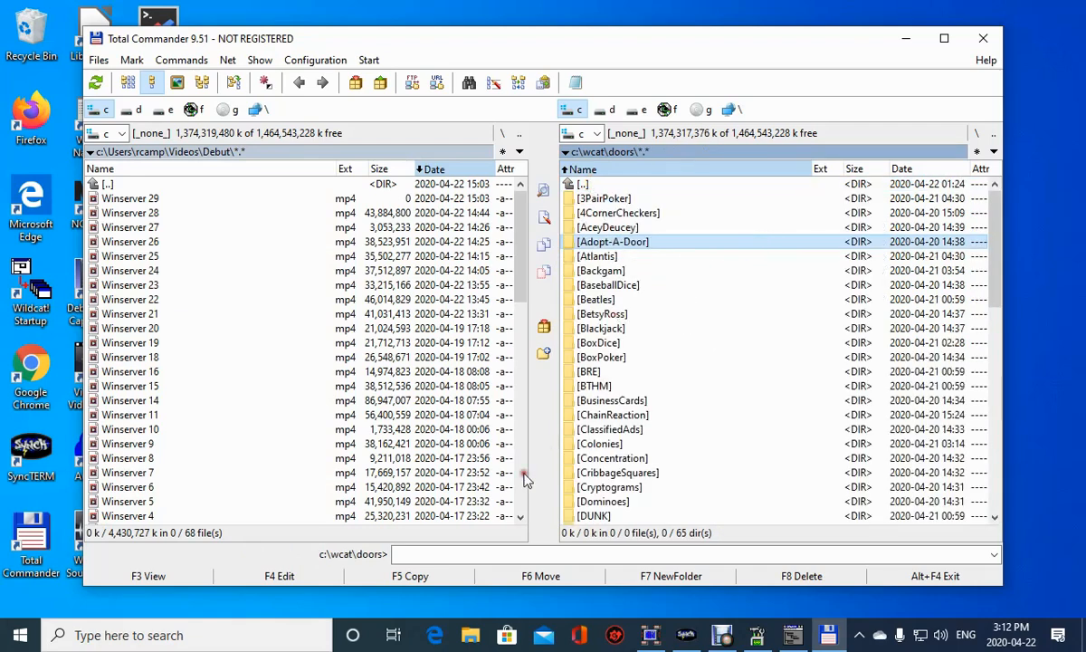
pyautogui.click(978, 36)
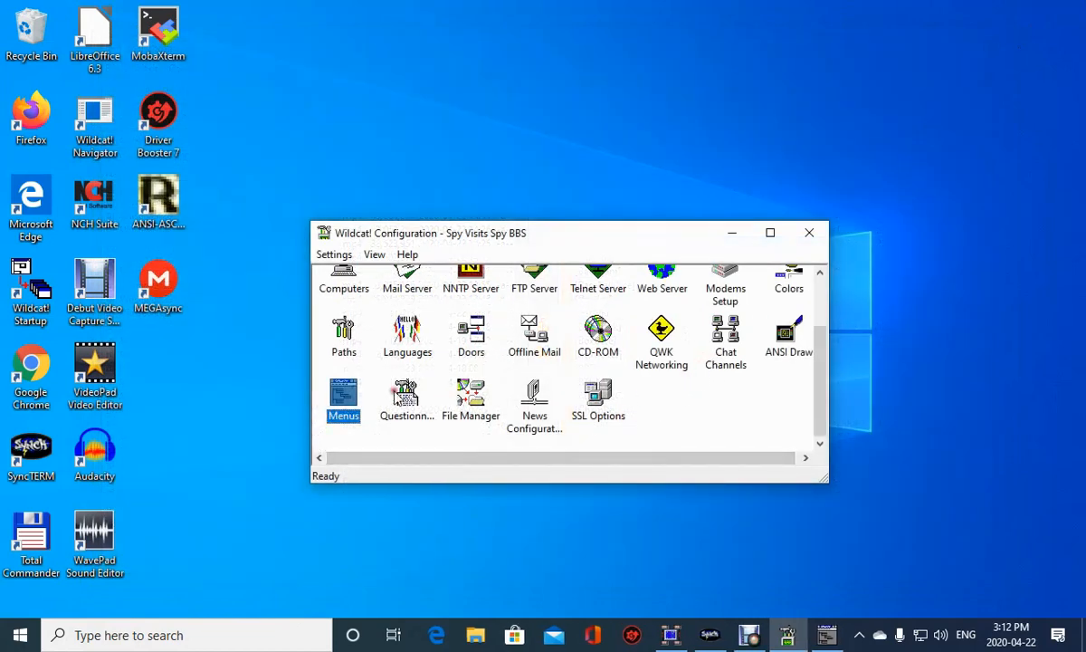
pyautogui.doubleClick(361, 422)
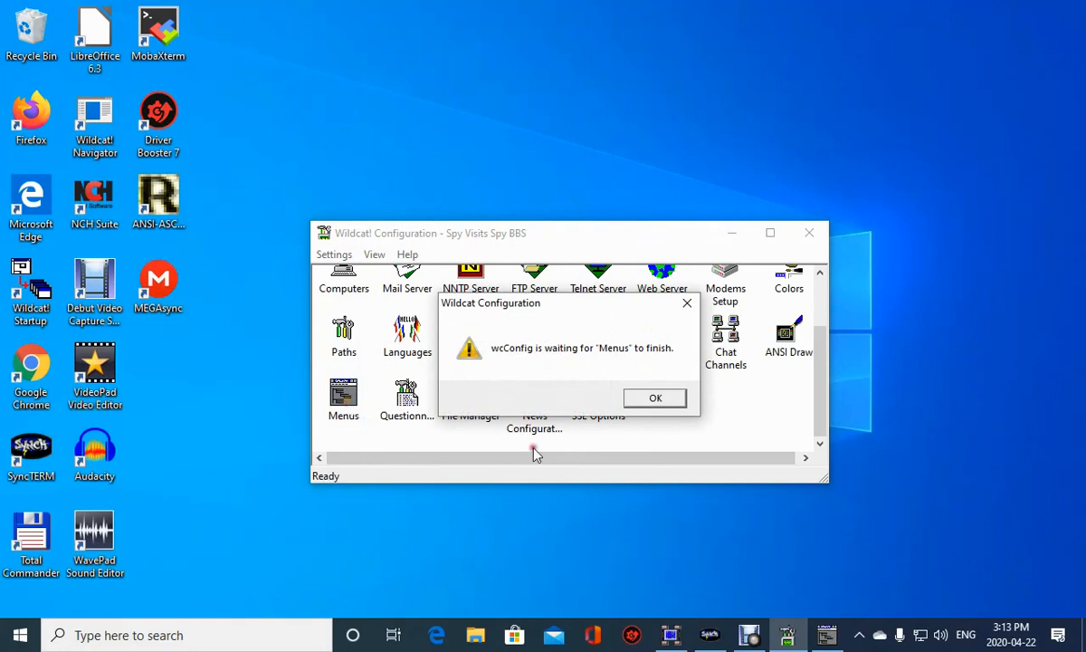
pyautogui.click(657, 402)
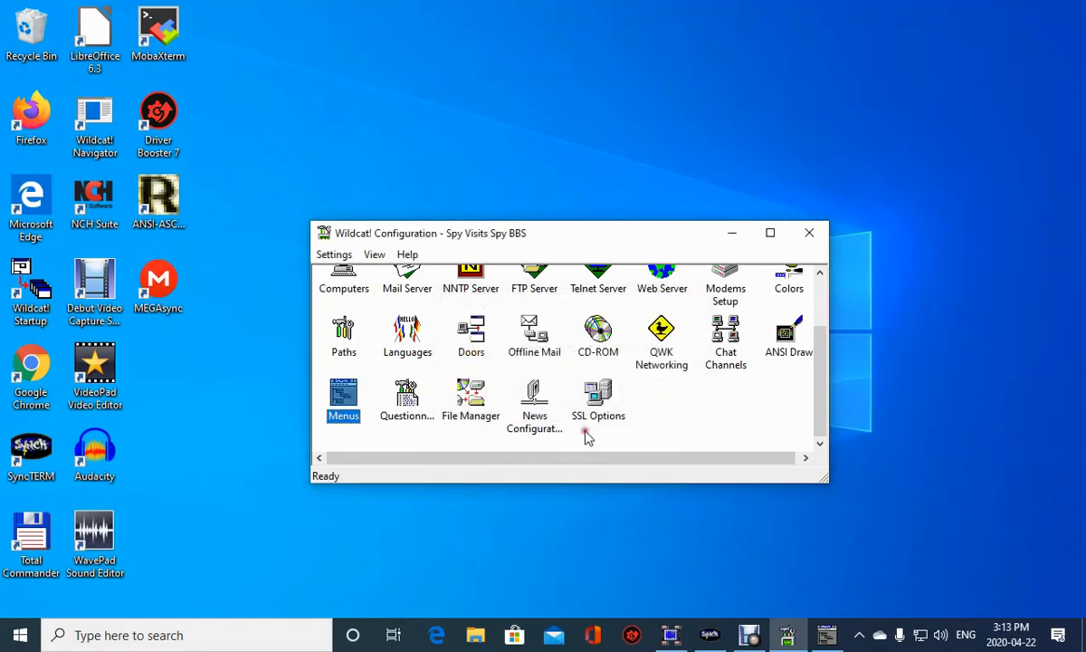
pyautogui.click(787, 639)
pyautogui.click(787, 639)
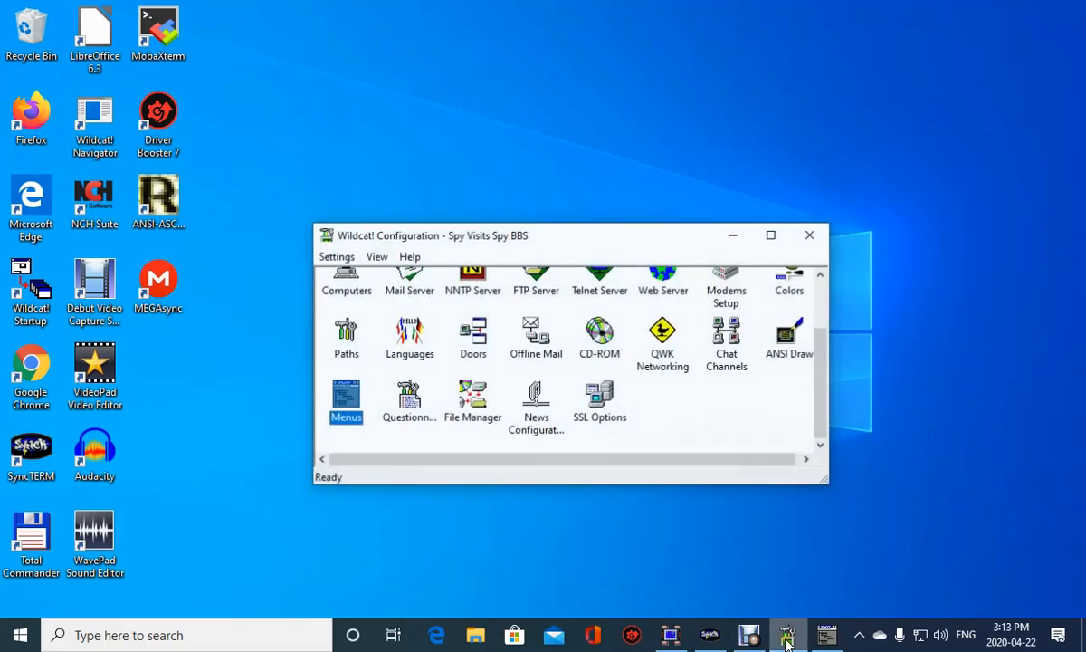
# Switch to the open wcMenu editor and set the Adopt-A-Door item's parameters to c:\wcat\batch\adopt.bat, accepting its current access profiles.
pyautogui.click(826, 634)
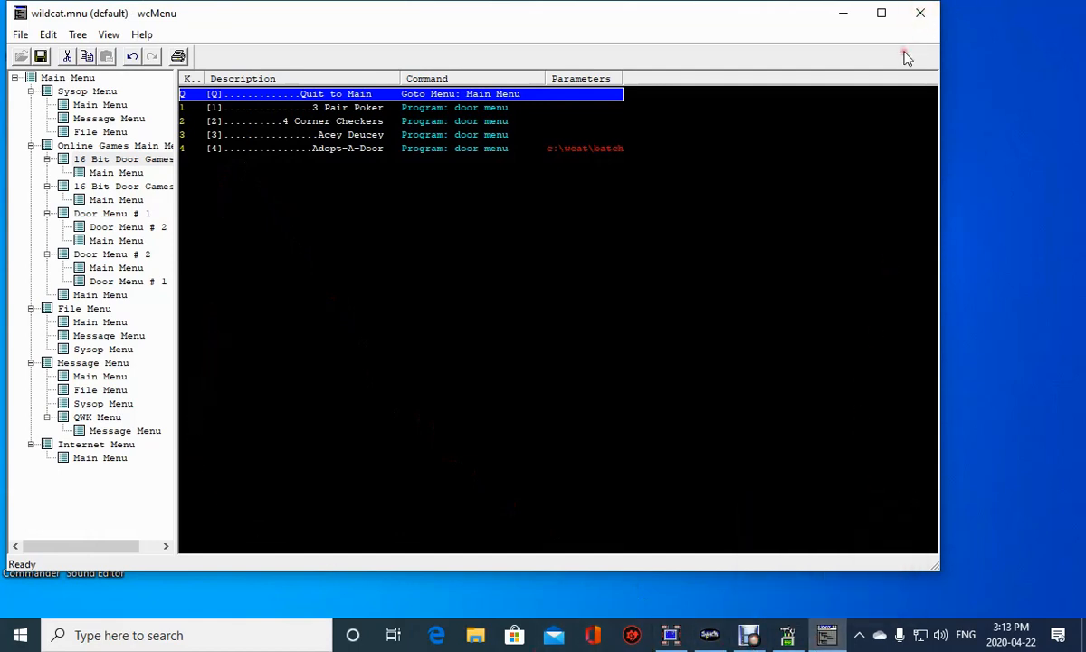
pyautogui.doubleClick(326, 149)
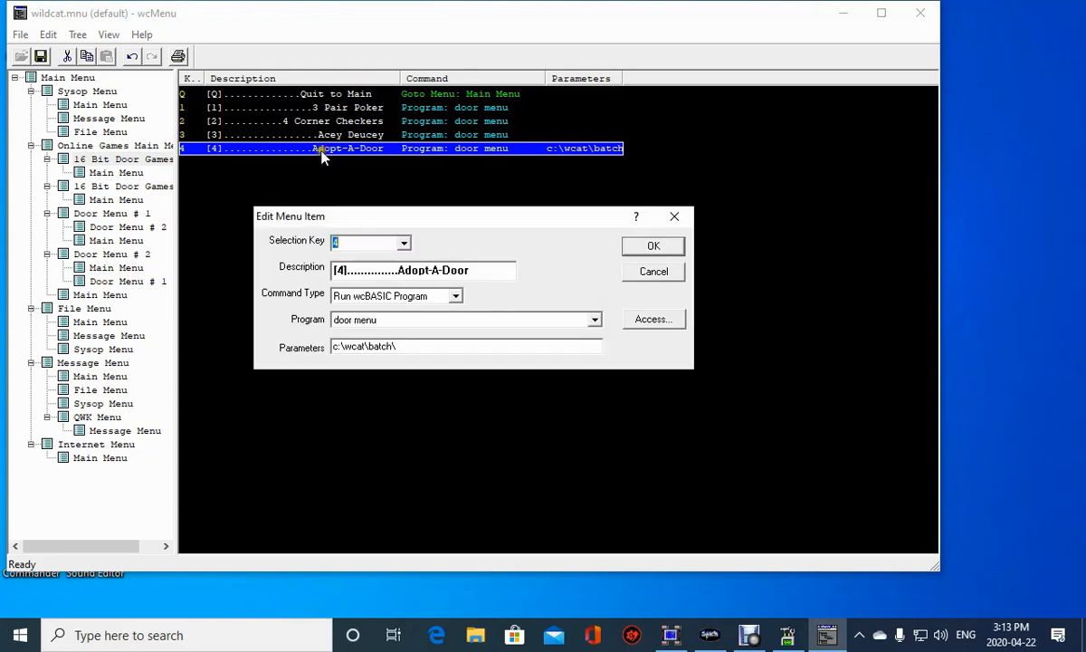
pyautogui.click(413, 345)
pyautogui.write('adopt.bat')
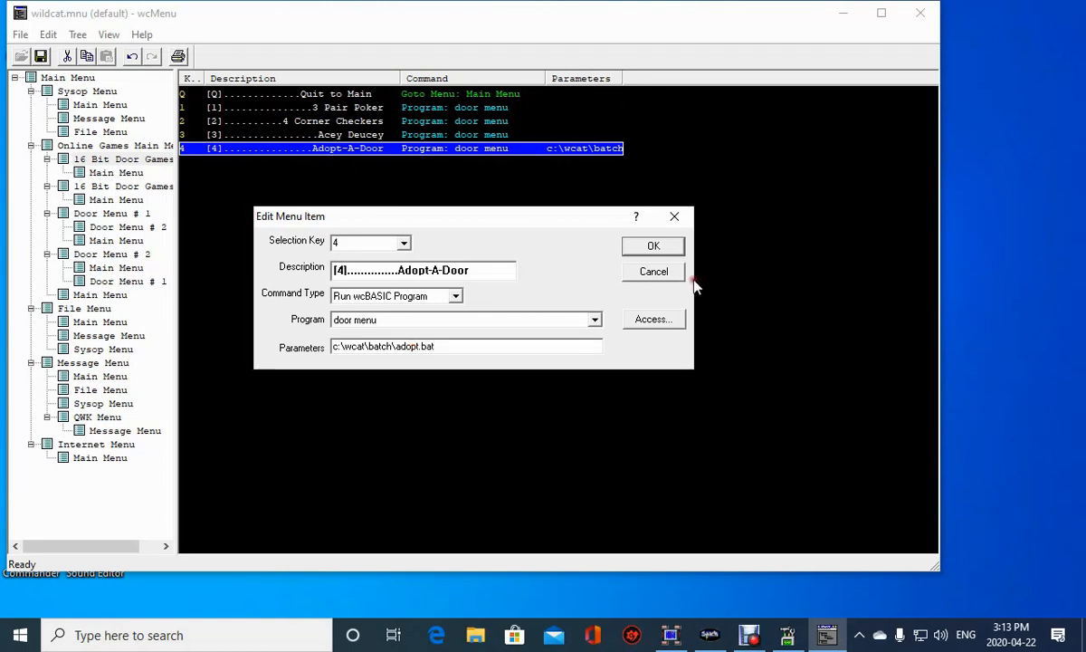
pyautogui.click(663, 319)
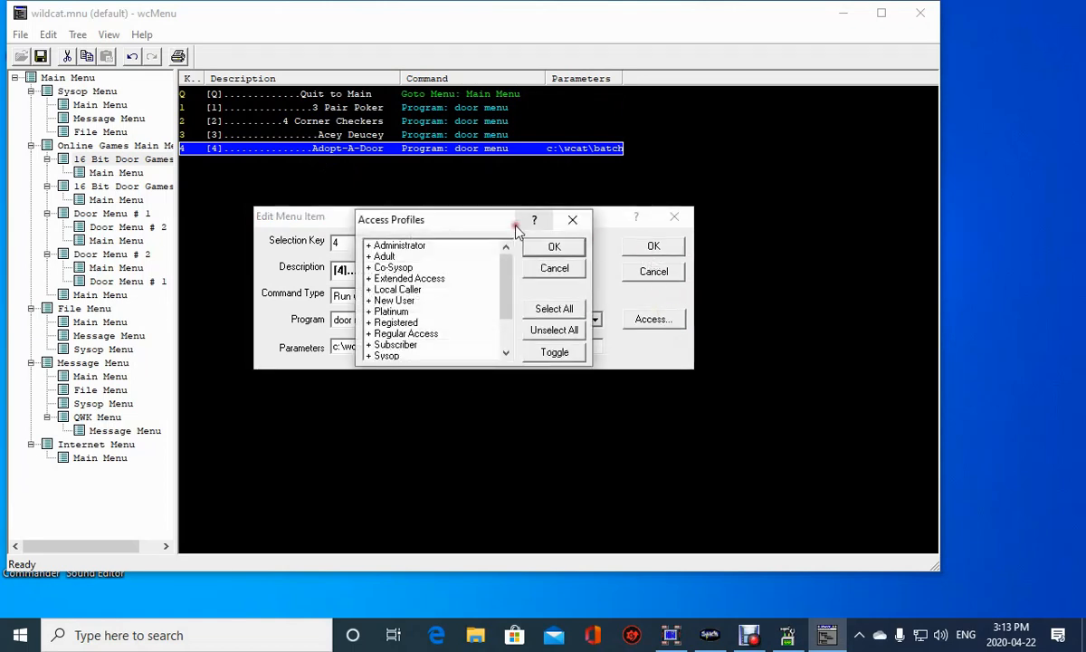
pyautogui.click(546, 249)
pyautogui.click(652, 247)
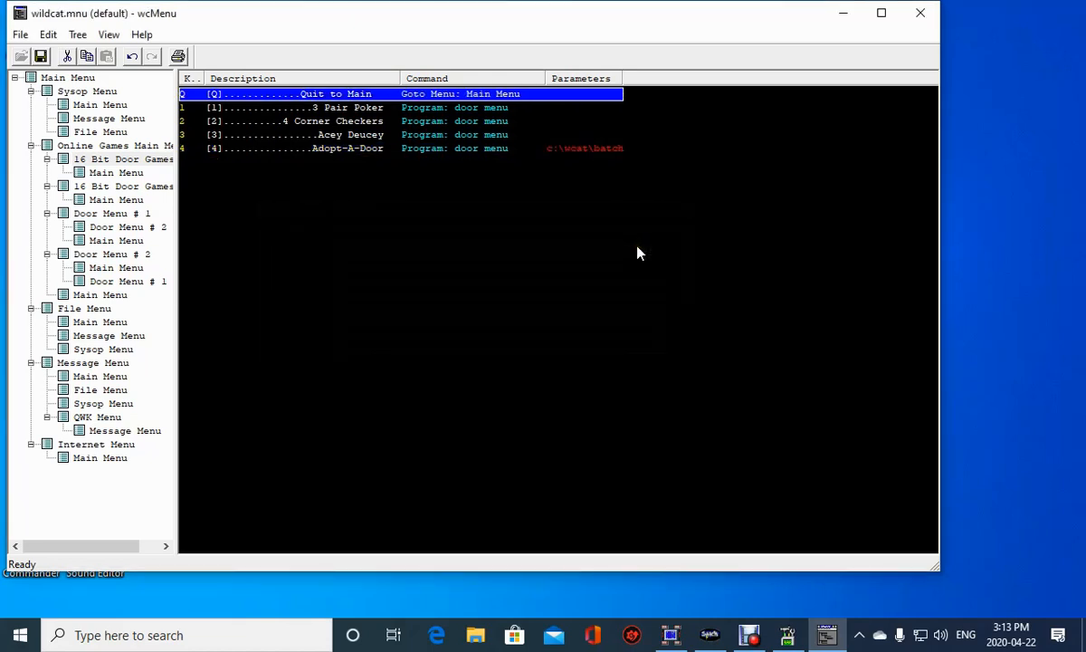
# Set the Acey Deucey menu item's parameters to c:\wcat\batch\acey.bat and accept its current access profiles.
pyautogui.doubleClick(324, 136)
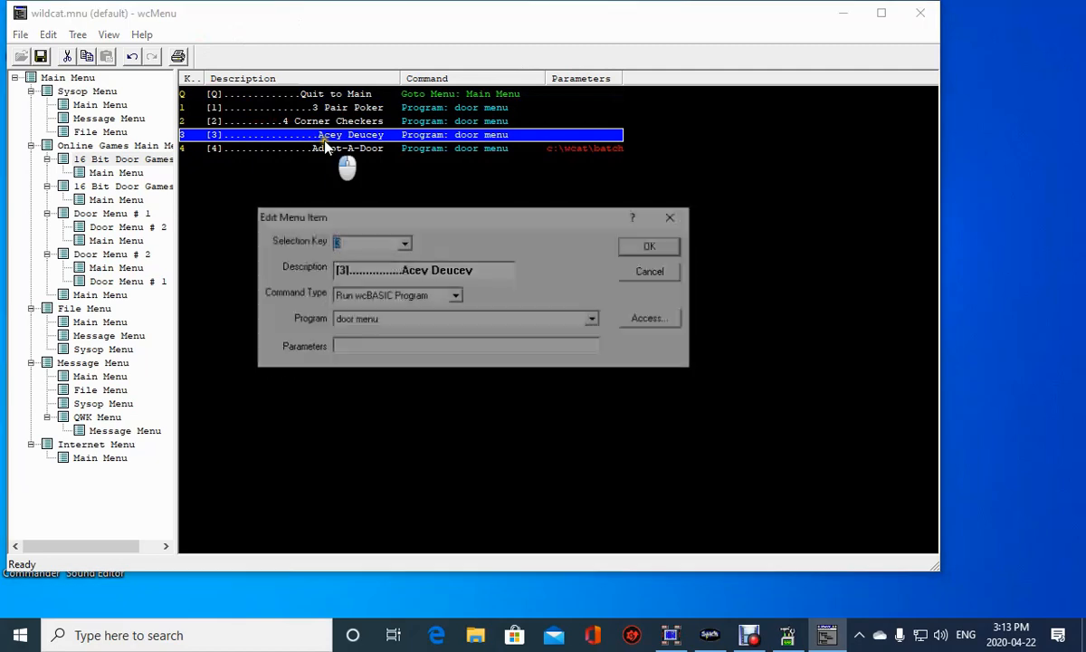
pyautogui.click(369, 349)
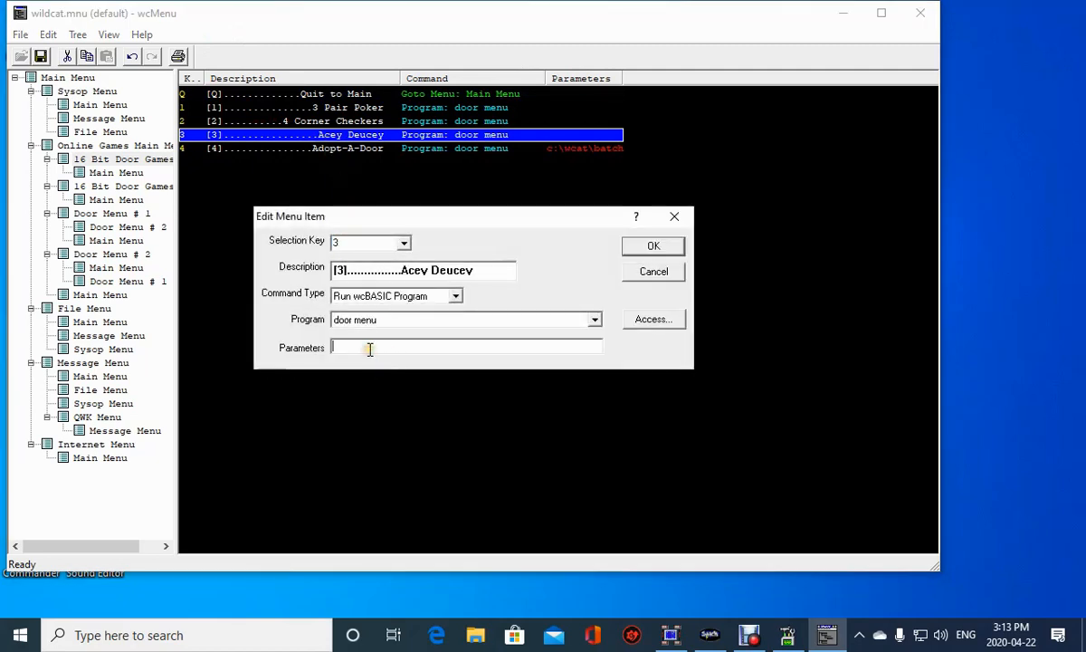
pyautogui.write('c:')
pyautogui.write('\\')
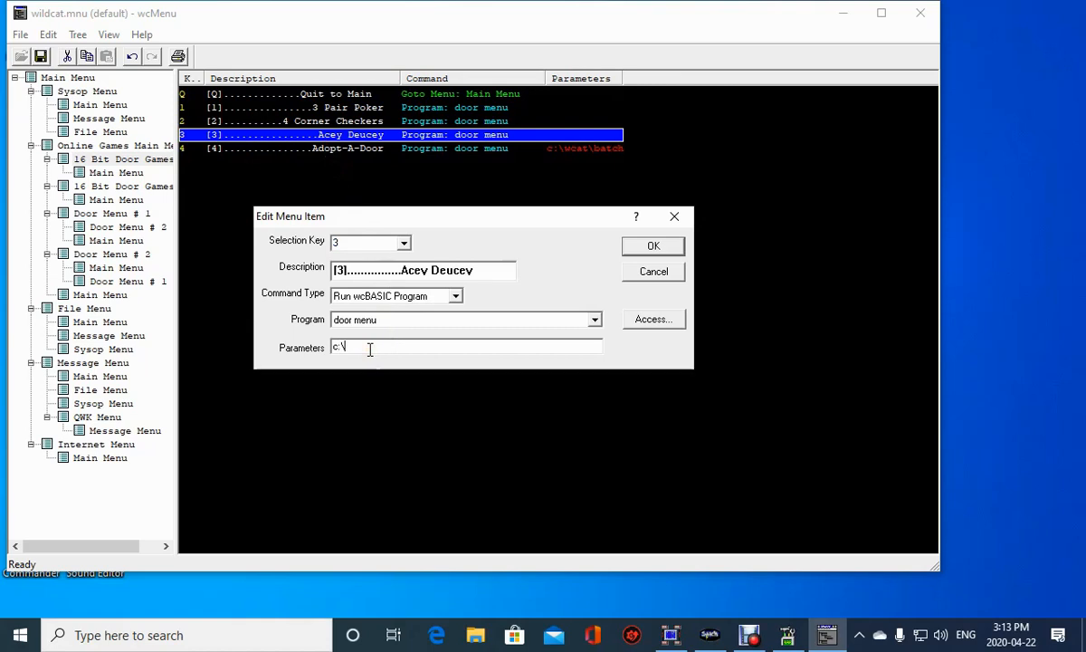
pyautogui.write('wcat\\batch\\acey')
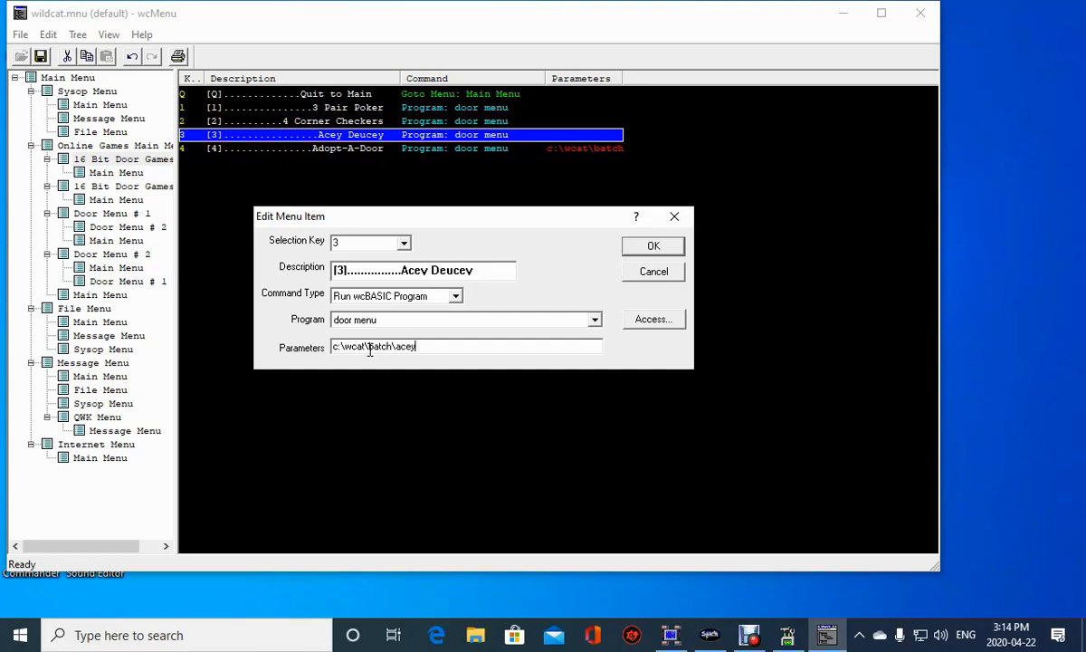
pyautogui.write('.bat')
pyautogui.click(650, 318)
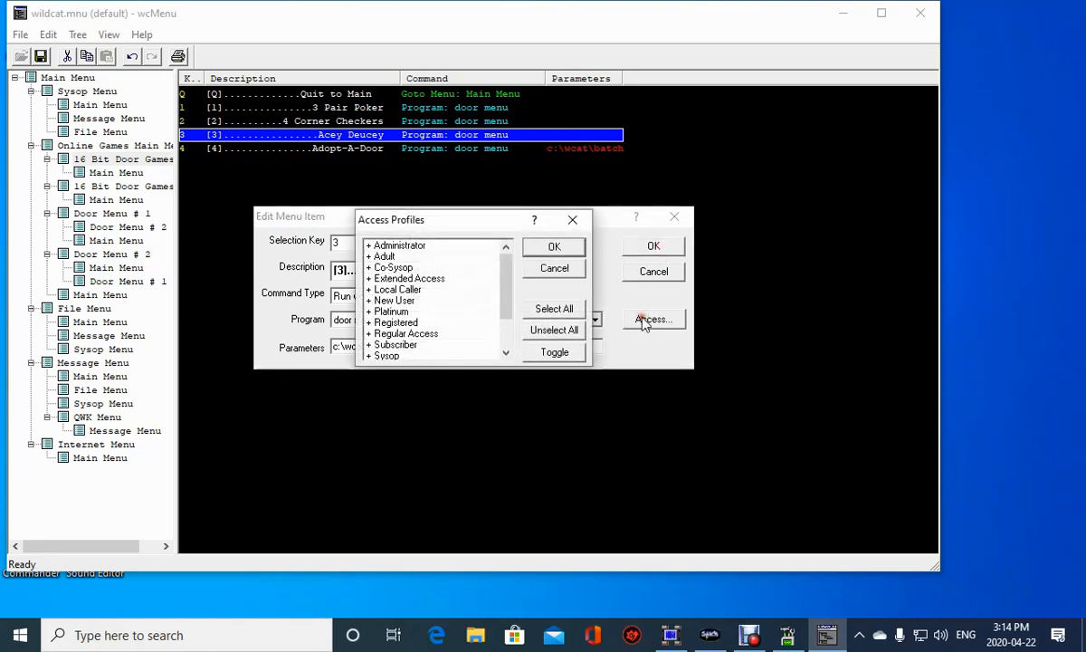
pyautogui.click(555, 246)
pyautogui.click(655, 248)
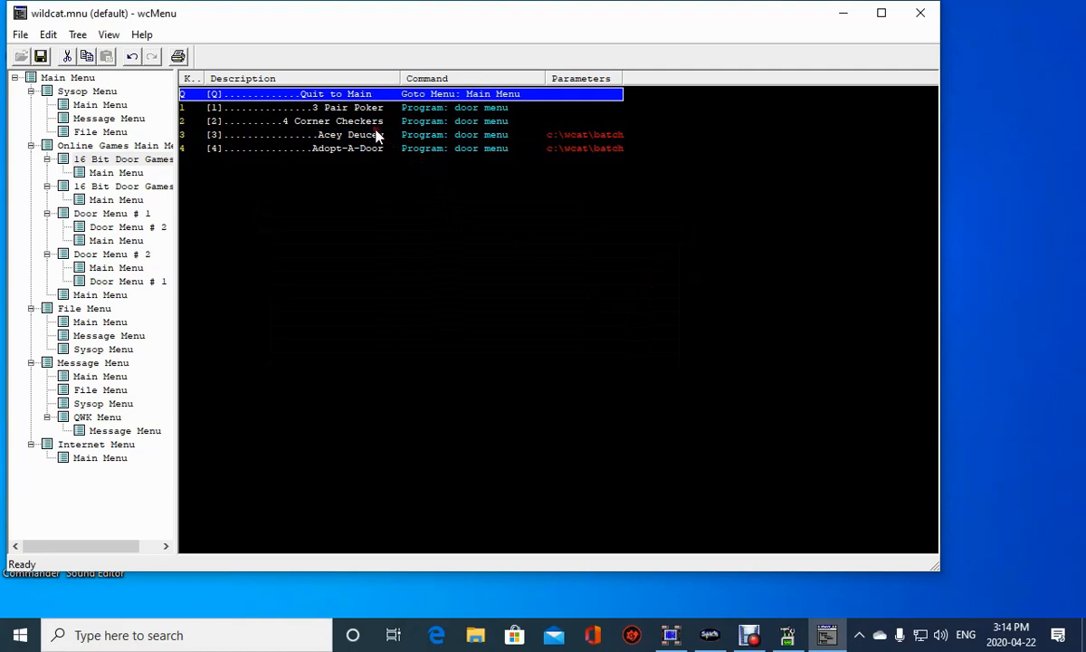
# Set the 4 Corner Checkers menu item's parameters to c:\wcat\batch\4com.bat.
pyautogui.doubleClick(353, 121)
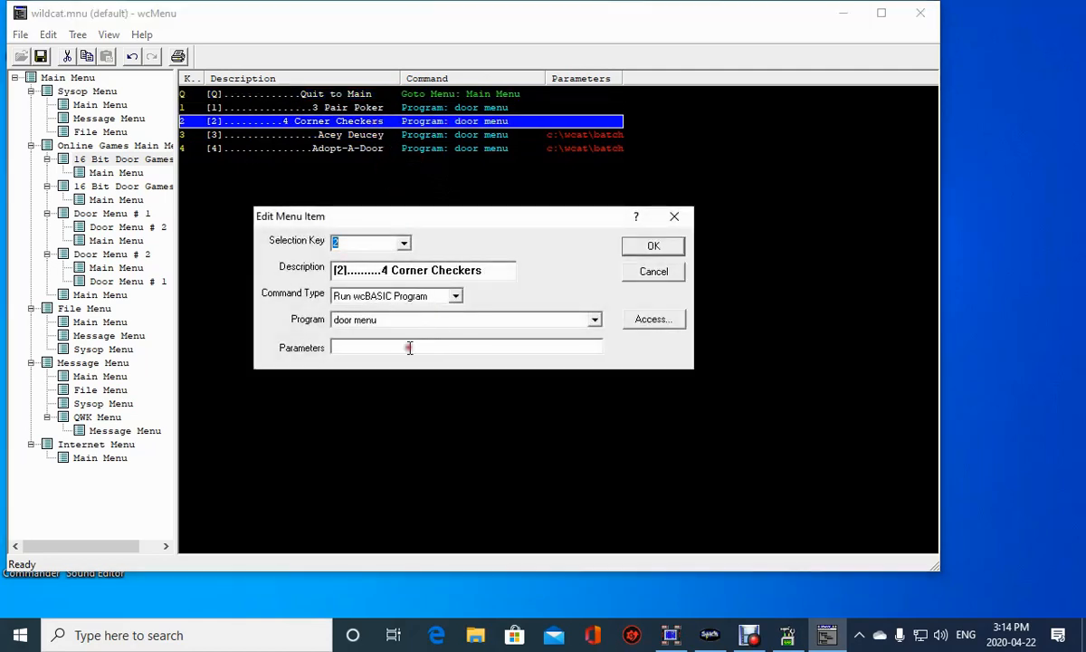
pyautogui.click(355, 347)
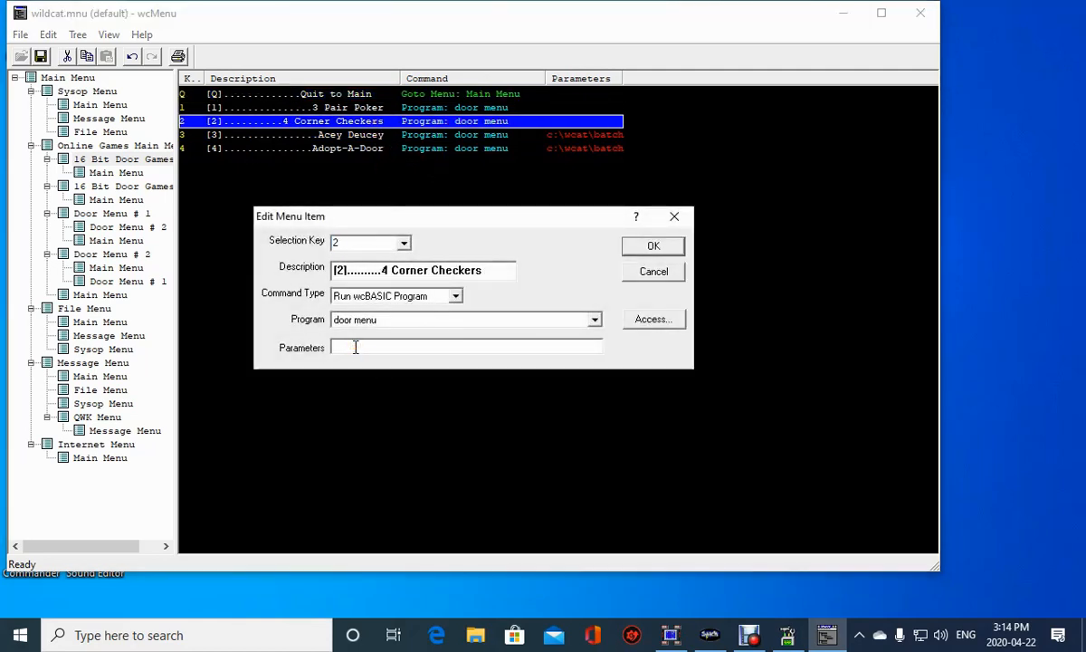
pyautogui.write('c')
pyautogui.write('\\wcat')
pyautogui.write('batch\\')
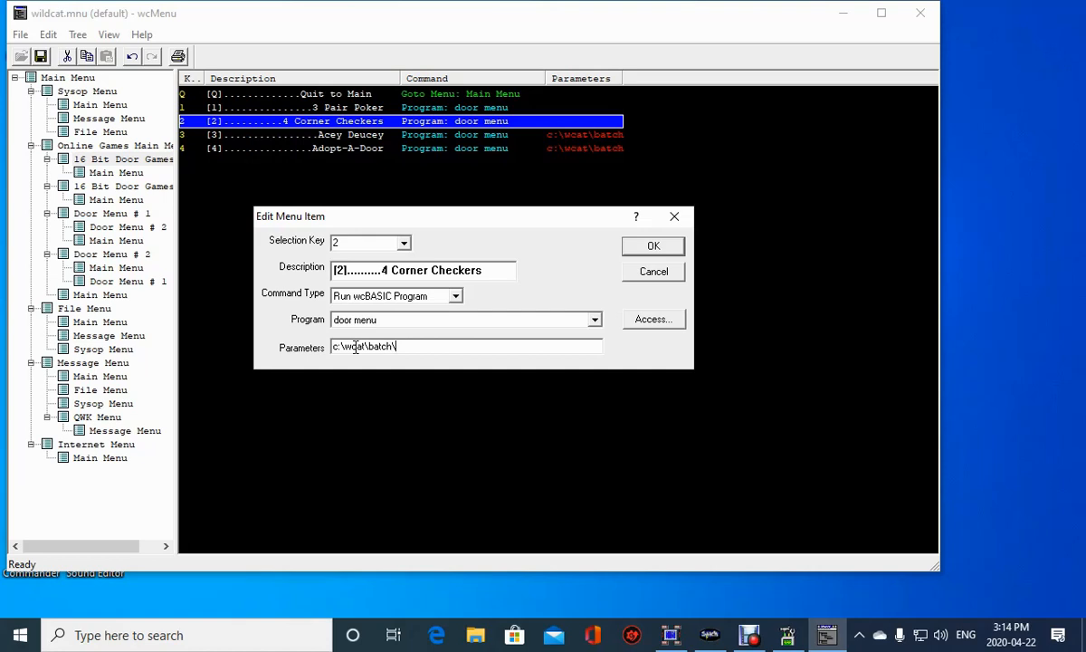
pyautogui.write('co')
pyautogui.press('BackSpace')
pyautogui.press('BackSpace')
pyautogui.write('4com.bat')
pyautogui.press('Return')
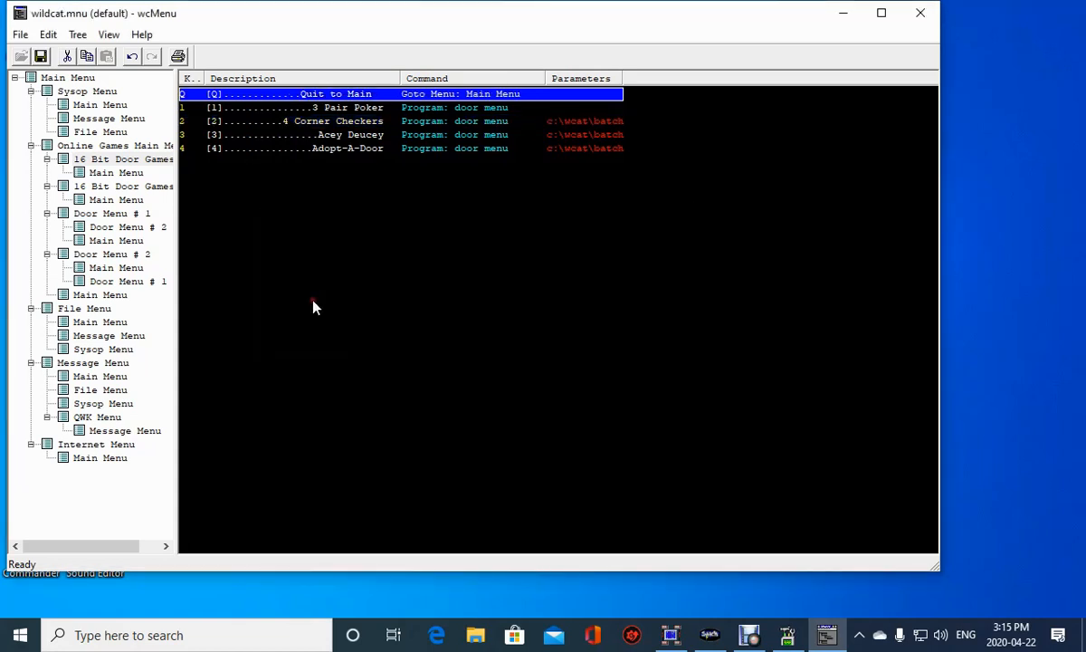
# Set the 3 Pair Poker menu item's parameters to c:\wcat\batch\pair3.bat and close the menu editor.
pyautogui.doubleClick(317, 107)
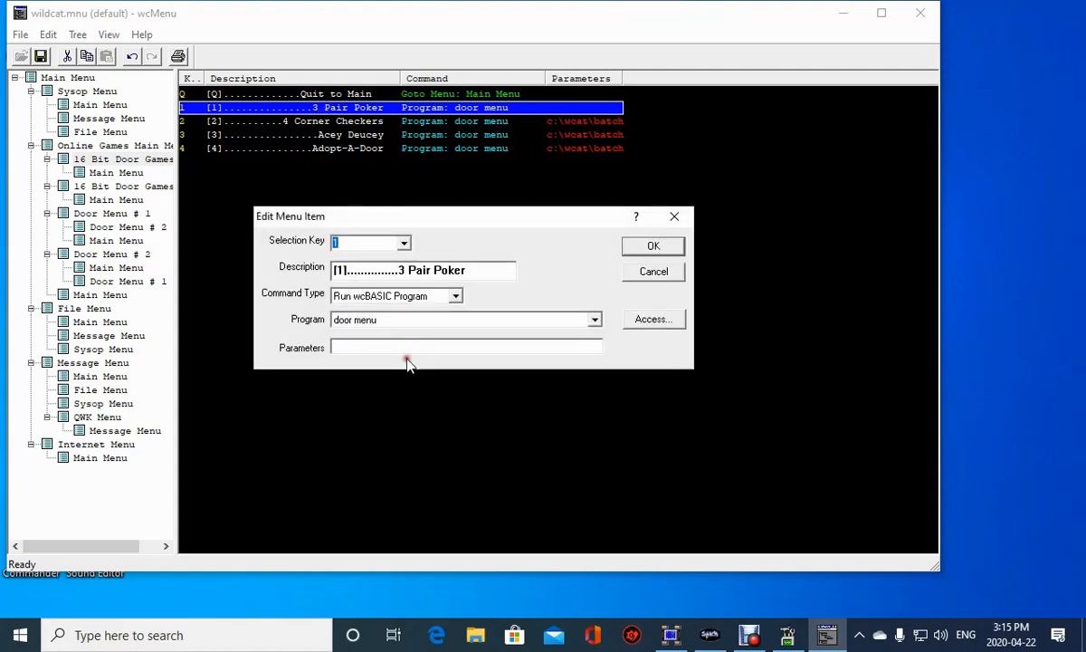
pyautogui.click(364, 342)
pyautogui.write('c:\\')
pyautogui.write('wcat')
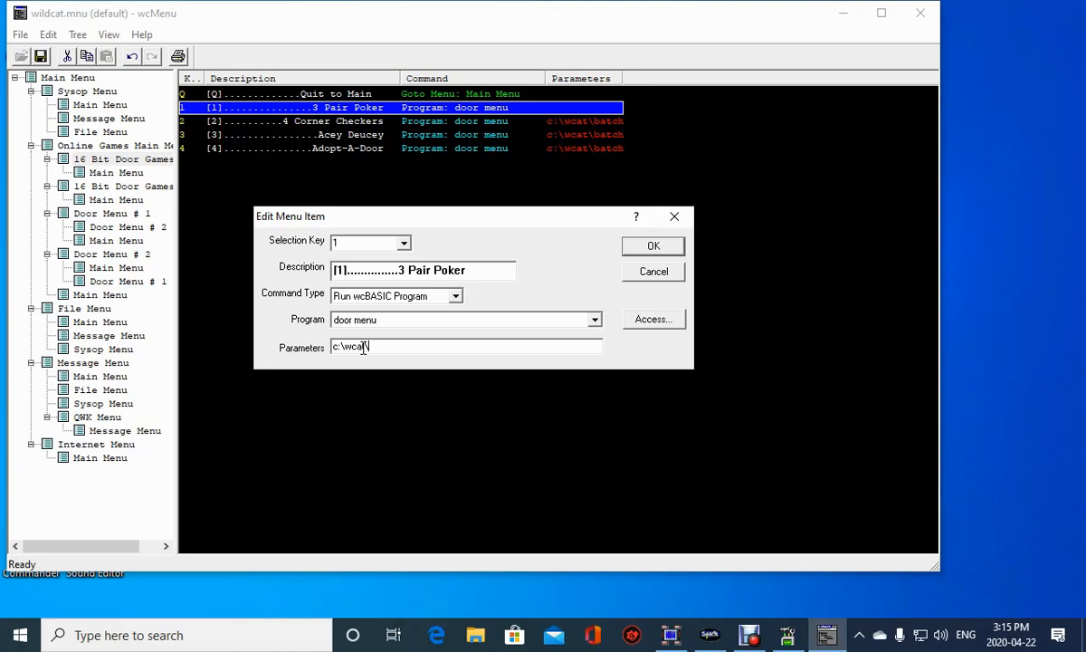
pyautogui.write('batch\\rair3.bat')
pyautogui.press('BackSpace')
pyautogui.press('BackSpace')
pyautogui.press('BackSpace')
pyautogui.press('BackSpace')
pyautogui.press('BackSpace')
pyautogui.press('BackSpace')
pyautogui.press('BackSpace')
pyautogui.press('BackSpace')
pyautogui.press('BackSpace')
pyautogui.write('pair3.bat')
pyautogui.click(638, 248)
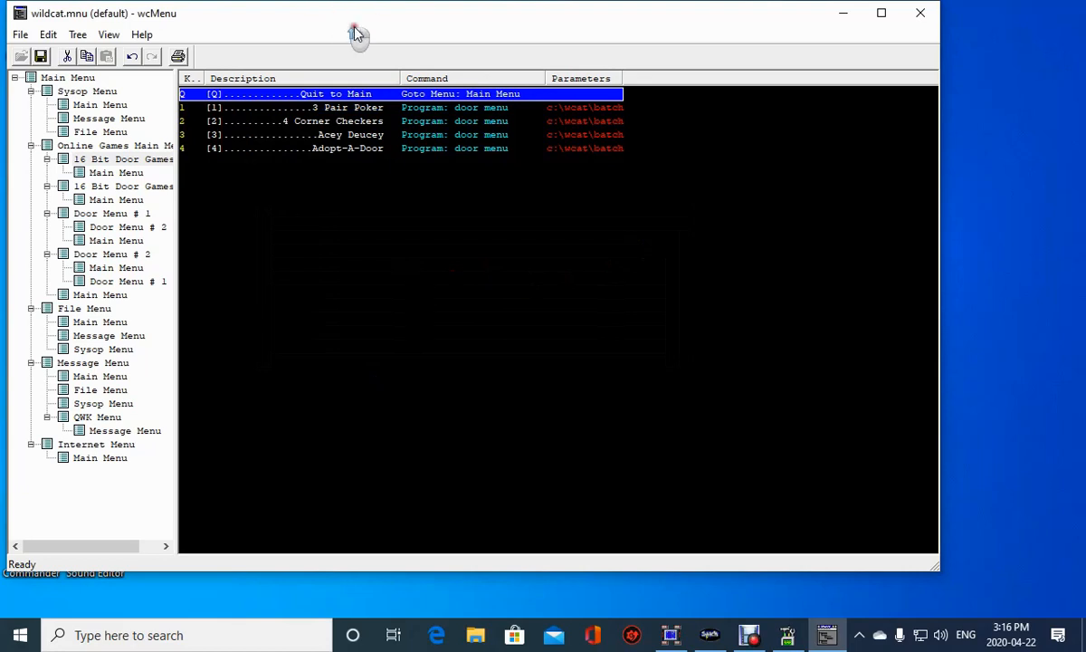
pyautogui.click(921, 16)
pyautogui.click(425, 332)
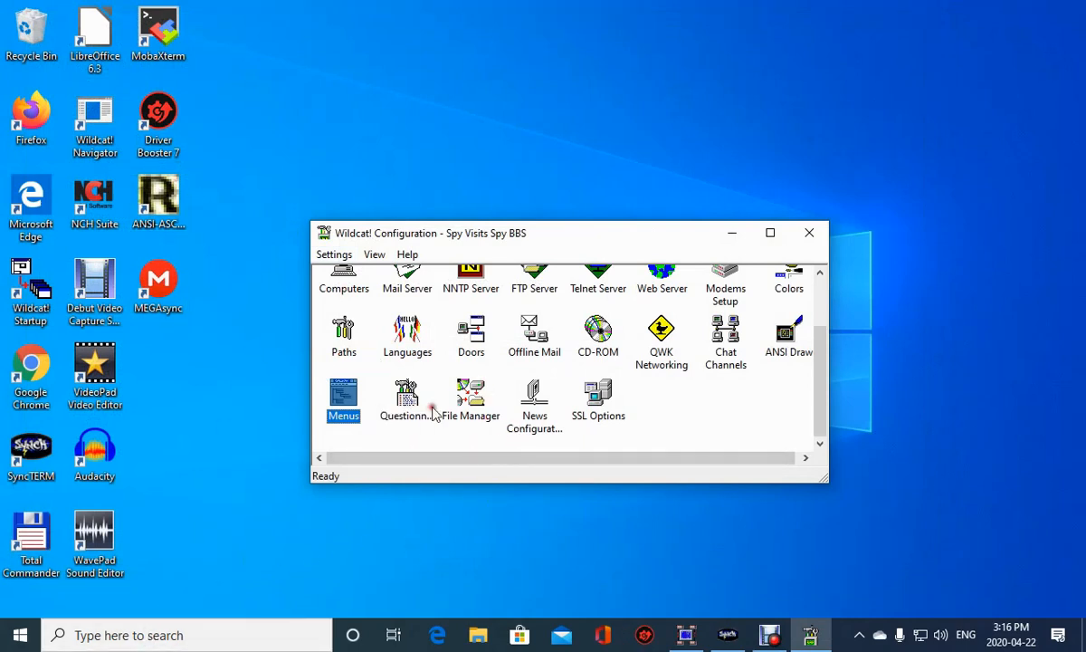
# Open the door menu setup in the Doors configuration and remove Backgammon through Colonies from the menu.
pyautogui.doubleClick(464, 328)
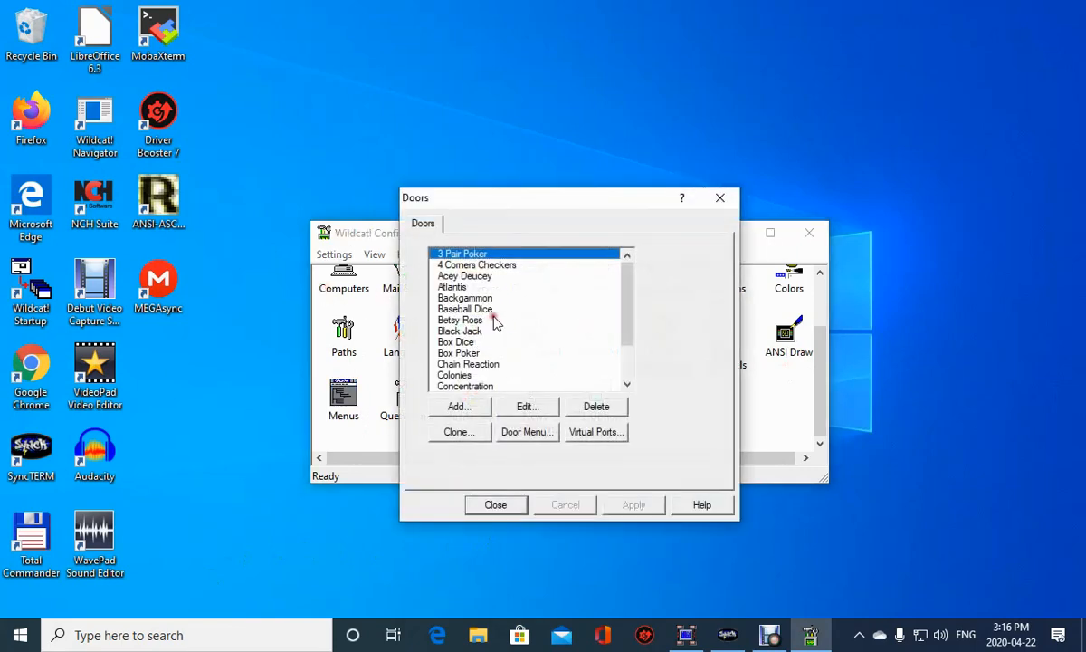
pyautogui.click(516, 438)
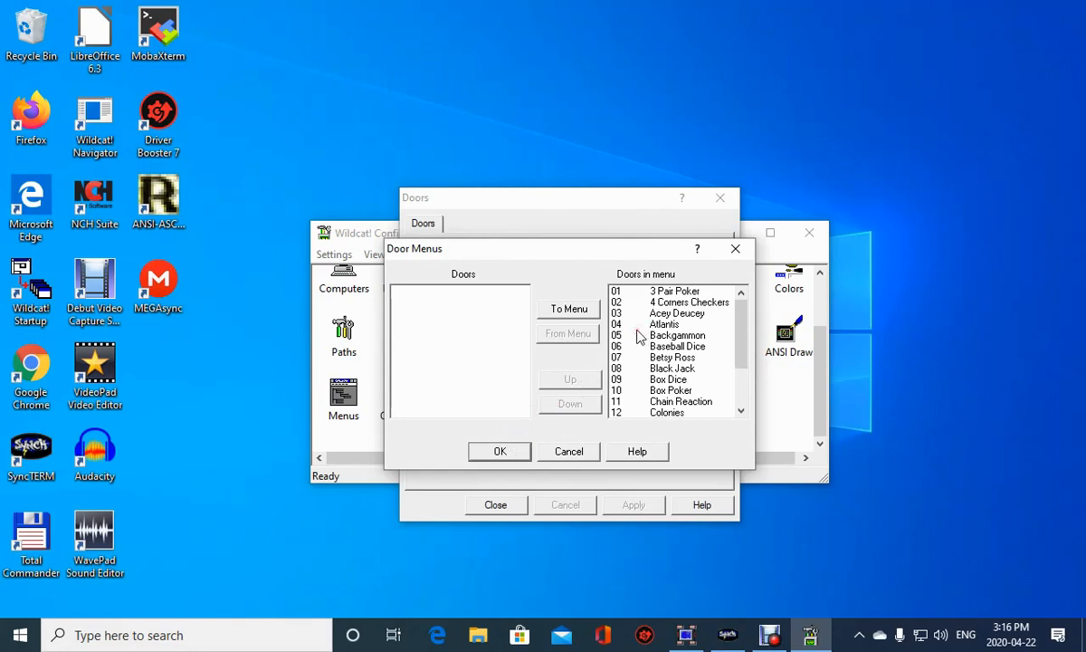
pyautogui.click(641, 335)
pyautogui.keyDown('ctrl'); pyautogui.click(633, 324); pyautogui.keyUp('ctrl')
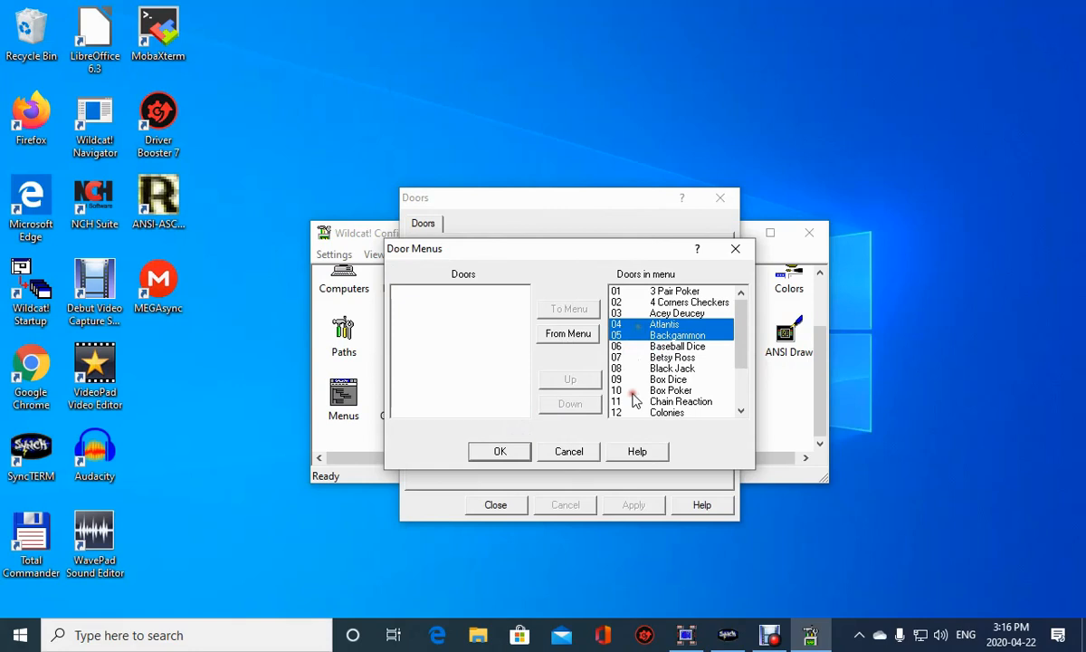
pyautogui.keyDown('shift'); pyautogui.click(665, 413); pyautogui.keyUp('shift')
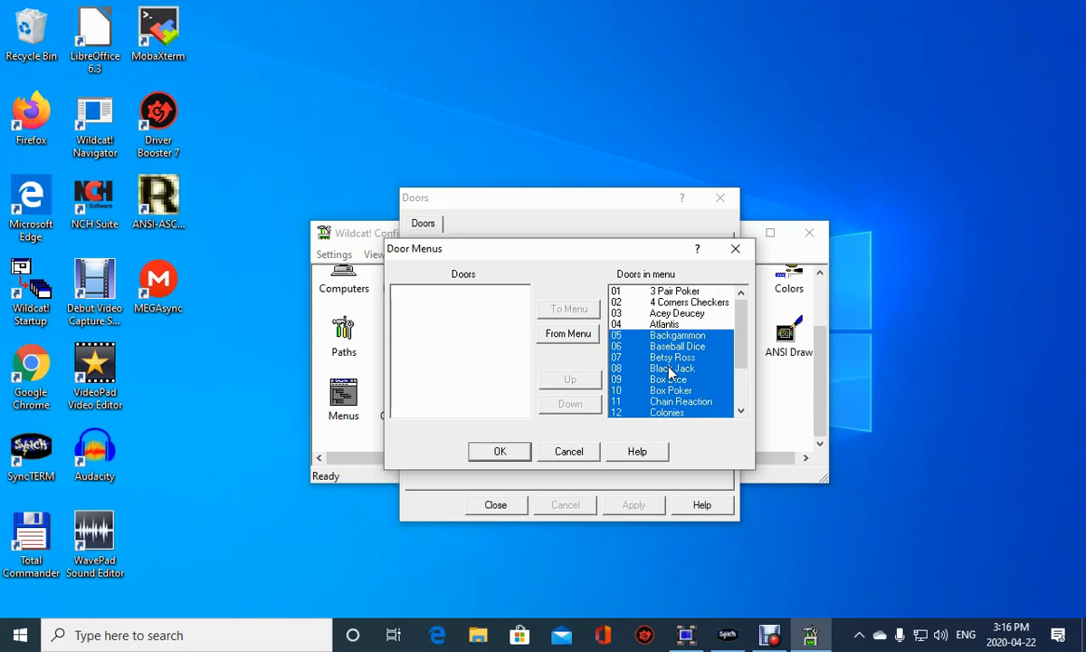
pyautogui.click(561, 343)
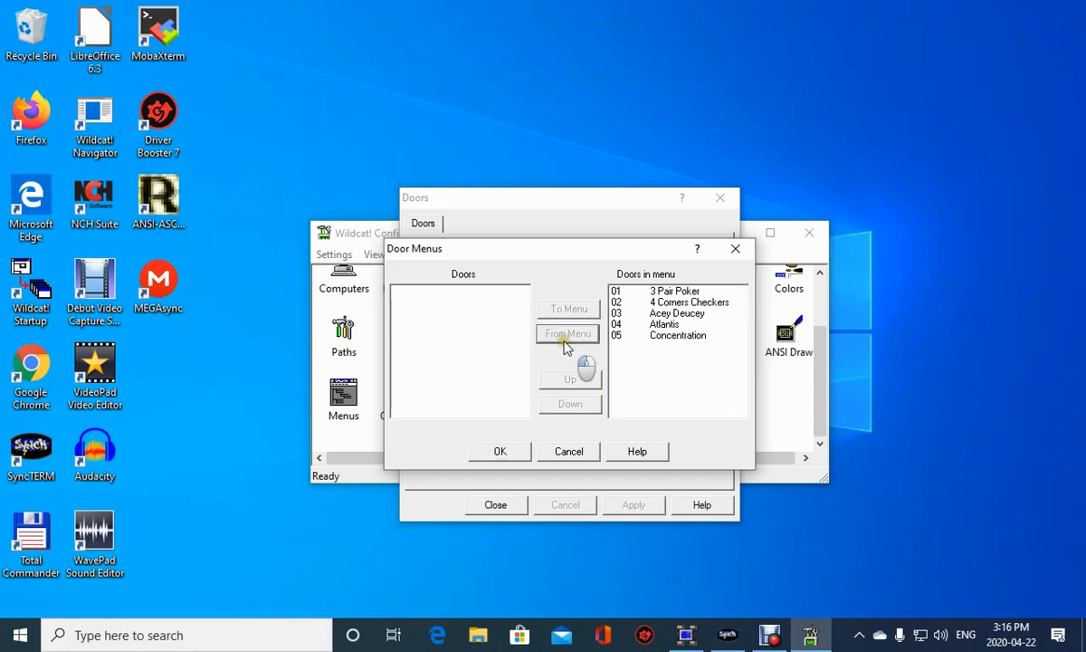
# Remove Atlantis and Concentration through Groan Dice from the door menu and accept the reduced list.
pyautogui.click(623, 324)
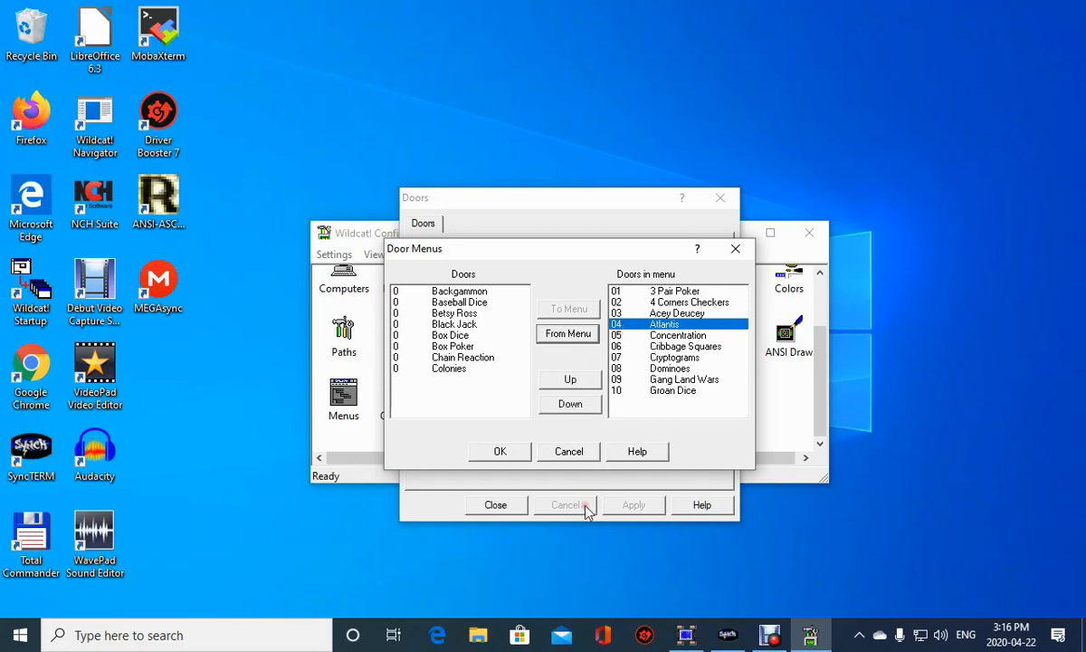
pyautogui.keyDown('shift'); pyautogui.click(648, 396); pyautogui.keyUp('shift')
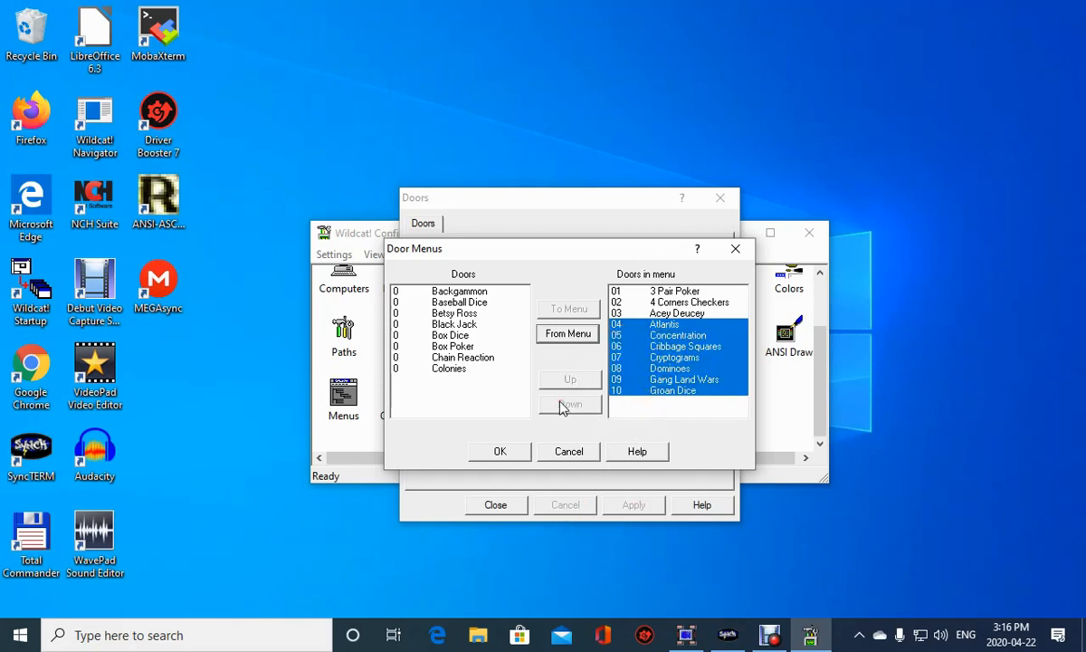
pyautogui.click(569, 337)
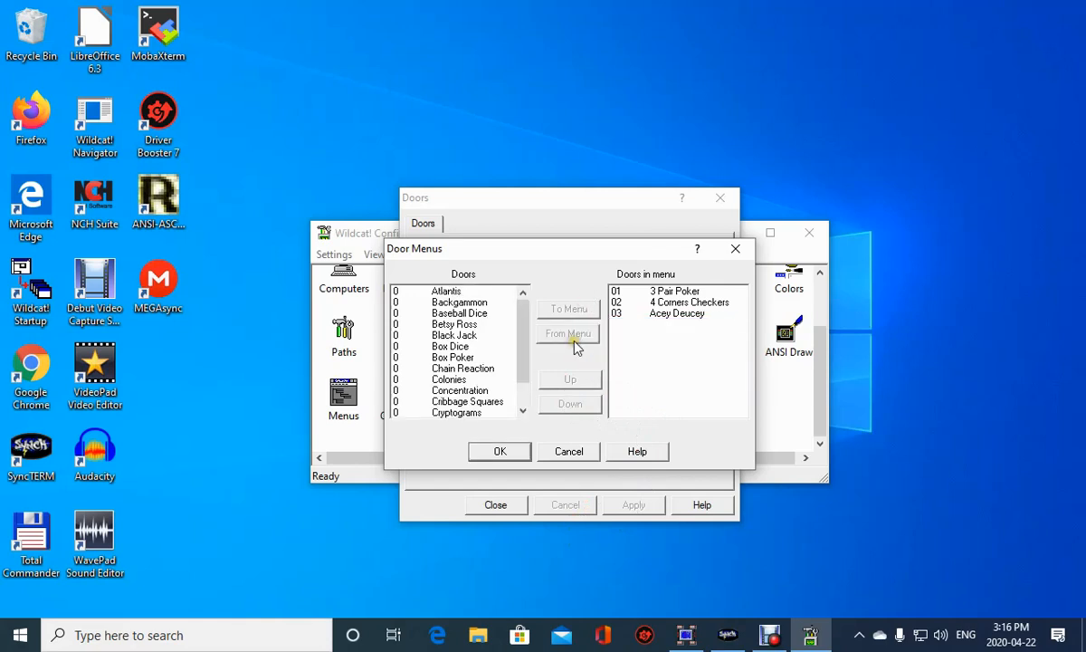
pyautogui.click(504, 451)
# Add a new door named Adopt-A-Door with adopt.bat as its batch file.
pyautogui.click(477, 409)
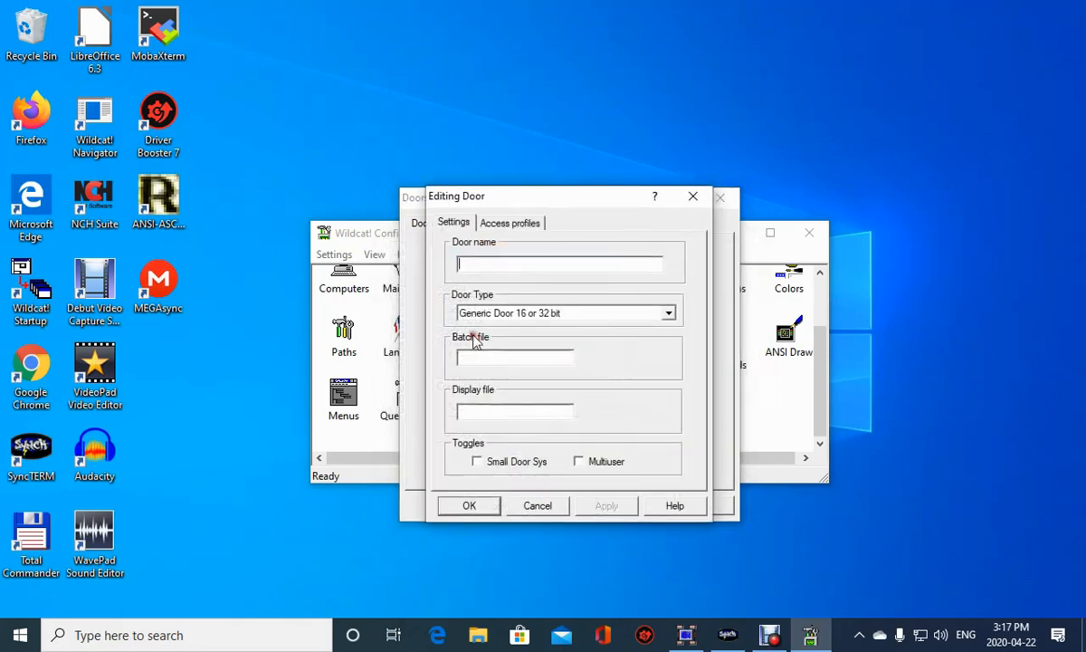
pyautogui.write('Adopt-A-Door')
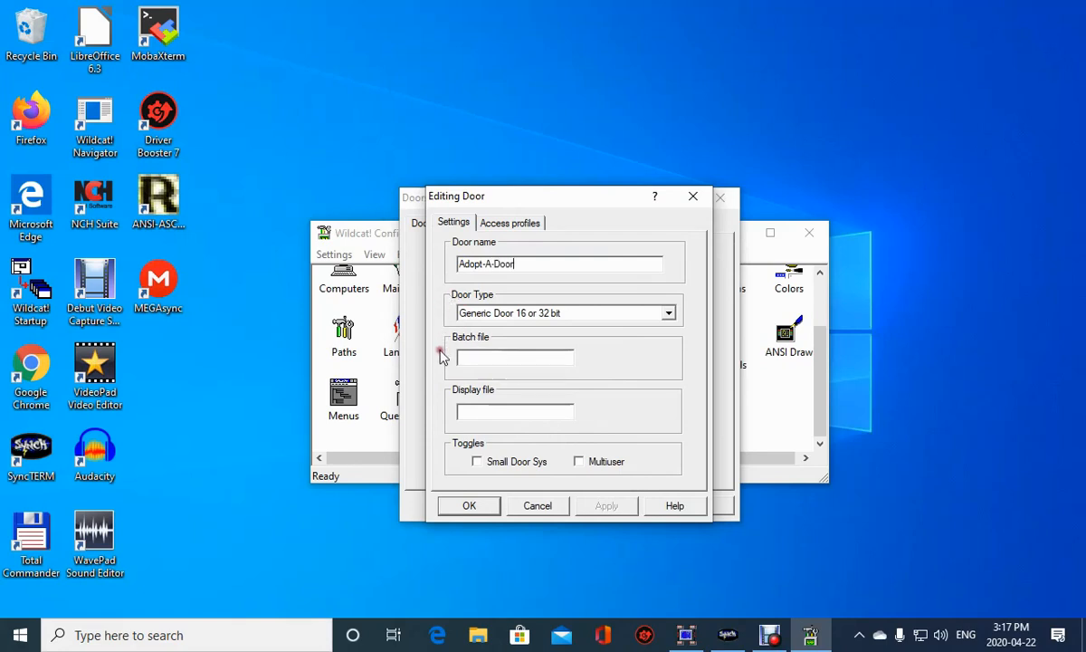
pyautogui.click(475, 356)
pyautogui.write('adoppt.ba')
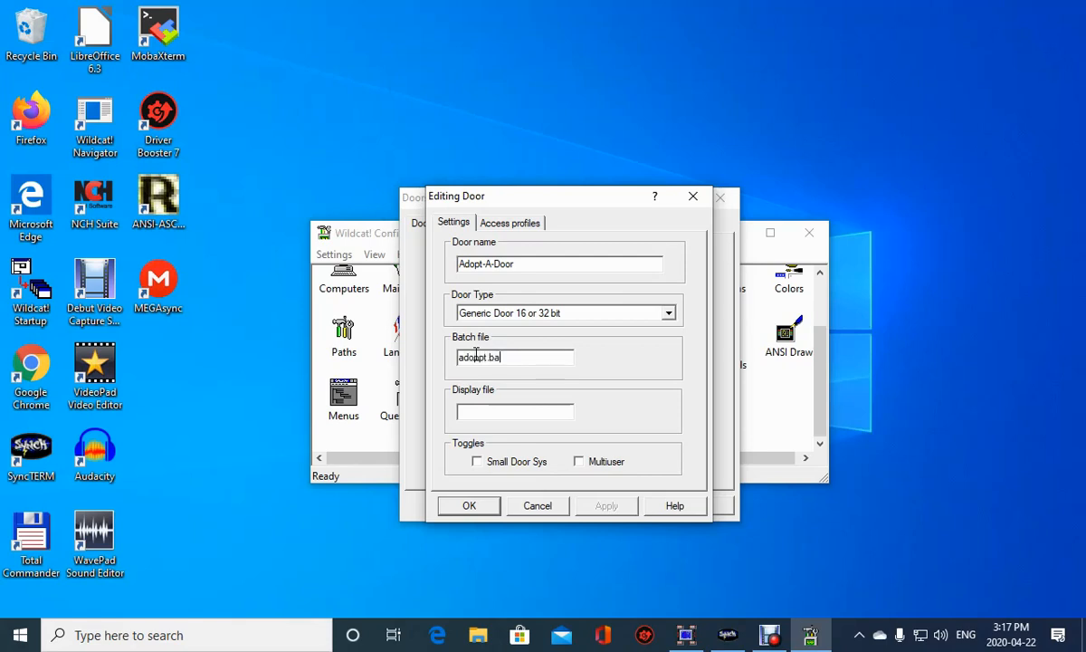
pyautogui.write('t')
pyautogui.press('BackSpace')
pyautogui.press('BackSpace')
pyautogui.press('BackSpace')
pyautogui.write('t.bat')
# Leave the new door's display file empty and enable its Multiuser option.
pyautogui.click(484, 411)
pyautogui.click(580, 469)
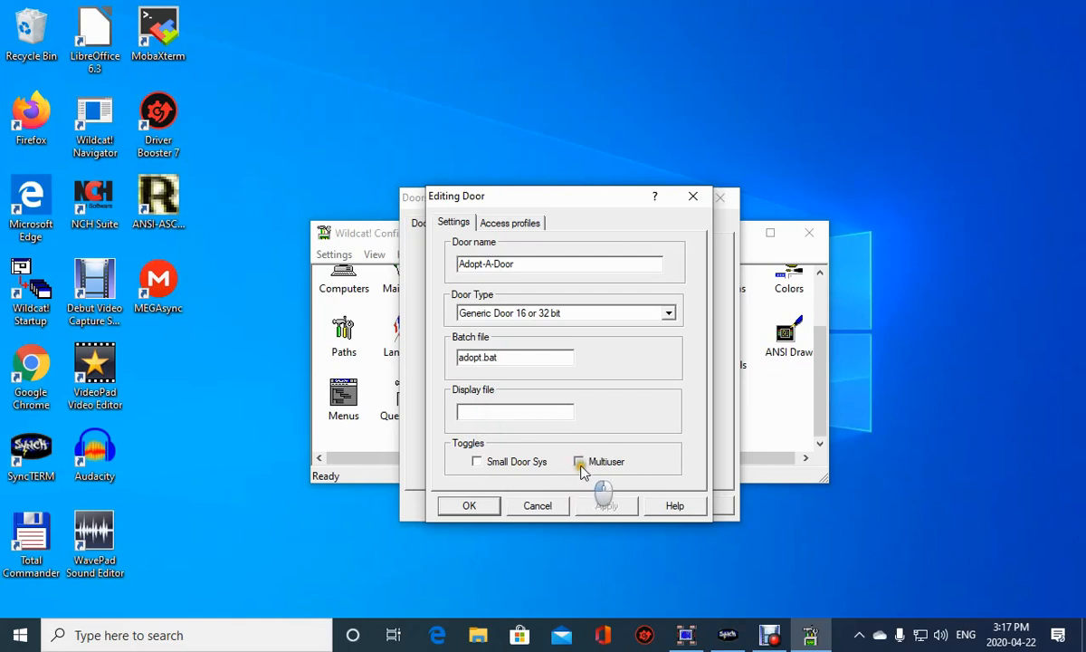
pyautogui.click(579, 469)
pyautogui.click(580, 462)
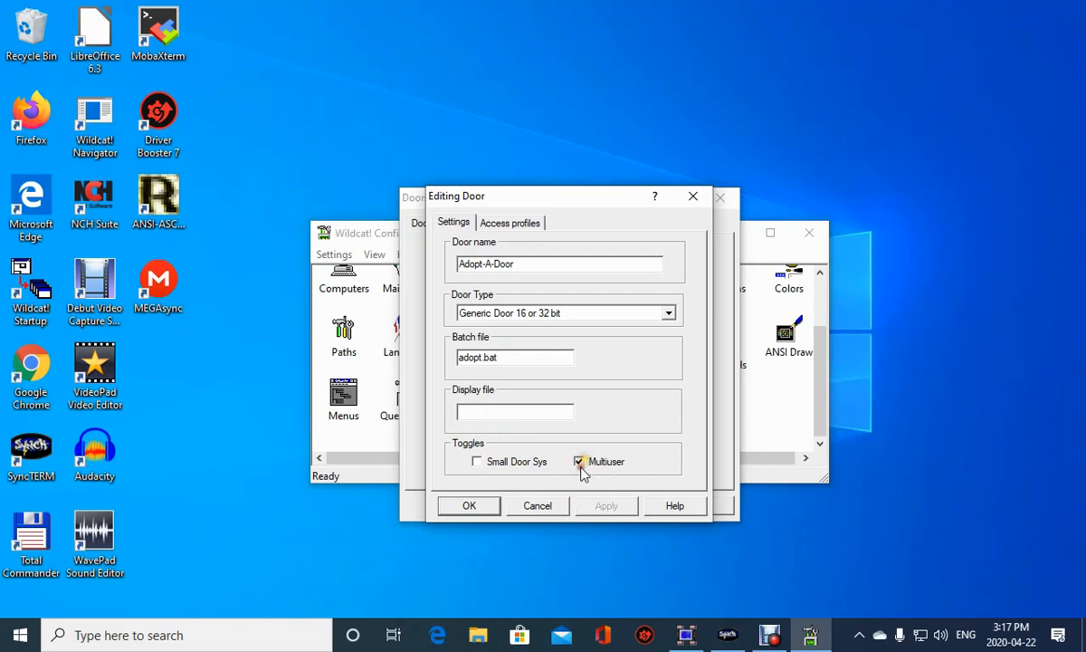
# Set Adopt-A-Door's display file to adopt.bbs, grant access to all access profiles, and save the door.
pyautogui.click(481, 412)
pyautogui.write('adop')
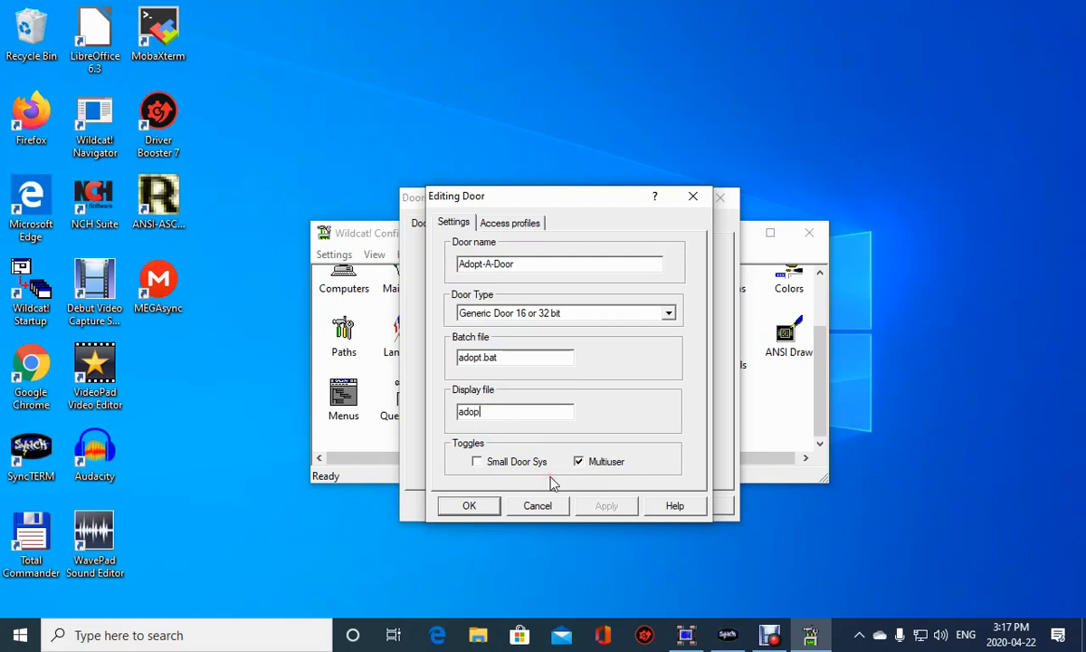
pyautogui.write('t.bbs')
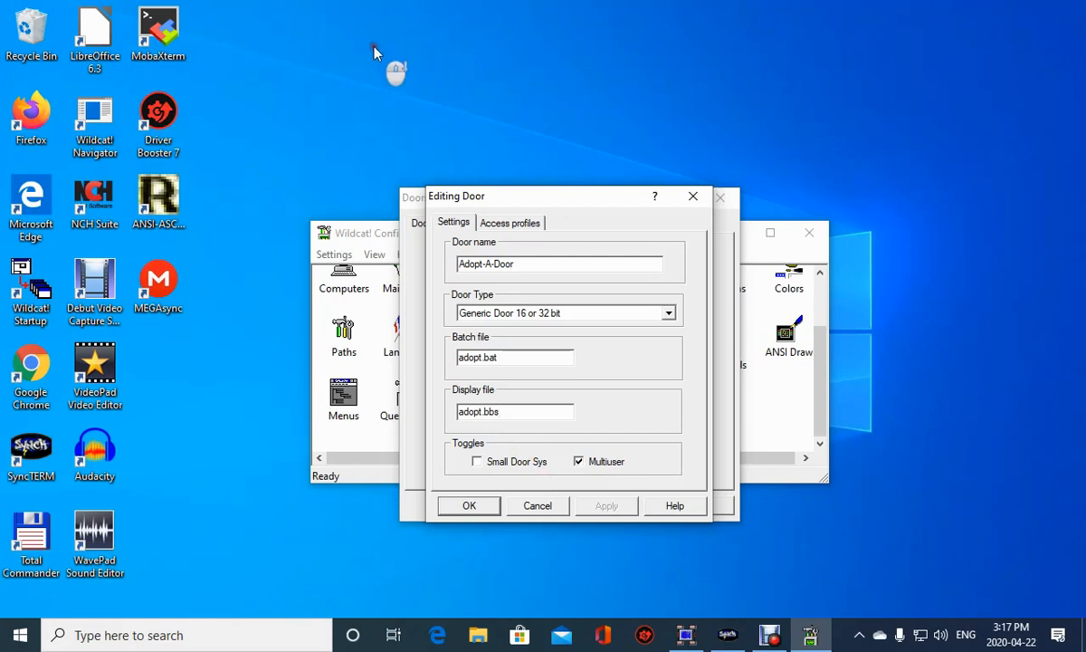
pyautogui.click(500, 224)
pyautogui.click(475, 439)
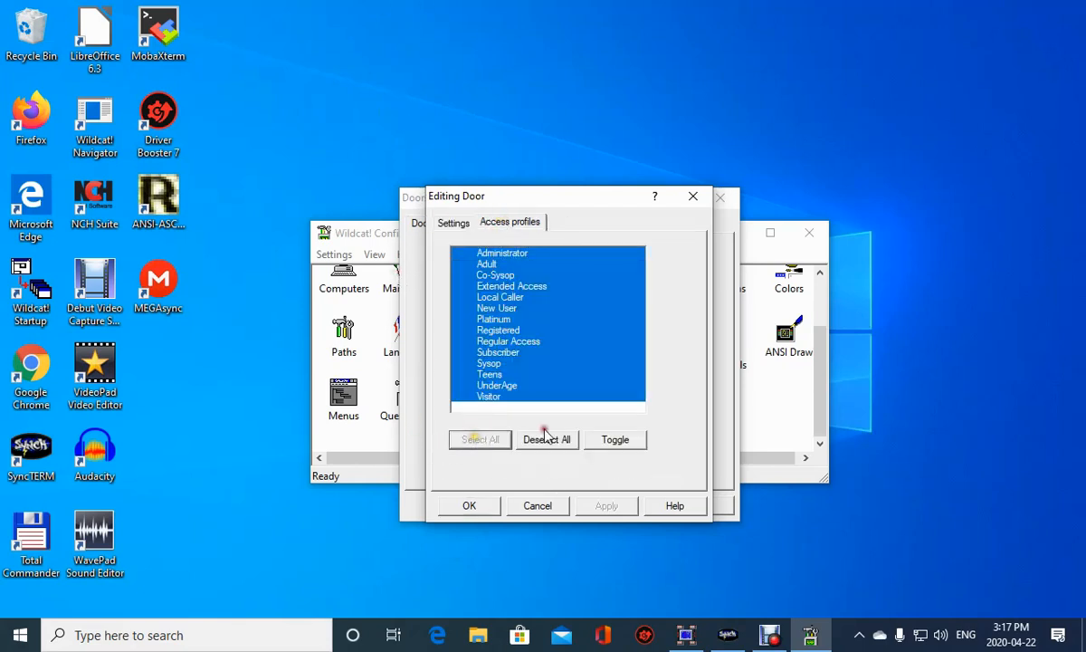
pyautogui.click(478, 511)
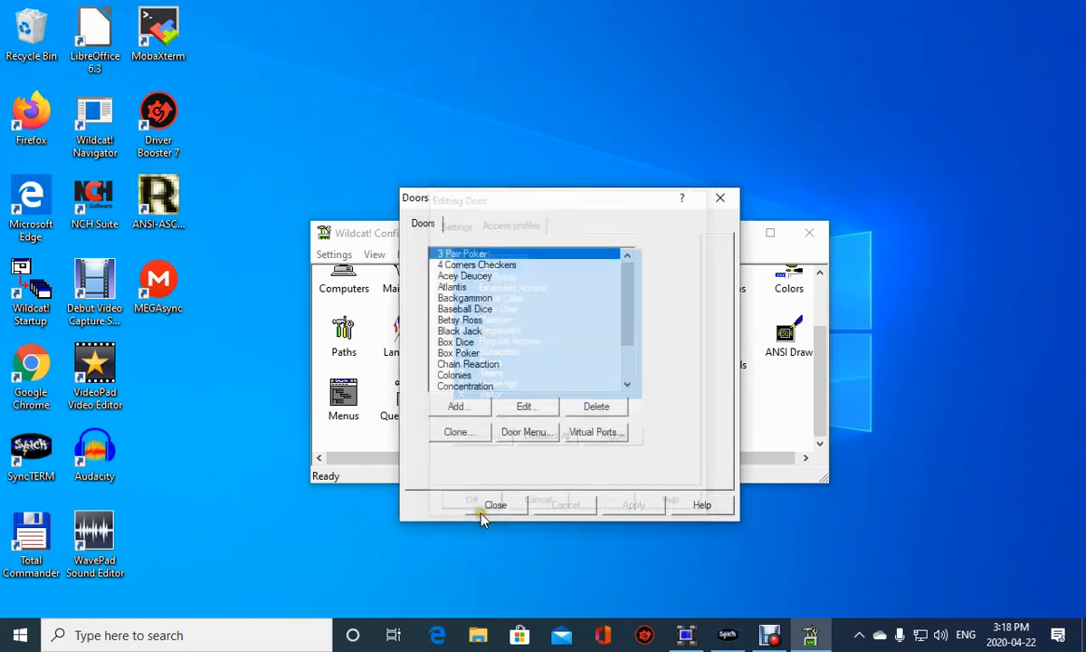
# Add Adopt-A-Door to the door menu after Acey Deucey and accept the updated list.
pyautogui.click(528, 432)
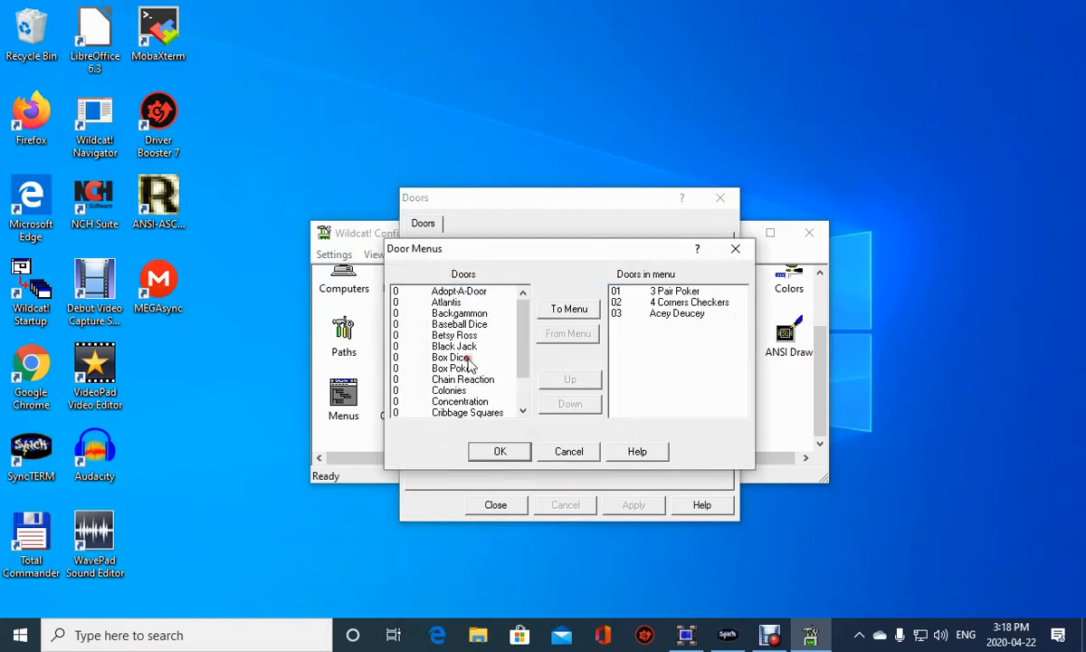
pyautogui.click(447, 292)
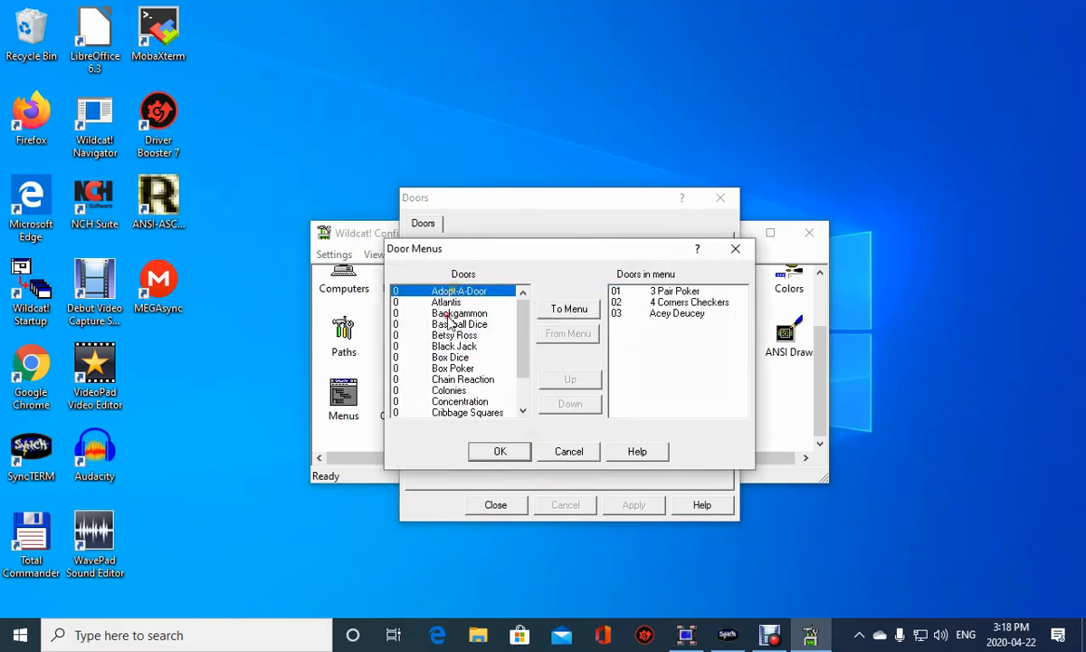
pyautogui.click(558, 315)
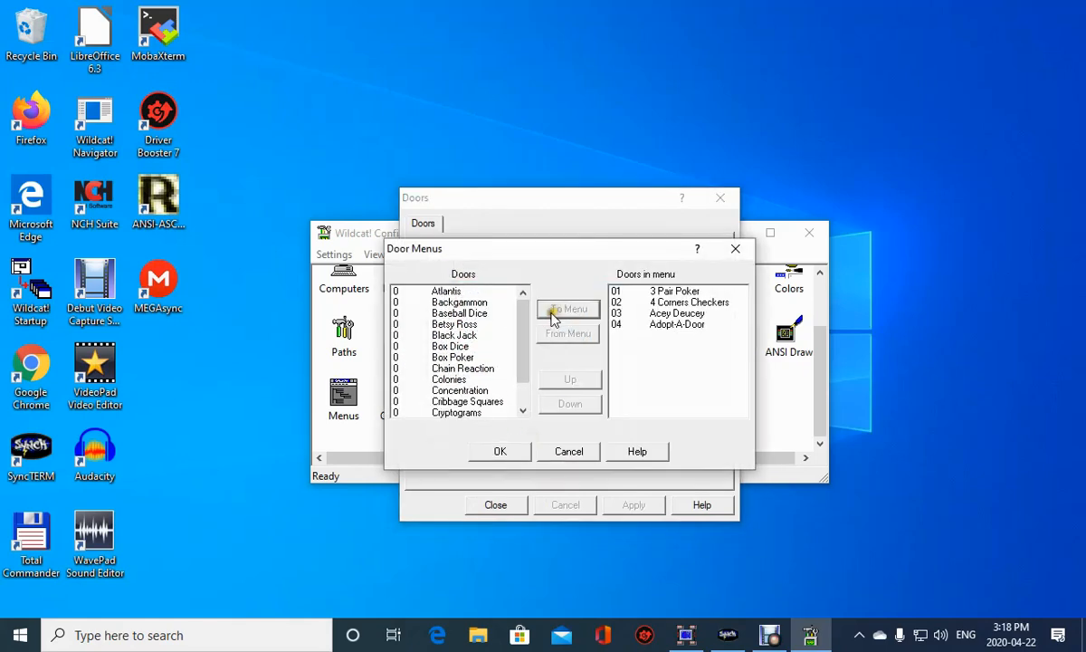
pyautogui.click(500, 452)
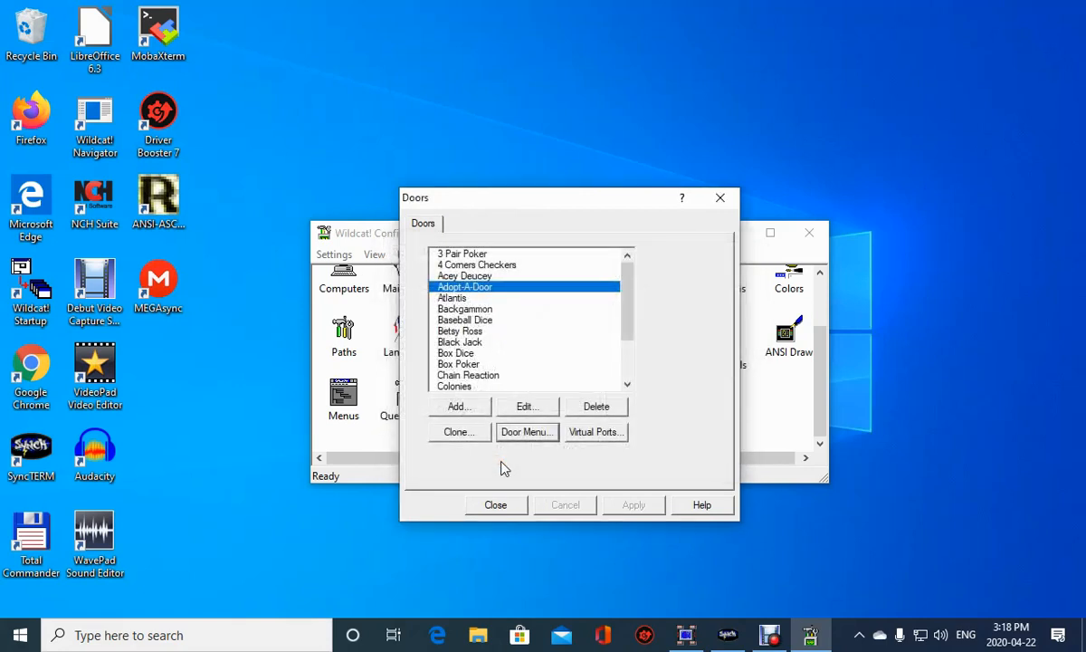
# Try to open the virtual ports setup for doors and close the Doors configuration.
pyautogui.click(585, 438)
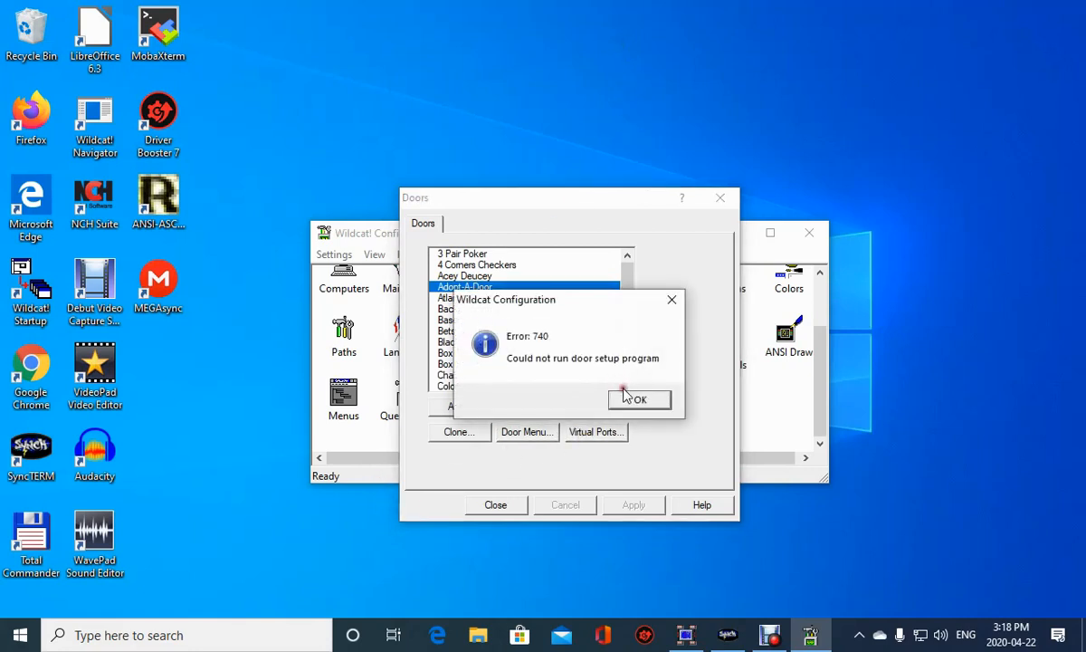
pyautogui.click(625, 400)
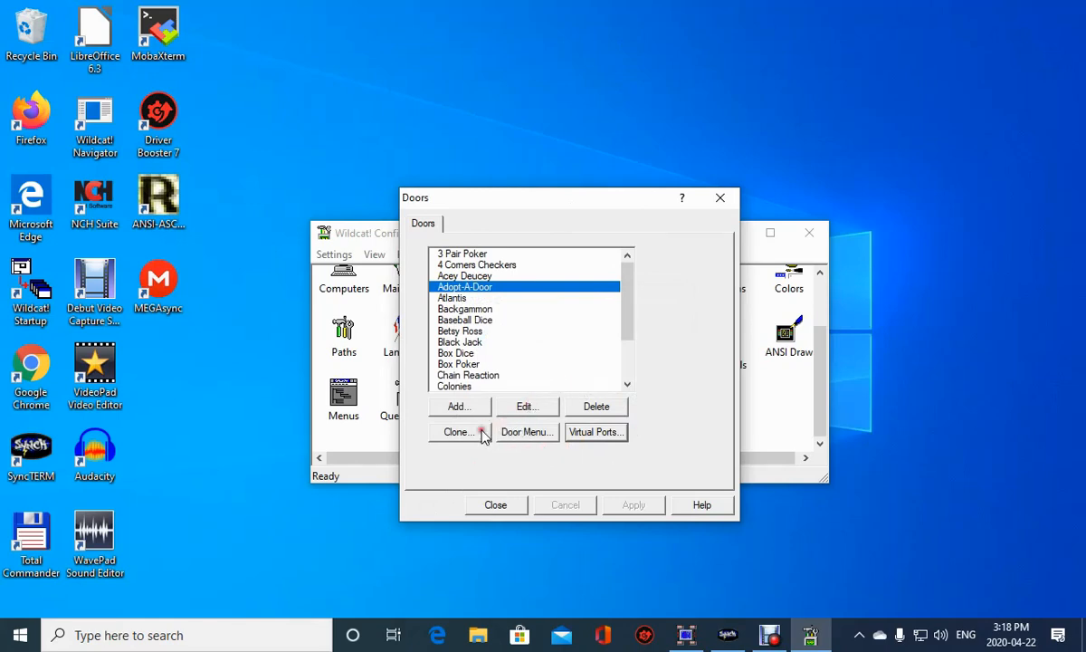
pyautogui.click(495, 506)
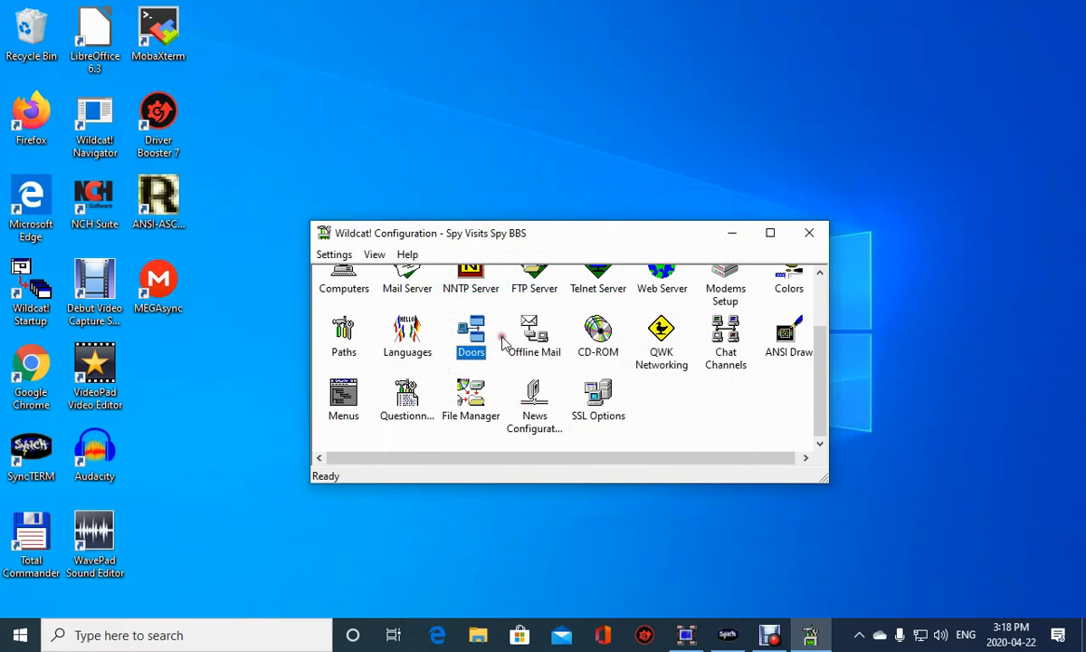
# Look over the available configuration settings and exit Wildcat! Configuration.
pyautogui.scroll(2, 623, 392)
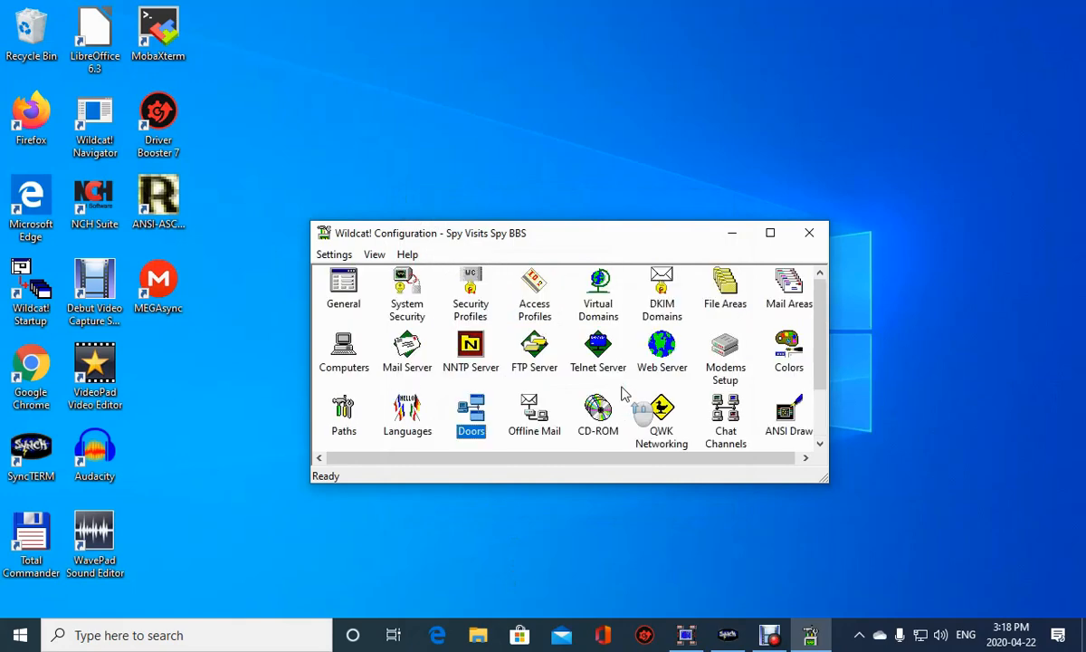
pyautogui.scroll(-2, 622, 392)
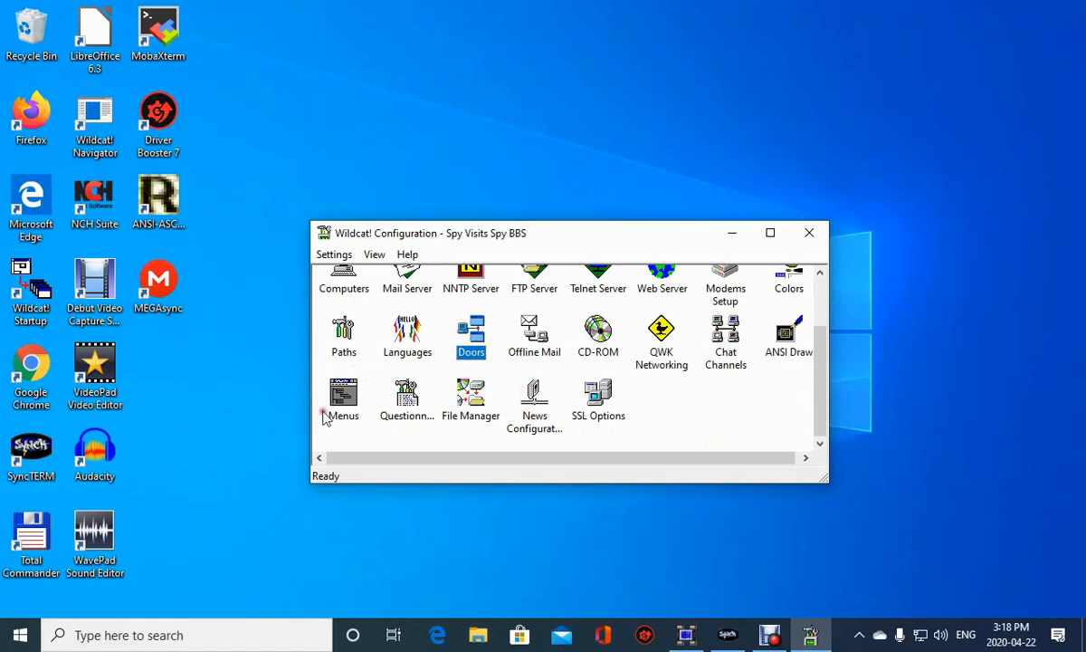
pyautogui.click(332, 254)
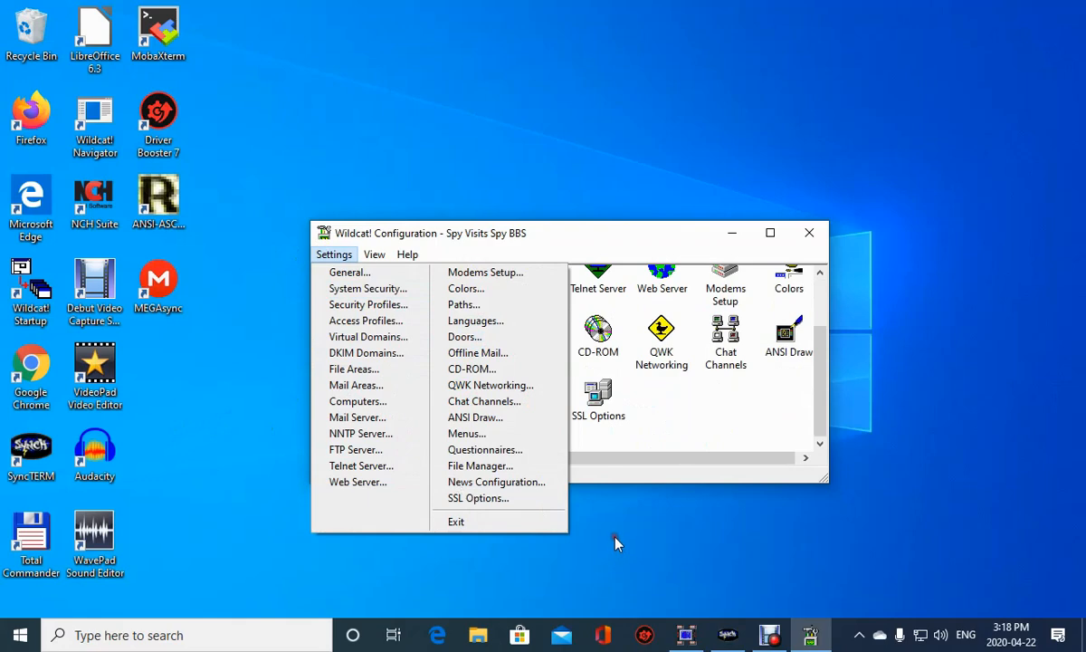
pyautogui.click(808, 233)
pyautogui.click(809, 233)
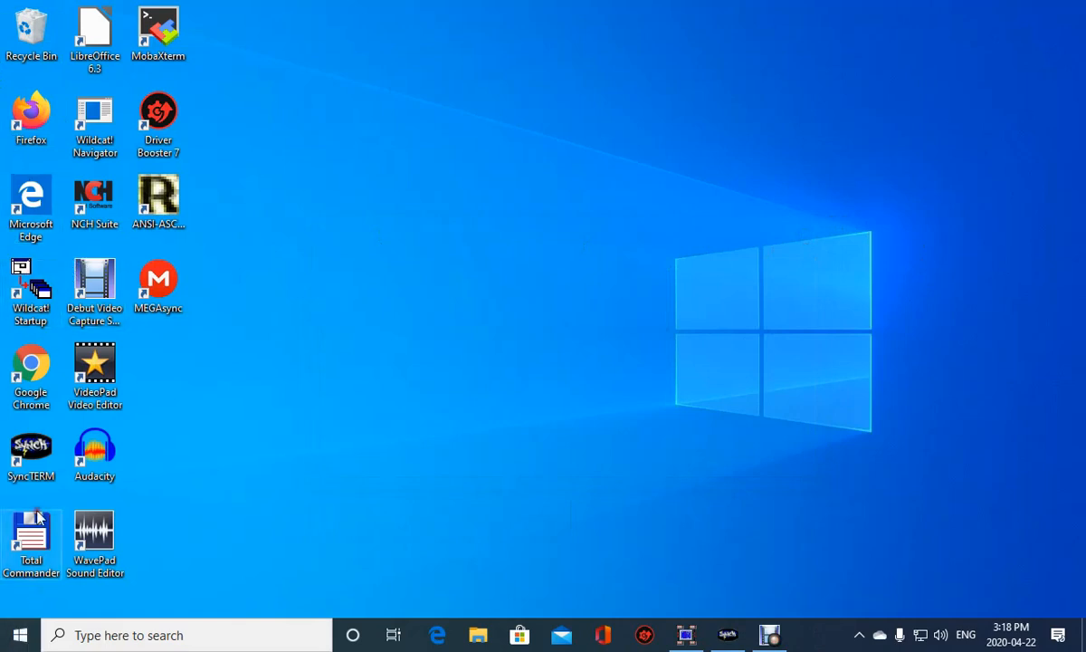
# Switch to SyncTERM, connect to Spy Visits Spy BBS, and enter the account's user name.
pyautogui.doubleClick(23, 463)
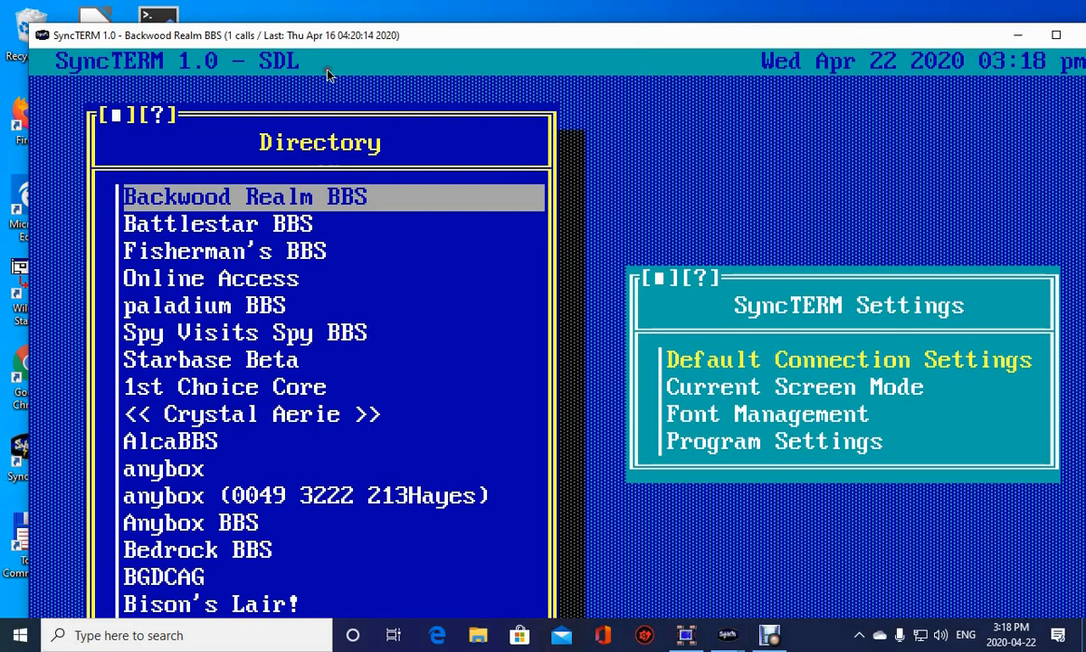
pyautogui.doubleClick(204, 340)
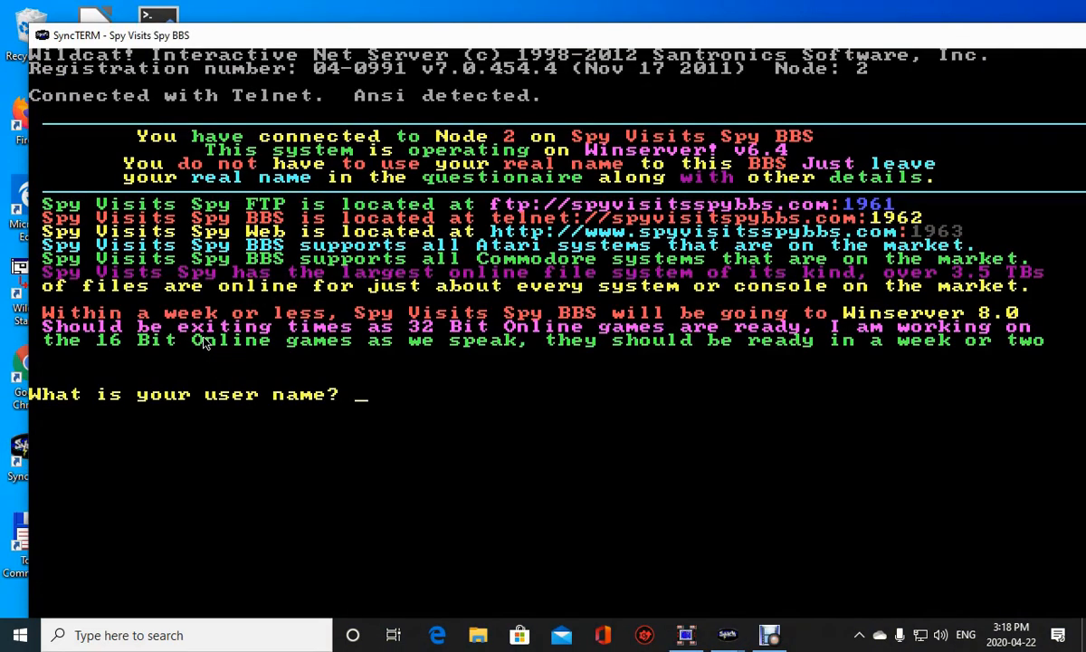
pyautogui.write('the mas')
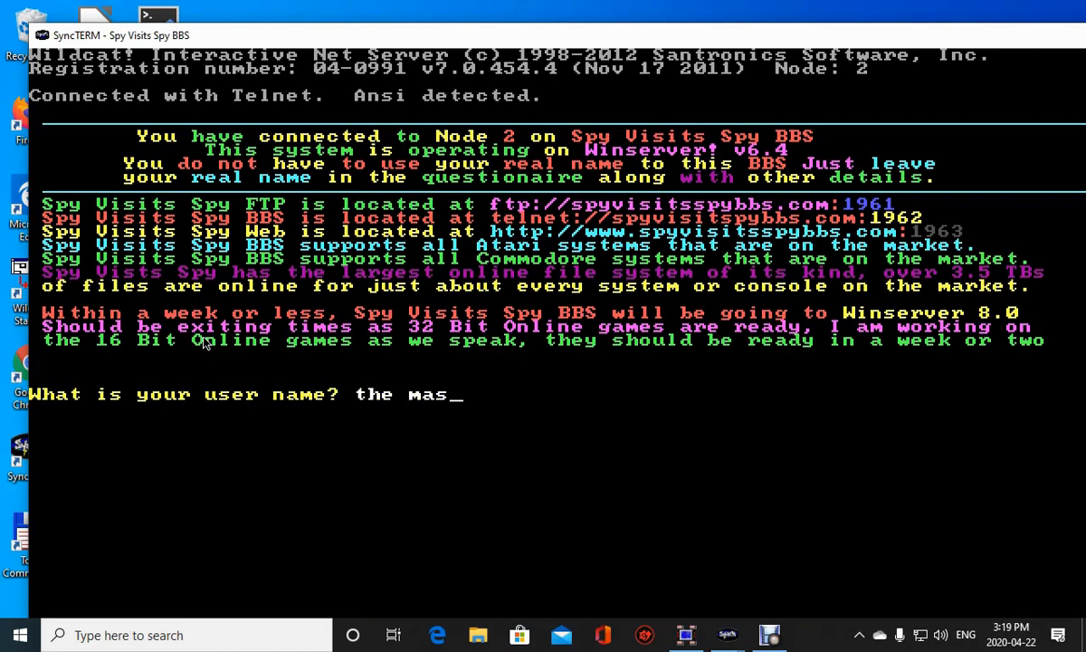
pyautogui.write('ter-spy')
pyautogui.press('Return')
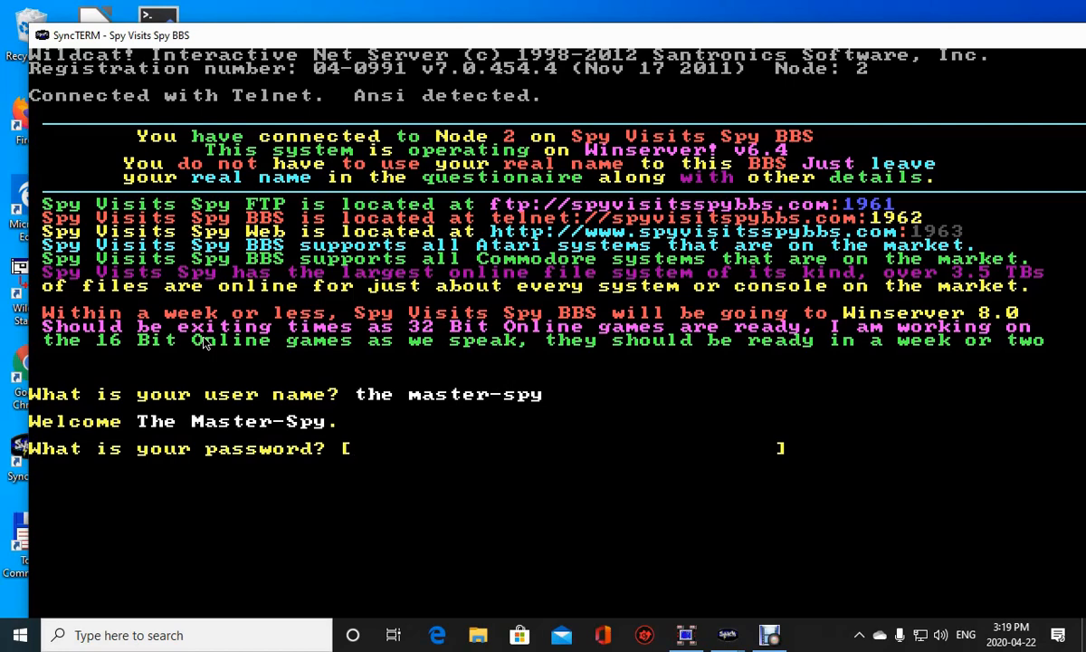
# Enter the account password and continue through the welcome and mail screens to the main menu.
pyautogui.write('*******')
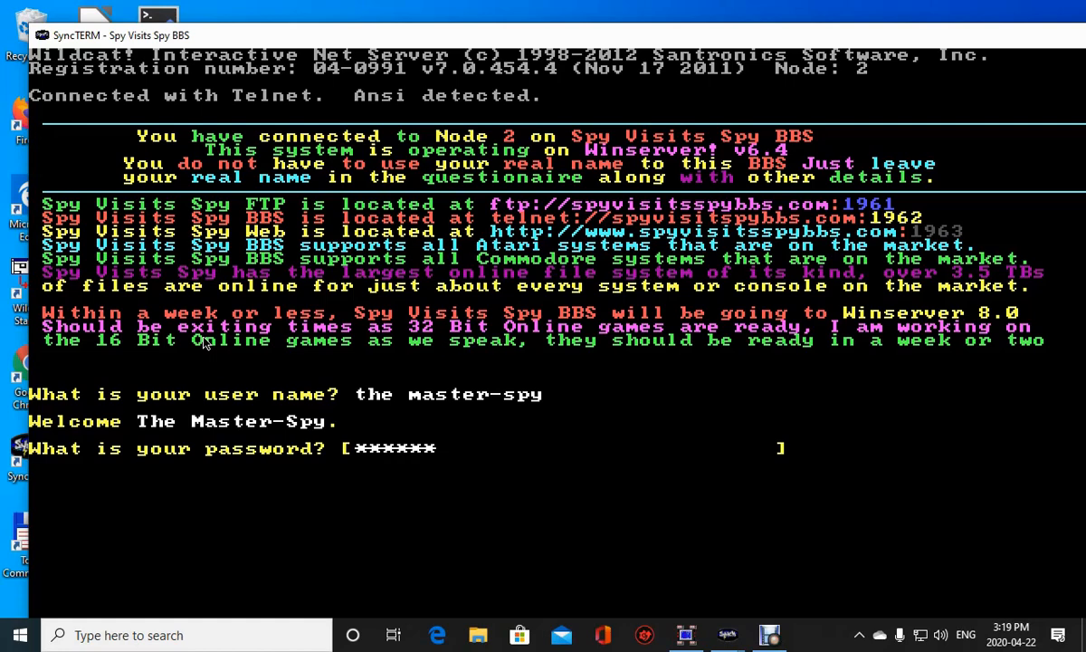
pyautogui.write('********')
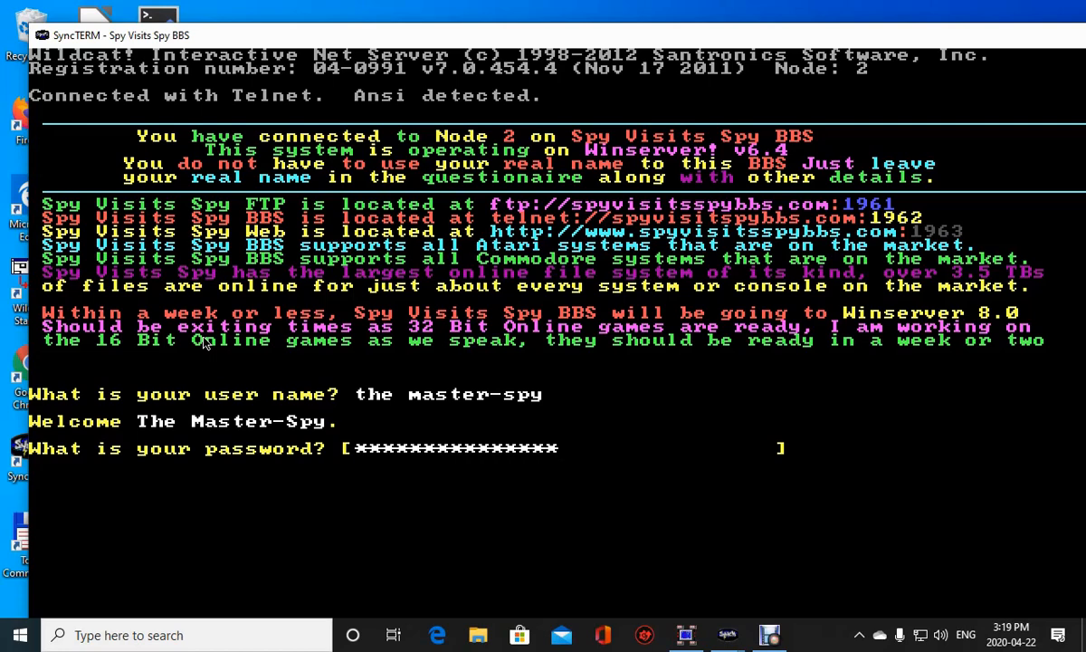
pyautogui.write('**')
pyautogui.press('Return')
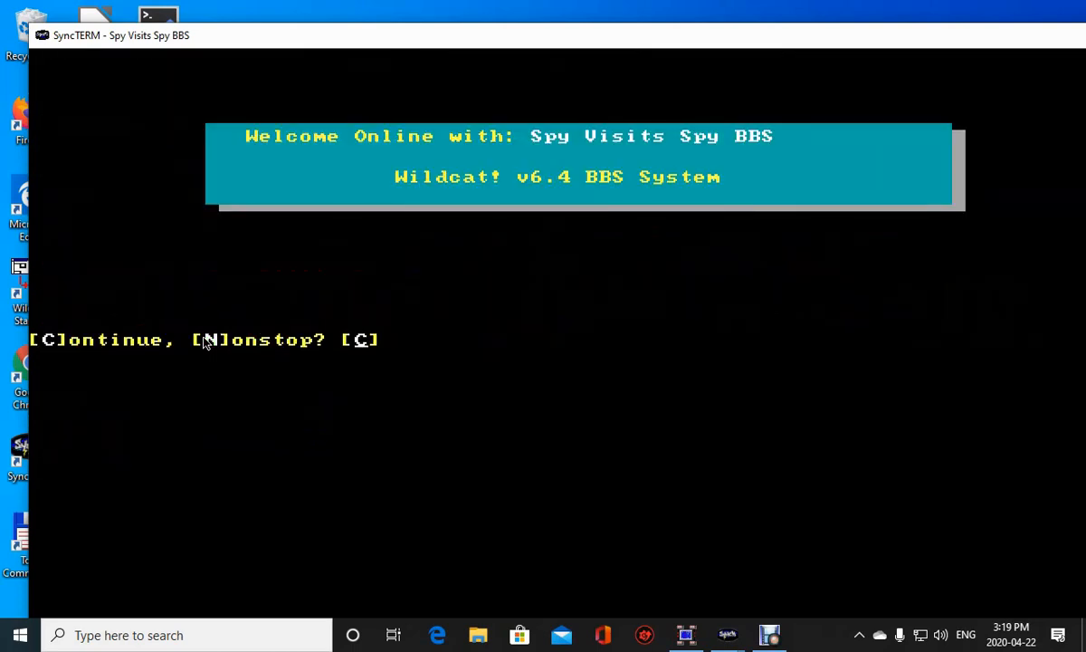
pyautogui.press('Return')
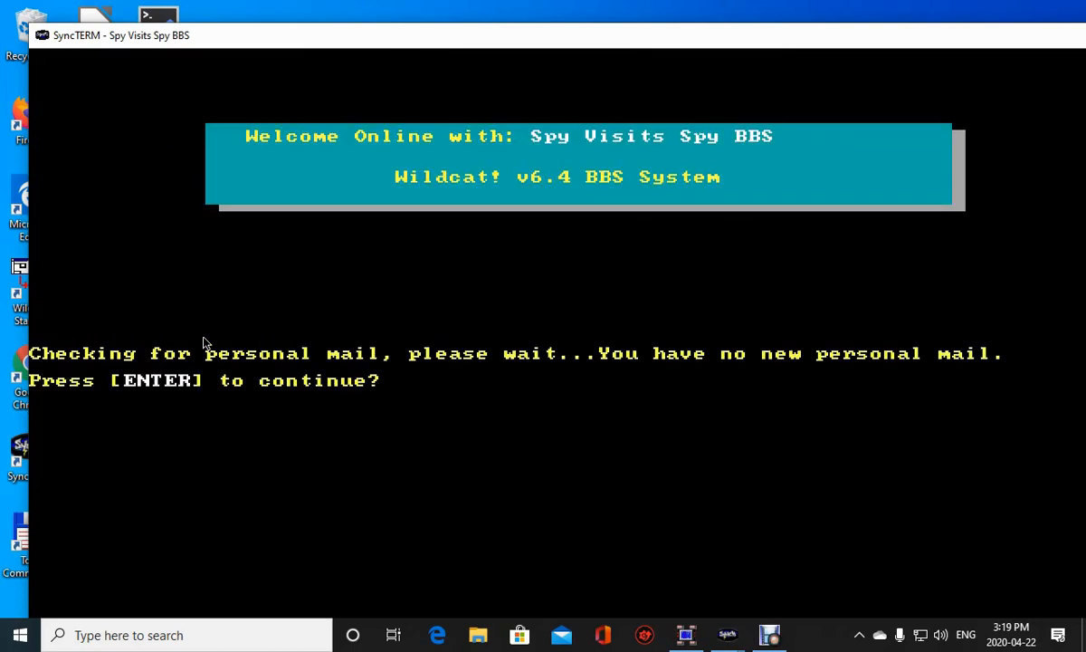
pyautogui.press('Return')
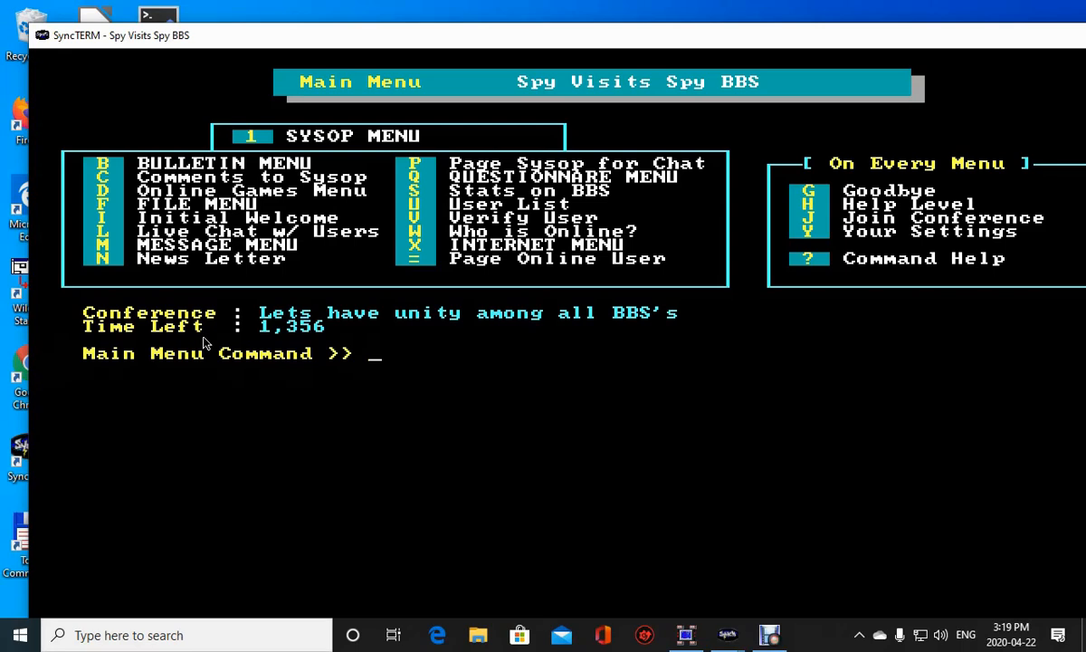
# View 16-bit door games menus 1 and 2 from the online games menu and return to the main menu.
pyautogui.press('d')
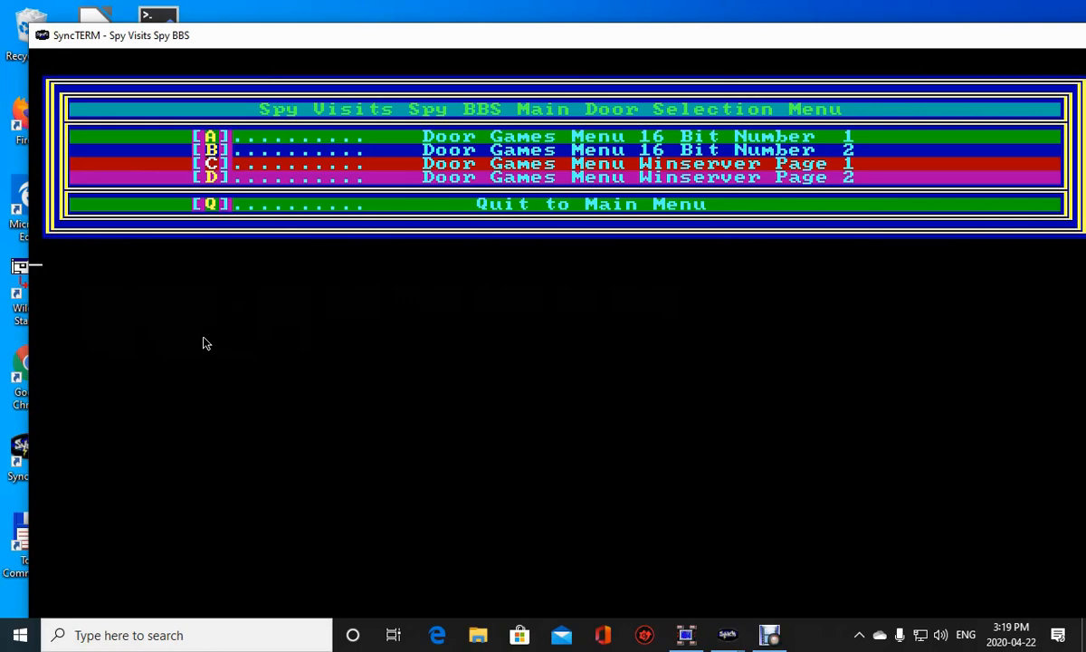
pyautogui.press('a')
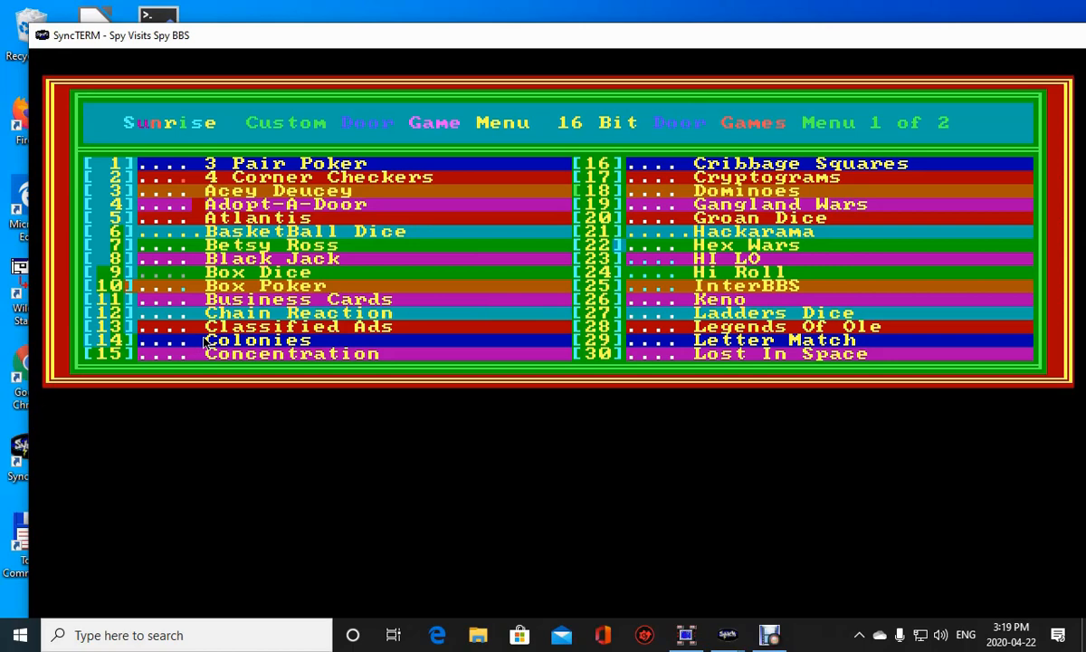
pyautogui.press('q')
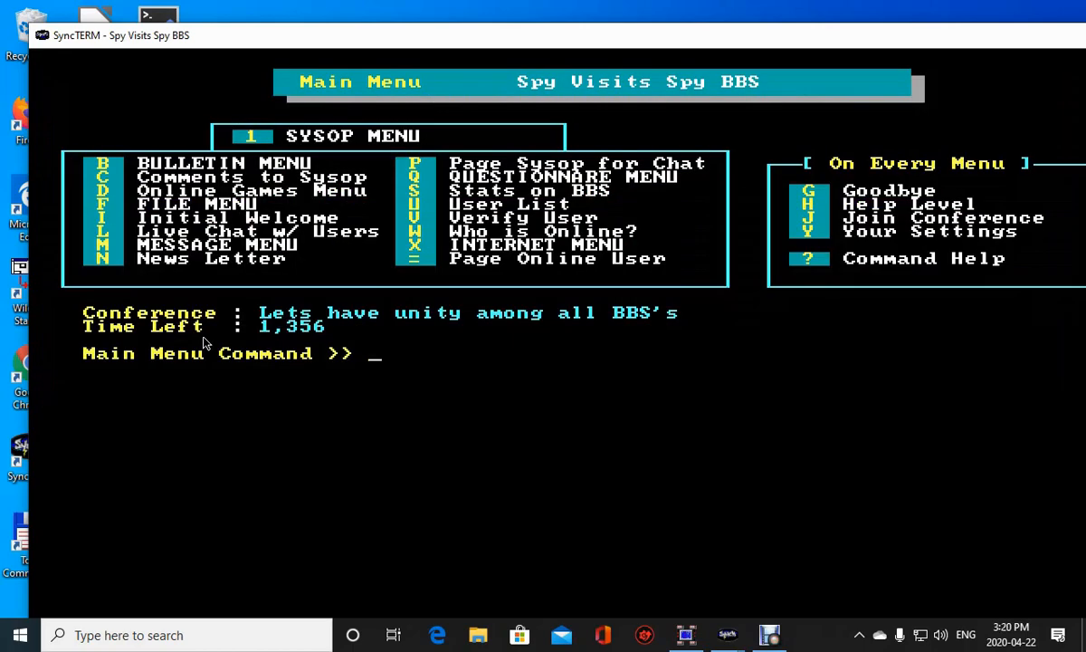
pyautogui.press('d')
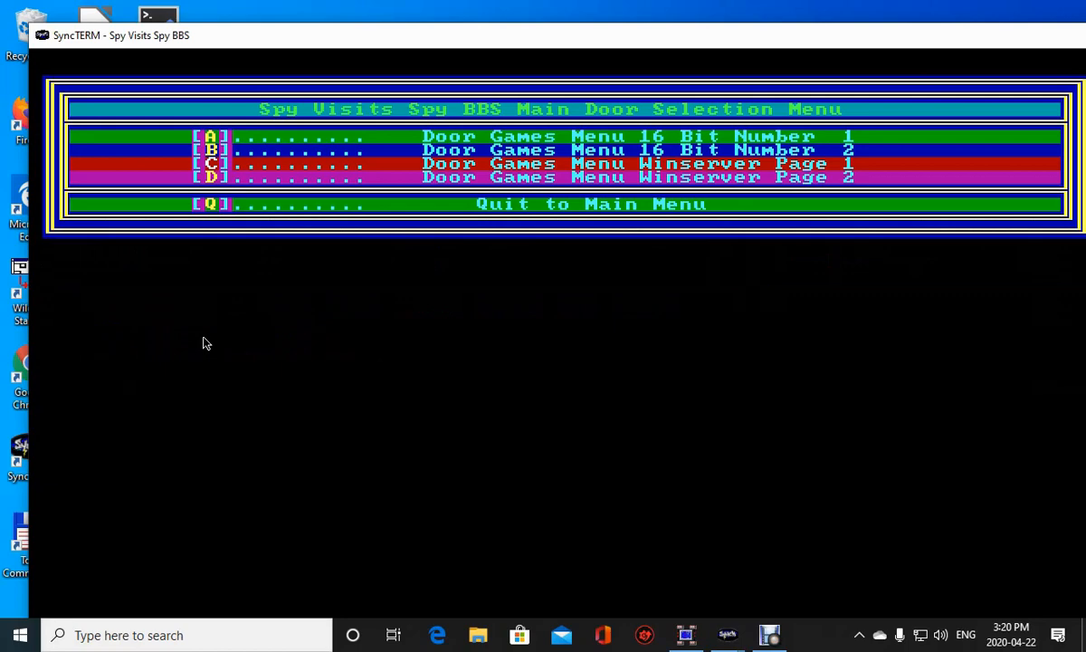
pyautogui.press('b')
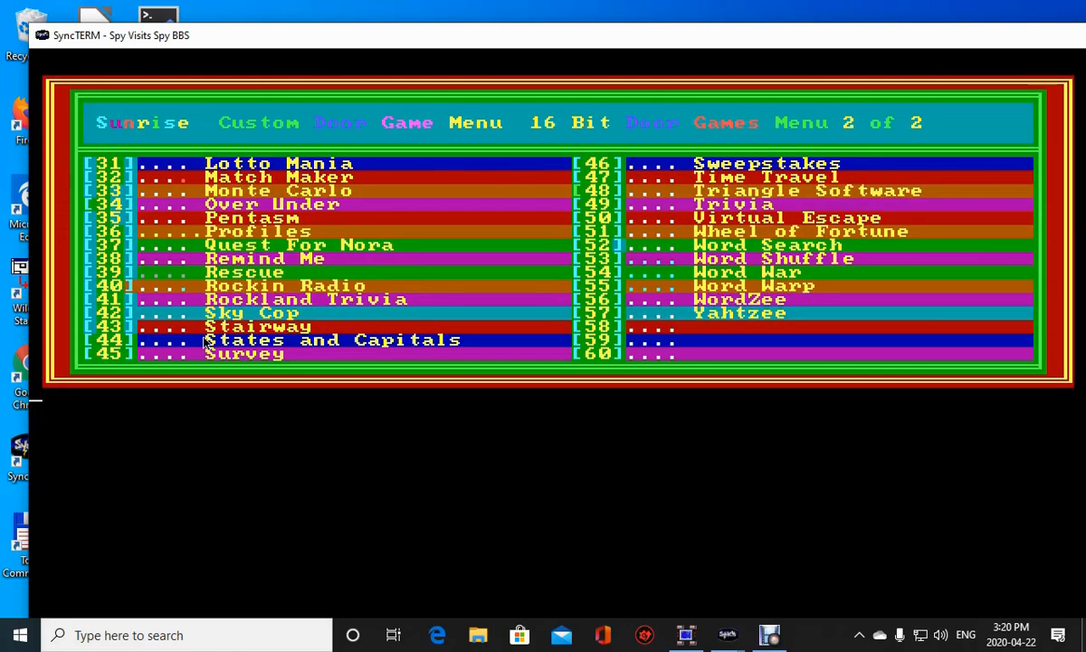
pyautogui.press('q')
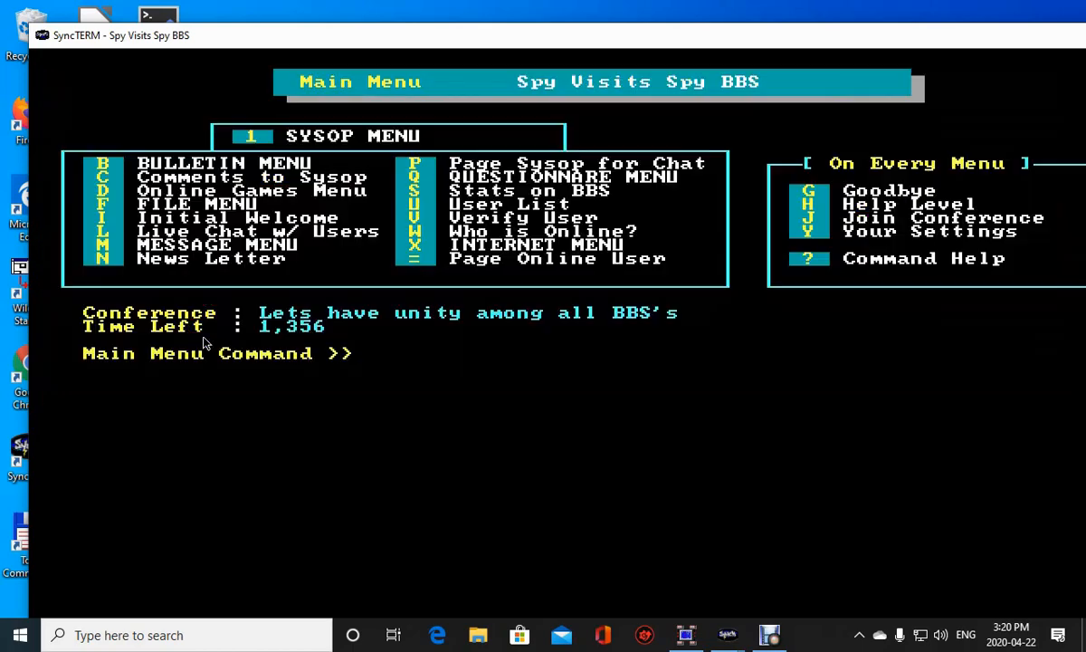
# Open the Winserver door games pages and try to launch Rockin Radio, door 42 on the second page.
pyautogui.write('c')
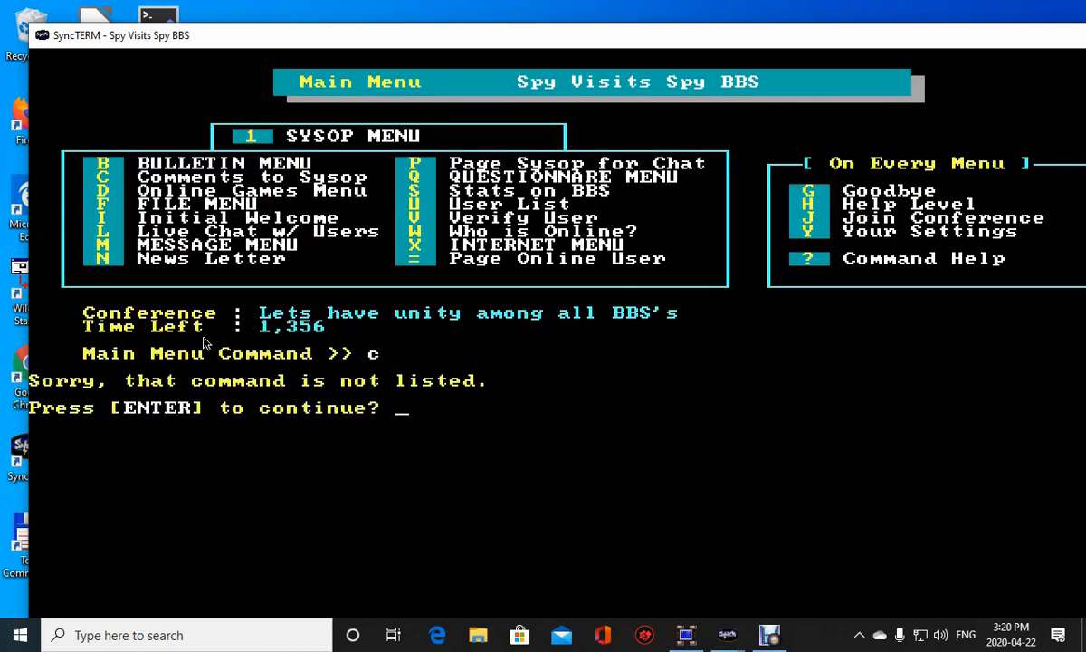
pyautogui.press('Return')
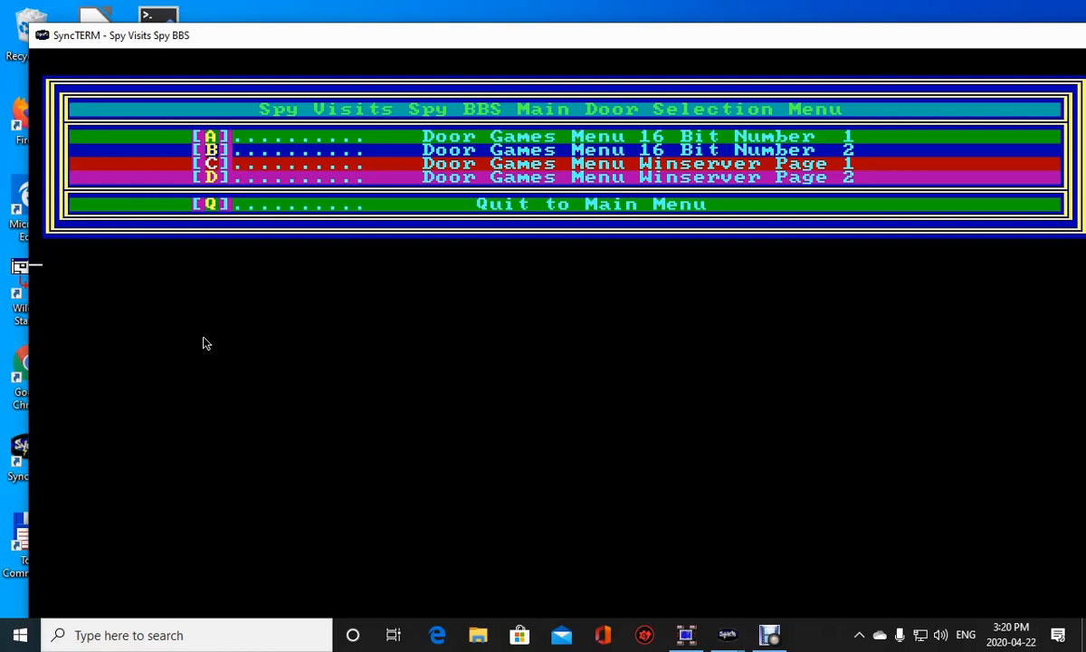
pyautogui.press('c')
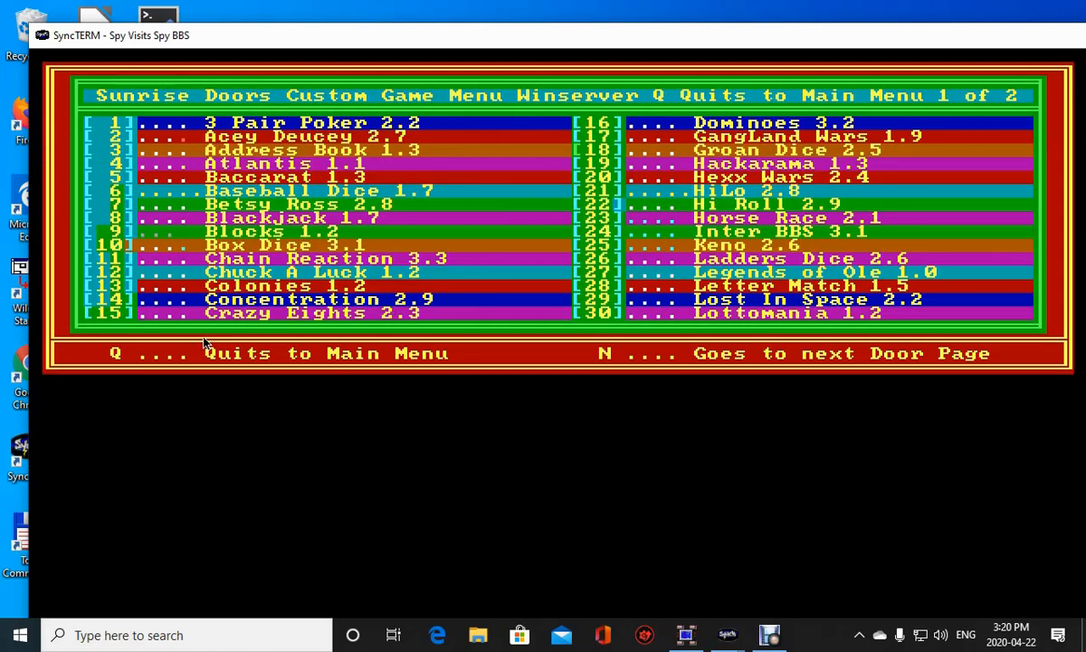
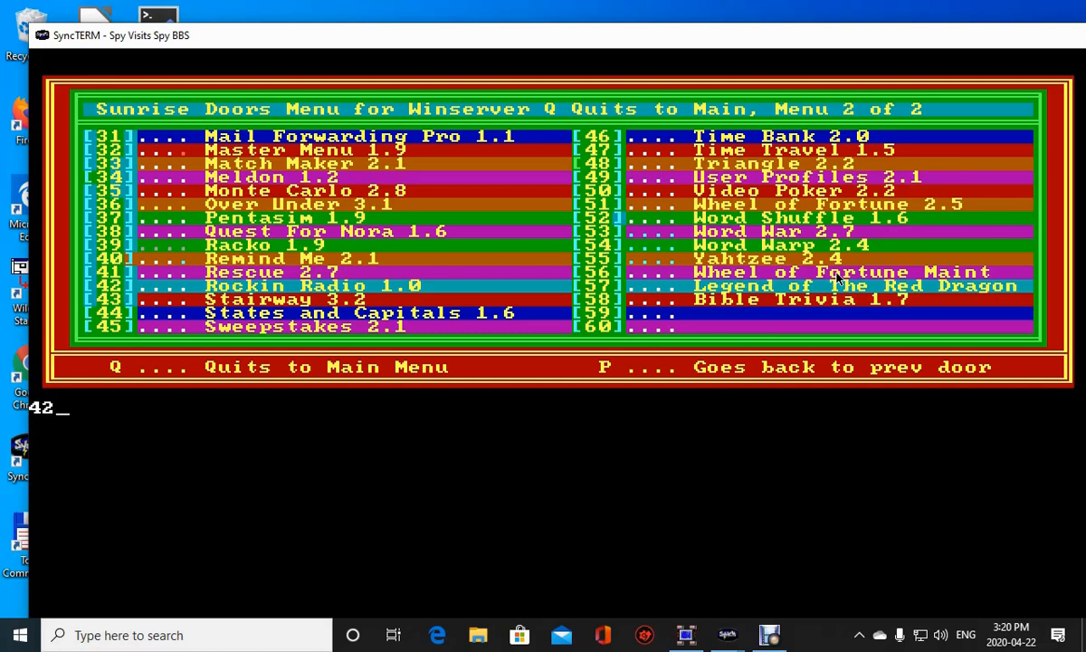
pyautogui.press('Return')
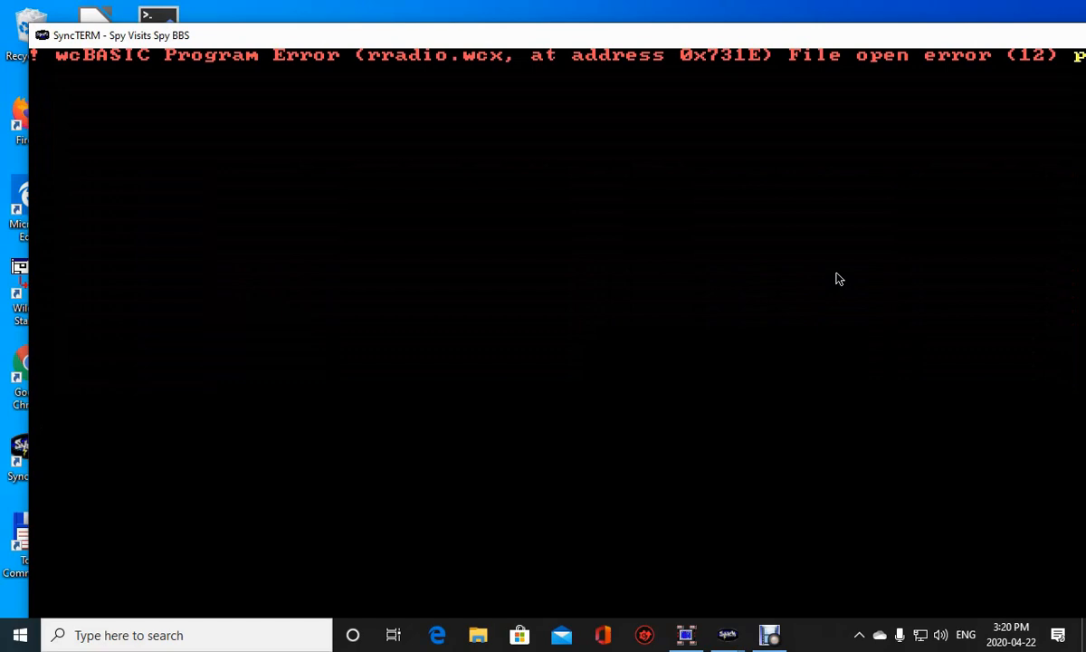
# Leave the Rockin Radio error screen, quit the Winserver doors menu to the main menu, and minimize SyncTERM.
pyautogui.press('Return')
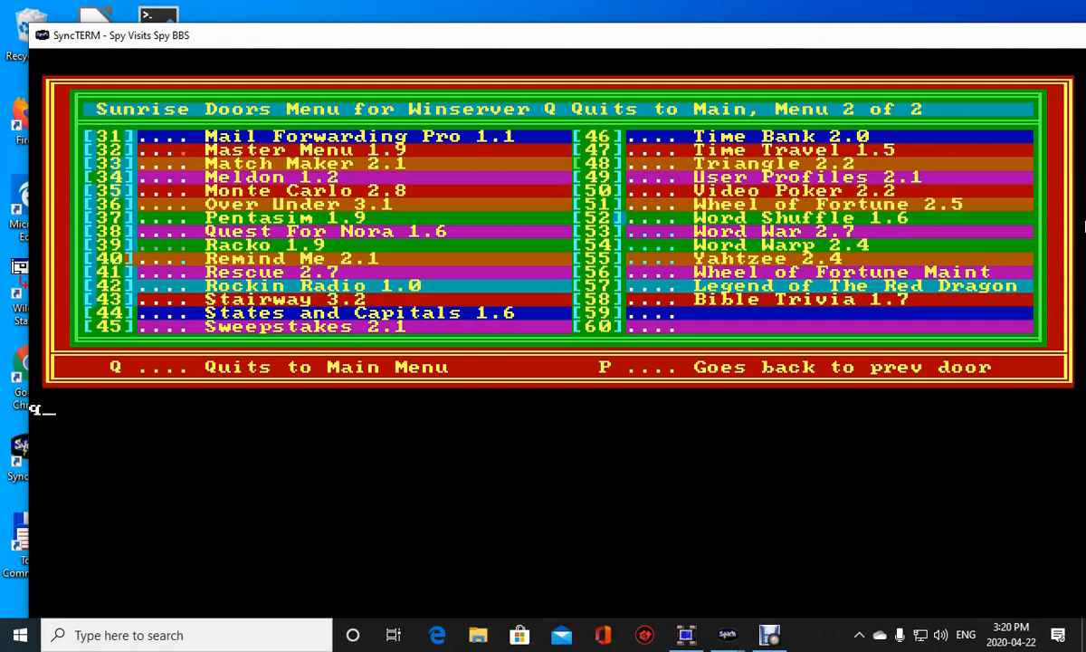
pyautogui.write('q')
pyautogui.press('Return')
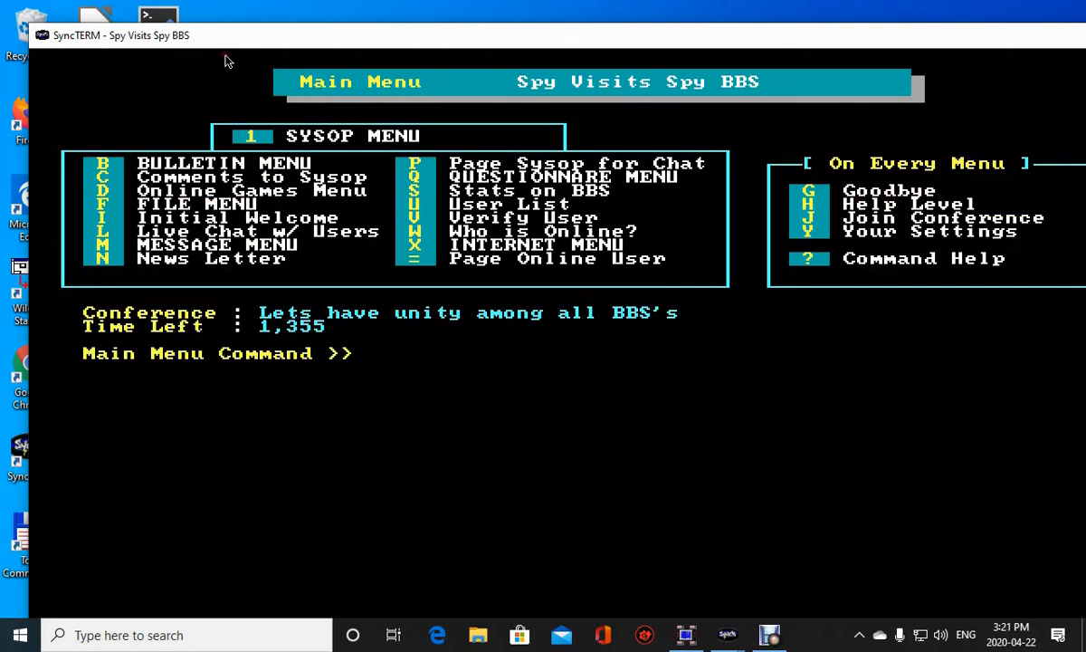
pyautogui.moveTo(232, 43); pyautogui.dragTo(6, 28)
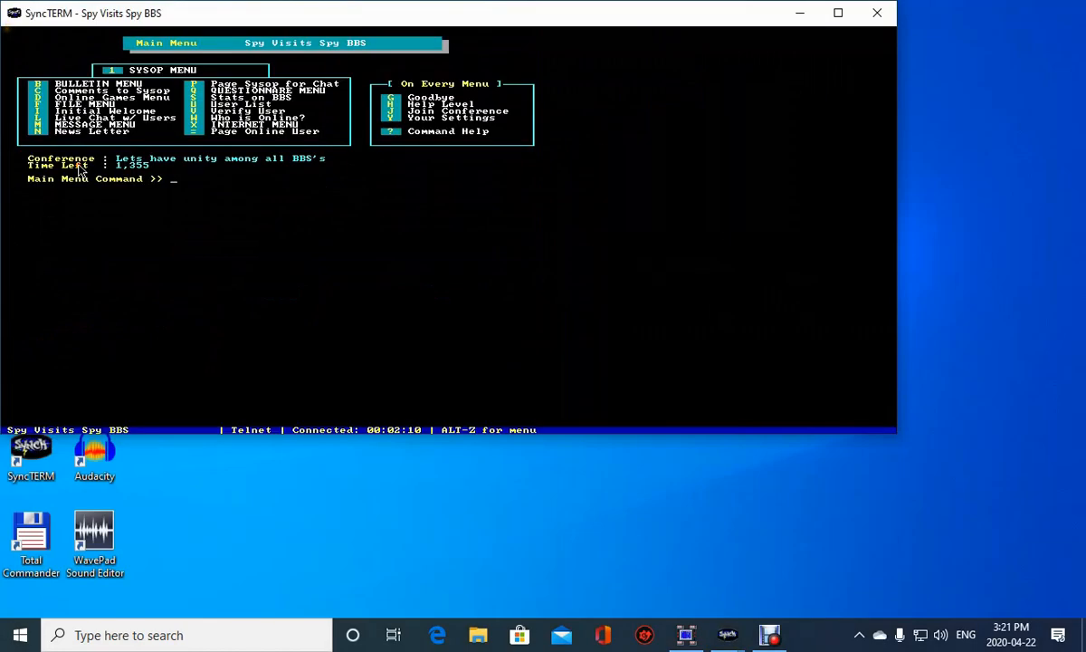
pyautogui.click(797, 15)
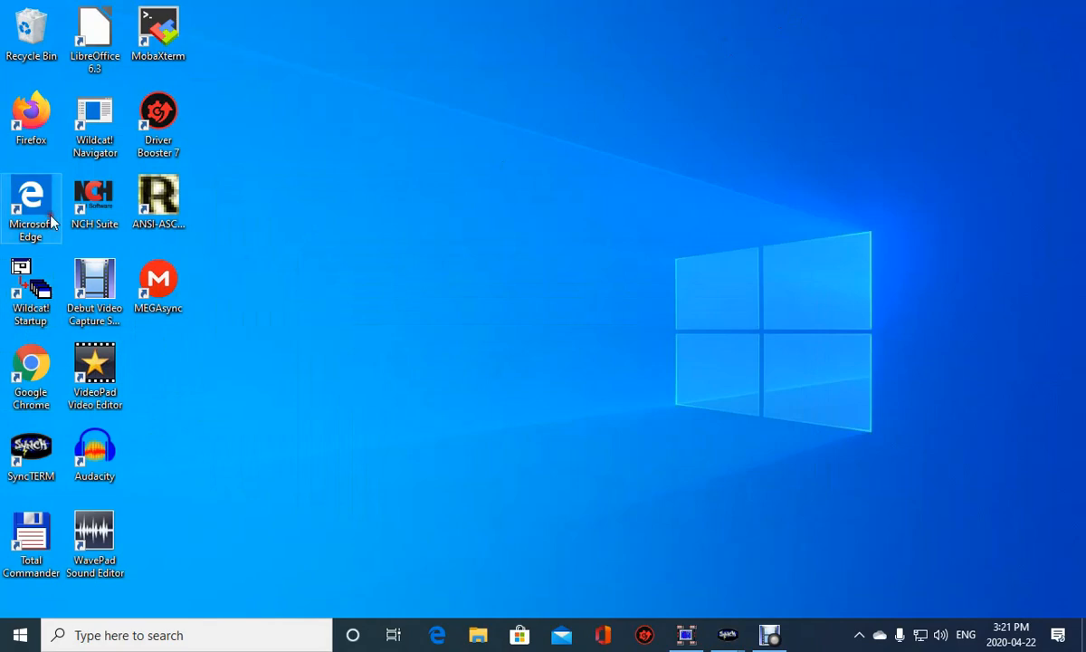
# Start Total Commander and open the RockinRadio folder under c:\wcat\SUNRISE.
pyautogui.doubleClick(37, 538)
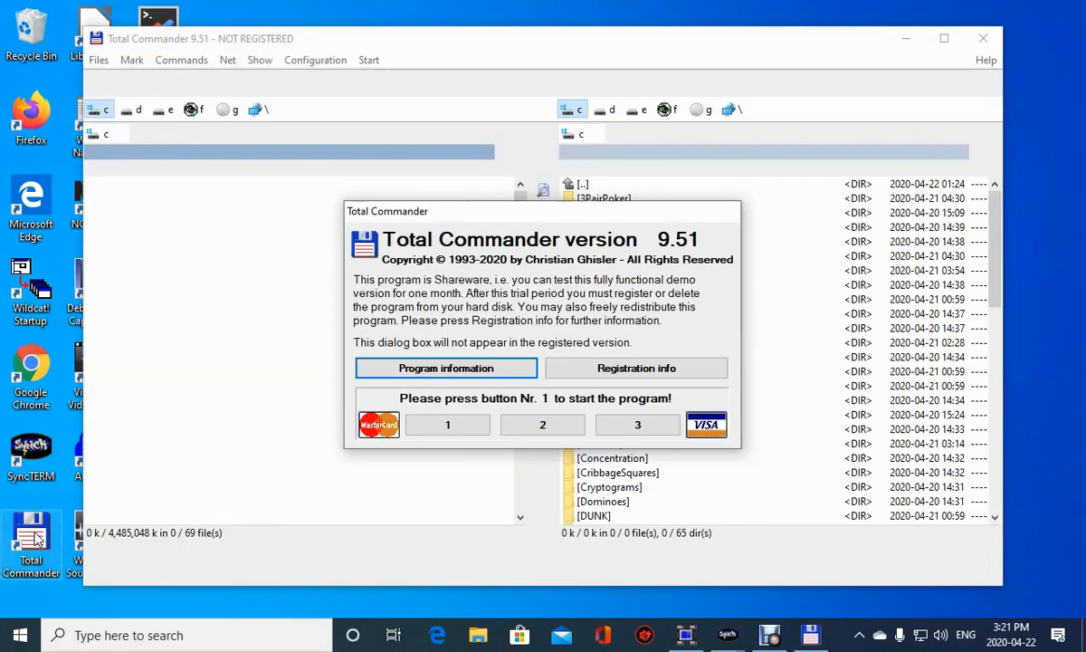
pyautogui.click(438, 425)
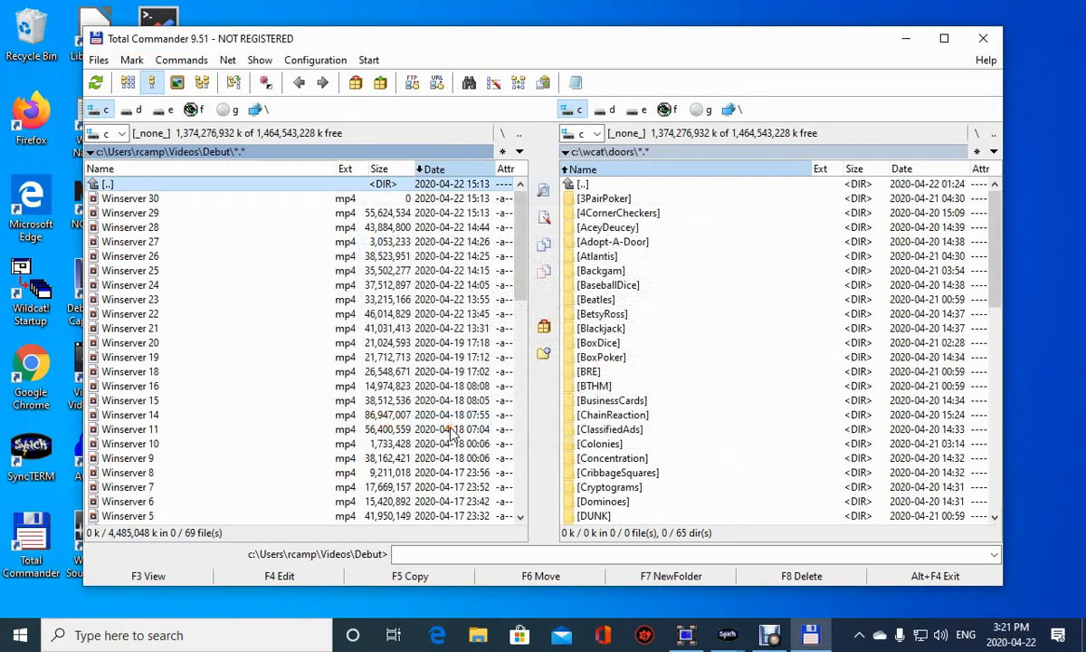
pyautogui.doubleClick(582, 184)
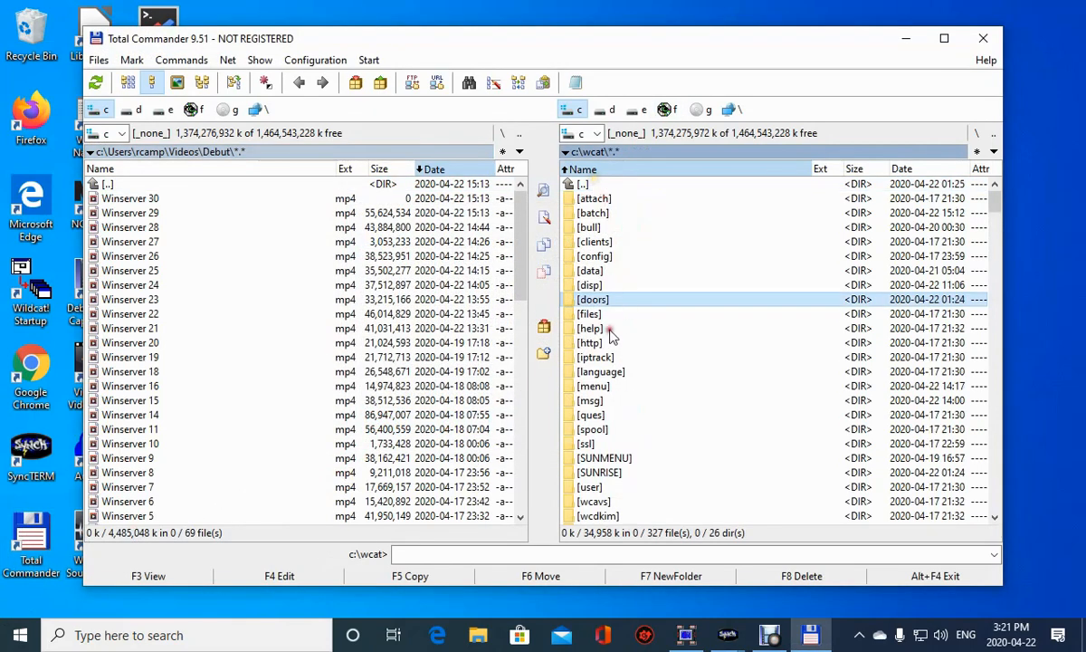
pyautogui.doubleClick(597, 472)
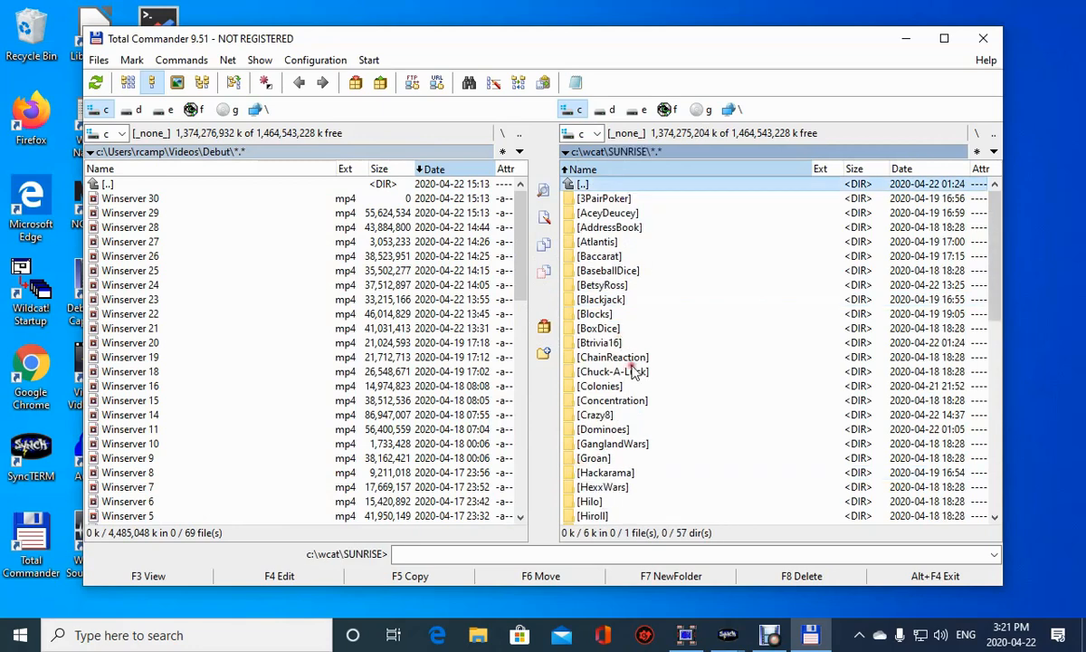
pyautogui.scroll(-6, 593, 348)
pyautogui.scroll(-6, 632, 371)
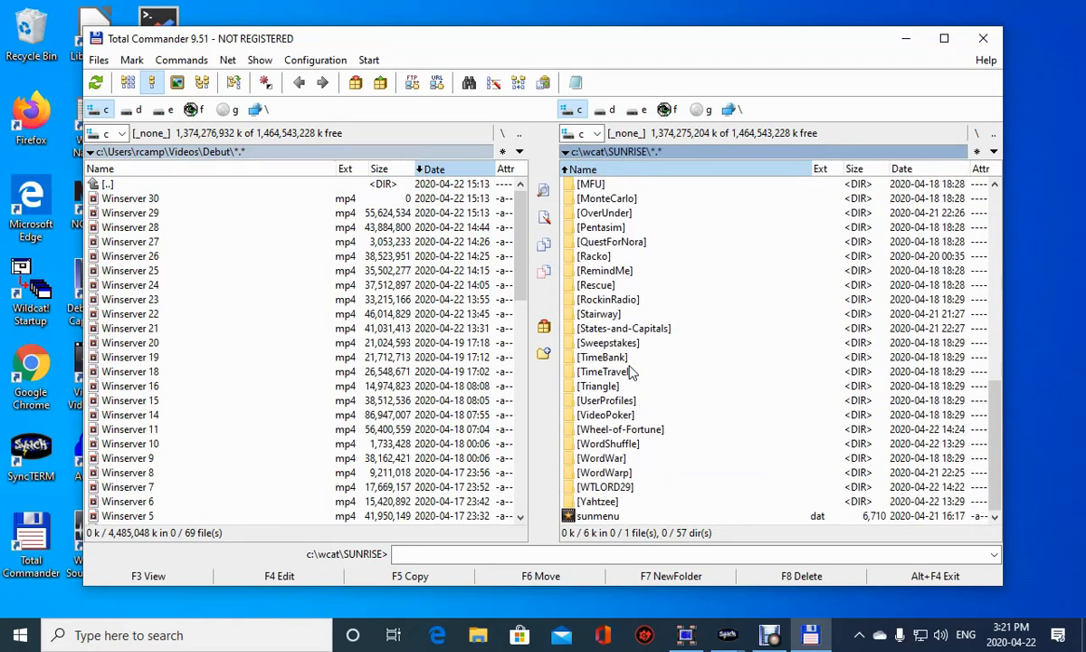
pyautogui.click(634, 300)
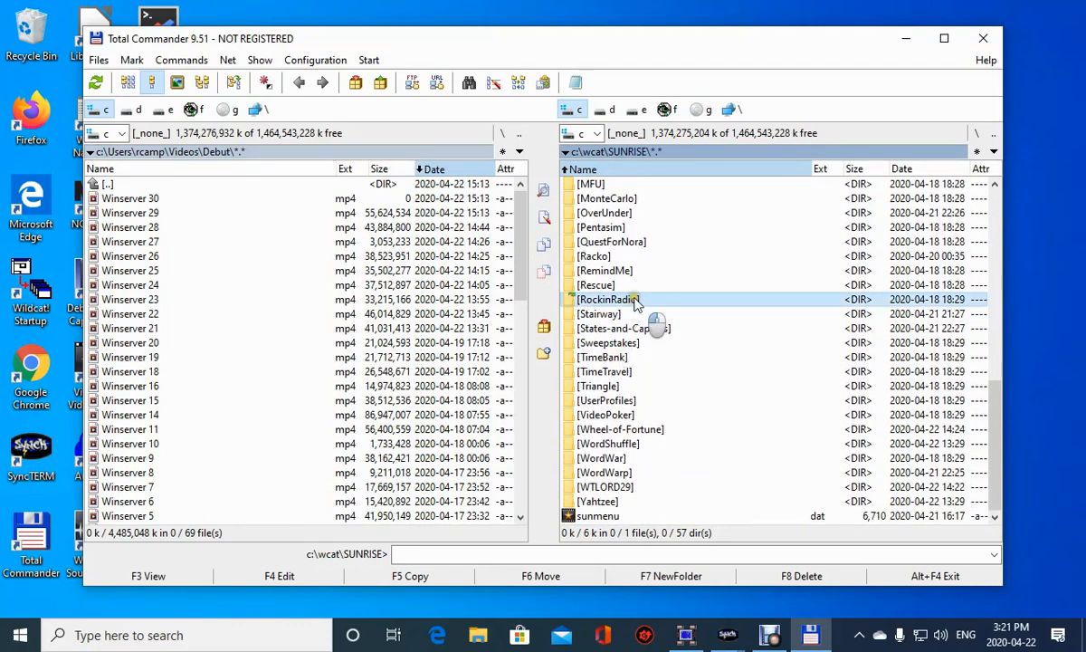
pyautogui.doubleClick(636, 303)
# Find RRADIO.CFG in the RockinRadio folder, review its configuration lines in Notepad, and close it.
pyautogui.scroll(-10, 633, 310)
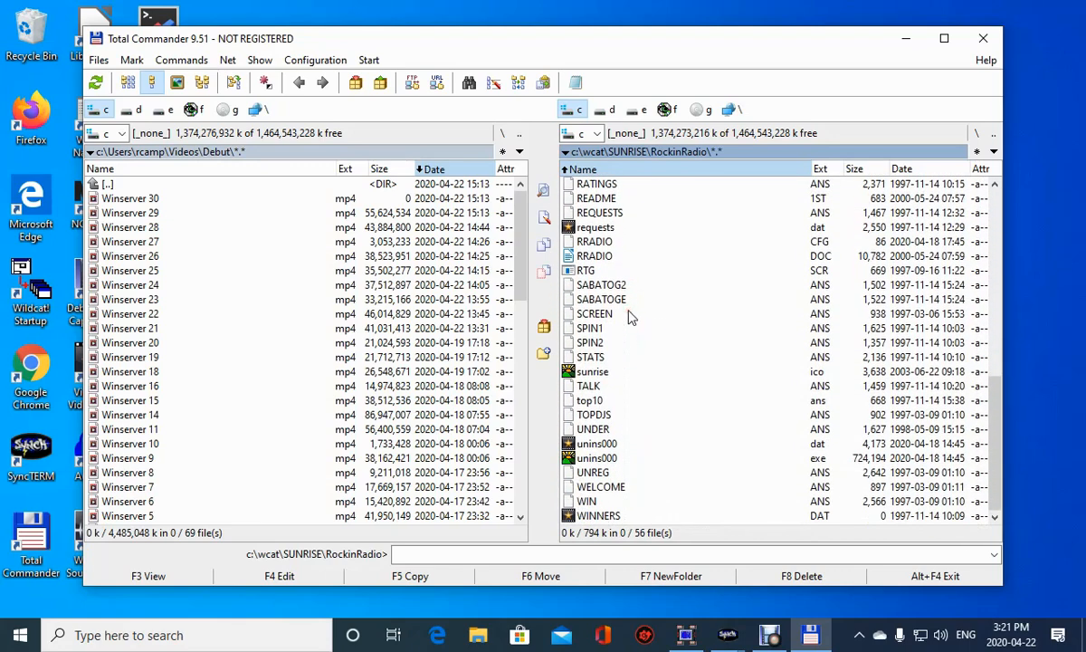
pyautogui.scroll(4, 631, 315)
pyautogui.scroll(7, 631, 317)
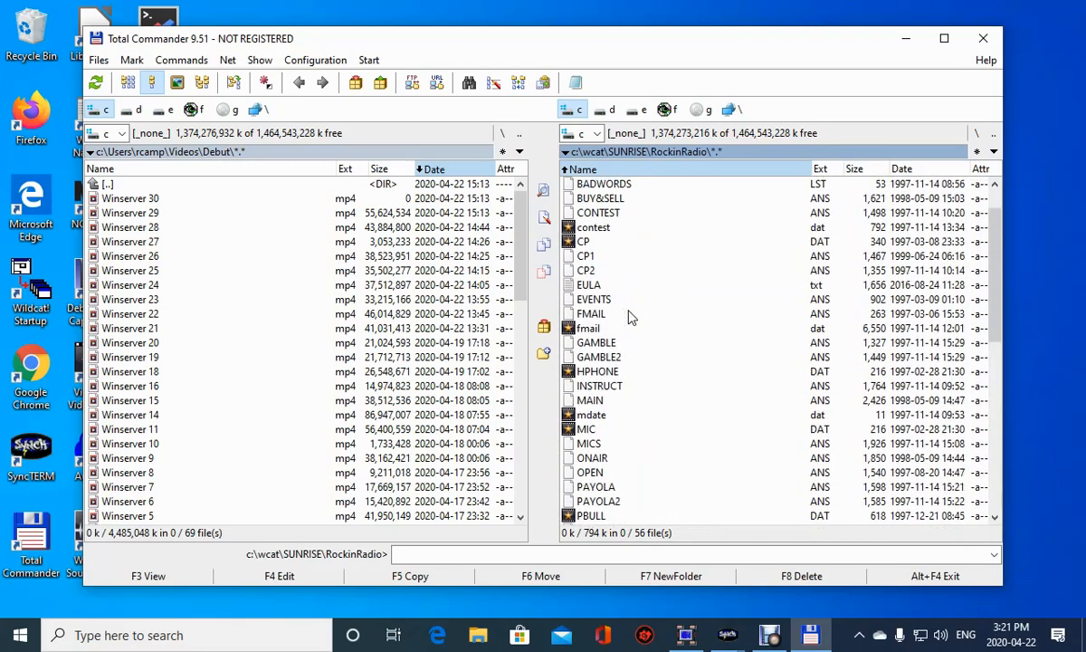
pyautogui.scroll(-11, 631, 317)
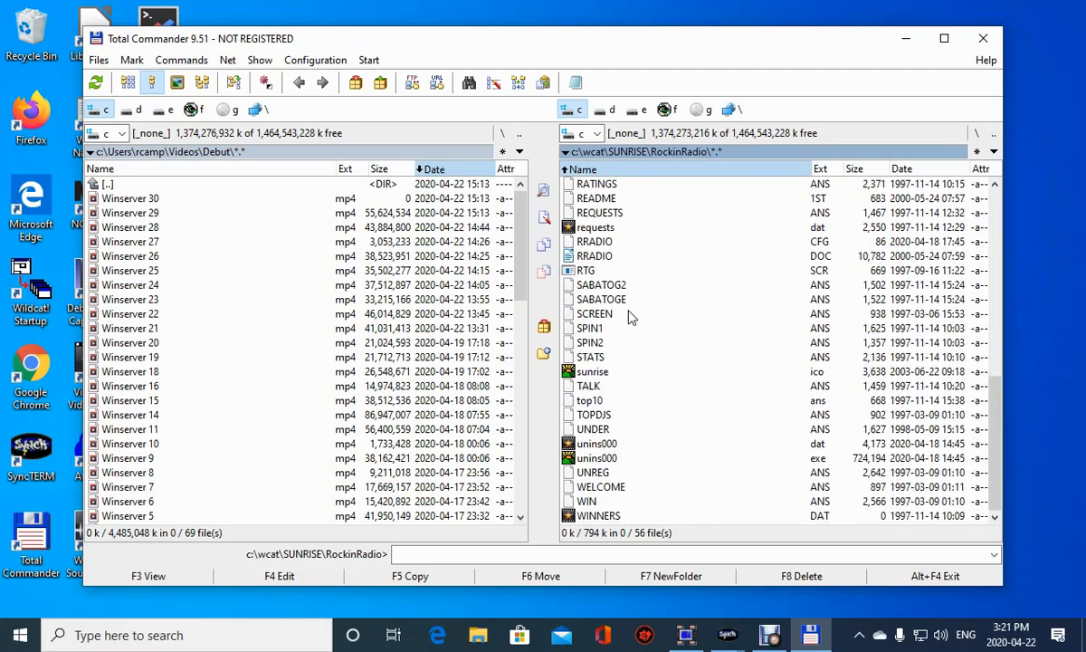
pyautogui.click(591, 241)
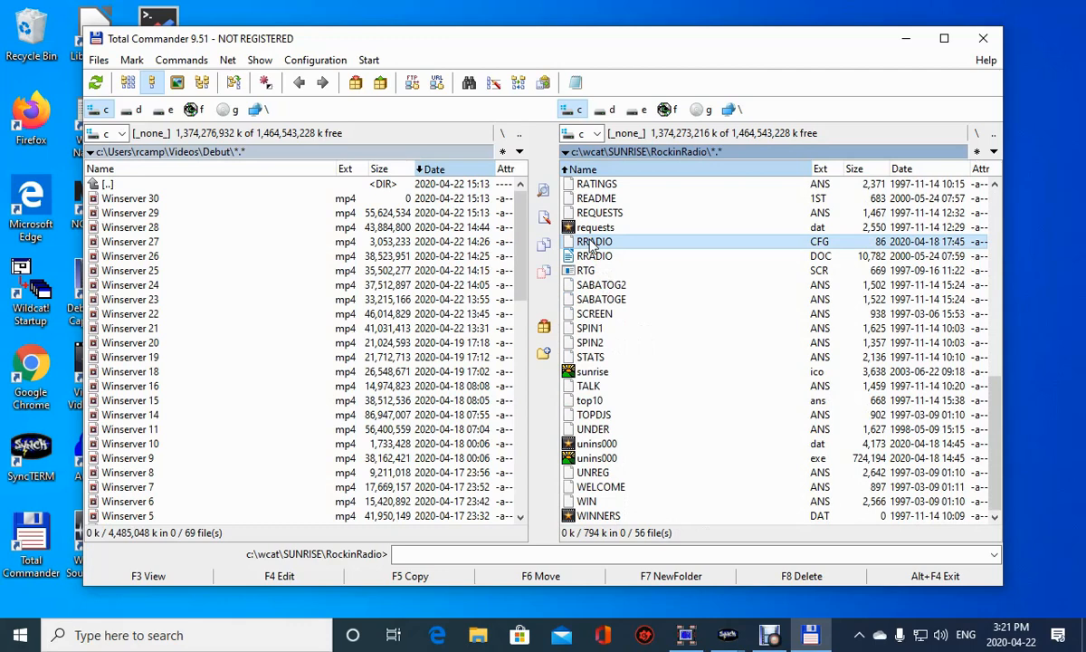
pyautogui.doubleClick(591, 243)
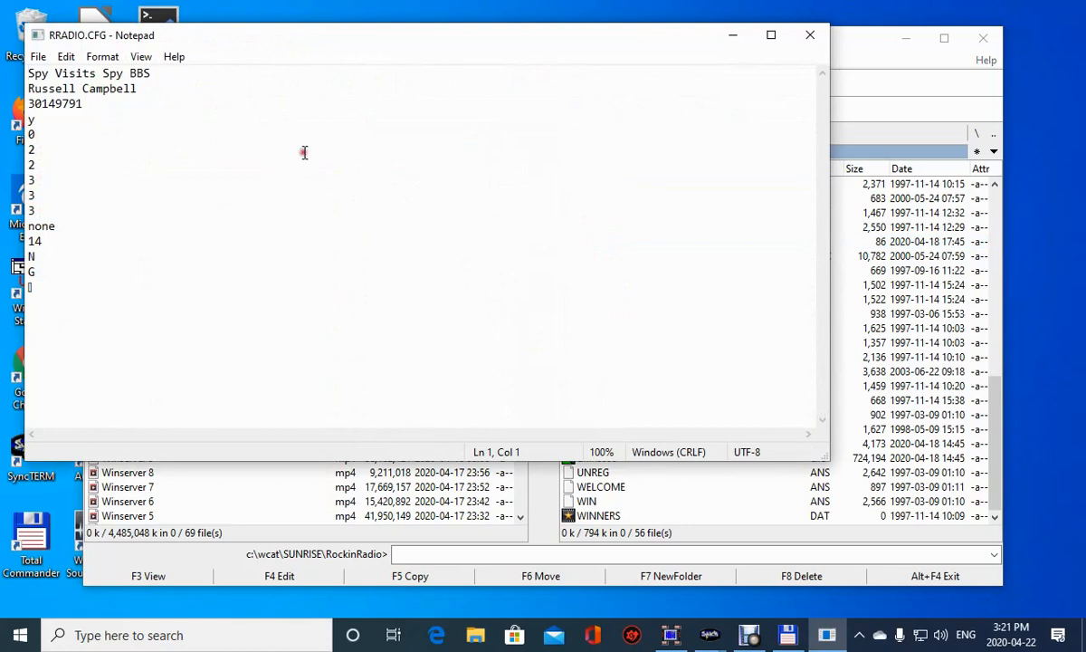
pyautogui.click(809, 35)
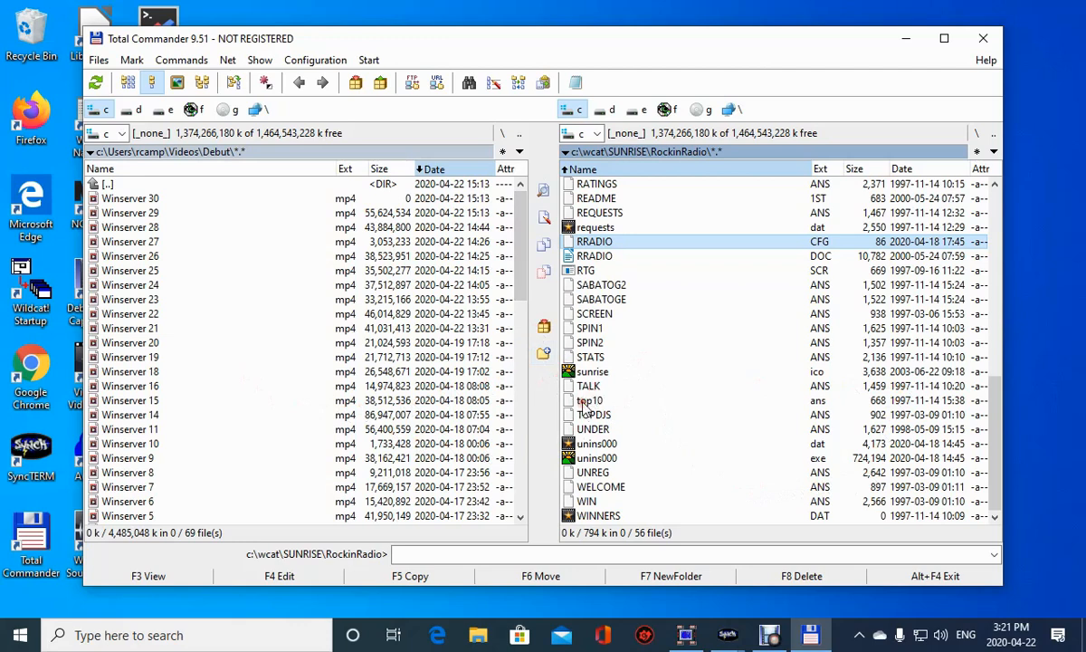
# Look through the complete file list of the RockinRadio folder.
pyautogui.scroll(-2, 695, 355)
pyautogui.scroll(10, 648, 525)
pyautogui.scroll(-5, 648, 525)
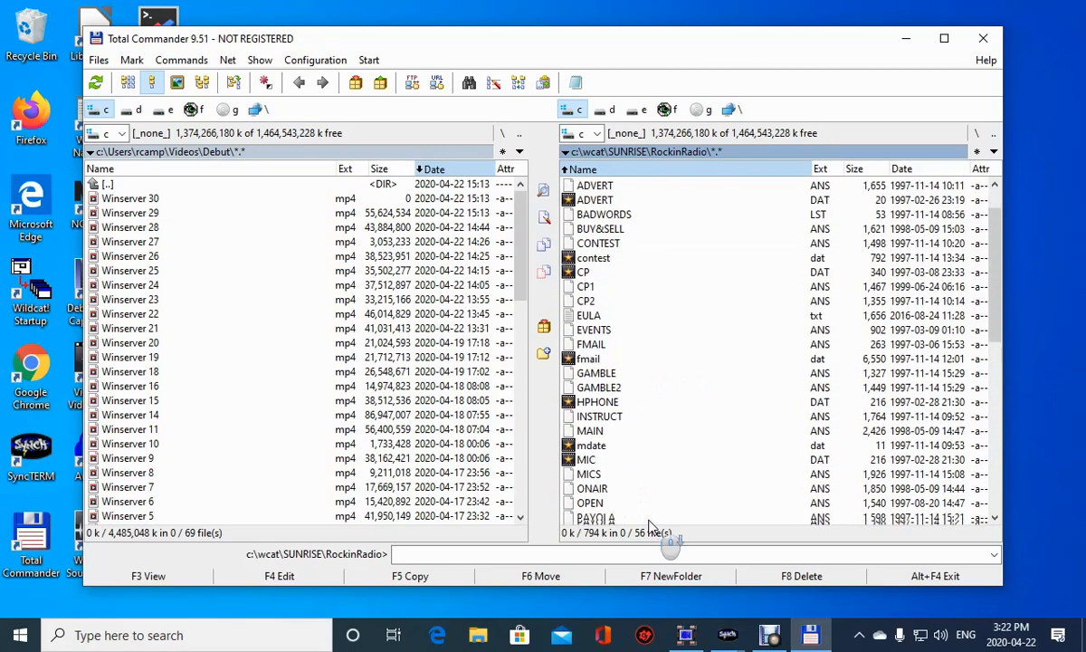
pyautogui.scroll(3, 648, 525)
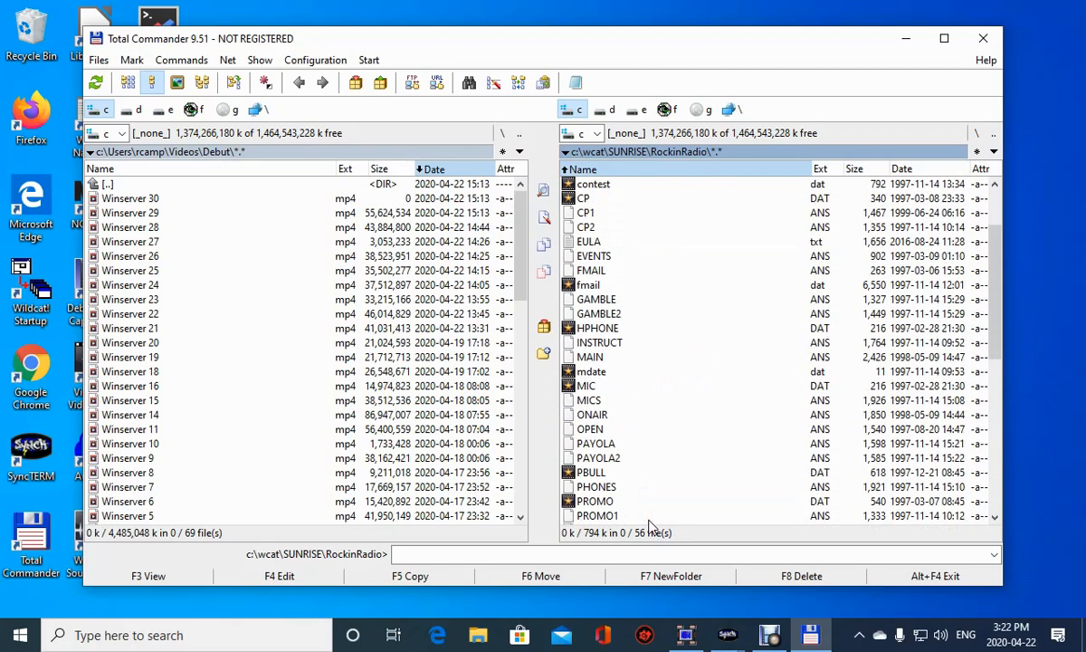
pyautogui.scroll(2, 648, 525)
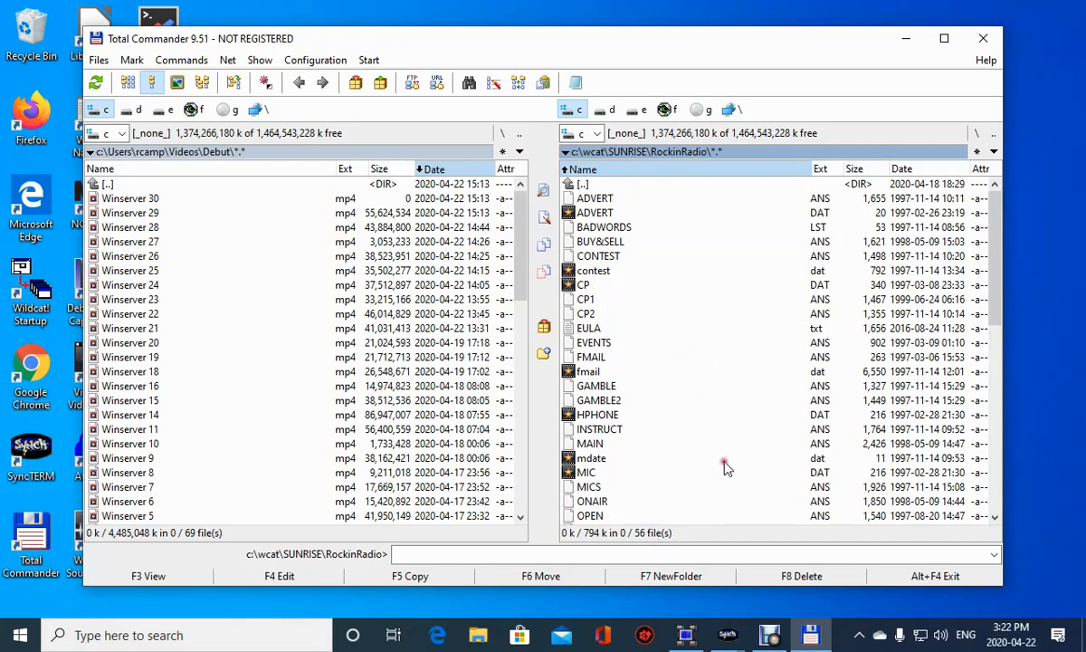
pyautogui.scroll(-11, 725, 467)
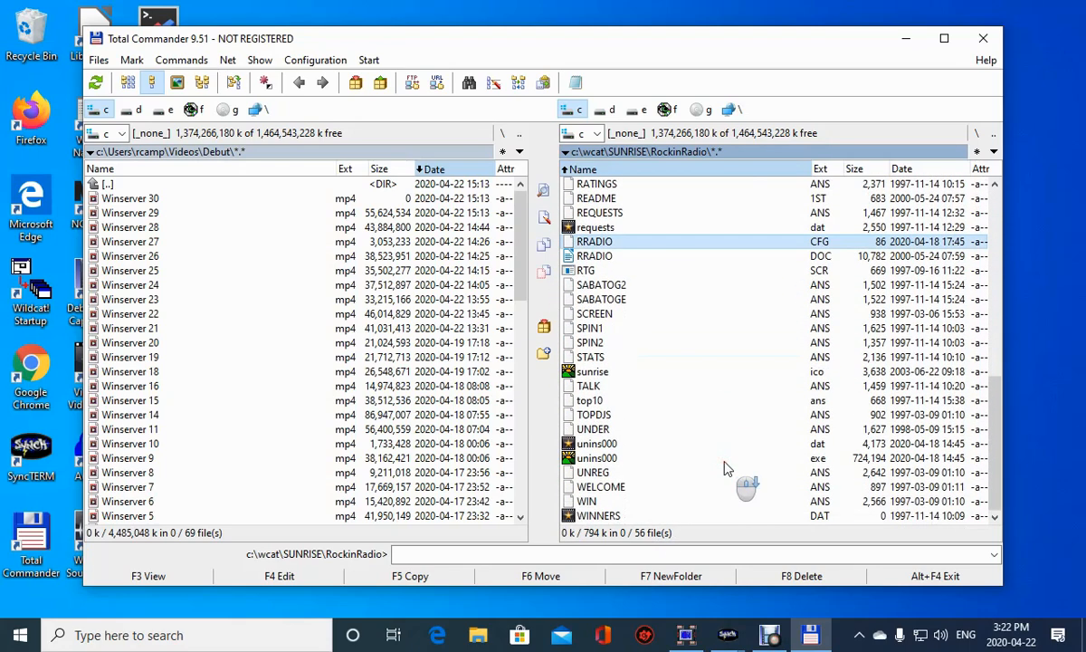
pyautogui.scroll(7, 725, 467)
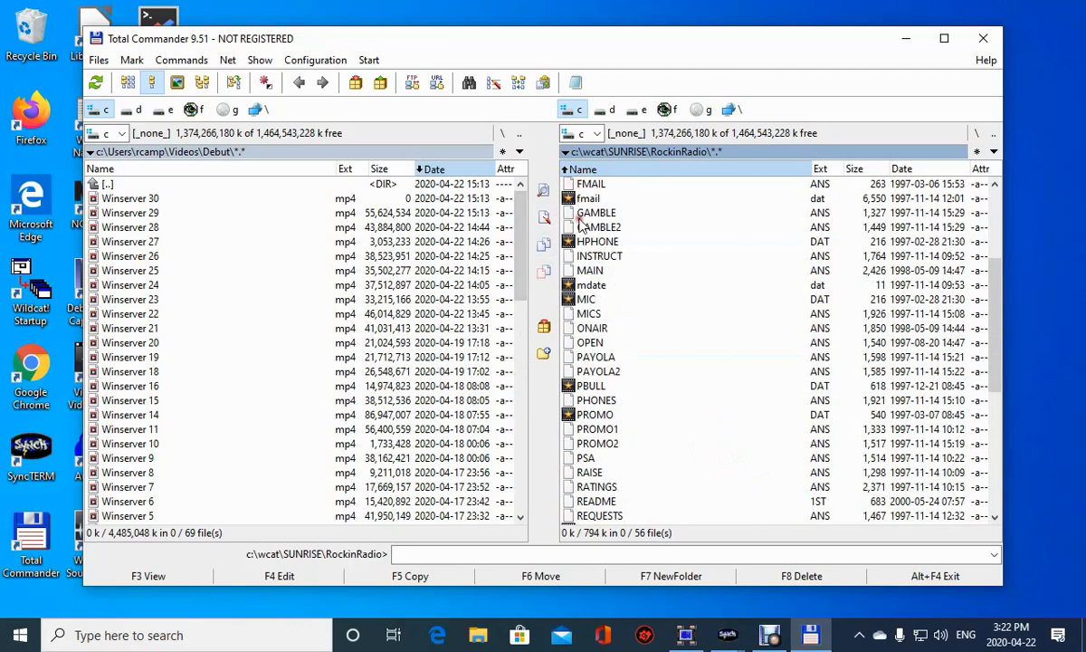
pyautogui.scroll(2, 584, 247)
pyautogui.scroll(3, 584, 246)
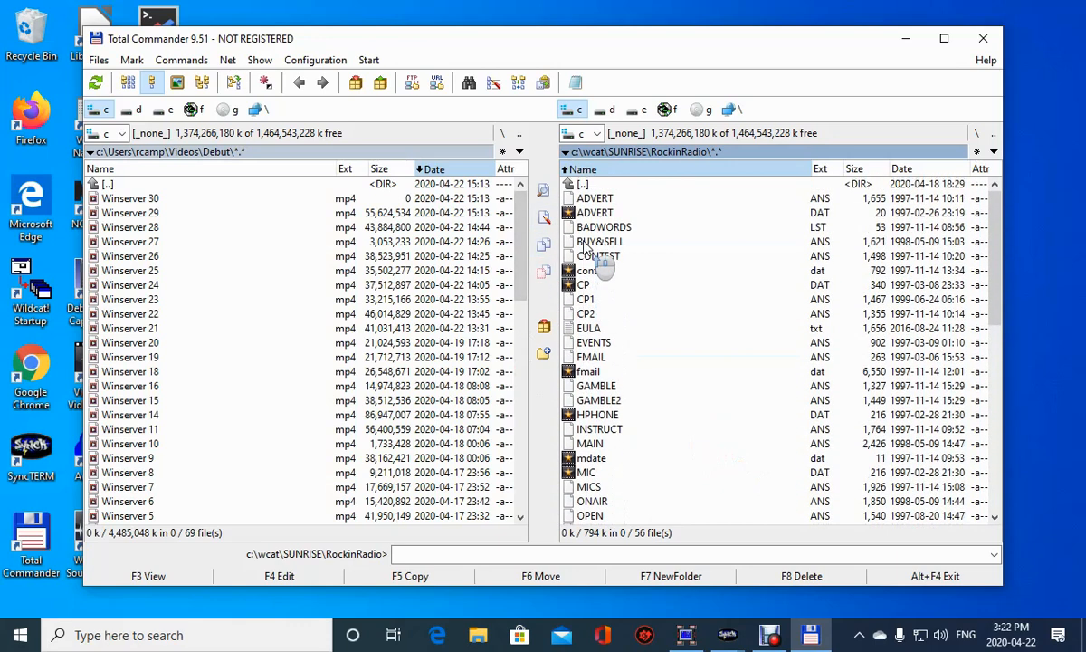
# Go back up to c:\wcat and open the batch folder to view the door batch files.
pyautogui.doubleClick(584, 184)
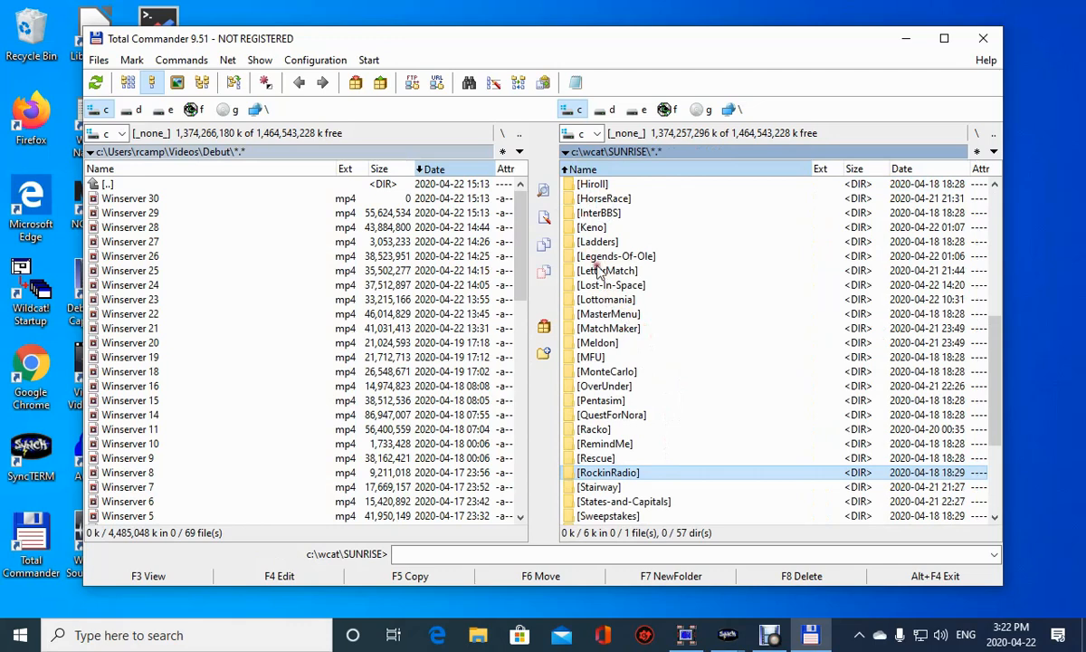
pyautogui.scroll(4, 599, 276)
pyautogui.scroll(4, 599, 276)
pyautogui.click(578, 186)
pyautogui.doubleClick(579, 186)
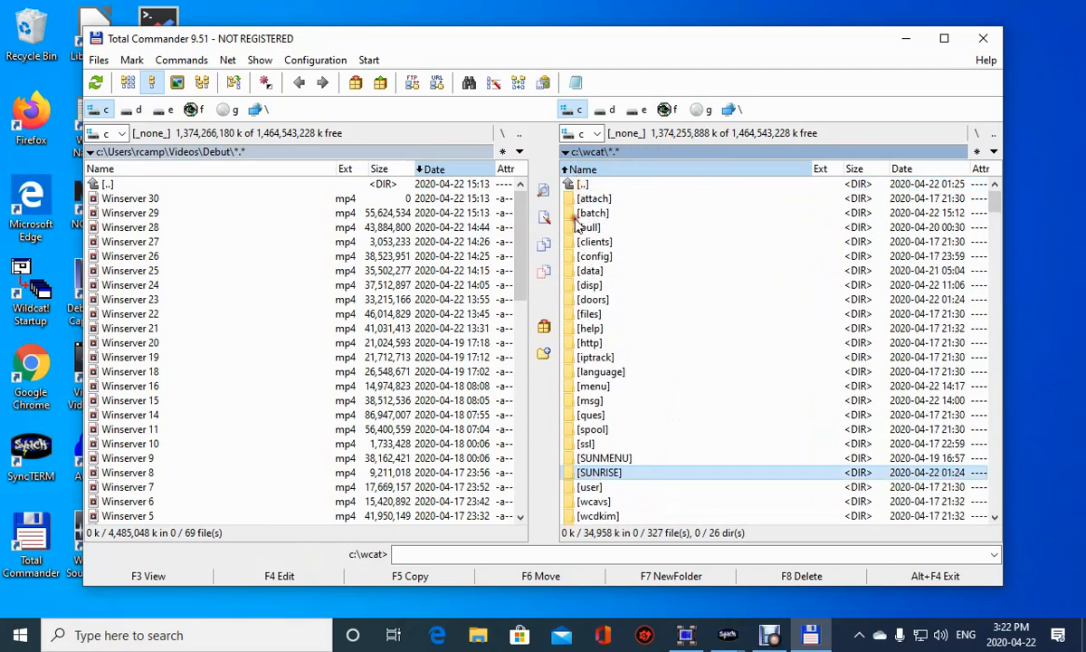
pyautogui.click(577, 215)
pyautogui.doubleClick(577, 215)
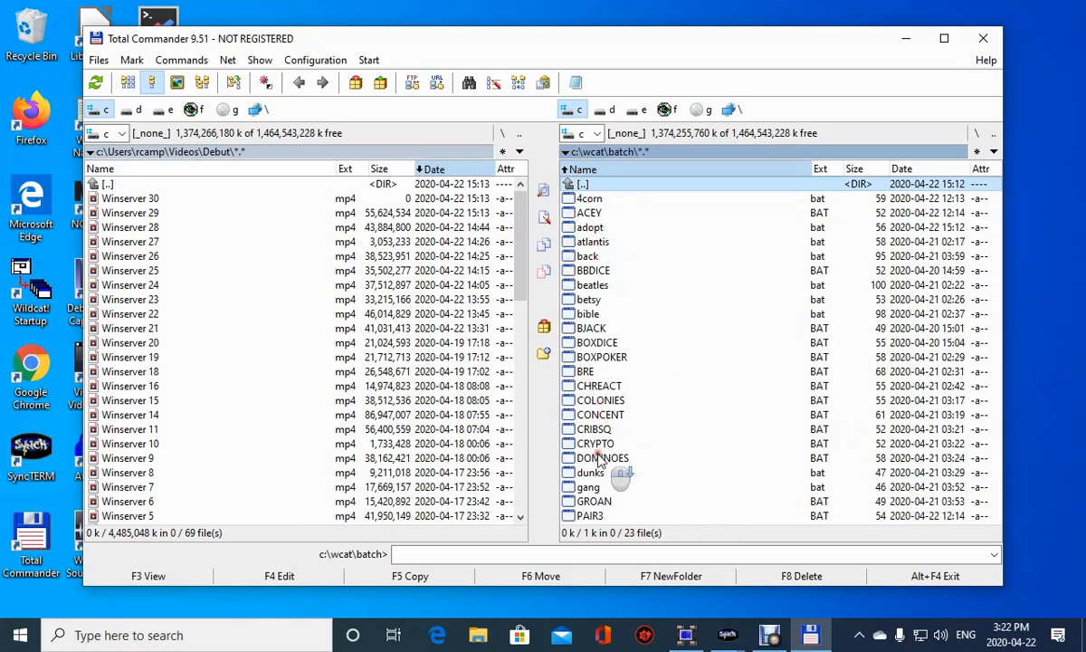
pyautogui.click(842, 443)
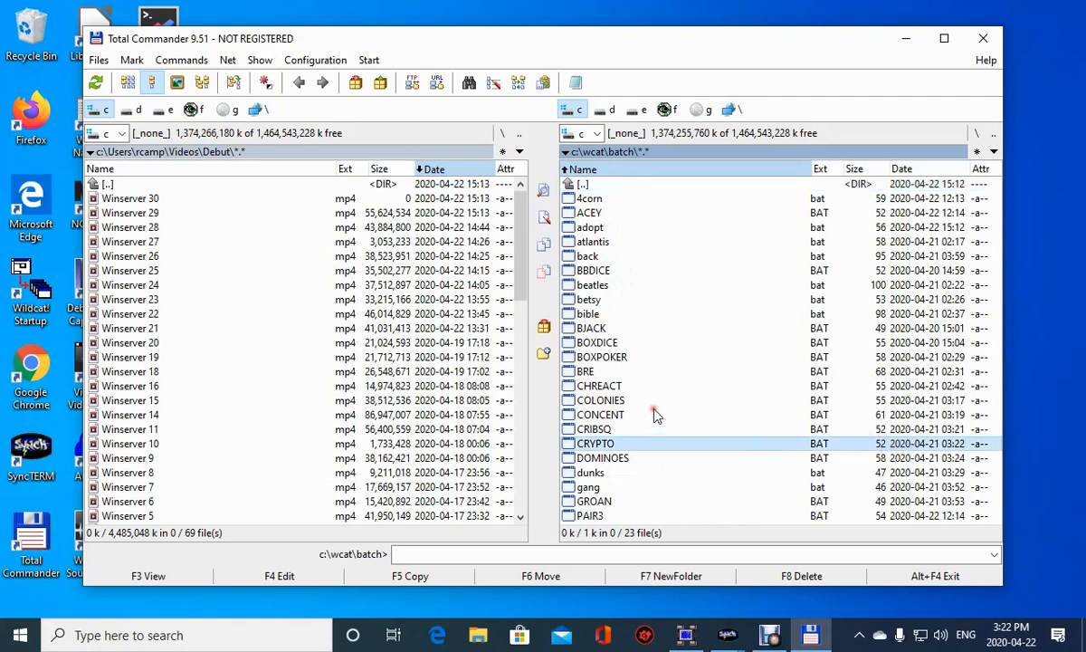
# Review the wcat folder and its batch subfolder again, ending at the root of drive C.
pyautogui.doubleClick(584, 185)
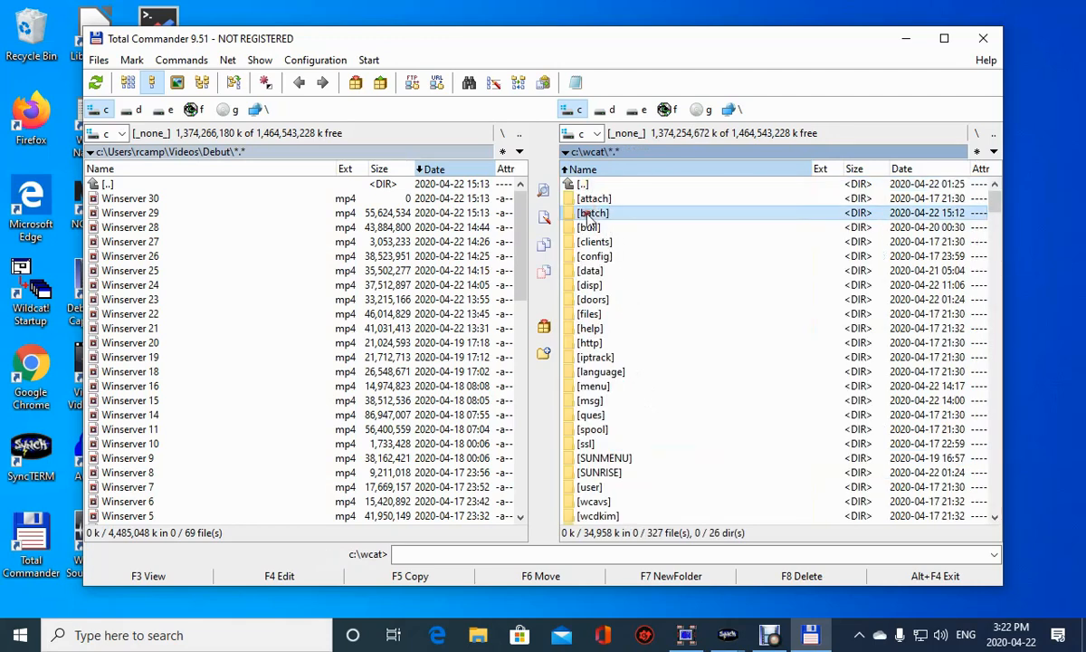
pyautogui.doubleClick(584, 215)
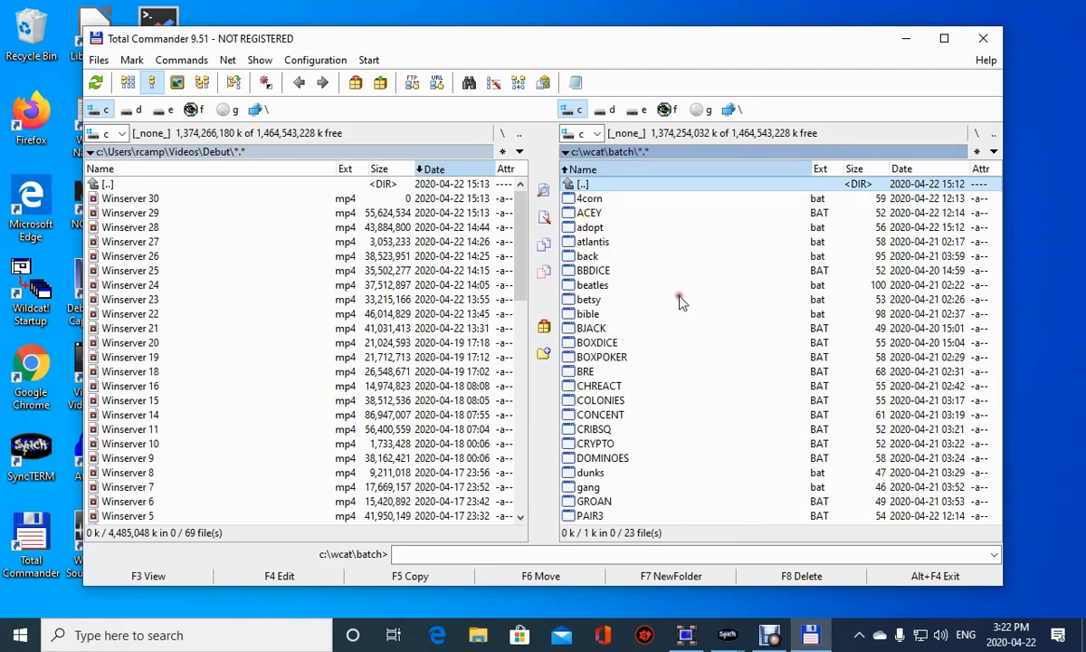
pyautogui.doubleClick(583, 186)
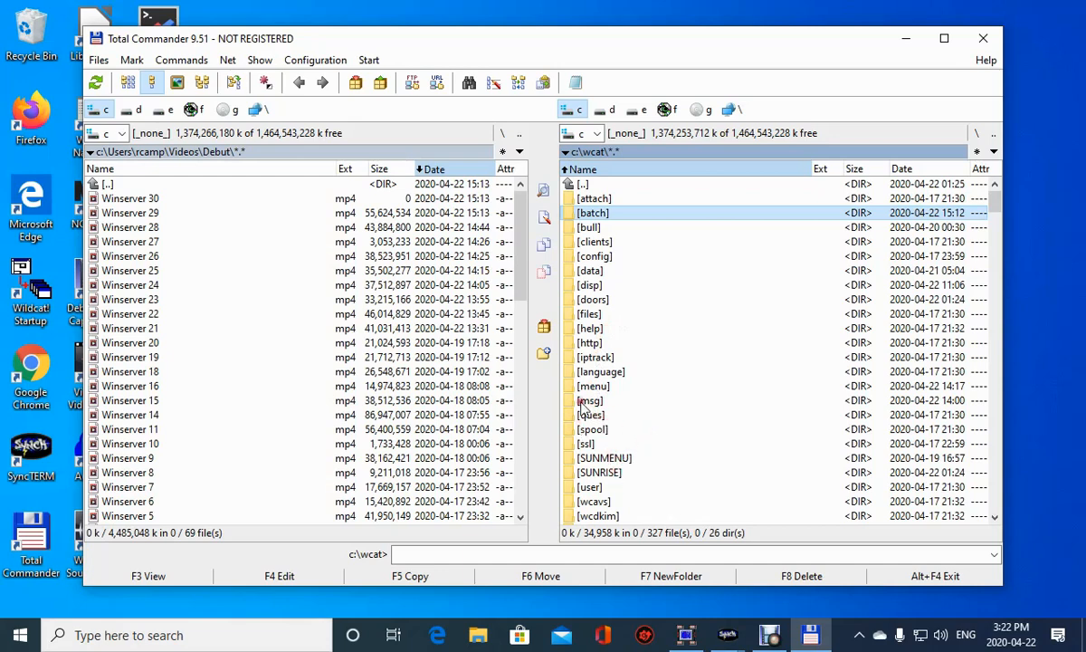
pyautogui.doubleClick(600, 214)
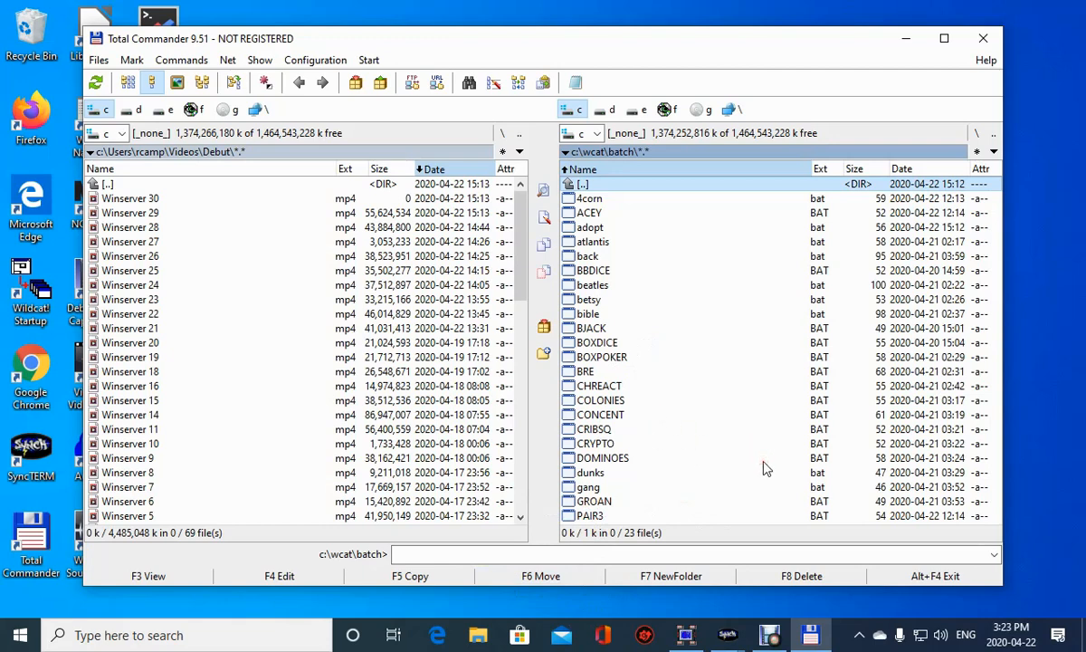
pyautogui.doubleClick(584, 184)
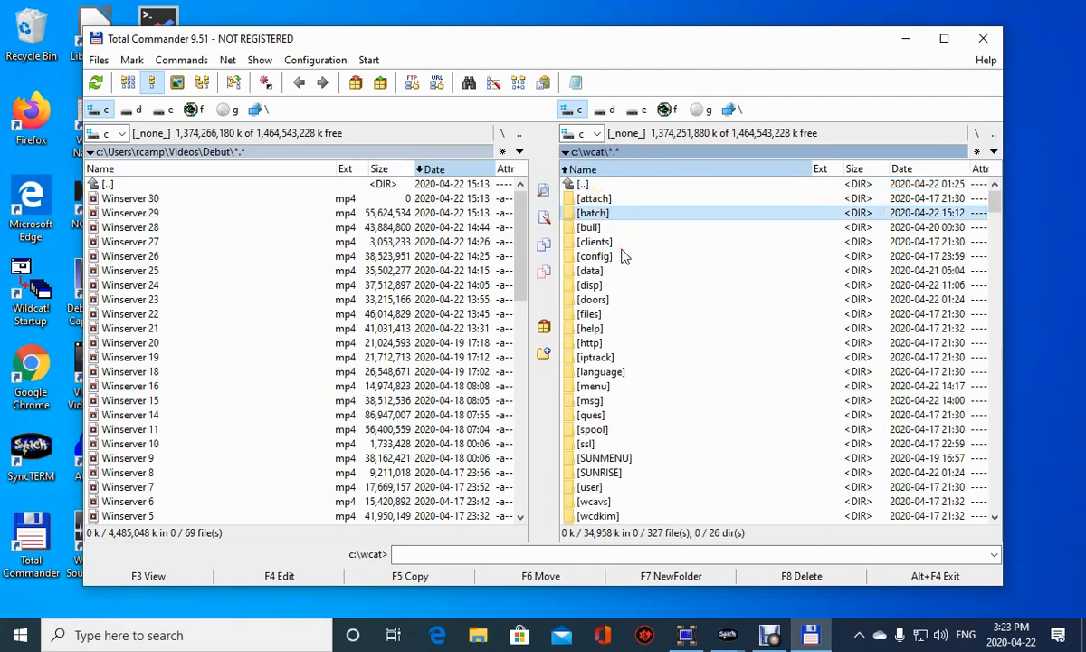
pyautogui.doubleClick(580, 185)
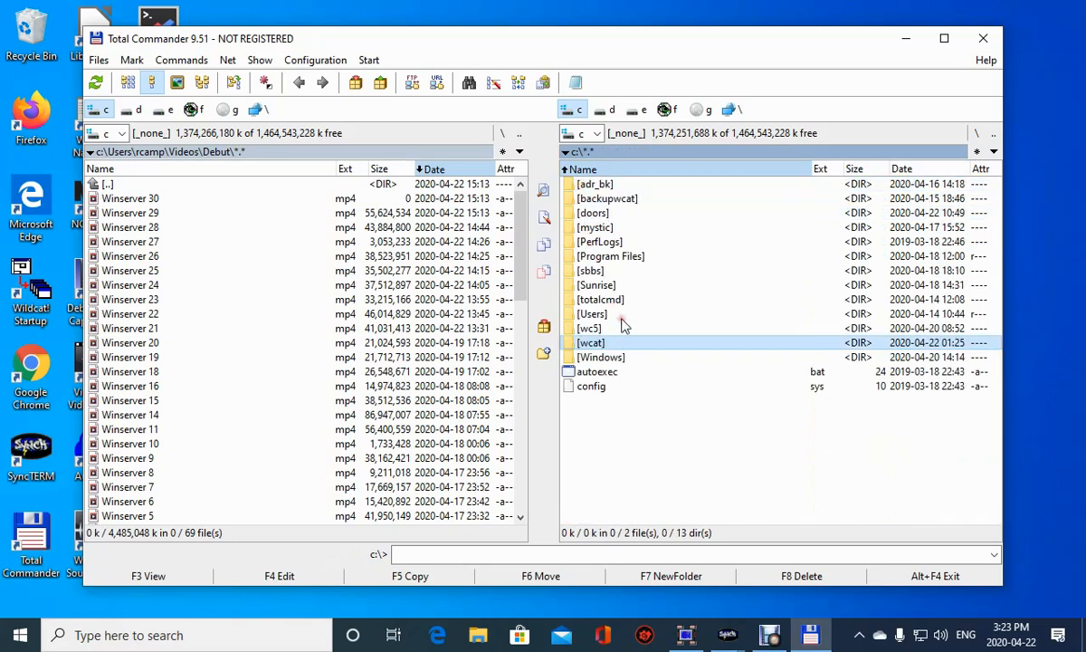
pyautogui.click(20, 635)
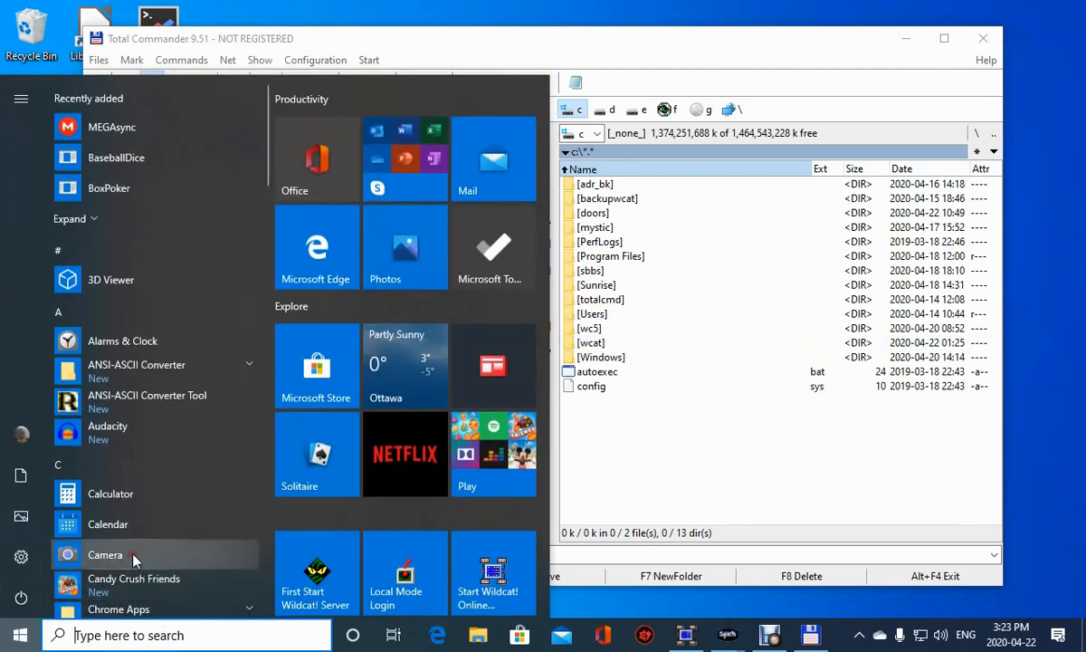
pyautogui.scroll(-5, 135, 547)
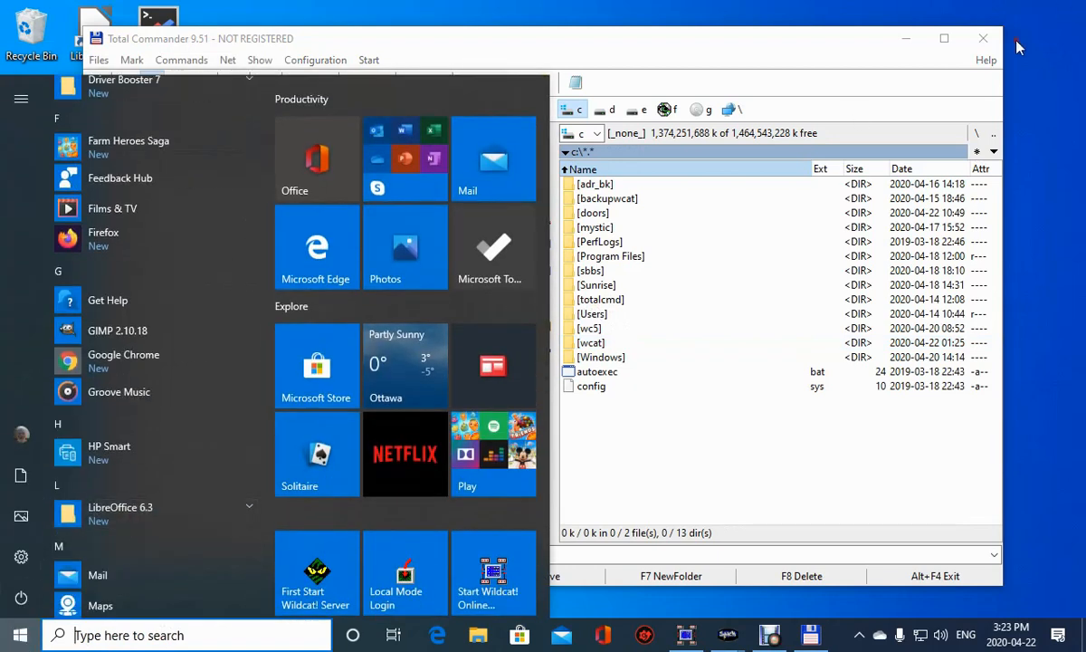
pyautogui.click(860, 240)
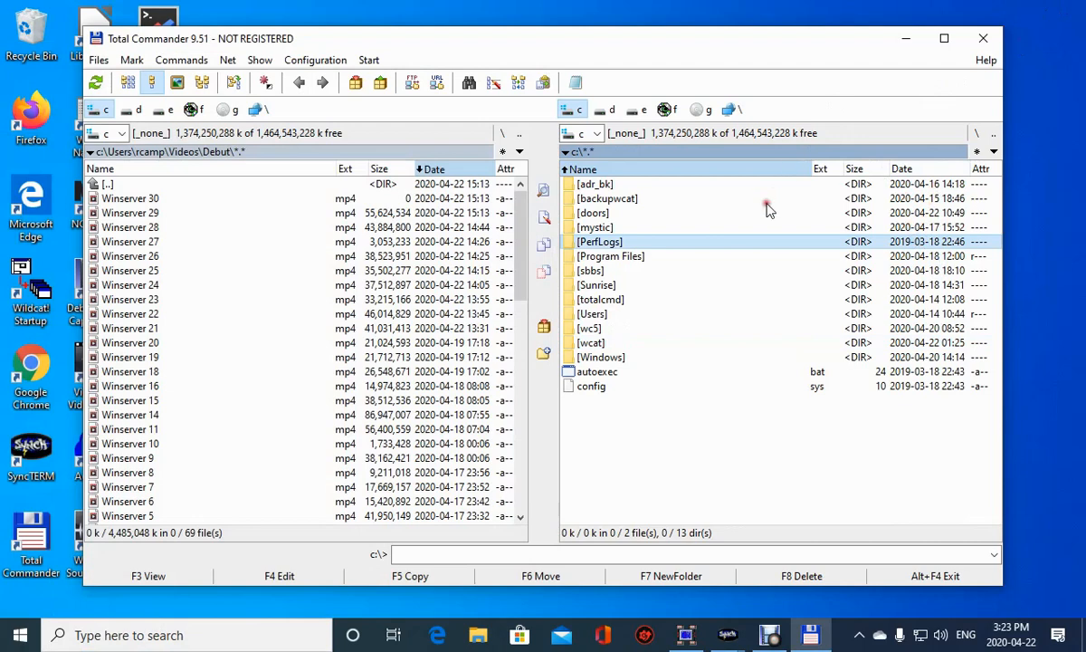
# Open the c:\wcat\SUNRISE\RockinRadio folder and look through its files for the door's configuration file.
pyautogui.doubleClick(584, 342)
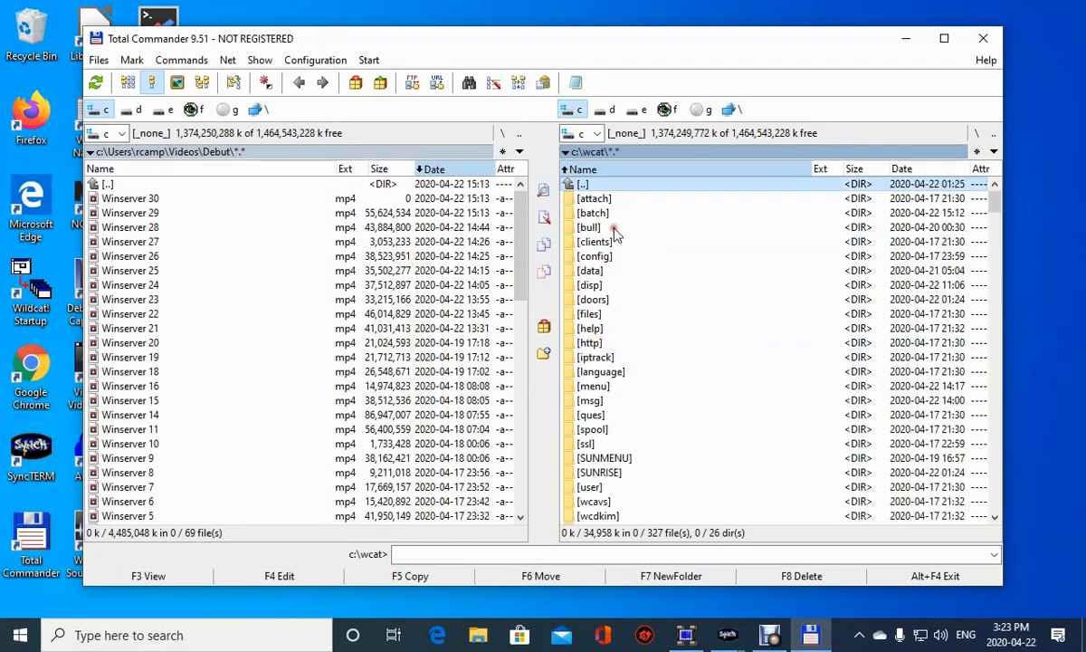
pyautogui.scroll(-5, 611, 282)
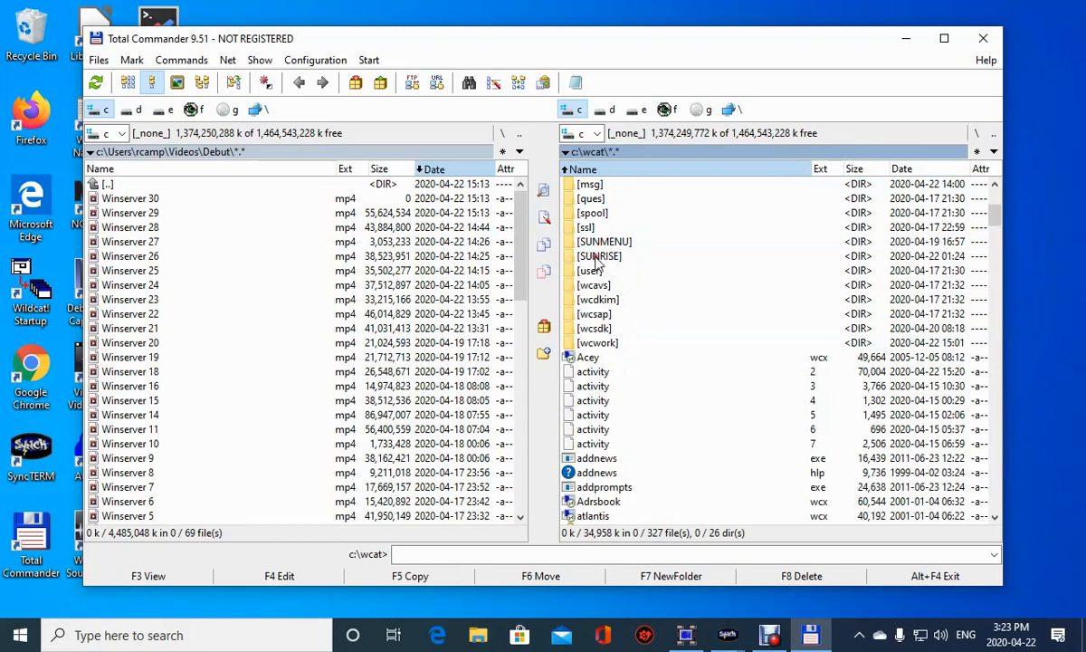
pyautogui.doubleClick(602, 256)
pyautogui.scroll(-12, 670, 290)
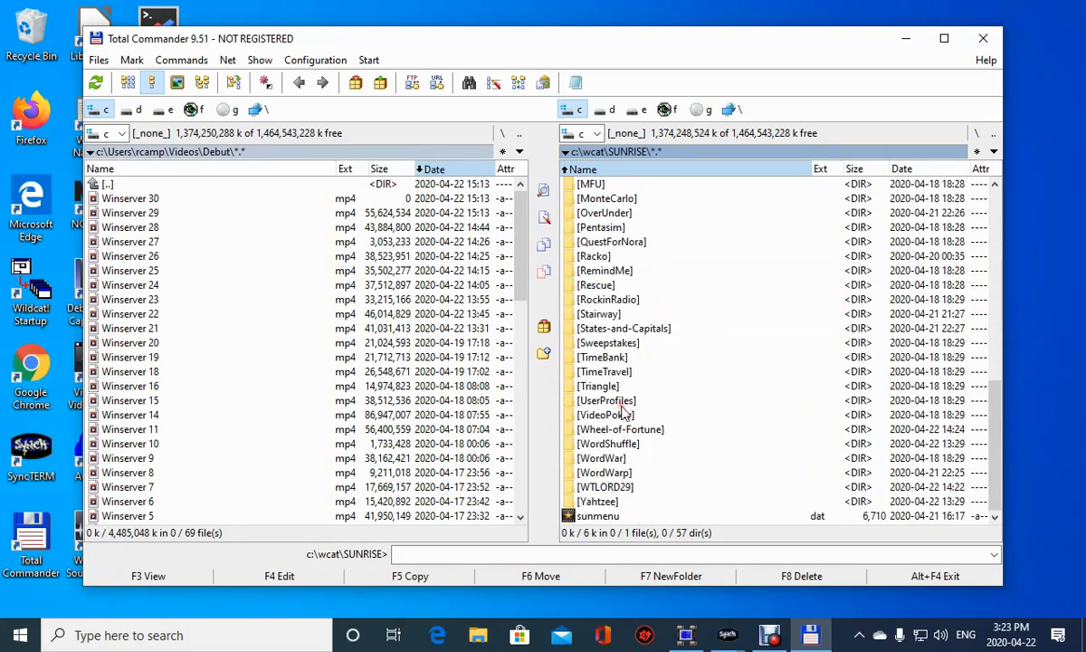
pyautogui.doubleClick(631, 301)
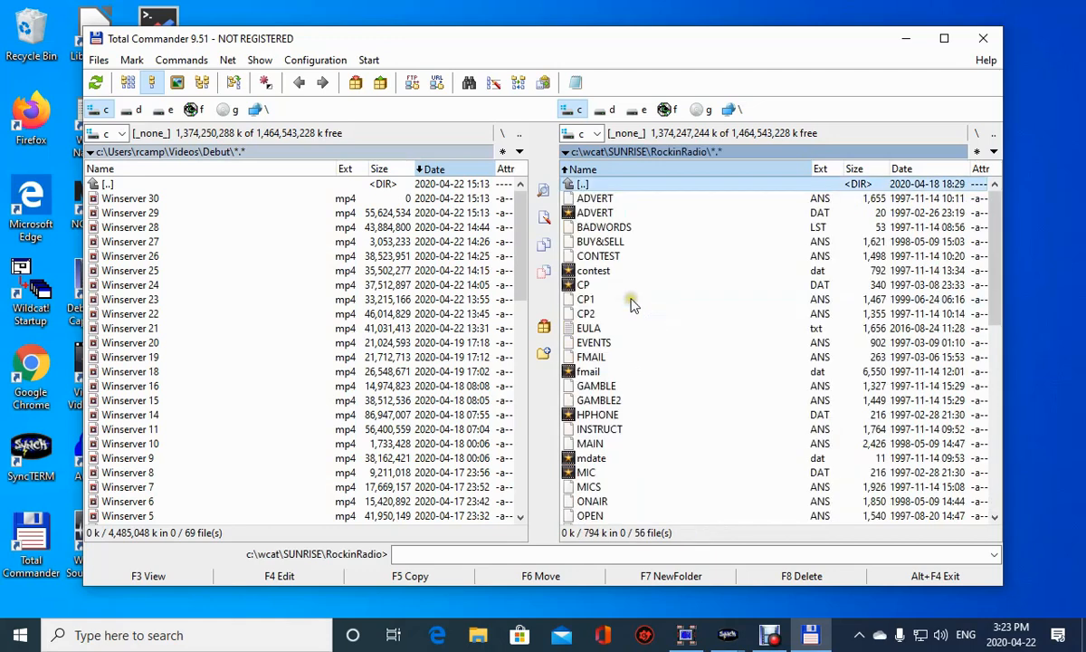
pyautogui.scroll(-10, 634, 306)
pyautogui.scroll(10, 634, 304)
pyautogui.scroll(-1, 772, 262)
pyautogui.scroll(-4, 773, 262)
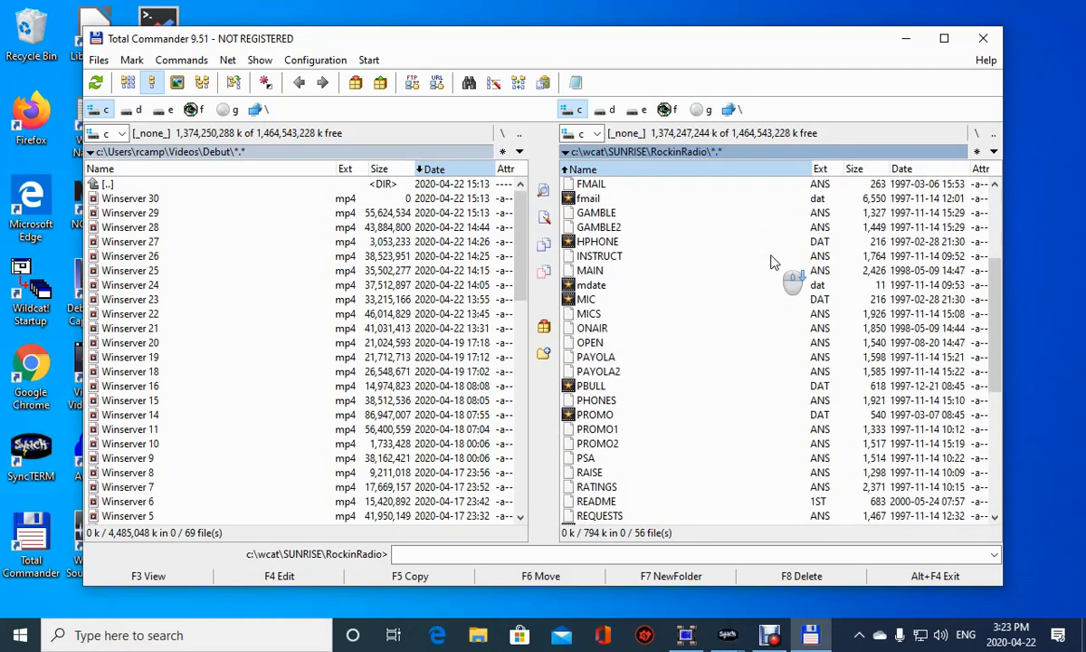
pyautogui.scroll(-3, 772, 262)
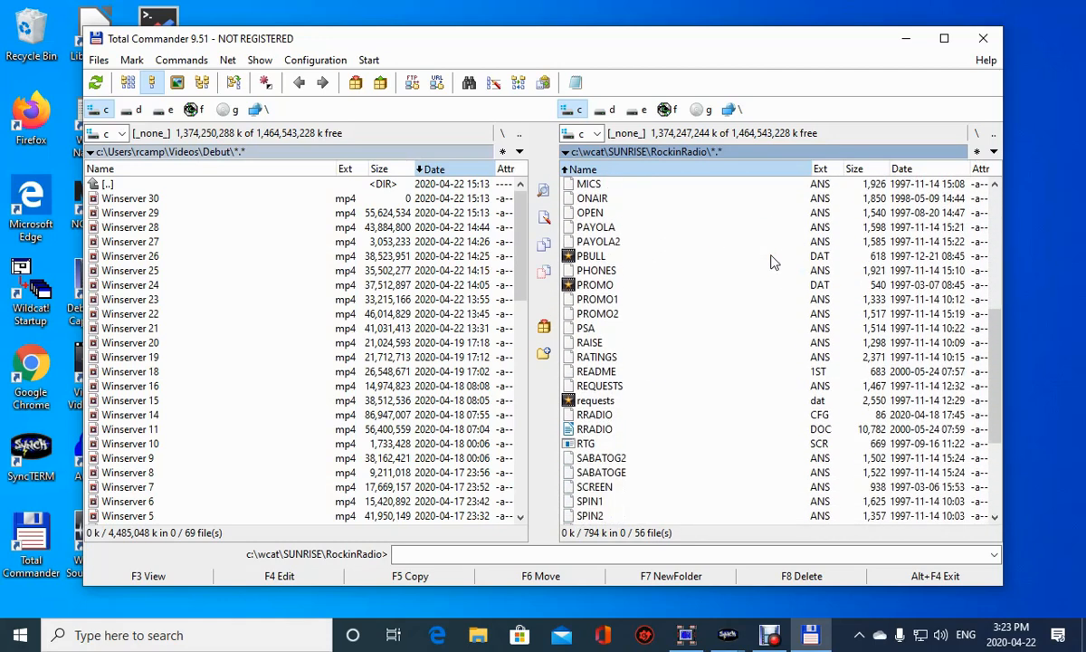
# View the contents of RRADIO.CFG in the built-in file viewer, and close both the viewer and the file manager.
pyautogui.click(598, 415)
pyautogui.doubleClick(597, 414)
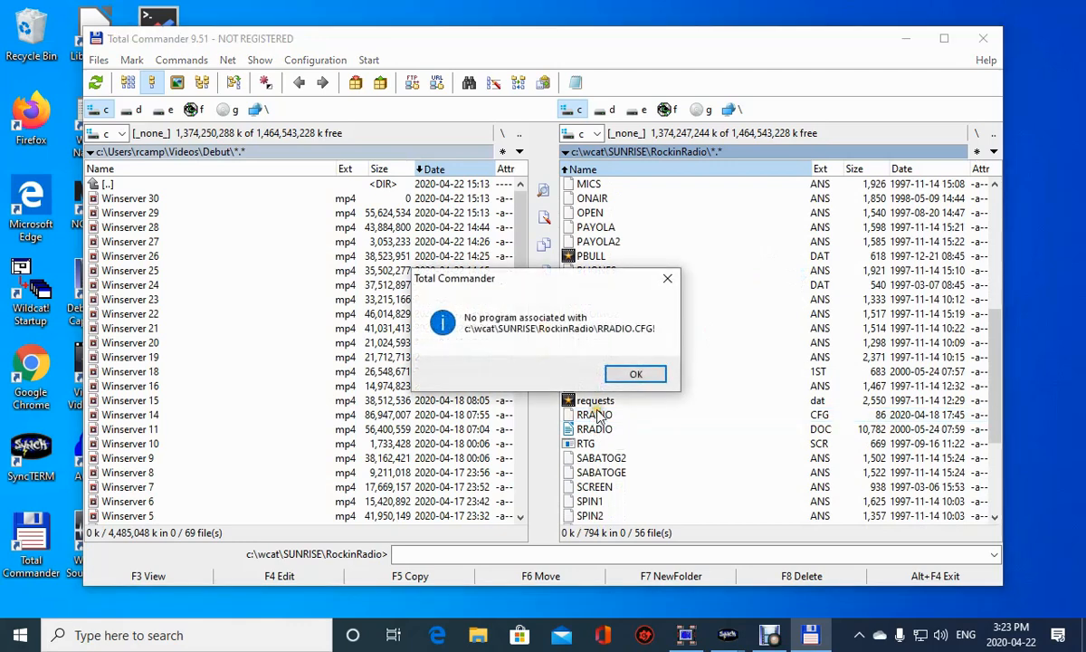
pyautogui.click(633, 375)
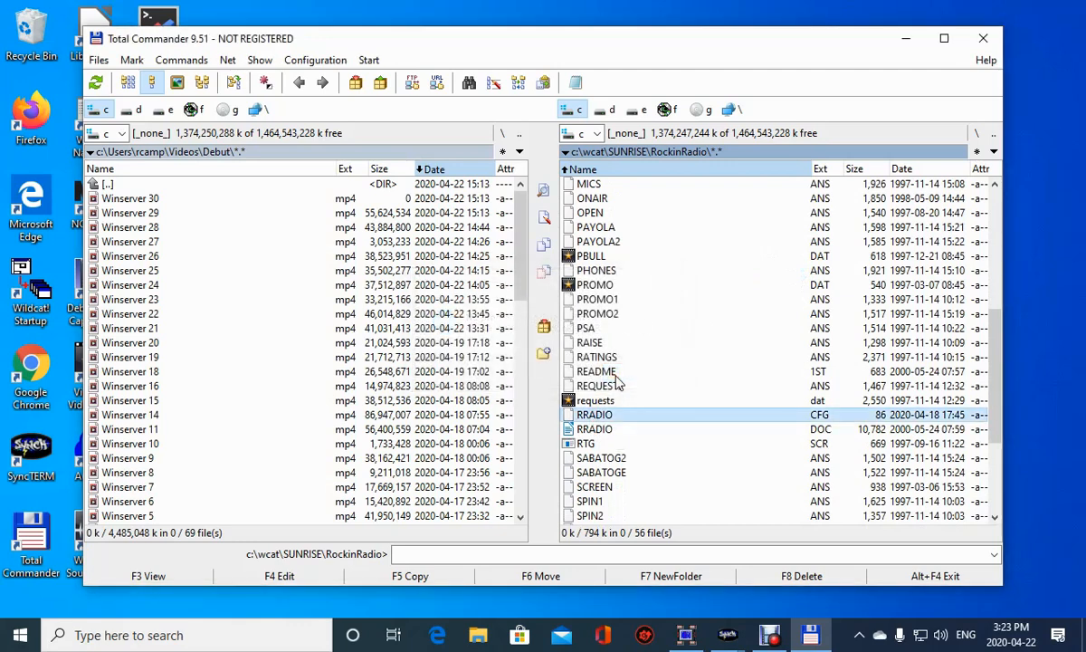
pyautogui.press('F3')
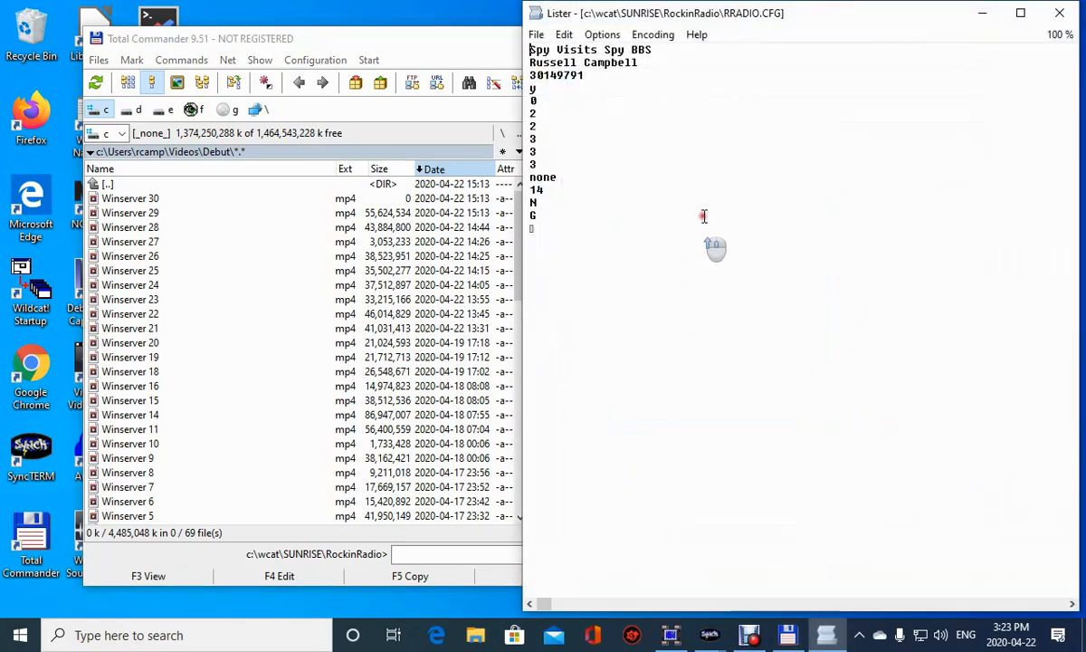
pyautogui.click(1051, 17)
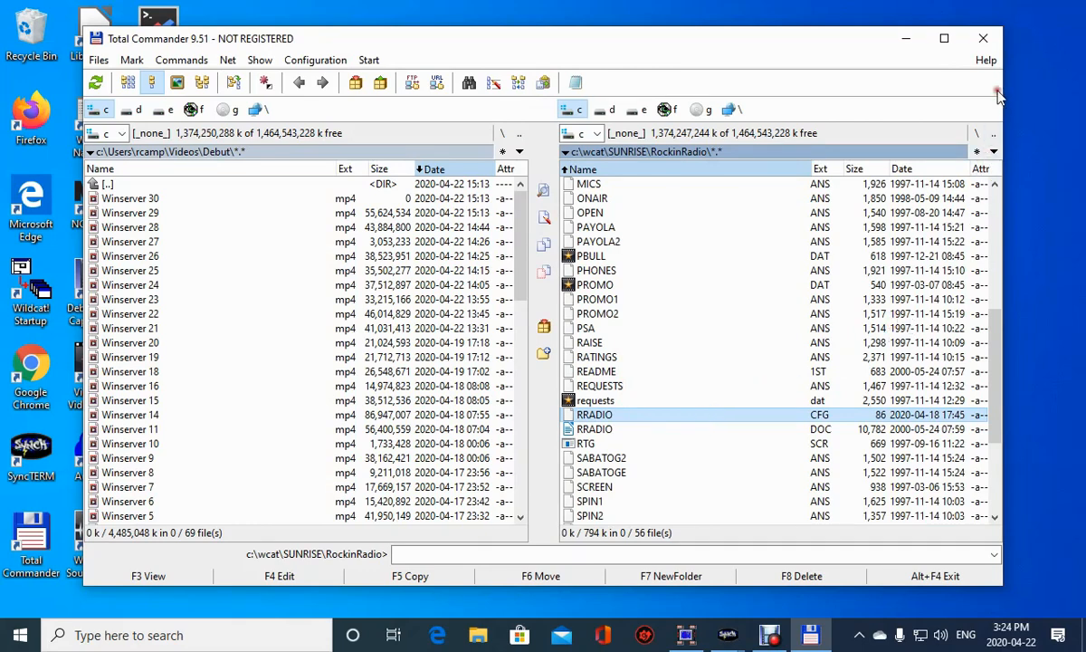
pyautogui.click(986, 52)
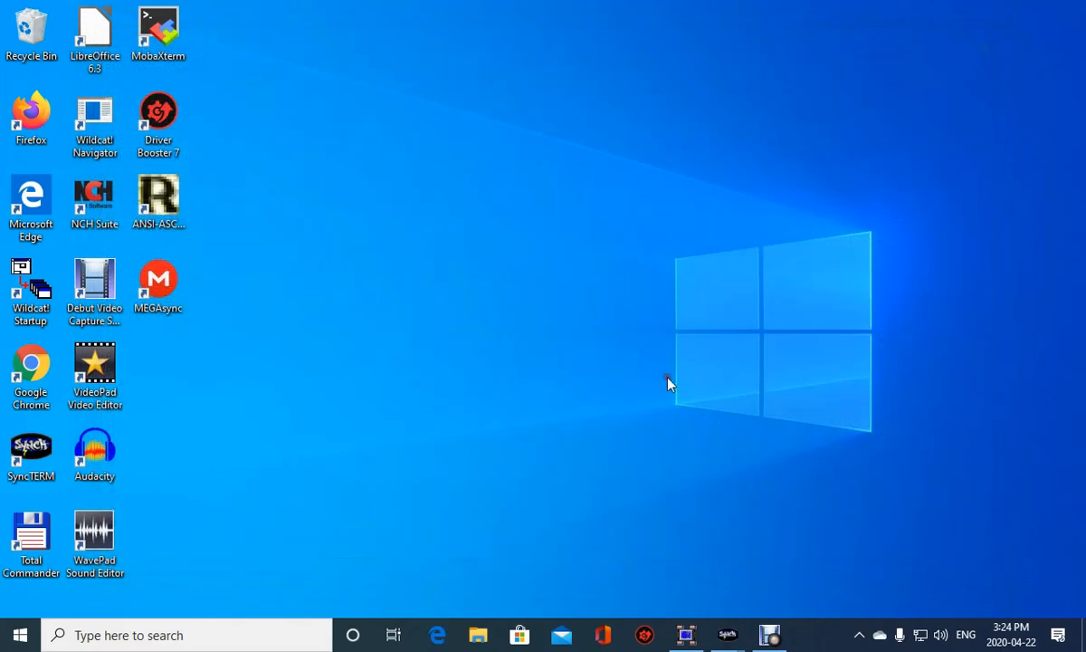
# Launch the Wildcat! Configuration Manager and open its Menus editor.
pyautogui.click(20, 635)
pyautogui.scroll(-4, 344, 540)
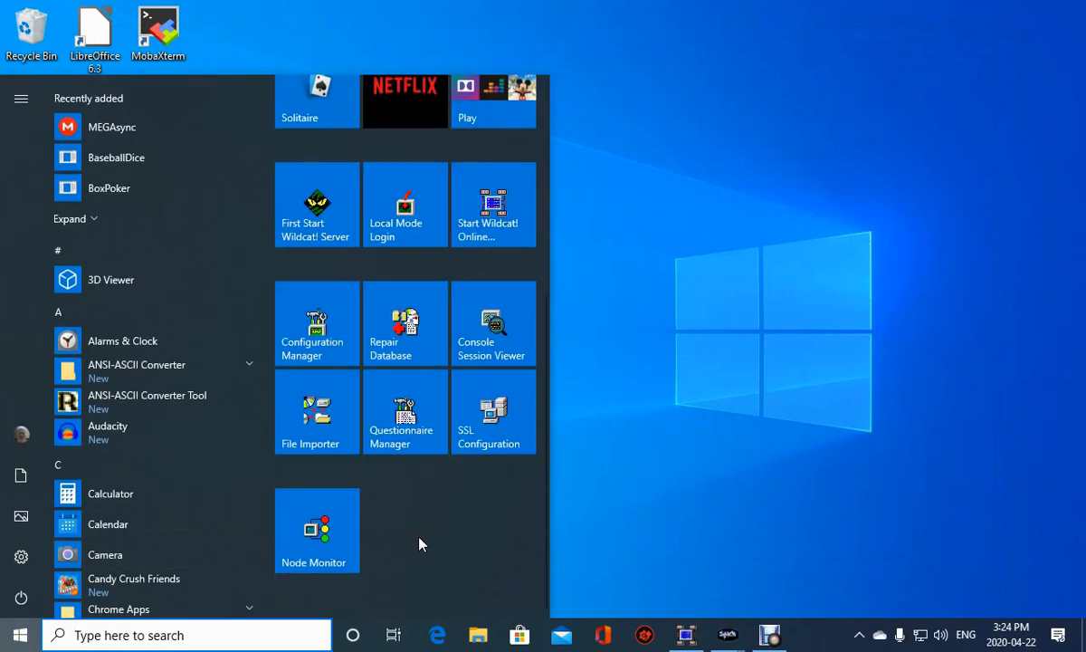
pyautogui.click(317, 326)
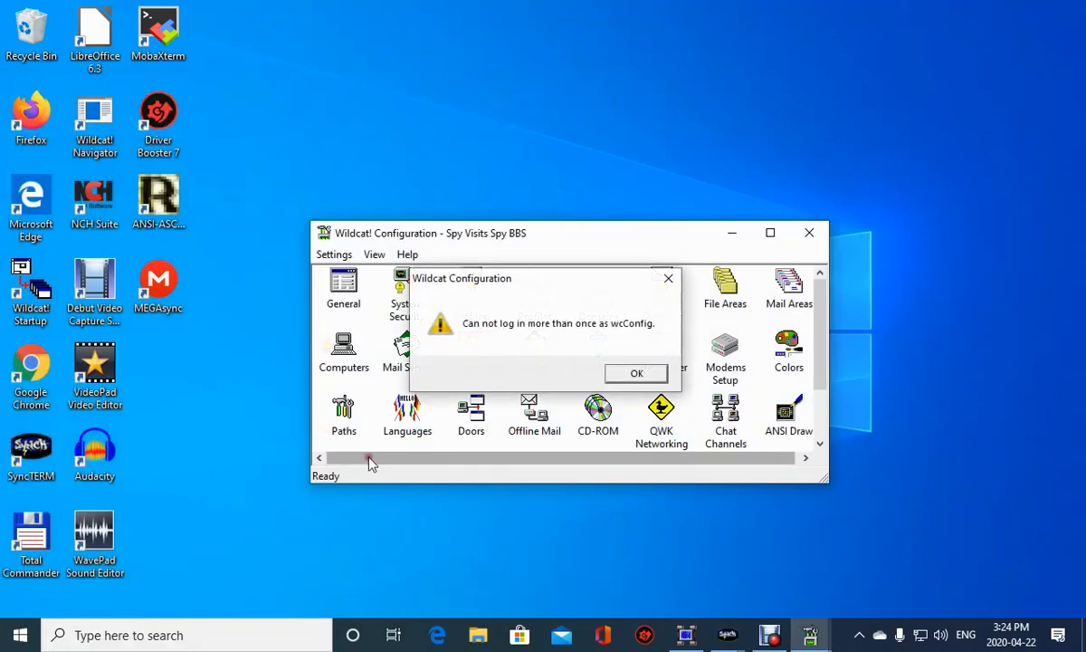
pyautogui.click(636, 373)
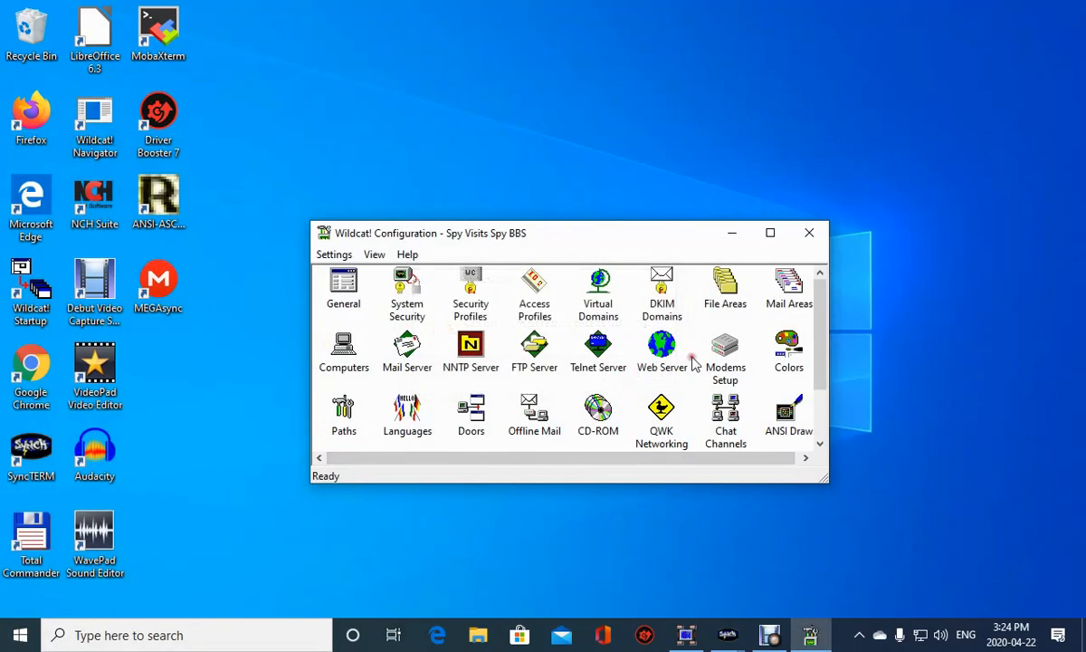
pyautogui.scroll(-1, 682, 371)
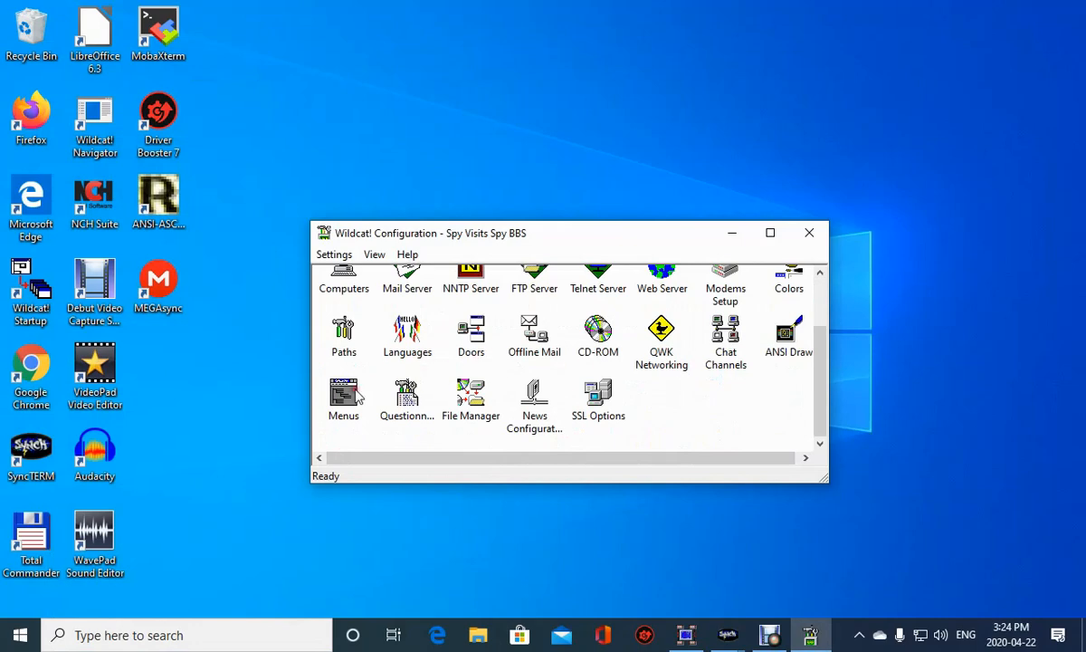
pyautogui.doubleClick(356, 396)
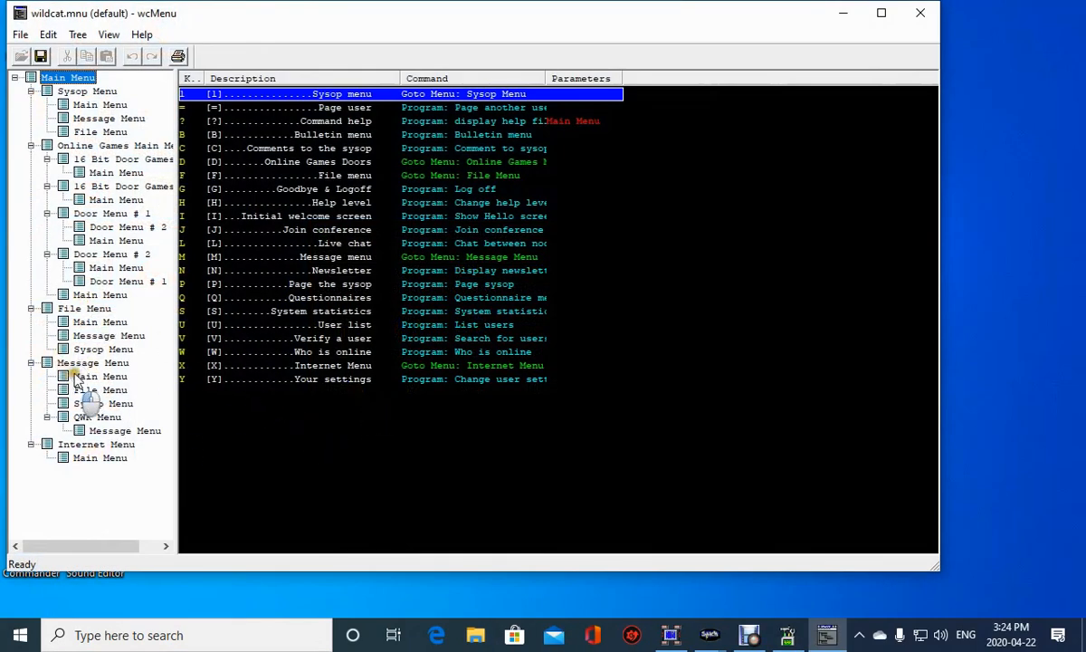
# Correct the Parameters path of the Rockin Radio item in Door Menu # 2 to c:\wcat\sunrise\rockinradio.
pyautogui.click(129, 230)
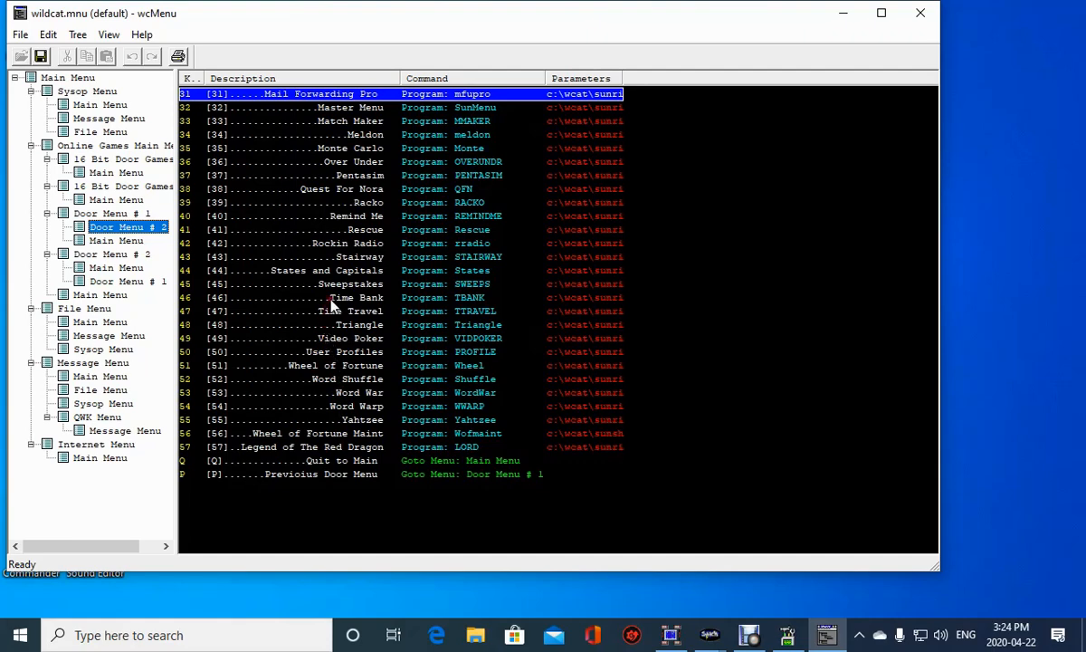
pyautogui.doubleClick(328, 242)
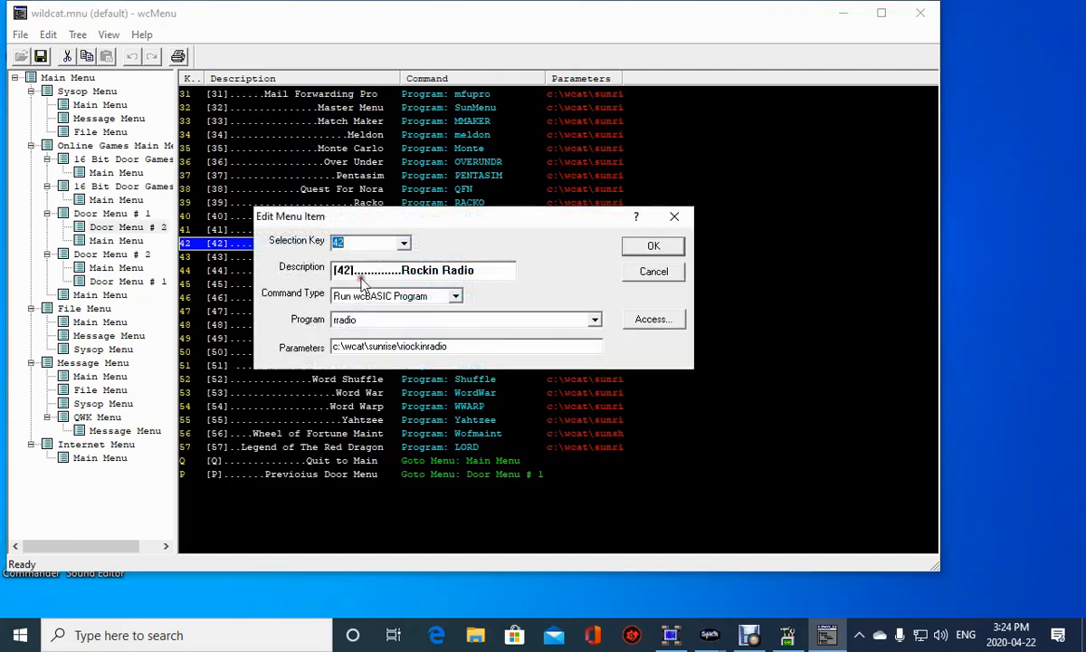
pyautogui.click(406, 349)
pyautogui.press('Delete')
pyautogui.press('Delete')
pyautogui.write('o')
pyautogui.press('BackSpace')
pyautogui.write('c')
# Check the Rockin Radio item's access profiles, accept the item, and close the menu editor with the changes saved.
pyautogui.click(650, 320)
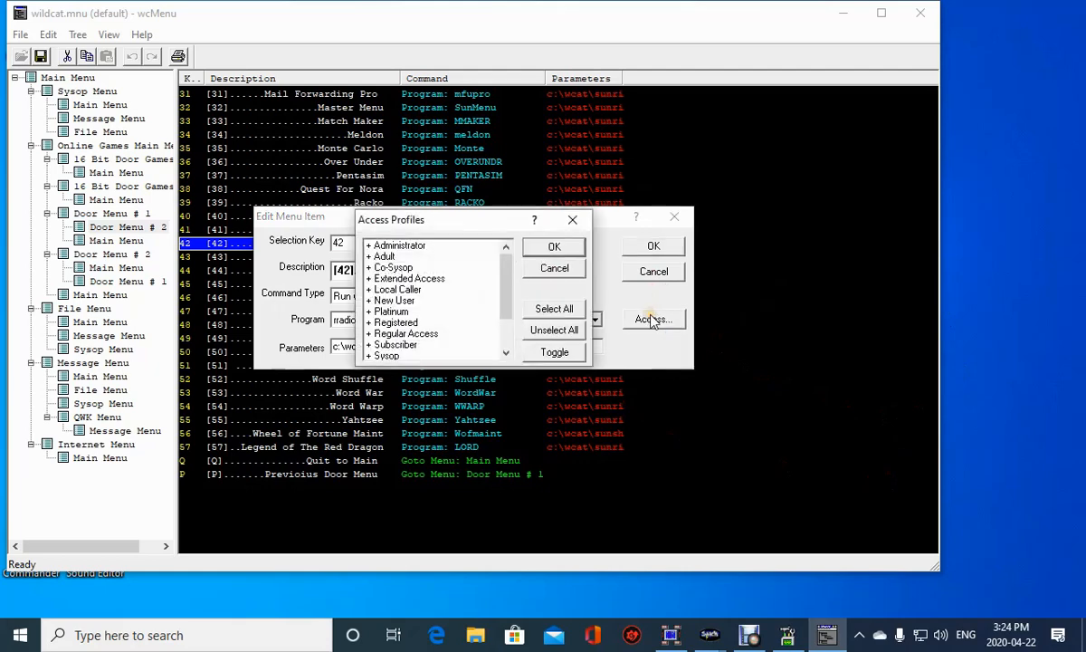
pyautogui.click(653, 245)
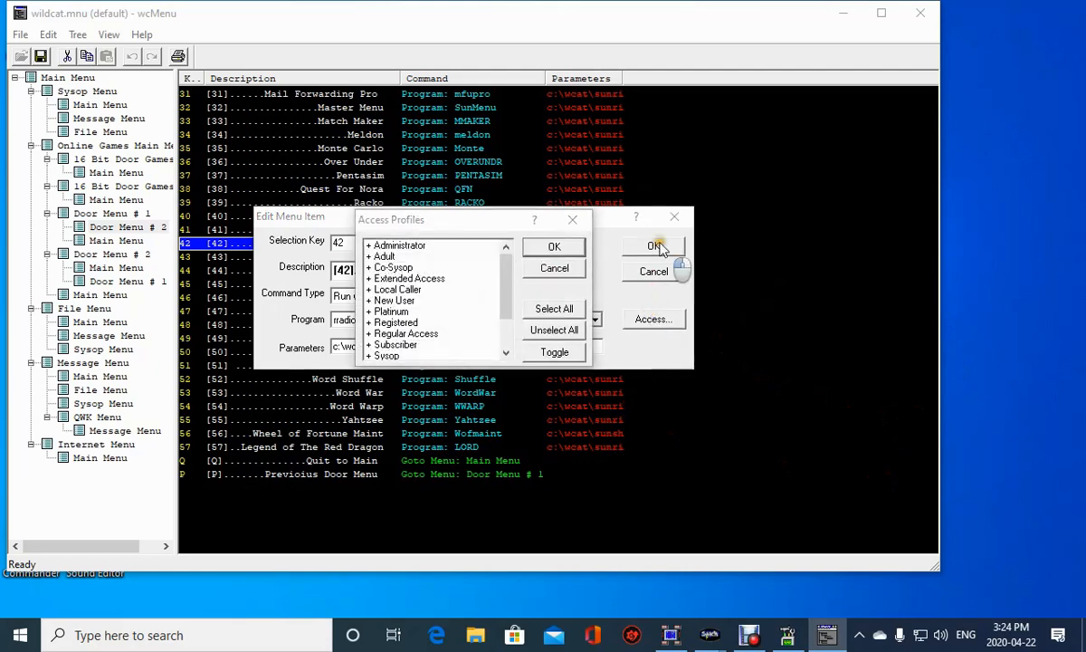
pyautogui.click(553, 248)
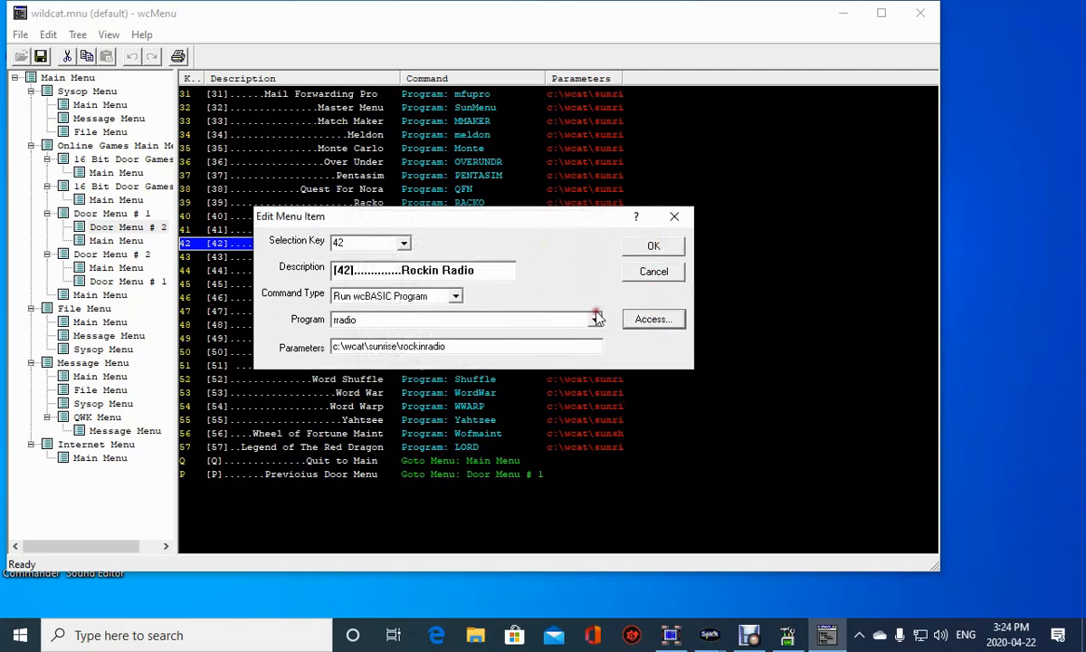
pyautogui.click(657, 247)
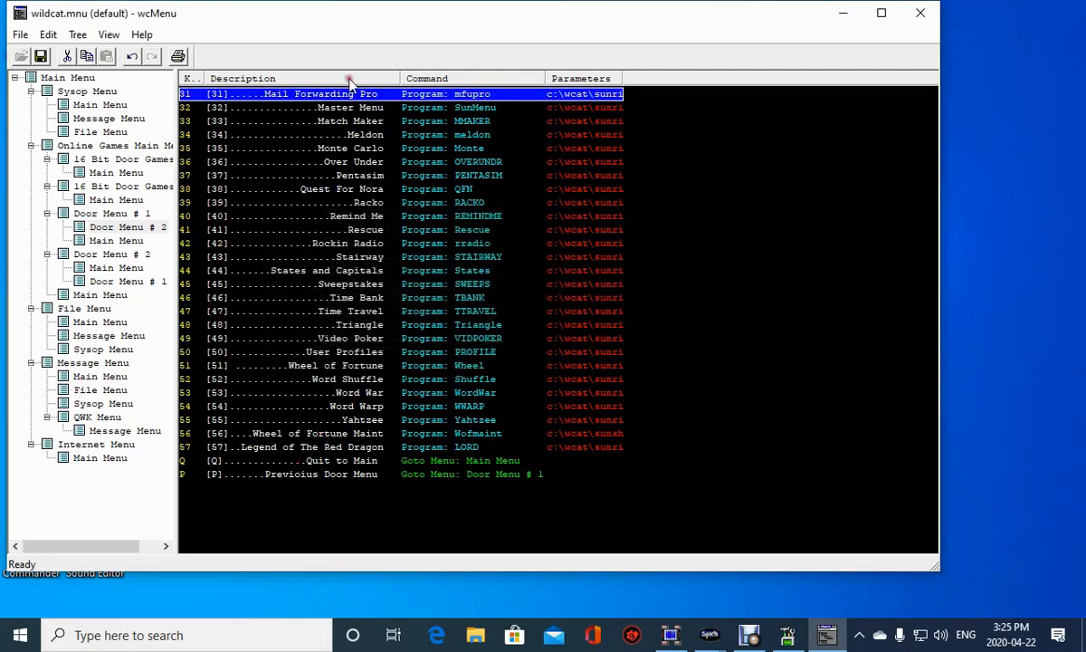
pyautogui.click(935, 16)
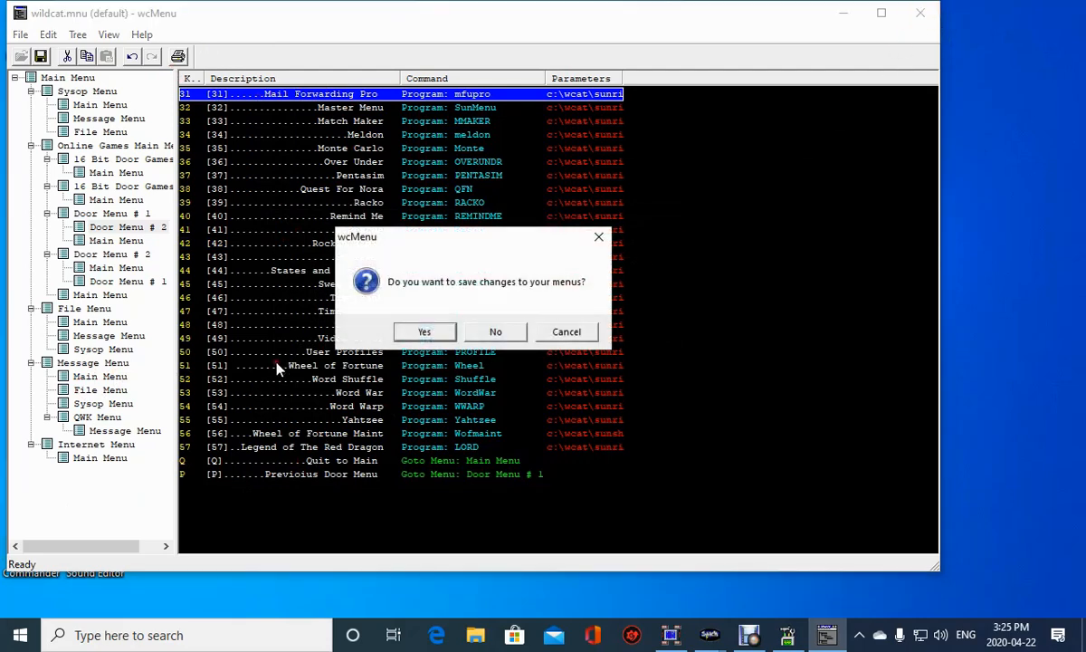
pyautogui.click(422, 331)
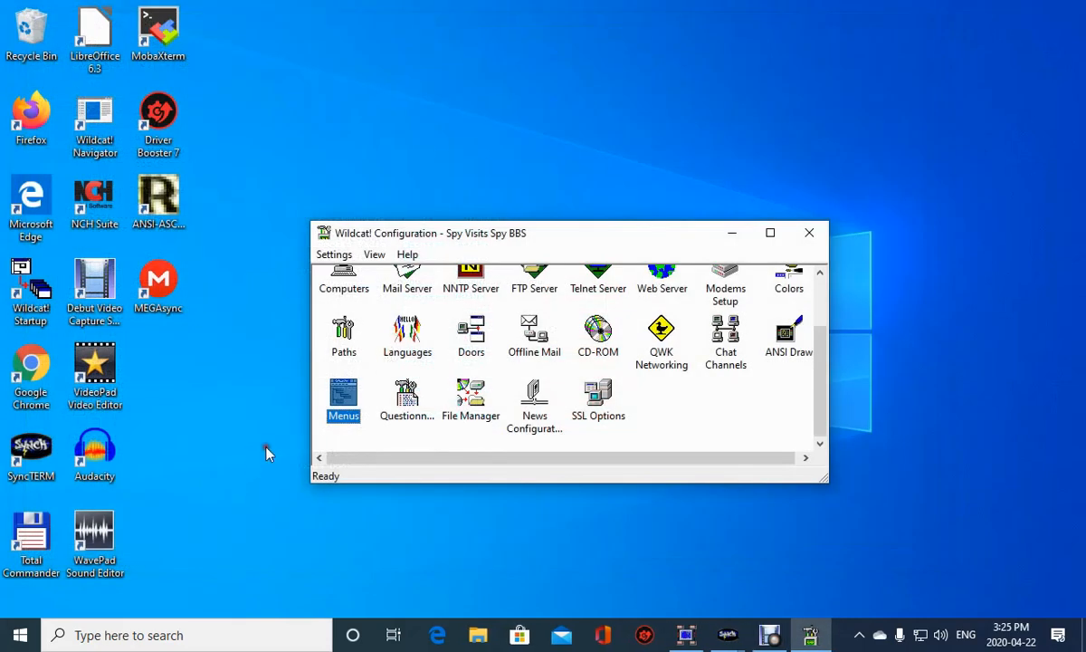
# Switch to the SyncTERM session at the BBS main menu, keep it from timing out, and enlarge its display.
pyautogui.click(722, 639)
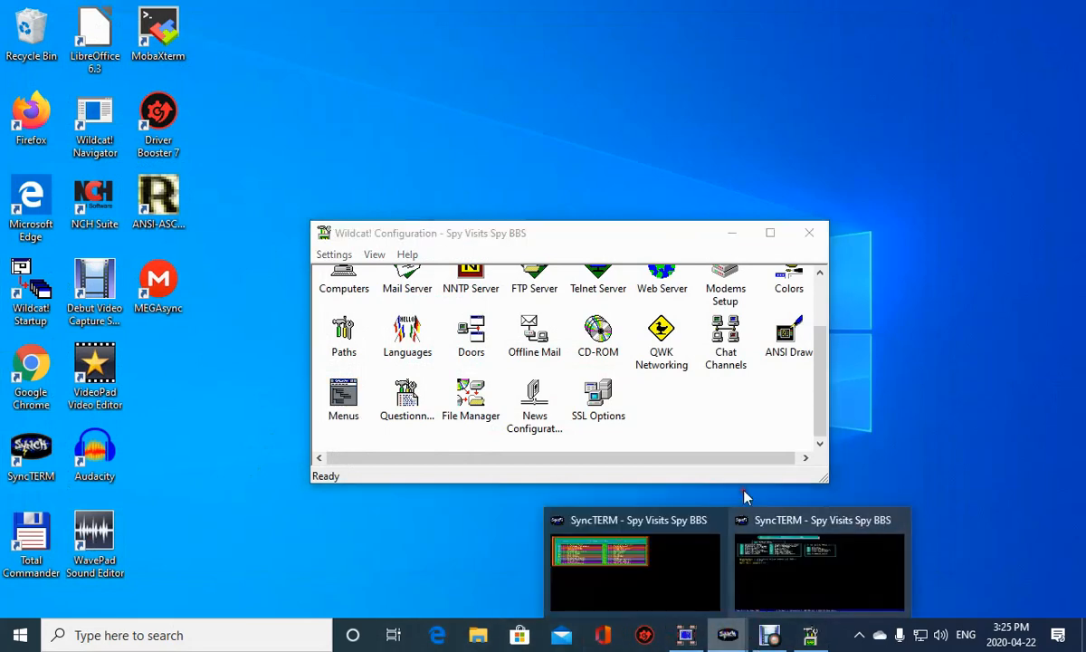
pyautogui.click(772, 593)
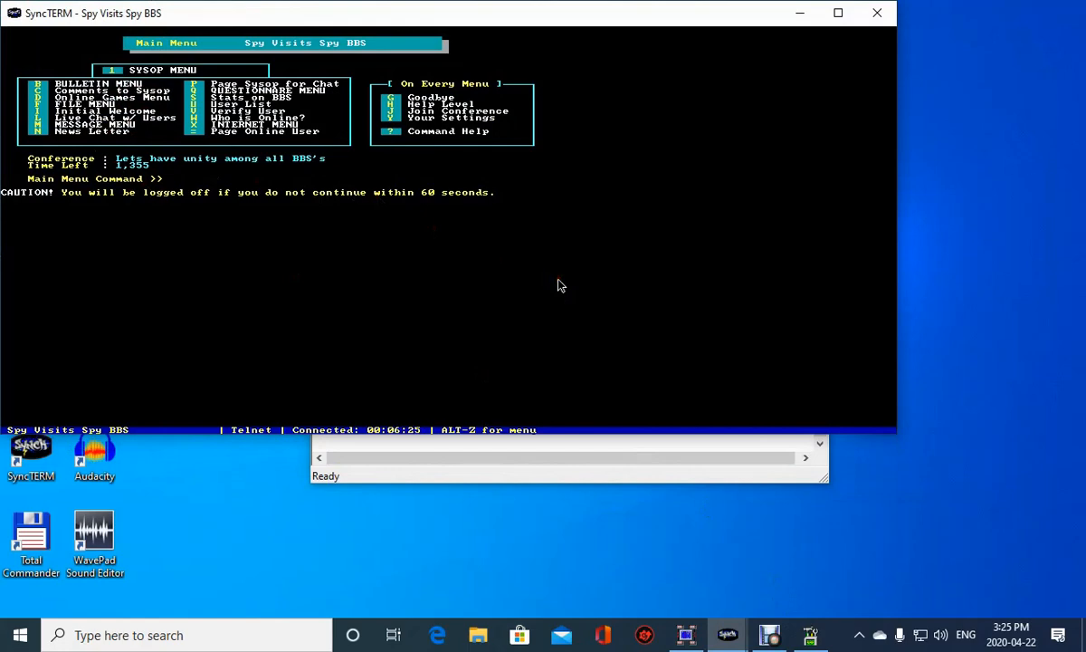
pyautogui.press('Return')
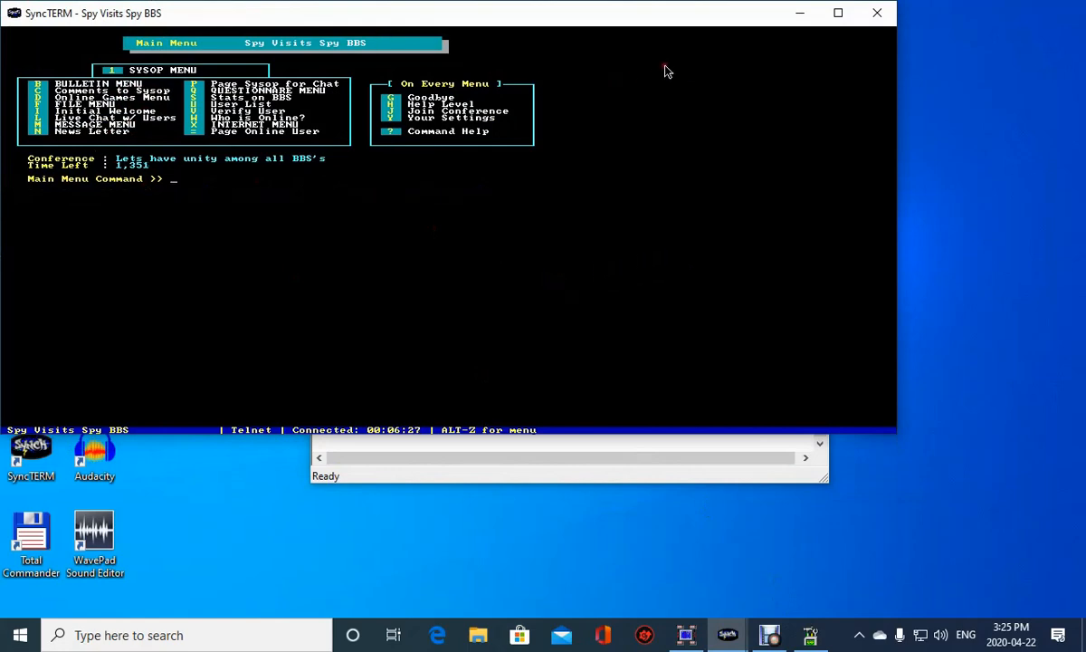
pyautogui.click(839, 13)
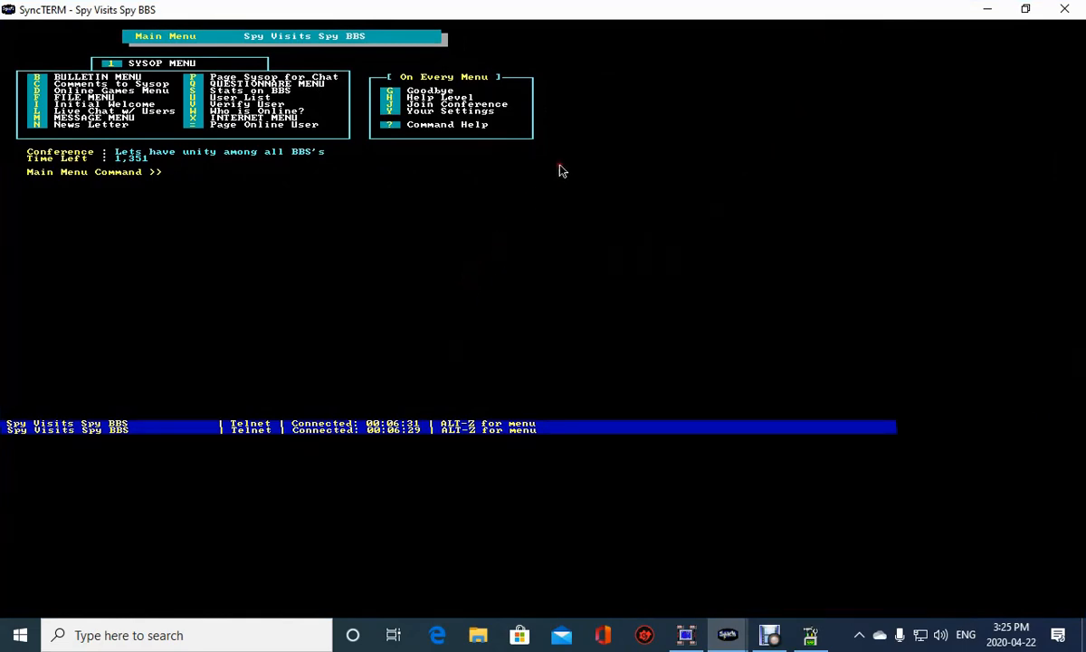
pyautogui.click(1026, 9)
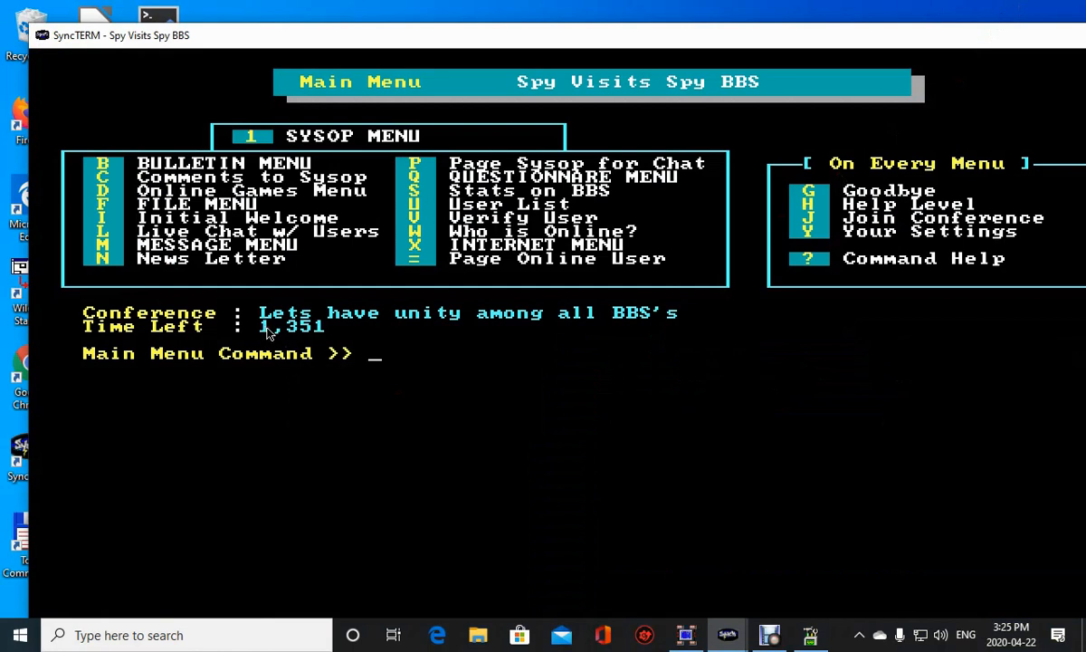
# Go to Winserver Page 2 of the online games menu and launch door 42, Rockin Radio.
pyautogui.press('d')
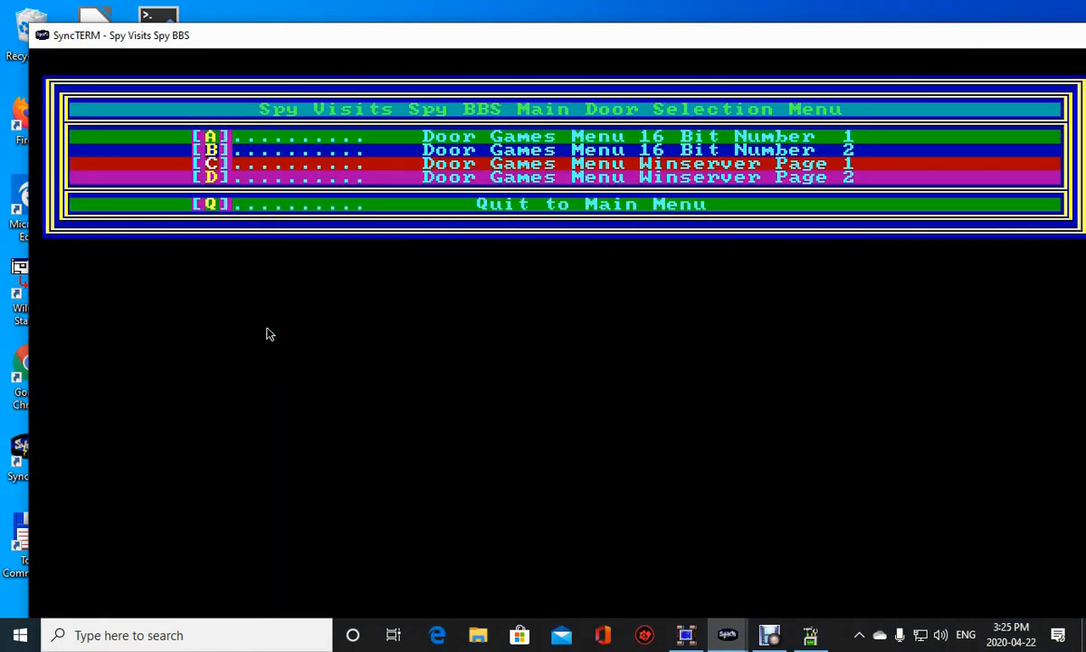
pyautogui.press('d')
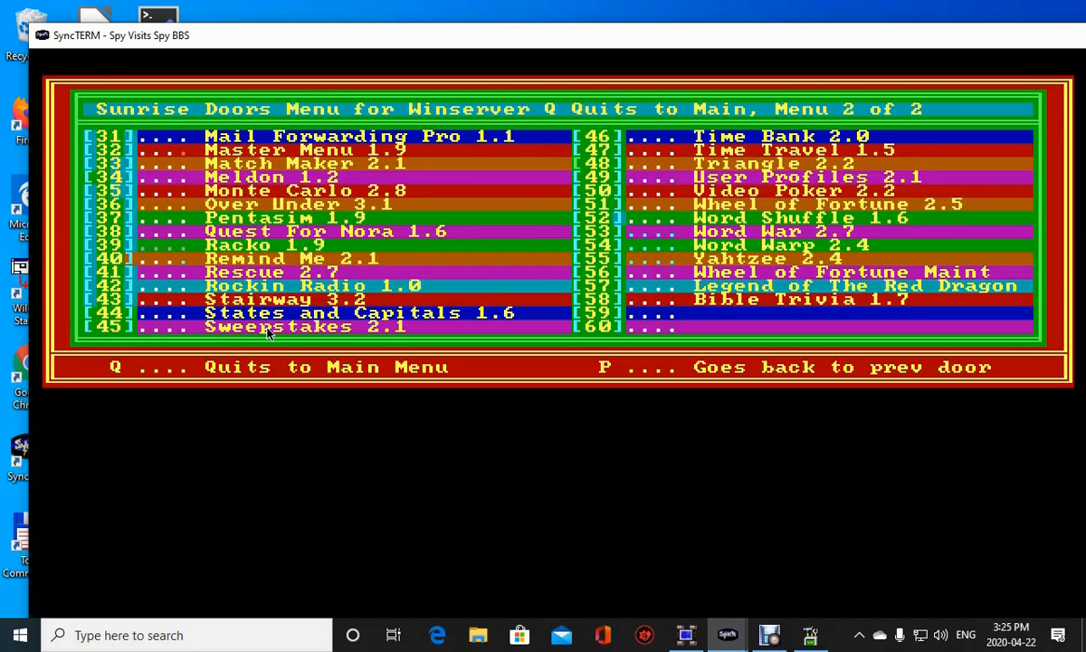
pyautogui.write('42')
pyautogui.press('Return')
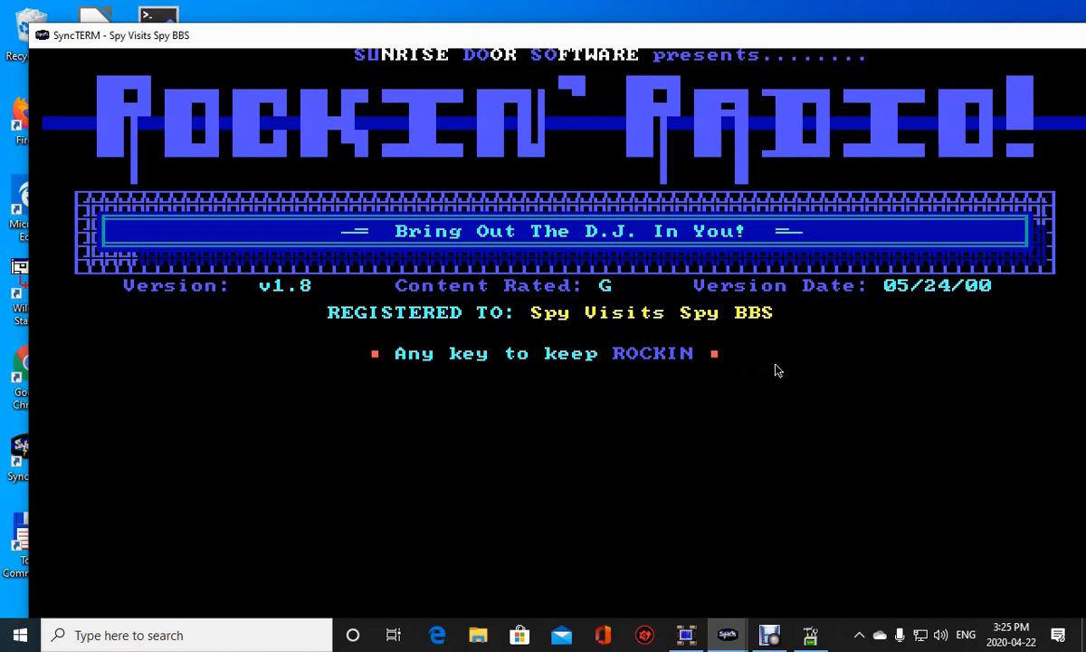
# Go past the Rockin Radio title screen and join as a new D.J. with the on-air name ROSCO.
pyautogui.press('Return')
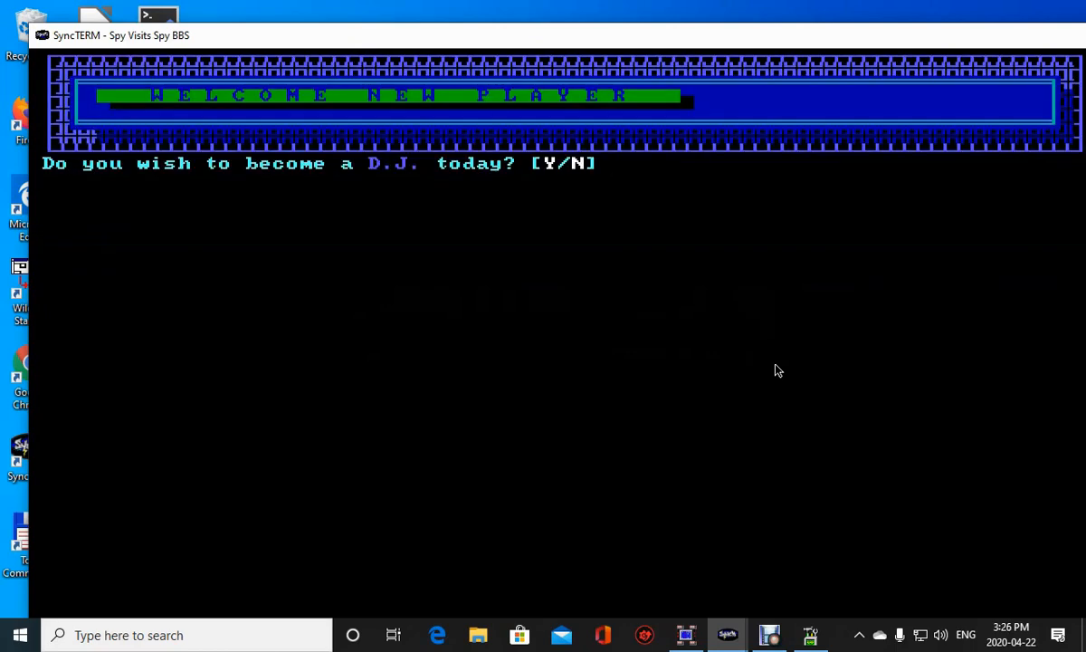
pyautogui.press('y')
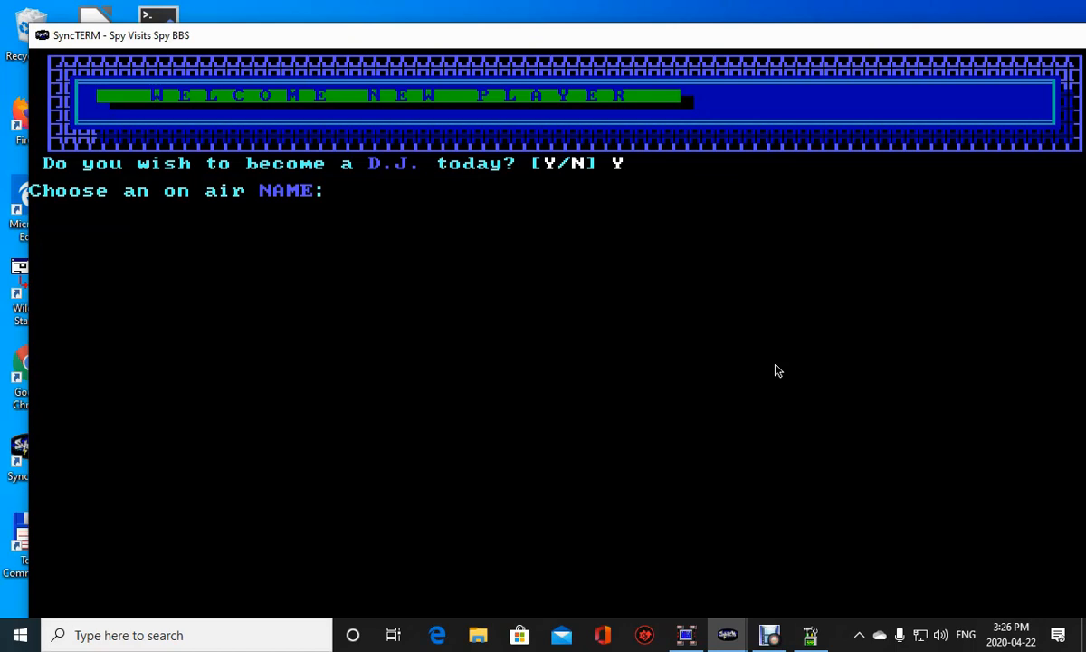
pyautogui.write('ROSCO')
pyautogui.press('Return')
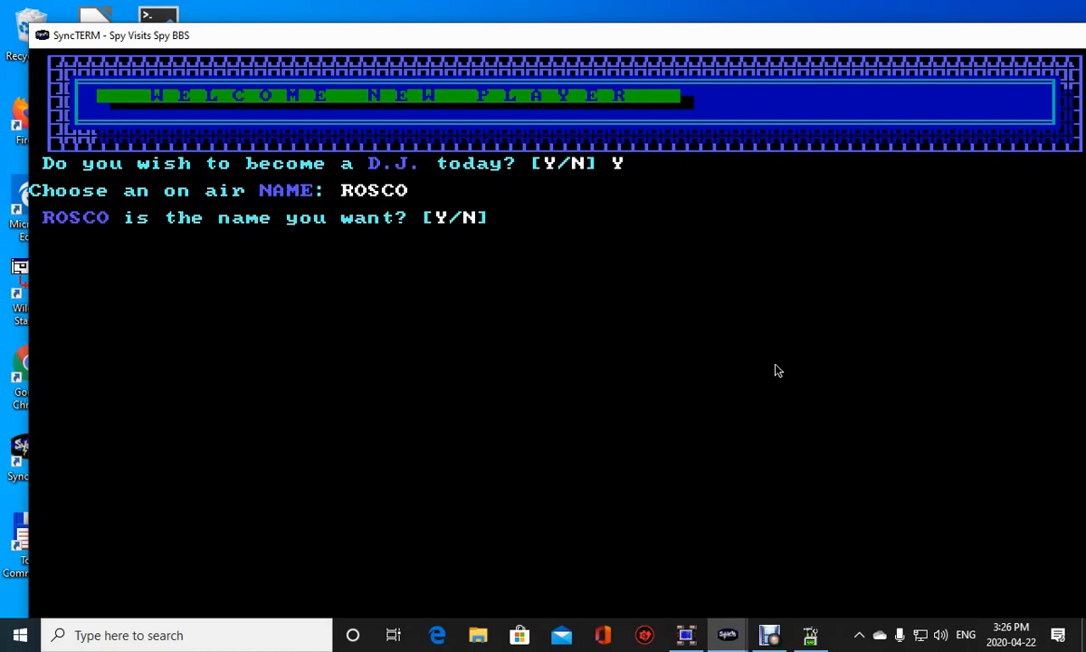
pyautogui.write('y')
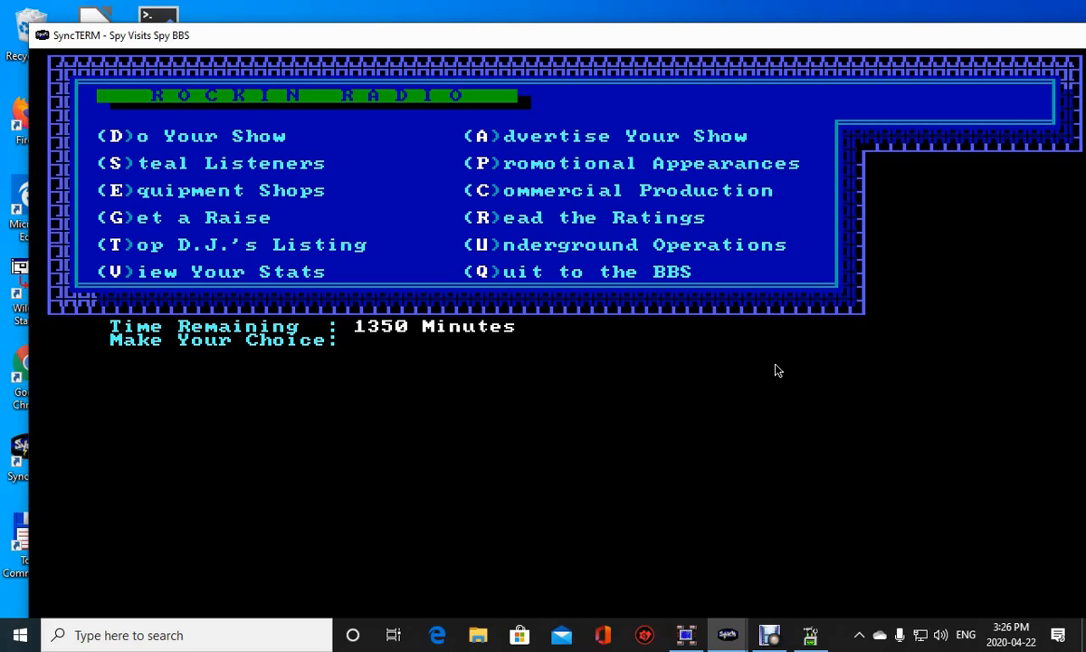
# Do a show playing requests Another Brick in the Wall and Let the Good Times Roll, wrap it up, and quit to the BBS.
pyautogui.press('d')
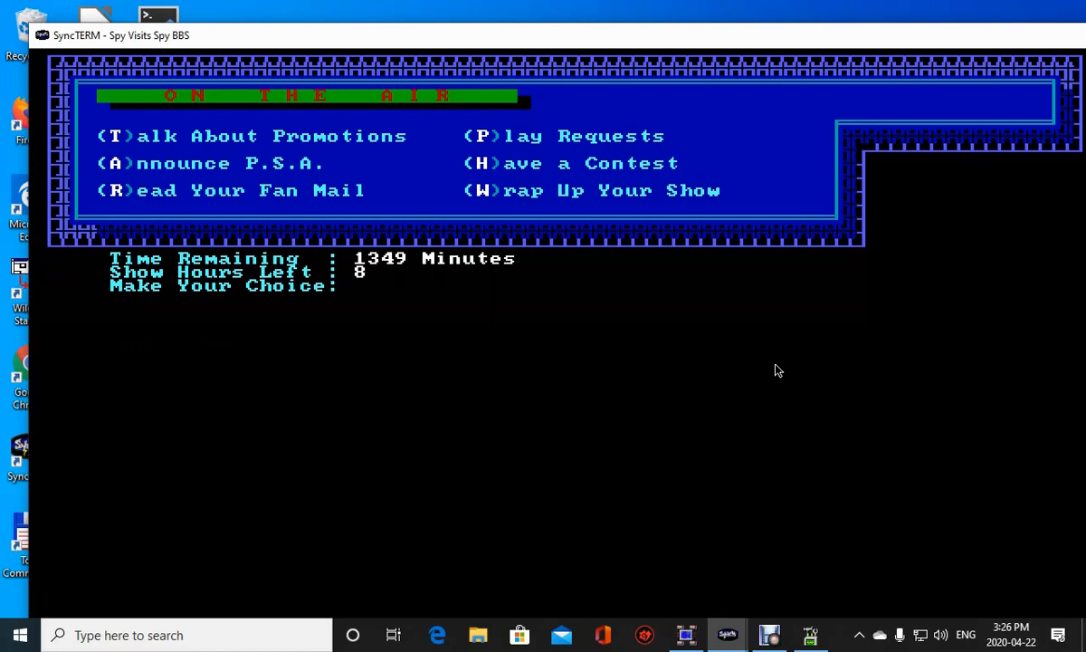
pyautogui.press('p')
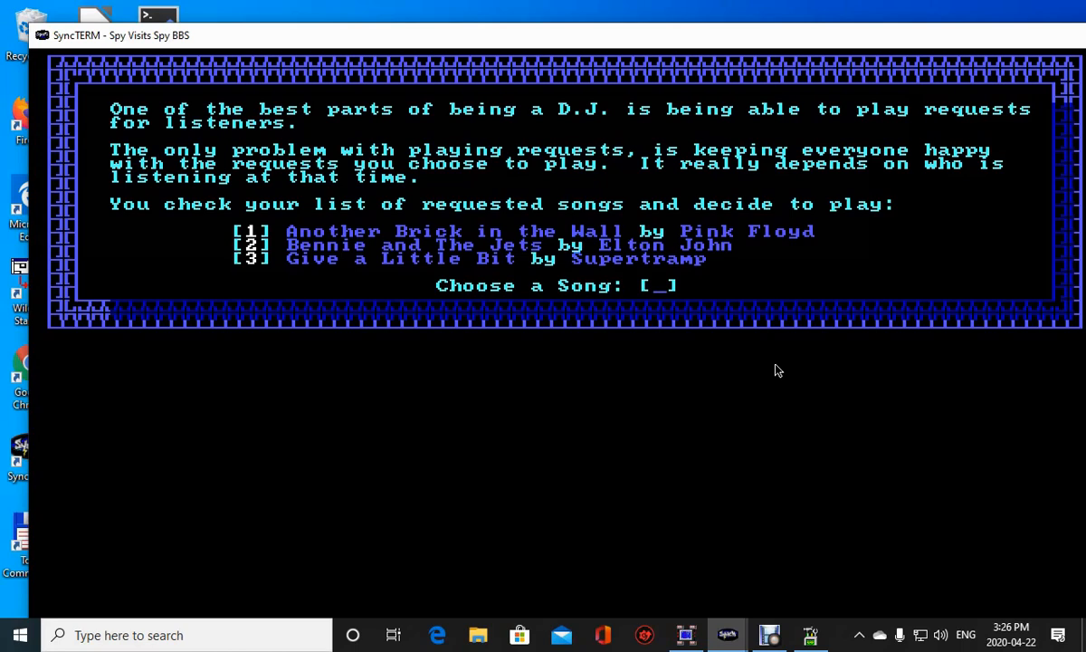
pyautogui.press('1')
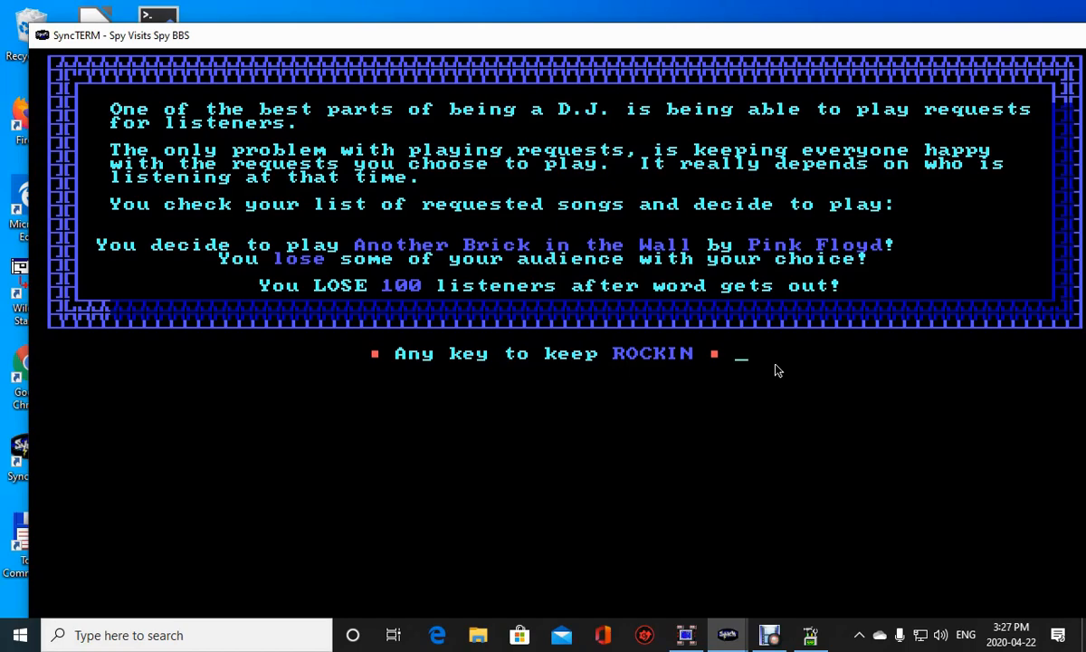
pyautogui.press('Return')
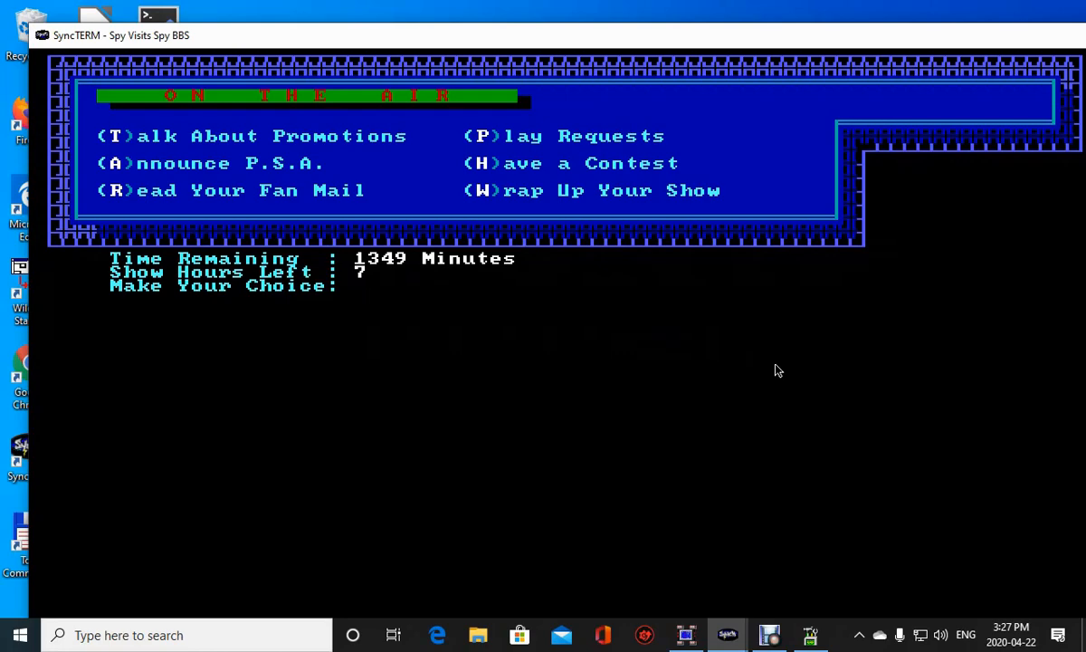
pyautogui.press('p')
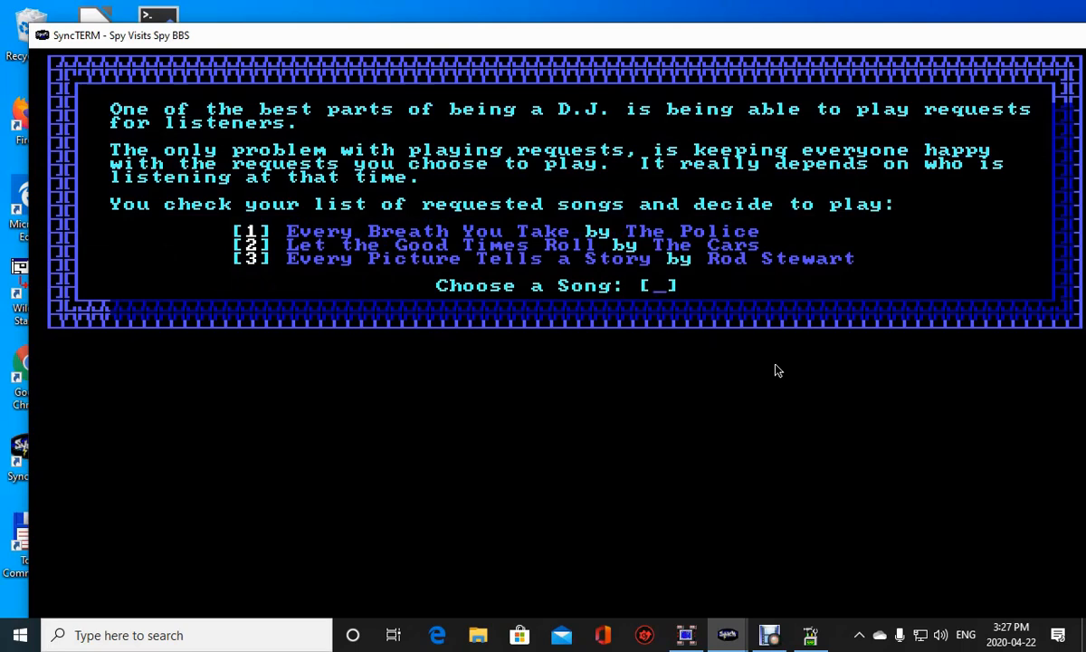
pyautogui.press('2')
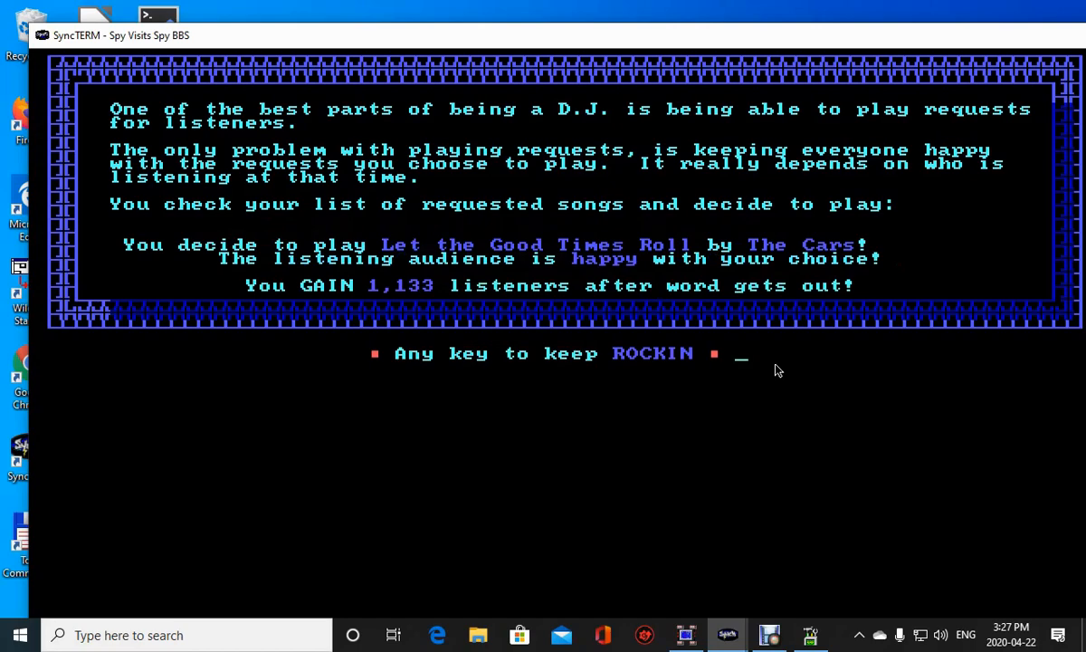
pyautogui.press('Return')
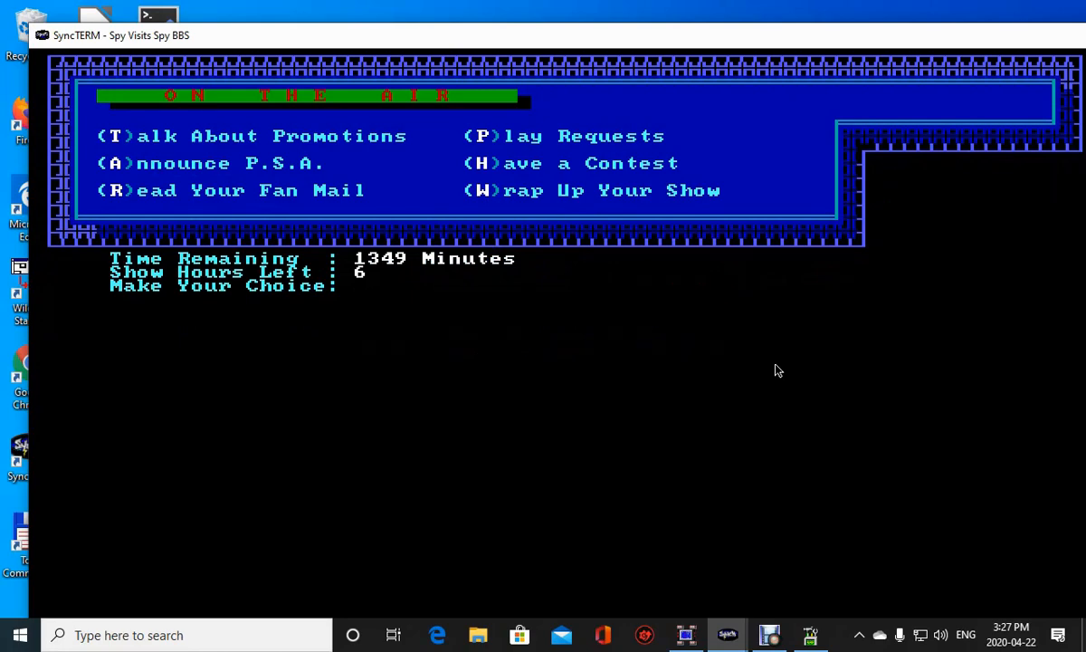
pyautogui.press('w')
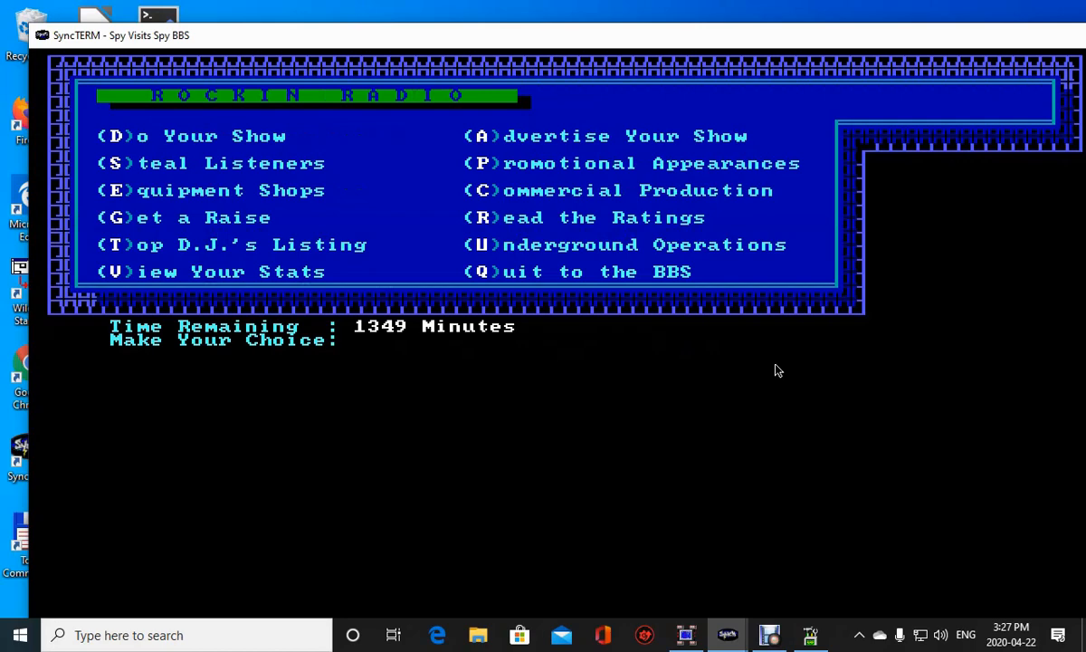
pyautogui.press('q')
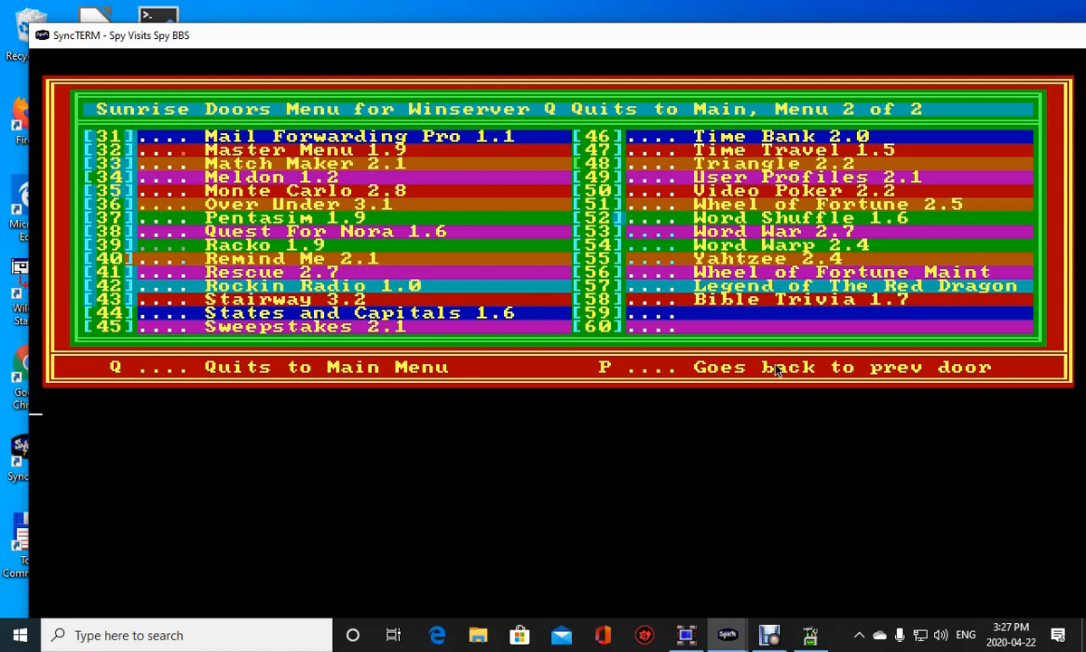
# Try to launch door 58, Bible Trivia, from the second doors menu, and return to the BBS main menu.
pyautogui.write('5')
pyautogui.write('8')
pyautogui.press('BackSpace')
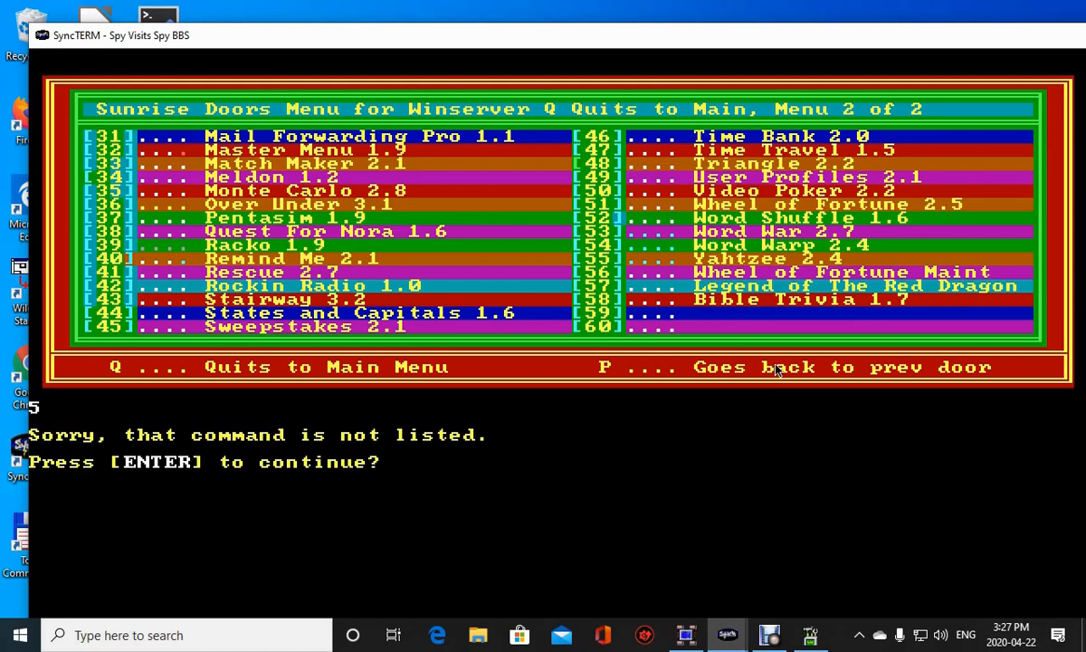
pyautogui.write('58')
pyautogui.press('Return')
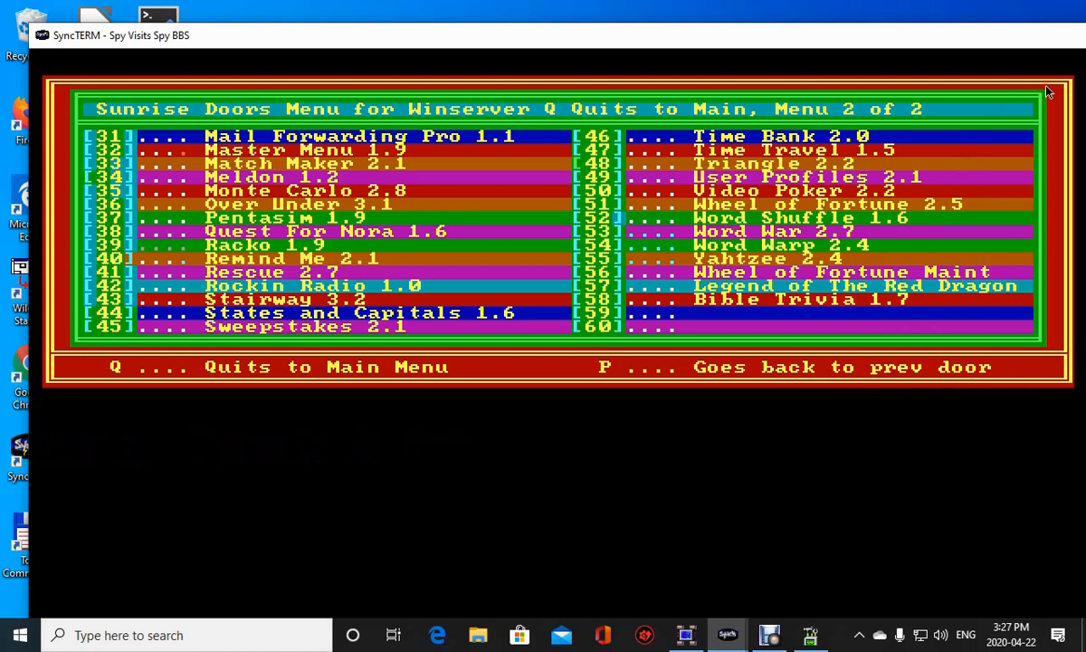
pyautogui.write('q')
pyautogui.press('Return')
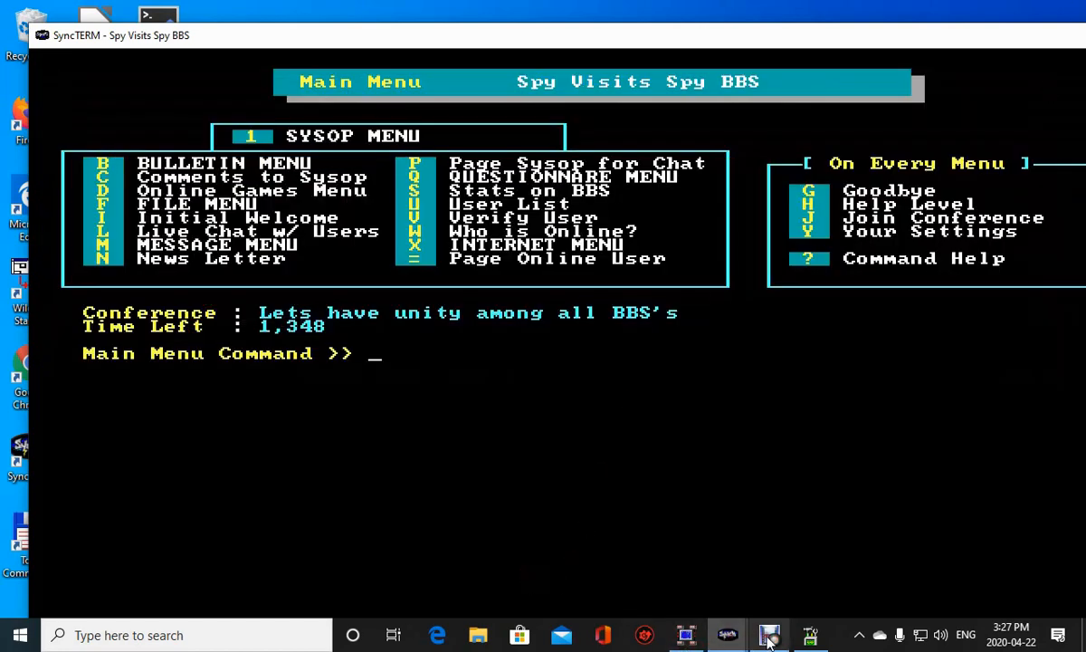
# Switch to Wildcat! Configuration, open the menu editor, and display the items of Door Menu # 2 without editing the menu's properties.
pyautogui.click(810, 636)
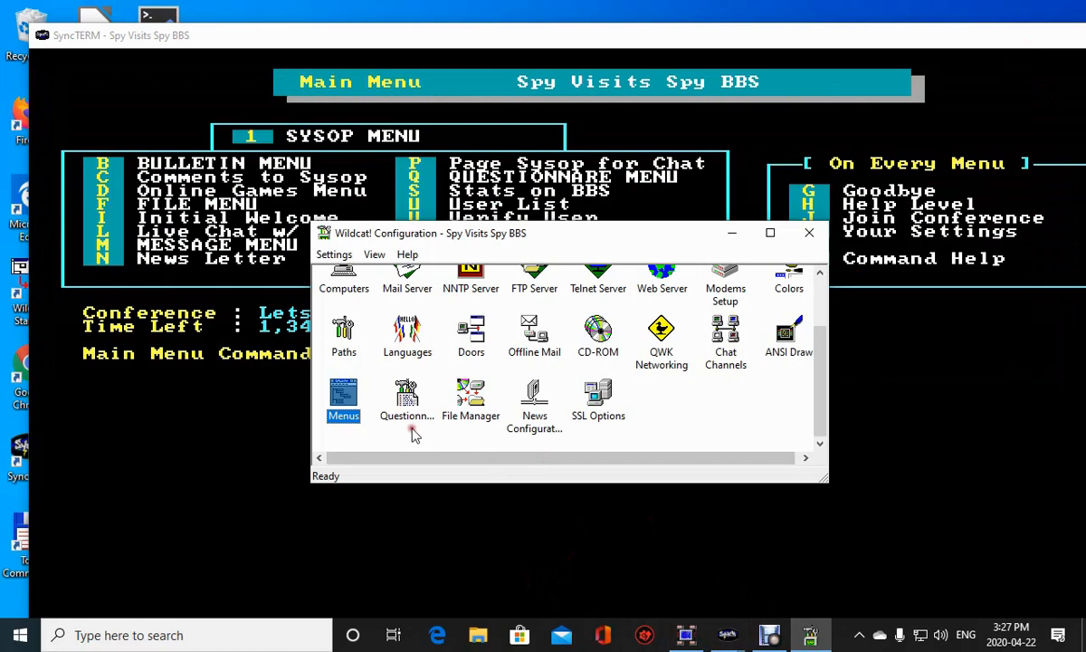
pyautogui.click(365, 399)
pyautogui.doubleClick(347, 401)
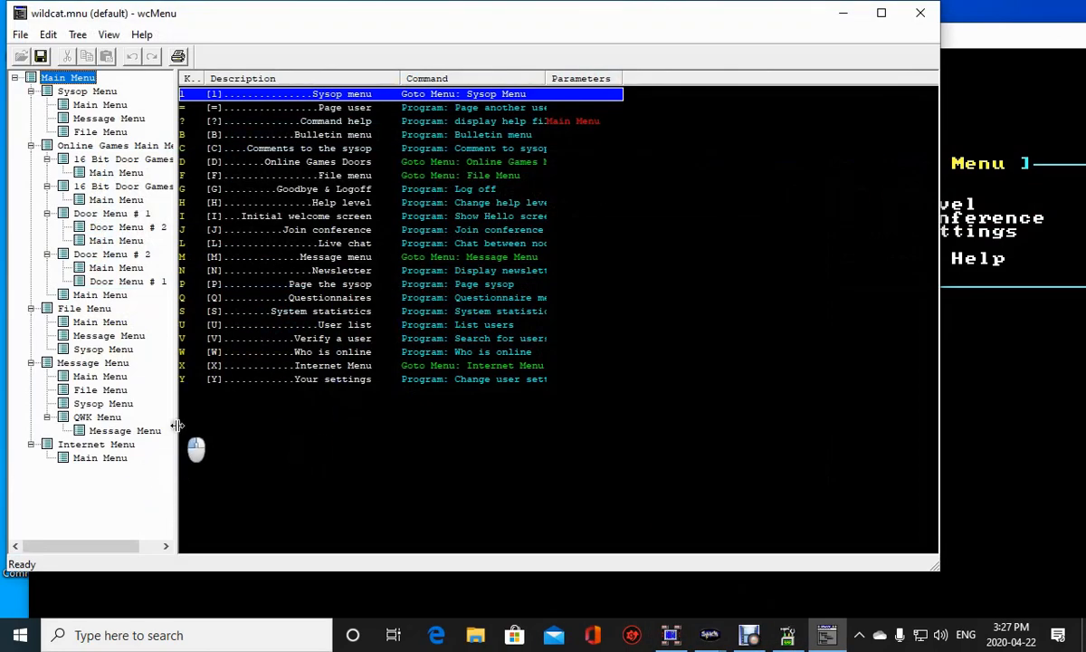
pyautogui.doubleClick(155, 229)
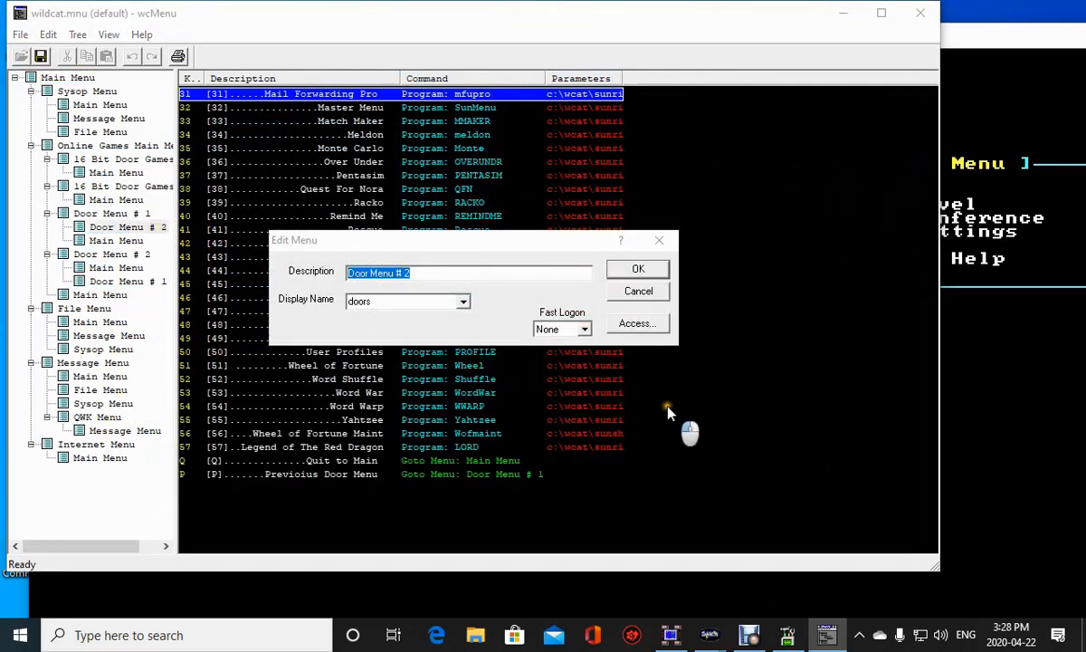
pyautogui.click(653, 297)
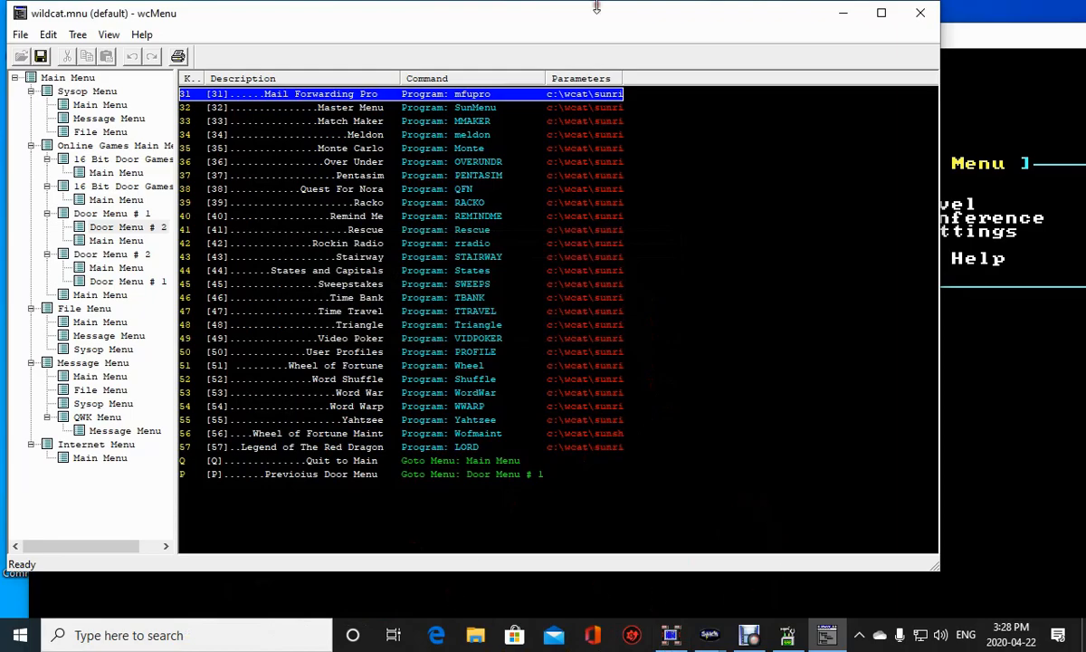
# Clear space on the desktop, start Total Commander, and go to the c:\wcat\SUNRISE\Btrivia16 folder.
pyautogui.moveTo(588, 25); pyautogui.dragTo(798, 160)
pyautogui.moveTo(572, 38); pyautogui.dragTo(680, 72)
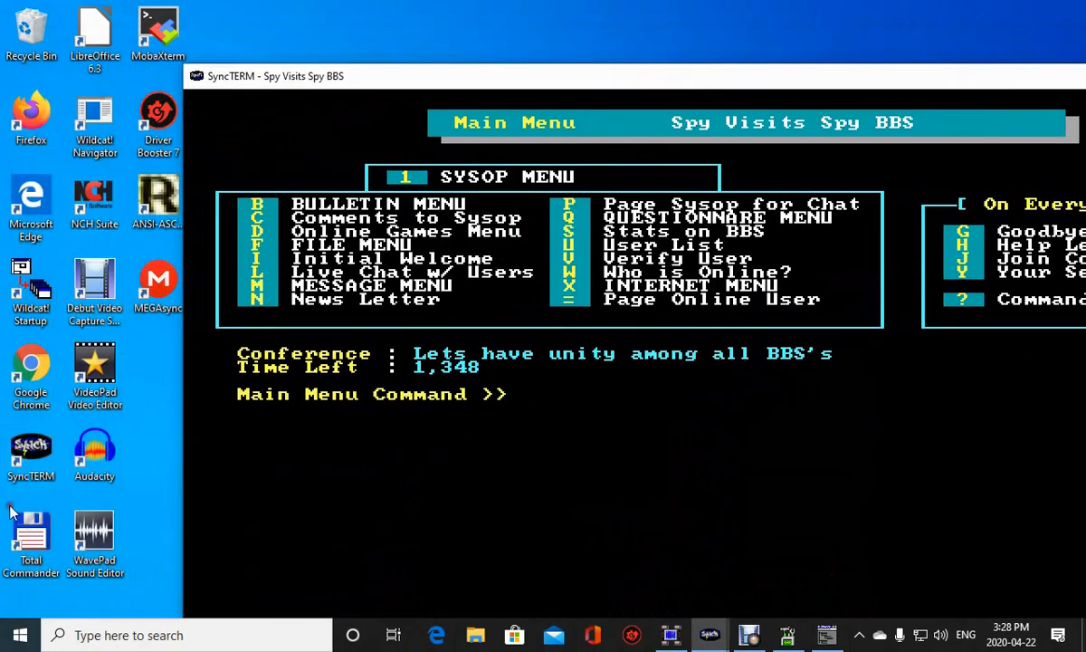
pyautogui.click(15, 543)
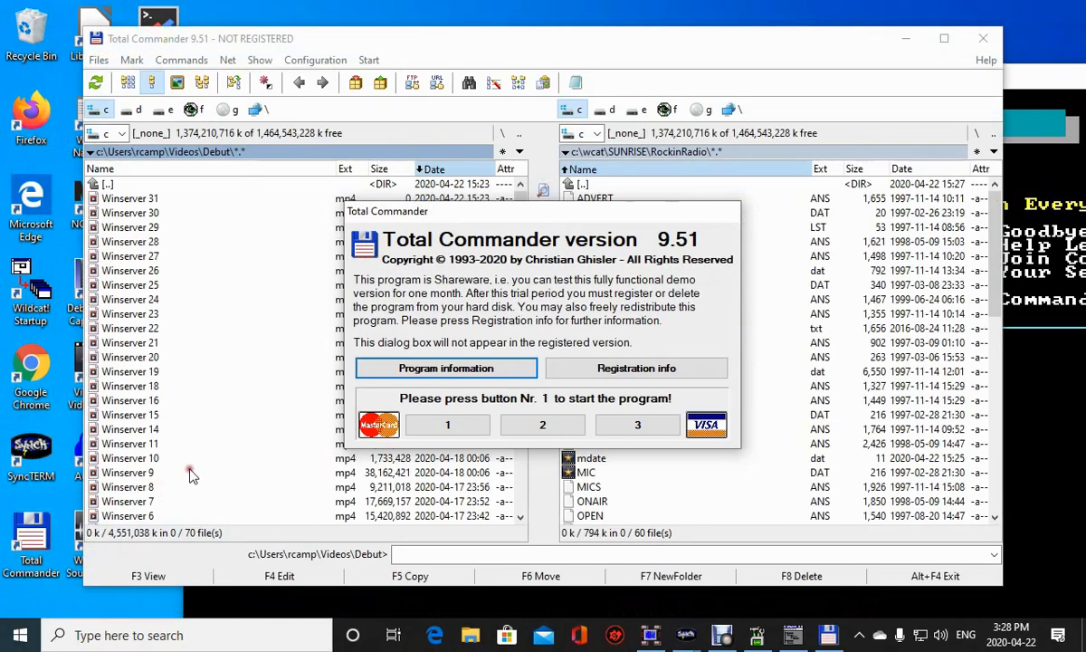
pyautogui.click(439, 422)
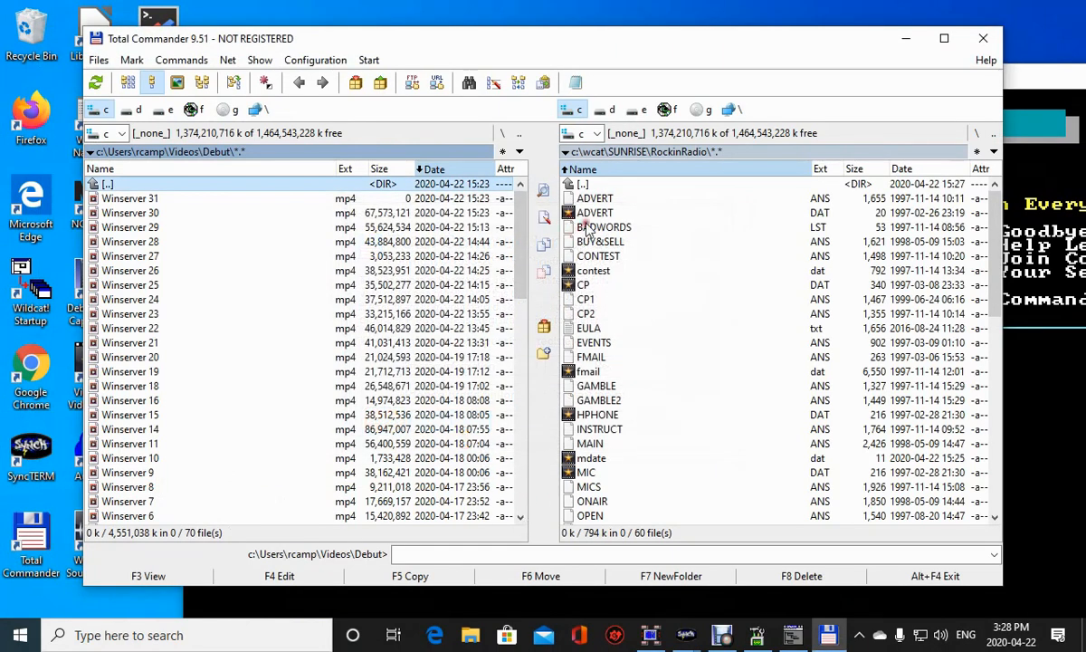
pyautogui.doubleClick(597, 184)
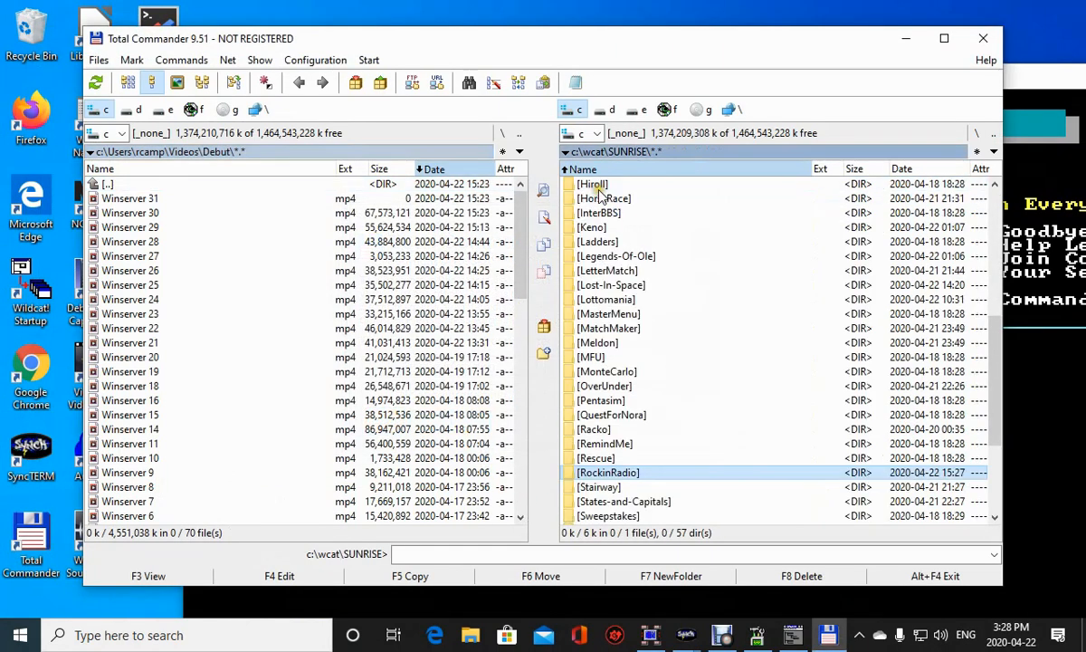
pyautogui.scroll(-2, 635, 349)
pyautogui.scroll(9, 634, 350)
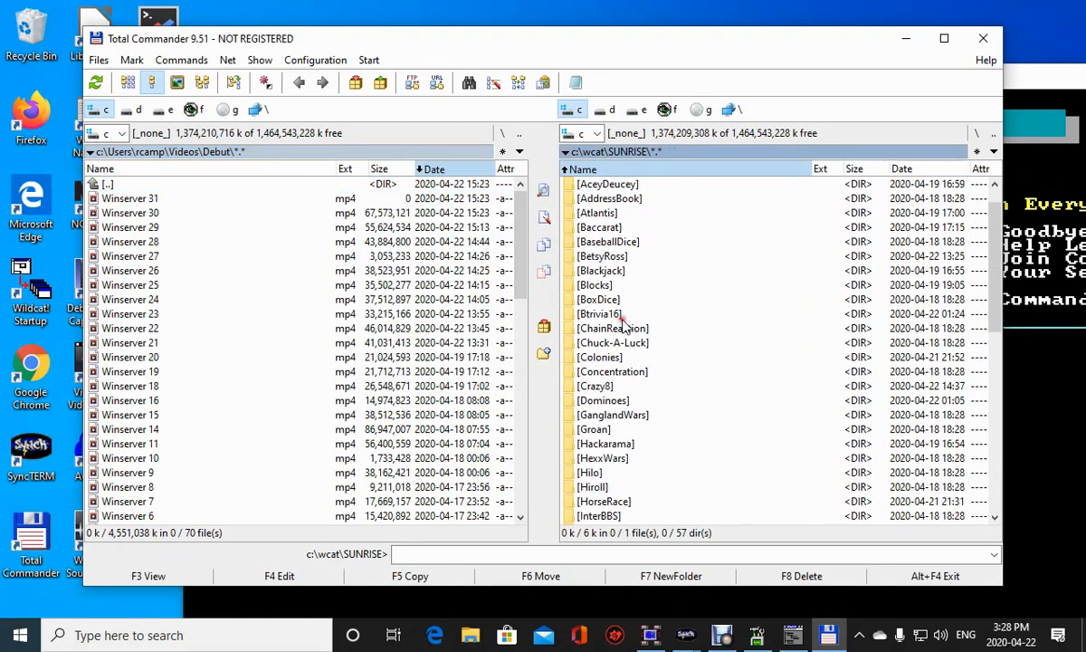
pyautogui.click(616, 315)
pyautogui.doubleClick(615, 314)
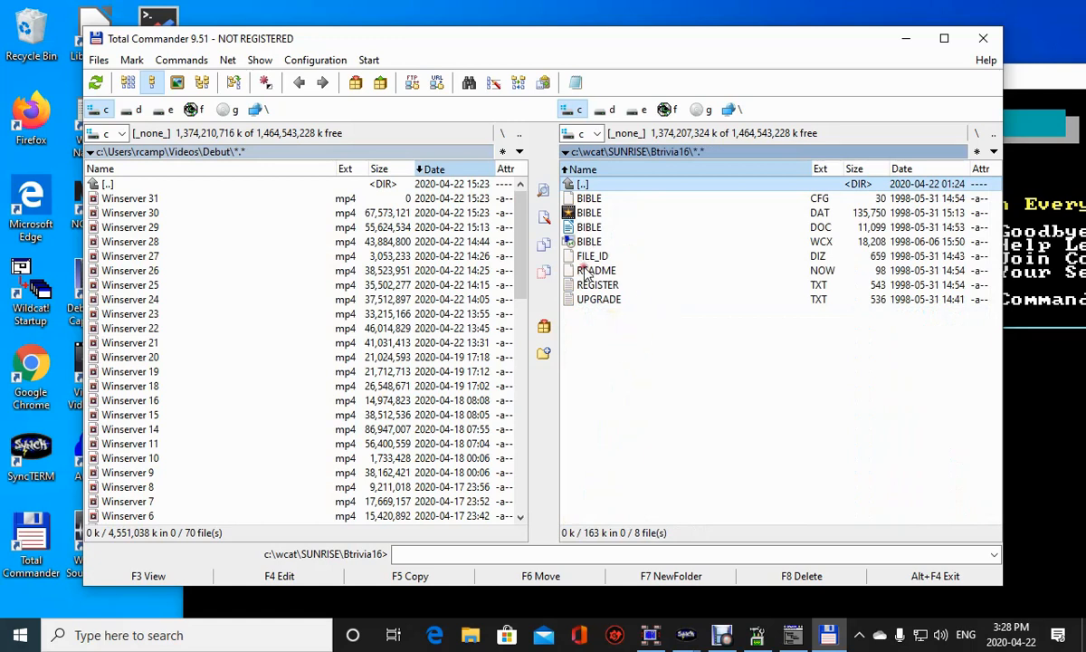
# Delete the BIBLE.WCX file from the Btrivia16 folder.
pyautogui.click(850, 241)
pyautogui.rightClick(849, 242)
pyautogui.press('Delete')
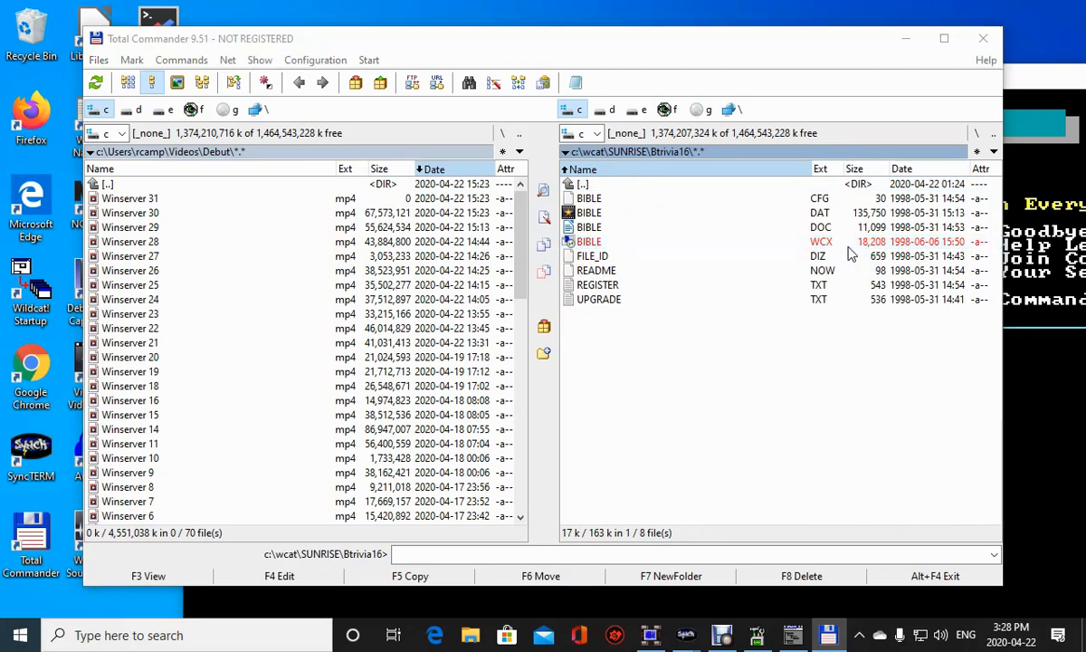
pyautogui.press('Return')
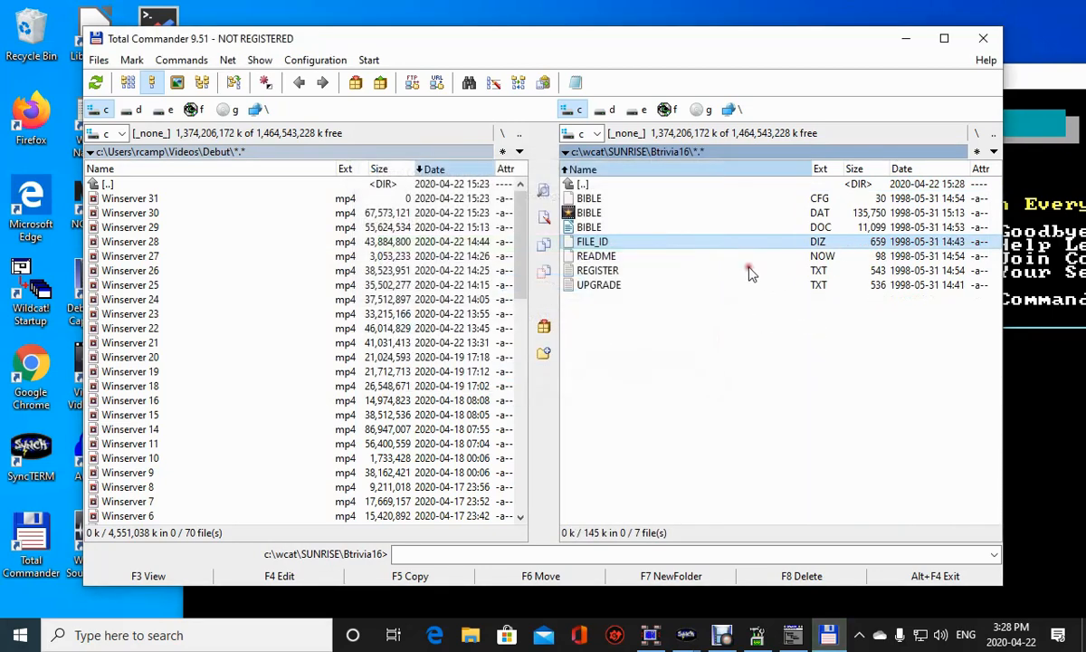
# Open BIBLE.CFG for editing and replace the wc5 folder in its bulletin path with wcat.
pyautogui.click(604, 202)
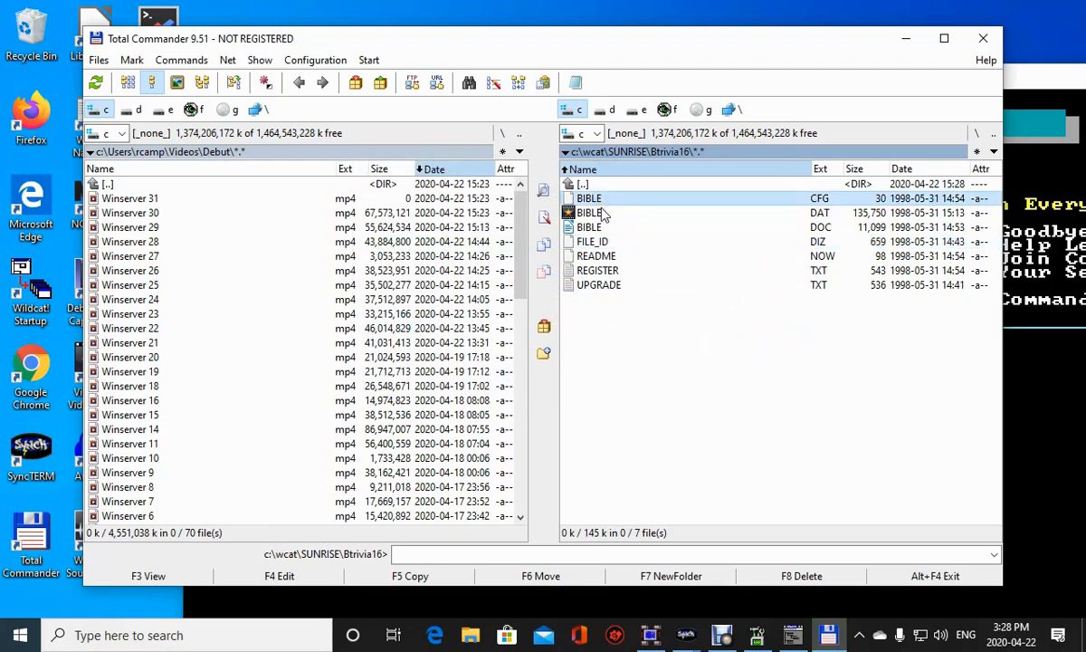
pyautogui.press('F4')
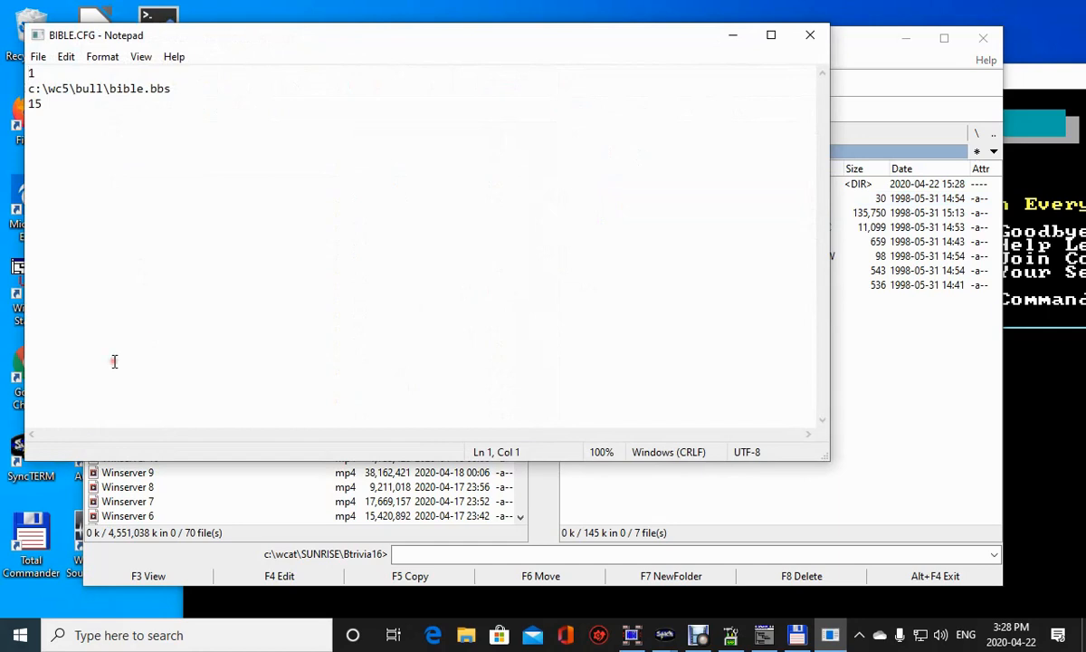
pyautogui.click(66, 88)
pyautogui.press('BackSpace')
pyautogui.press('BackSpace')
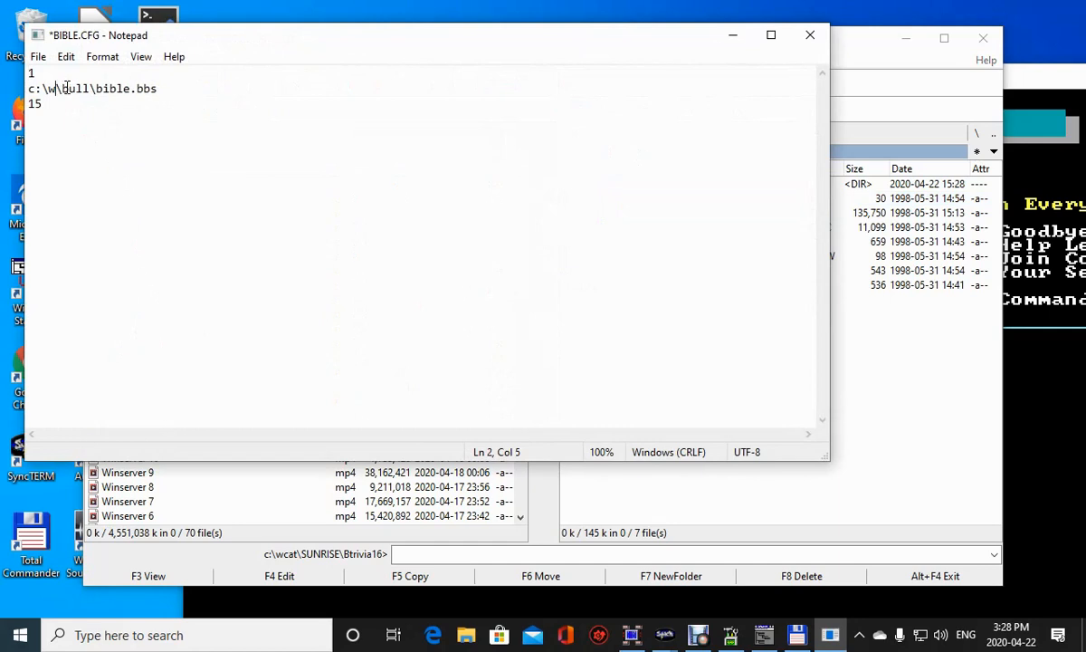
pyautogui.press('BackSpace')
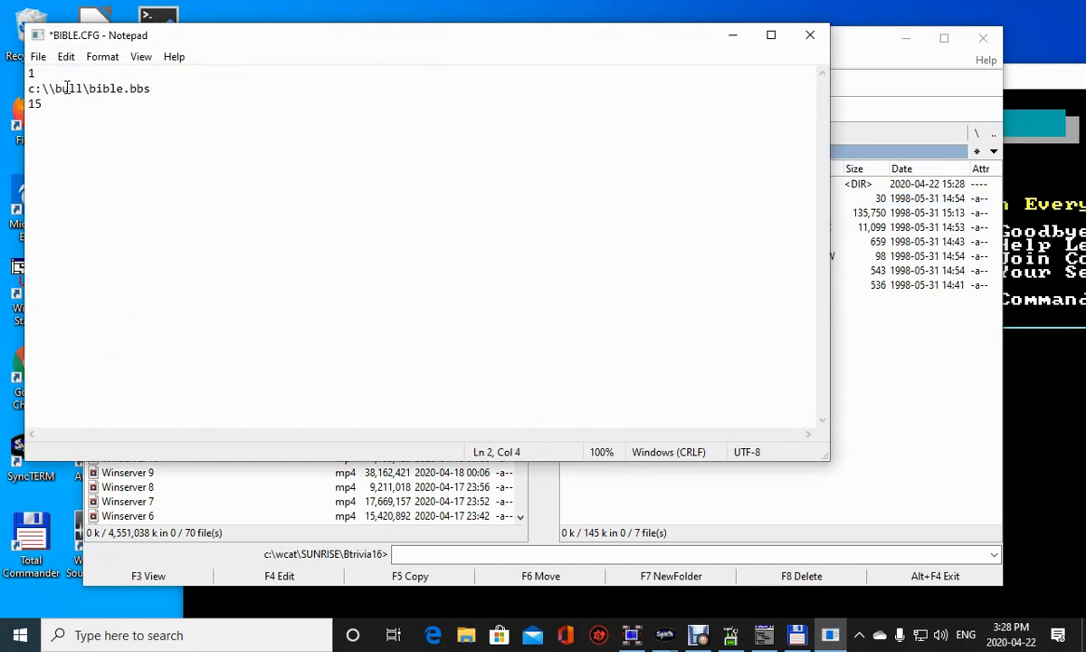
pyautogui.write('wca')
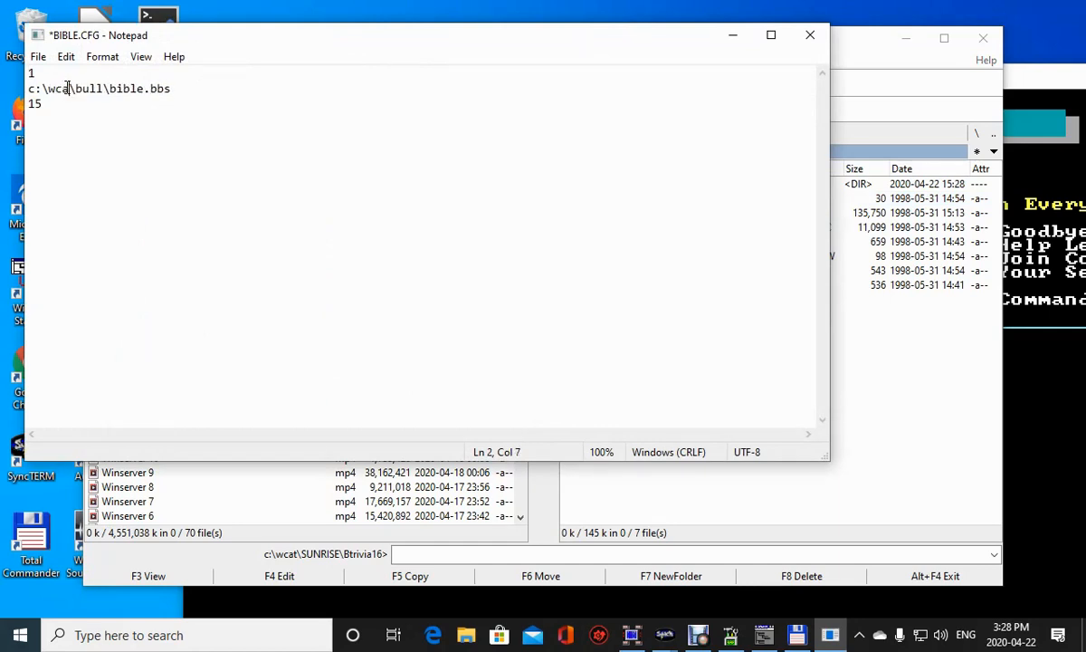
pyautogui.write('t')
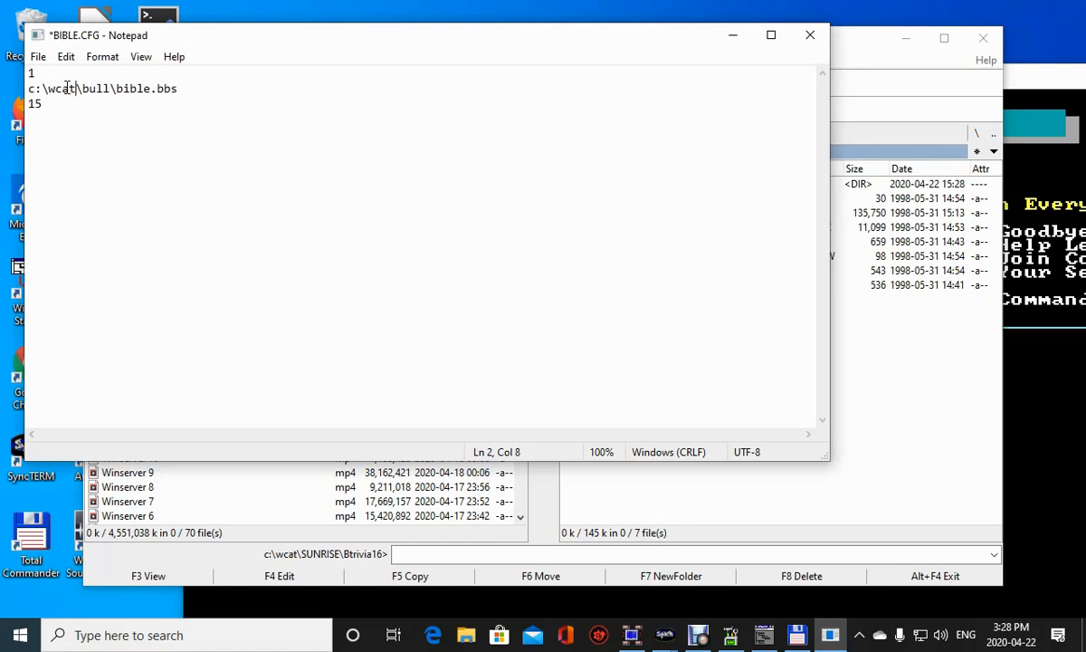
# Replace the bull folder in BIBLE.CFG's bulletin path with disp, giving c:\wcat\disp\bible.bbs.
pyautogui.press('Right')
pyautogui.press('Right')
pyautogui.press('Right')
pyautogui.press('Right')
pyautogui.press('Right')
pyautogui.press('BackSpace')
pyautogui.press('BackSpace')
pyautogui.press('BackSpace')
pyautogui.press('BackSpace')
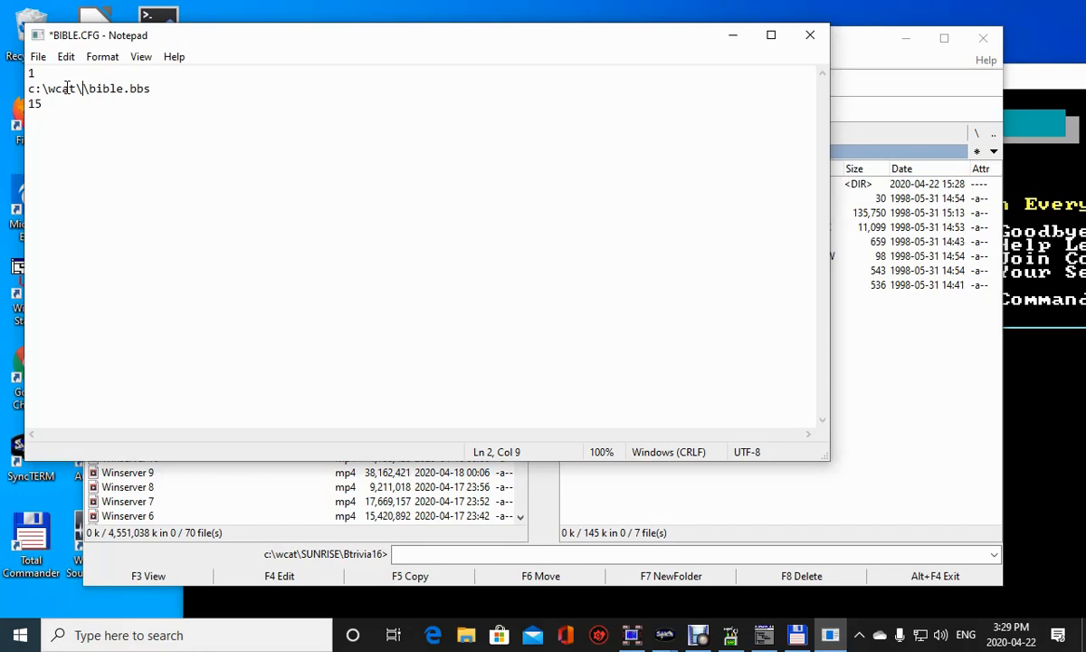
pyautogui.write('disp')
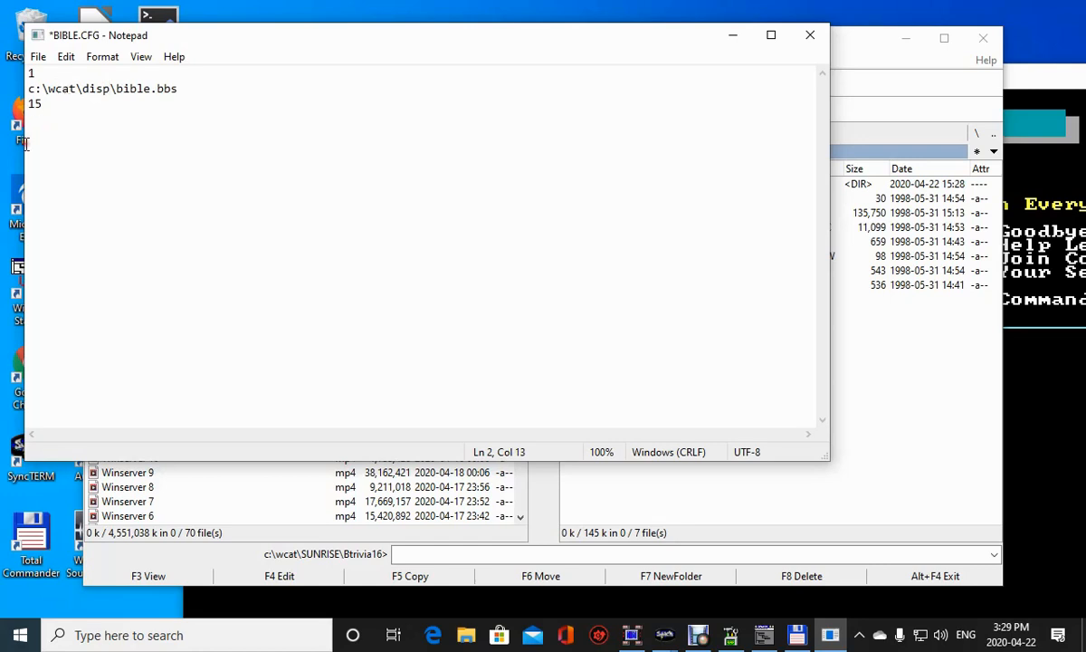
# Change the first line of BIBLE.CFG to 5, save the file, and close both Notepad and Total Commander.
pyautogui.click(33, 73)
pyautogui.write('5')
pyautogui.click(40, 57)
pyautogui.click(65, 133)
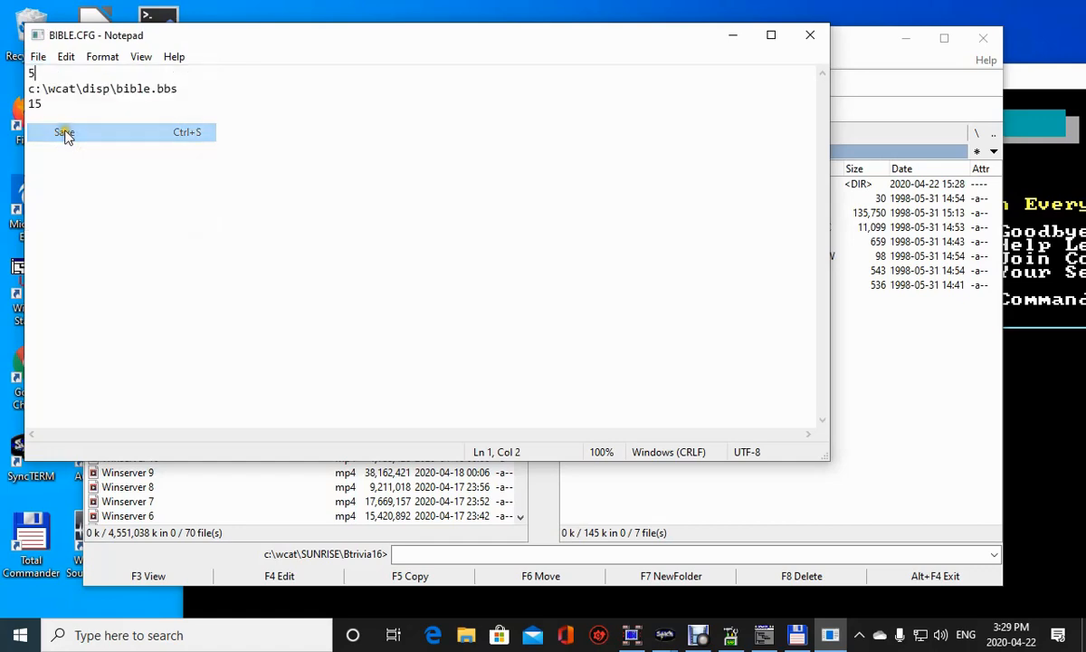
pyautogui.moveTo(185, 159); pyautogui.dragTo(690, 71)
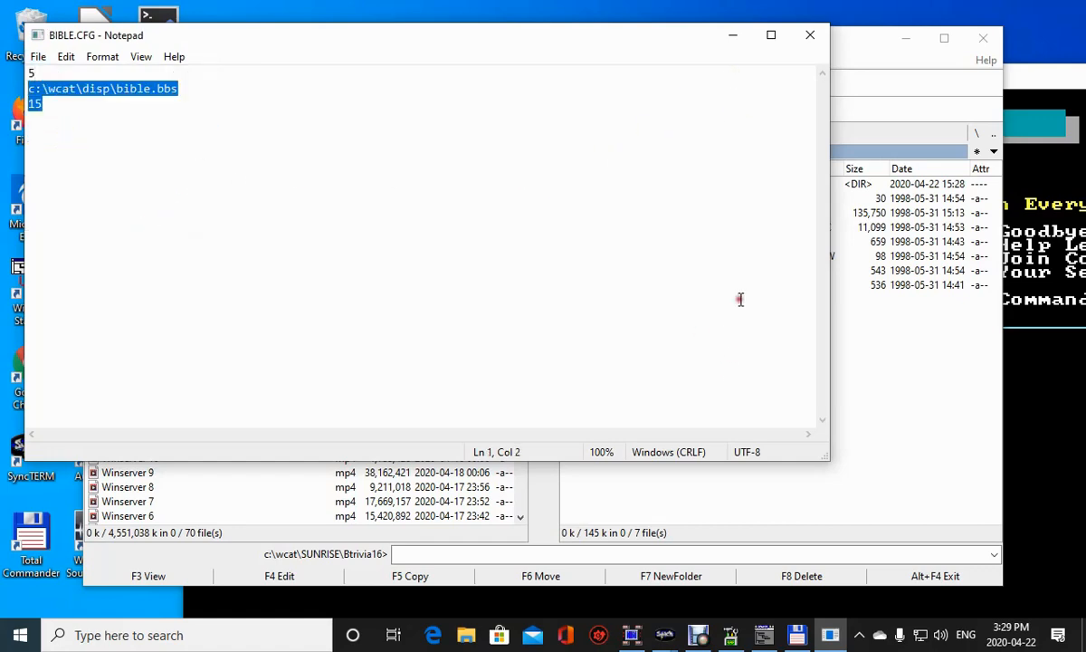
pyautogui.click(554, 303)
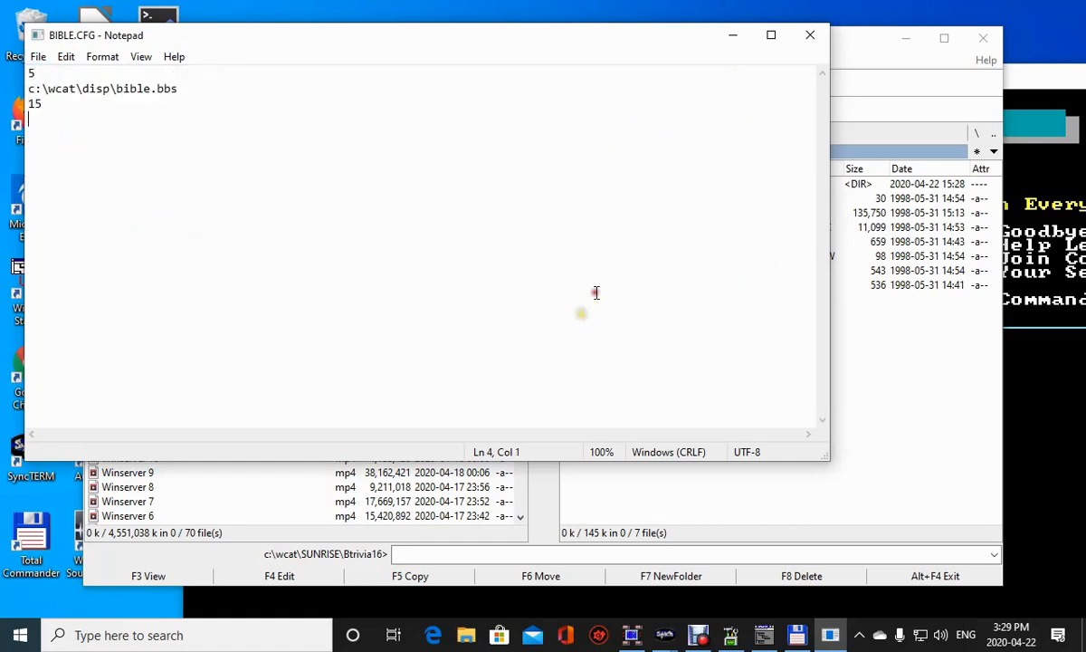
pyautogui.click(813, 39)
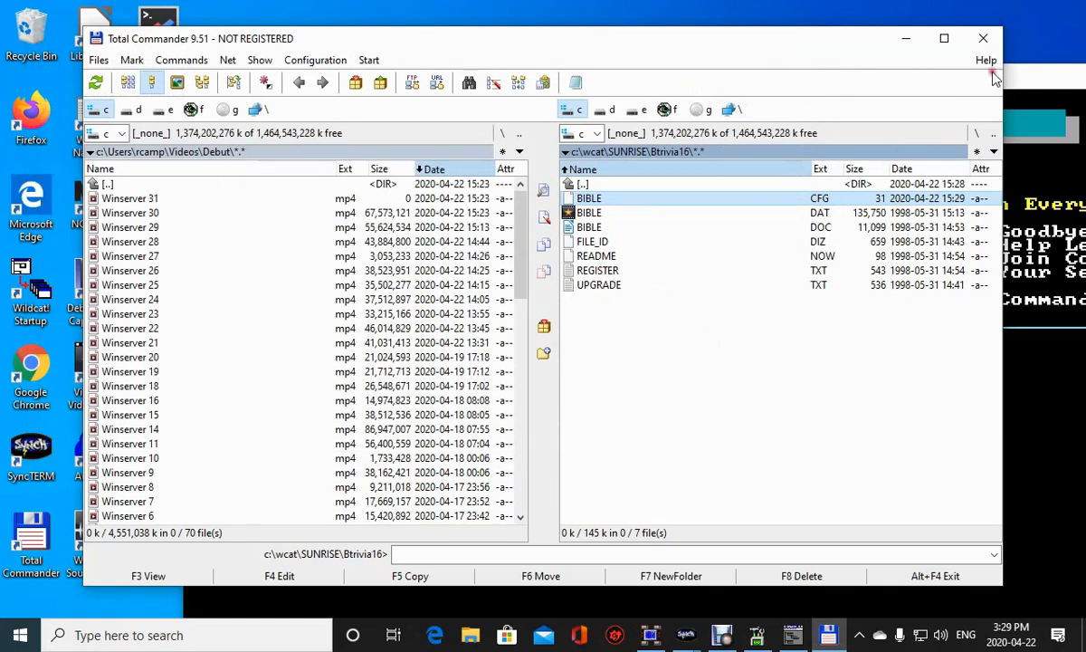
pyautogui.click(984, 38)
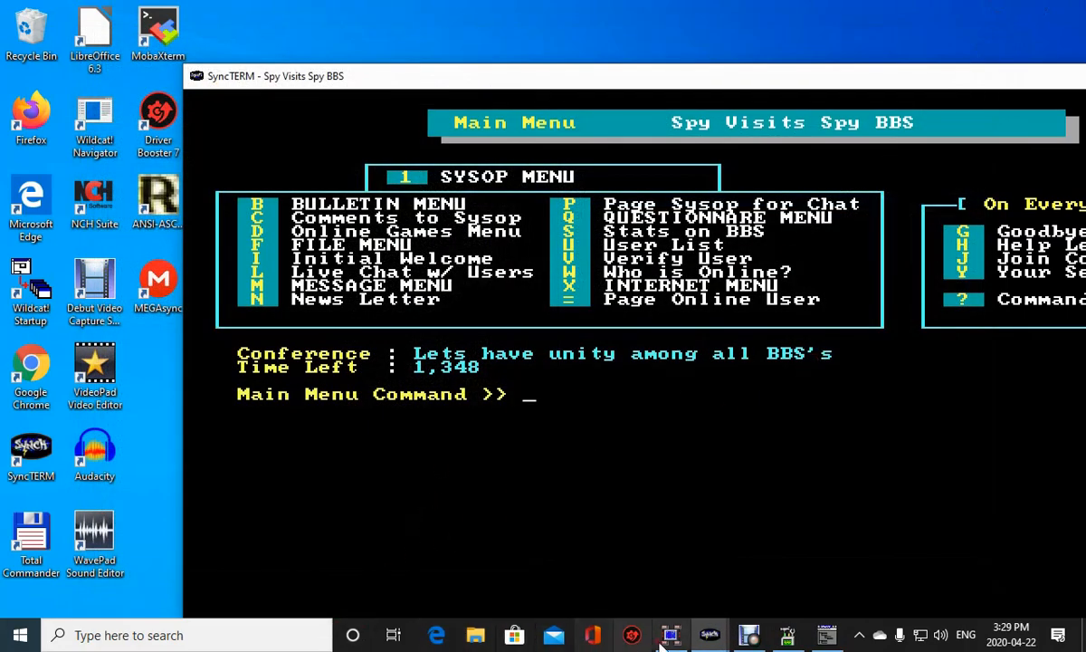
# Return to the already open wcMenu editor through Wildcat! Configuration and move its window so the whole Door Menu # 2 list shows.
pyautogui.click(788, 634)
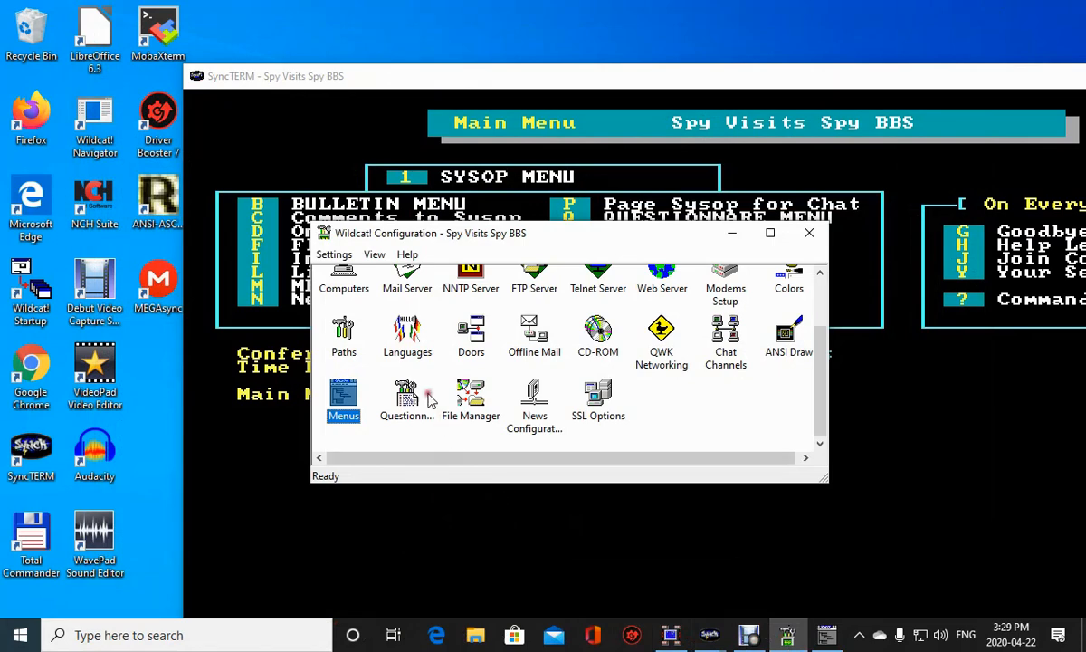
pyautogui.doubleClick(360, 412)
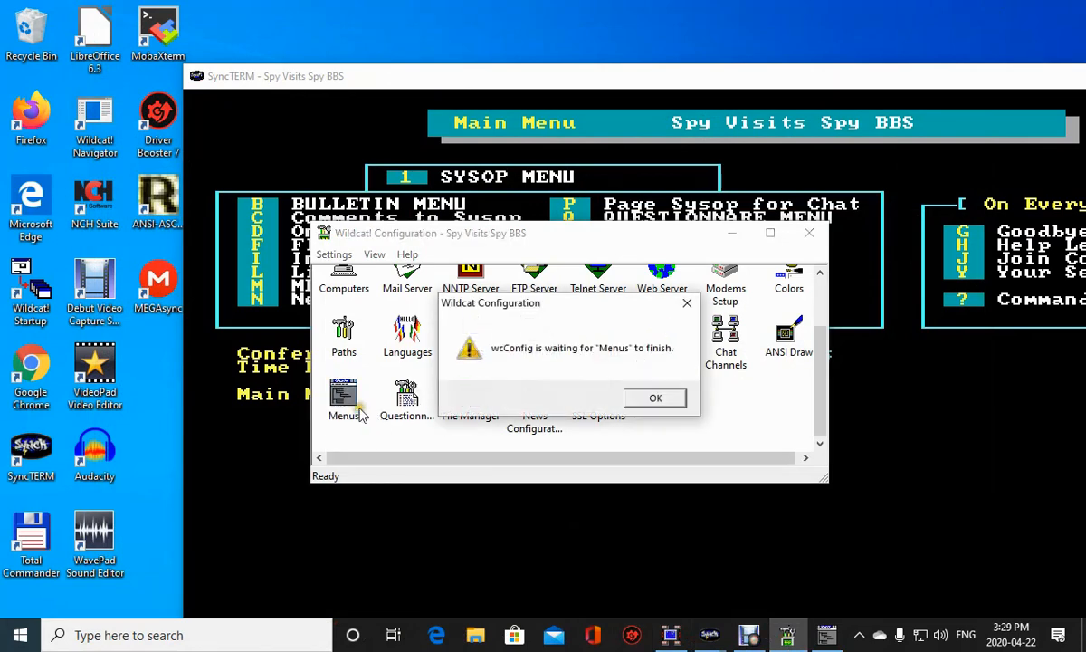
pyautogui.click(655, 399)
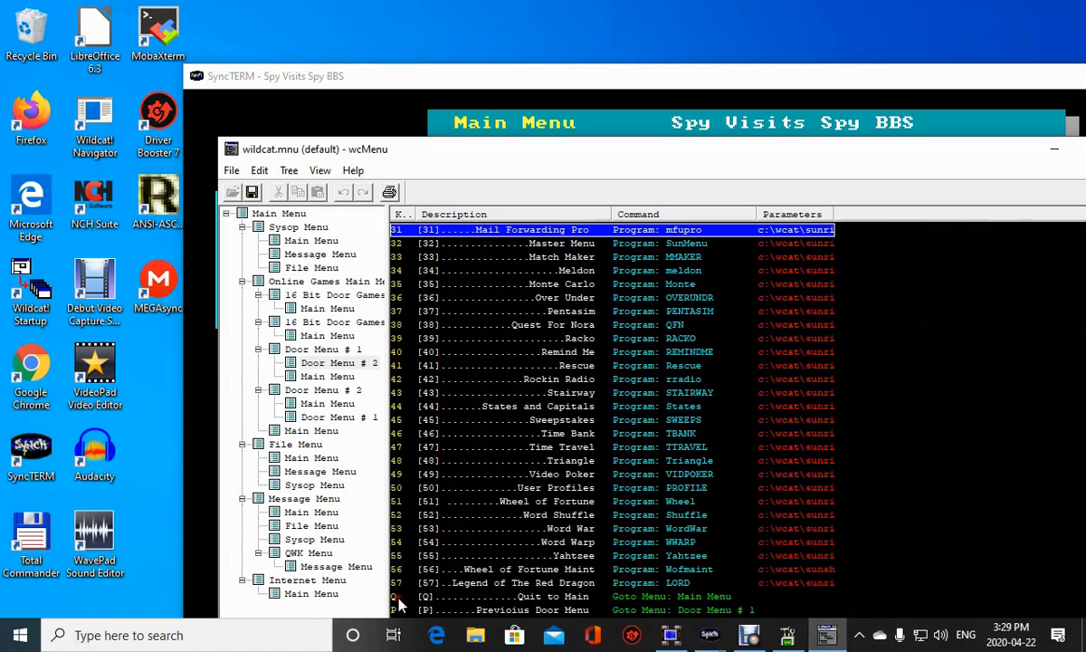
pyautogui.moveTo(525, 150); pyautogui.dragTo(457, 35)
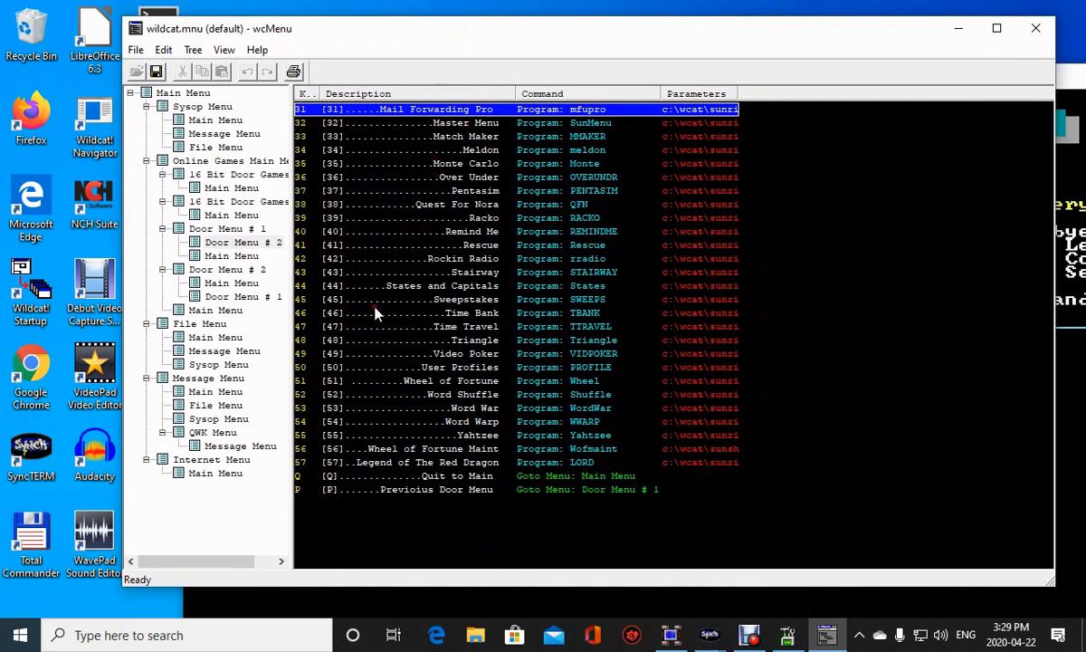
# Add an item to Door Menu # 2 with selection key 58 and a description of [58], leader dots and Bible Trivia 1.6.
pyautogui.rightClick(306, 526)
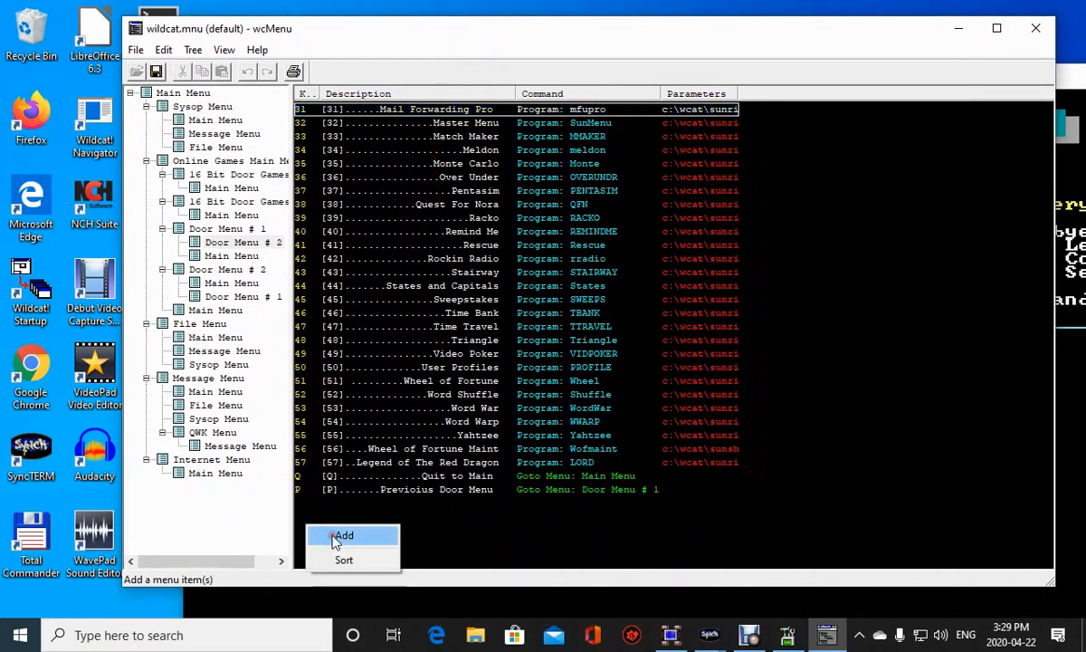
pyautogui.click(343, 536)
pyautogui.write('58')
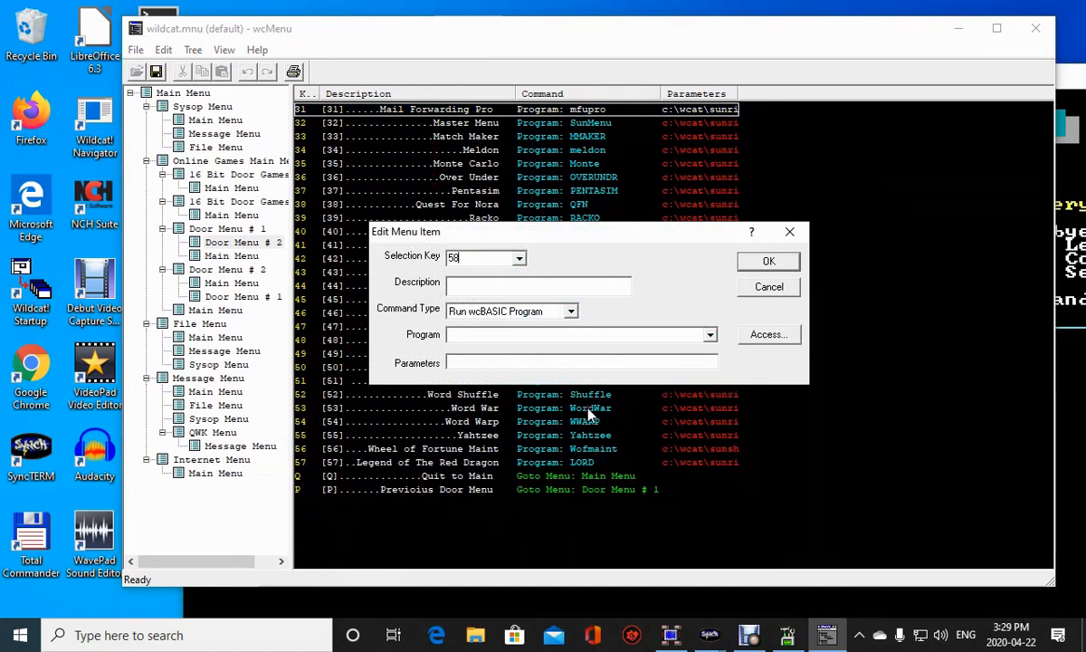
pyautogui.click(461, 285)
pyautogui.write('I')
pyautogui.write('580')
pyautogui.press('BackSpace')
pyautogui.write(']')
pyautogui.scroll(1, 464, 311)
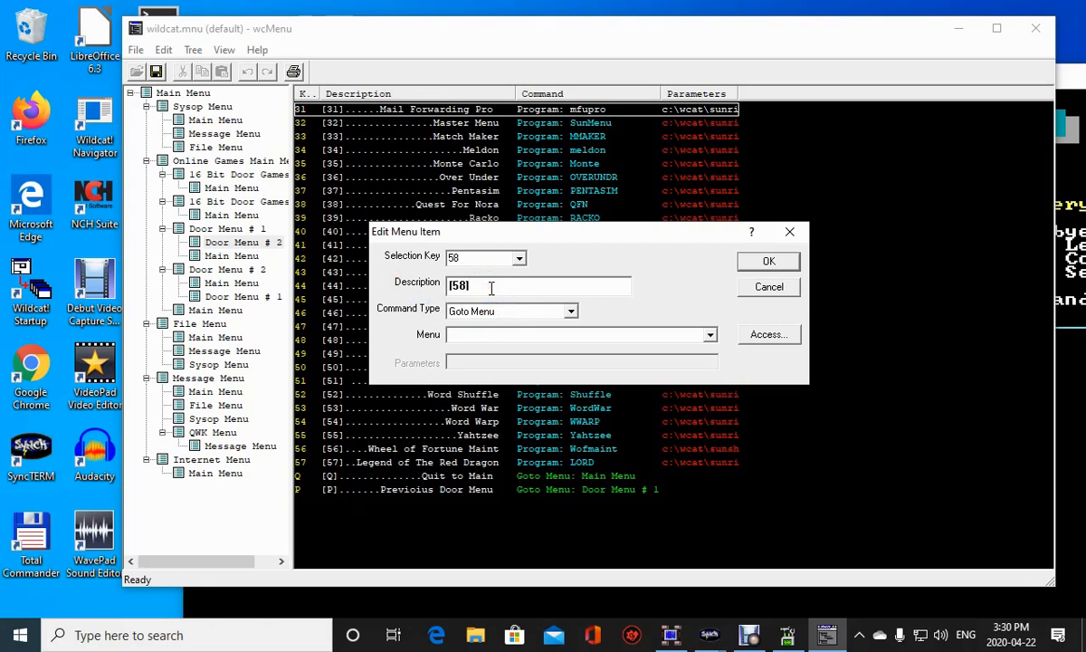
pyautogui.write('Bible Trivia 1.6')
pyautogui.click(472, 285)
pyautogui.write('........')
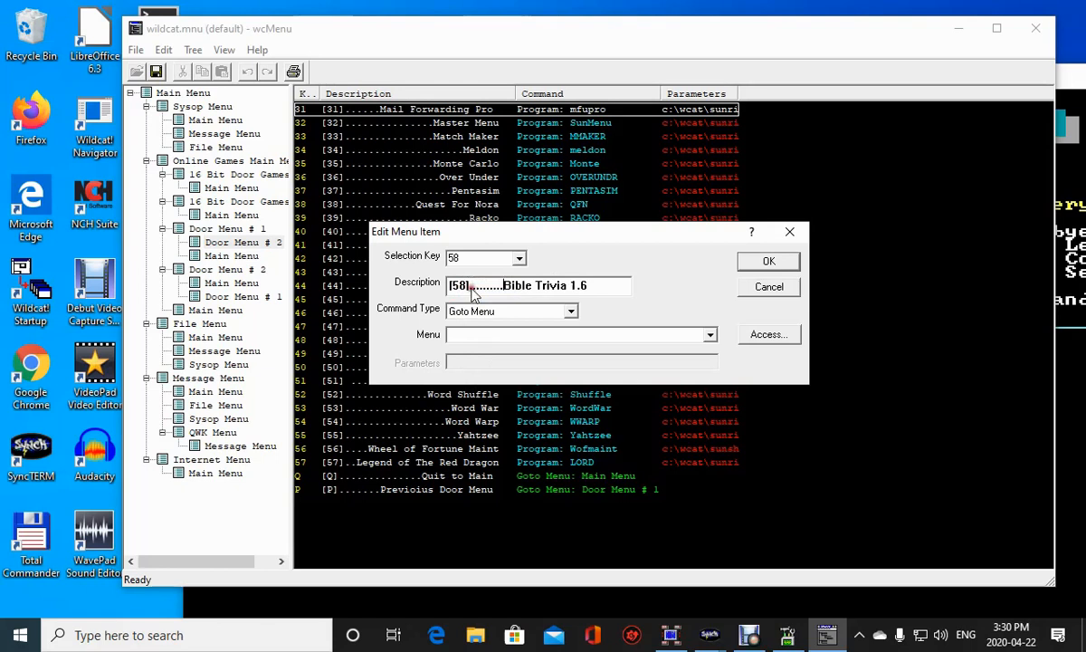
# Set the new item's command type to Run wcBASIC Program and choose BIBLE as its program.
pyautogui.click(485, 311)
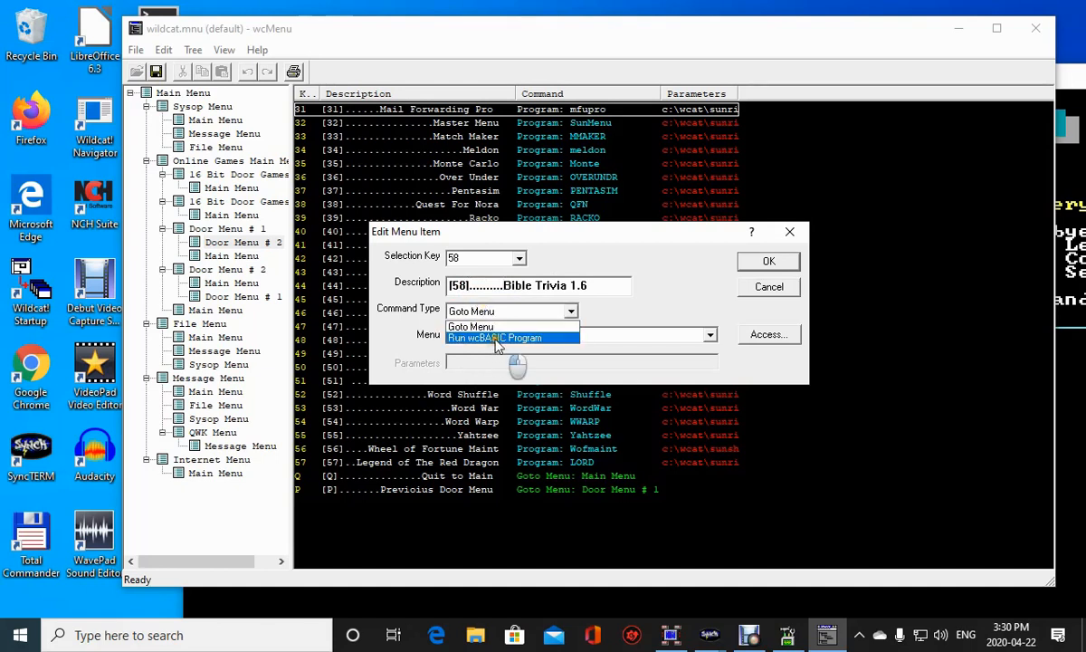
pyautogui.click(495, 338)
pyautogui.click(488, 337)
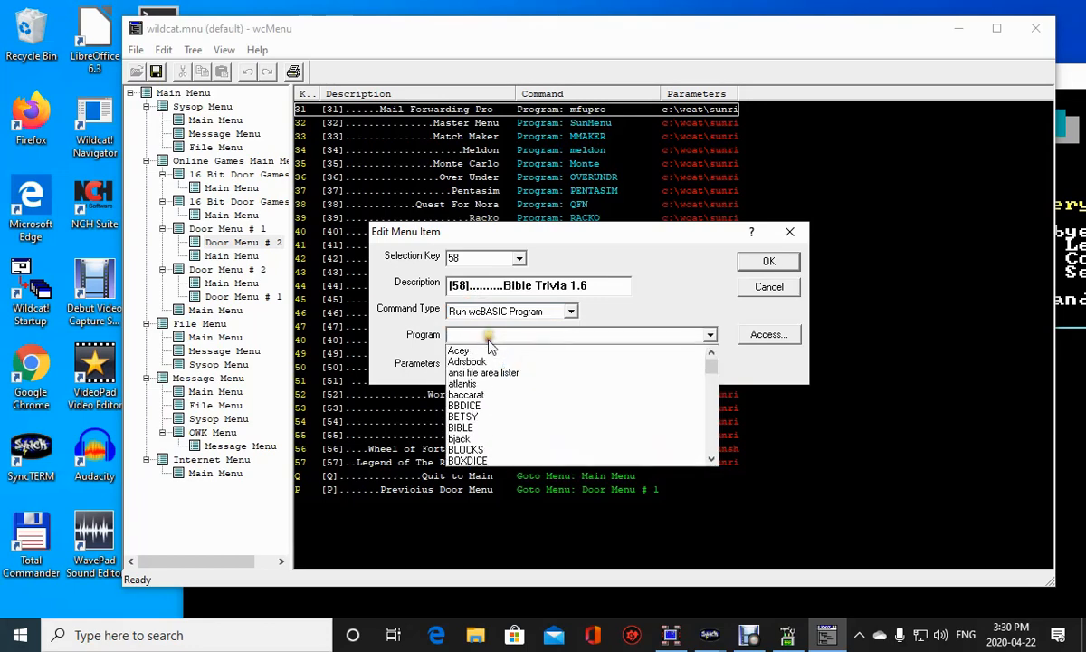
pyautogui.scroll(-8, 497, 367)
pyautogui.scroll(8, 503, 380)
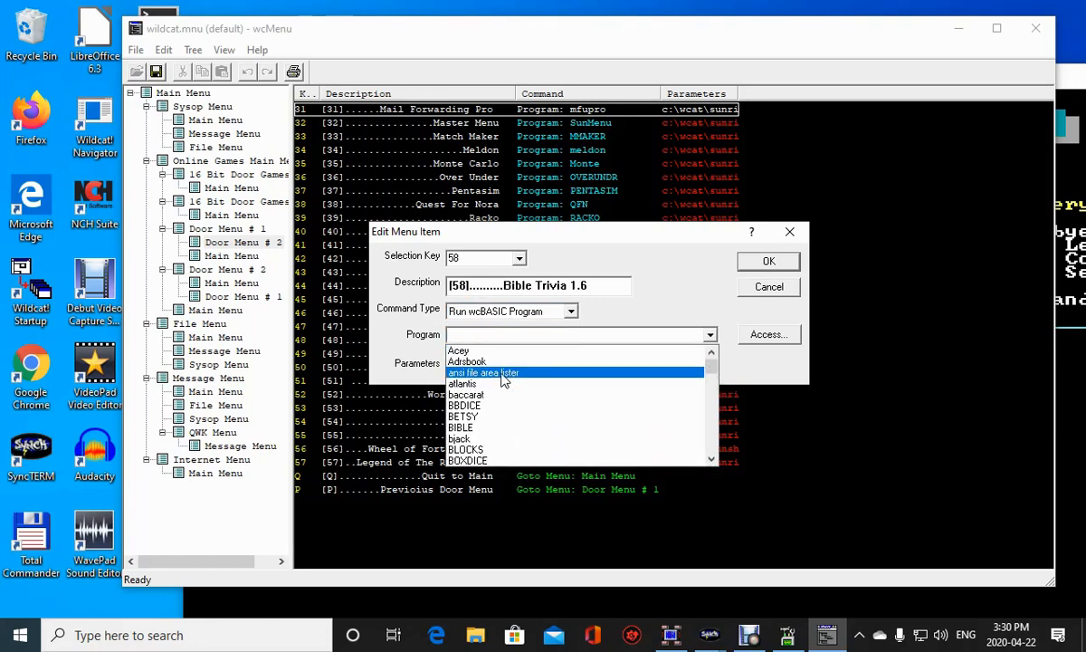
pyautogui.scroll(-3, 502, 379)
pyautogui.scroll(2, 502, 378)
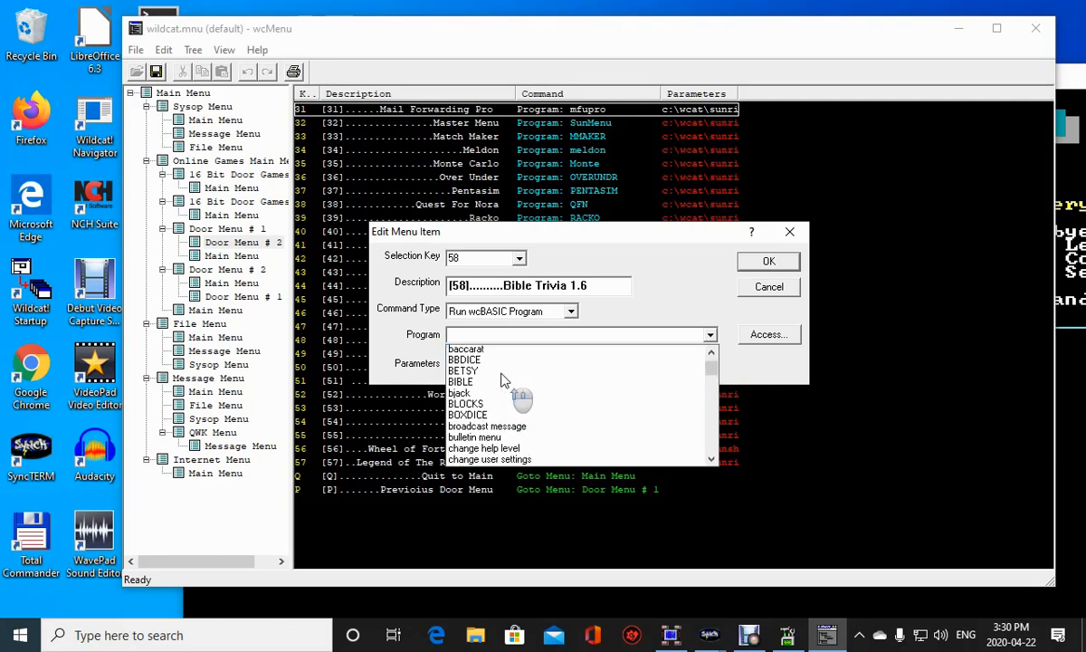
pyautogui.click(471, 395)
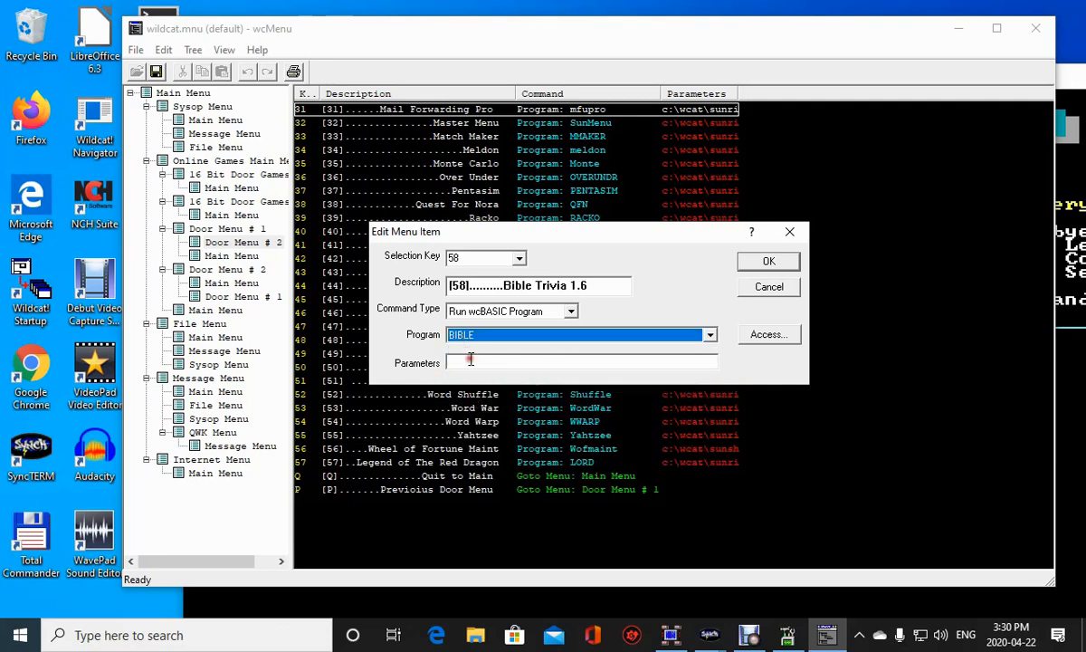
# Enter C:\wcat\sunrise\btrivia16 as the Bible Trivia item's parameters.
pyautogui.click(471, 361)
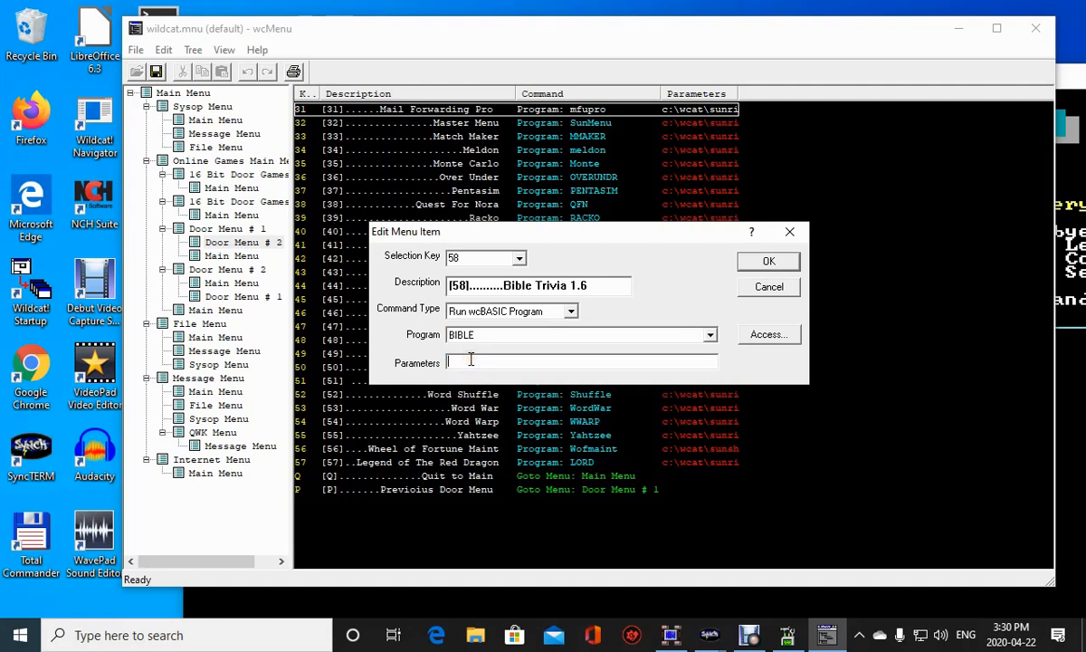
pyautogui.write('C')
pyautogui.write(':\\w')
pyautogui.write('\\')
pyautogui.write('wcat')
pyautogui.write('\\')
pyautogui.write('s')
pyautogui.write('unrise')
pyautogui.write('\\b')
pyautogui.write('t')
pyautogui.write('rivo')
pyautogui.press('BackSpace')
pyautogui.write('ia16')
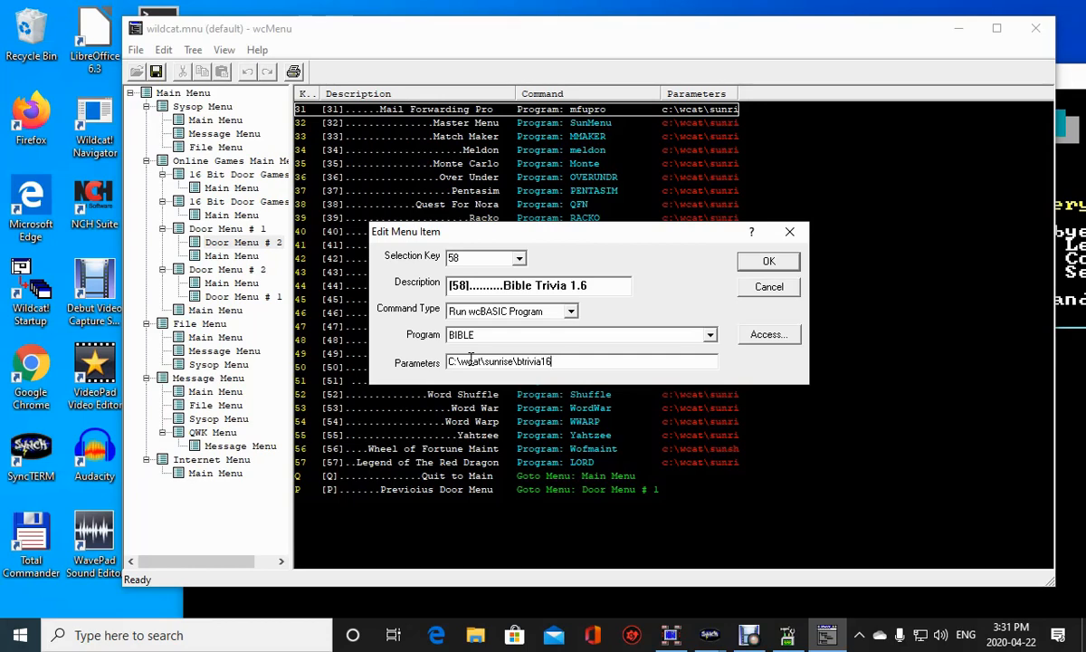
# Select all access profiles for the Bible Trivia item and confirm the new menu item.
pyautogui.click(784, 338)
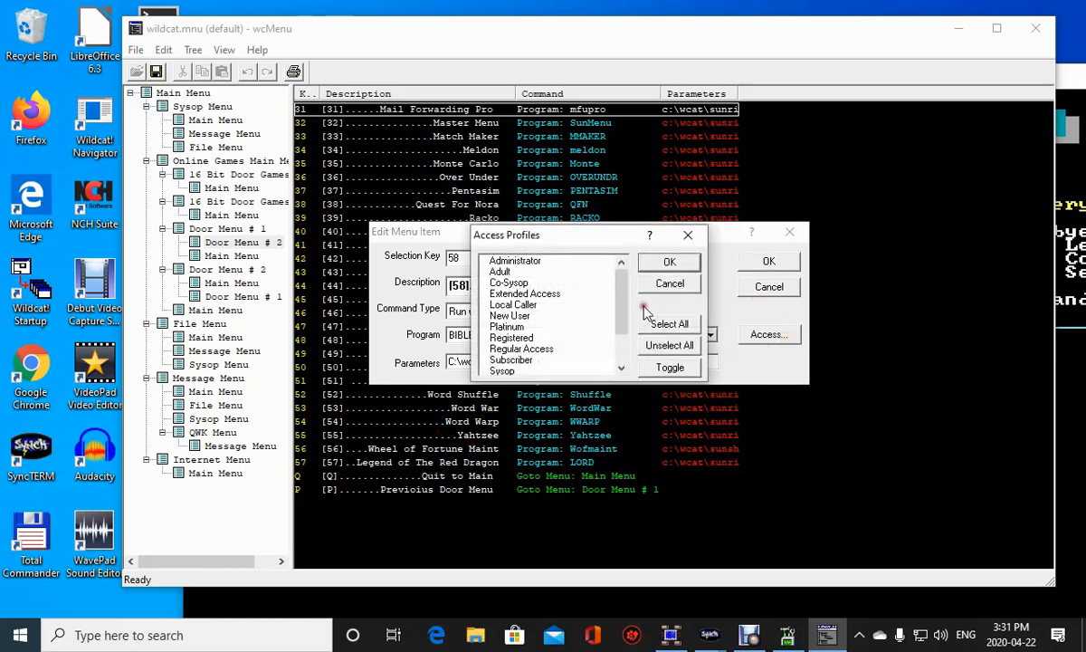
pyautogui.click(662, 325)
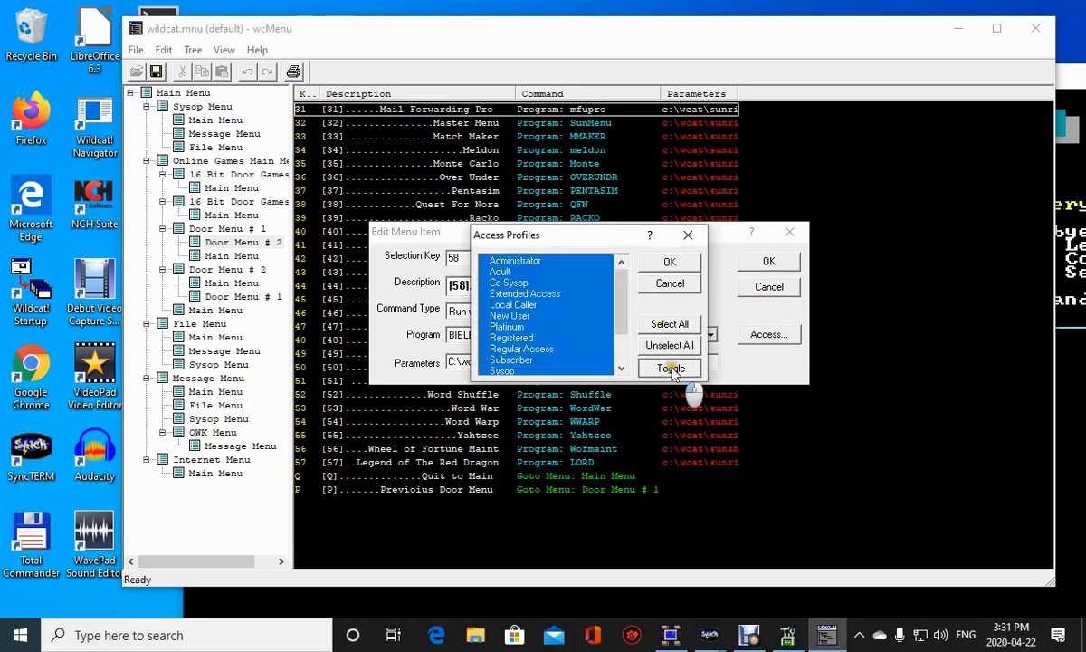
pyautogui.click(686, 264)
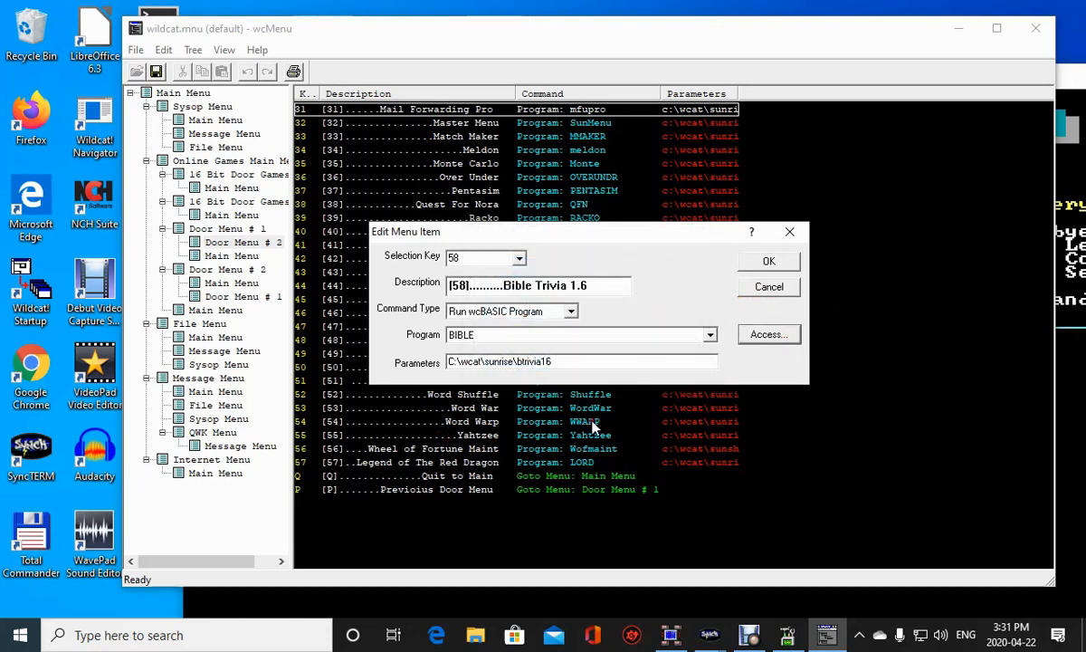
pyautogui.click(766, 261)
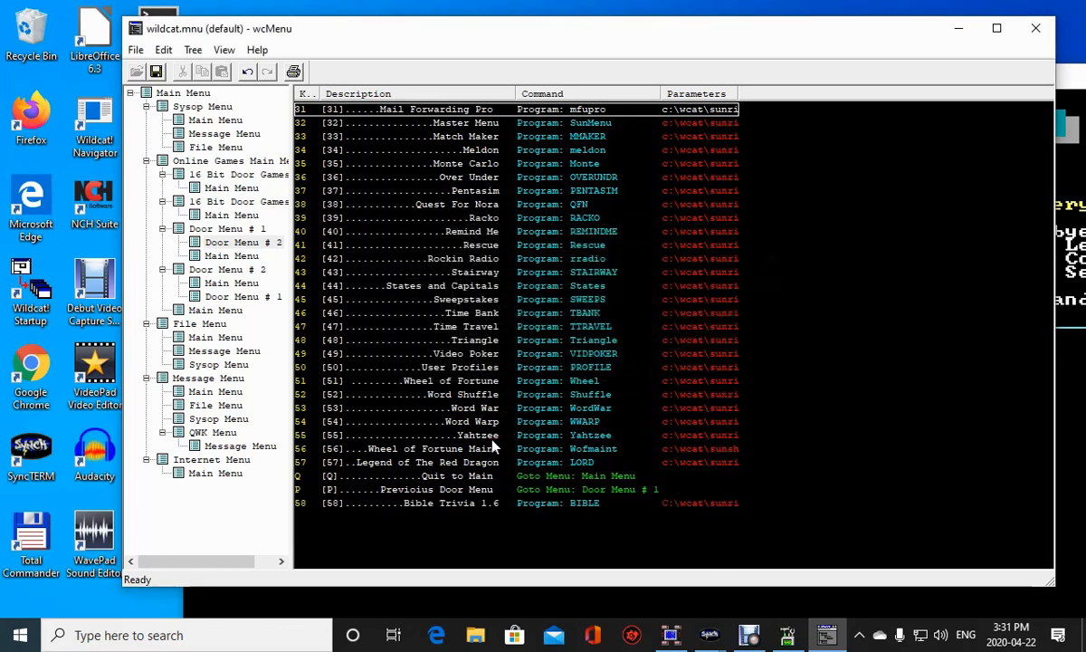
# Move the Bible Trivia 1.6 item in the list to directly below Legend of The Red Dragon.
pyautogui.click(362, 505)
pyautogui.moveTo(362, 506); pyautogui.dragTo(366, 478)
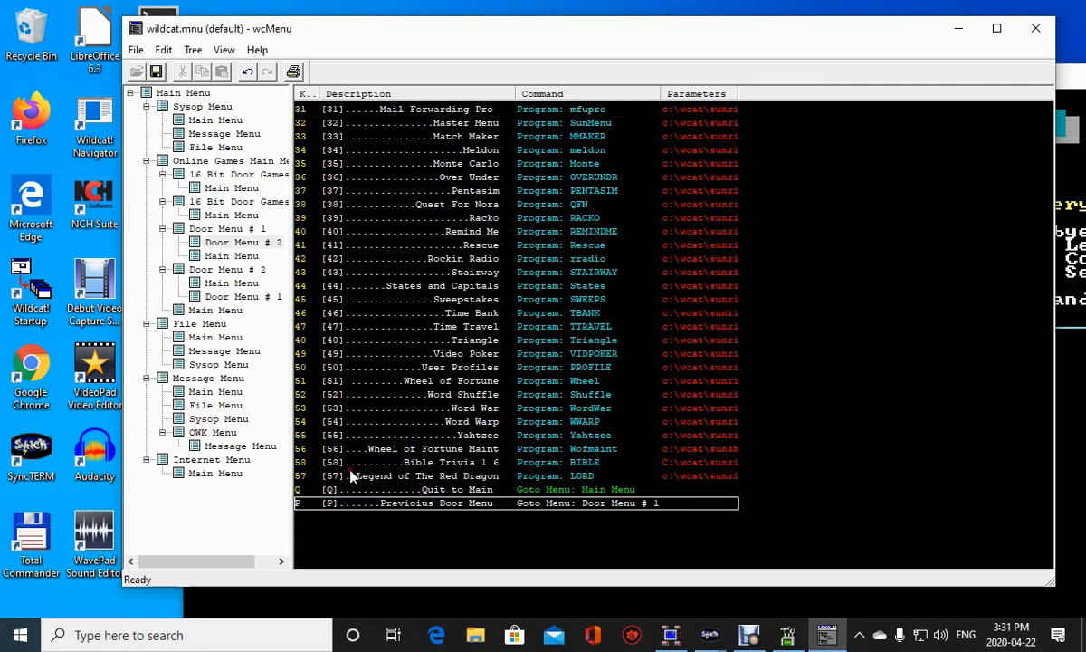
pyautogui.moveTo(359, 482); pyautogui.dragTo(372, 481)
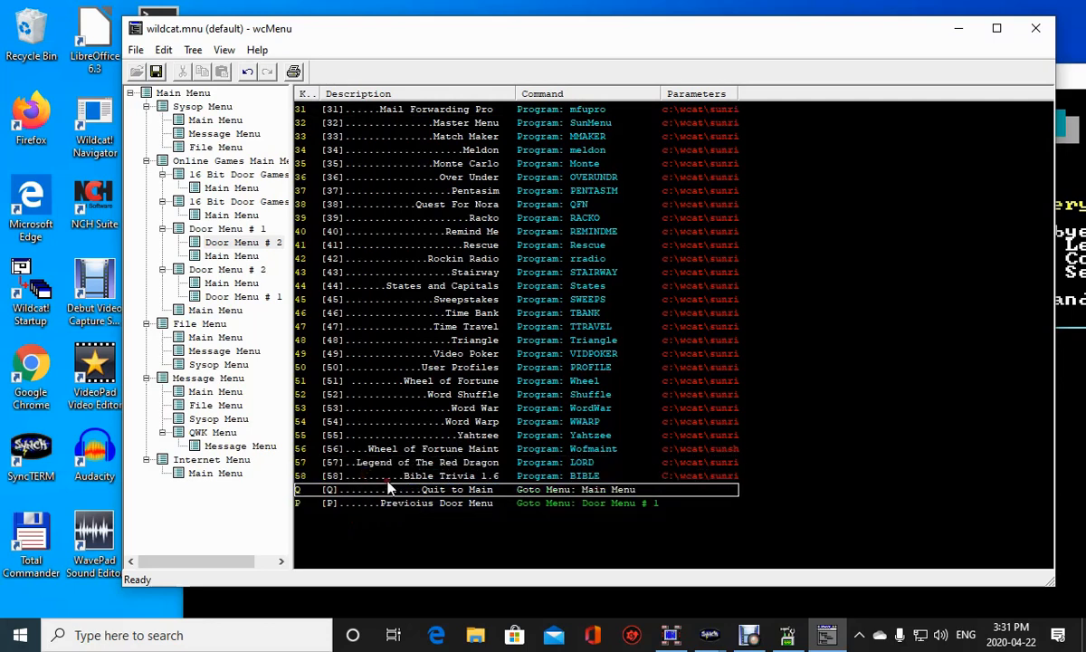
# Review the Wheel of Fortune Maint item's parameters, access profiles and program, keeping Wofmaint selected.
pyautogui.doubleClick(440, 451)
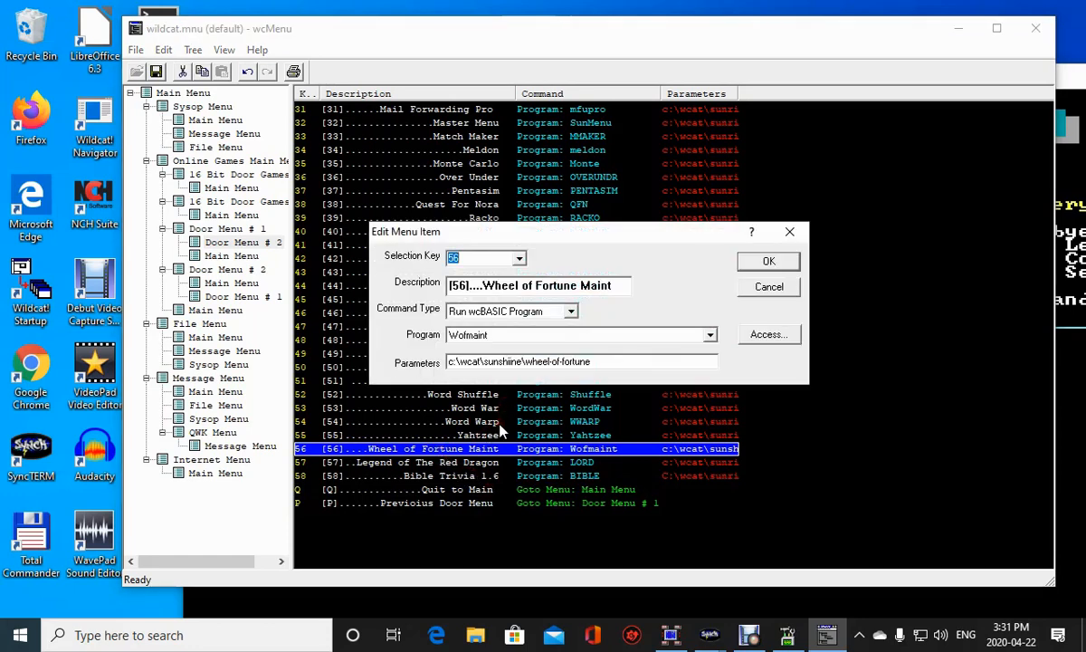
pyautogui.click(554, 361)
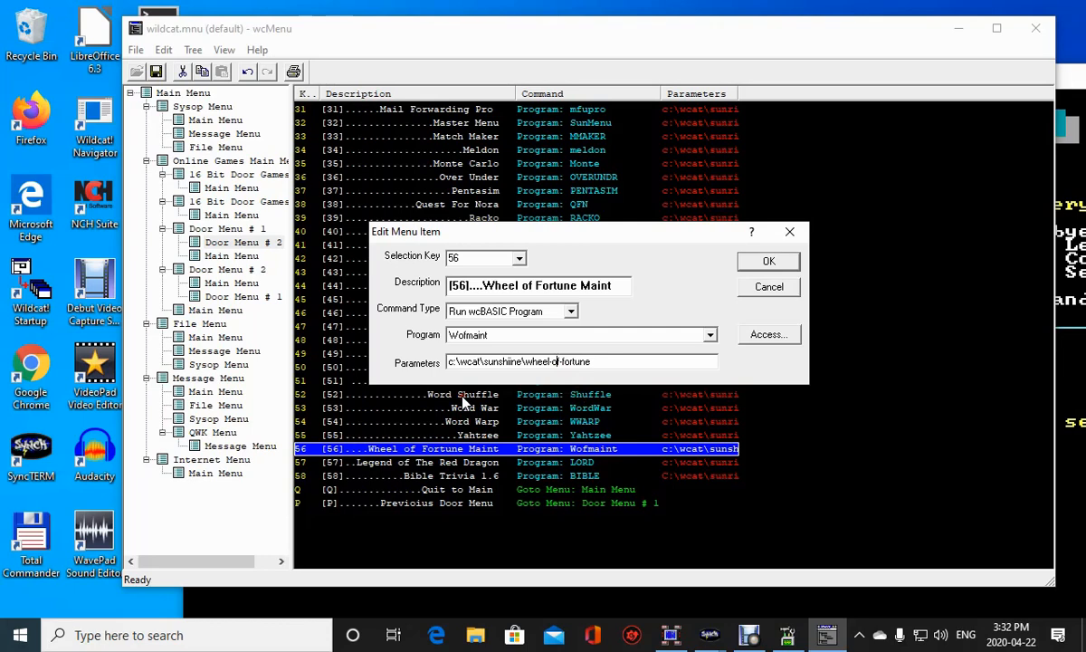
pyautogui.click(729, 335)
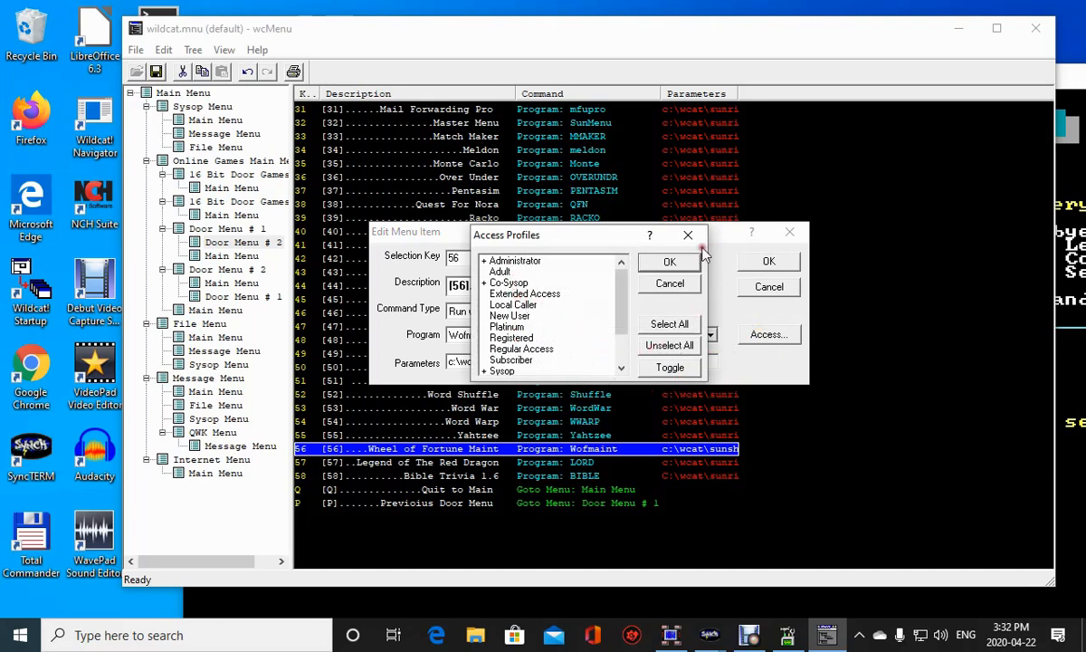
pyautogui.click(670, 264)
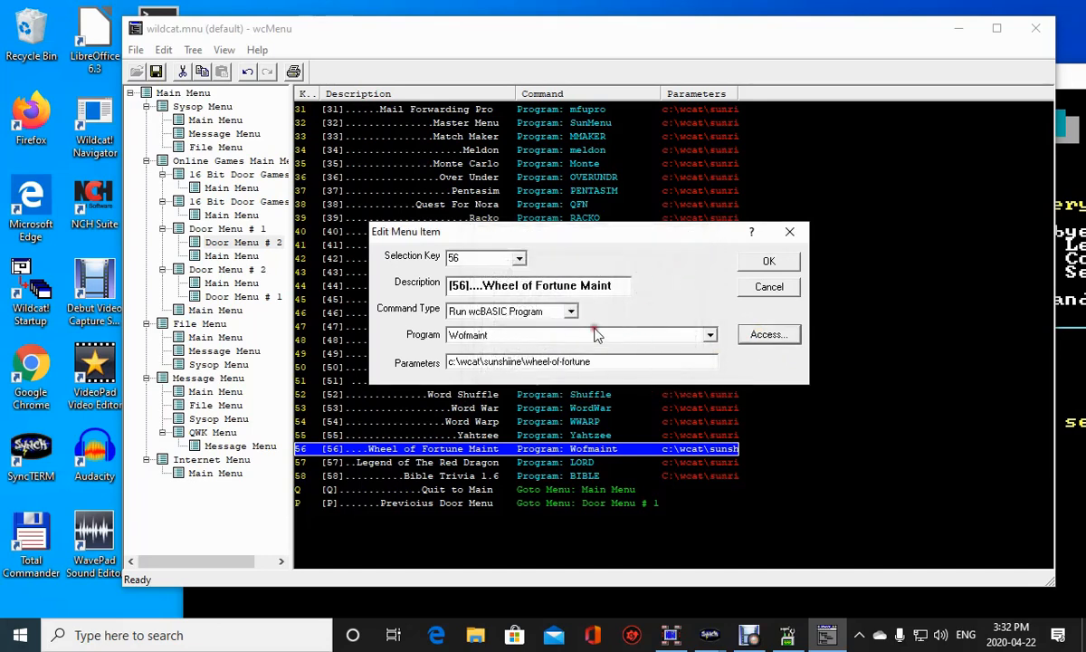
pyautogui.click(523, 340)
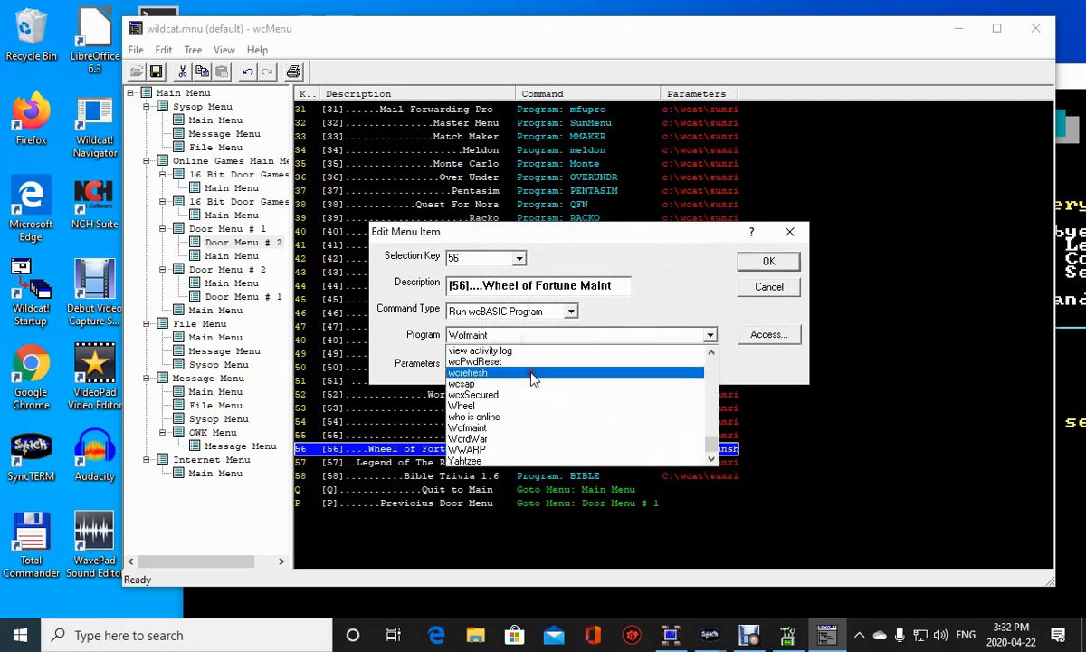
pyautogui.click(521, 430)
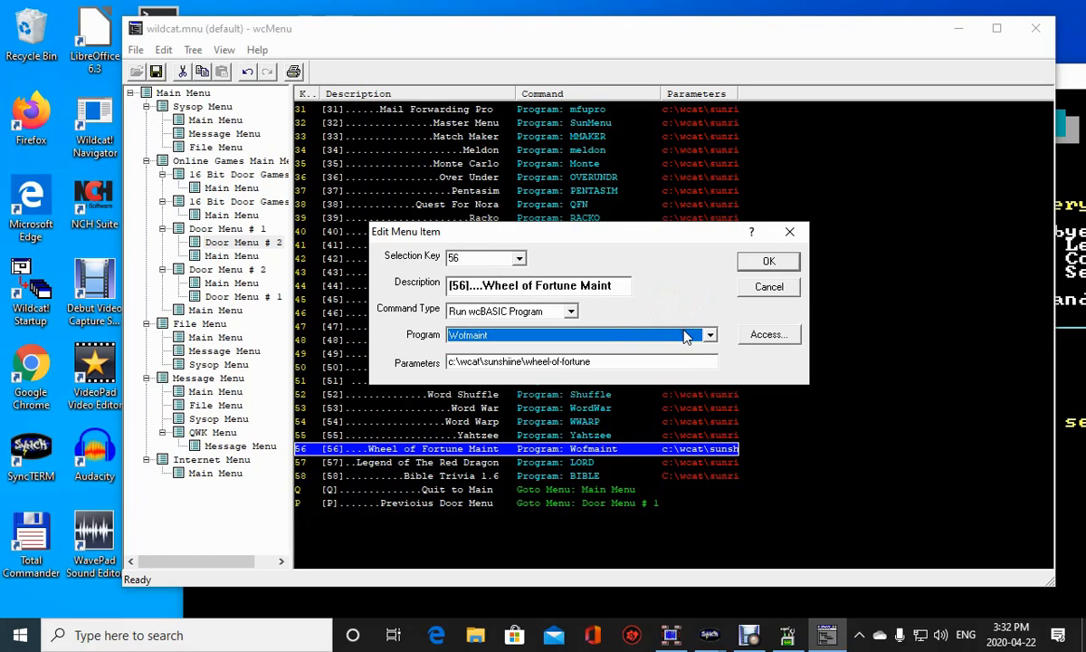
pyautogui.click(765, 261)
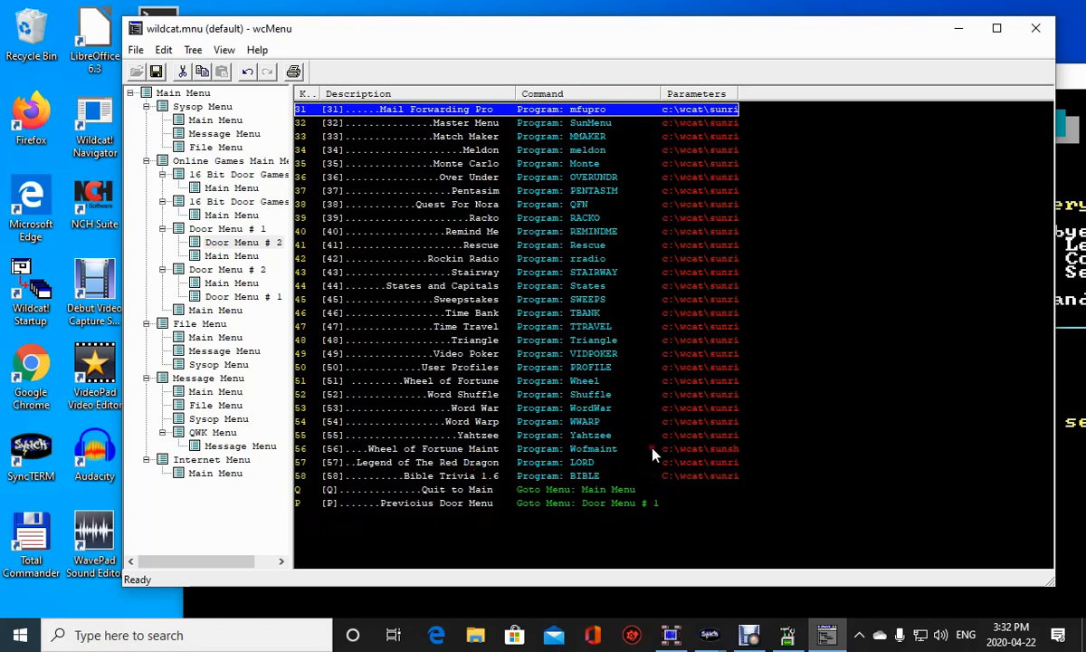
# Close the menu editor with the menu changes saved, and open ANSI Draw from Wildcat! Configuration.
pyautogui.click(1032, 29)
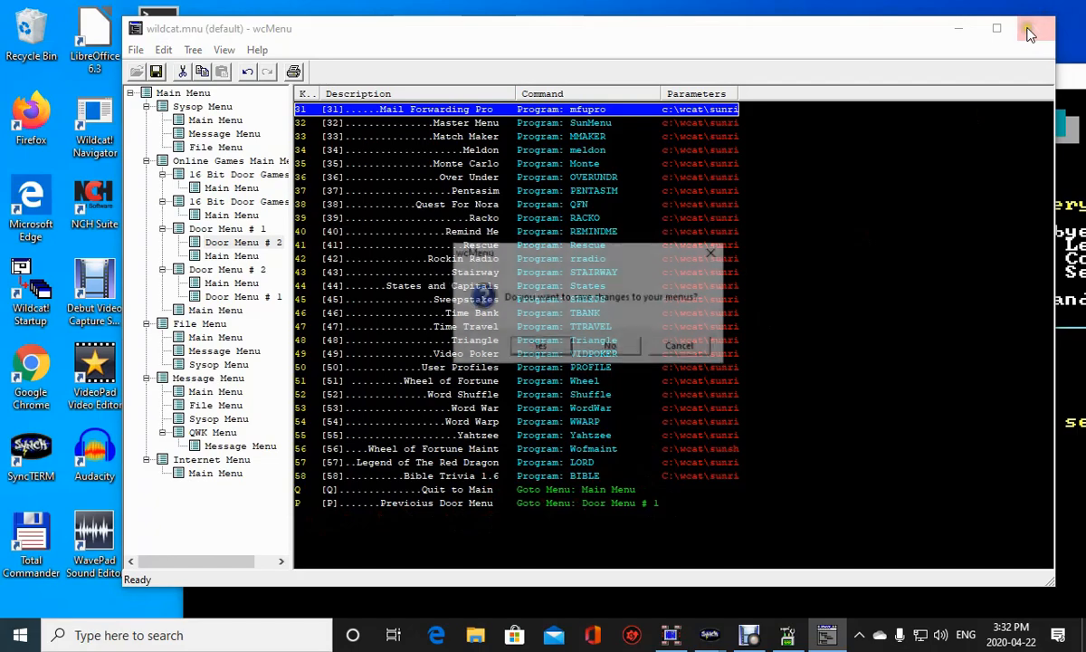
pyautogui.click(542, 347)
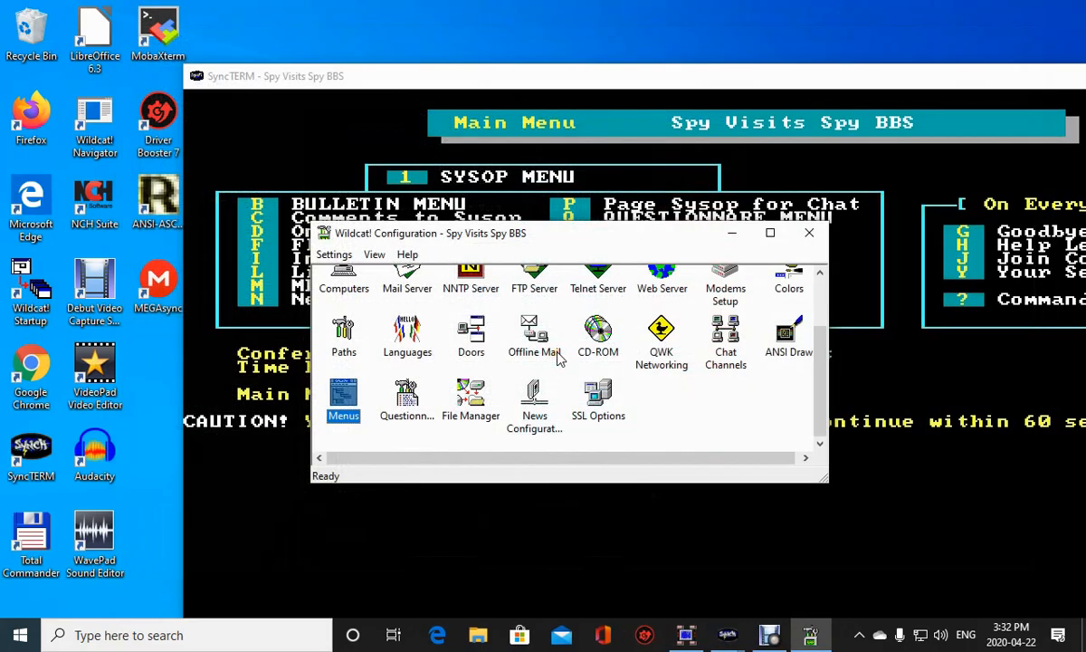
pyautogui.doubleClick(790, 349)
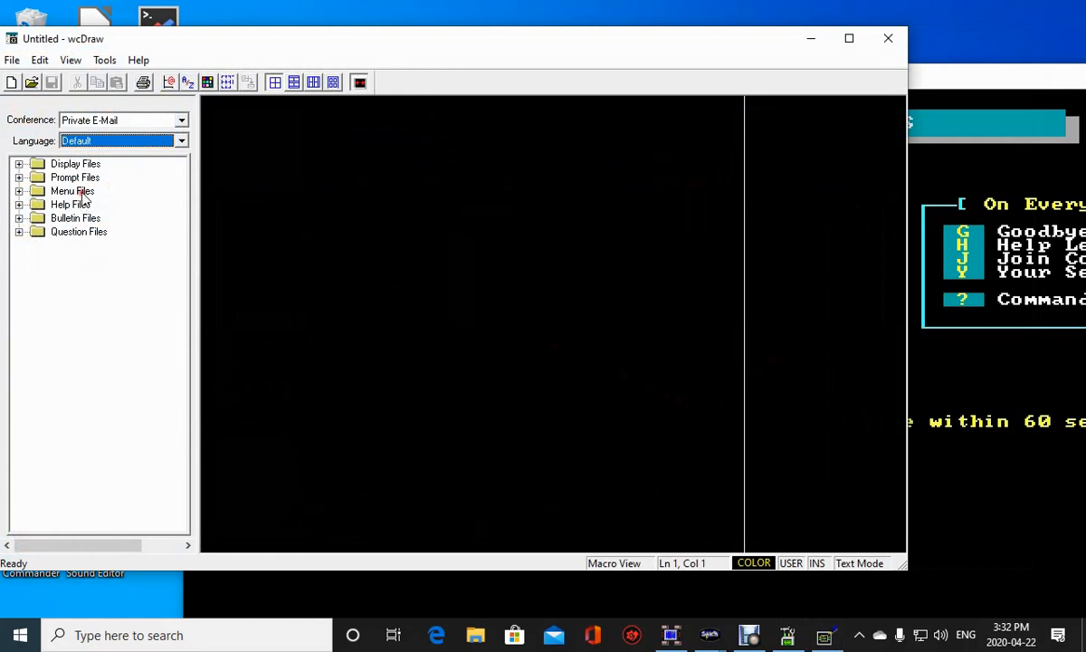
# Open doors.bbs from the Menu Files of the Private E-Mail conference.
pyautogui.doubleClick(76, 192)
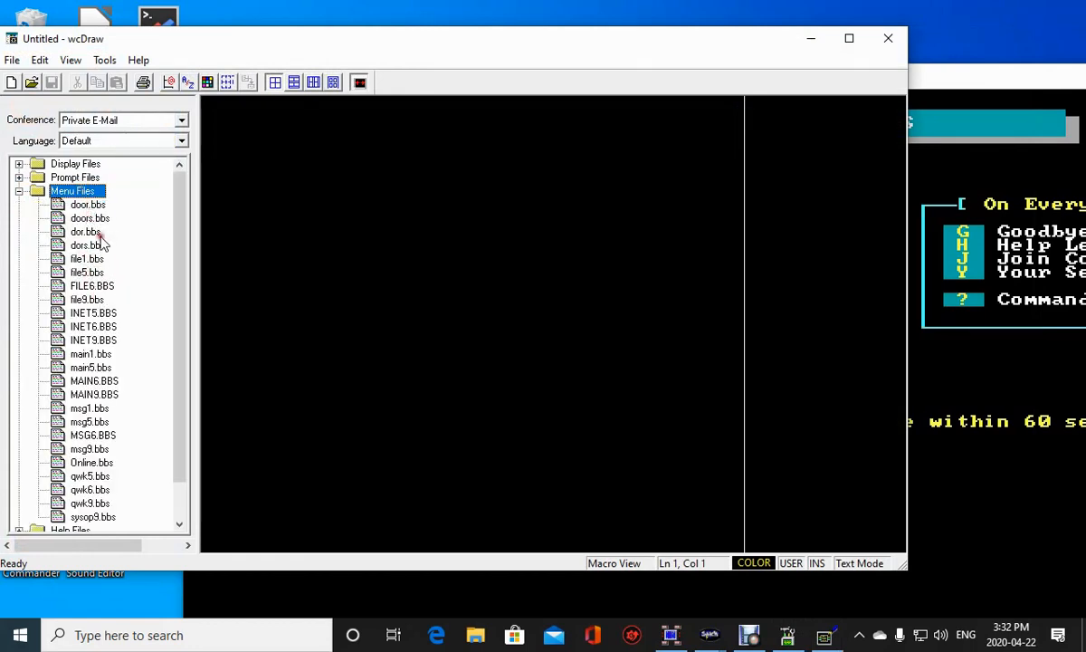
pyautogui.click(91, 219)
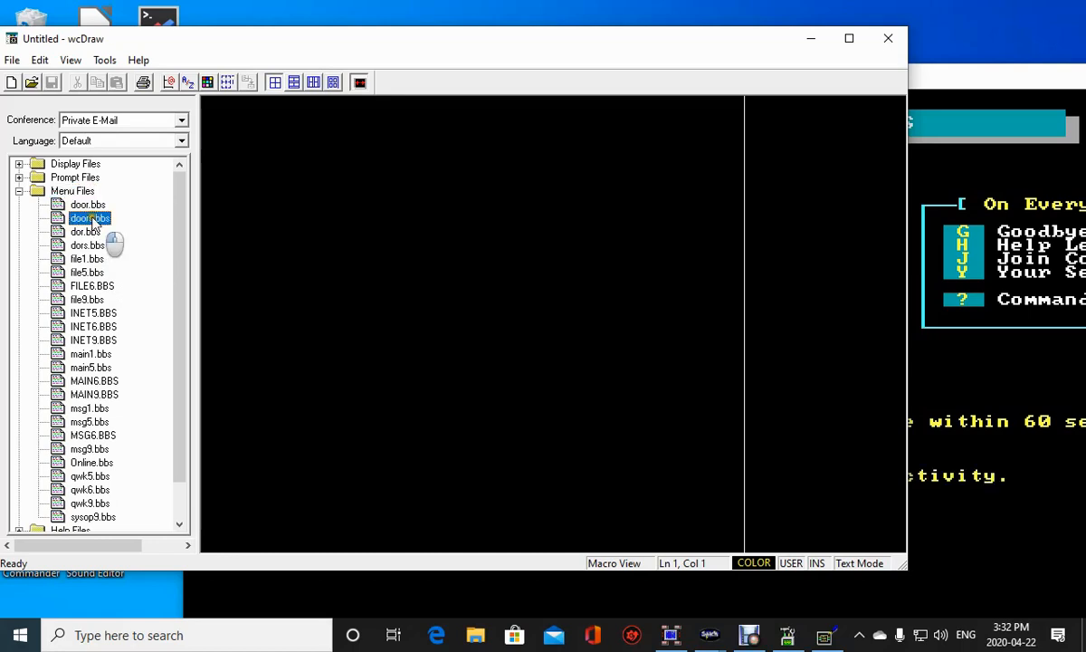
pyautogui.doubleClick(90, 220)
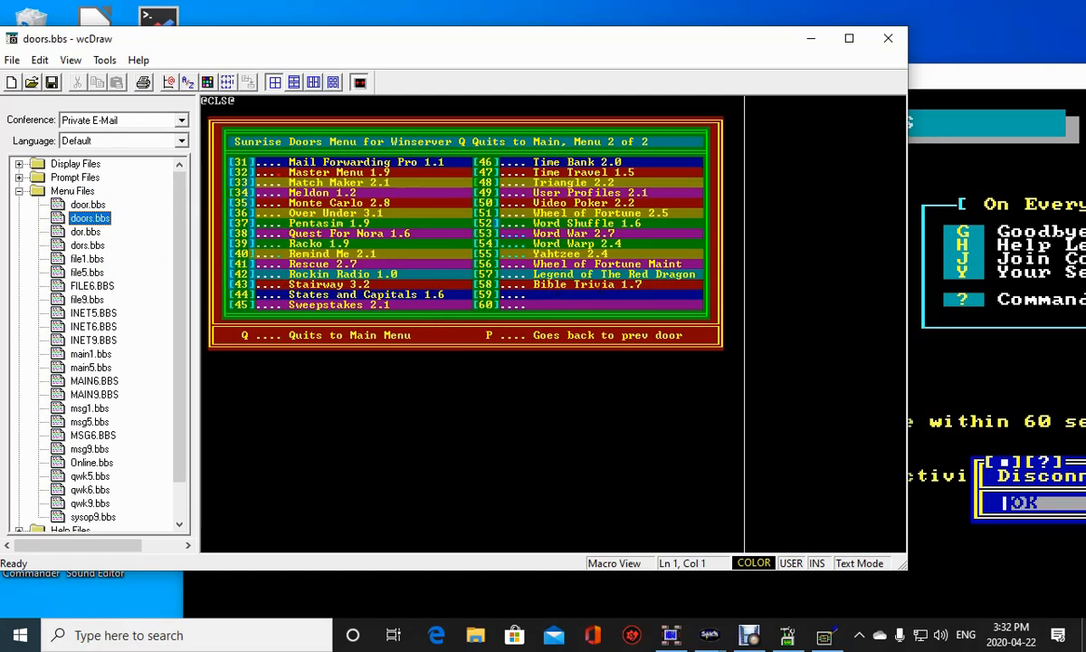
# Switch to standard colors for editing the Bible Trivia entry, with a dark red background and a bright yellow foreground.
pyautogui.click(636, 283)
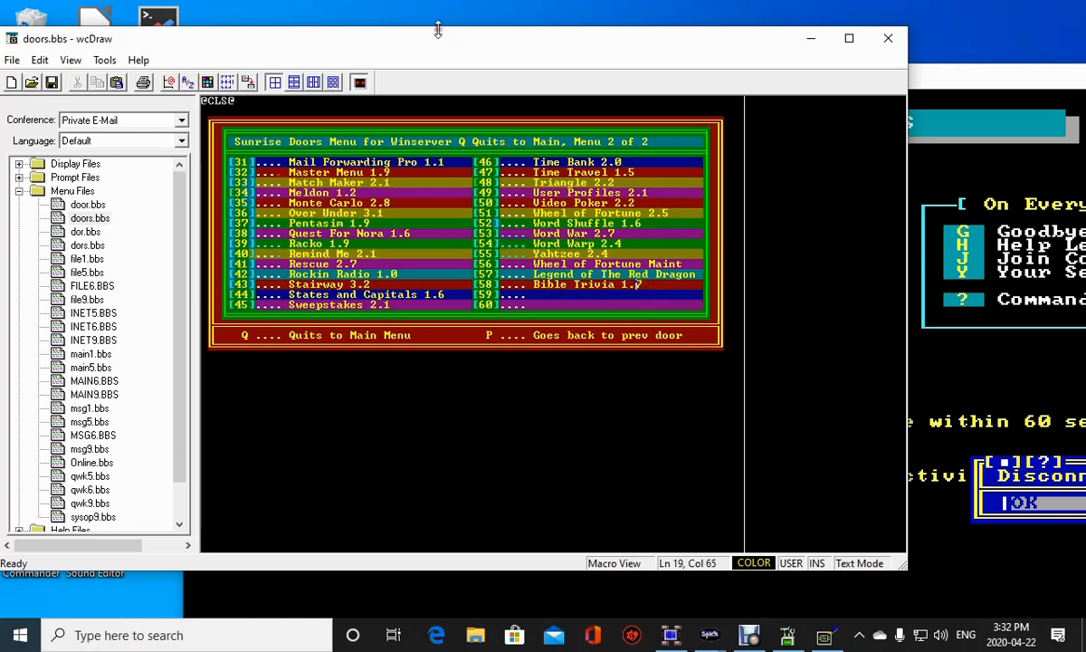
pyautogui.click(207, 82)
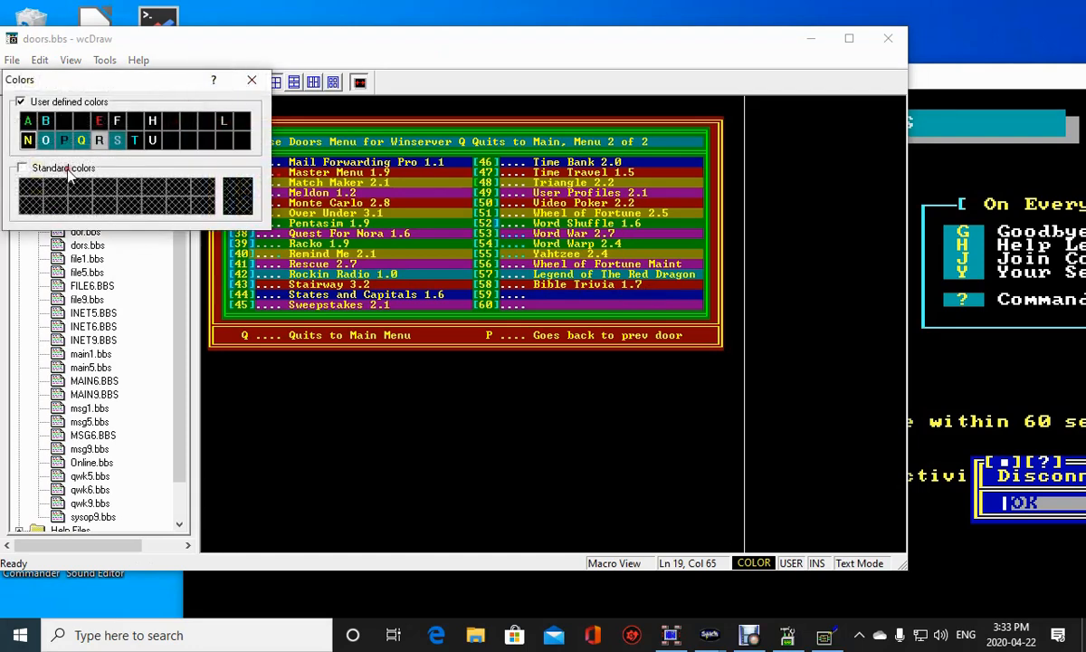
pyautogui.click(22, 168)
pyautogui.click(233, 212)
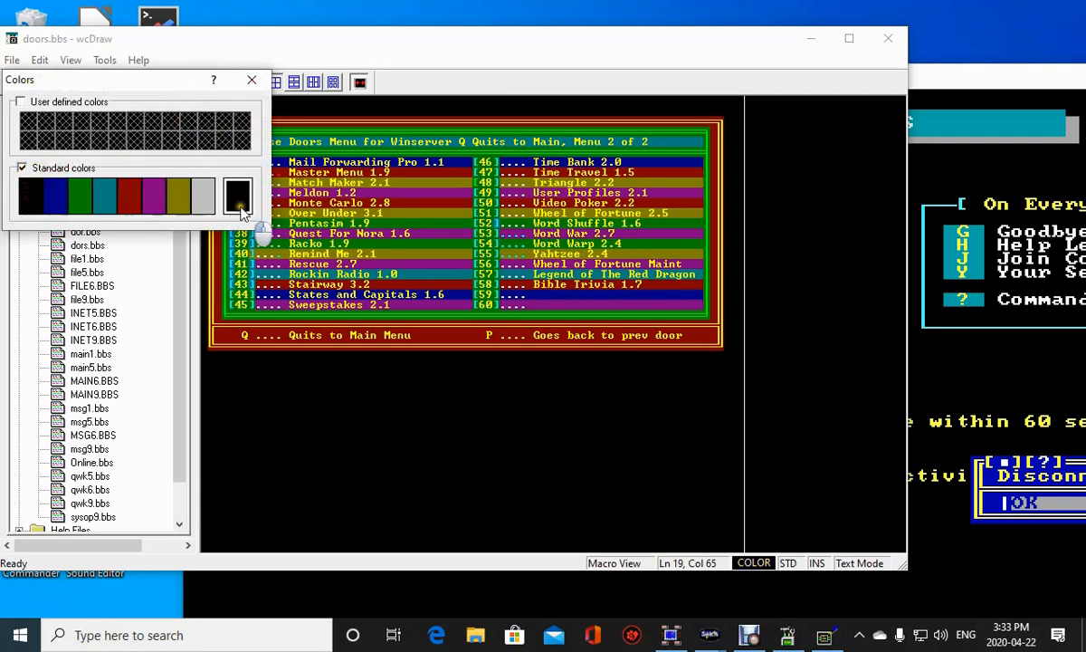
pyautogui.click(139, 212)
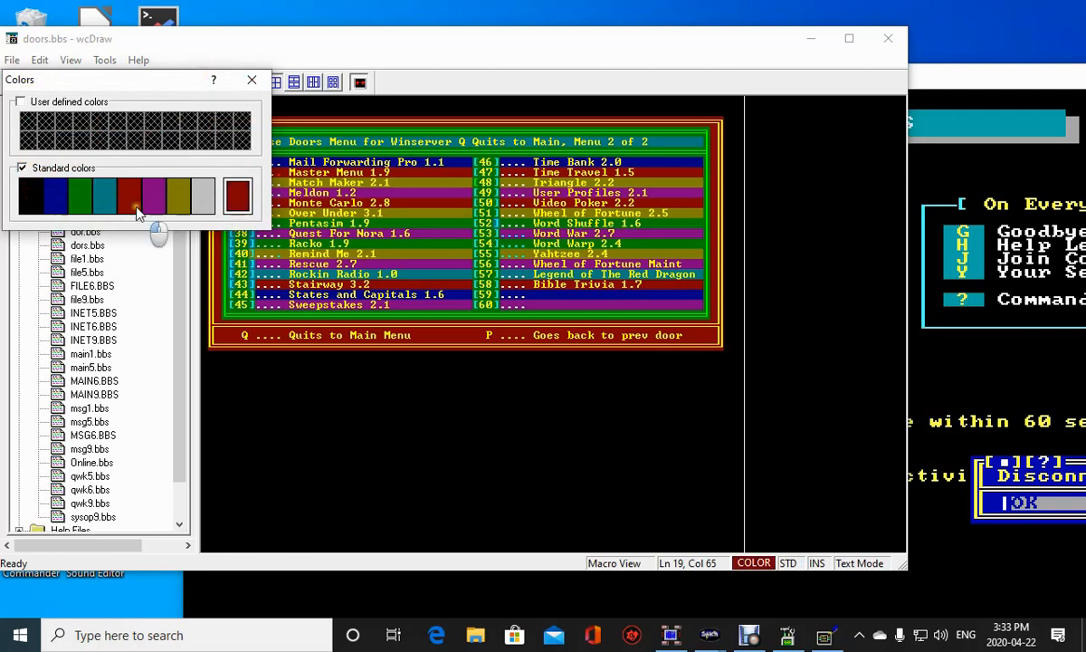
pyautogui.click(233, 198)
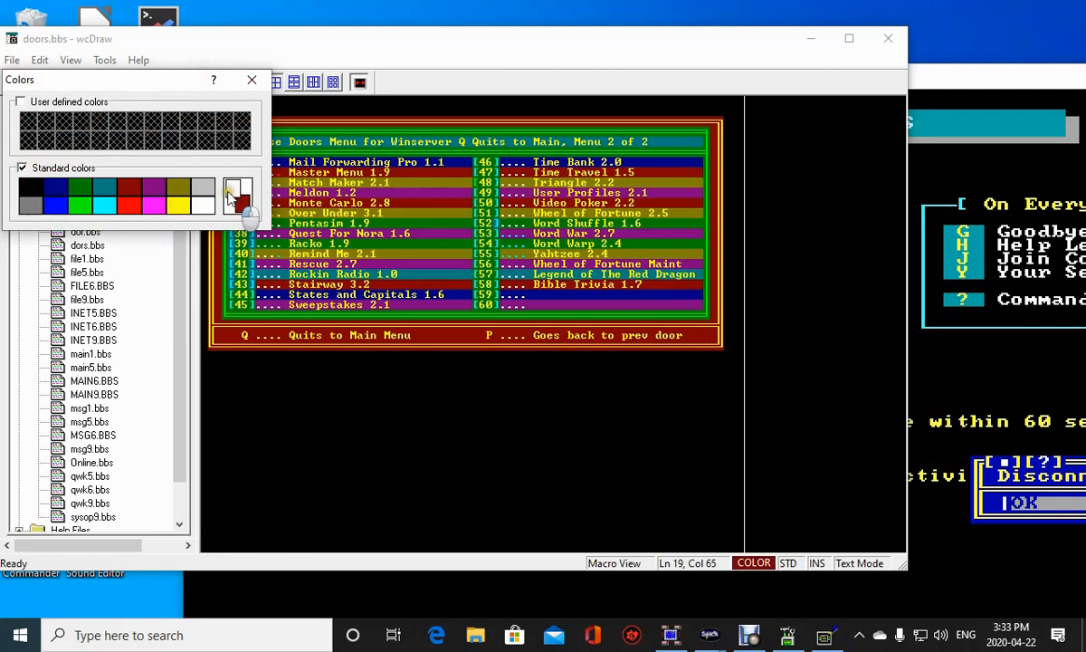
pyautogui.click(175, 207)
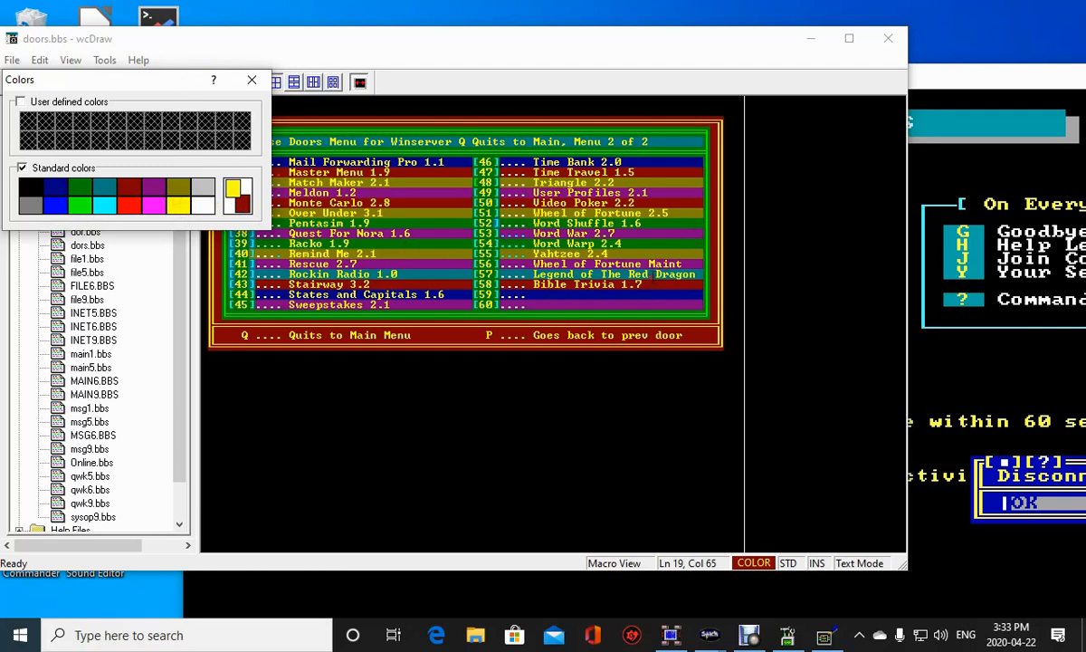
# Overwrite the Bible Trivia version in entry 58 so it reads 1.6, and close the menu editor and Wildcat! Configuration.
pyautogui.click(639, 284)
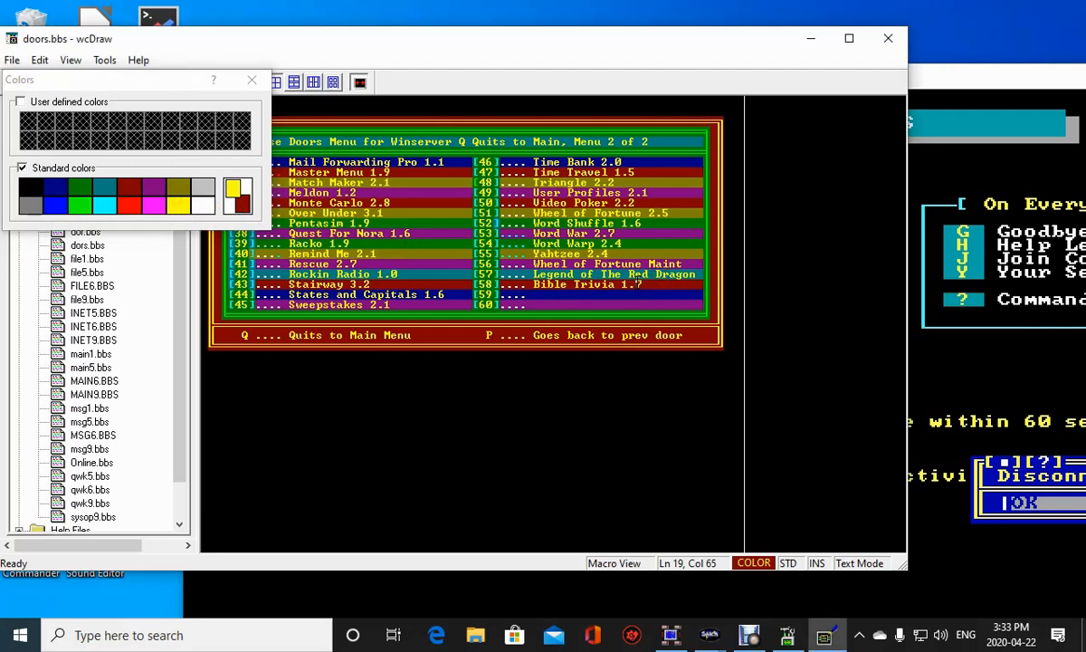
pyautogui.press('Insert')
pyautogui.write('6')
pyautogui.click(257, 84)
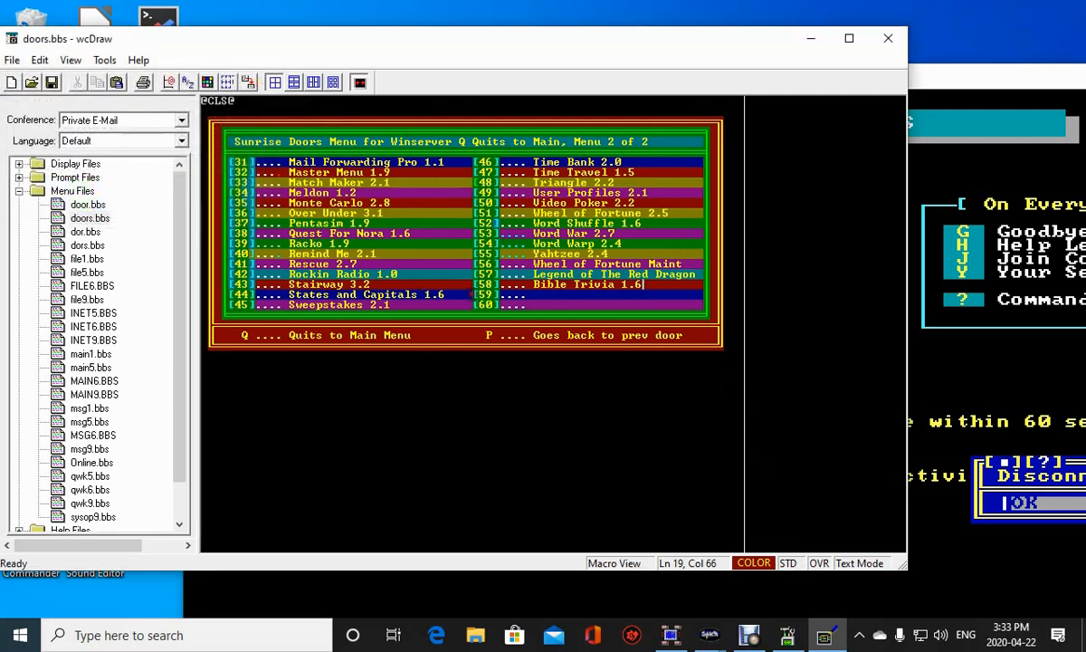
pyautogui.click(811, 38)
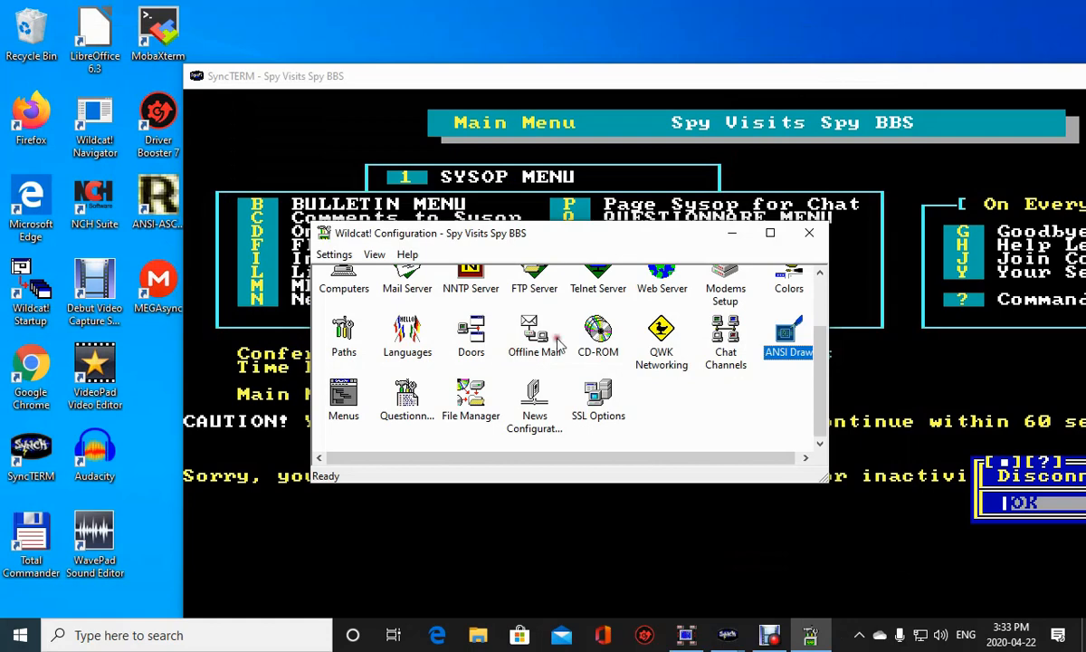
pyautogui.click(808, 237)
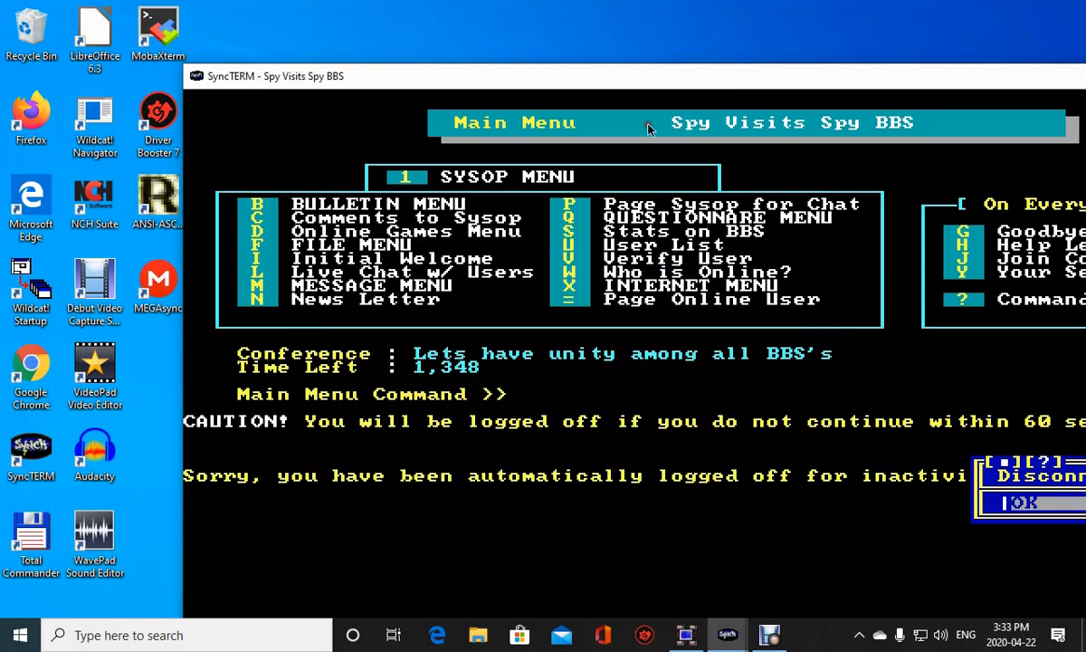
# Reconnect to Spy Visits Spy BBS in SyncTERM and move the terminal window so the full text width is readable.
pyautogui.press('Return')
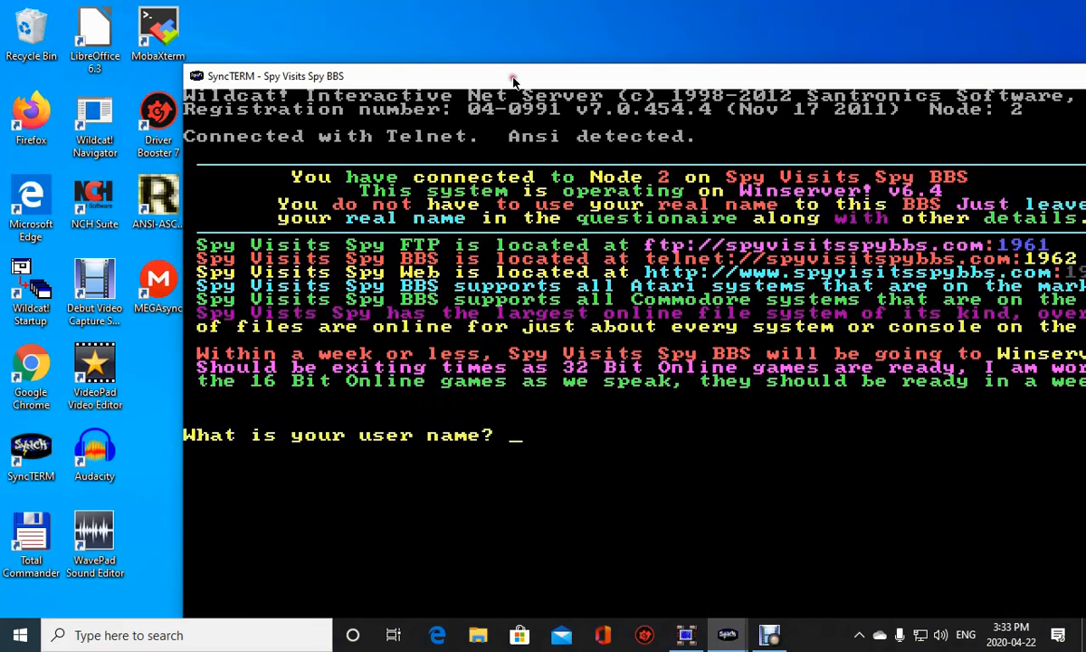
pyautogui.moveTo(471, 69); pyautogui.dragTo(435, 58)
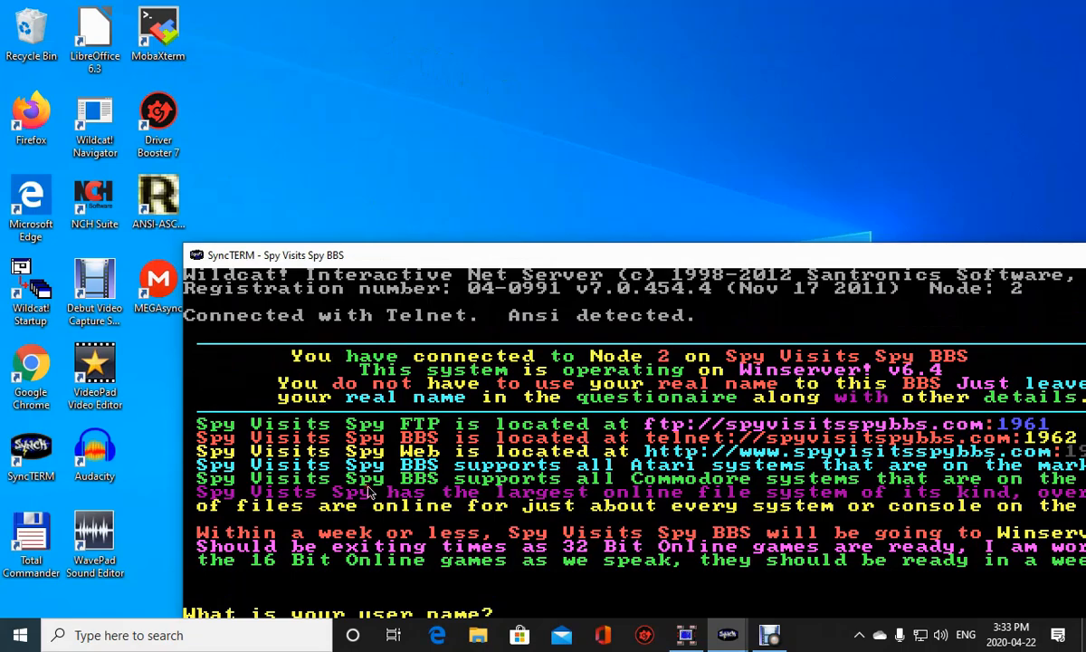
pyautogui.moveTo(371, 255); pyautogui.dragTo(211, 36)
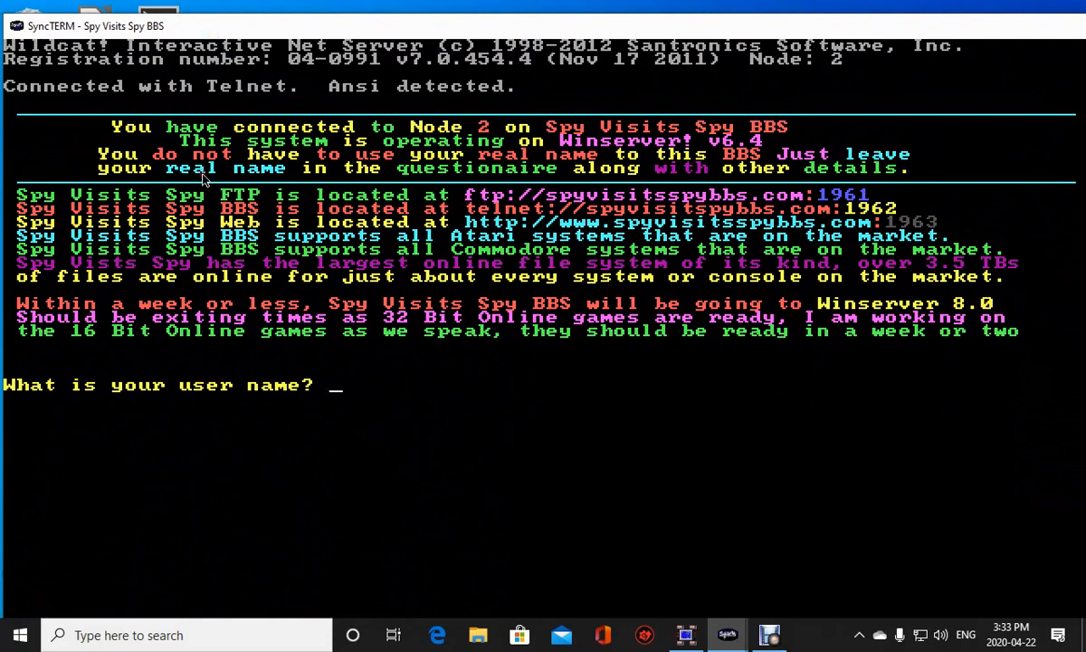
# Log in to the BBS with the account's user name and password and continue to the Main Menu.
pyautogui.write('the mast')
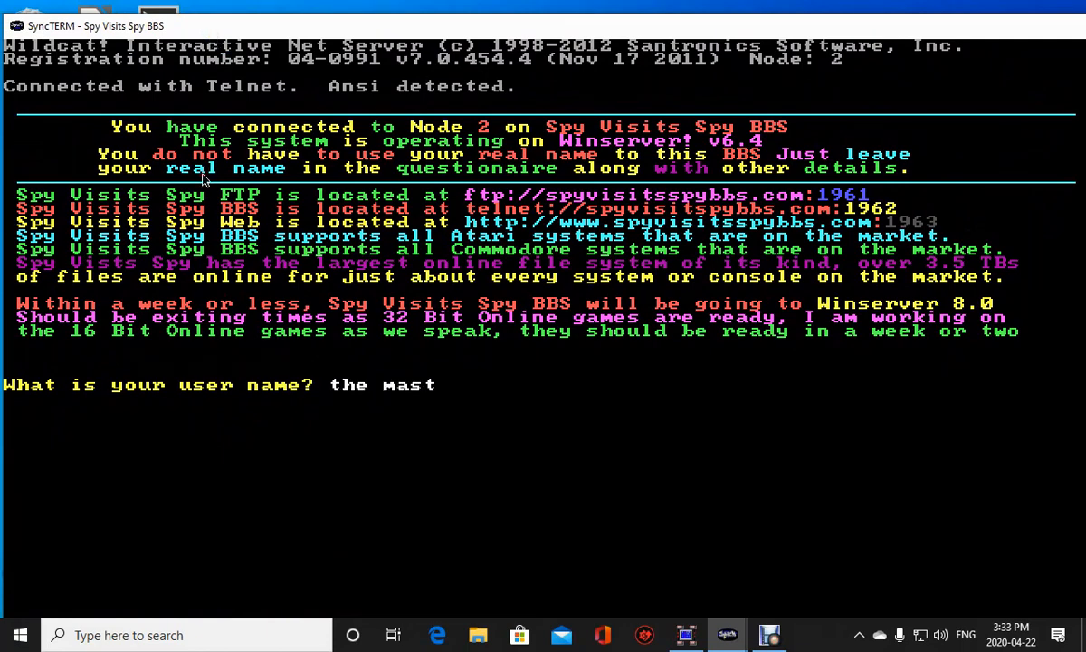
pyautogui.write('er-spy')
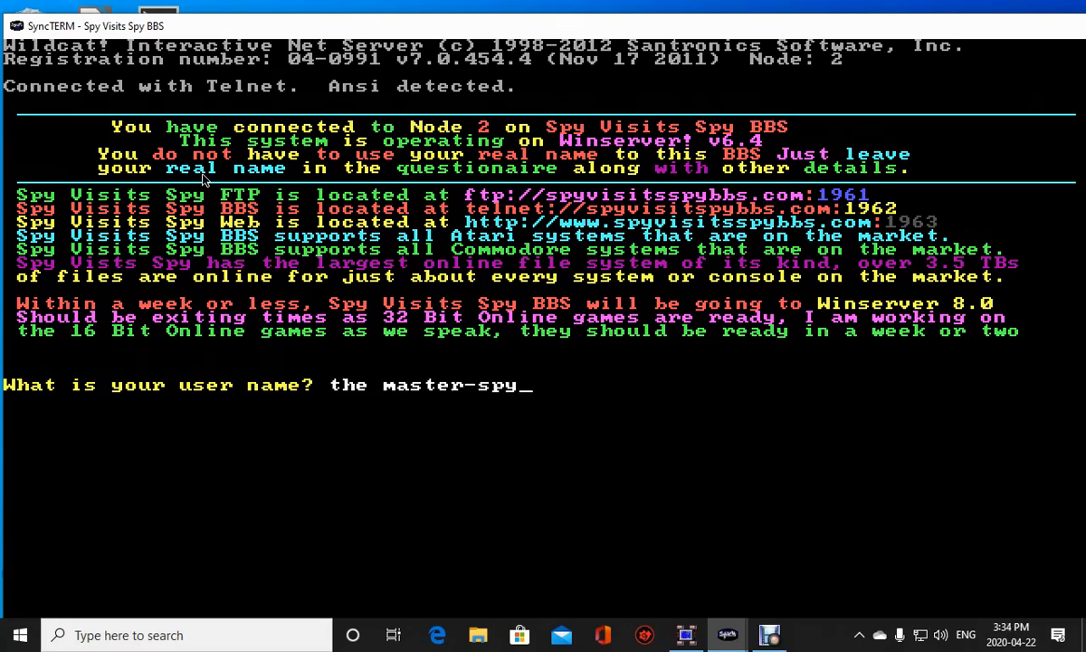
pyautogui.press('Return')
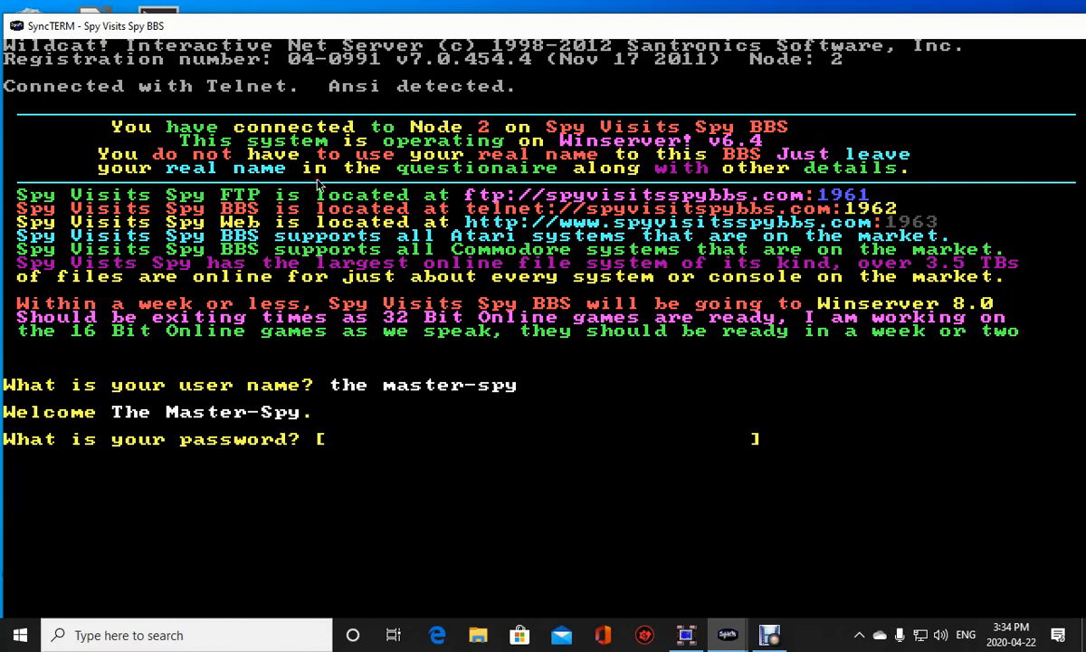
pyautogui.write('*****')
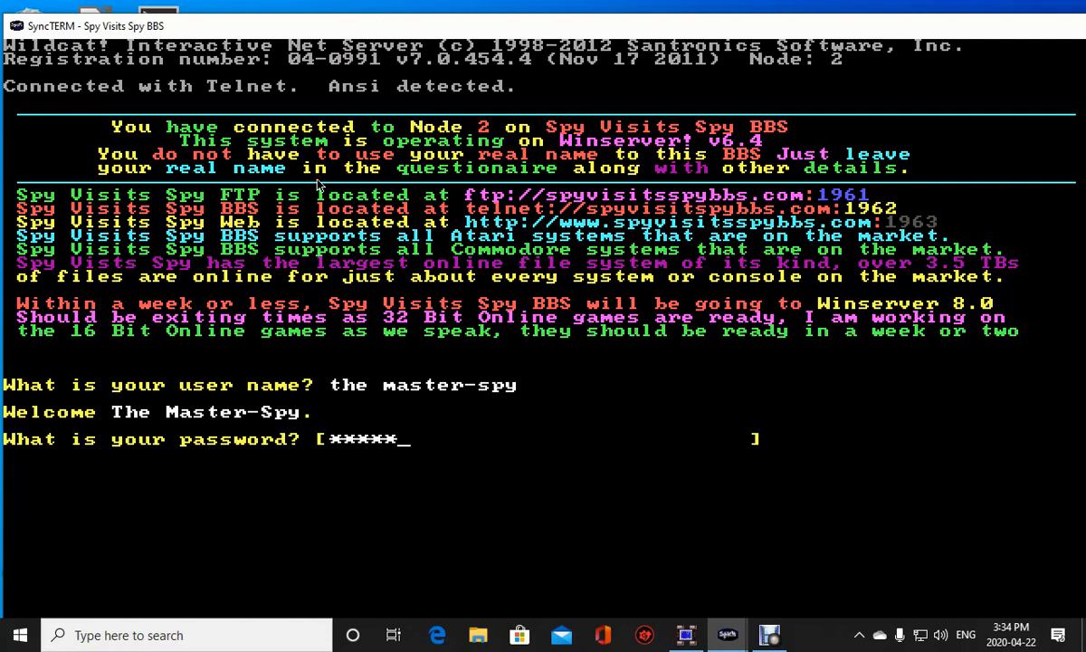
pyautogui.write('************')
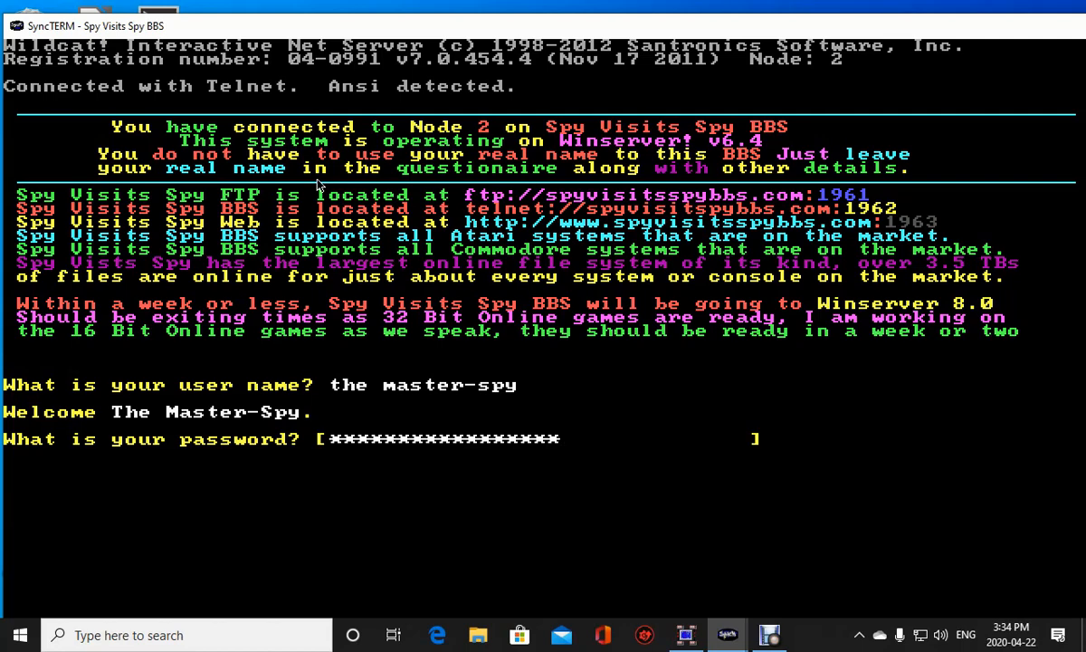
pyautogui.press('Return')
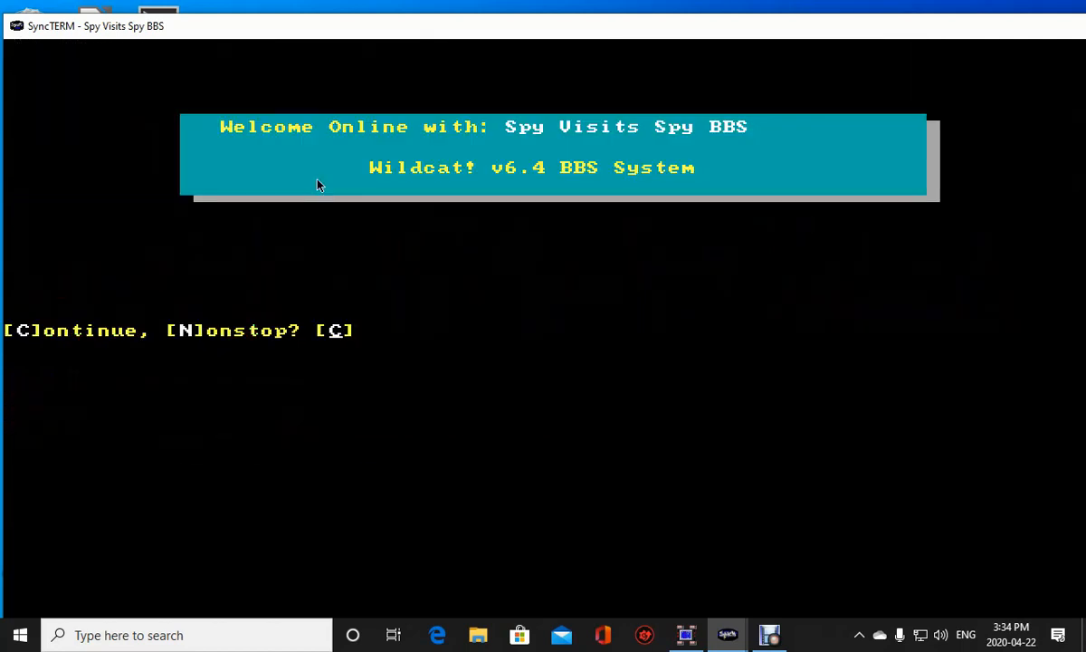
pyautogui.press('Return')
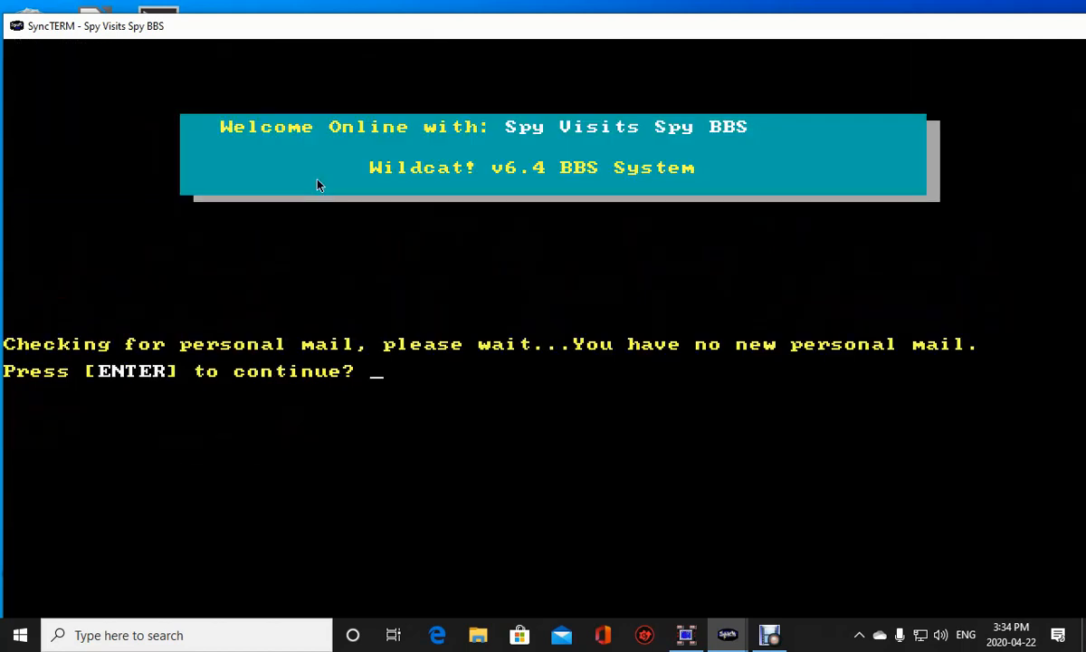
pyautogui.press('Return')
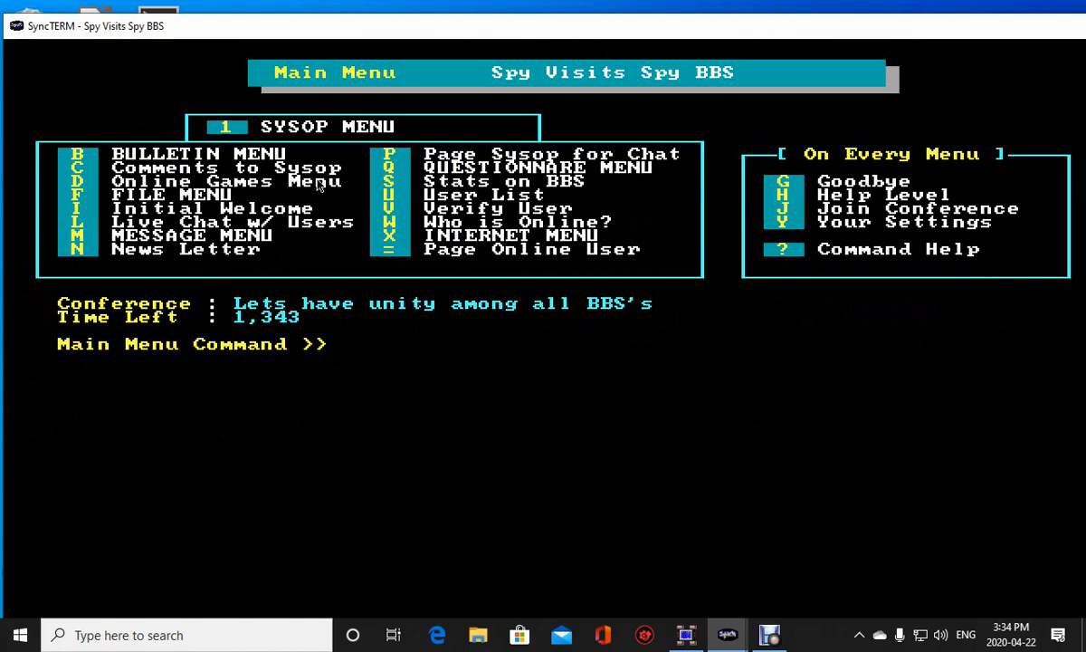
# Open Door Games Menu Winserver Page 2 through the Online Games Menu.
pyautogui.press('d')
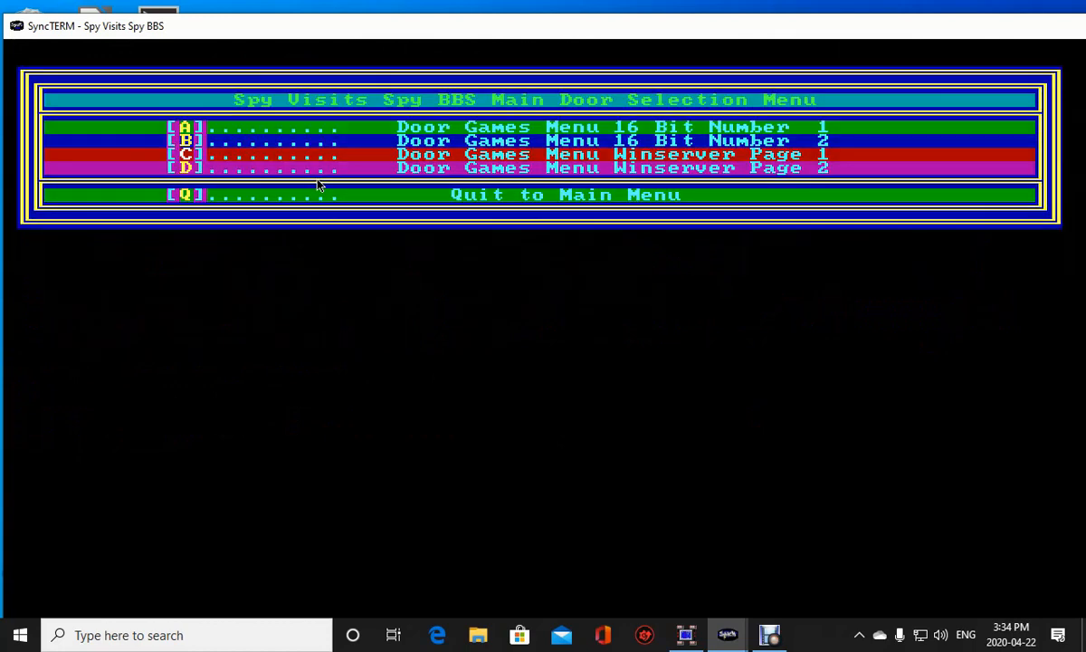
pyautogui.press('d')
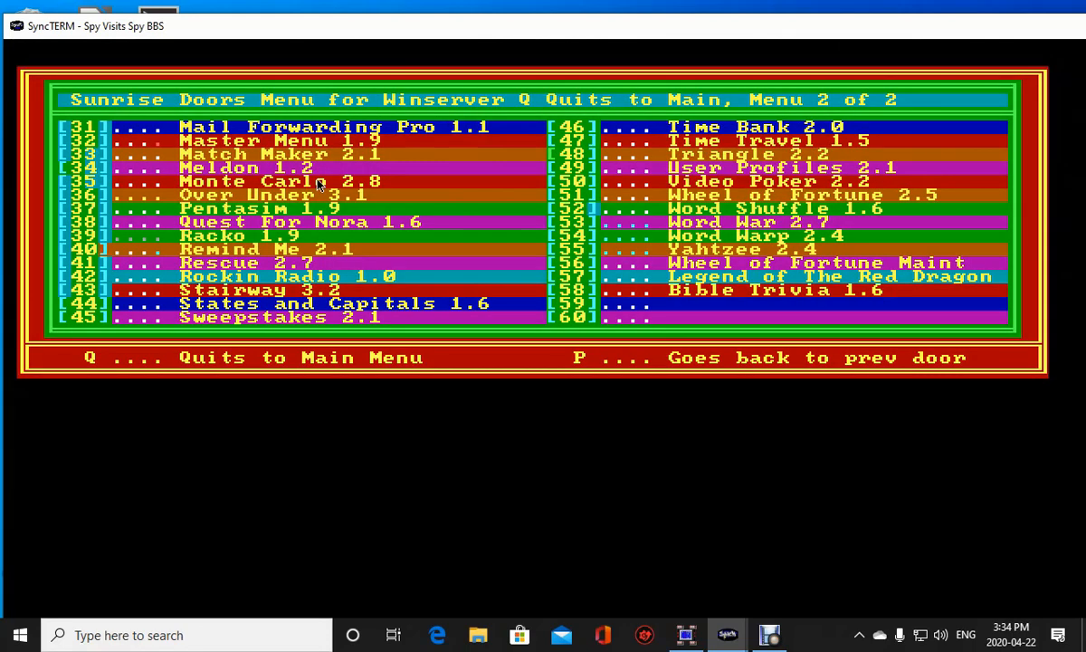
pyautogui.write('5')
pyautogui.press('Return')
pyautogui.write('8')
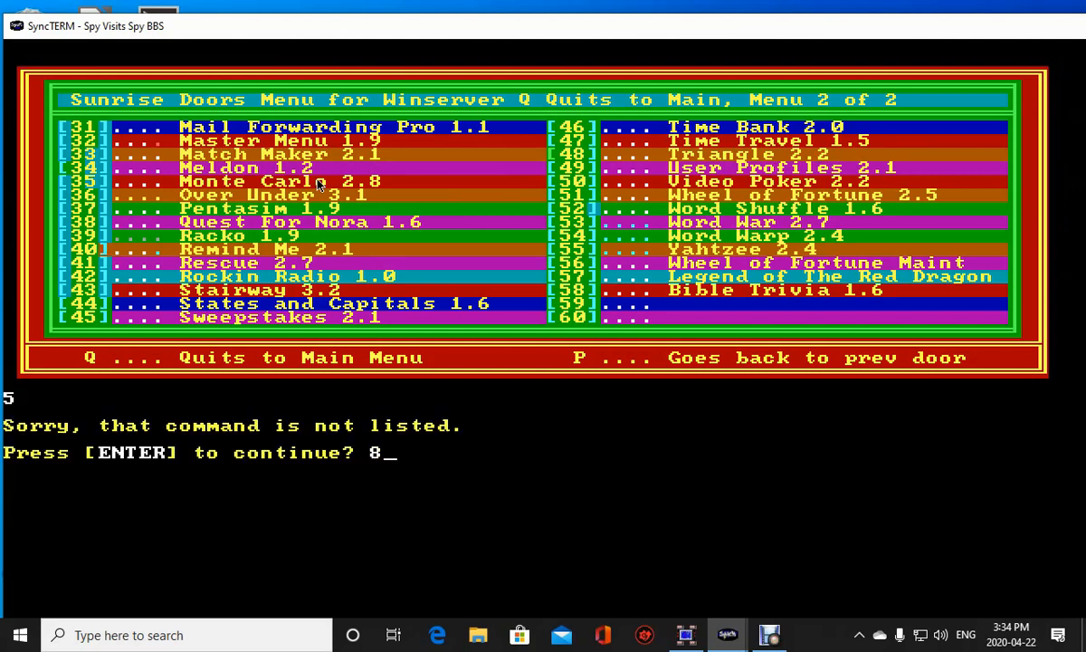
pyautogui.press('Return')
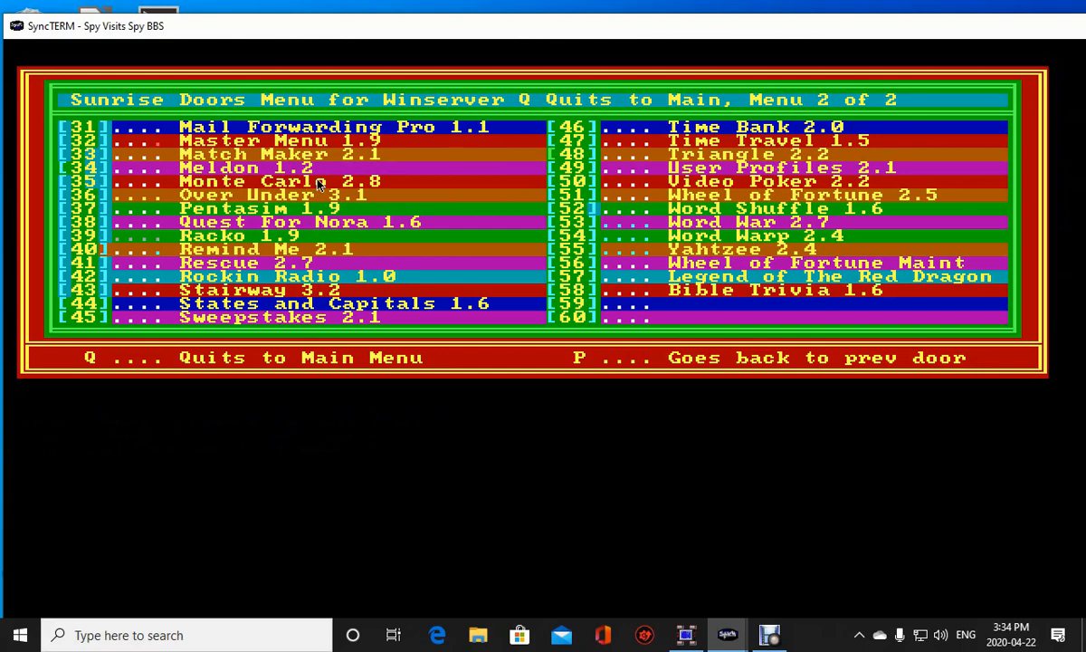
# Launch Bible Trivia as door 58 and continue past its title screen to the first question.
pyautogui.write('58')
pyautogui.press('Return')
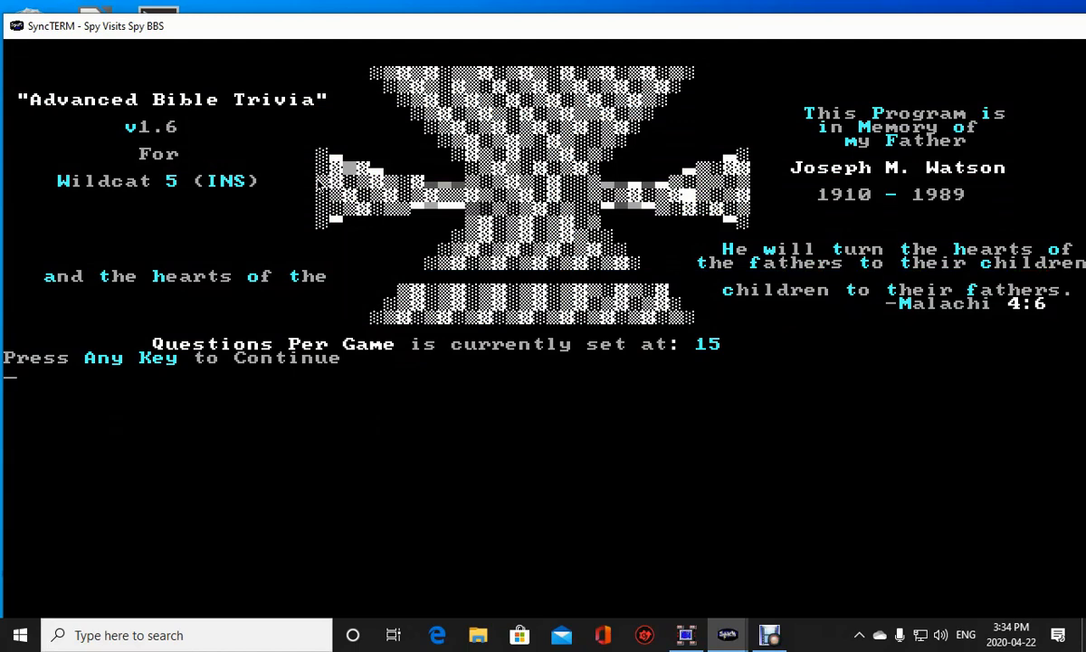
pyautogui.press('Return')
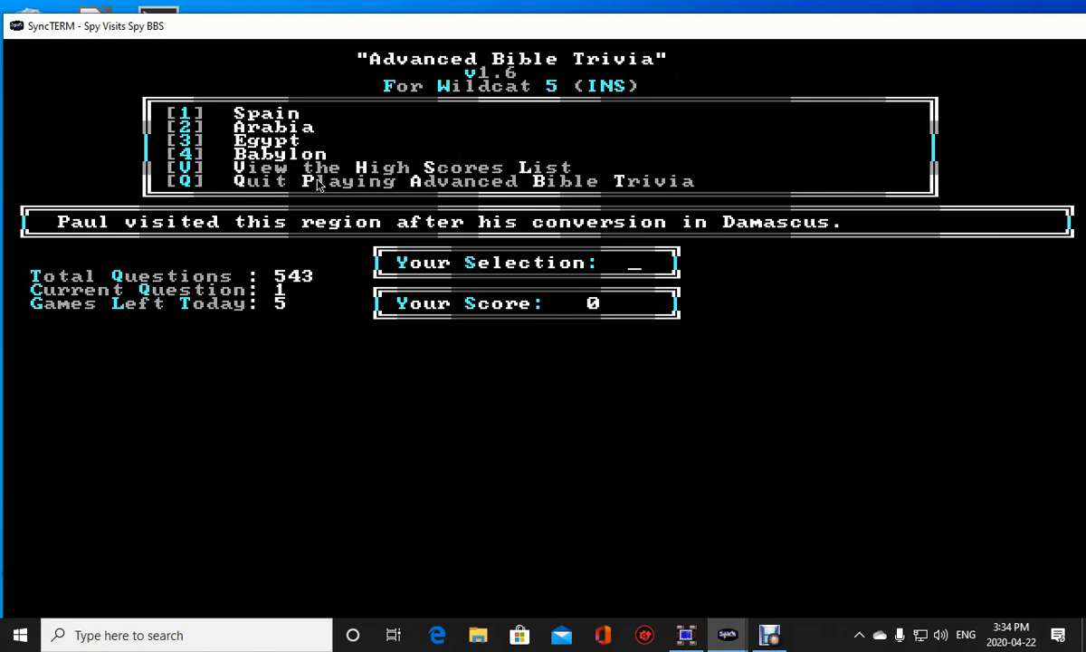
# Answer the first five Bible Trivia questions with Arabia, Jealousy, Jesus, Pride and Boaz.
pyautogui.write('2')
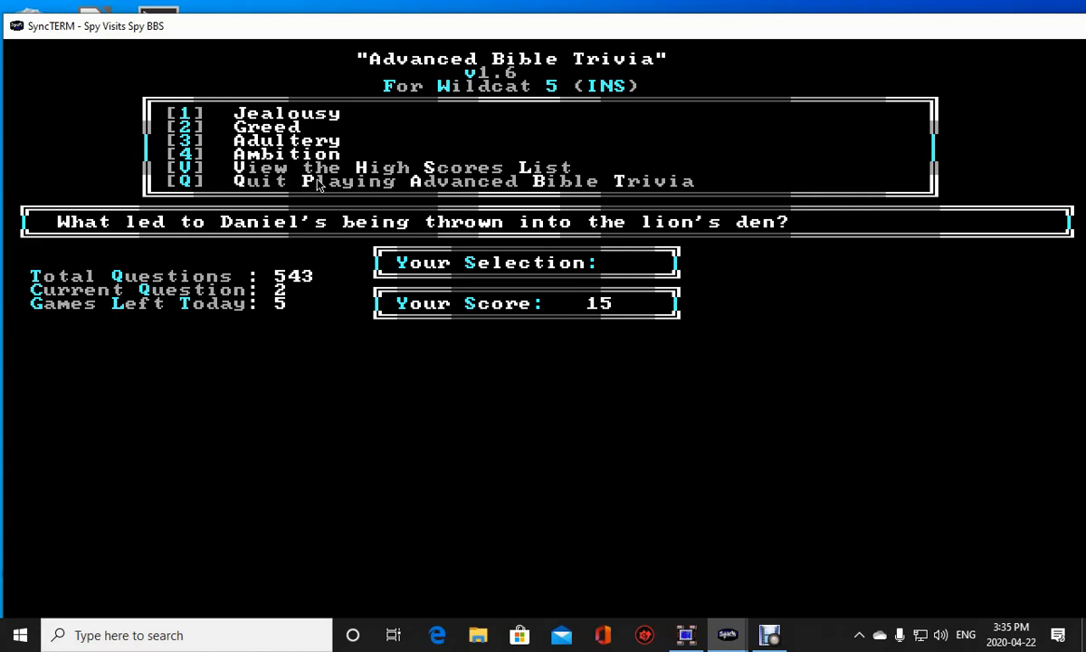
pyautogui.write('1')
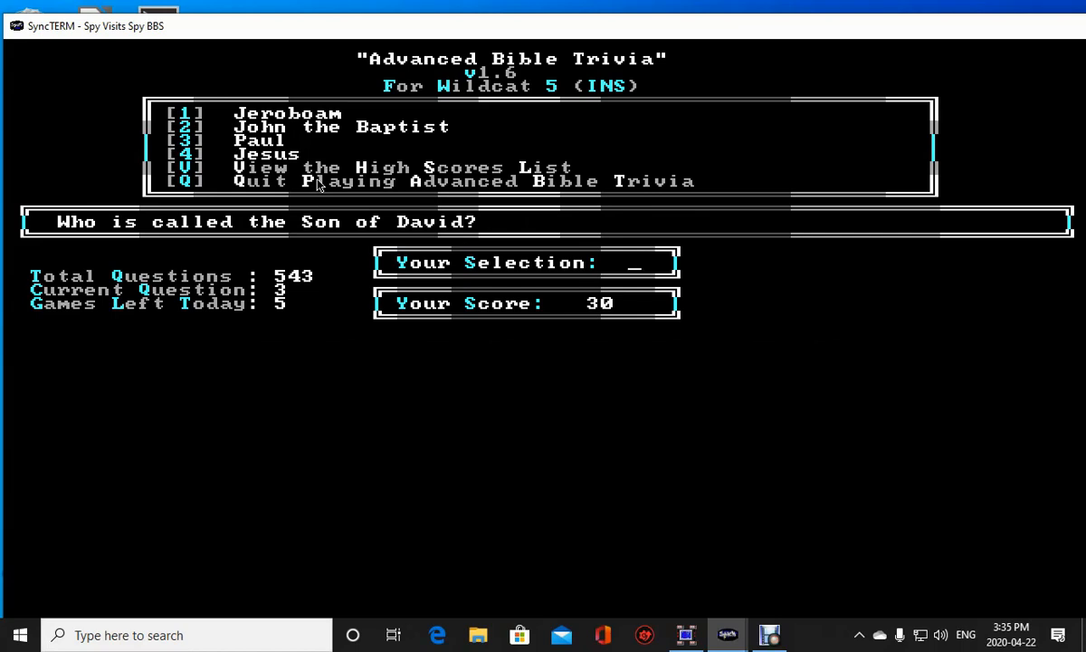
pyautogui.press('4')
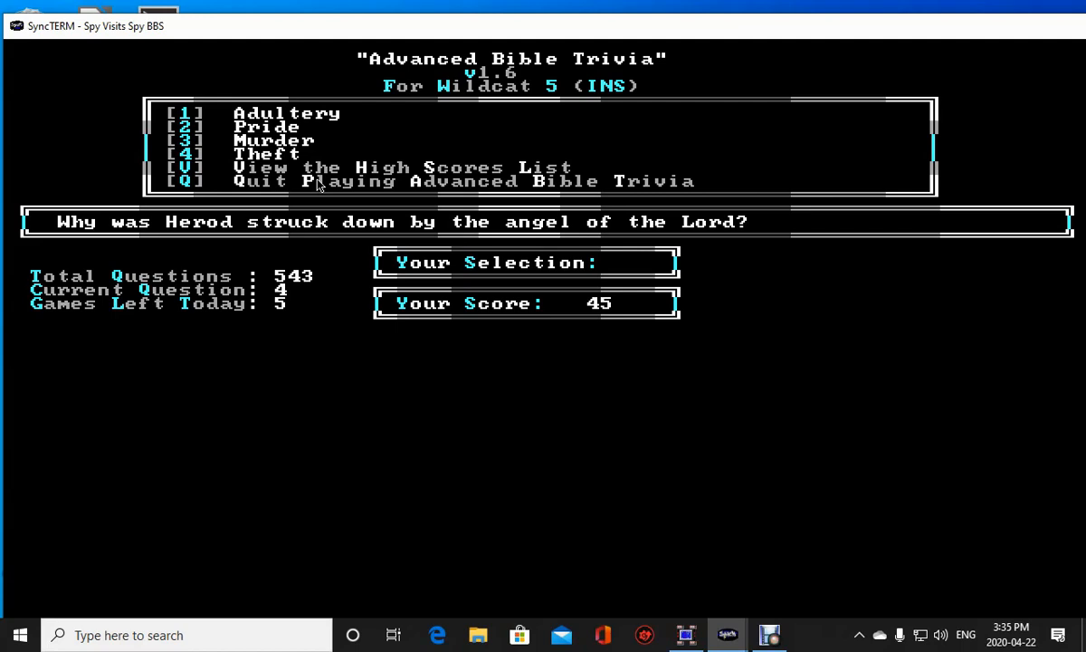
pyautogui.press('2')
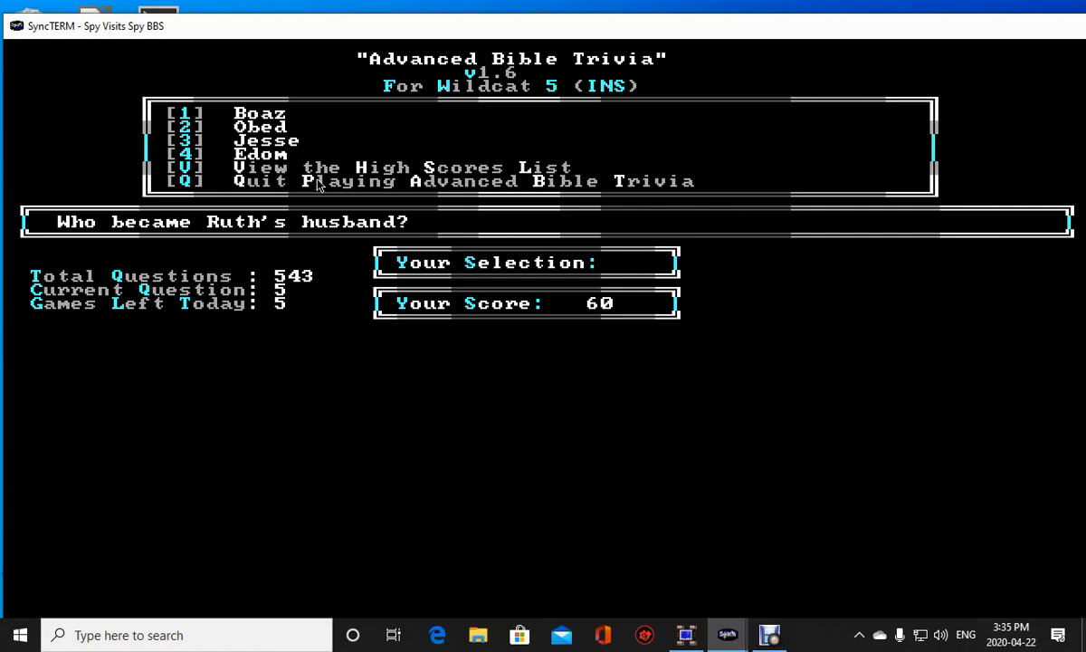
pyautogui.write('1')
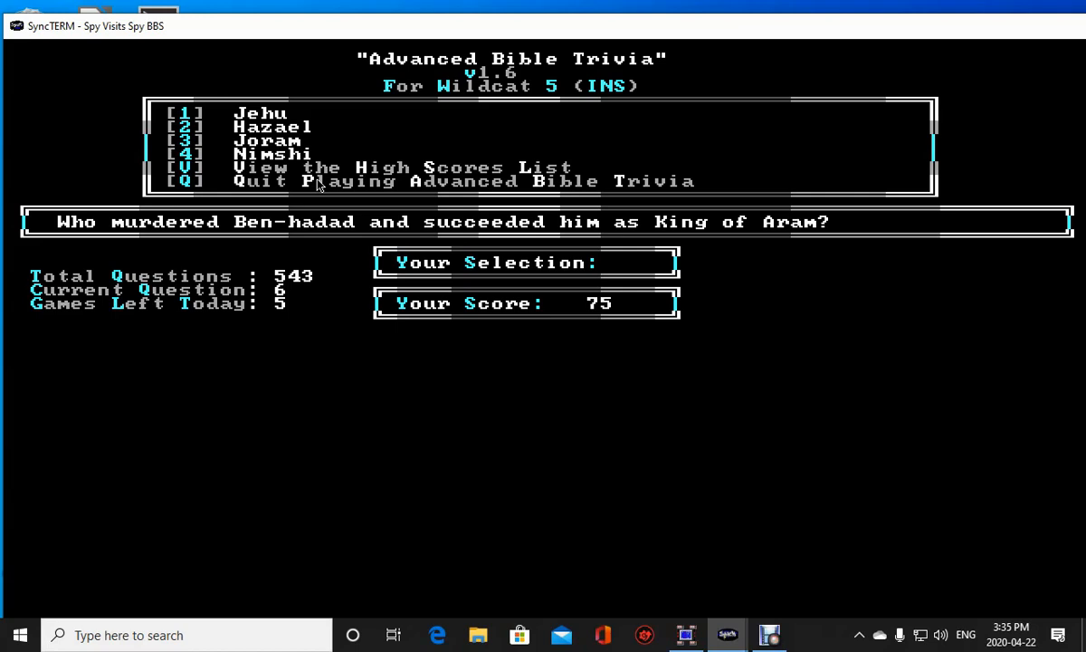
# Answer Bible Trivia questions 6 to 12 with Joram, Jacob's, Agrippa, Paphos, Tomorrow, Father and Caleb.
pyautogui.write('3')
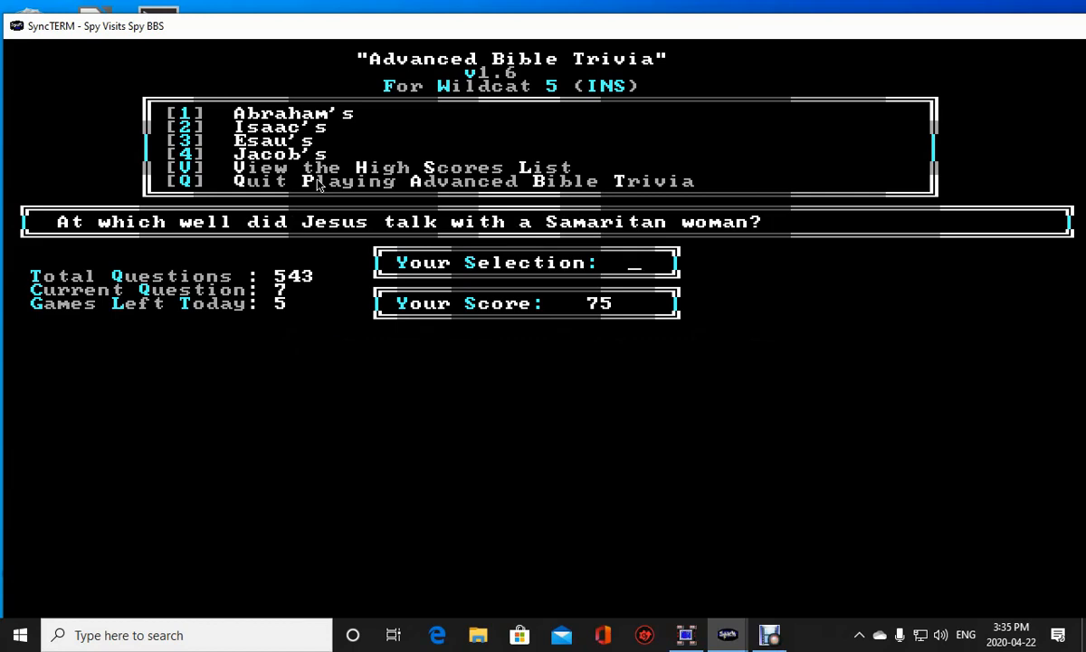
pyautogui.write('4')
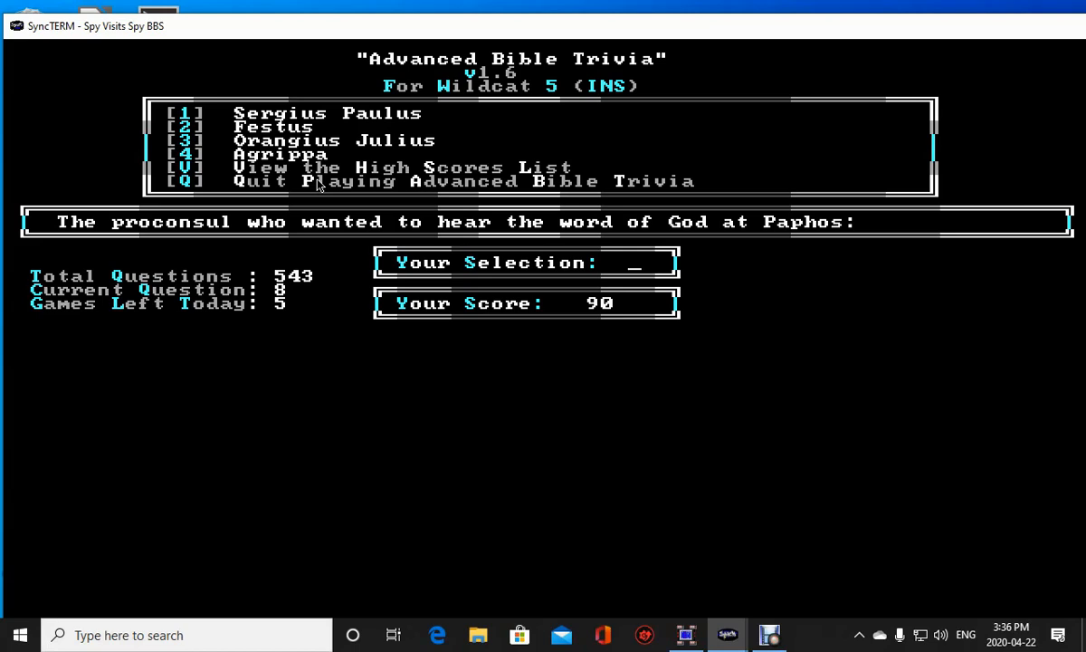
pyautogui.press('4')
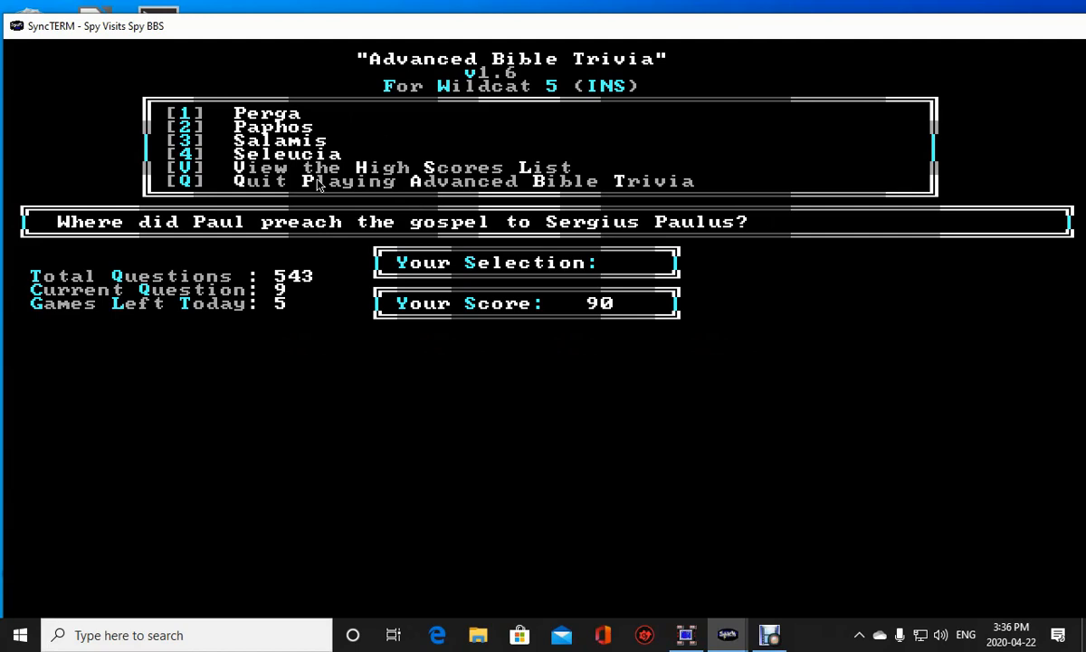
pyautogui.write('2')
pyautogui.press('Return')
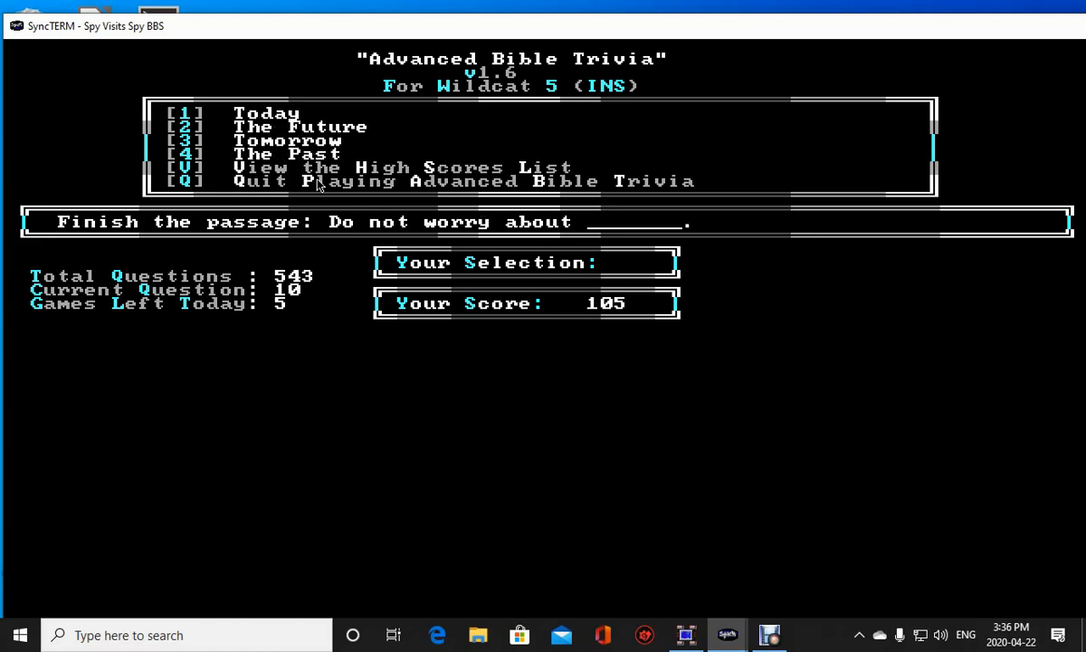
pyautogui.write('3')
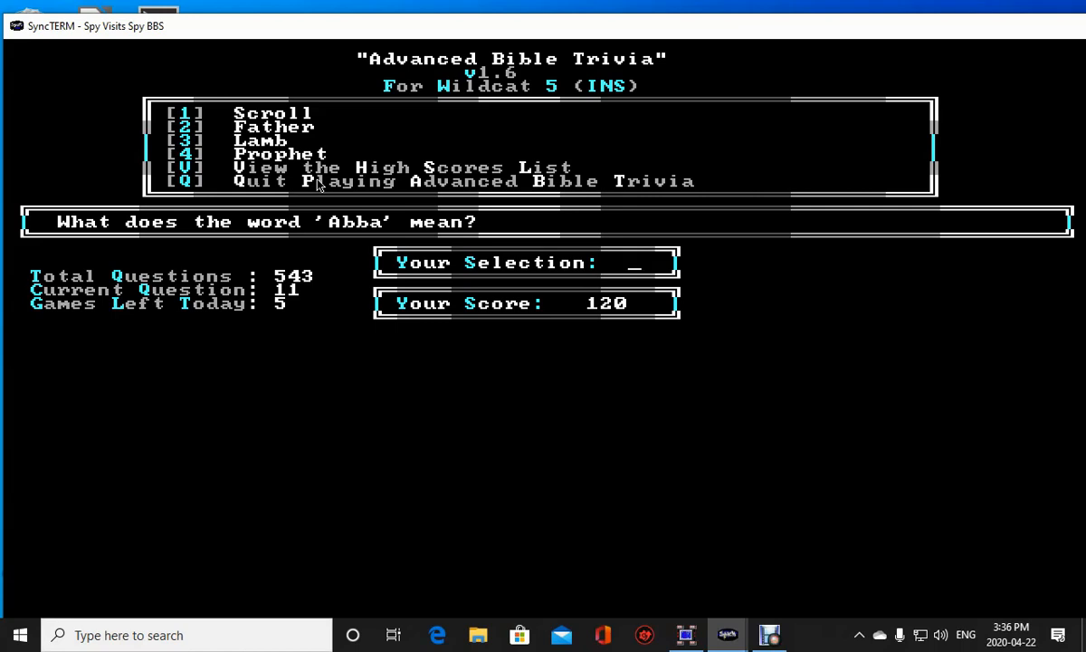
pyautogui.write('2')
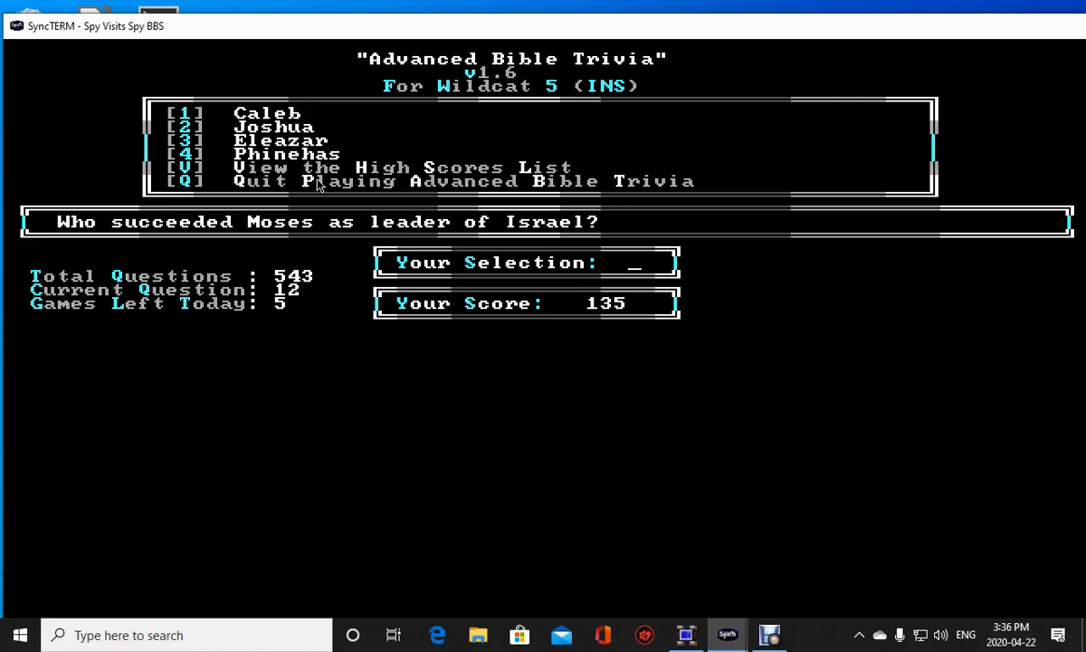
pyautogui.press('1')
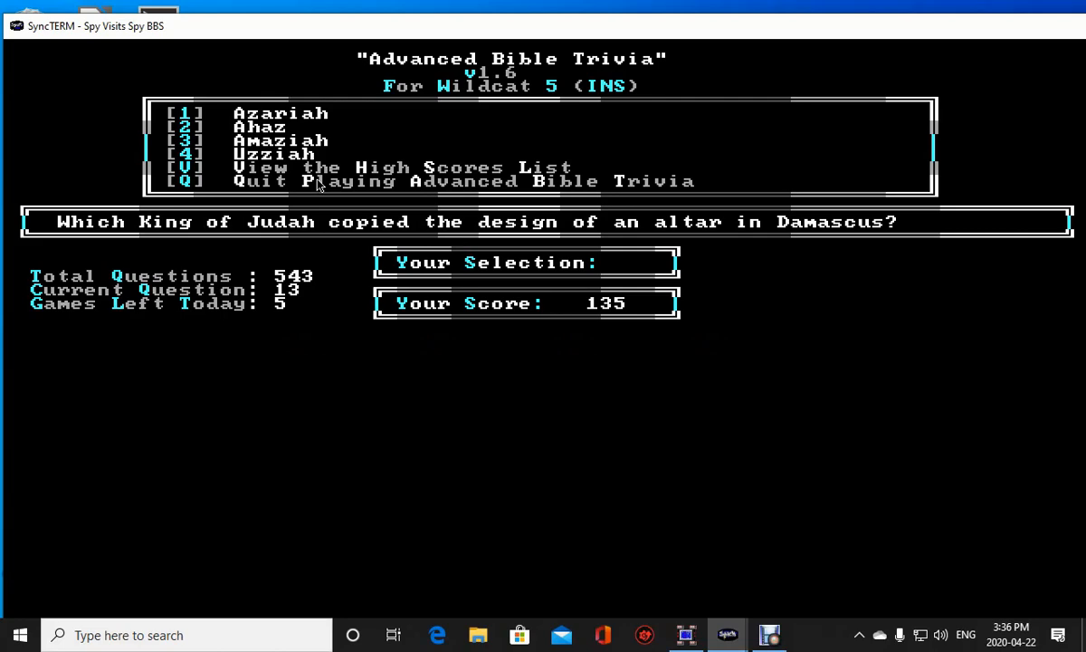
# Quit Bible Trivia and return to the Winserver doors menu, page 2 of 2.
pyautogui.write('q')
pyautogui.press('Return')
pyautogui.press('Return')
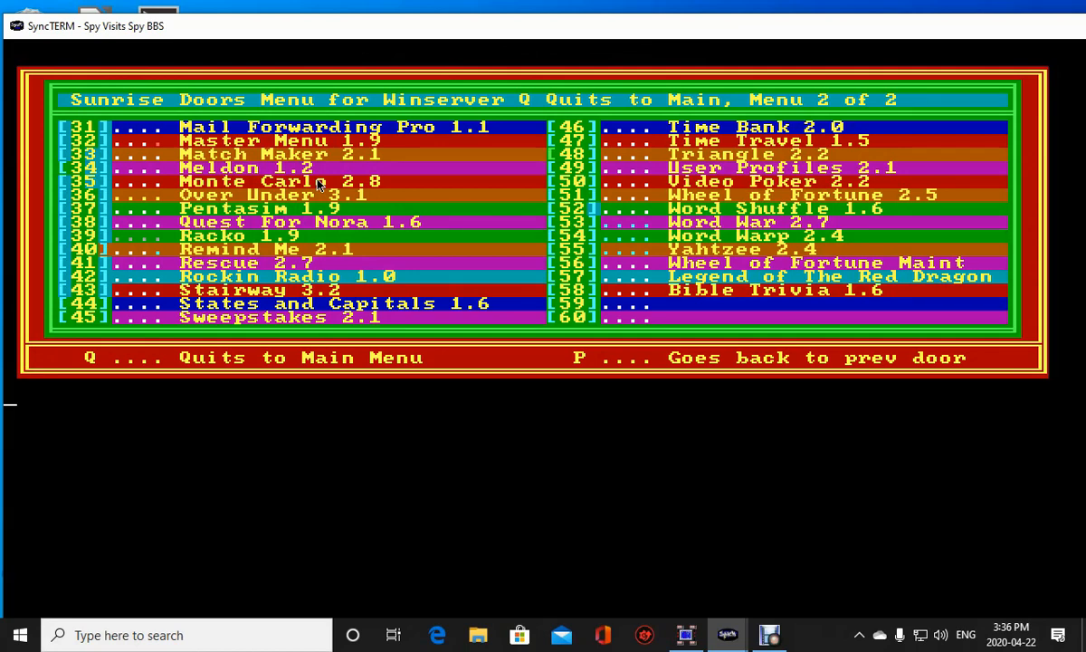
# Try to run Wheel of Fortune Maint as door 56 and return to the doors menu.
pyautogui.write('56')
pyautogui.press('Return')
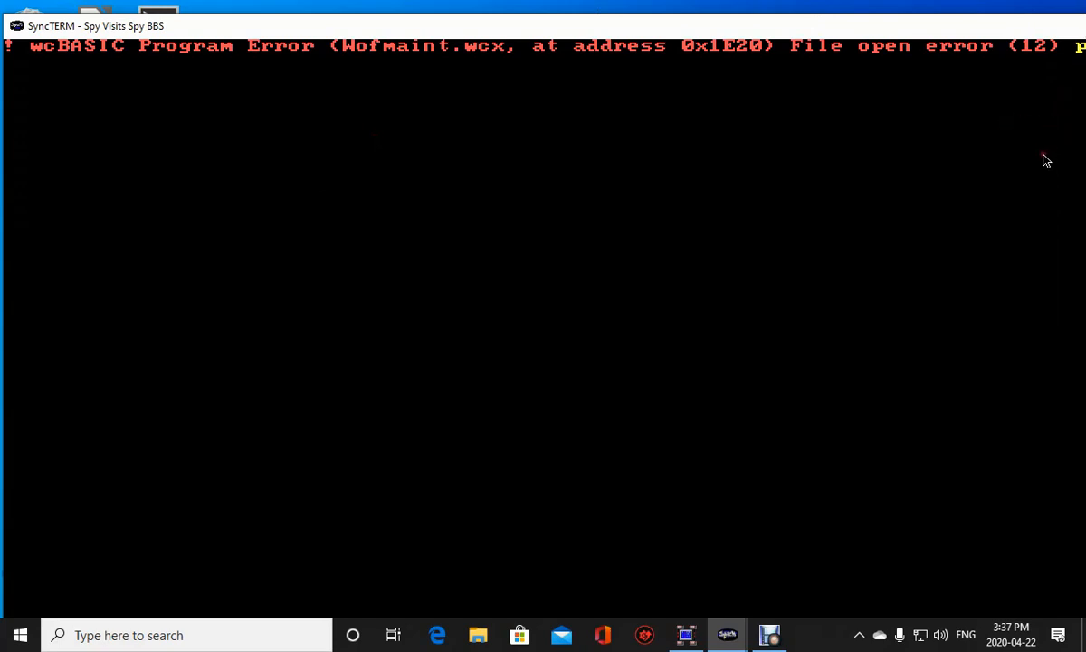
pyautogui.press('Return')
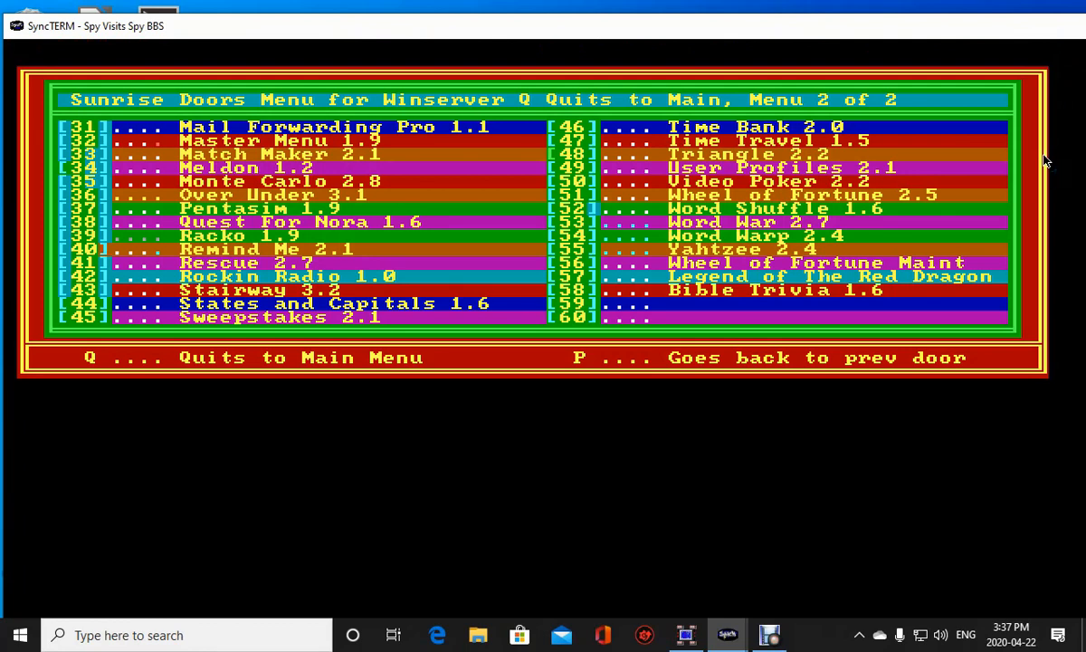
# Launch Wheel of Fortune 2.5 as door 51 and continue into the previously saved game.
pyautogui.write('51')
pyautogui.press('Return')
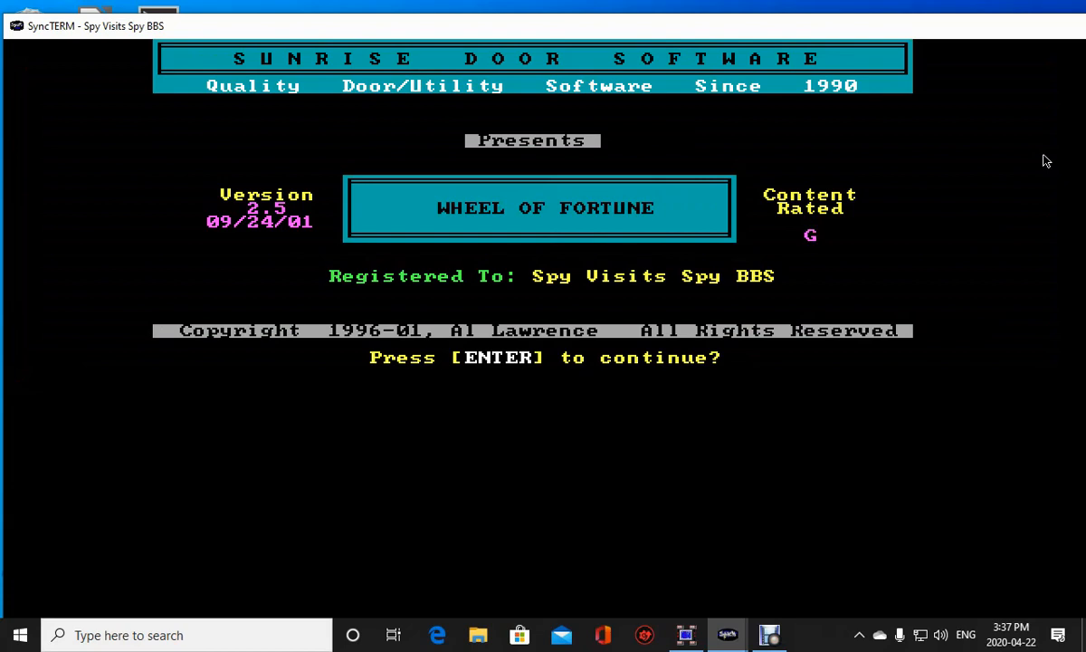
pyautogui.press('Return')
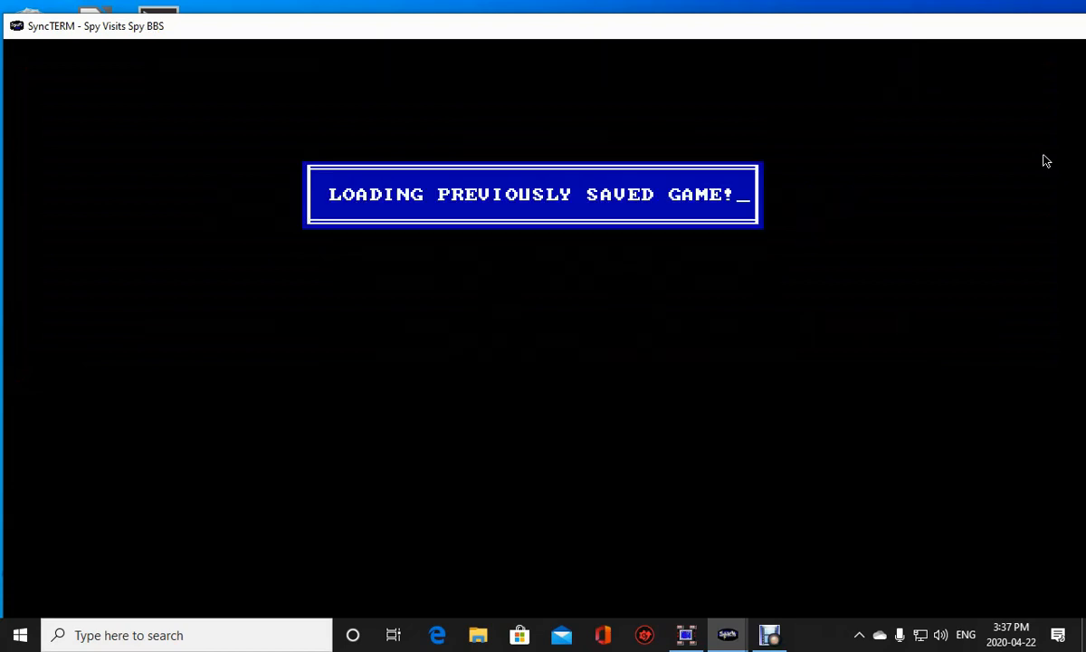
pyautogui.press('Return')
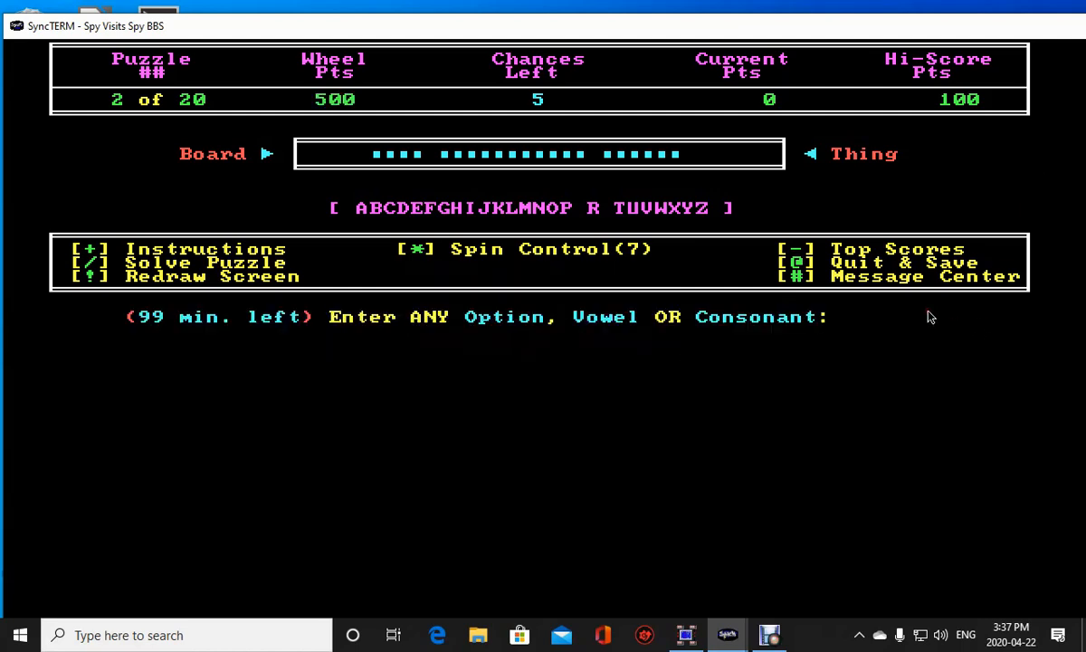
# Quit and save Wheel of Fortune without adding a puzzle, and return to the doors menu.
pyautogui.press('@')
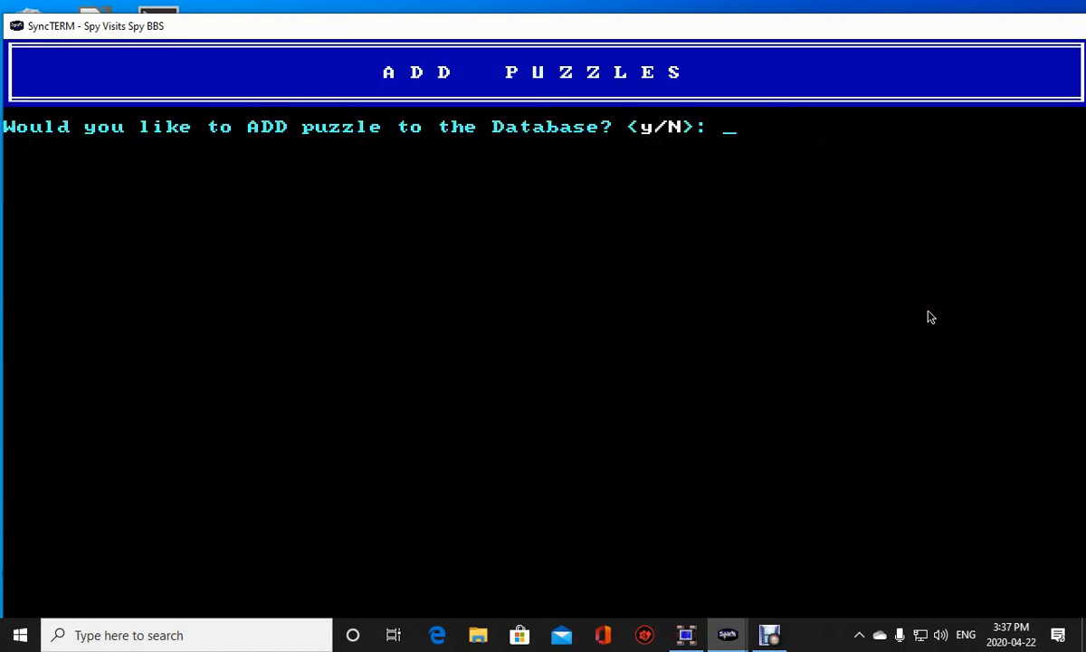
pyautogui.press('Return')
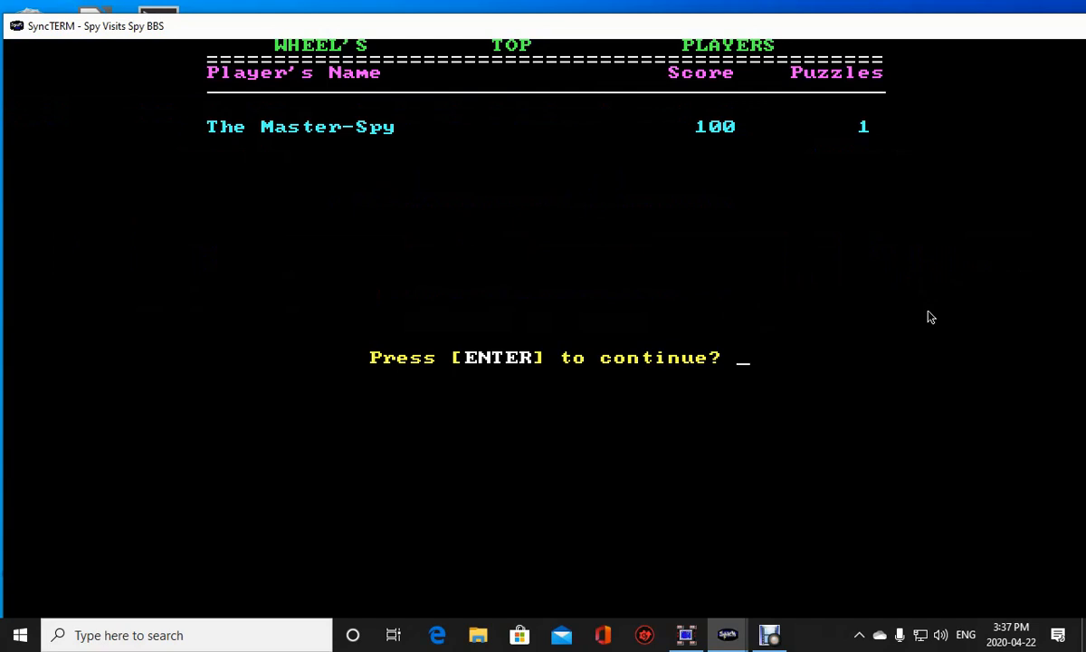
pyautogui.press('Return')
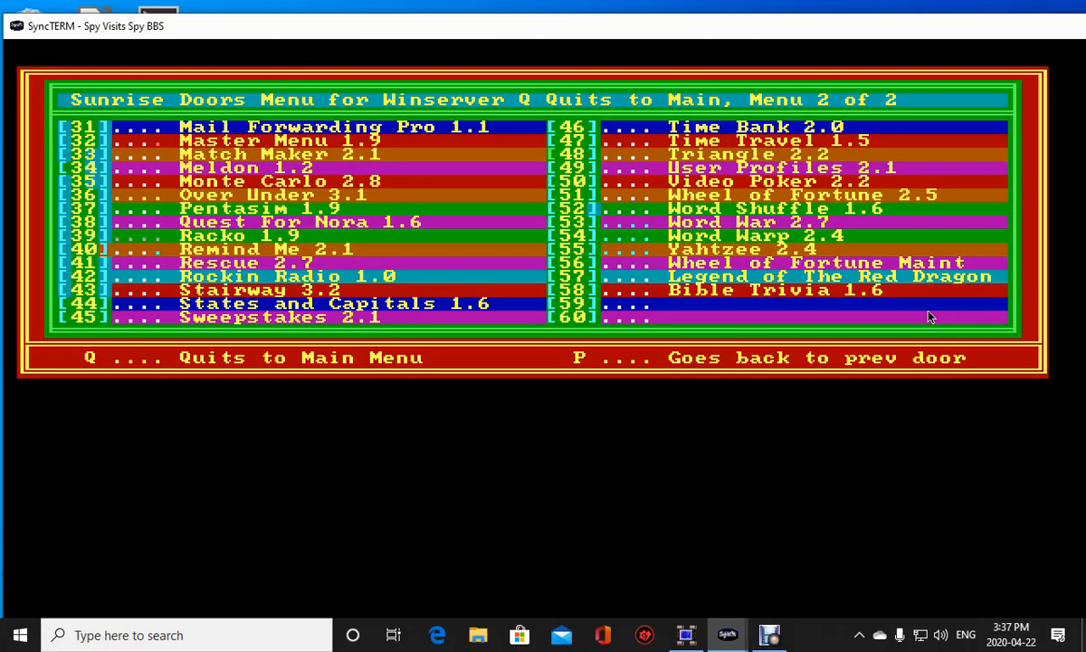
# Go back through the Main Menu to Door Games Menu 16 Bit Number 1 and bring up its door number prompt.
pyautogui.press('q')
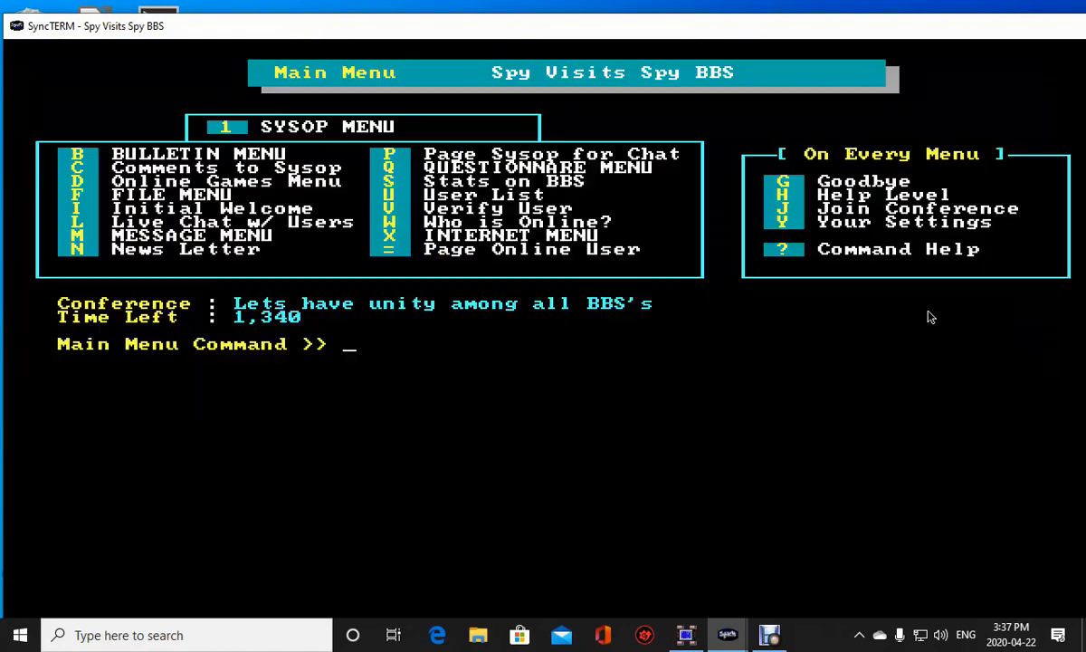
pyautogui.press('d')
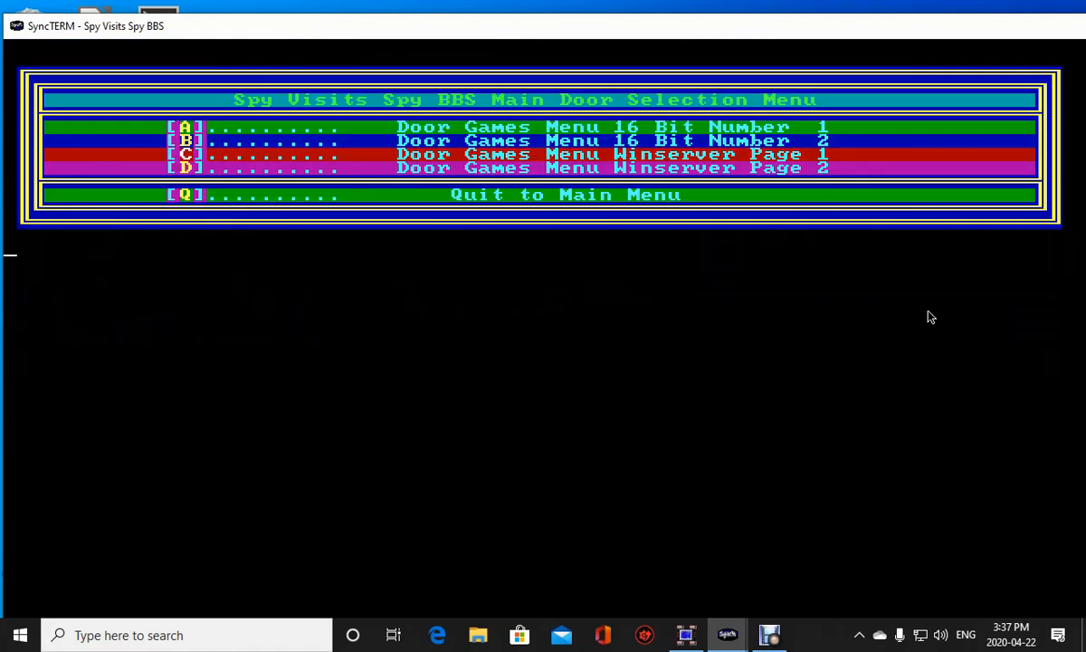
pyautogui.press('1')
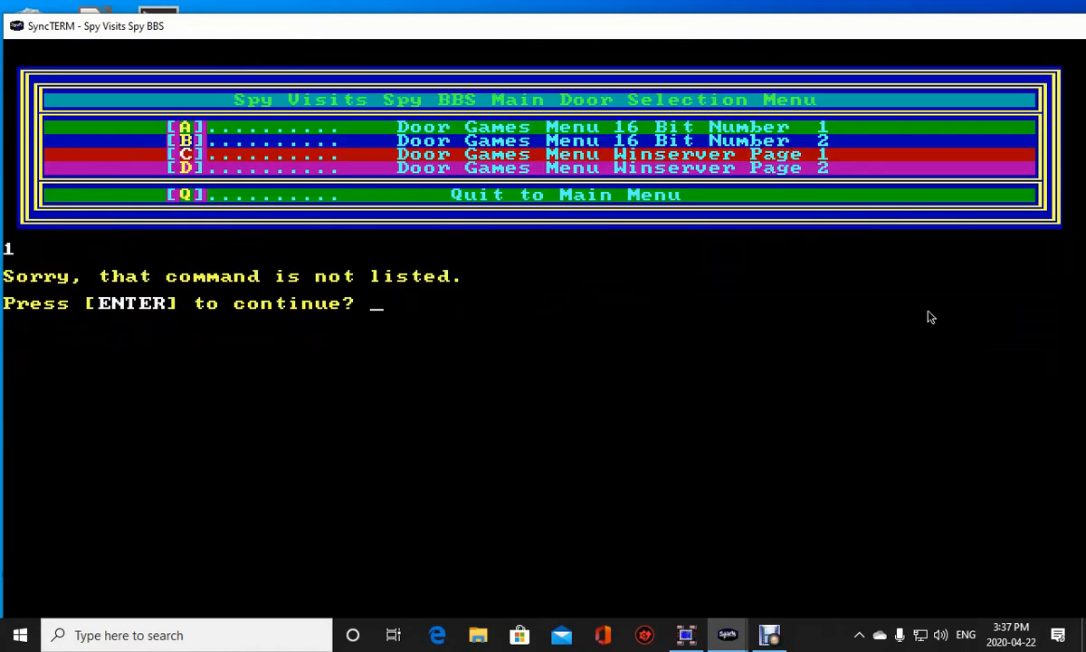
pyautogui.press('Return')
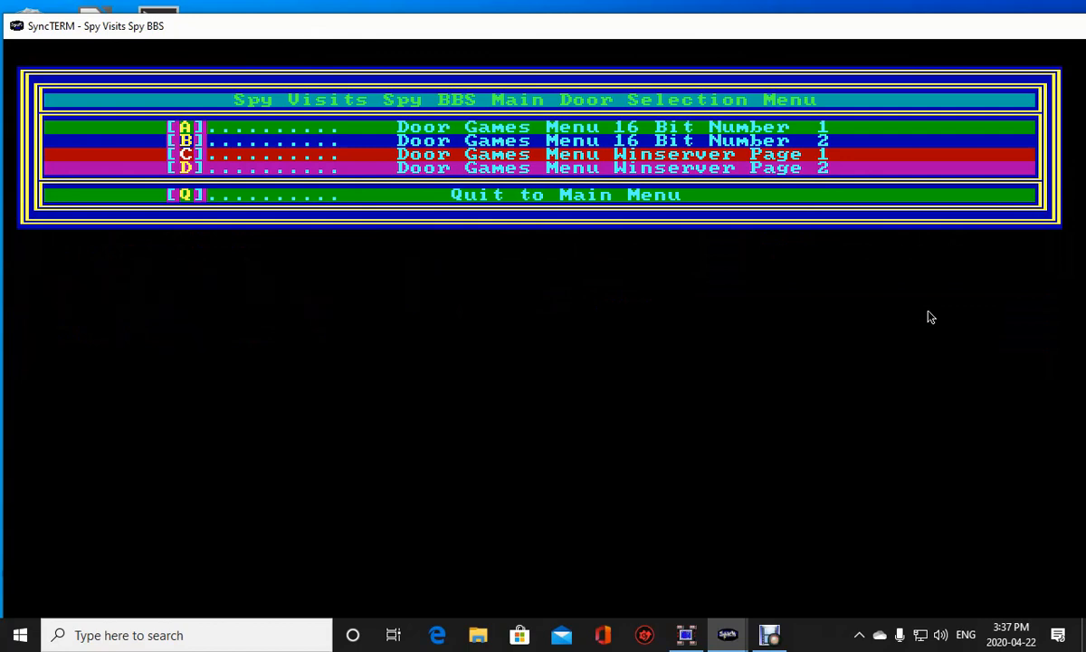
pyautogui.press('a')
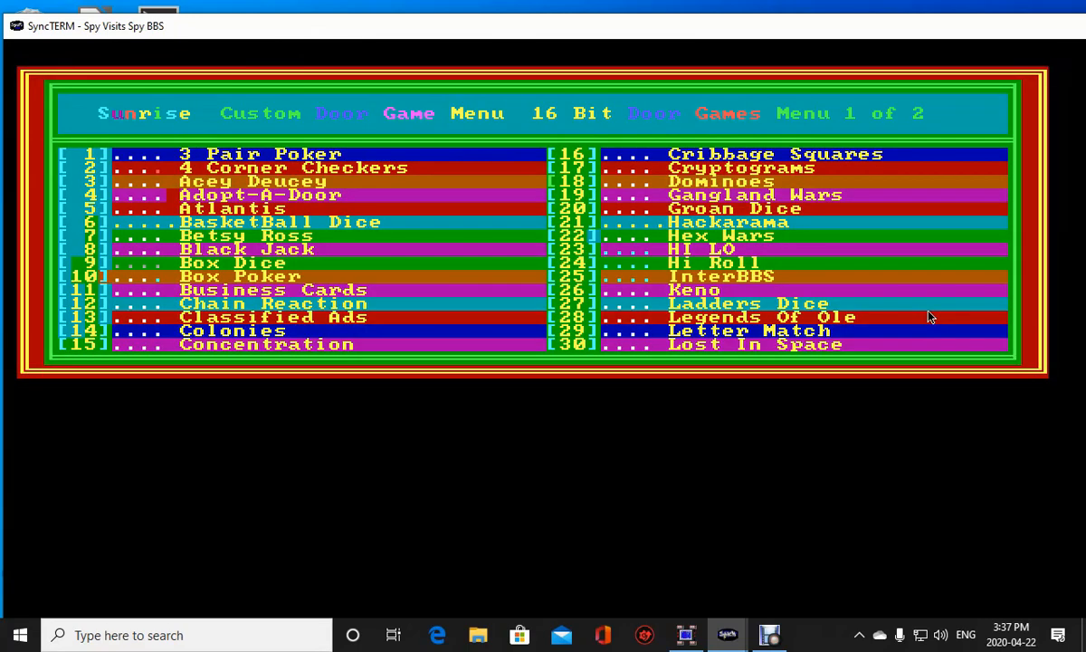
pyautogui.press('Return')
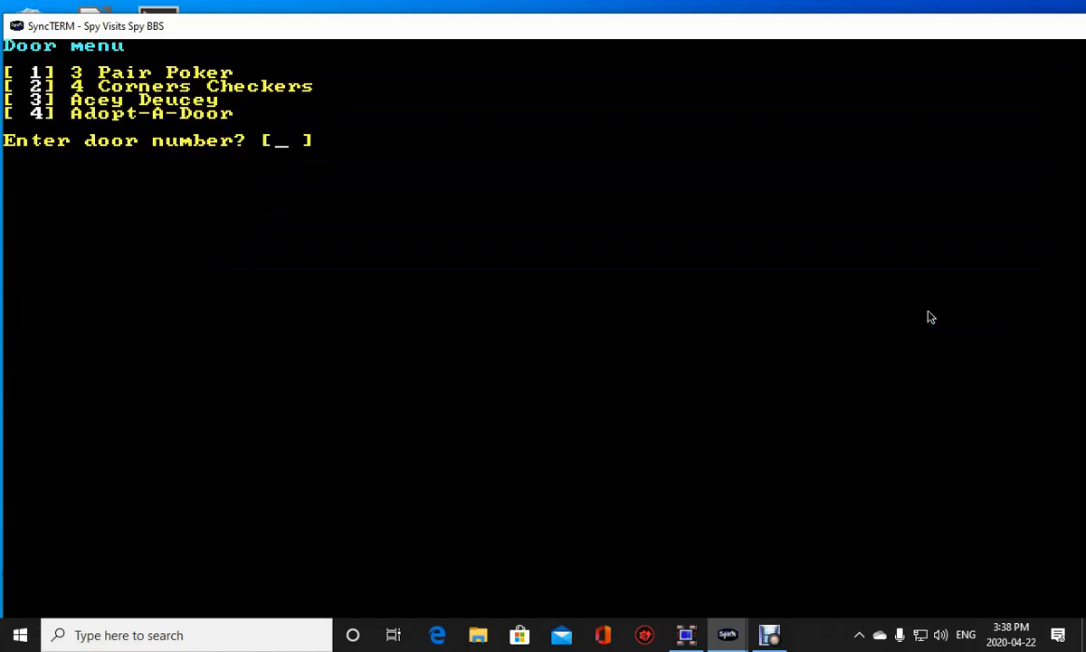
# Try to run 3 Pair Poker as door 1 and terminate it from the 16 bit MS-DOS Subsystem dialog.
pyautogui.write('1')
pyautogui.press('Return')
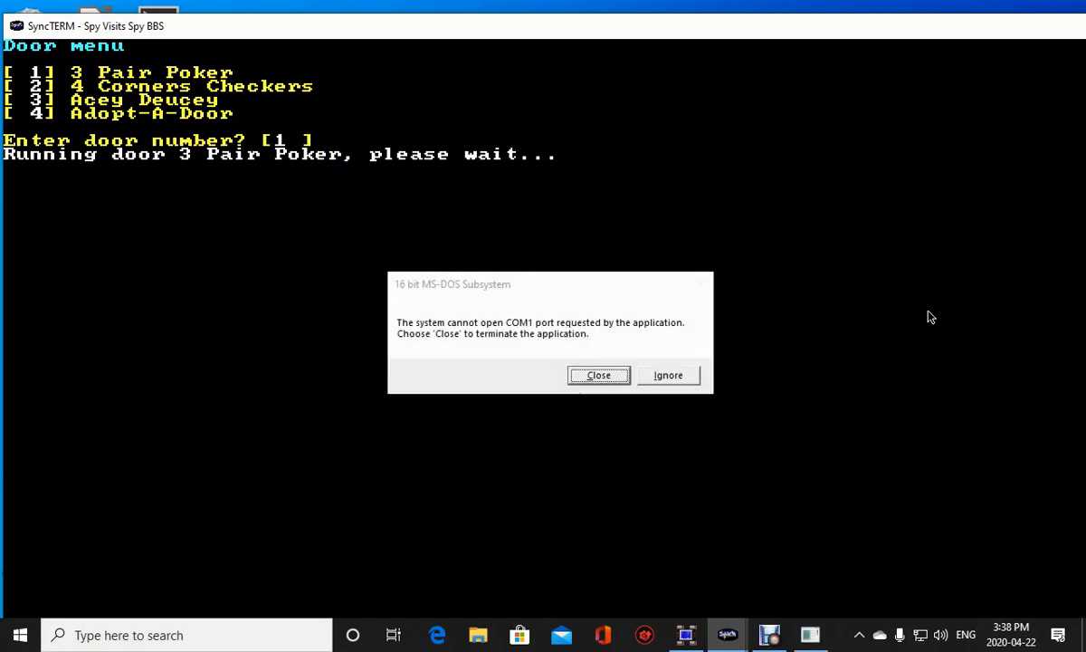
pyautogui.click(604, 377)
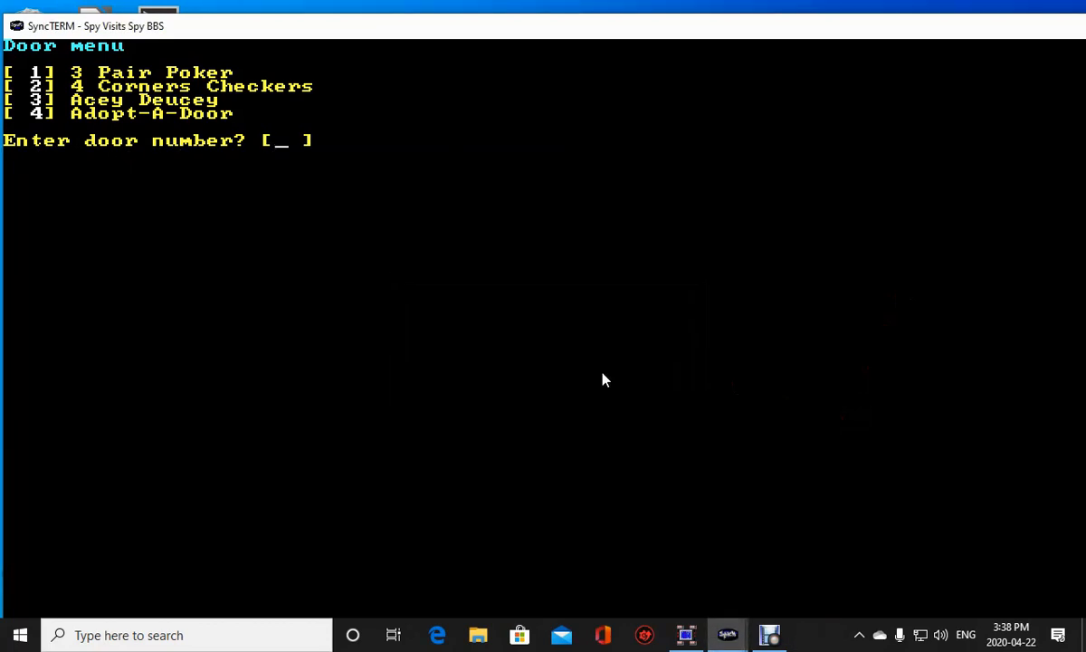
# Try twice to run Acey Deucey as door 3, terminating it from the MS-DOS Subsystem dialog each time.
pyautogui.write('2')
pyautogui.press('BackSpace')
pyautogui.write('3')
pyautogui.press('Return')
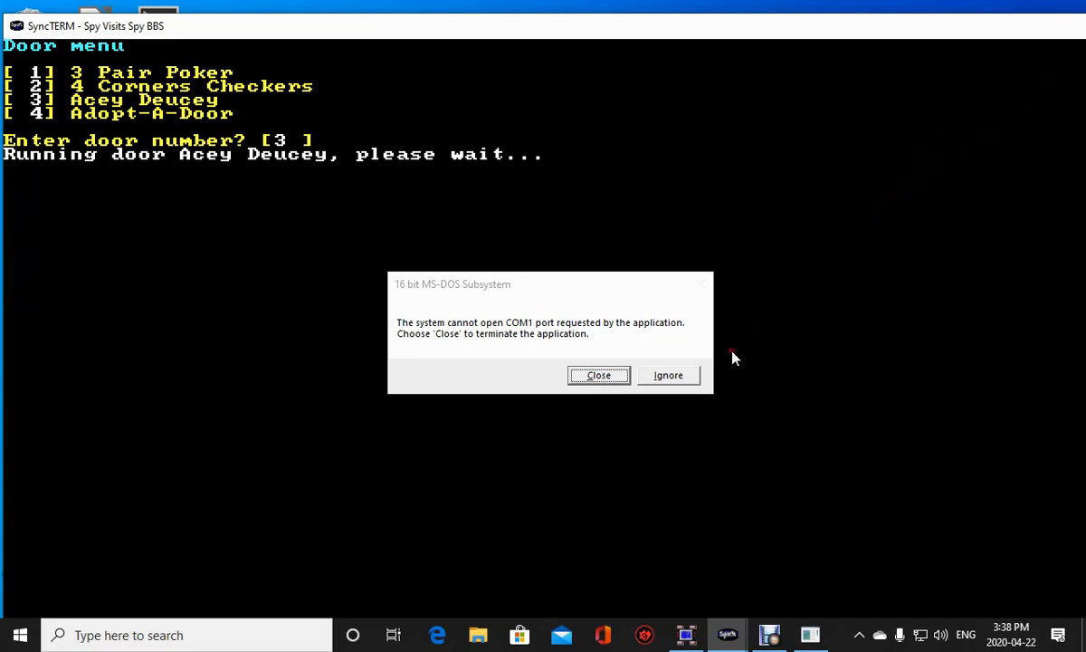
pyautogui.click(617, 374)
pyautogui.click(604, 376)
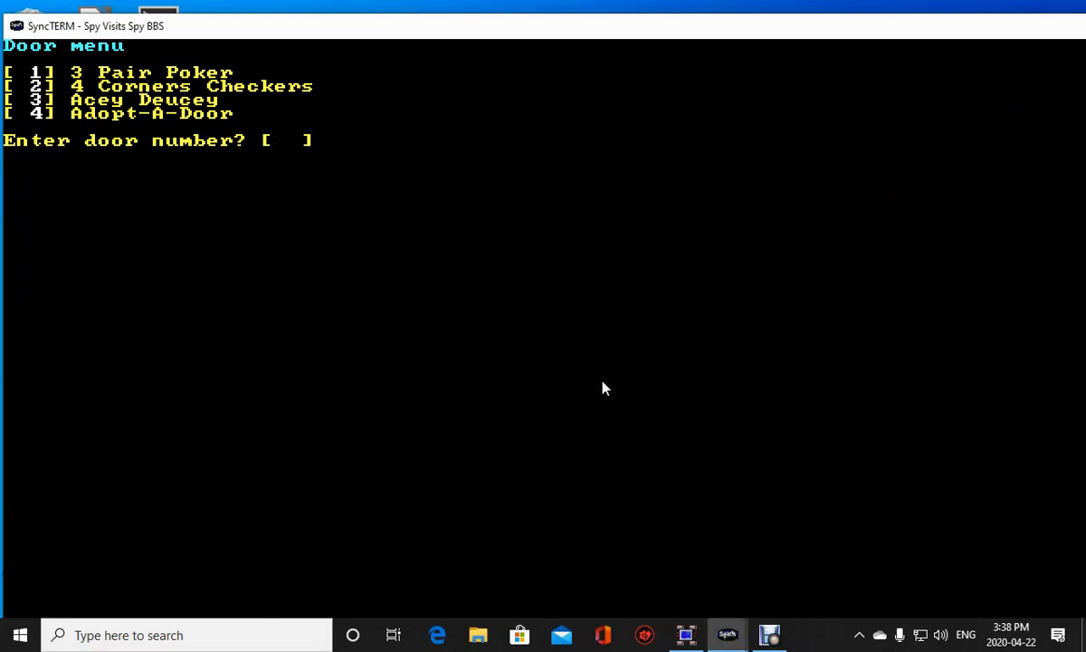
pyautogui.write('3')
pyautogui.press('Return')
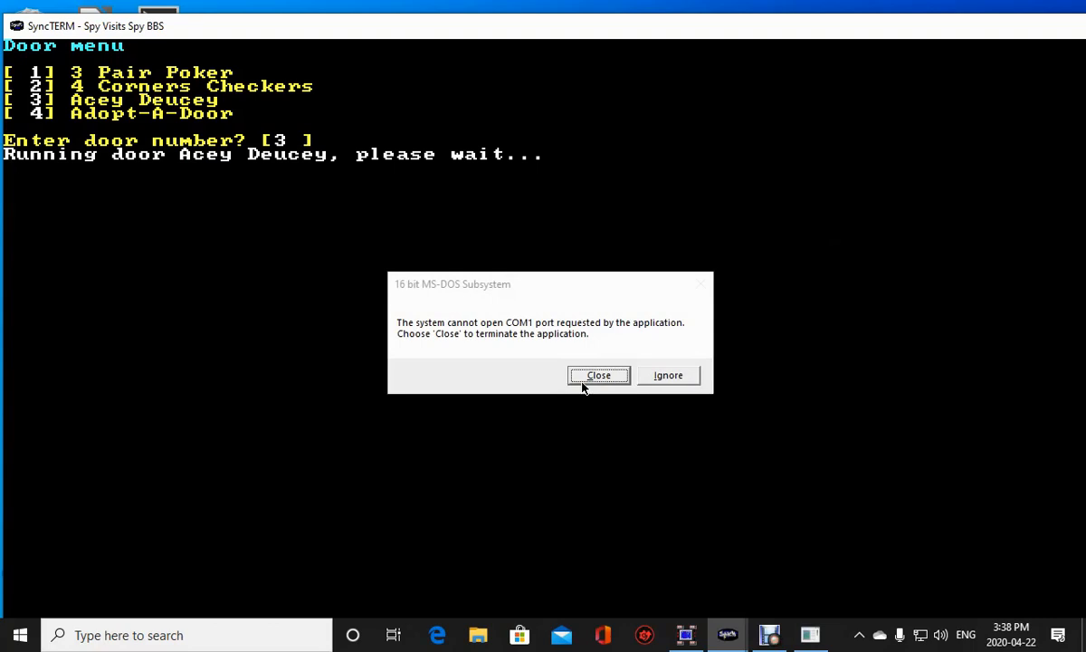
pyautogui.click(600, 378)
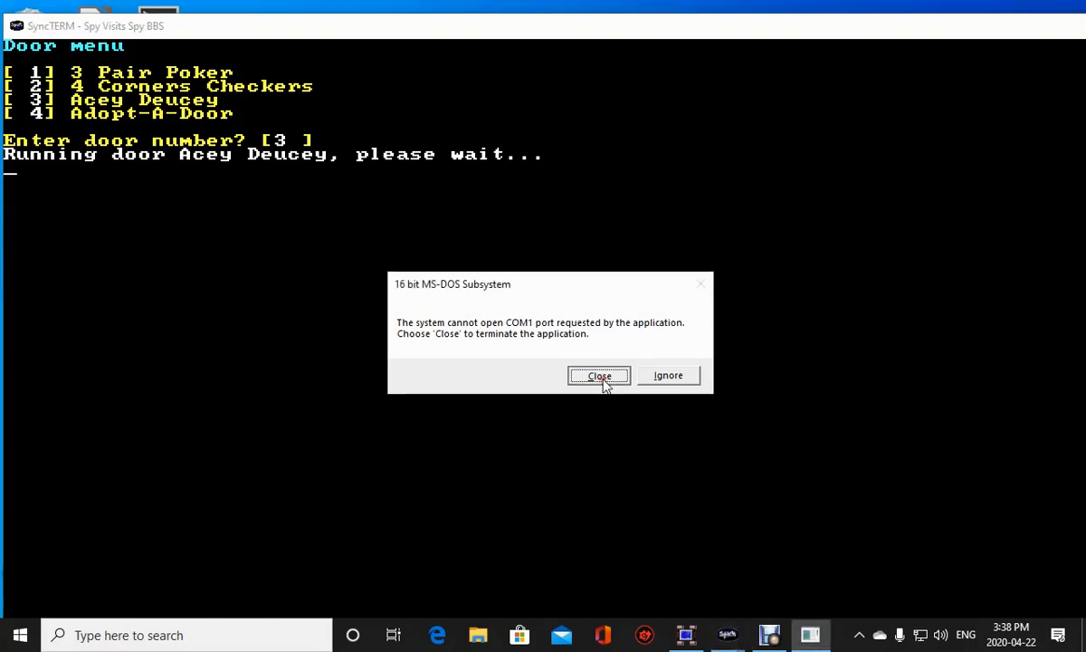
# Try to run Adopt-A-Door as door 4 and quit the 16-bit door menus back to the Main Menu.
pyautogui.write('4')
pyautogui.press('Return')
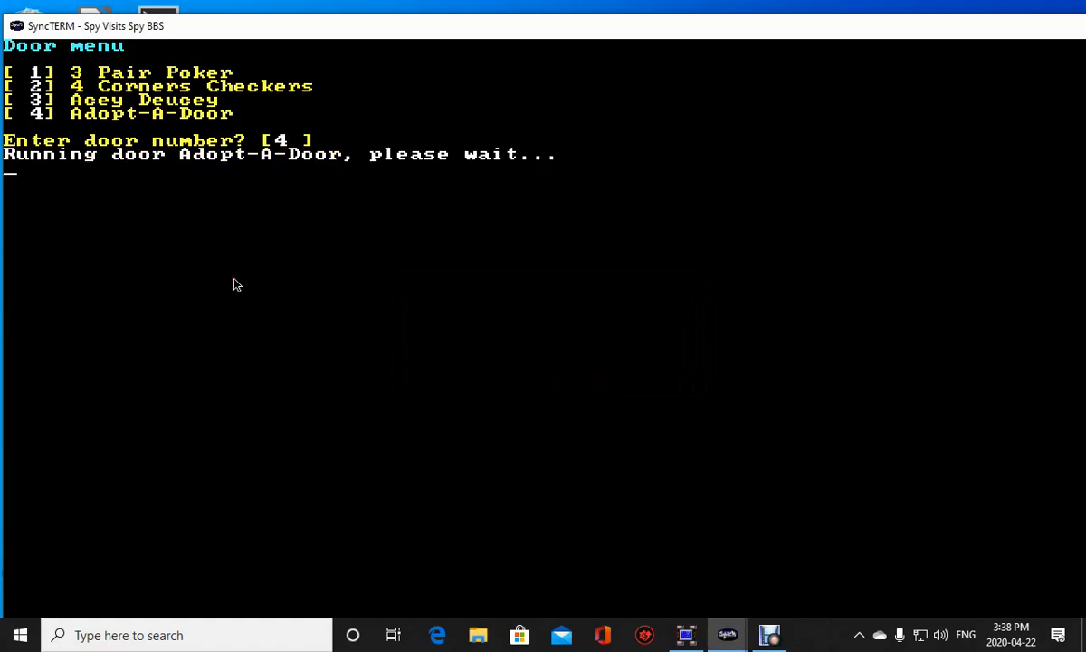
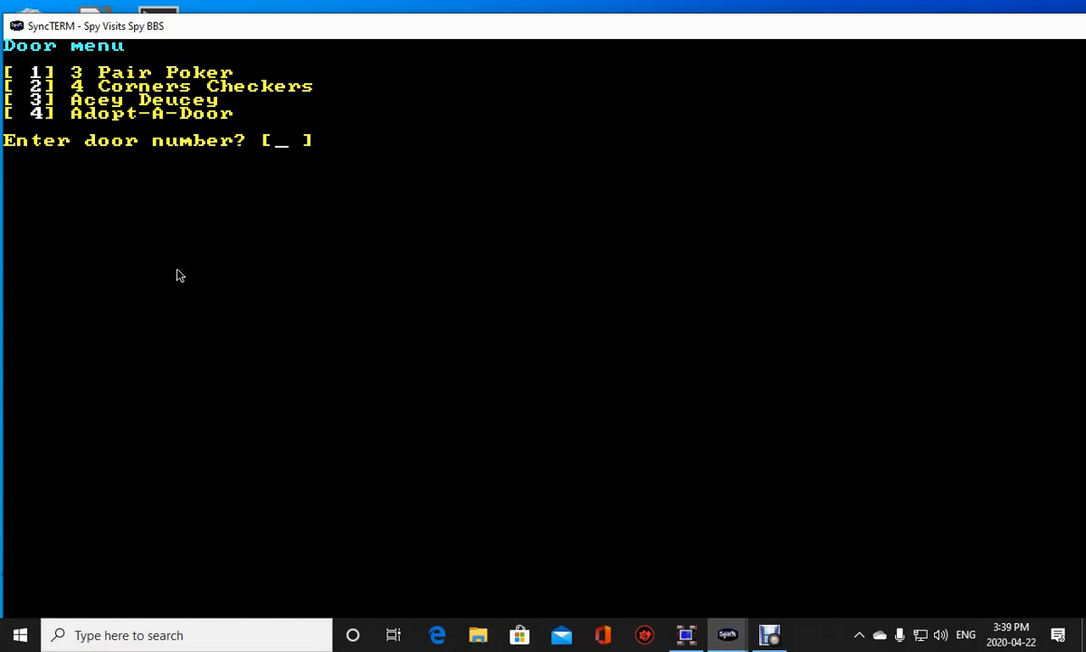
pyautogui.write('q')
pyautogui.press('Return')
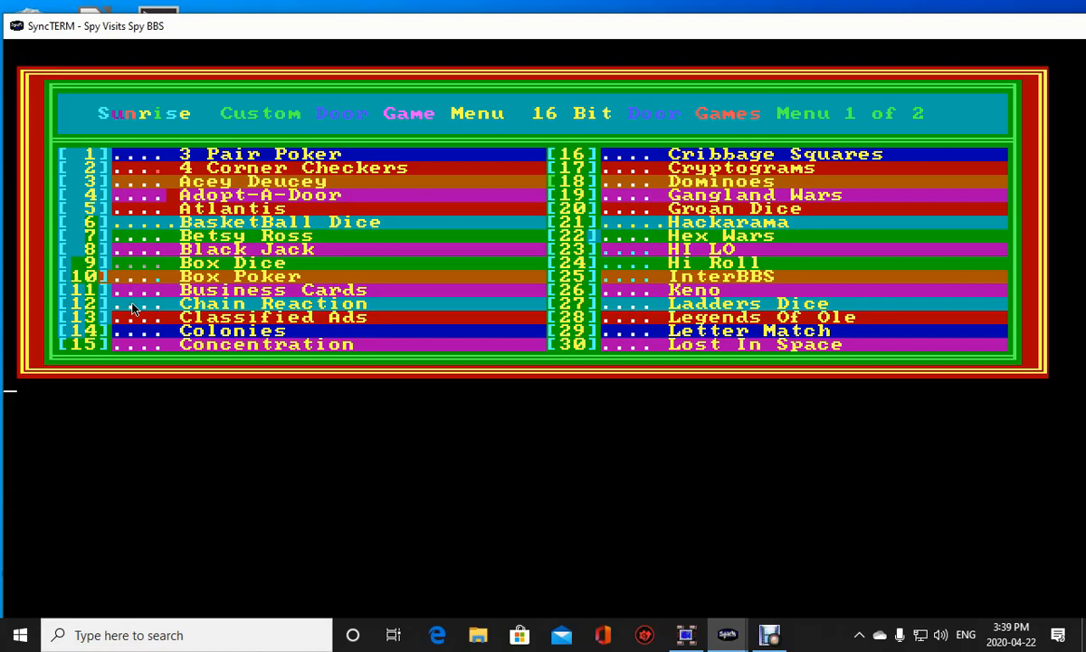
pyautogui.press('Return')
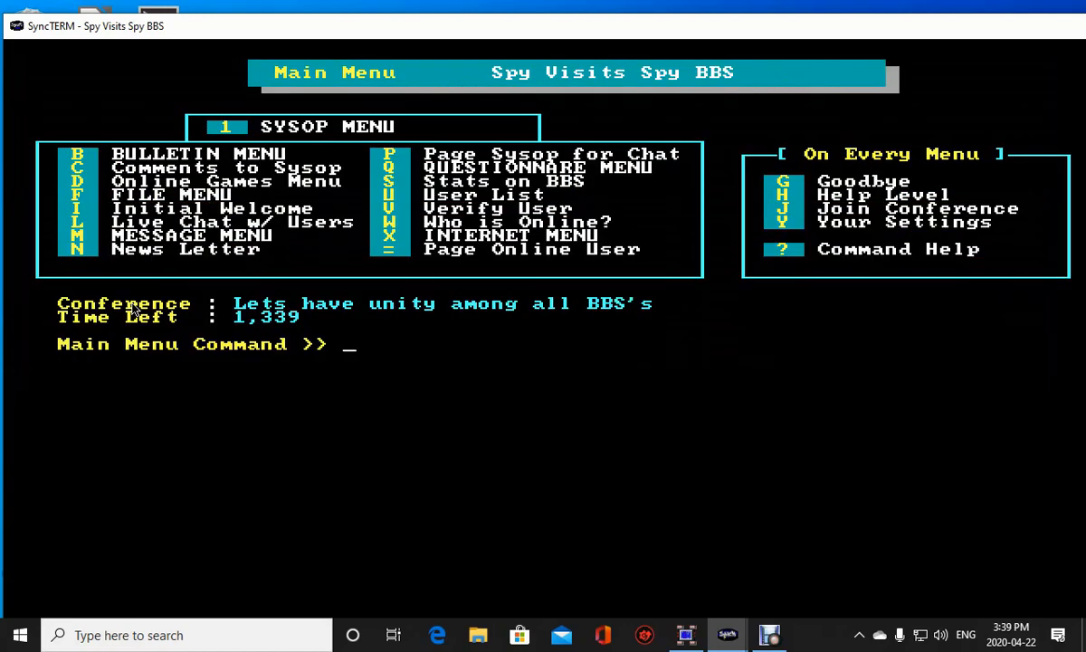
# View Door Games Menu 16 Bit Number 1 once more and quit to the Main Menu.
pyautogui.press('d')
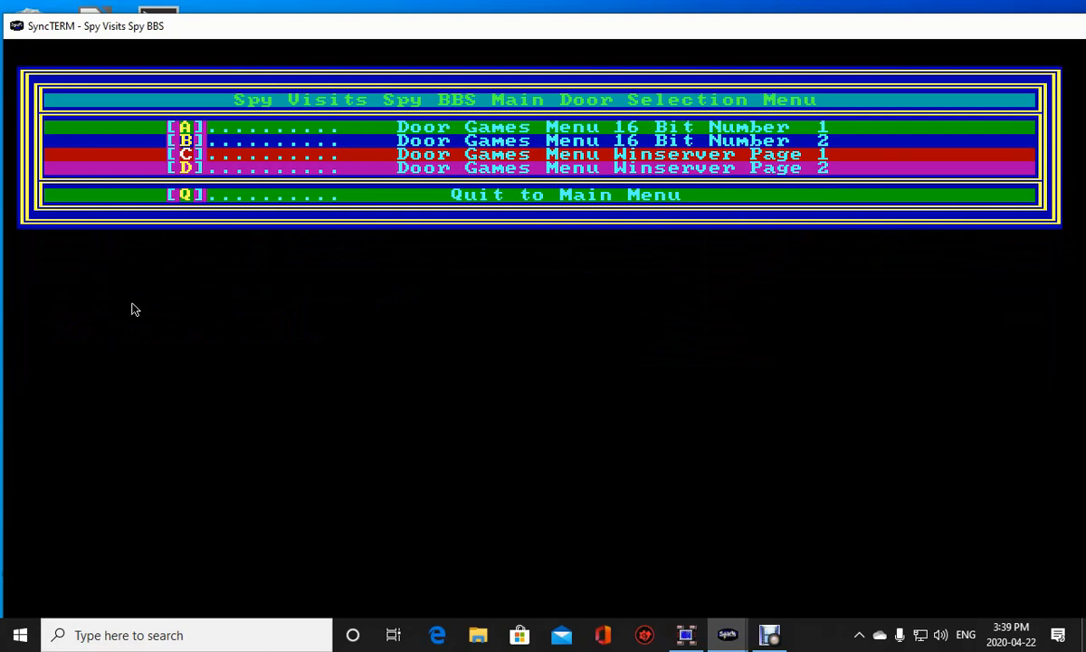
pyautogui.press('a')
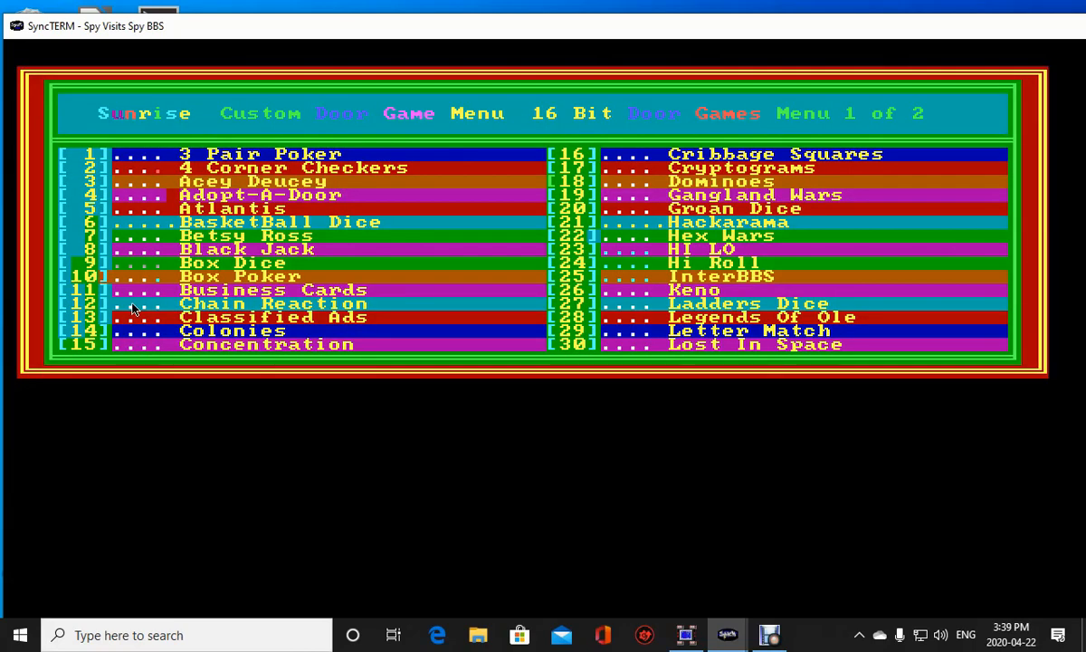
pyautogui.press('q')
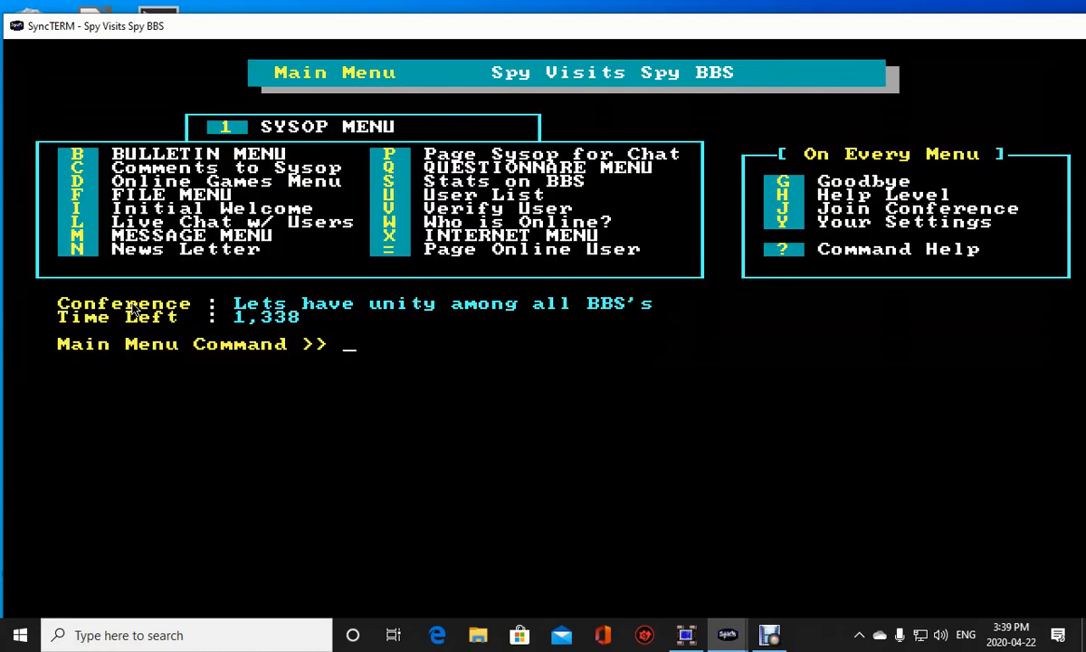
# View the Bulletin Menu and Door Games Menu 16 Bit Number 2, returning to the Main Menu.
pyautogui.press('b')
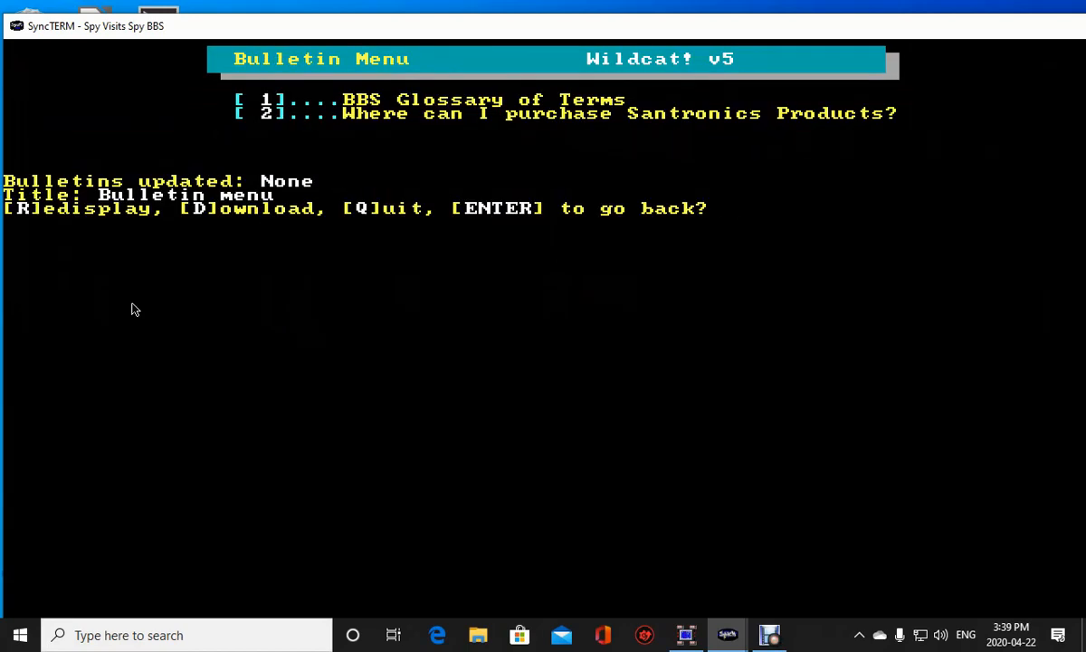
pyautogui.press('Return')
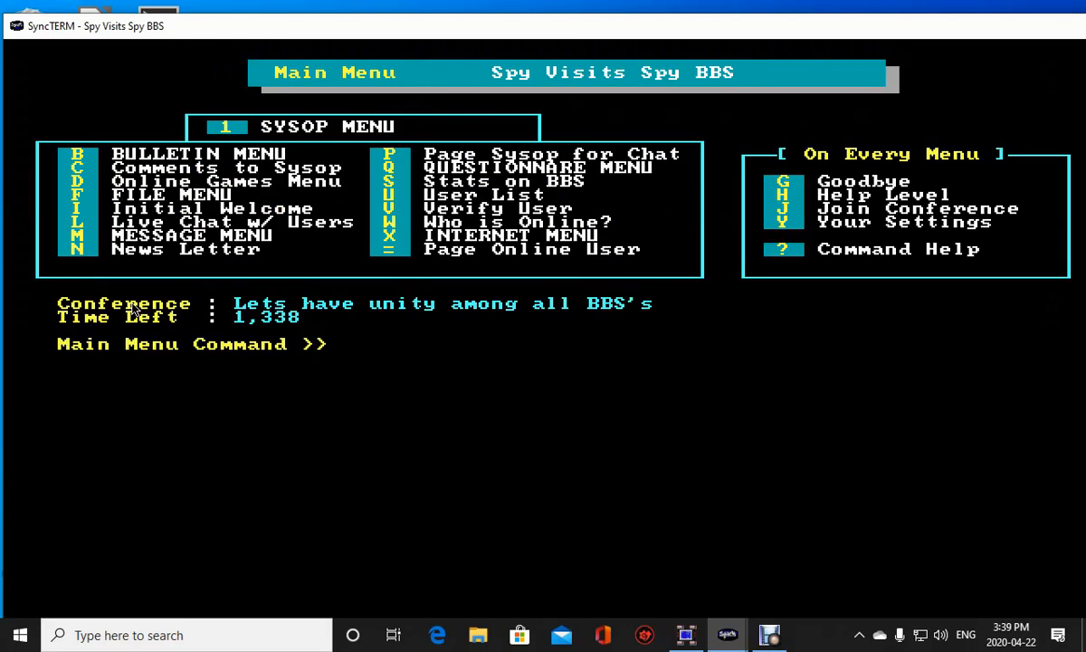
pyautogui.press('d')
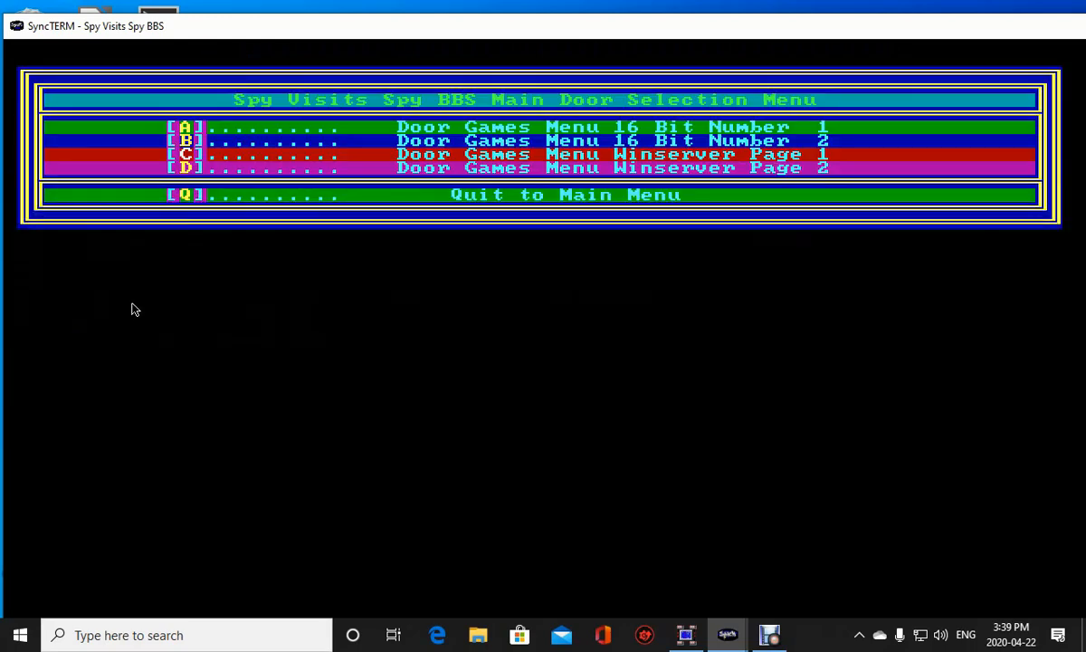
pyautogui.press('b')
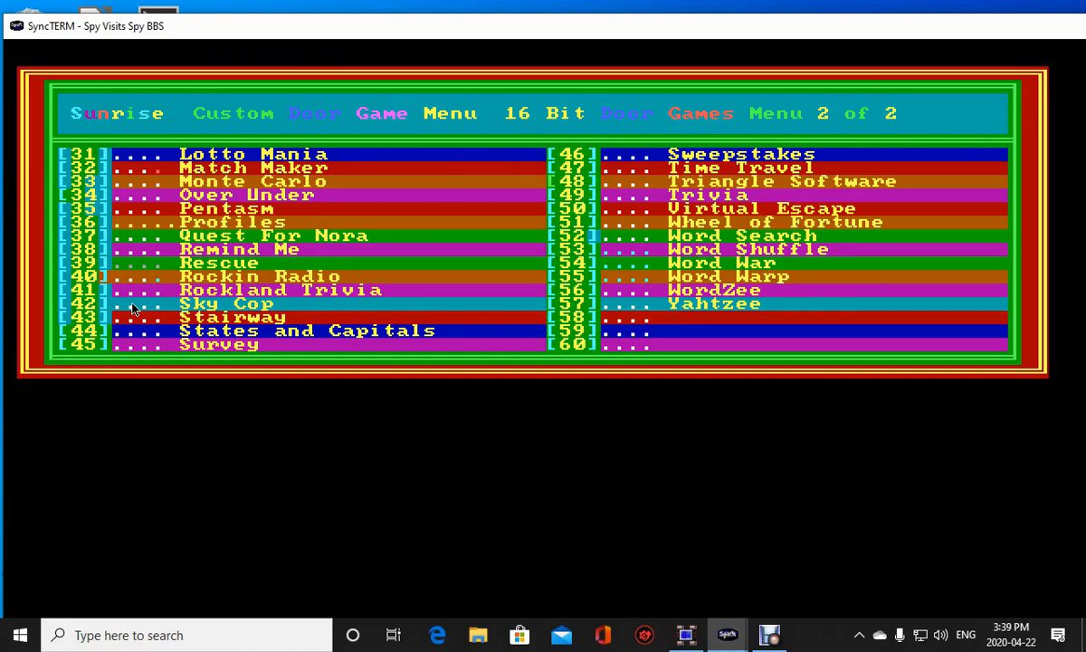
pyautogui.press('Return')
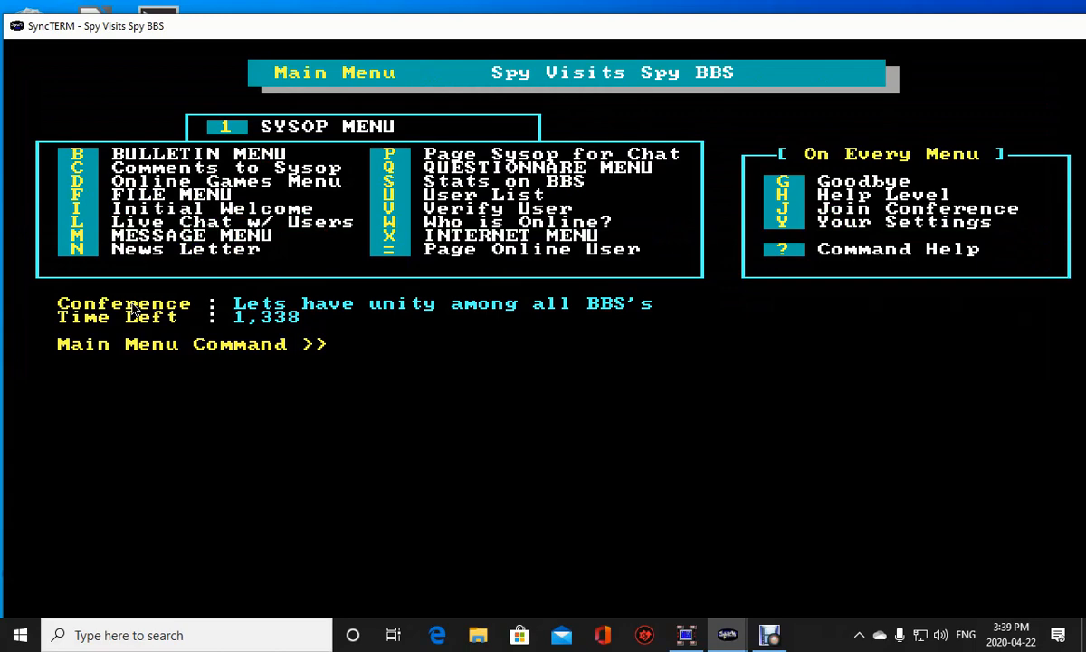
# Run Ladders Dice as door 26 from Door Games Menu Winserver Page 1, view its scores and exit the game.
pyautogui.press('d')
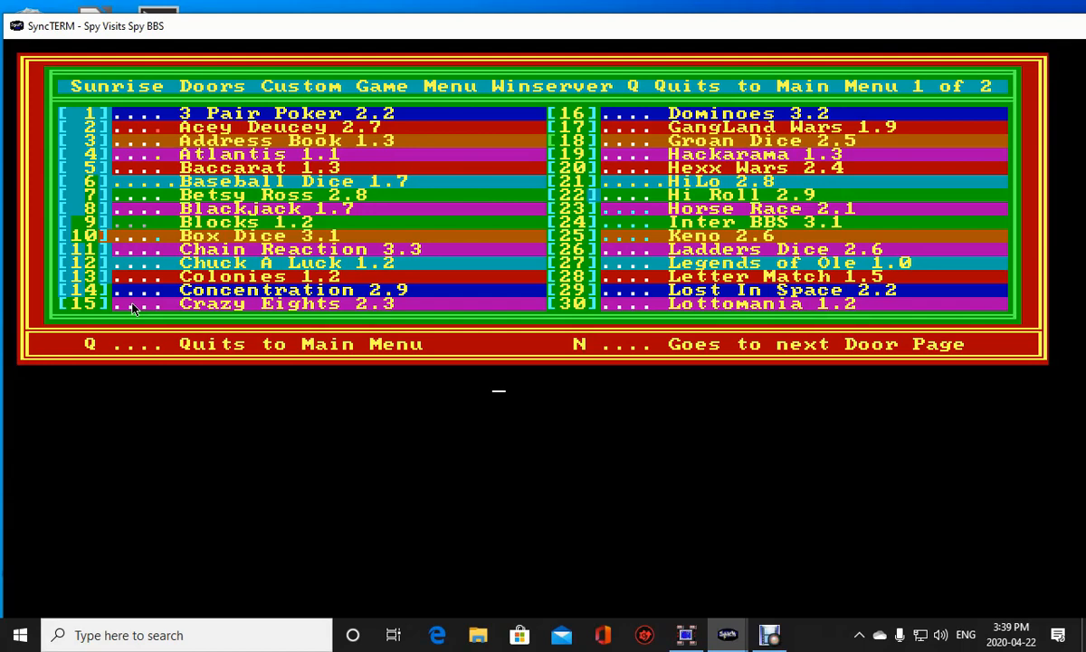
pyautogui.write('26')
pyautogui.press('Return')
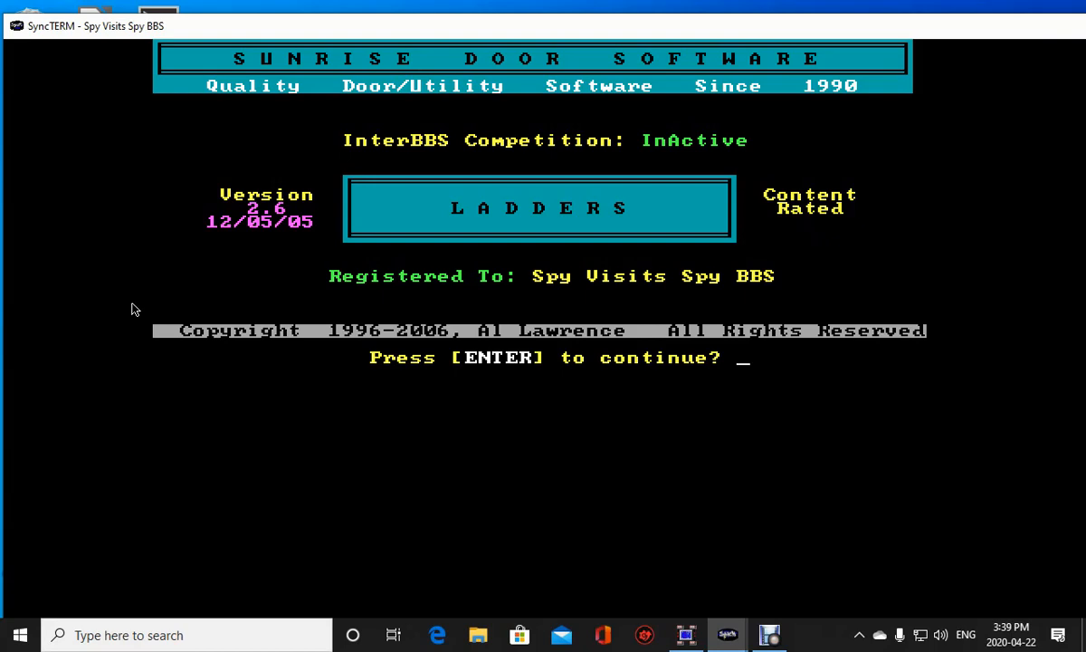
pyautogui.press('Return')
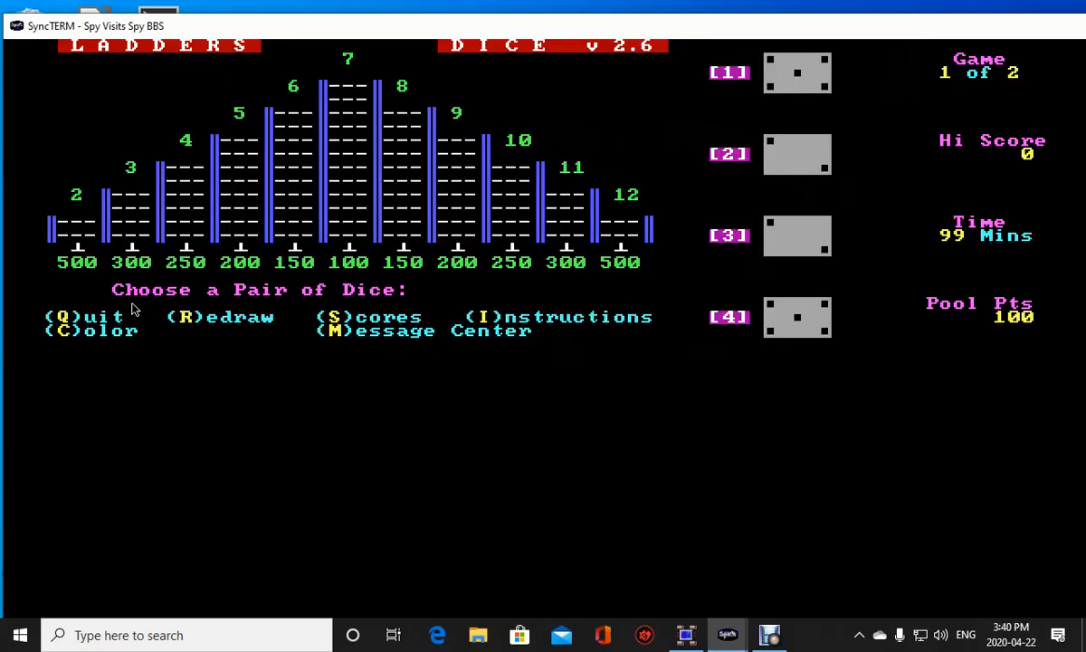
pyautogui.press('s')
pyautogui.press('e')
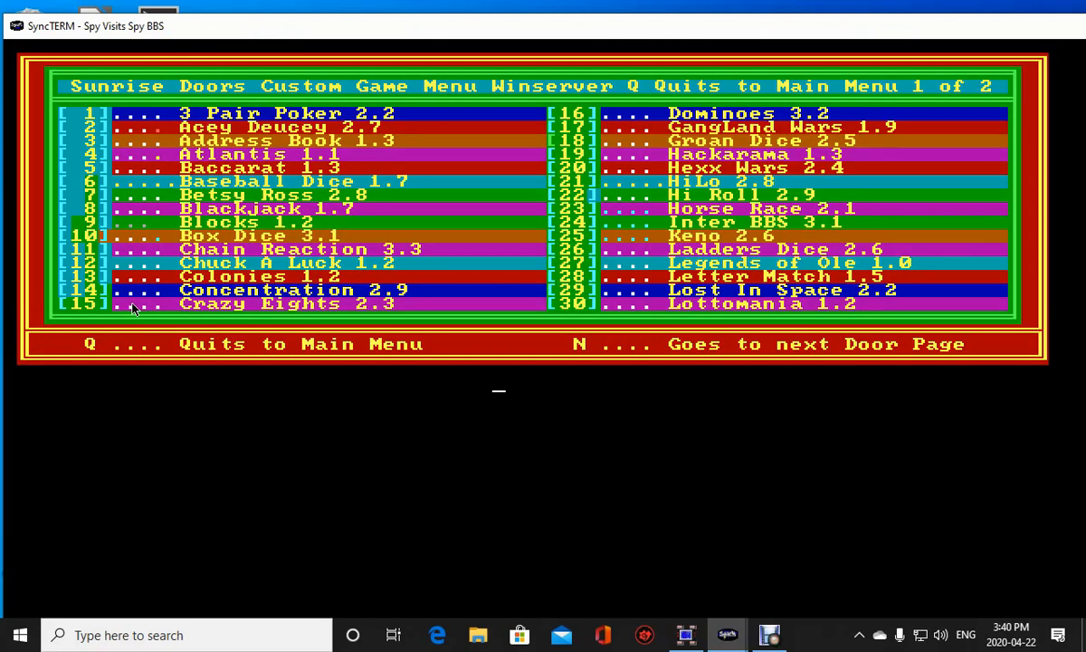
# Run Keno as door 25, display its high scores and exit back to the Winserver door menu.
pyautogui.write('25')
pyautogui.press('Return')
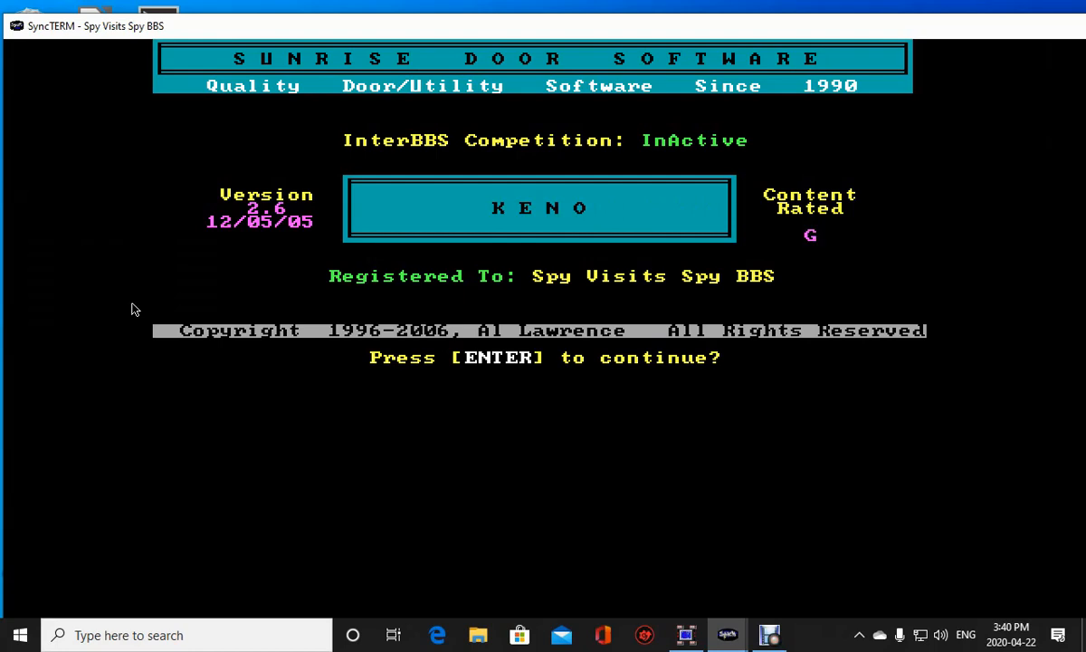
pyautogui.press('Return')
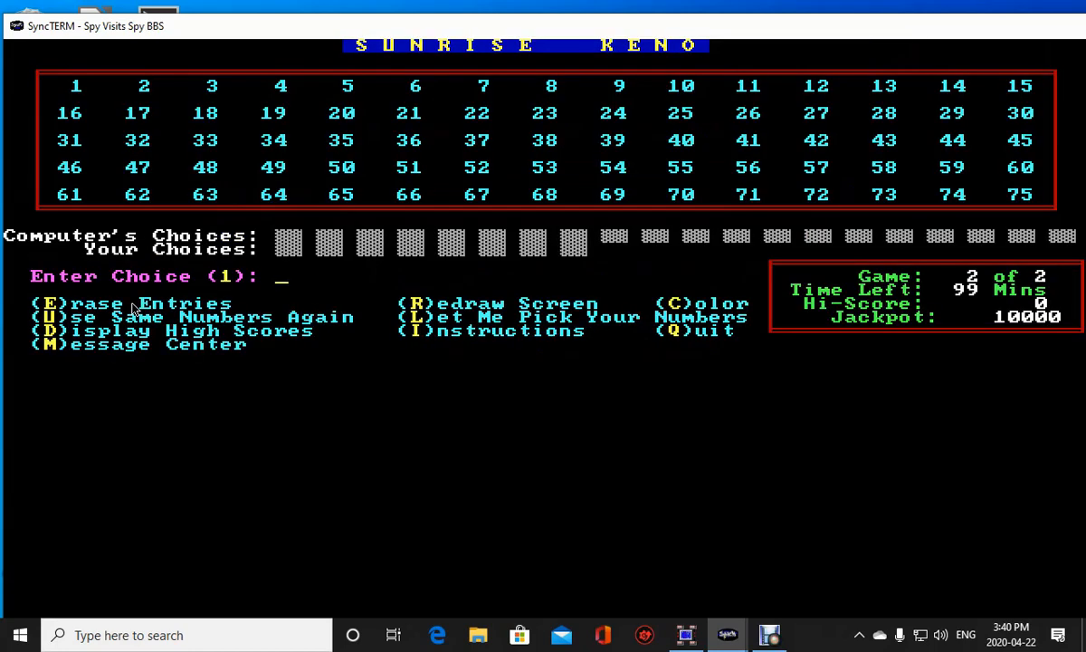
pyautogui.press('d')
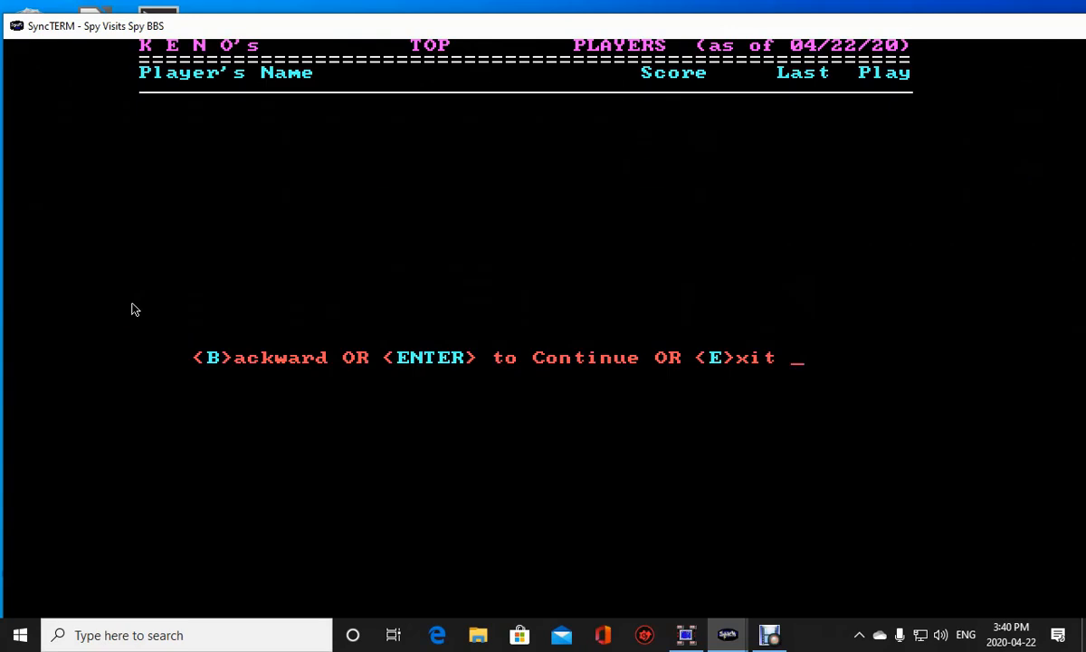
pyautogui.press('e')
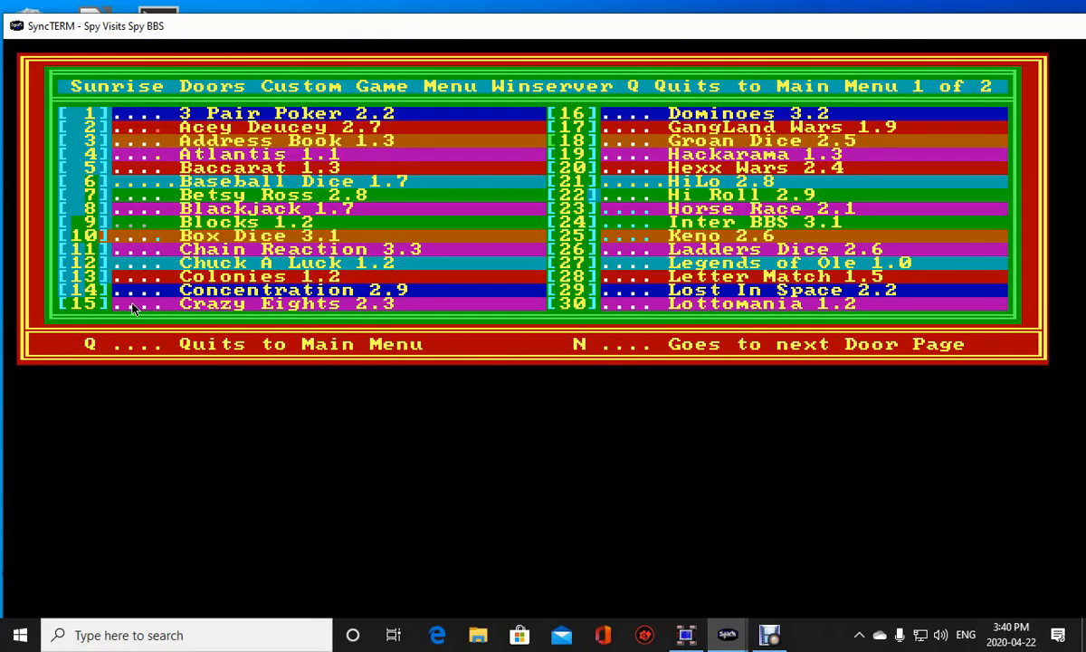
# Run Lost In Space as door 29, enter the game past Today's Galactic News, and quit to the door menu.
pyautogui.write('29')
pyautogui.press('Return')
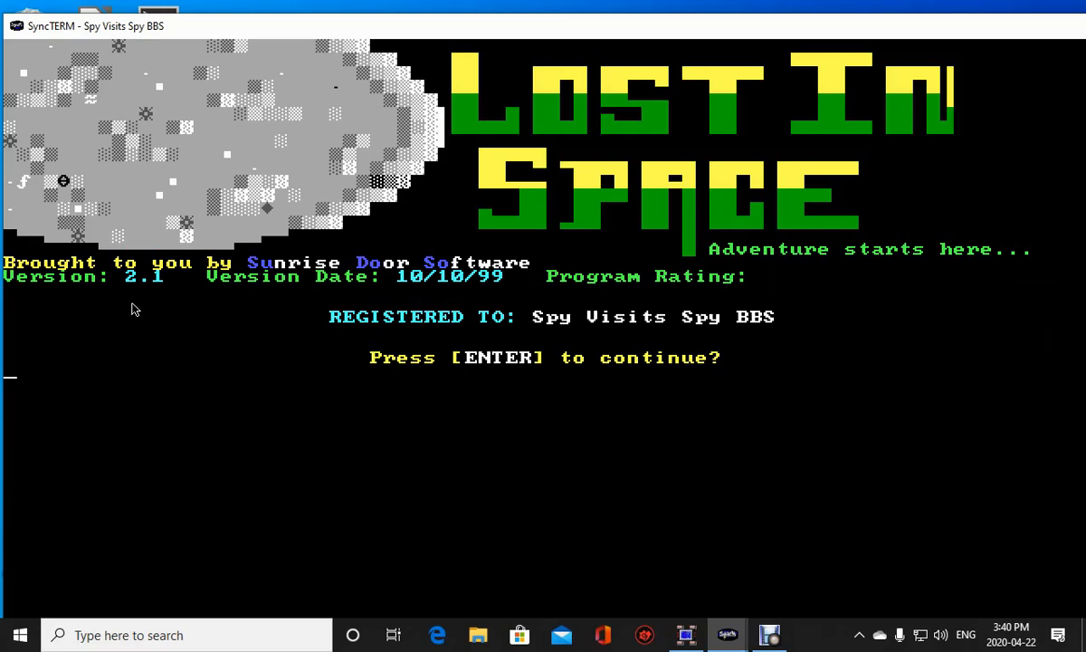
pyautogui.press('Return')
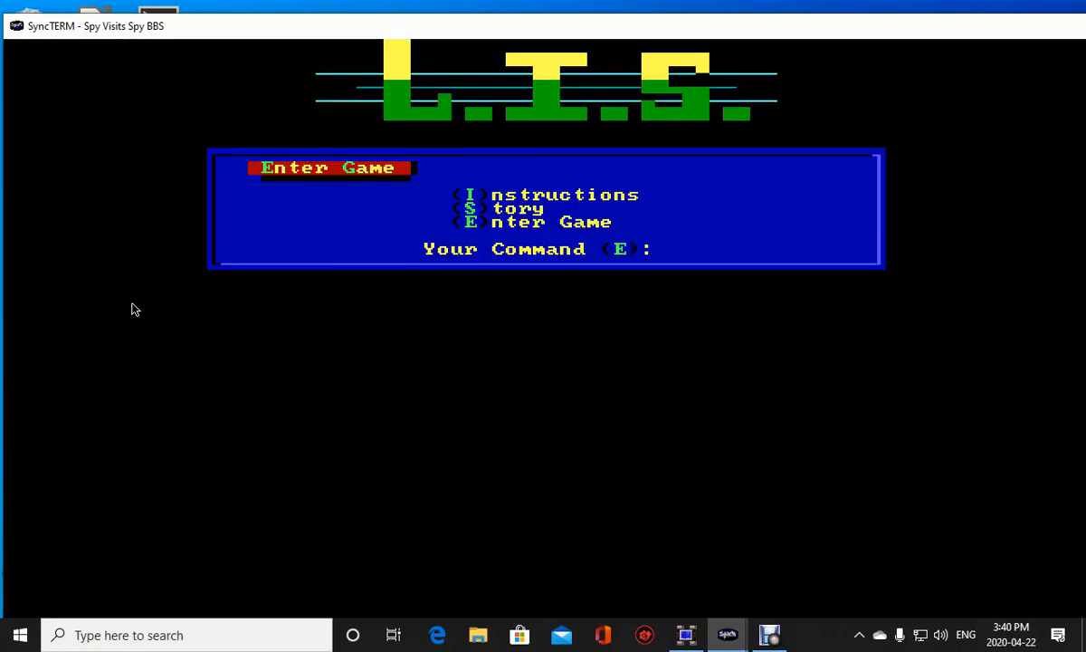
pyautogui.press('Return')
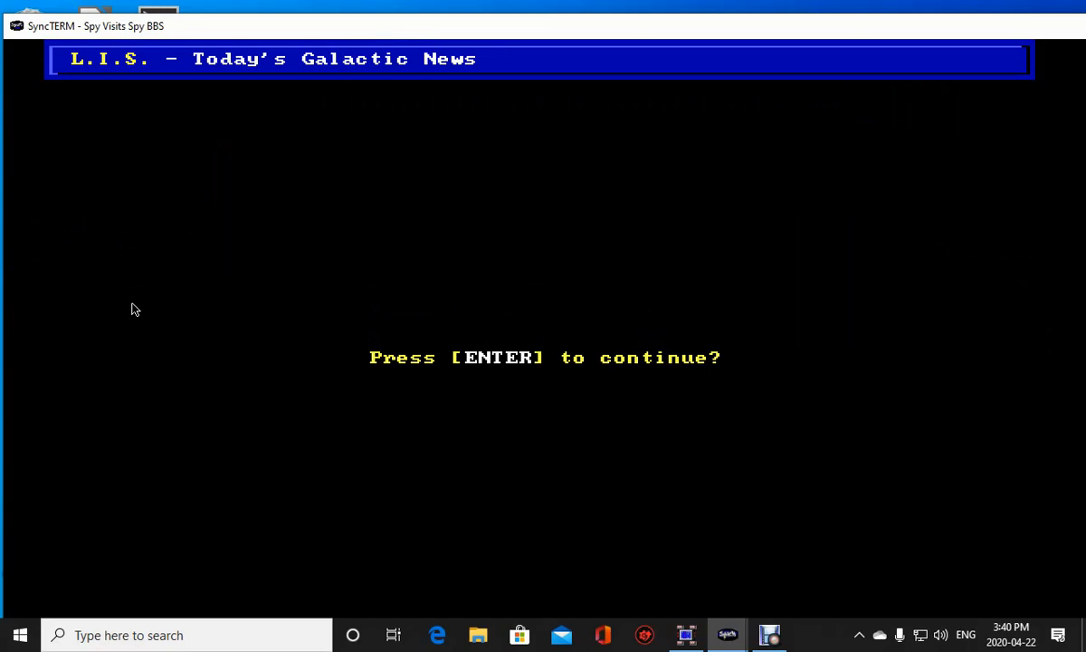
pyautogui.press('Return')
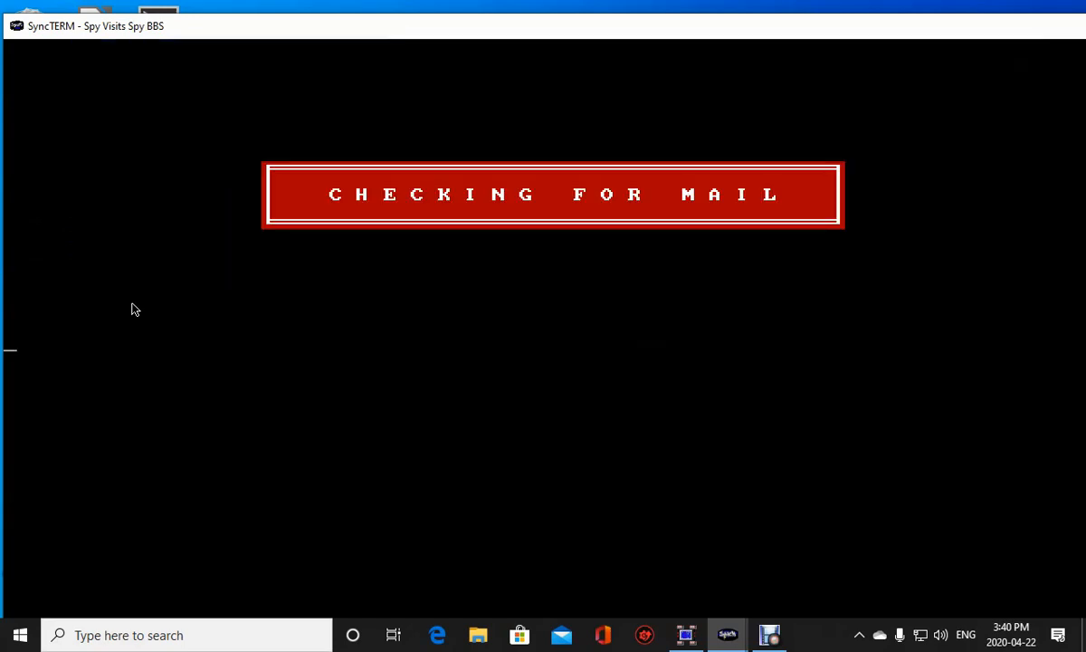
pyautogui.press('q')
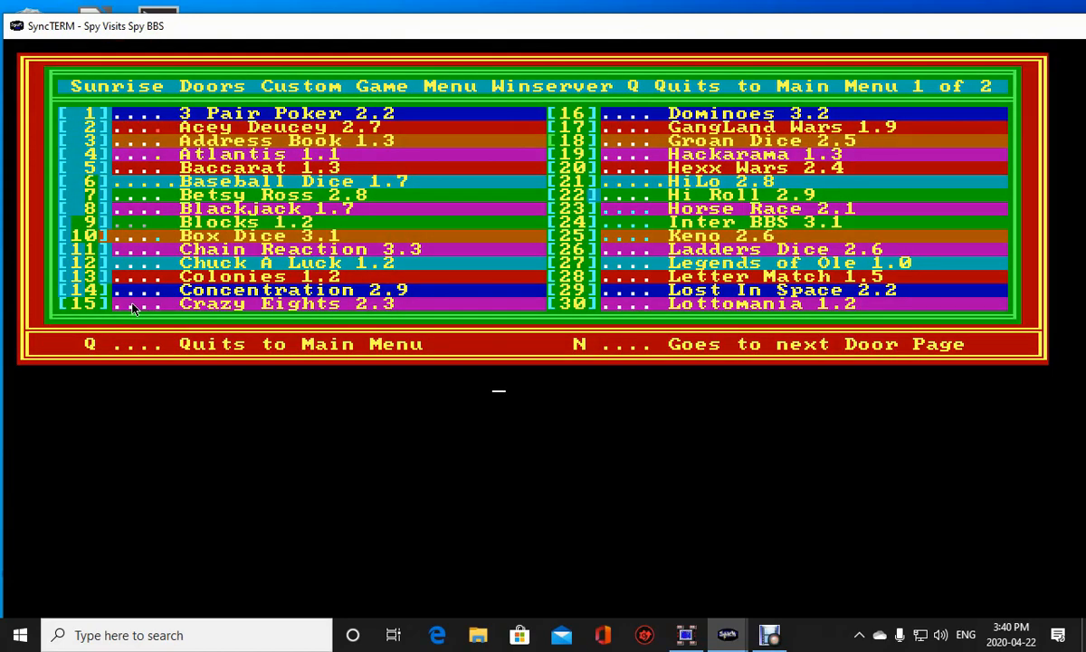
# Run 3 Pair Poker as door 1 twice, continuing through its top players list to the door menu each time.
pyautogui.write('1')
pyautogui.press('Return')
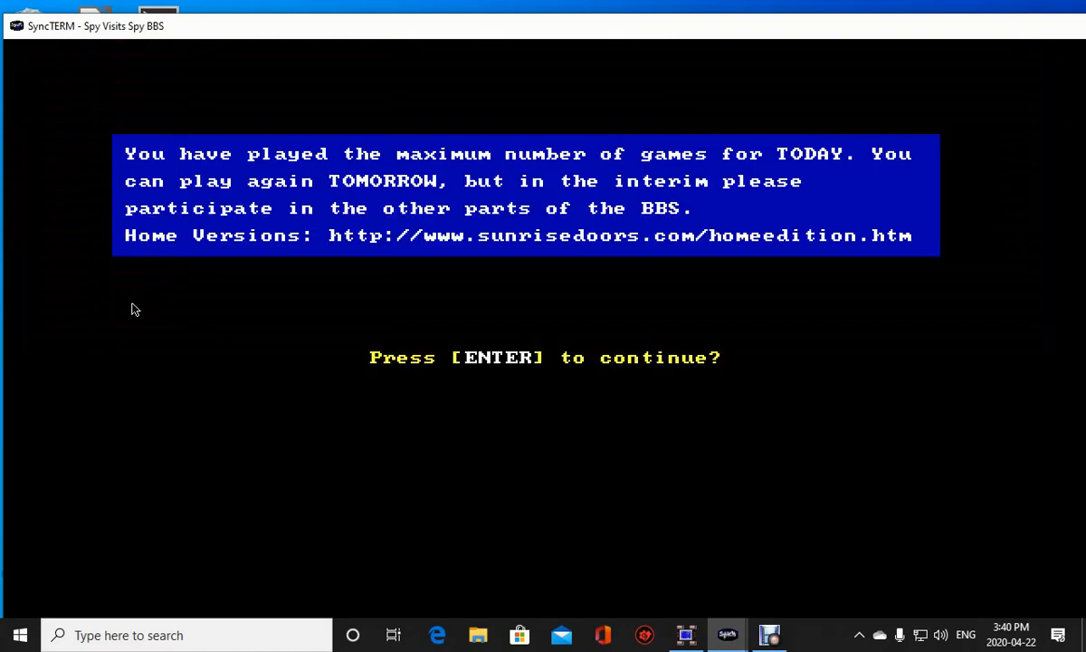
pyautogui.press('Return')
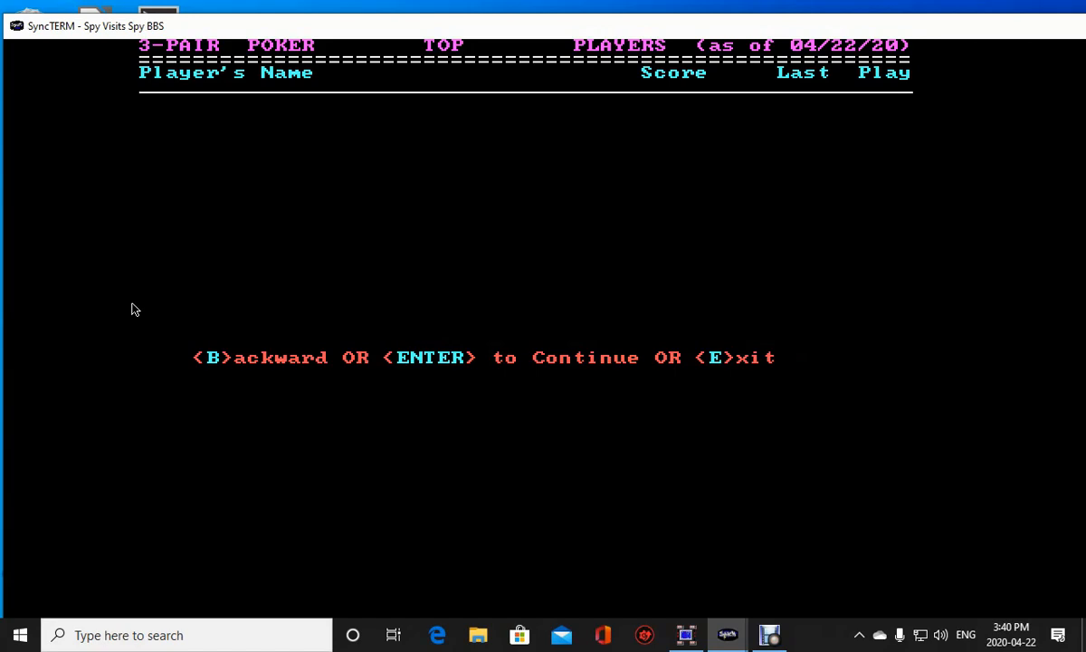
pyautogui.press('Return')
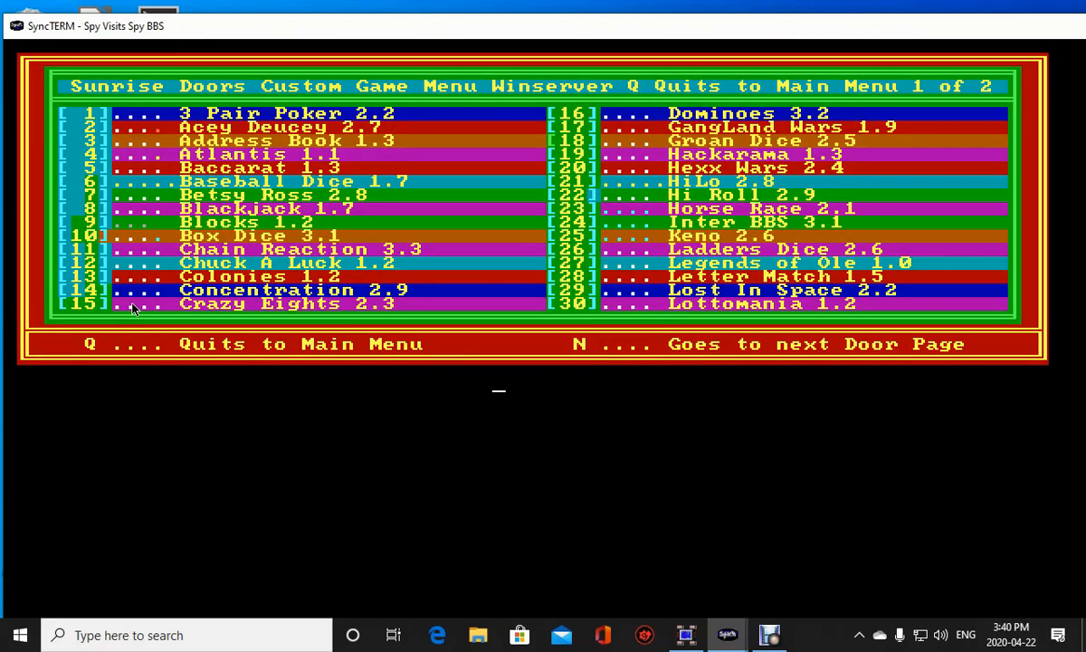
pyautogui.write('1')
pyautogui.press('Return')
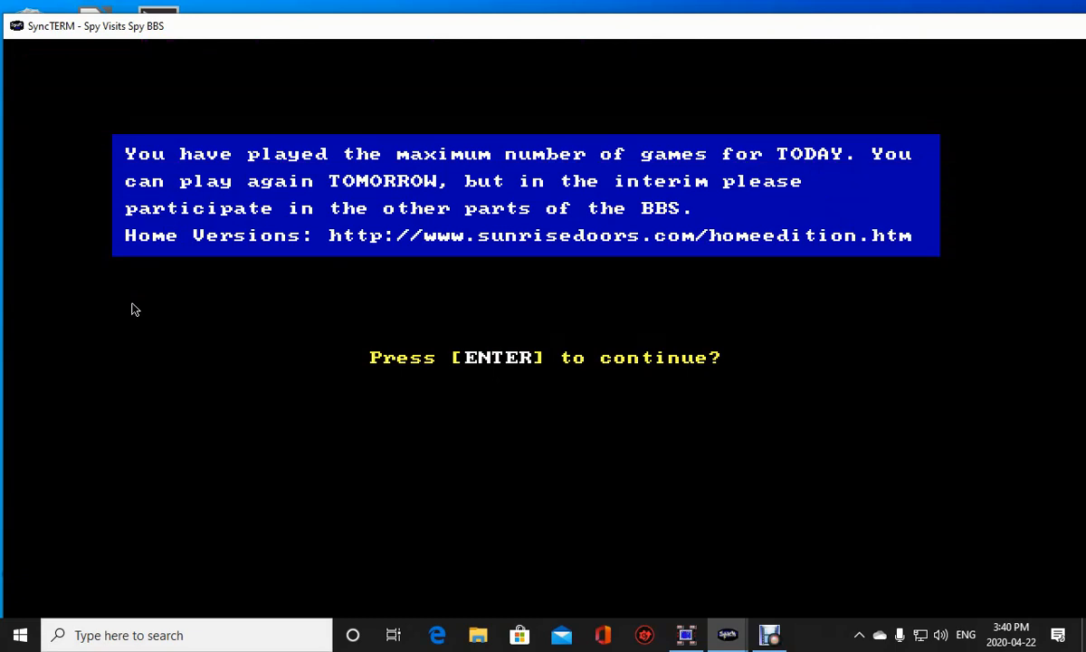
pyautogui.press('Return')
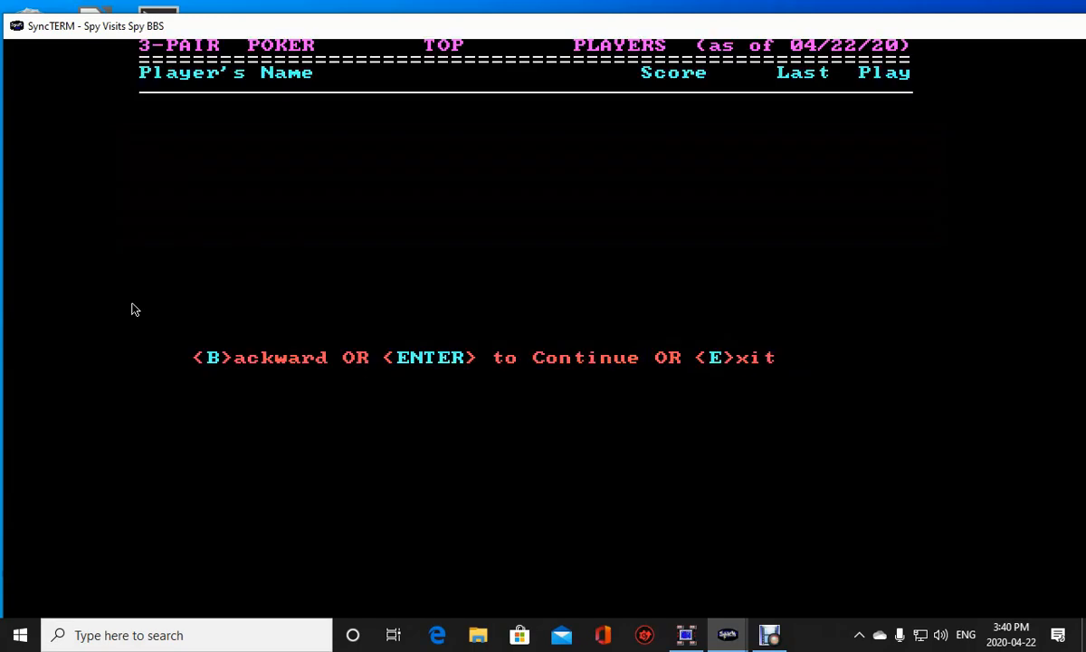
pyautogui.press('Return')
# Run Acey Deucey as door 2 and continue through its top players list back to the door menu.
pyautogui.write('2')
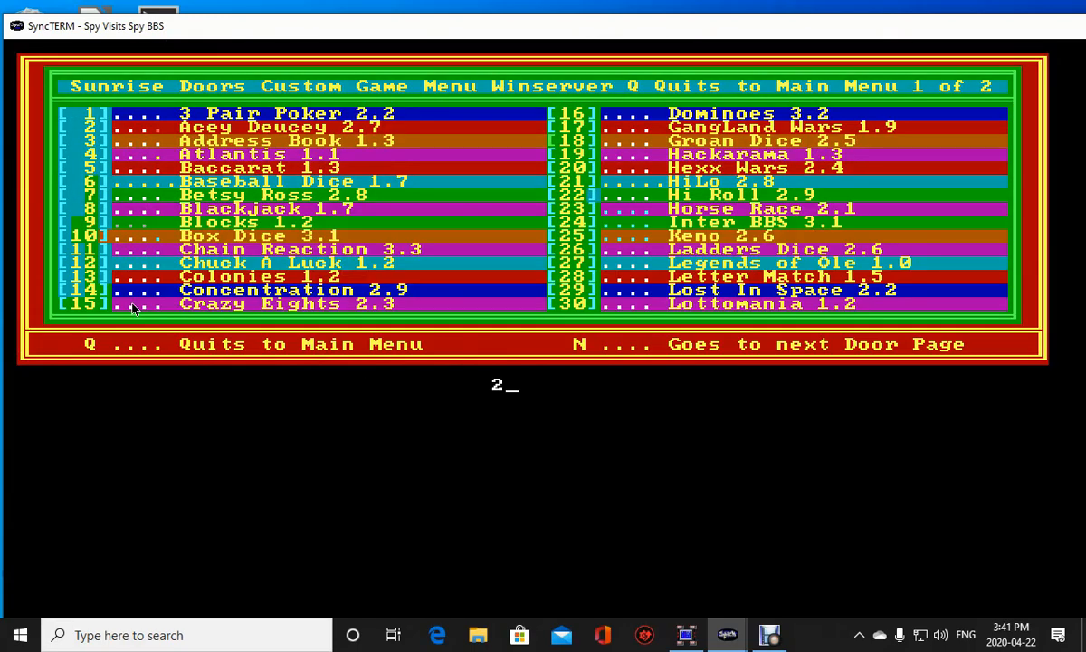
pyautogui.press('Return')
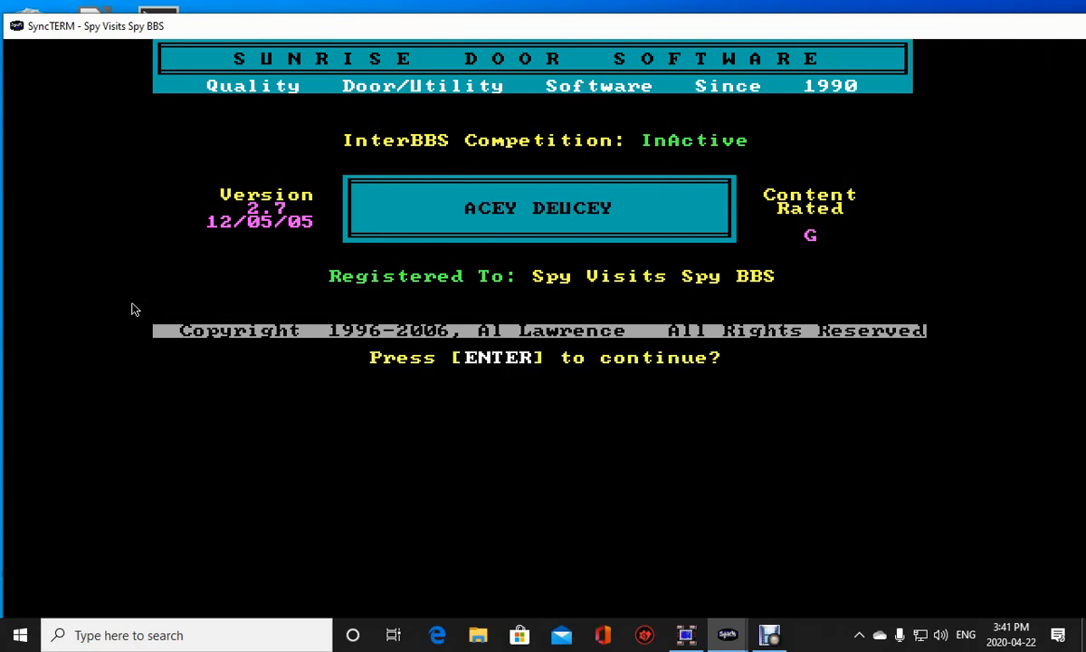
pyautogui.press('Return')
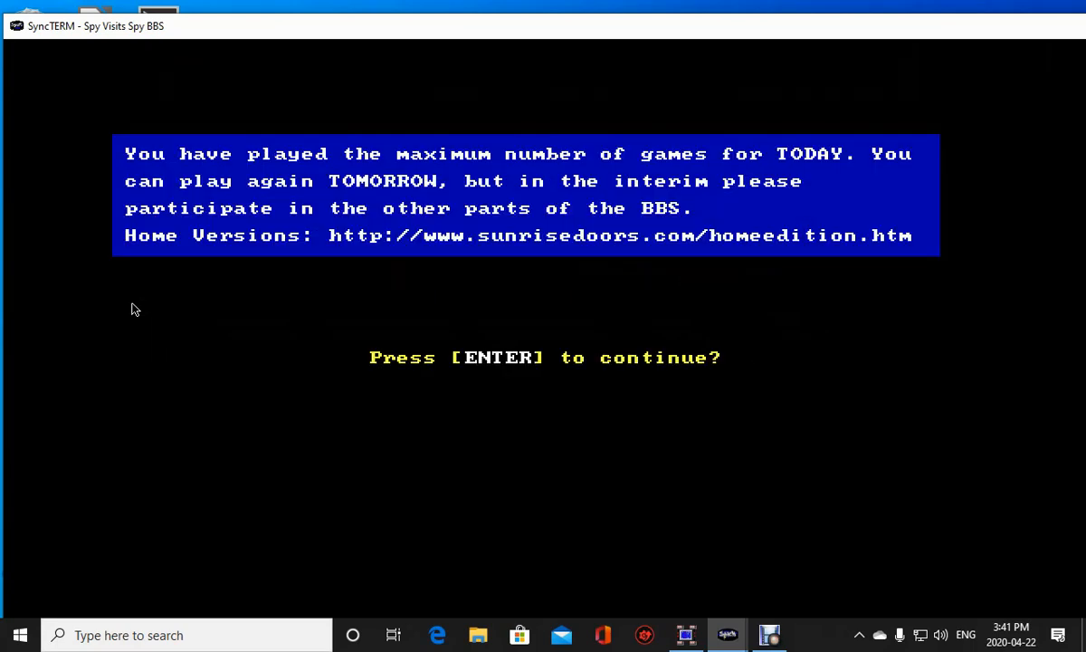
pyautogui.press('Return')
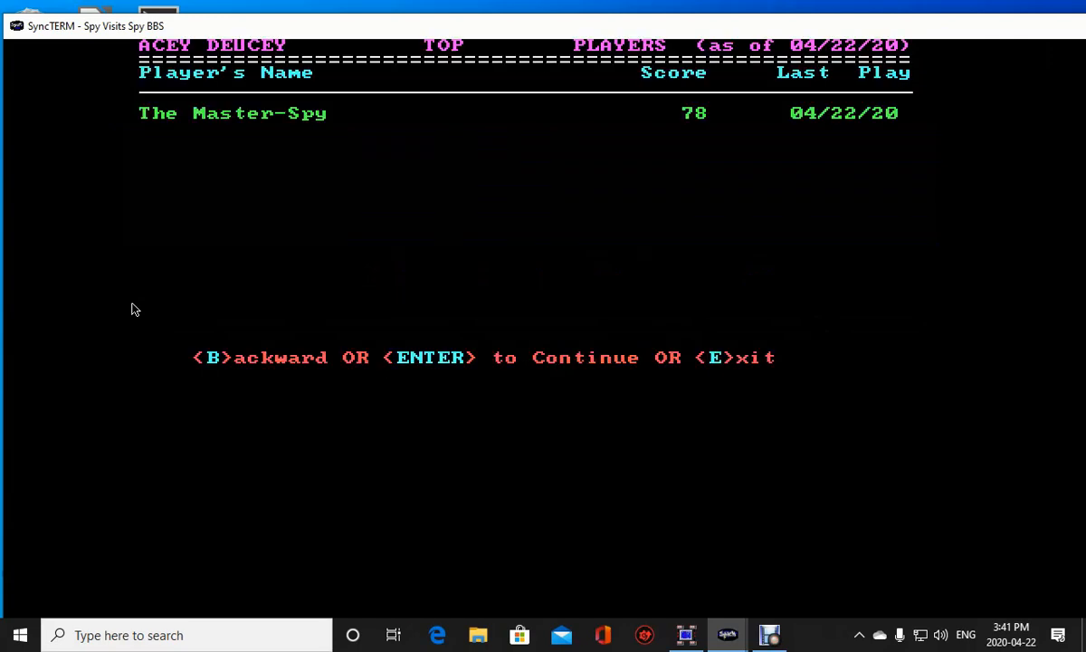
pyautogui.press('Return')
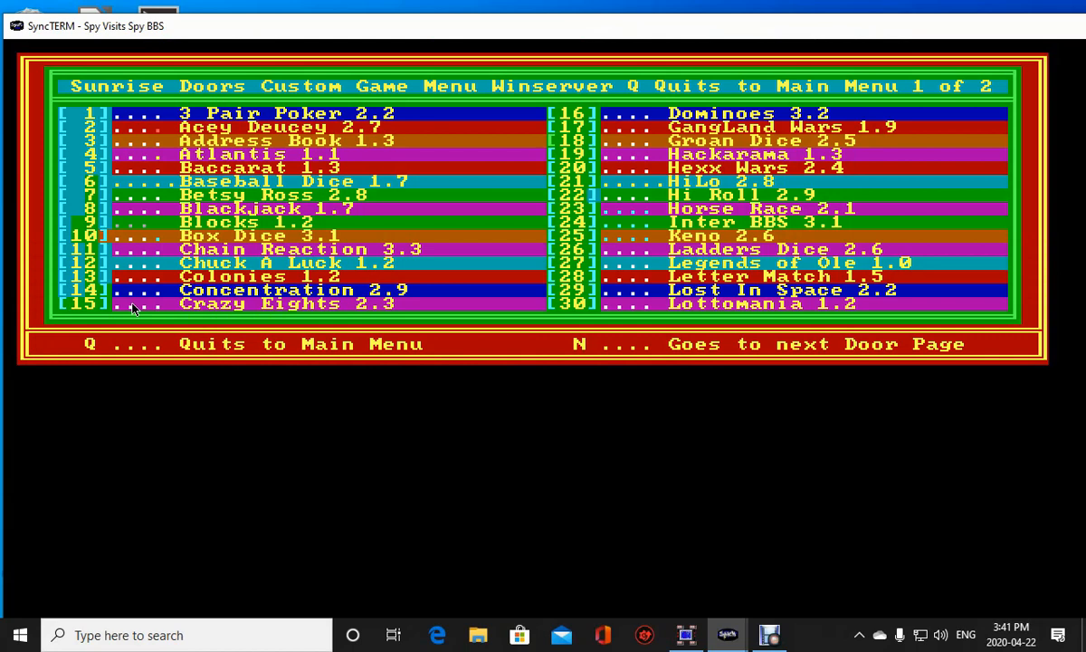
# Run Address Book as door 3 and return to the Winserver door menu.
pyautogui.write('3')
pyautogui.press('Return')
pyautogui.press('Return')
# Run Atlantis as door 4, leave the submarine navigation entry blank, and quit the game.
pyautogui.write('4')
pyautogui.press('Return')
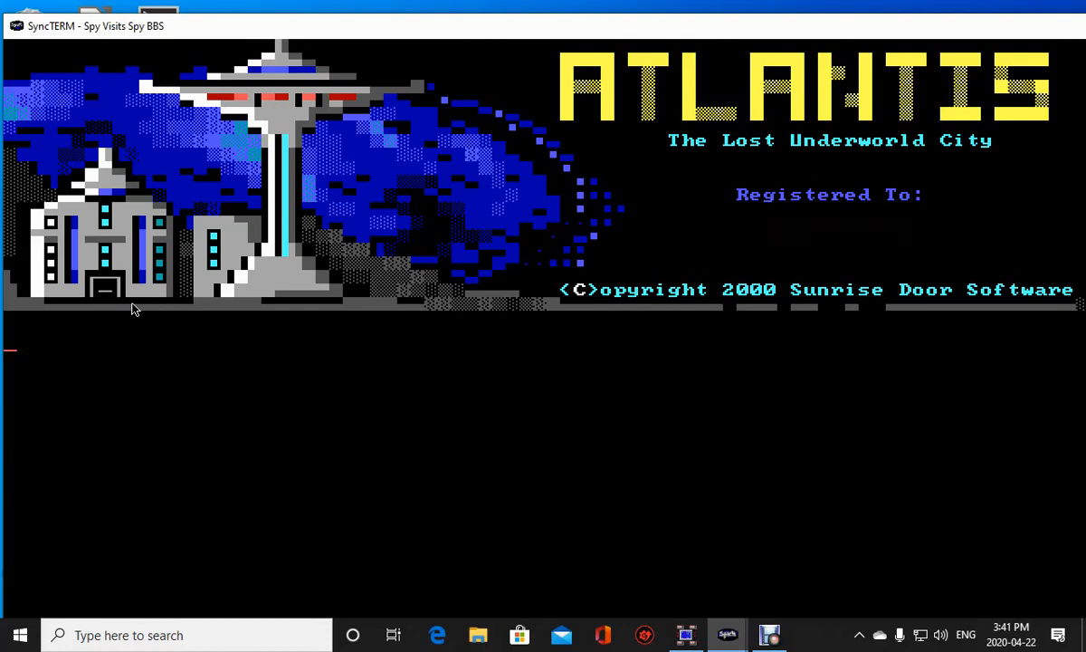
pyautogui.press('Return')
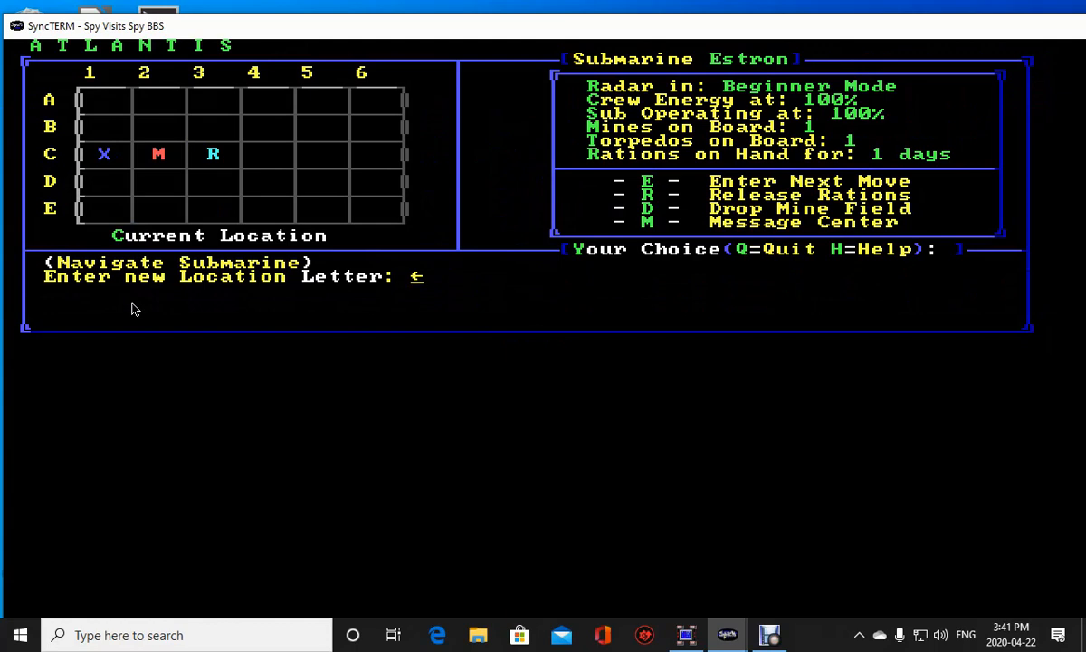
pyautogui.press('Return')
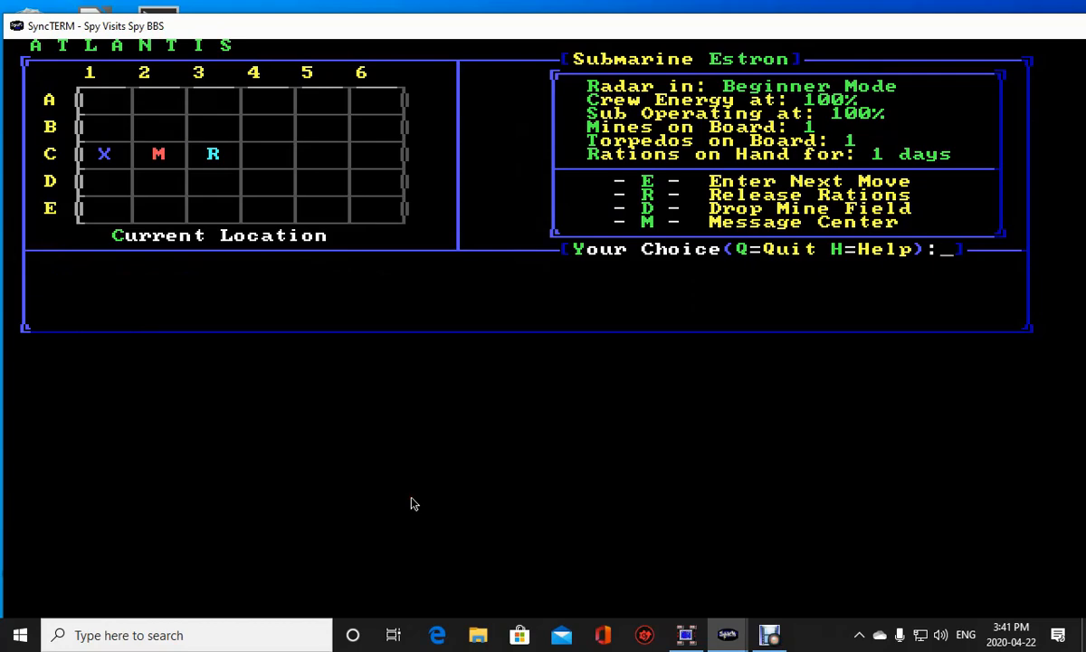
pyautogui.press('q')
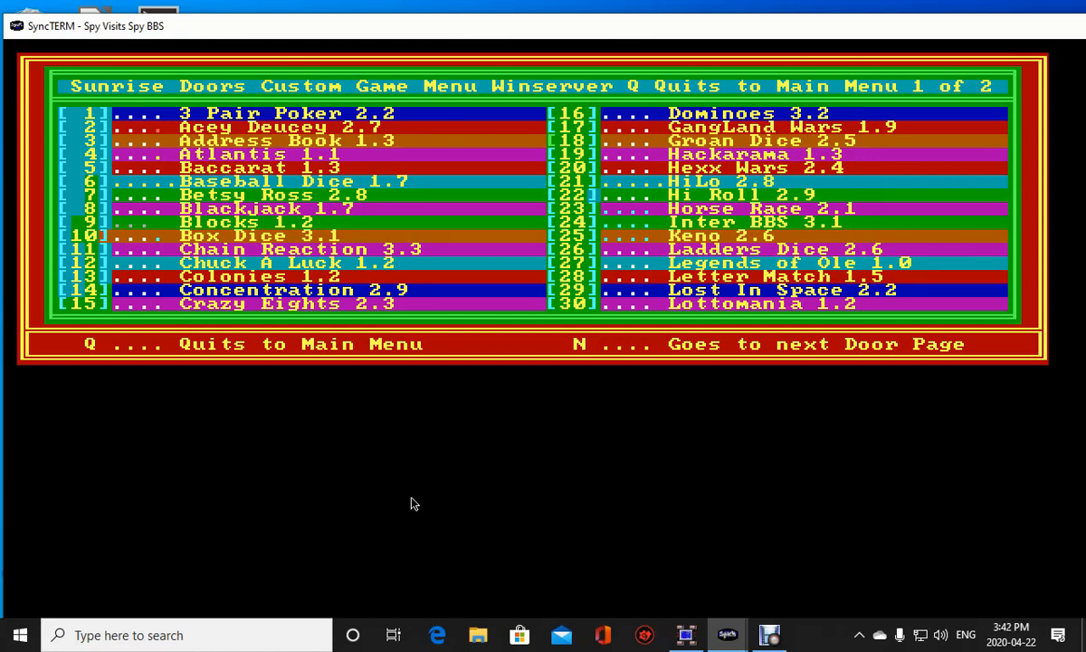
# Try twice to run the Inter BBS import/export module as door 24.
pyautogui.write('24')
pyautogui.press('Return')
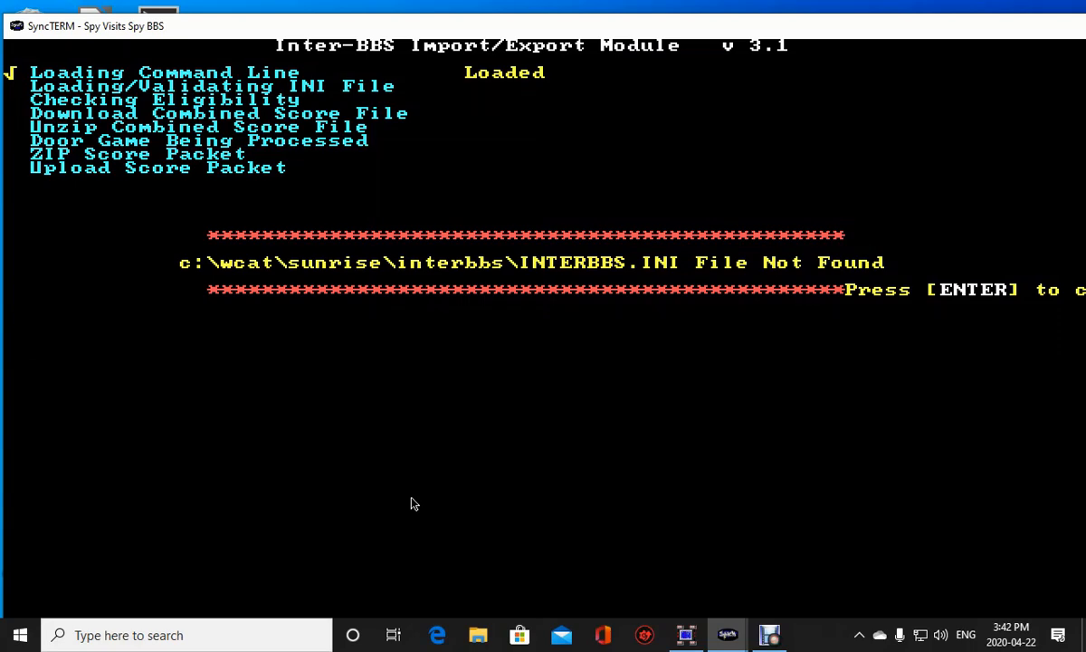
pyautogui.press('Return')
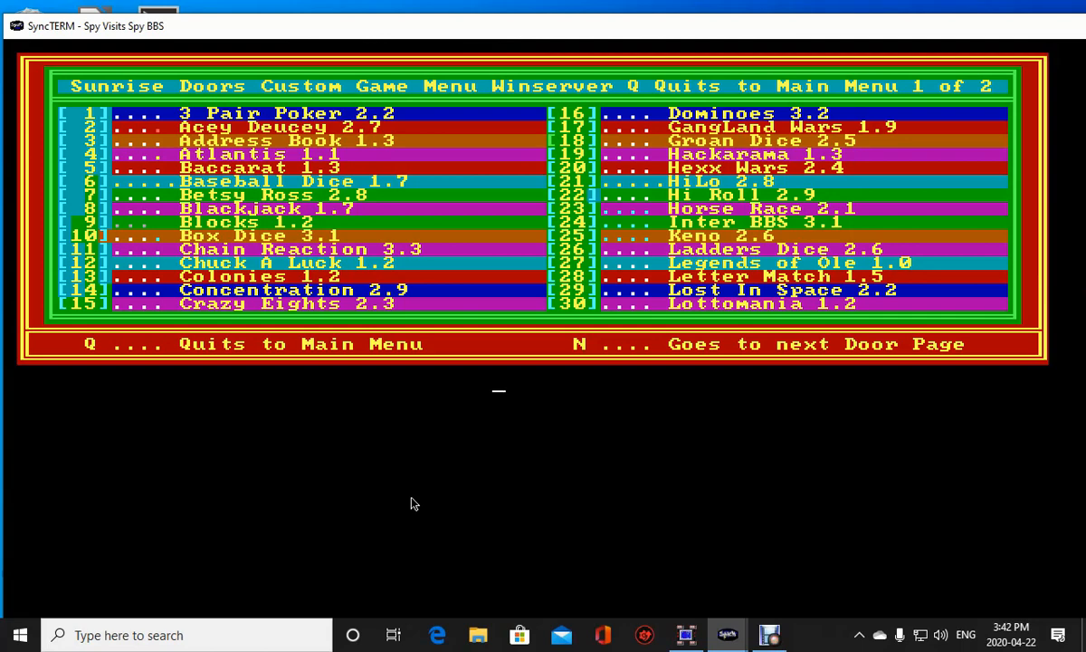
pyautogui.write('24')
pyautogui.press('Return')
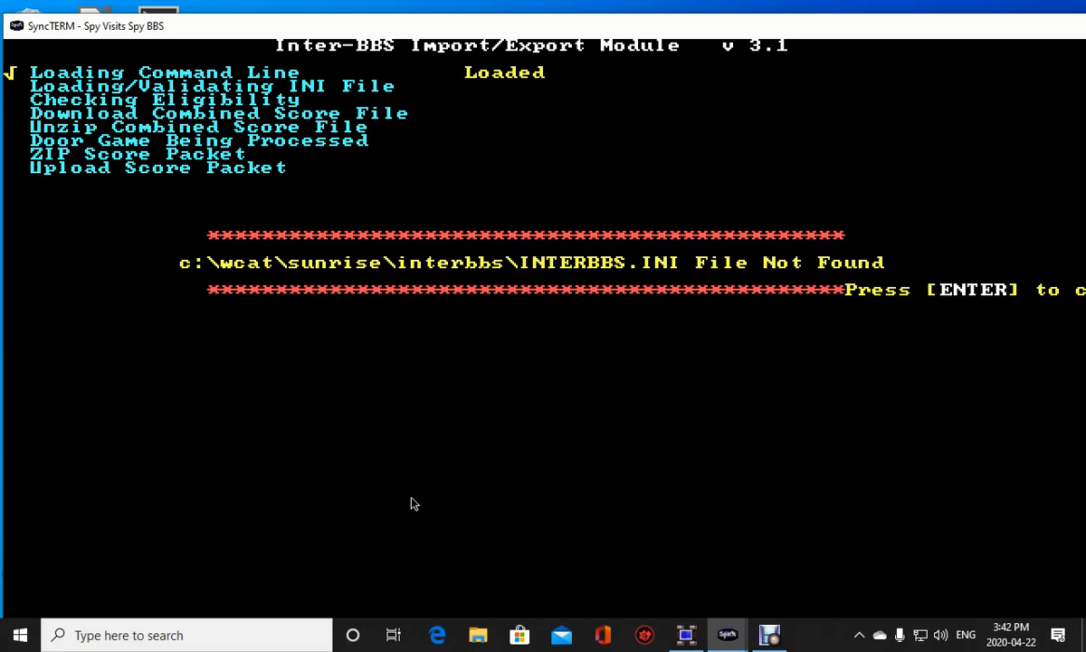
# Leave the Inter BBS module and go to the second page of the Winserver door menu.
pyautogui.press('Return')
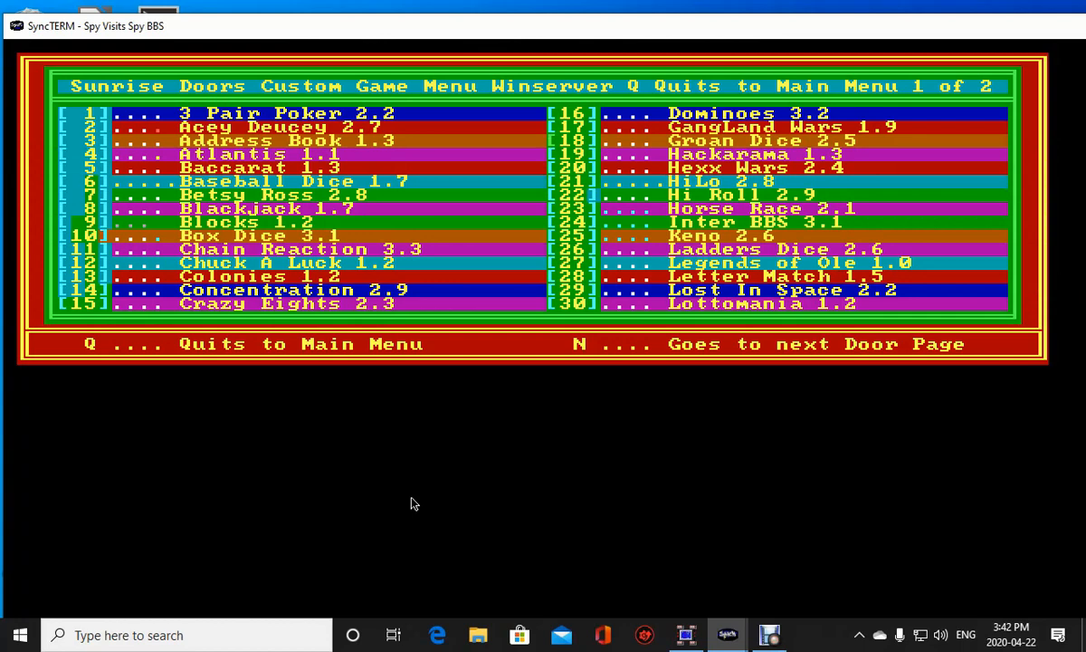
pyautogui.write('n')
pyautogui.press('Return')
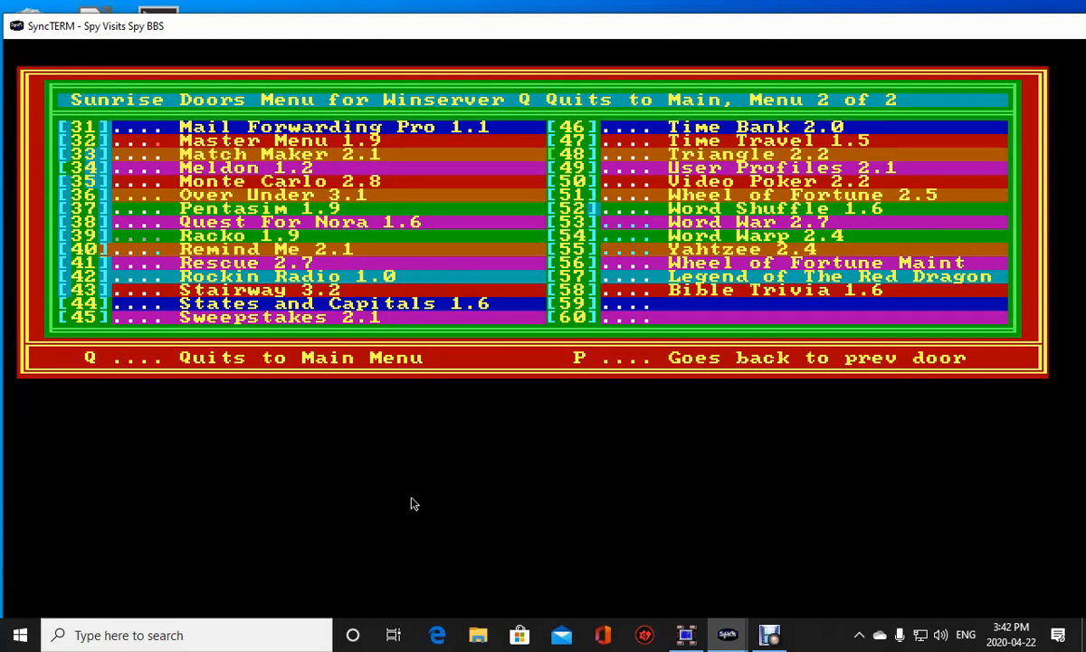
# Run door 49, show Video Poker's top players list, and exit to the door menu.
pyautogui.write('49')
pyautogui.press('Return')
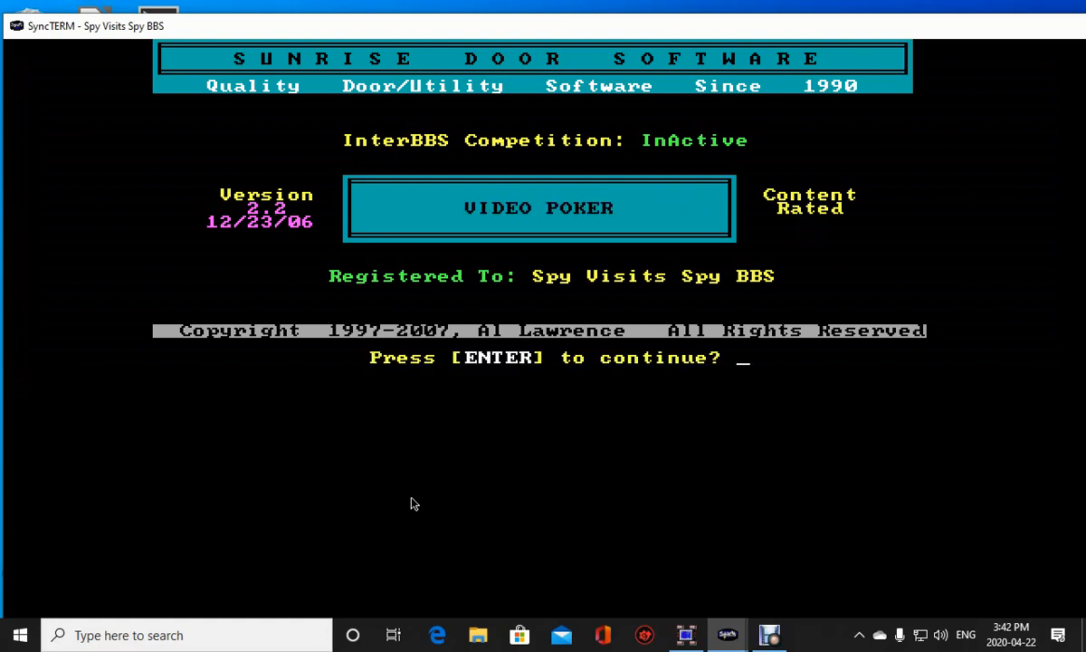
pyautogui.press('Return')
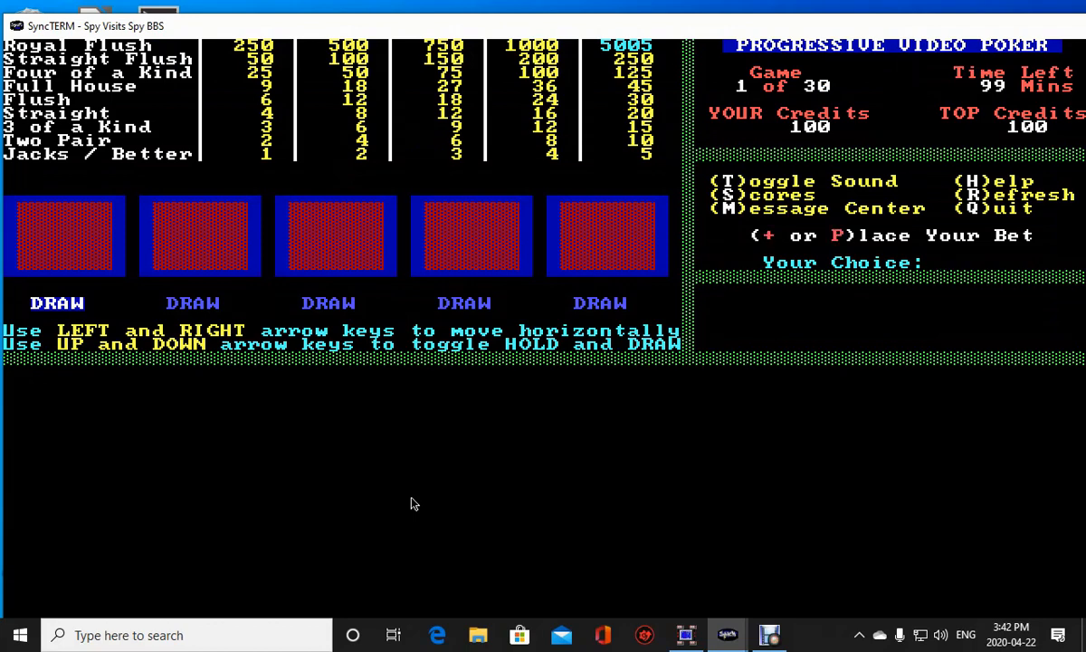
pyautogui.press('s')
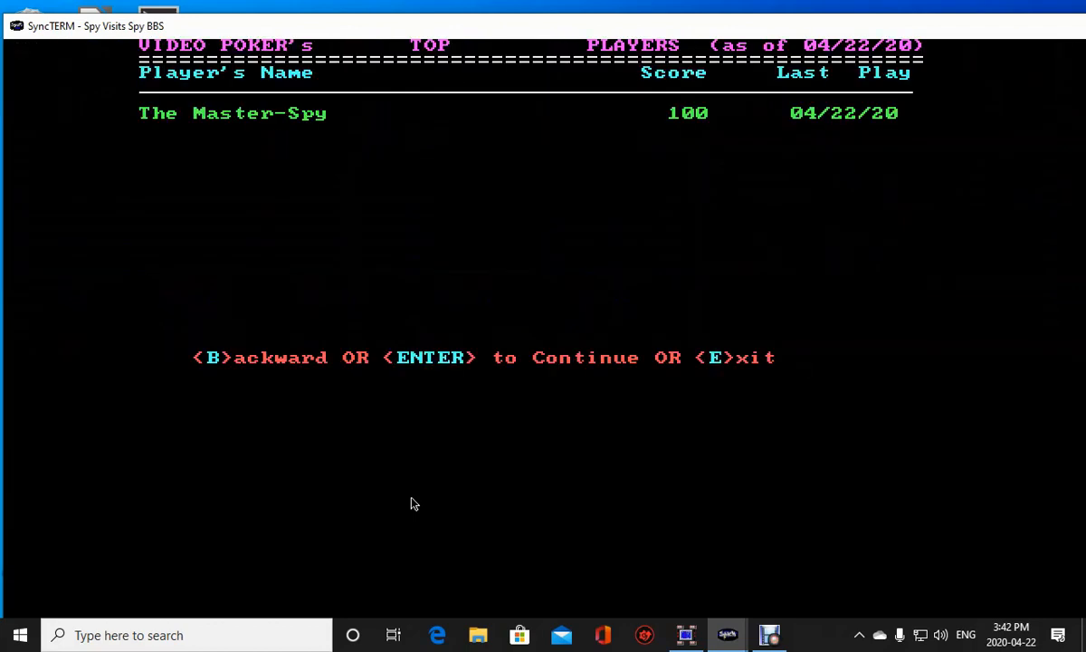
pyautogui.press('e')
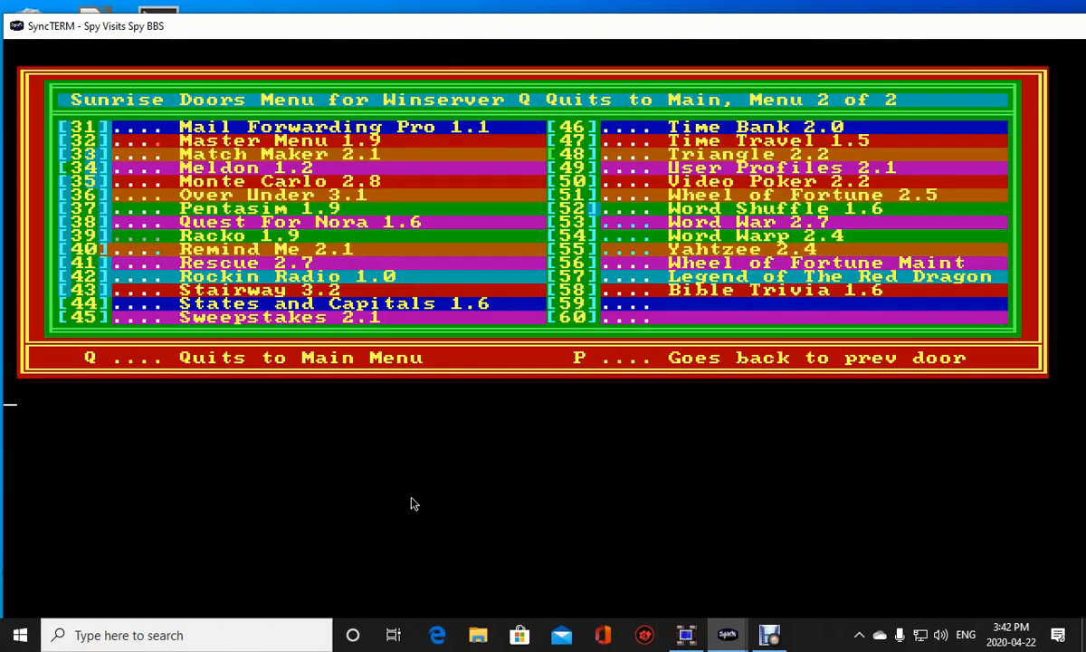
# Run door 50, continue to the User Profiles options, and quit back to the door menu.
pyautogui.write('50')
pyautogui.press('Return')
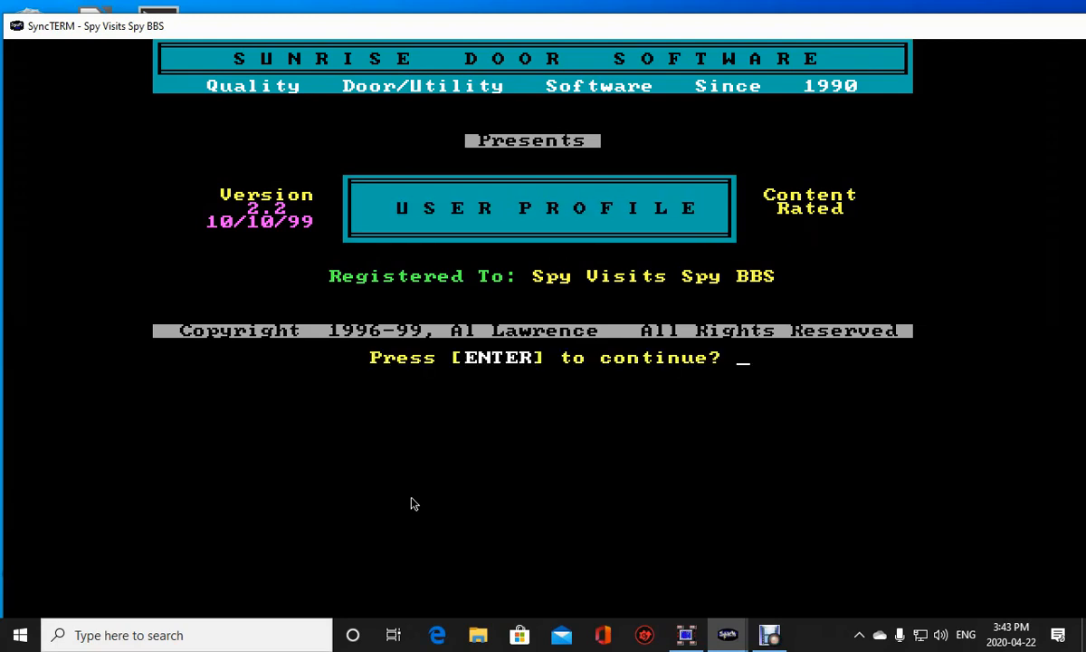
pyautogui.press('Return')
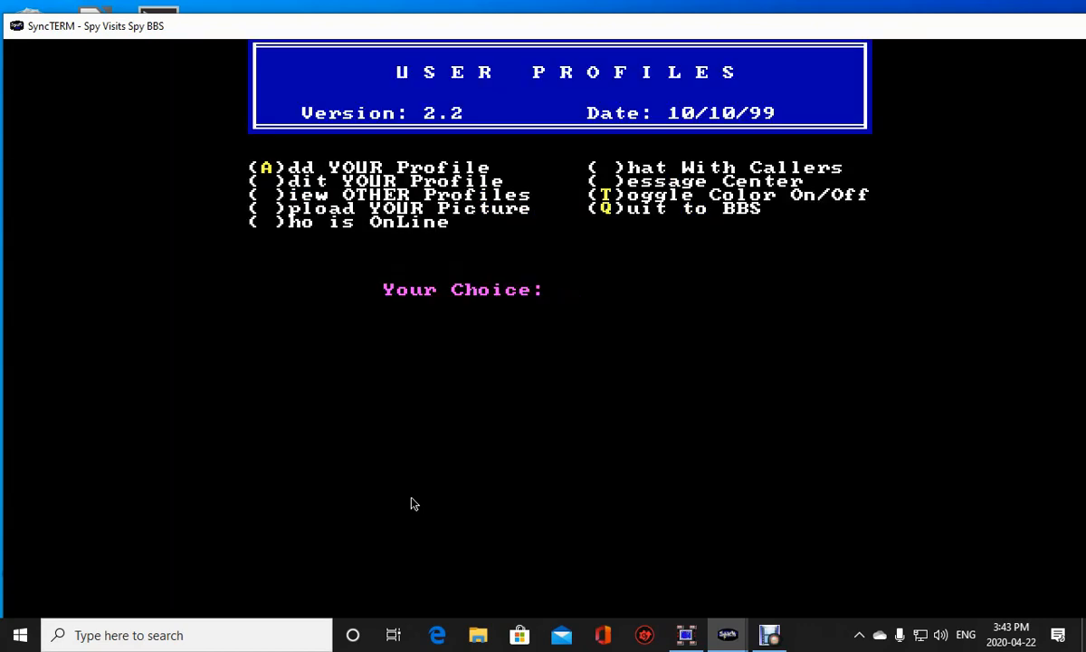
pyautogui.write('Q')
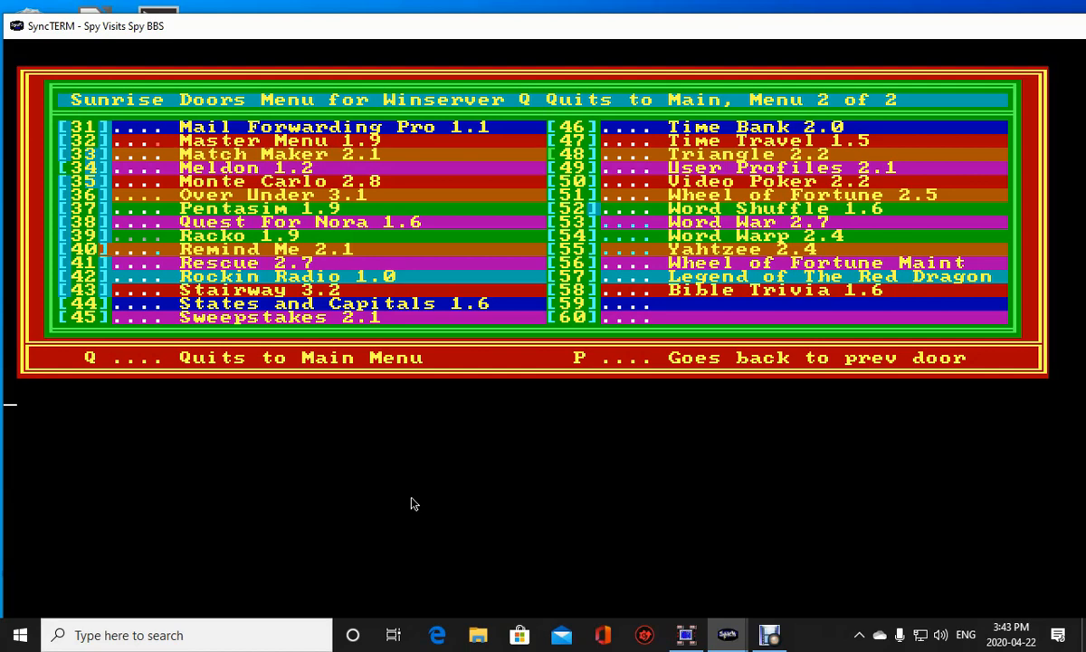
# Run Wheel of Fortune as door 51, spin the wheel, and quit with the game saved.
pyautogui.write('51')
pyautogui.press('Return')
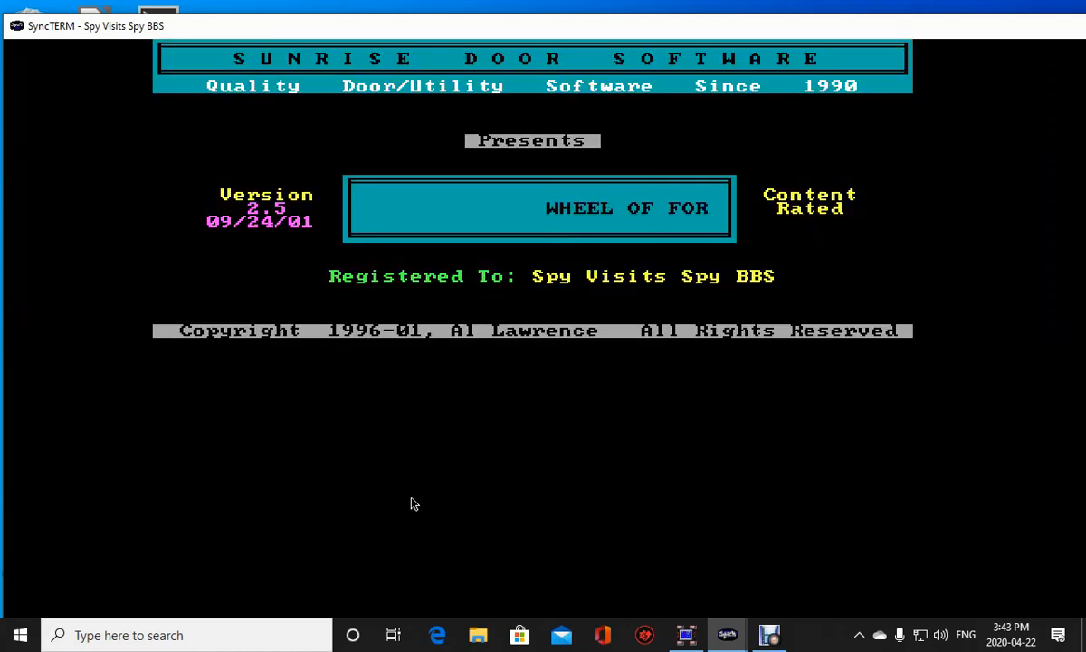
pyautogui.write('q')
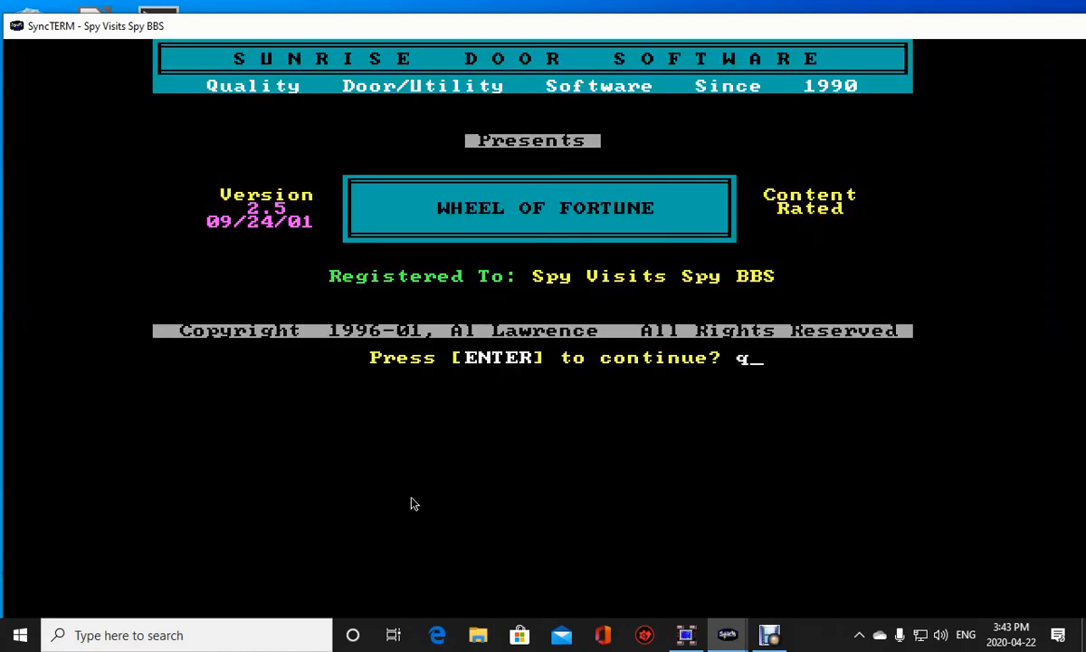
pyautogui.press('BackSpace')
pyautogui.press('Return')
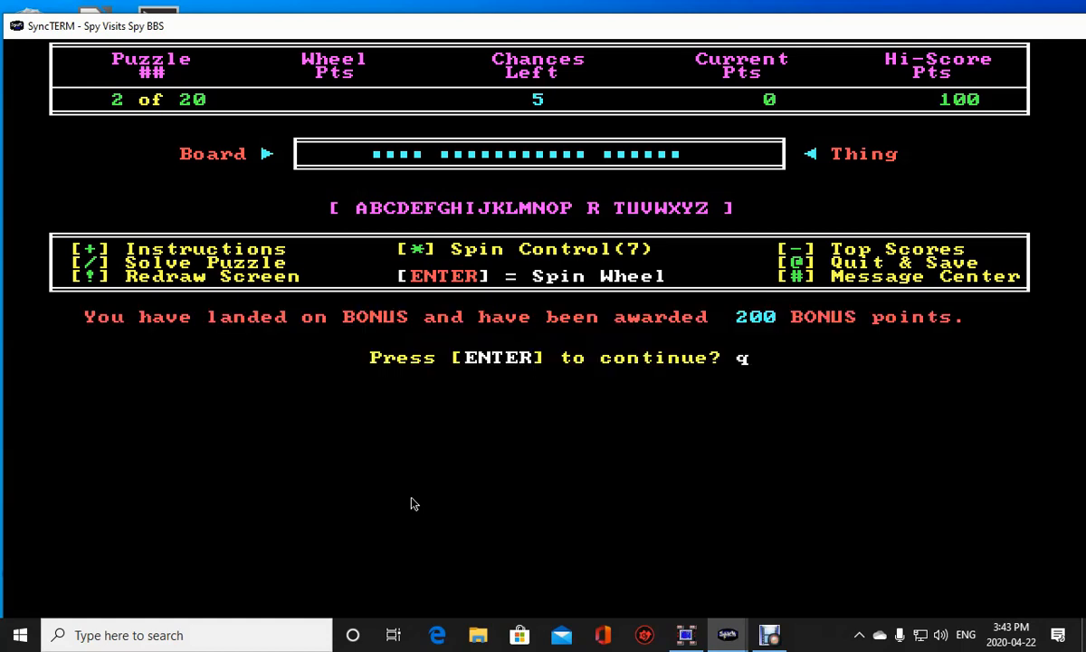
pyautogui.write('@')
pyautogui.press('BackSpace')
pyautogui.press('BackSpace')
pyautogui.press('Return')
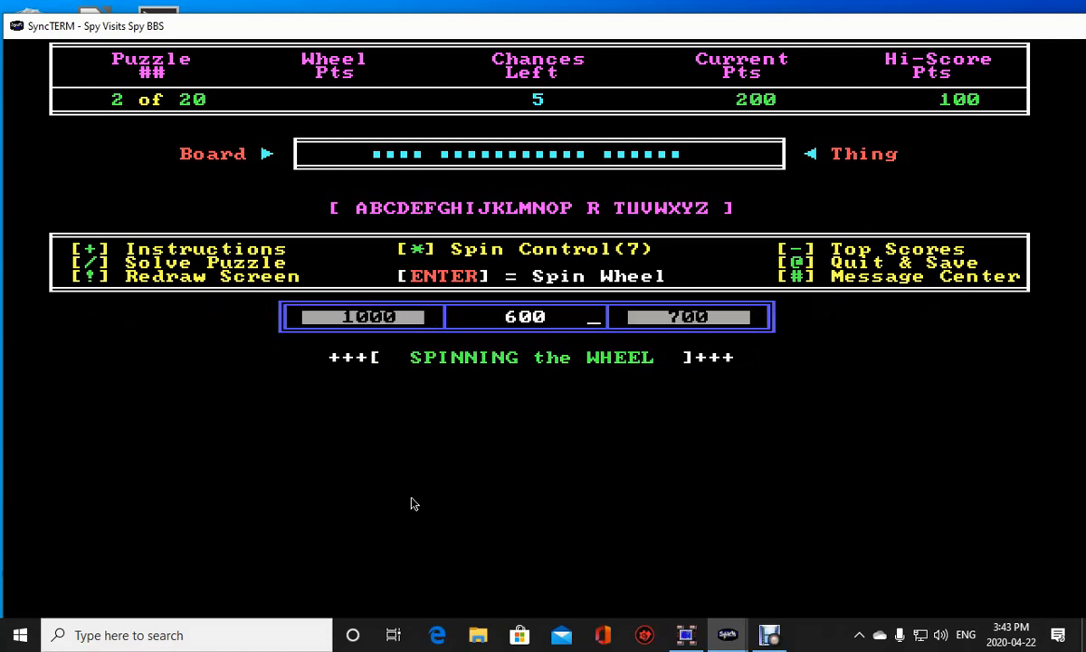
pyautogui.write('@')
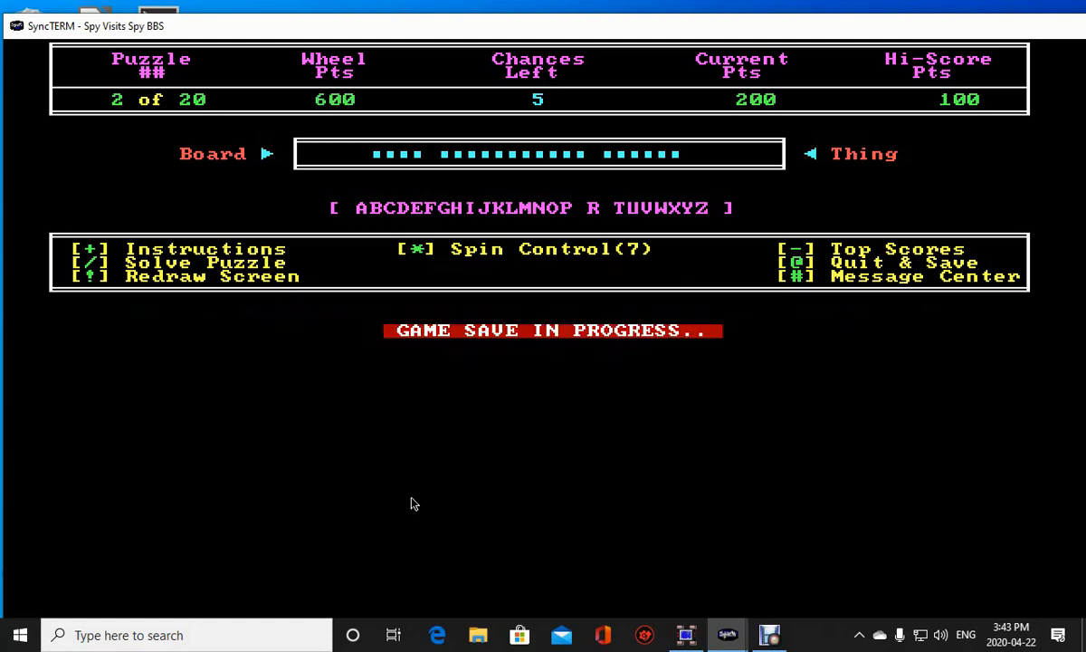
pyautogui.write('N')
pyautogui.press('Return')
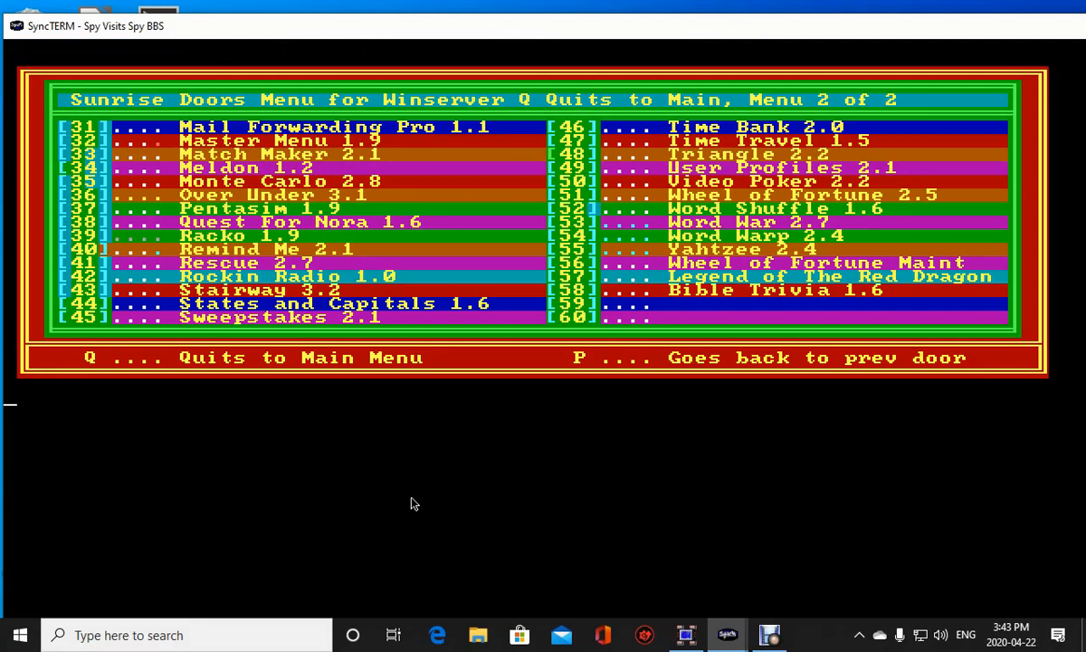
# Run Word Shuffle as door 52, leave the first word's answer blank, and quit to the door menu.
pyautogui.write('52')
pyautogui.press('Return')
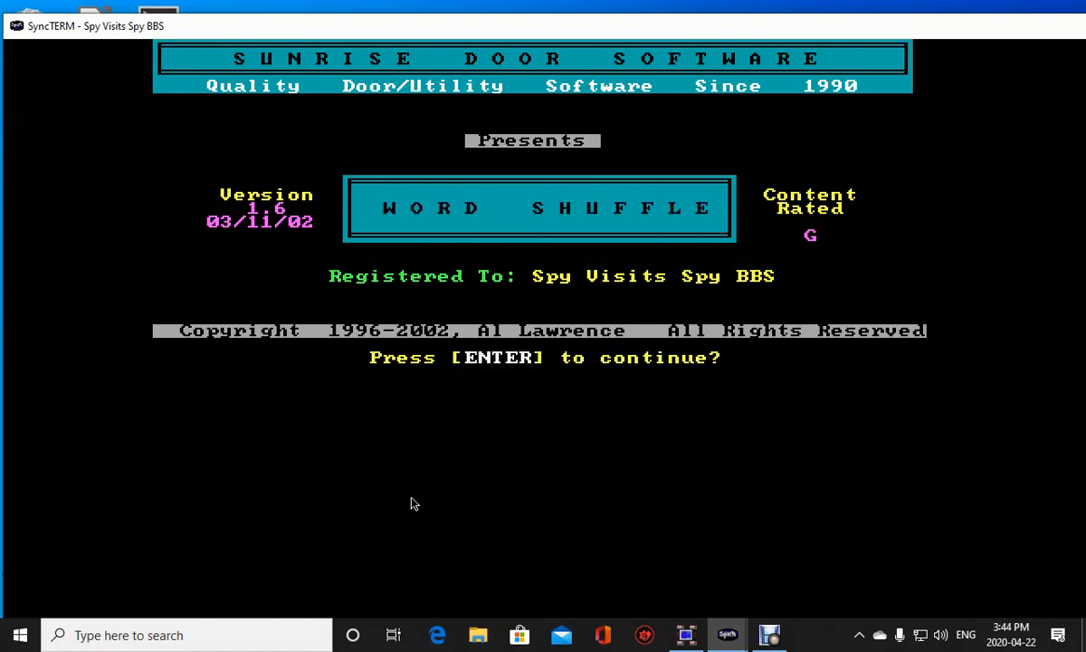
pyautogui.press('Return')
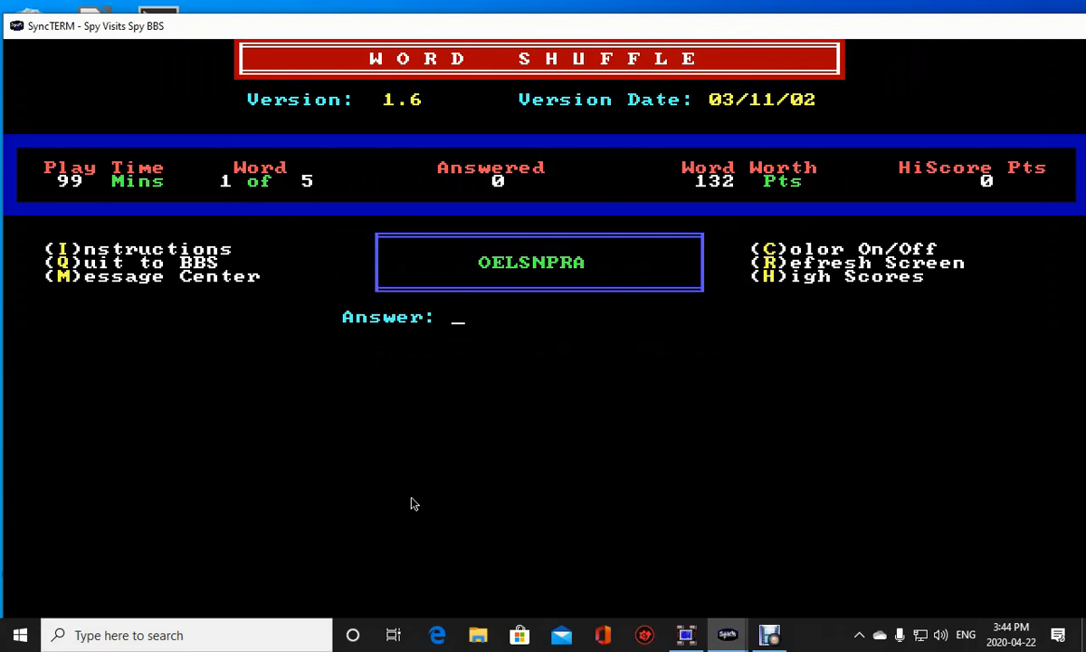
pyautogui.press('Return')
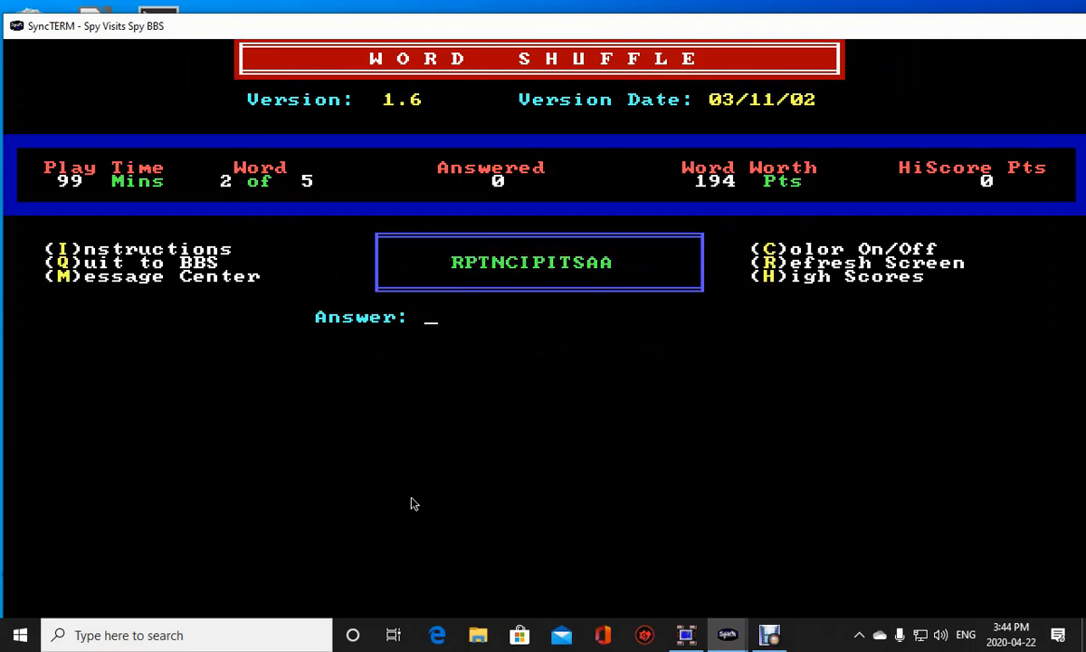
pyautogui.write('Q')
pyautogui.press('Return')
pyautogui.press('Return')
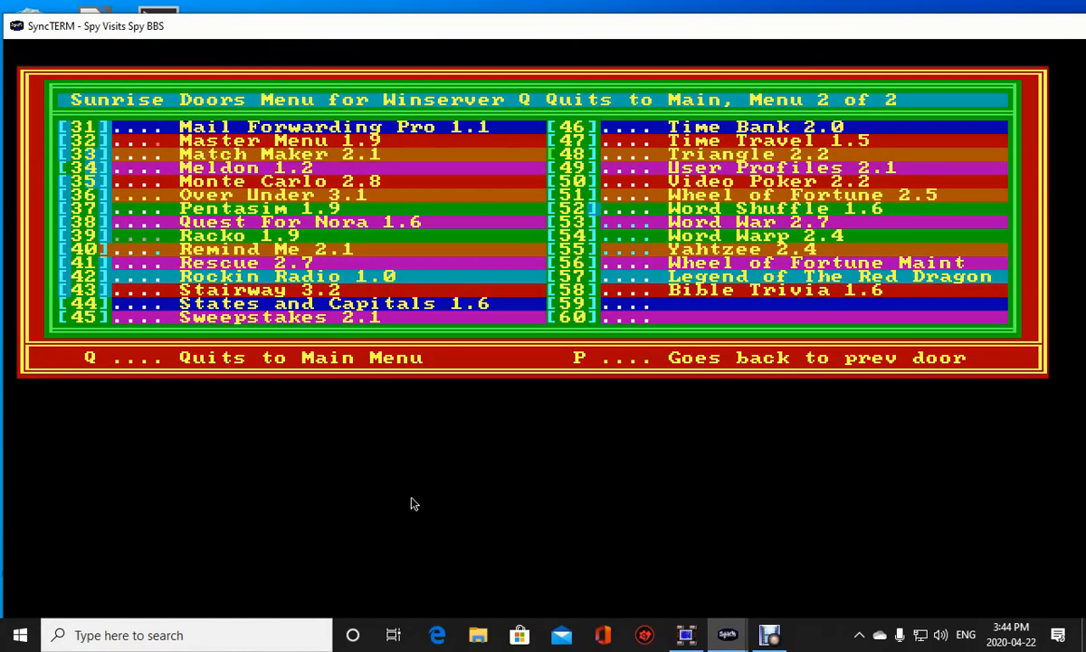
# Run Word War as door 53, quit the game, and decline another one.
pyautogui.write('53')
pyautogui.press('Return')
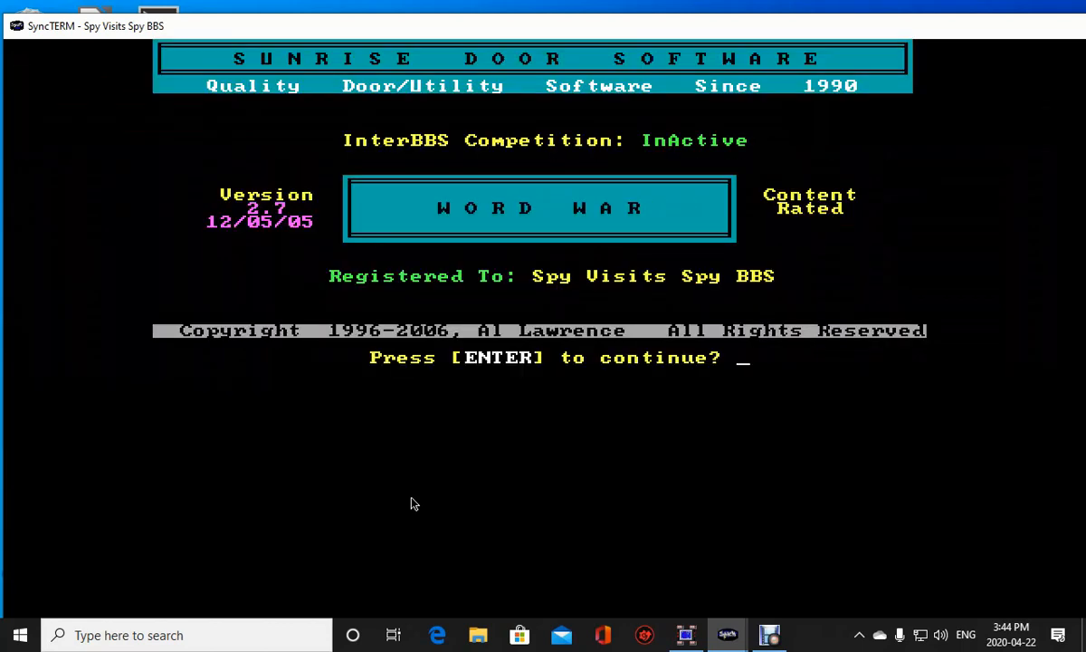
pyautogui.press('Return')
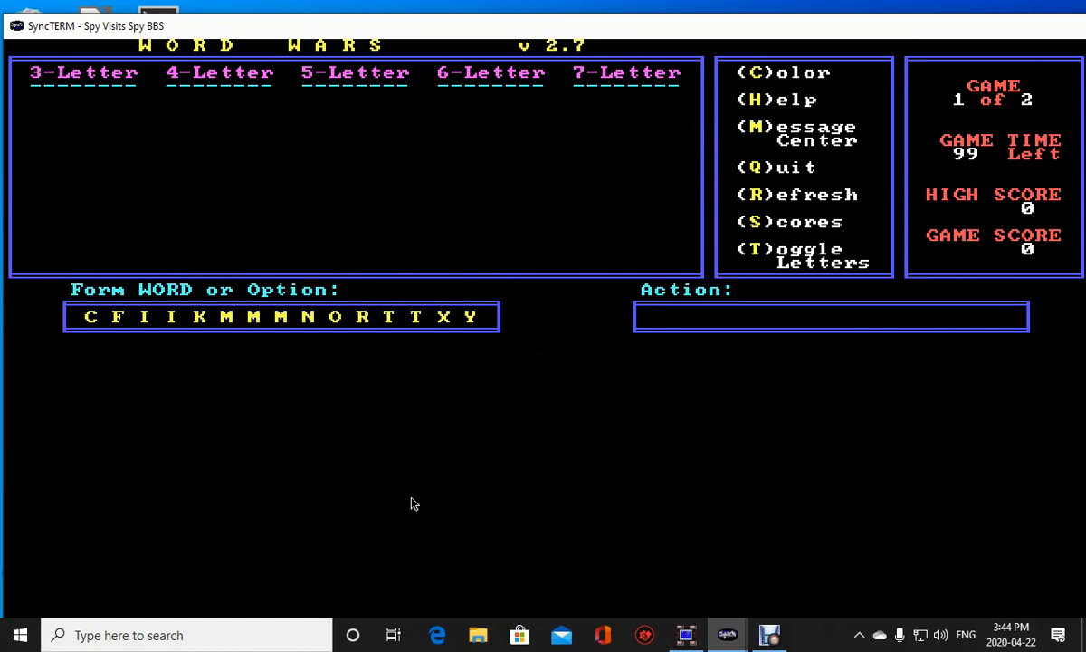
pyautogui.write('Q')
pyautogui.press('Return')
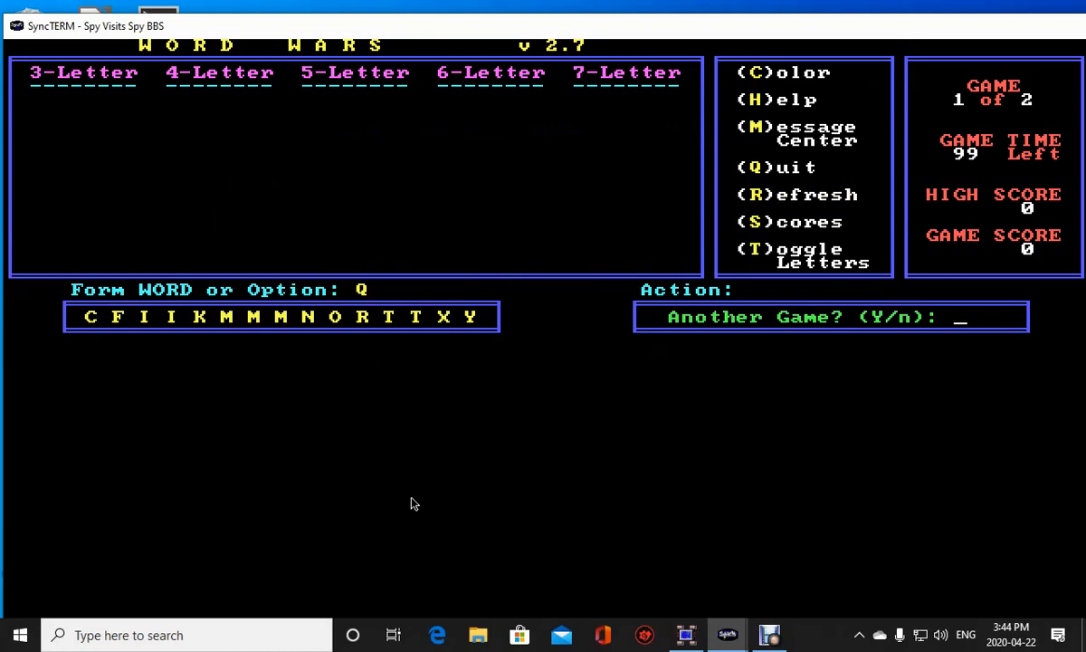
pyautogui.press('n')
pyautogui.press('Return')
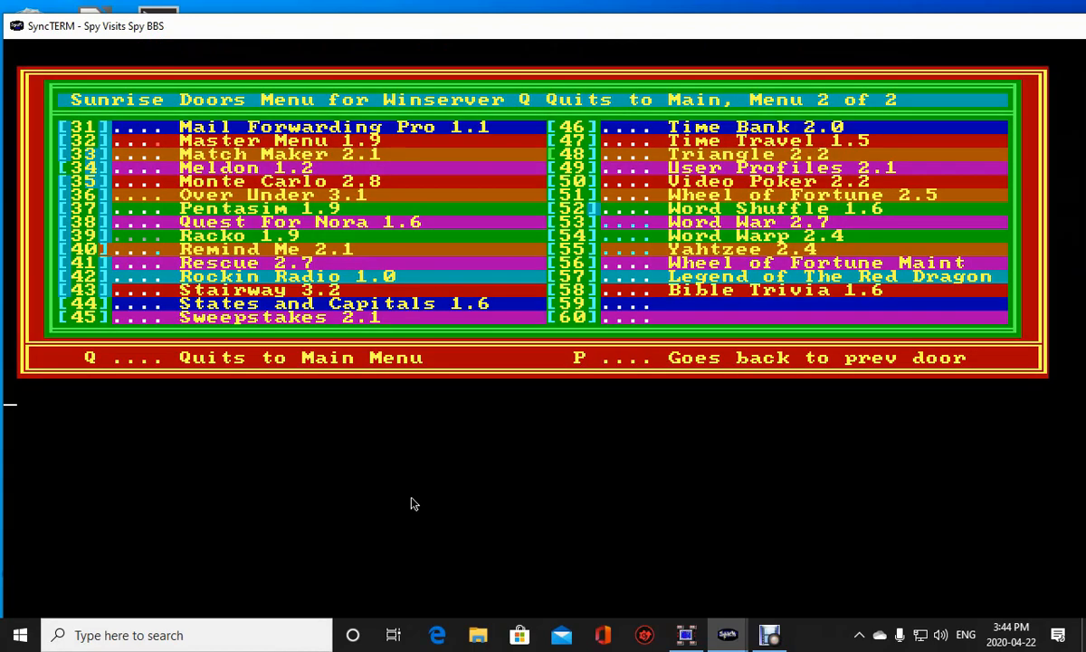
# Run Word Warp as door 54 and continue through its top ten players list back to the door menu.
pyautogui.write('54')
pyautogui.press('Return')
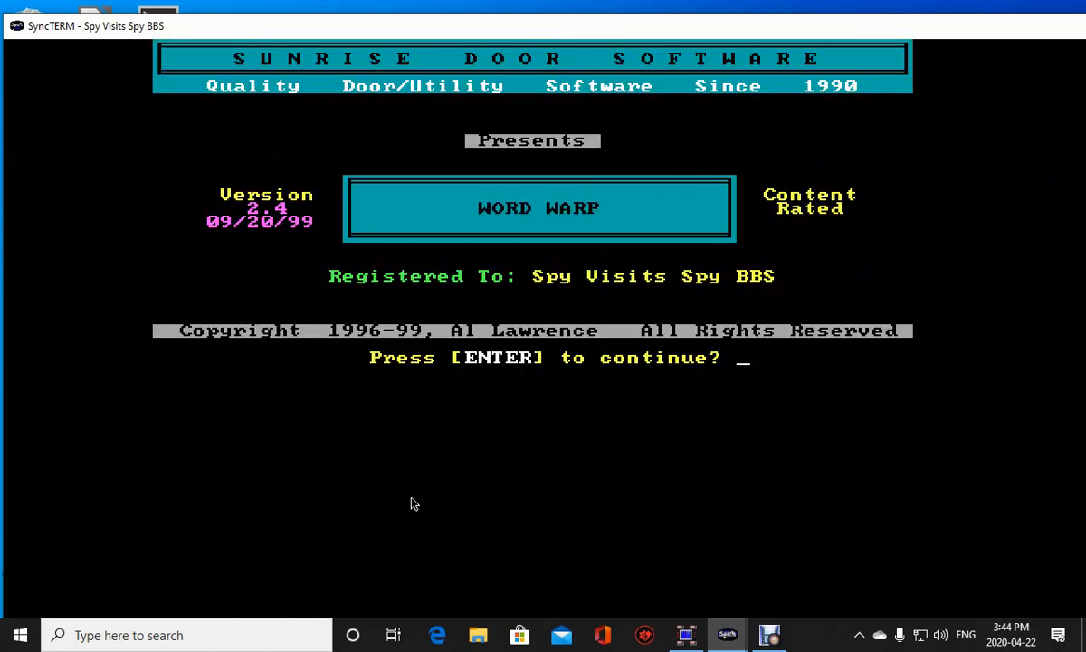
pyautogui.press('Return')
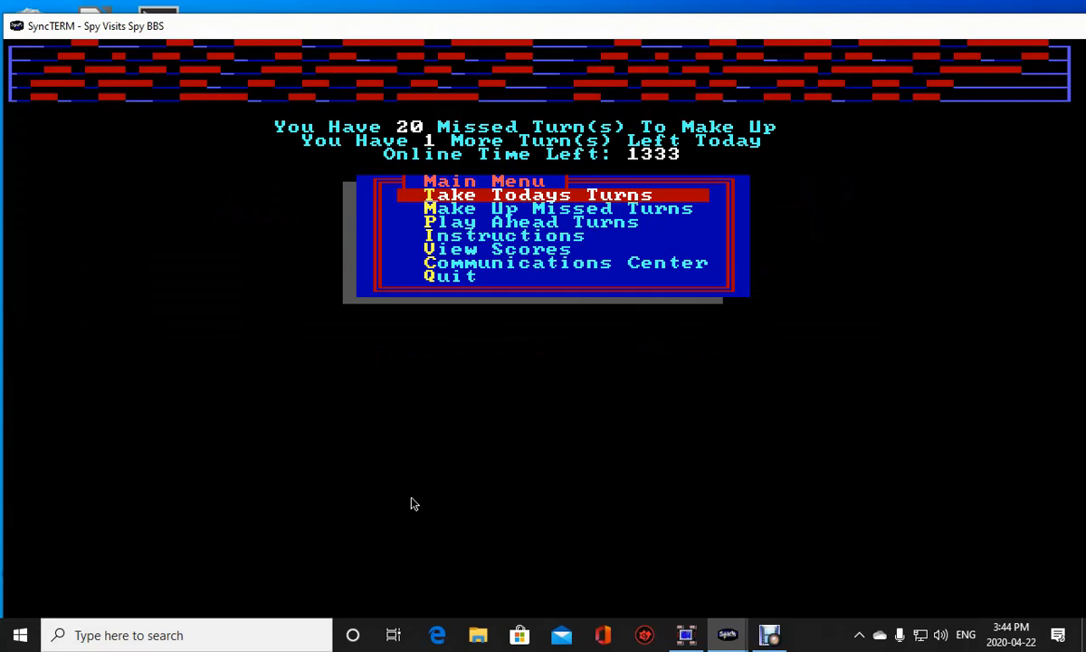
pyautogui.press('Return')
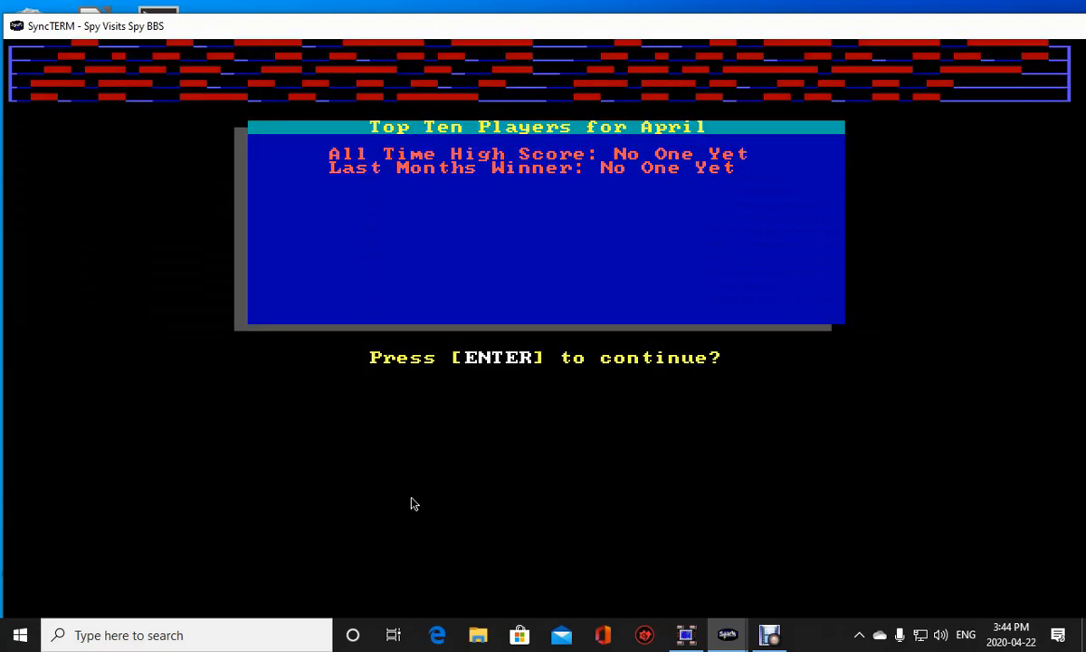
pyautogui.press('Return')
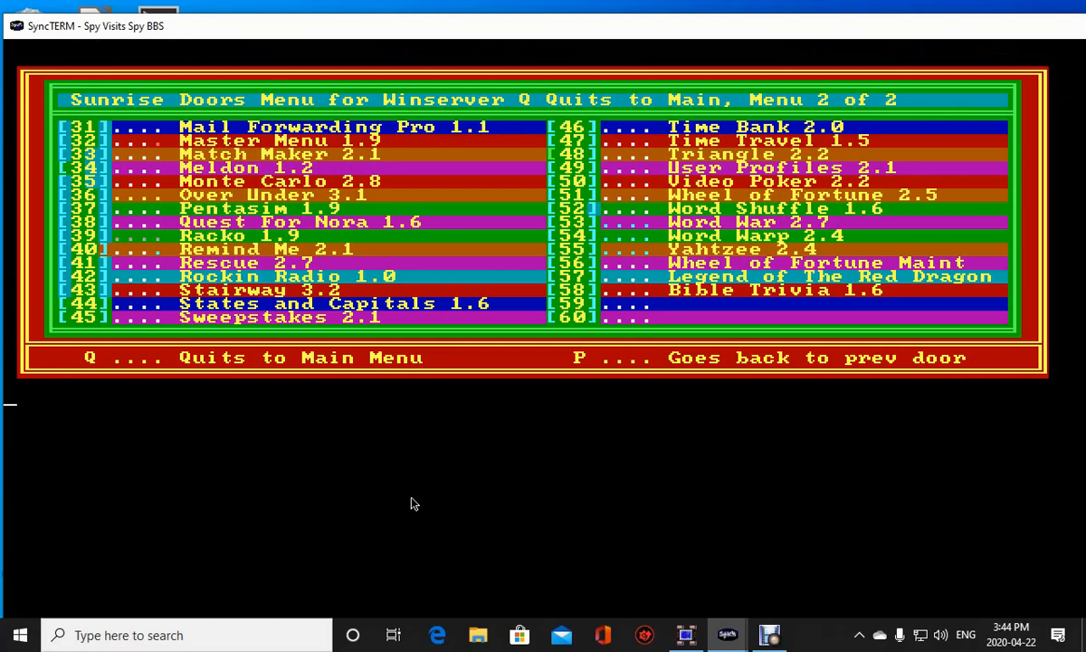
# Run Yahtzee as door 55, quit without playing another game, and continue past its top players list.
pyautogui.write('55')
pyautogui.press('Return')
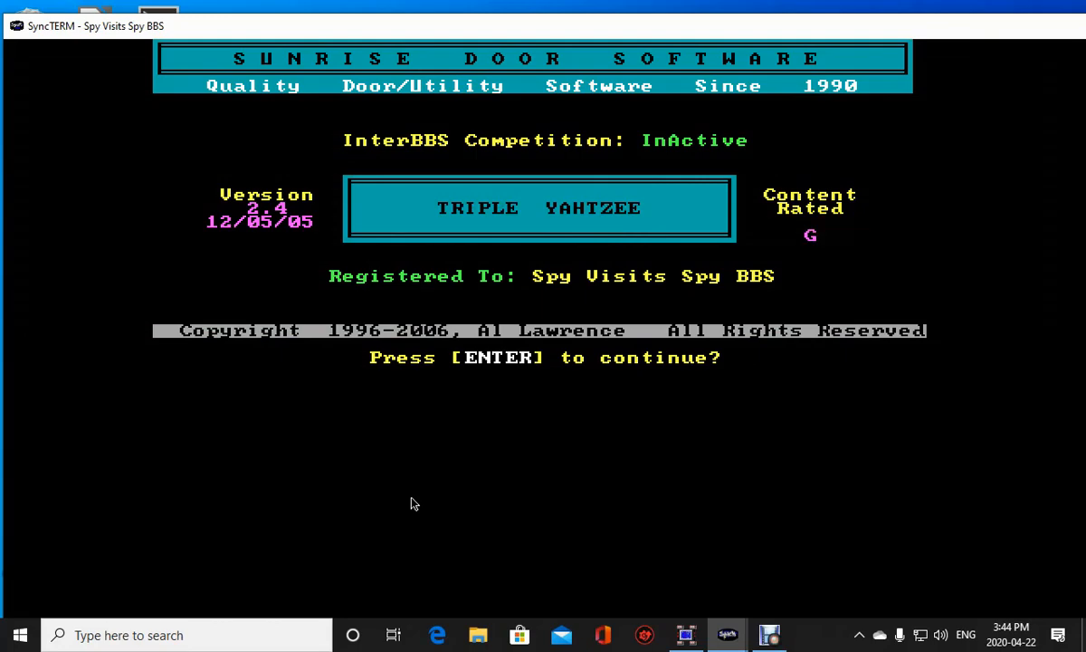
pyautogui.press('Return')
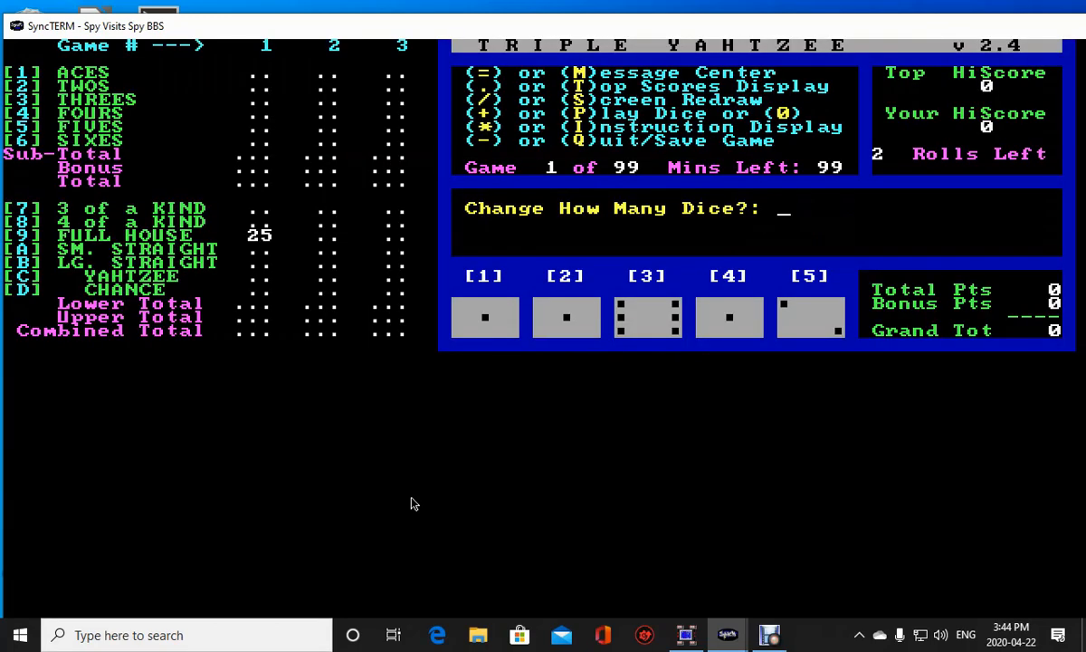
pyautogui.press('q')
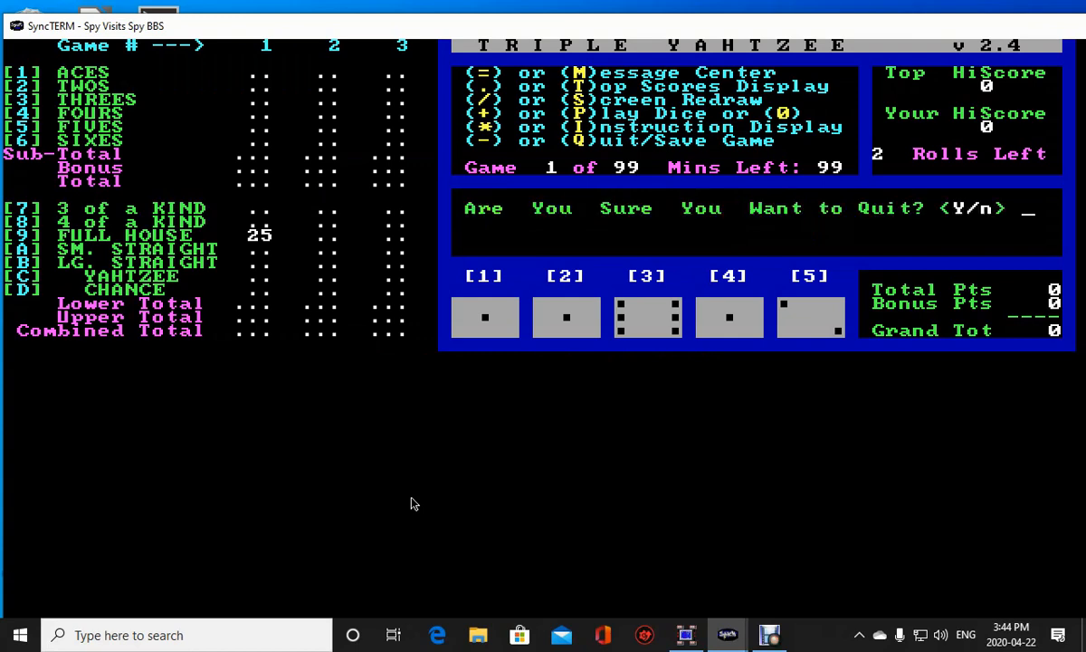
pyautogui.press('y')
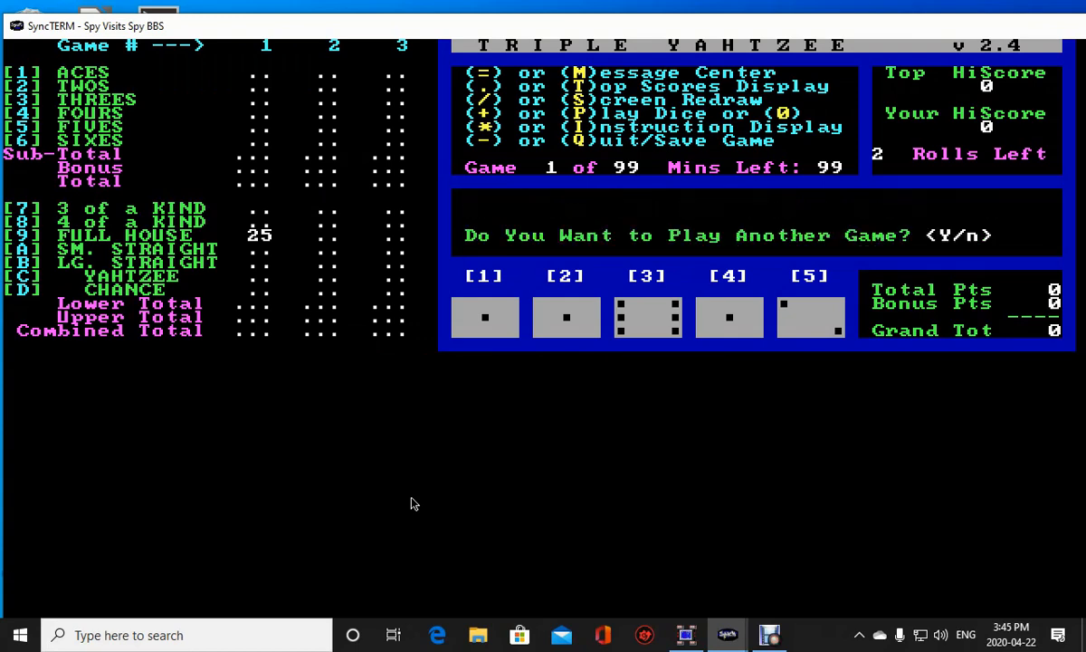
pyautogui.press('n')
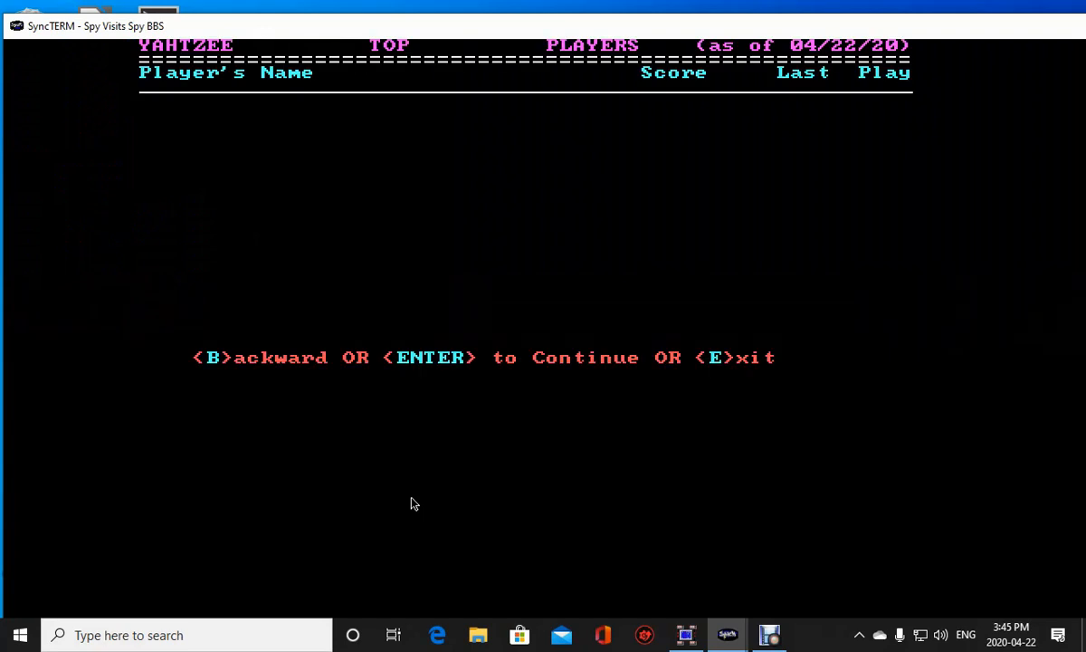
pyautogui.press('Return')
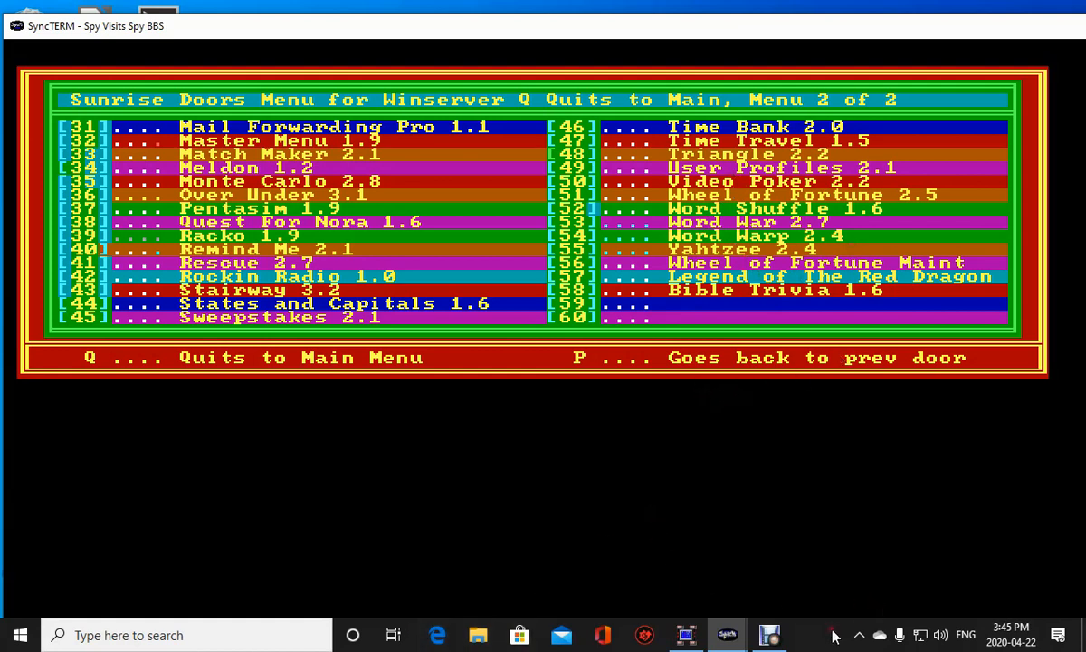
# Open the menu editor from Wildcat! Configuration Manager and display the items of Door Menu # 2.
pyautogui.click(20, 634)
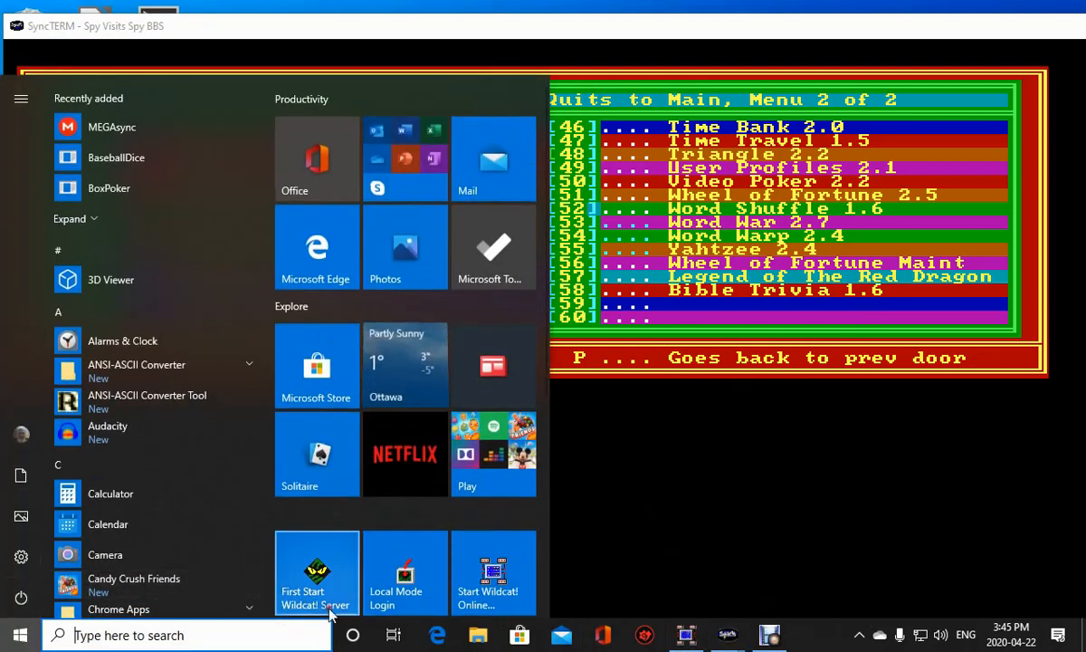
pyautogui.scroll(-3, 363, 561)
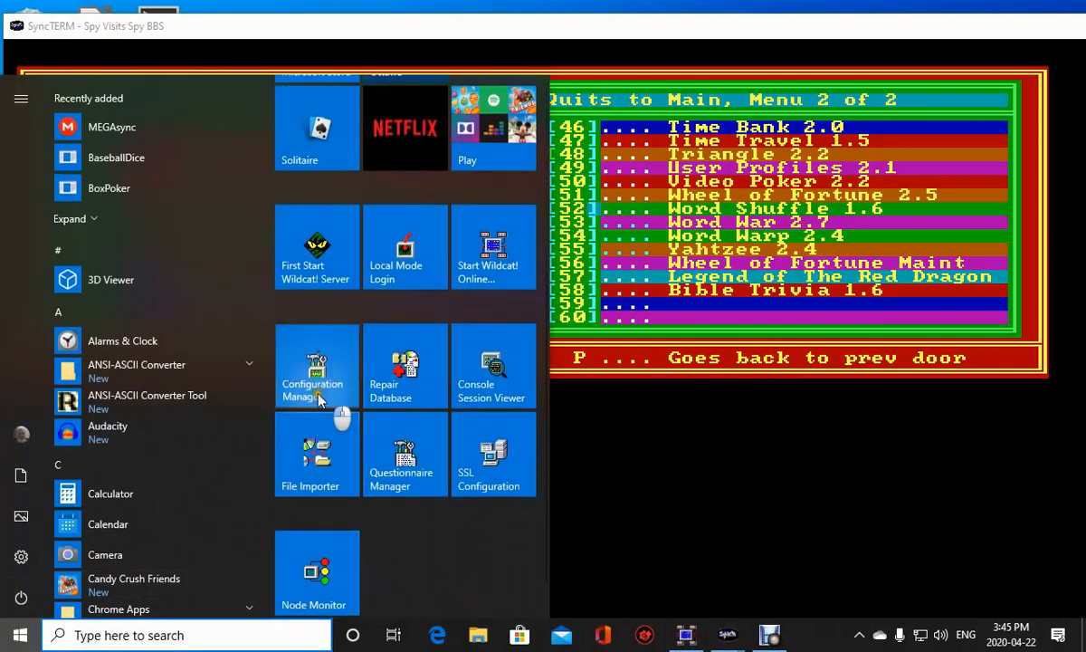
pyautogui.click(318, 403)
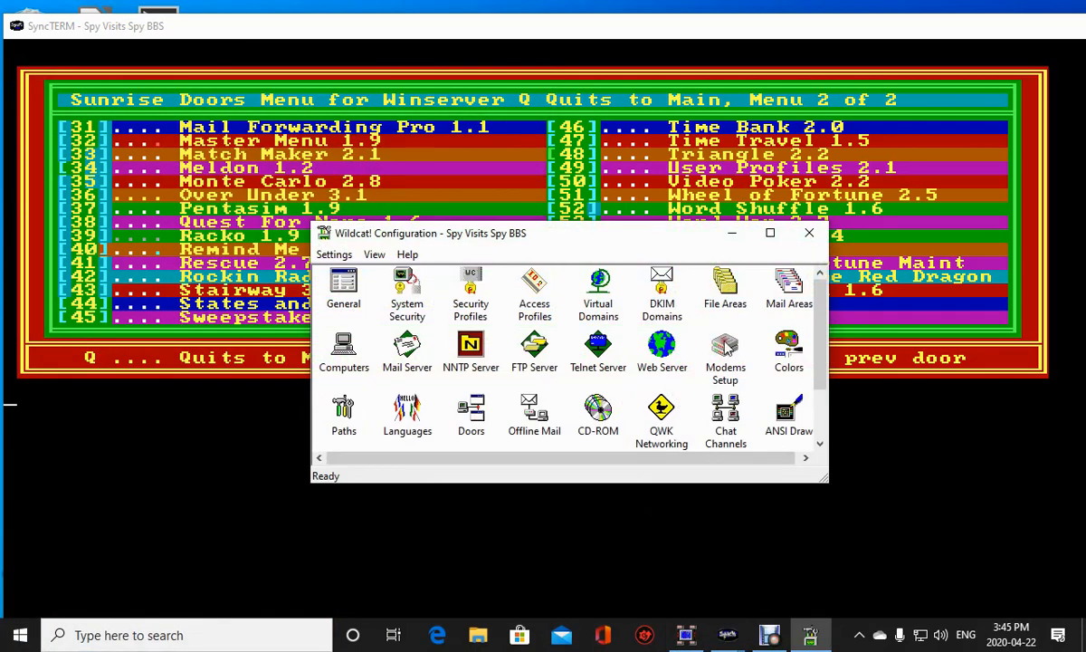
pyautogui.scroll(-2, 453, 421)
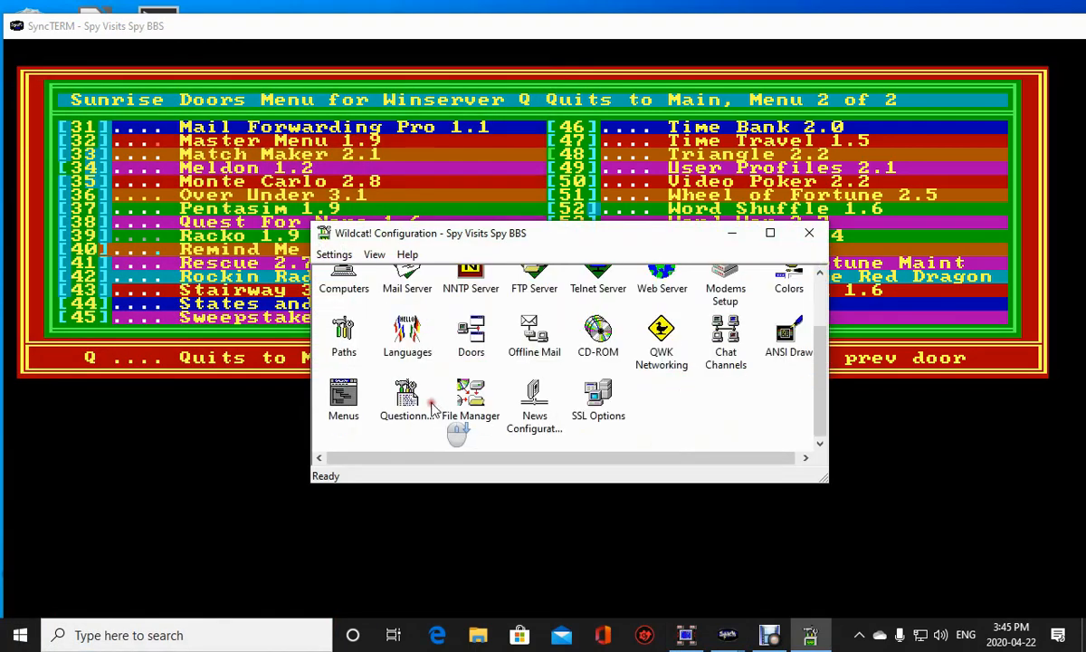
pyautogui.doubleClick(343, 394)
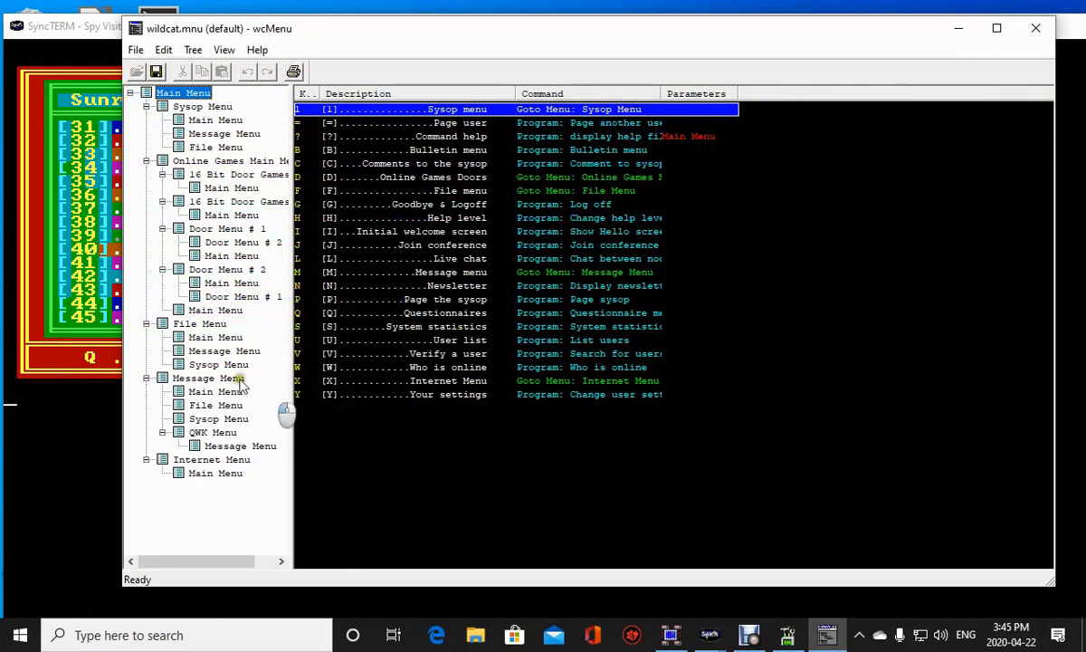
pyautogui.click(256, 244)
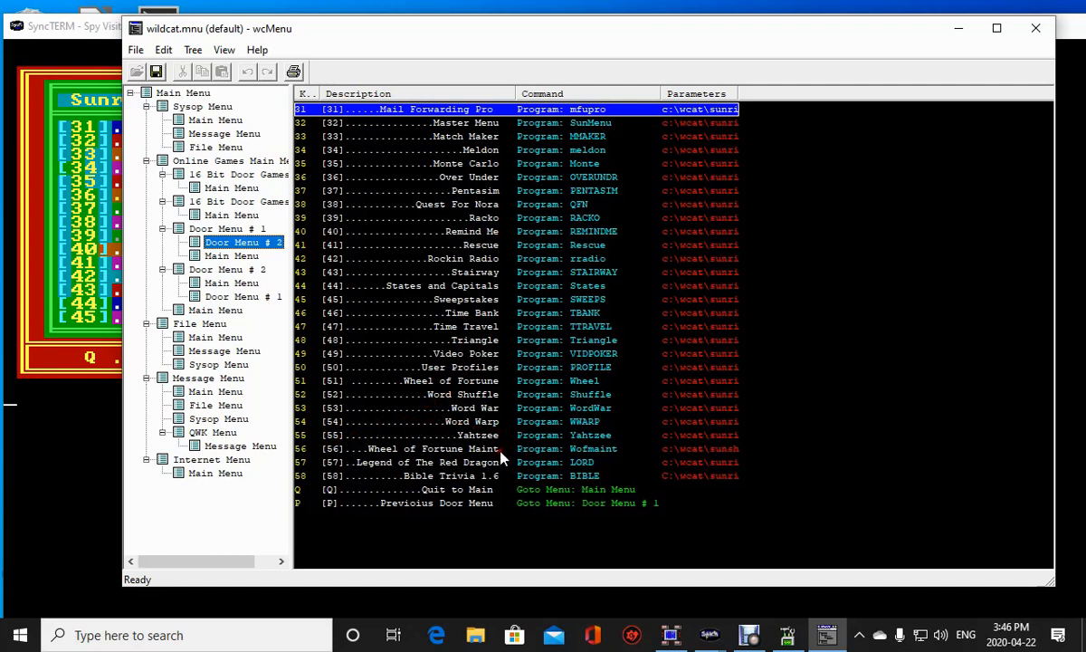
# Check the parameters and access profiles of menu item 56, Wheel of Fortune Maint, and accept its settings.
pyautogui.doubleClick(570, 449)
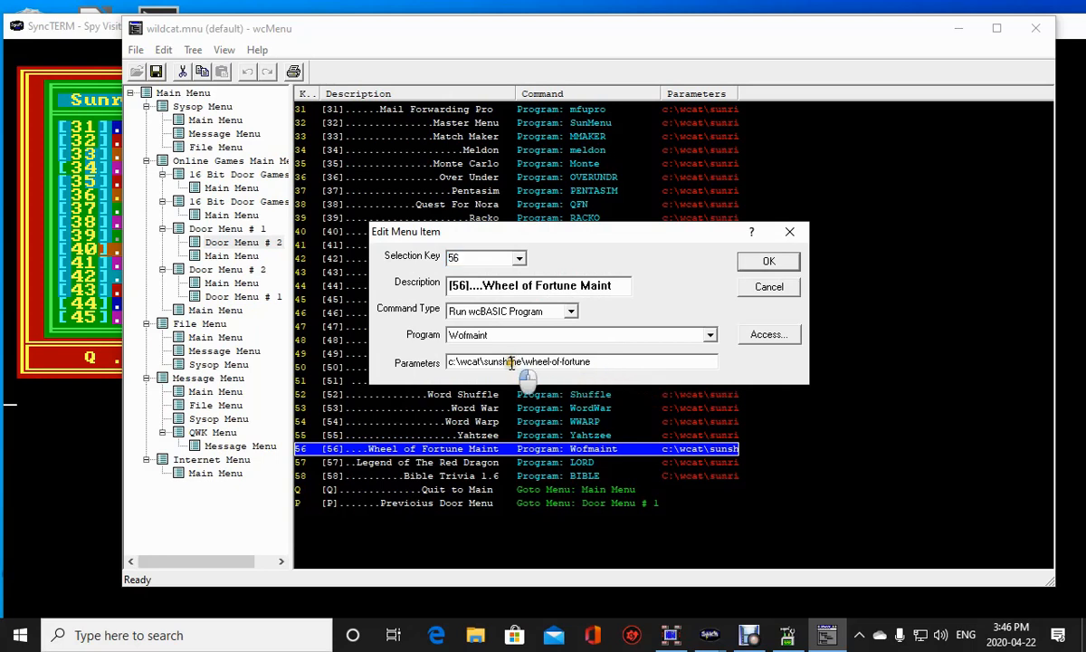
pyautogui.click(512, 363)
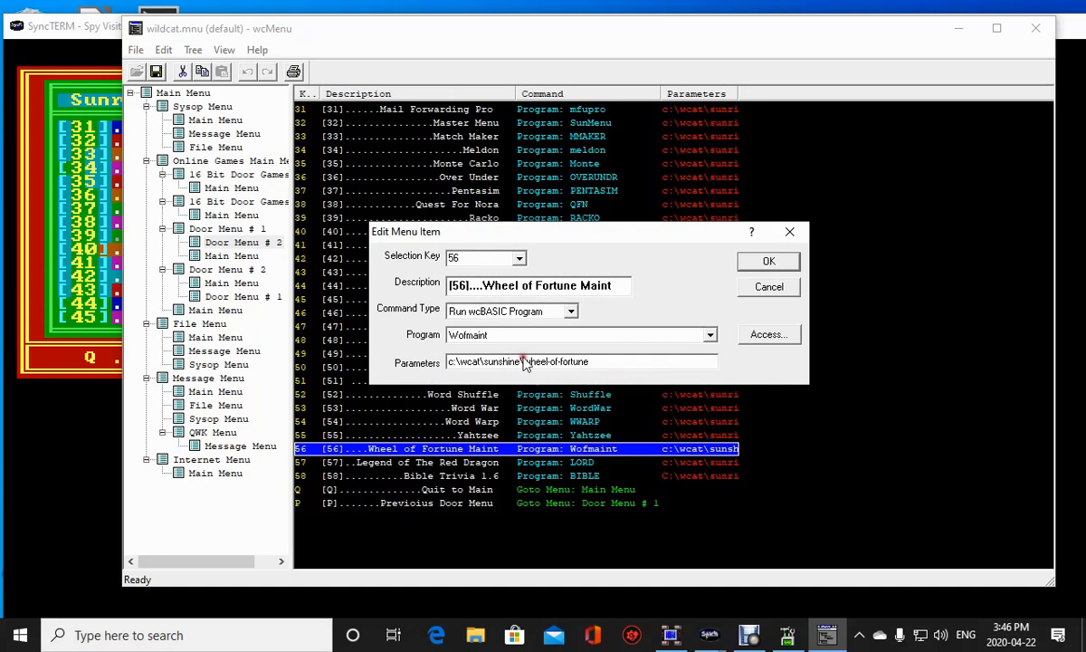
pyautogui.click(763, 337)
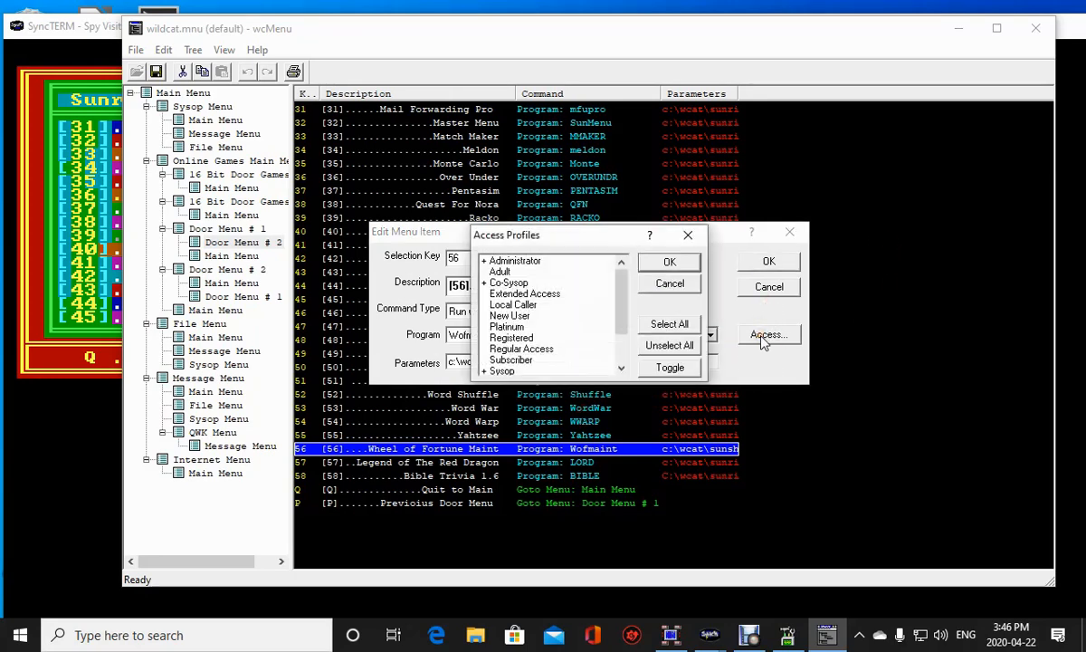
pyautogui.click(670, 265)
pyautogui.click(749, 269)
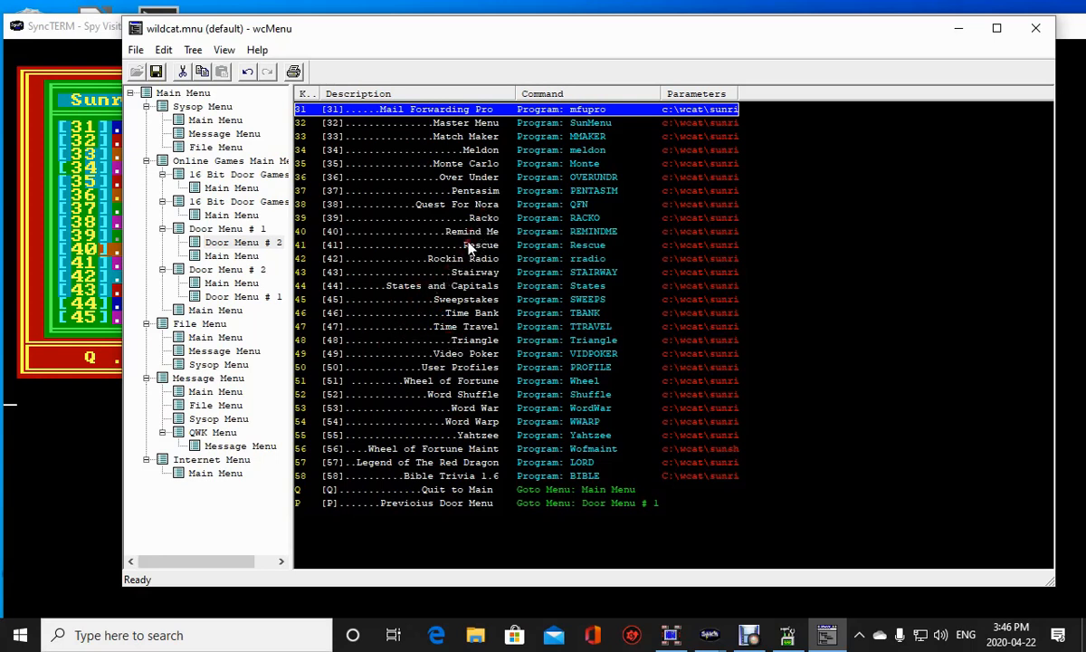
# Review the access profiles of menu item 50, User Profiles, and accept its settings.
pyautogui.doubleClick(446, 367)
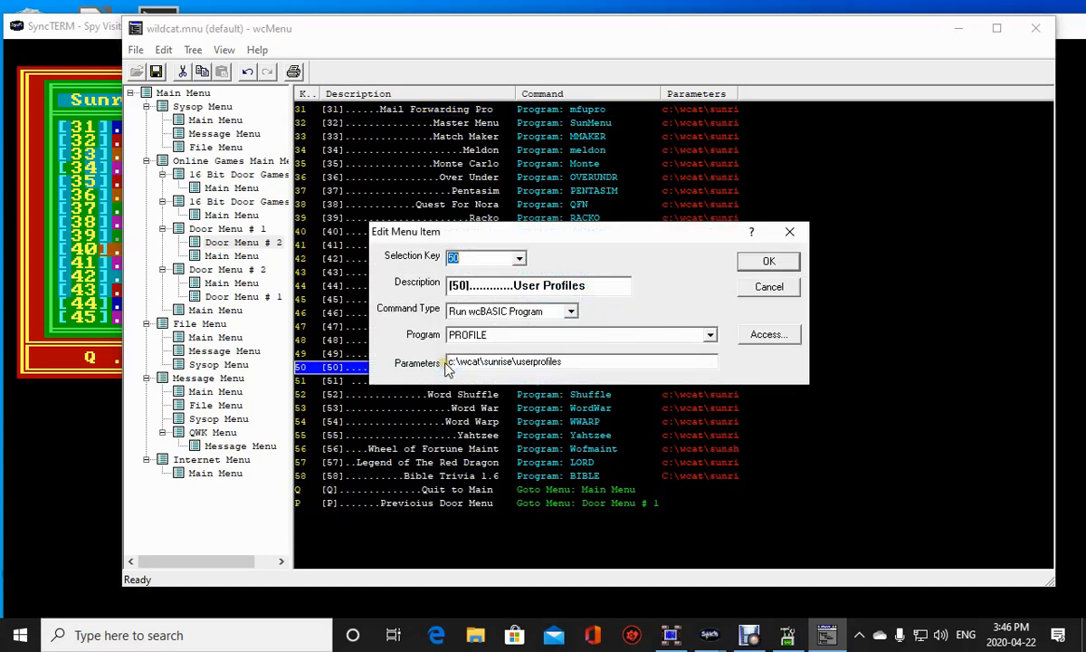
pyautogui.click(598, 287)
pyautogui.click(768, 335)
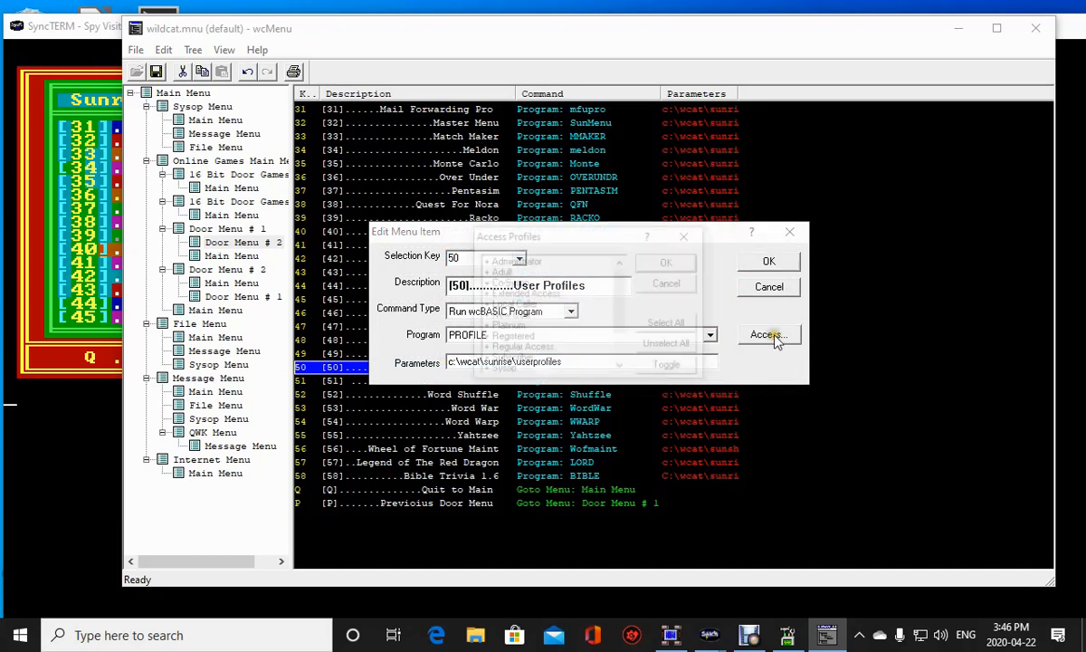
pyautogui.click(766, 264)
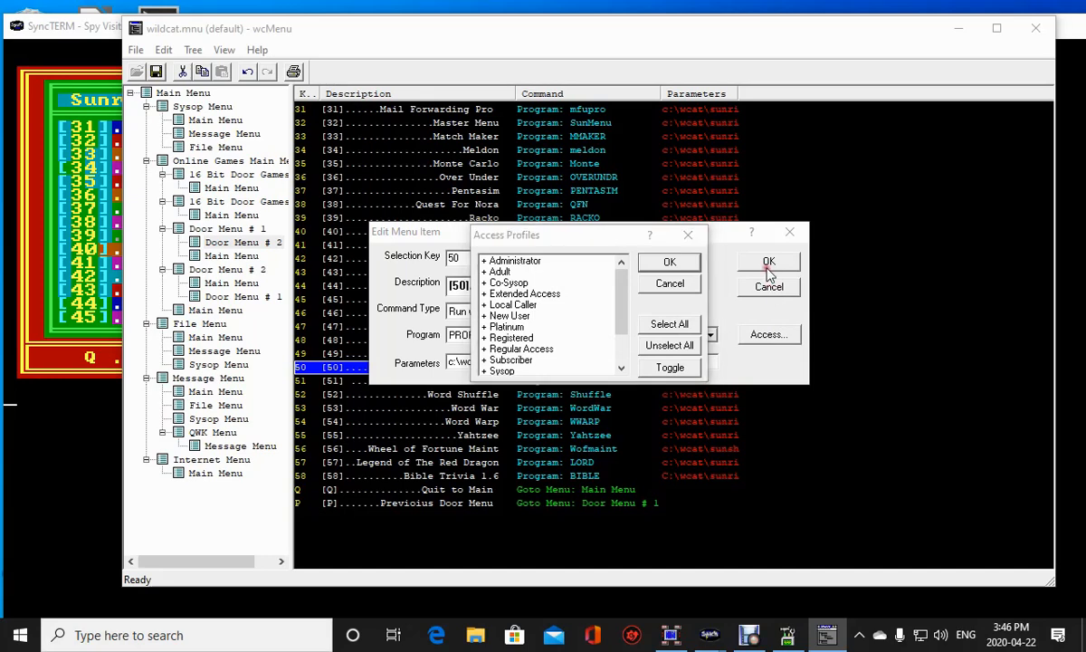
pyautogui.click(668, 262)
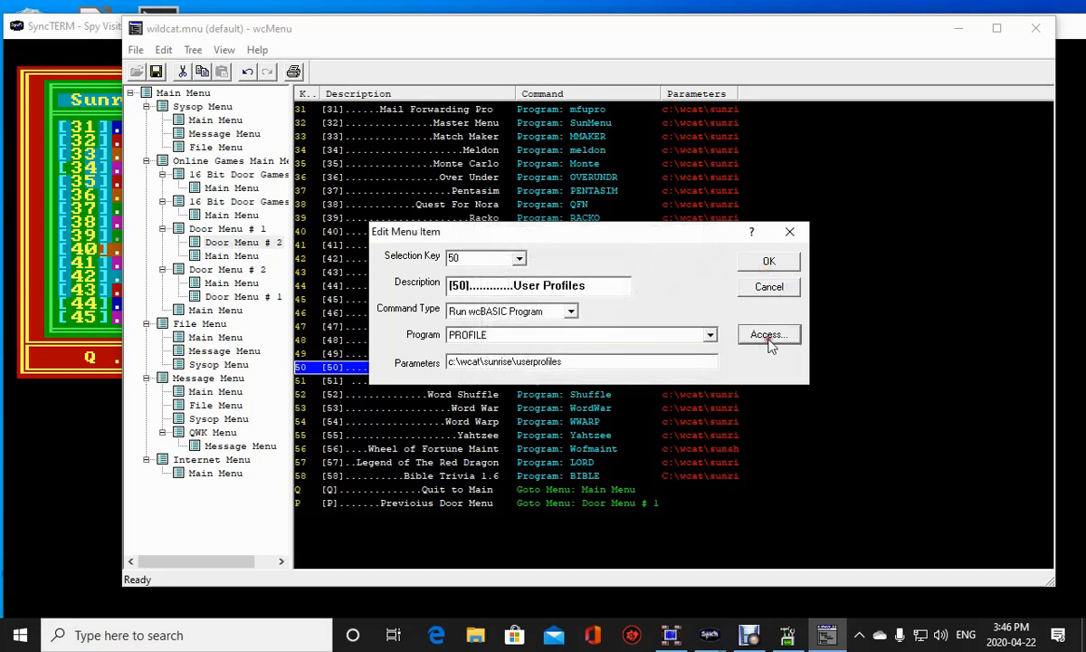
pyautogui.click(766, 261)
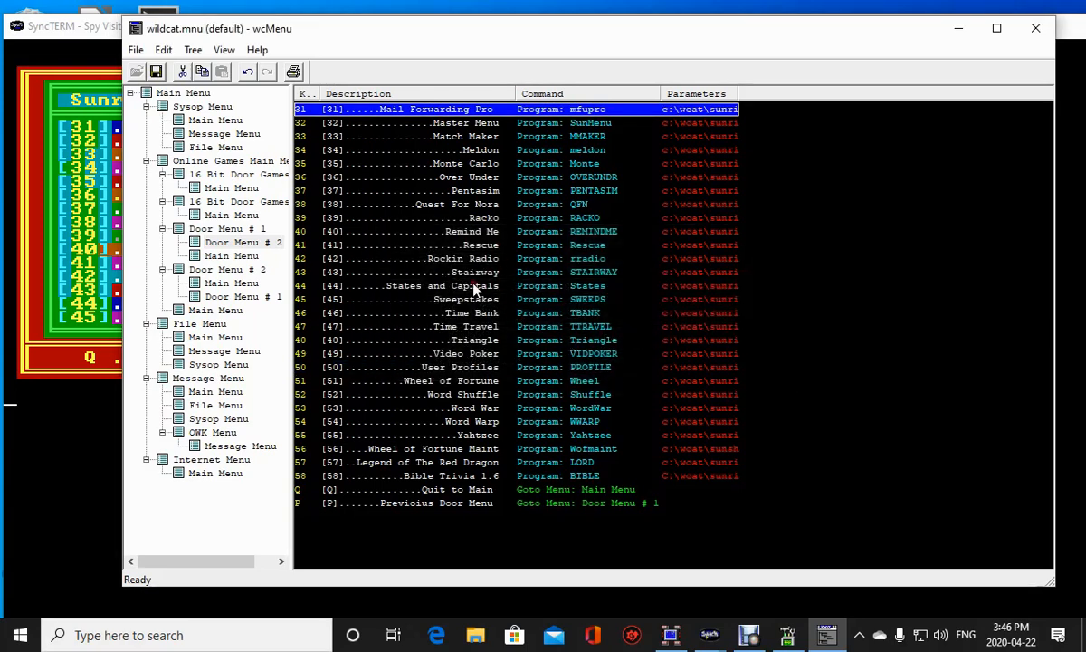
# Change the description of menu item 50 from User Profiles to Video Poker, keeping its [50] prefix and leading dots.
pyautogui.doubleClick(462, 366)
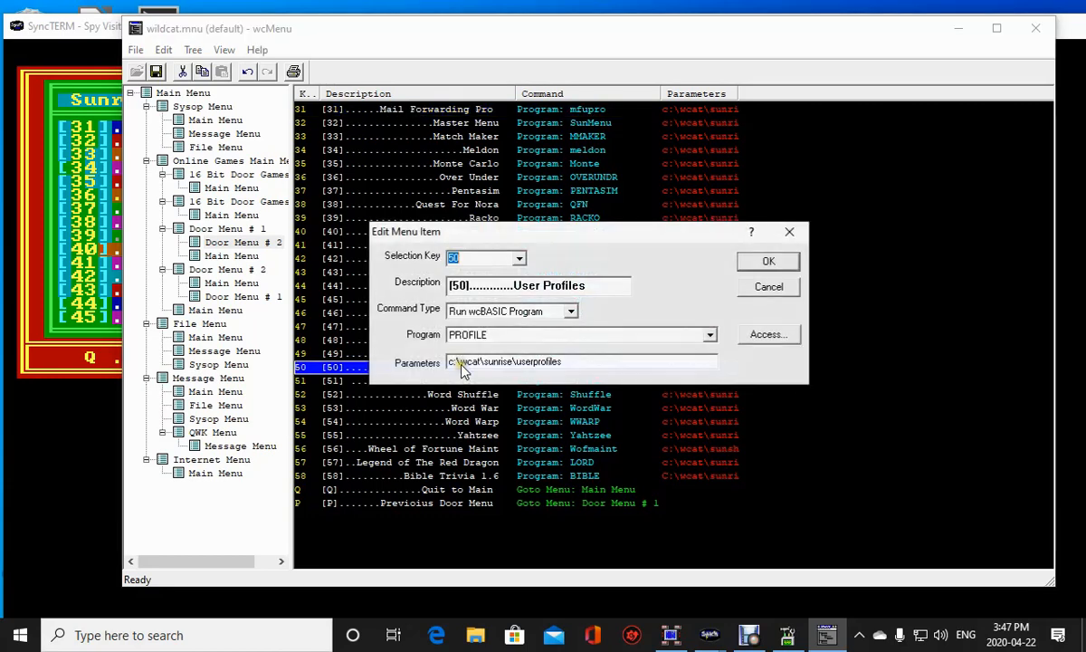
pyautogui.click(572, 286)
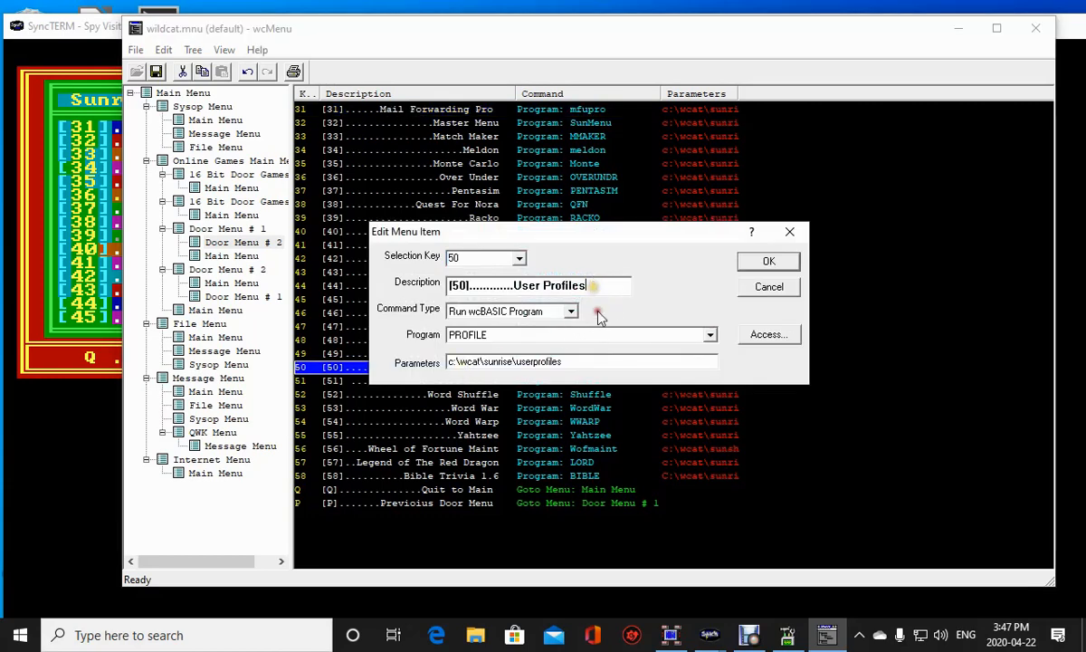
pyautogui.press('BackSpace')
pyautogui.press('BackSpace')
pyautogui.press('BackSpace')
pyautogui.press('BackSpace')
pyautogui.press('BackSpace')
pyautogui.press('BackSpace')
pyautogui.press('BackSpace')
pyautogui.press('BackSpace')
pyautogui.press('BackSpace')
pyautogui.press('BackSpace')
pyautogui.press('BackSpace')
pyautogui.write('Video ')
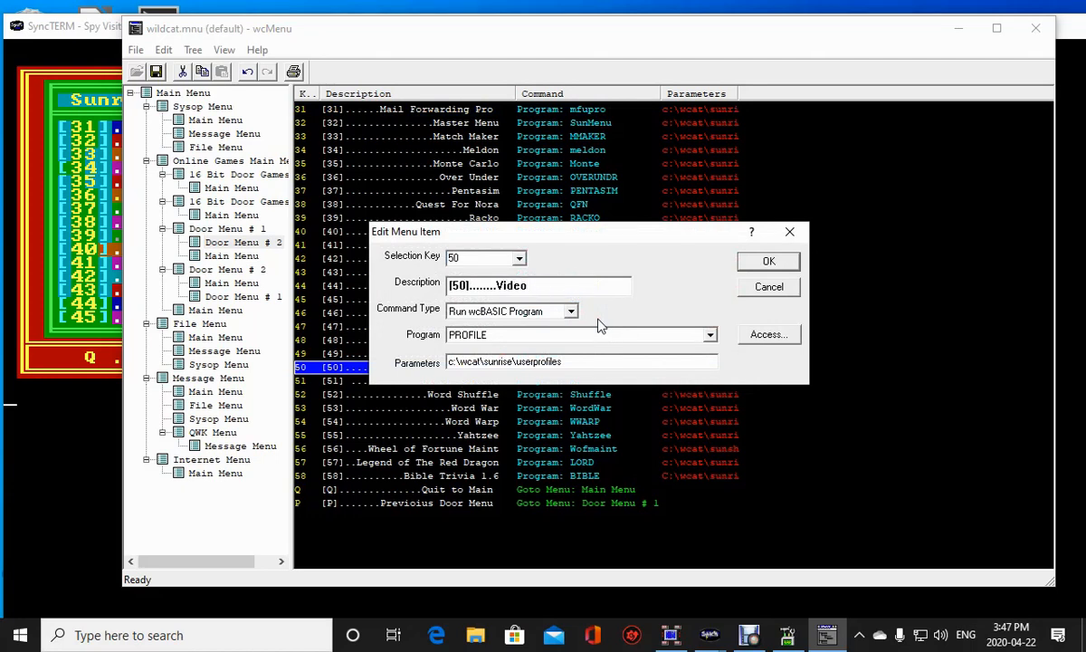
pyautogui.write('Poker')
# Set the wcBASIC program of menu item 50 to VIDPOKER.
pyautogui.click(490, 343)
pyautogui.scroll(-10, 482, 434)
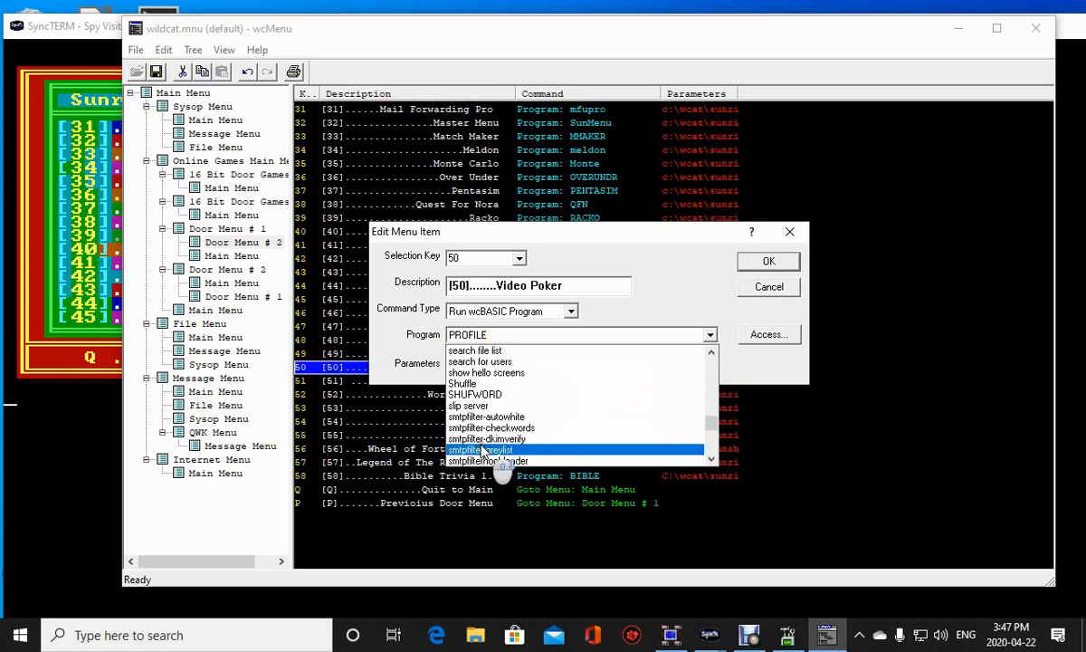
pyautogui.scroll(-4, 483, 450)
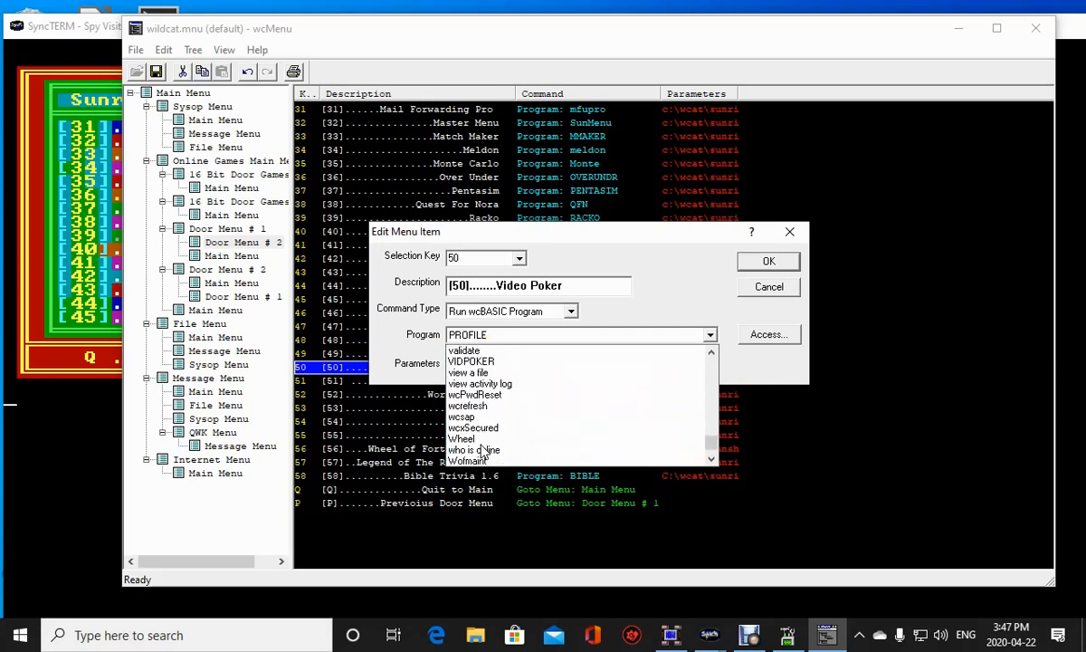
pyautogui.scroll(3, 482, 446)
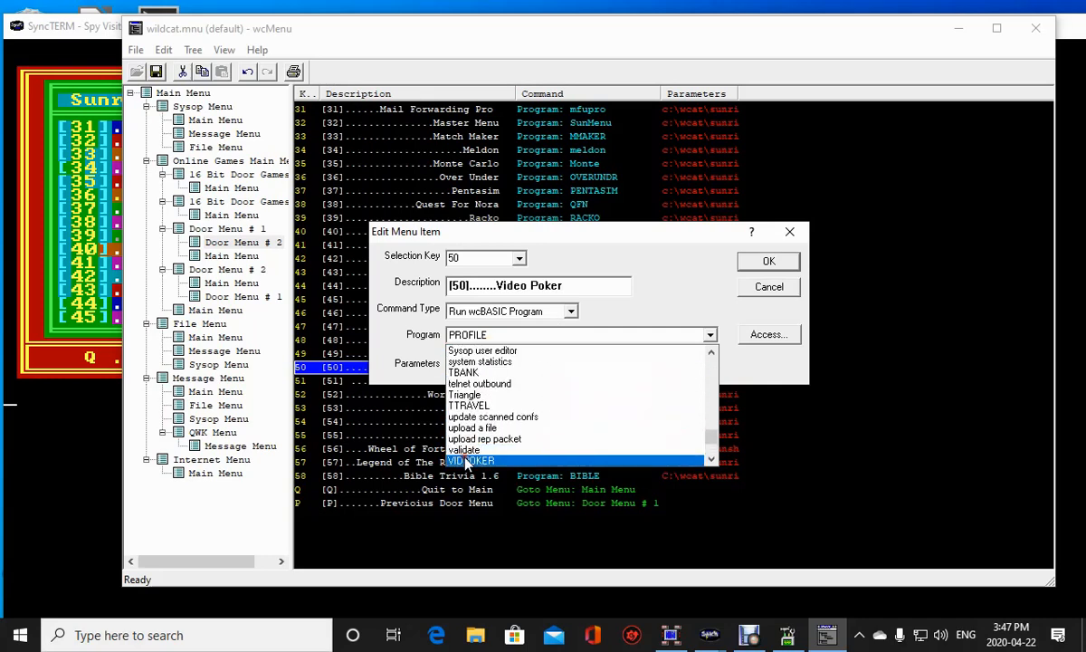
pyautogui.click(465, 460)
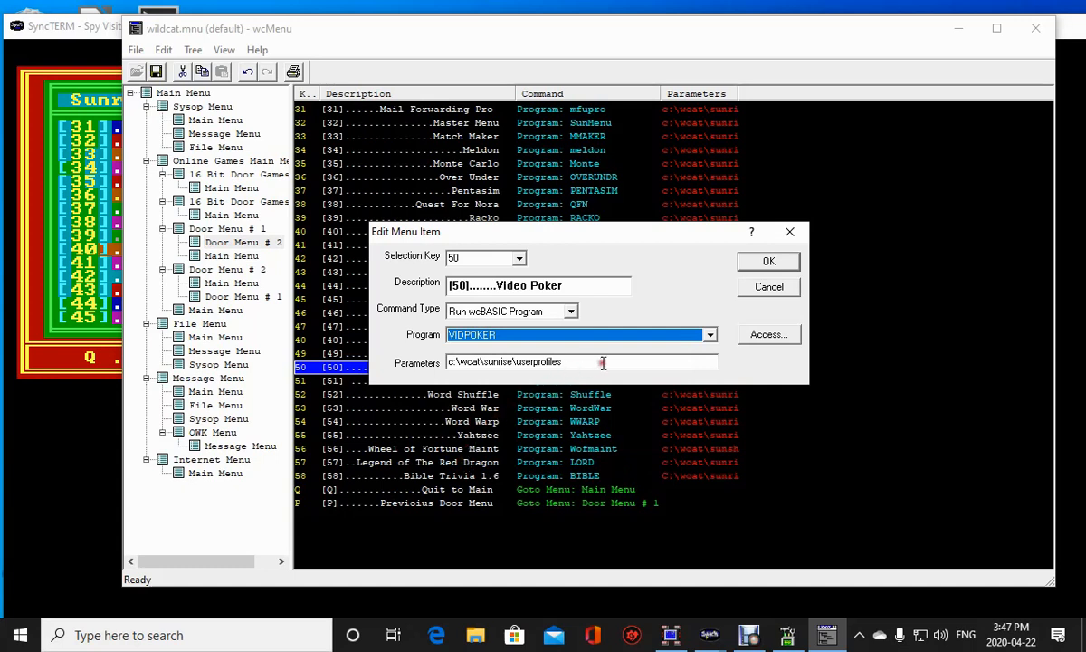
# Set the parameters of menu item 50 to c:\wcat\sunrise\videopoker and accept the edited item.
pyautogui.click(566, 361)
pyautogui.press('BackSpace')
pyautogui.press('BackSpace')
pyautogui.press('BackSpace')
pyautogui.press('BackSpace')
pyautogui.press('BackSpace')
pyautogui.press('BackSpace')
pyautogui.press('BackSpace')
pyautogui.press('BackSpace')
pyautogui.press('BackSpace')
pyautogui.press('BackSpace')
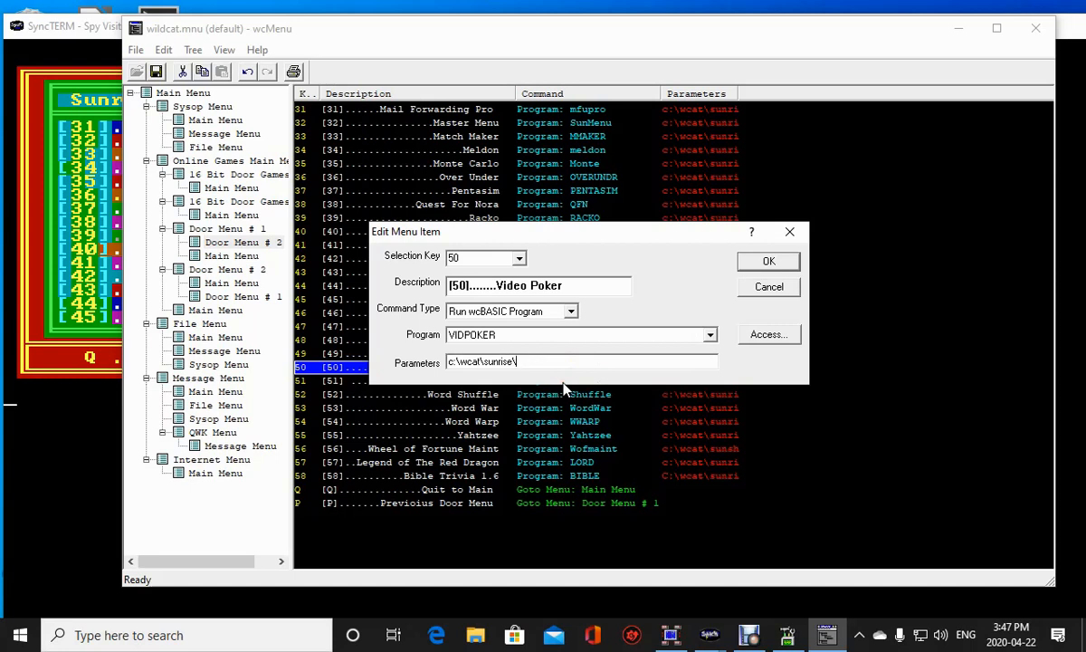
pyautogui.write('videopoker')
pyautogui.click(793, 265)
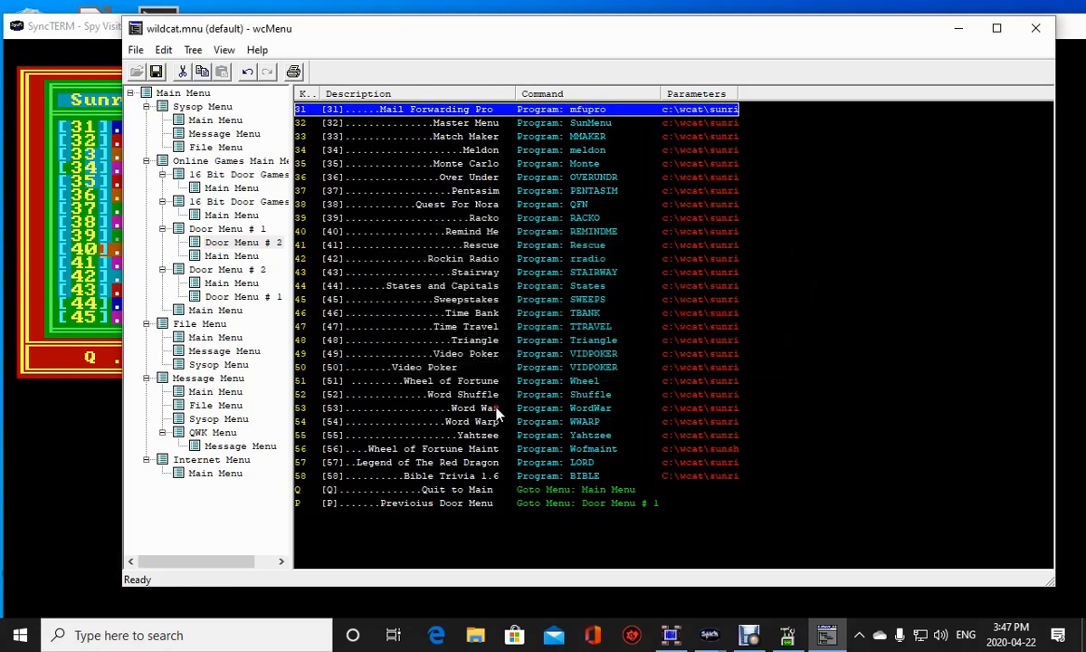
# Add more leading dots to item 50's Video Poker description so it lines up with the other entries.
pyautogui.doubleClick(359, 368)
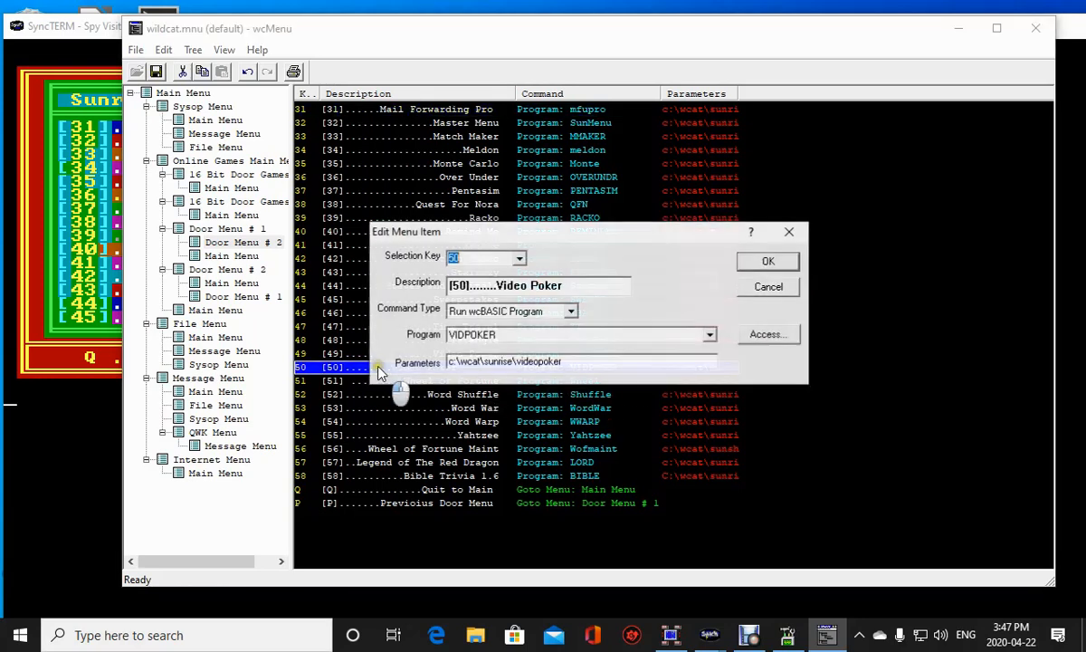
pyautogui.click(481, 285)
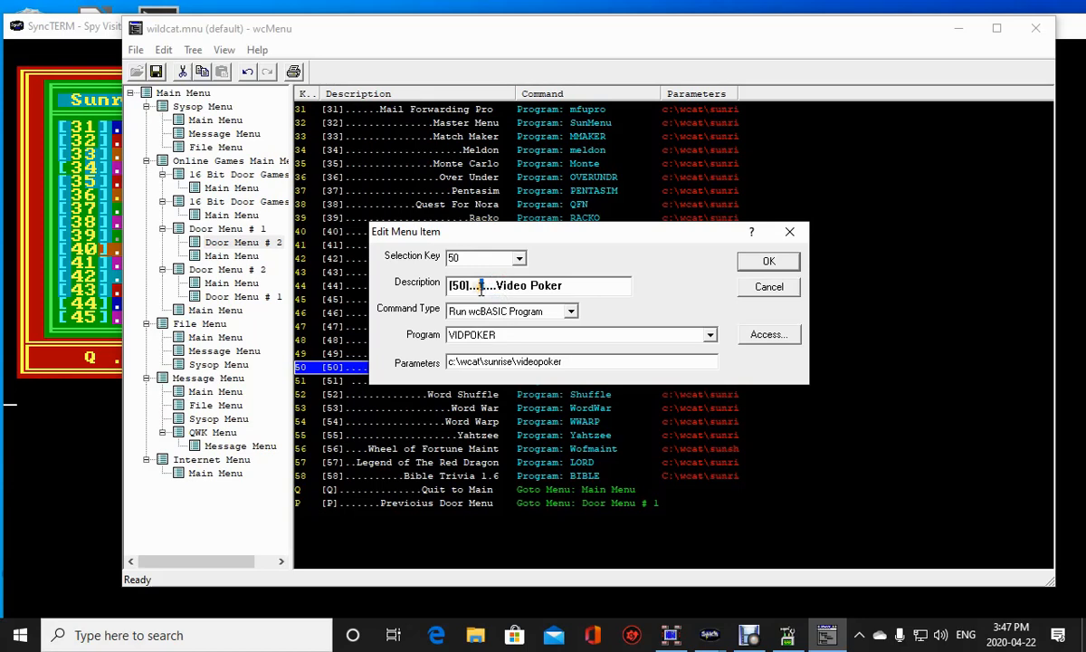
pyautogui.write('.......')
pyautogui.press('Return')
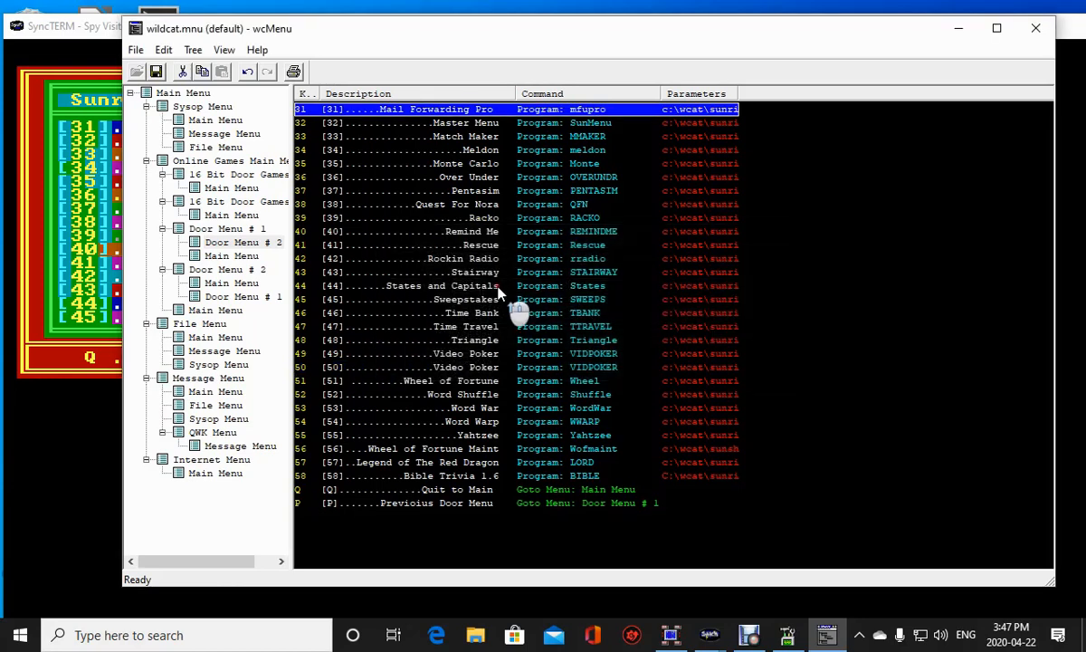
# Set the wcBASIC program of menu item 49, Video Poker, to PROFILE.
pyautogui.doubleClick(435, 354)
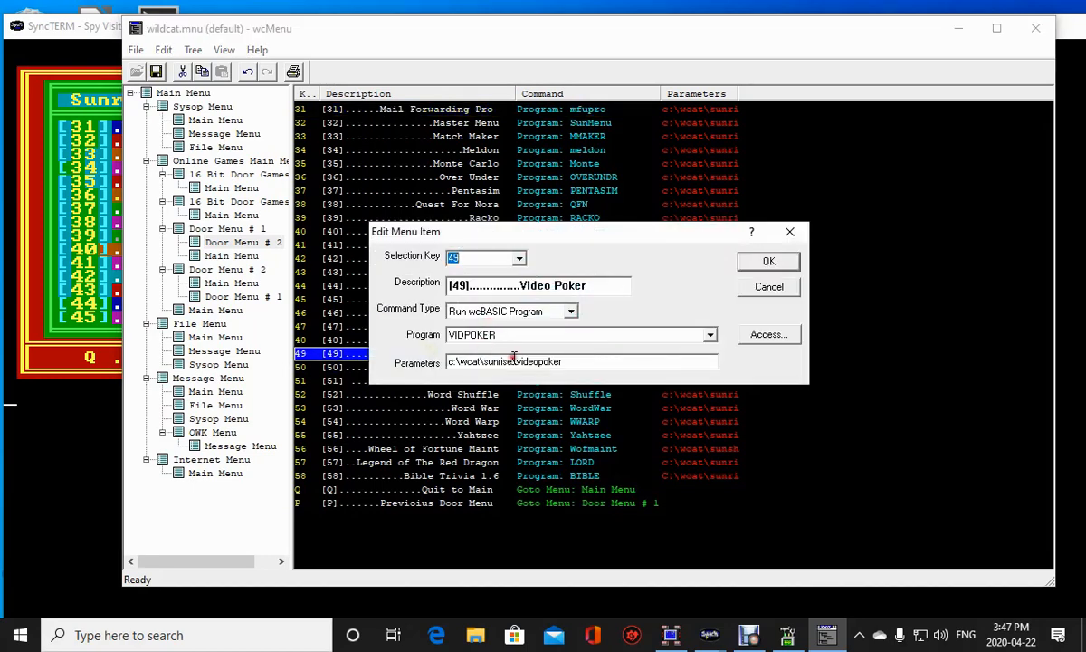
pyautogui.click(511, 336)
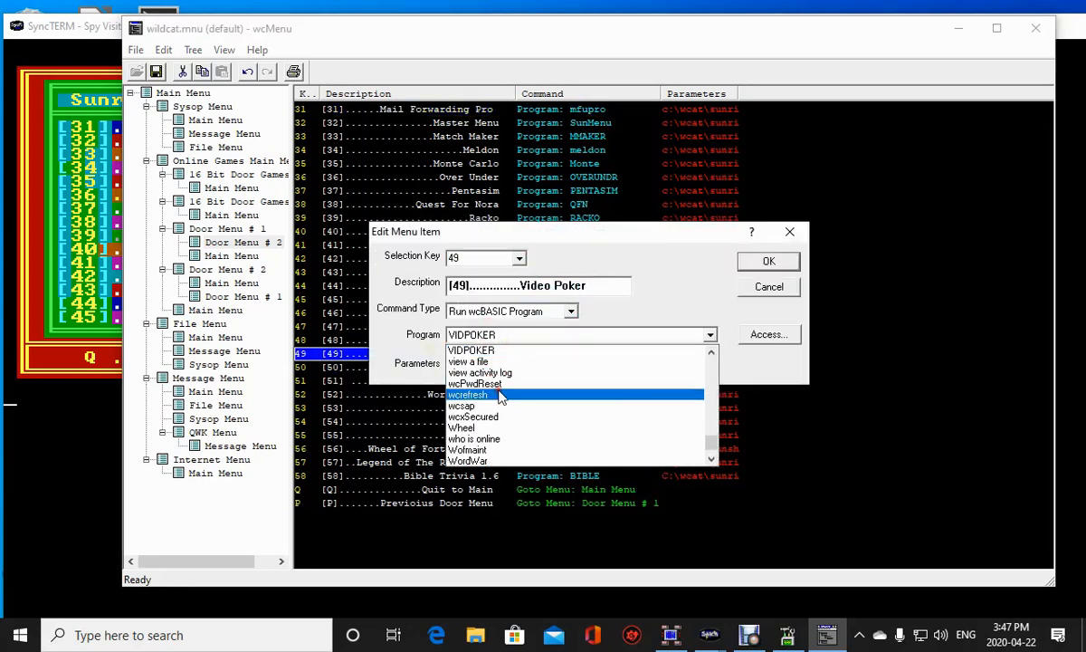
pyautogui.scroll(-1, 497, 401)
pyautogui.scroll(10, 496, 401)
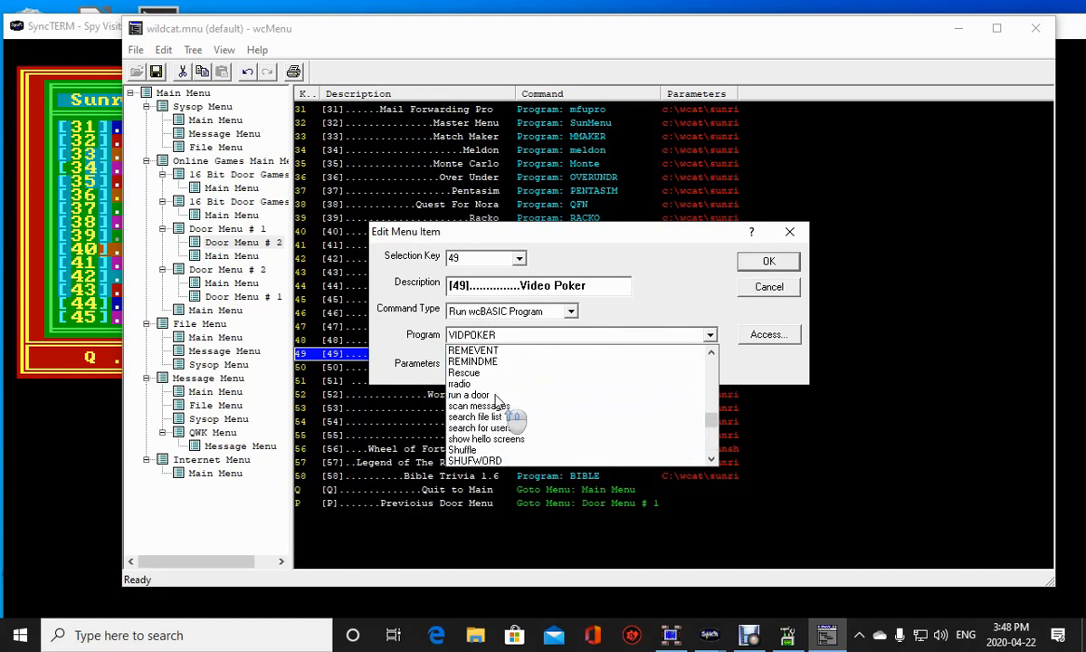
pyautogui.scroll(3, 496, 401)
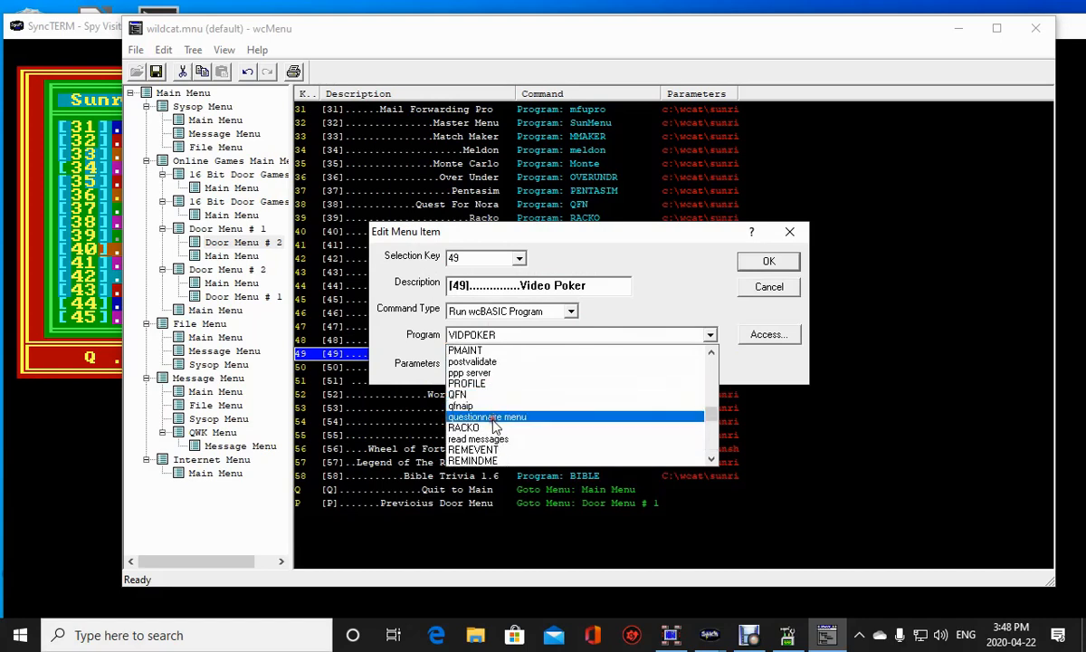
pyautogui.scroll(3, 487, 440)
pyautogui.scroll(-3, 479, 426)
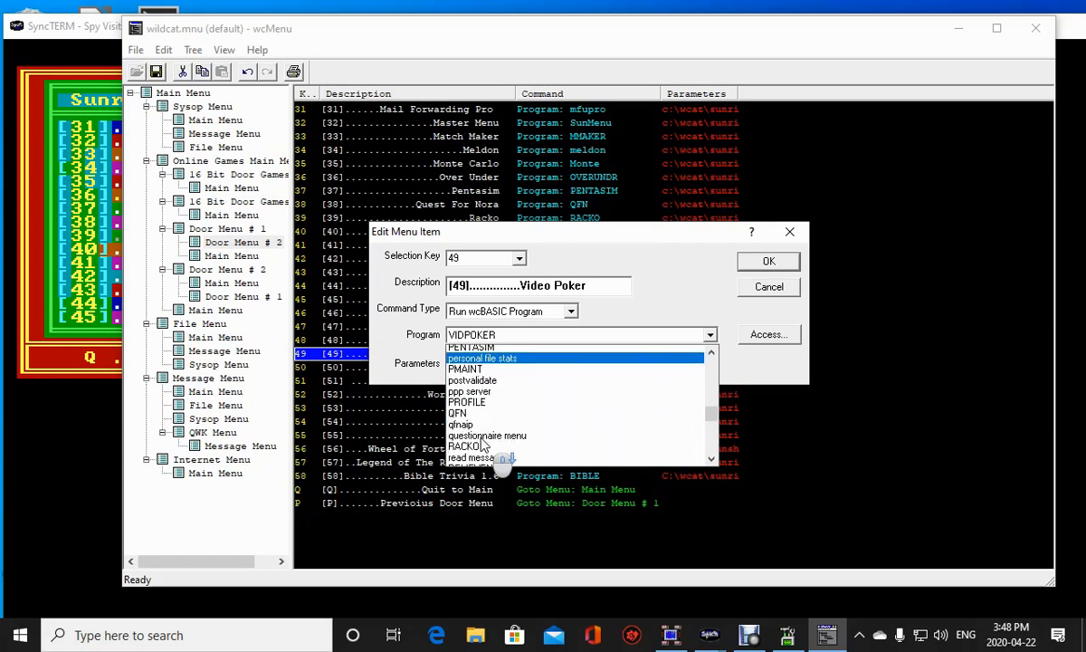
pyautogui.click(466, 385)
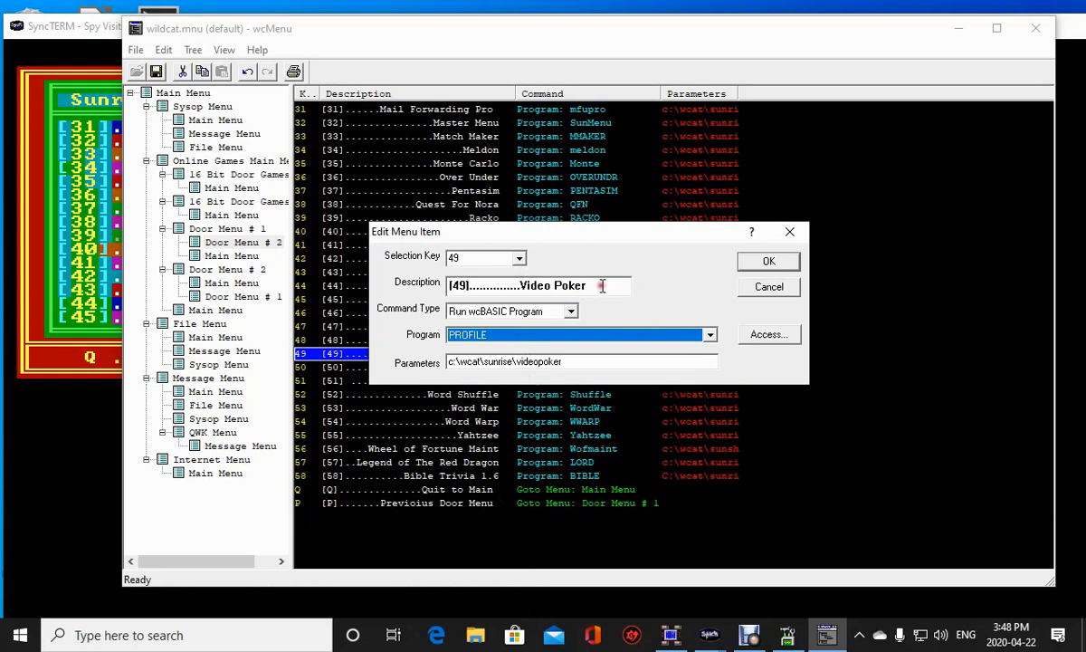
# Change the description of menu item 49 to User Profiles, keeping its [49] prefix and leading dots.
pyautogui.click(575, 287)
pyautogui.press('BackSpace')
pyautogui.press('BackSpace')
pyautogui.press('BackSpace')
pyautogui.press('BackSpace')
pyautogui.press('BackSpace')
pyautogui.press('BackSpace')
pyautogui.press('BackSpace')
pyautogui.press('BackSpace')
pyautogui.press('BackSpace')
pyautogui.press('BackSpace')
pyautogui.press('BackSpace')
pyautogui.press('BackSpace')
pyautogui.press('BackSpace')
pyautogui.press('BackSpace')
pyautogui.press('BackSpace')
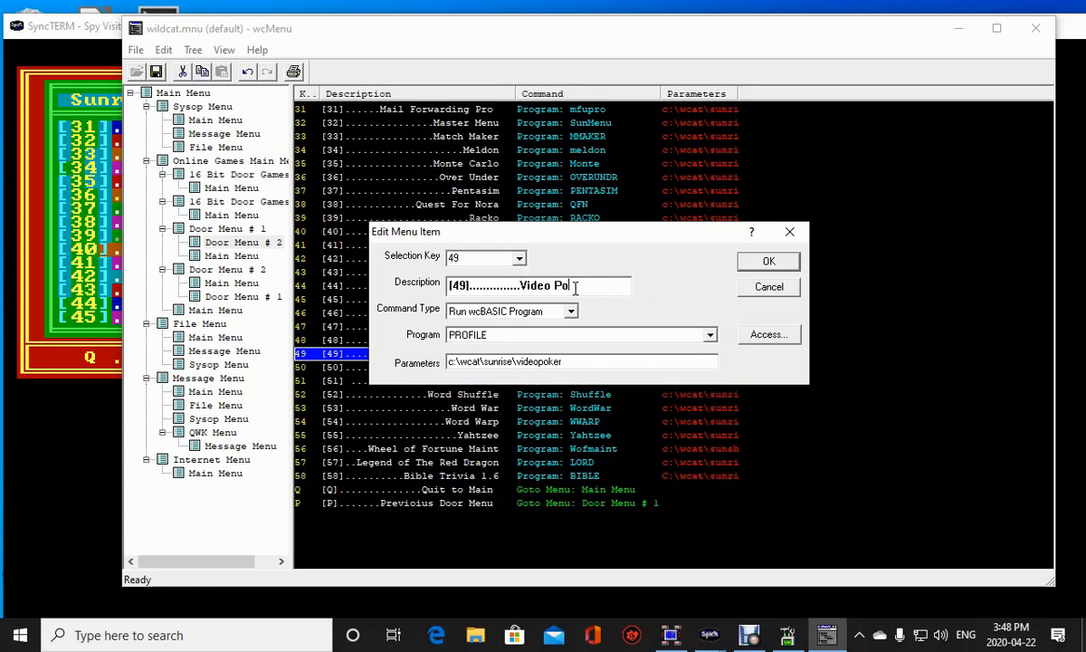
pyautogui.write('User Profiles')
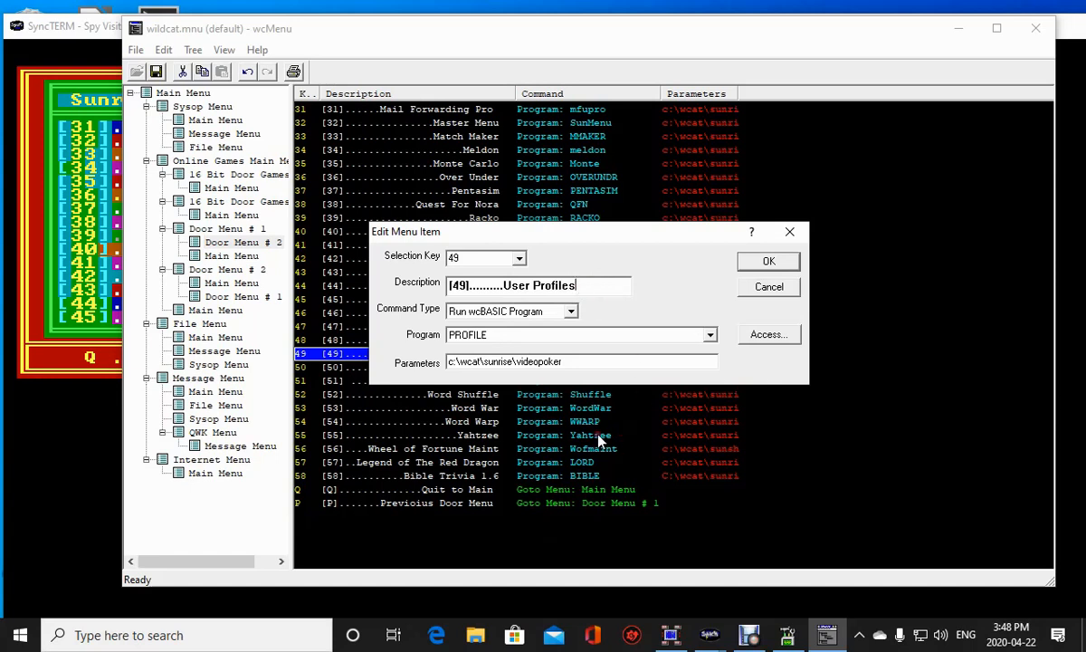
# Change the parameters of menu item 49 to c:\wcat\sunrise\userprofiles.
pyautogui.click(565, 361)
pyautogui.press('BackSpace')
pyautogui.press('BackSpace')
pyautogui.press('BackSpace')
pyautogui.press('BackSpace')
pyautogui.press('BackSpace')
pyautogui.press('BackSpace')
pyautogui.press('BackSpace')
pyautogui.write('userprofe')
pyautogui.press('BackSpace')
pyautogui.press('BackSpace')
pyautogui.write('iles')
# Accept item 49 with its existing access profiles, and close the menu editor and the Wildcat! Configuration window.
pyautogui.click(768, 335)
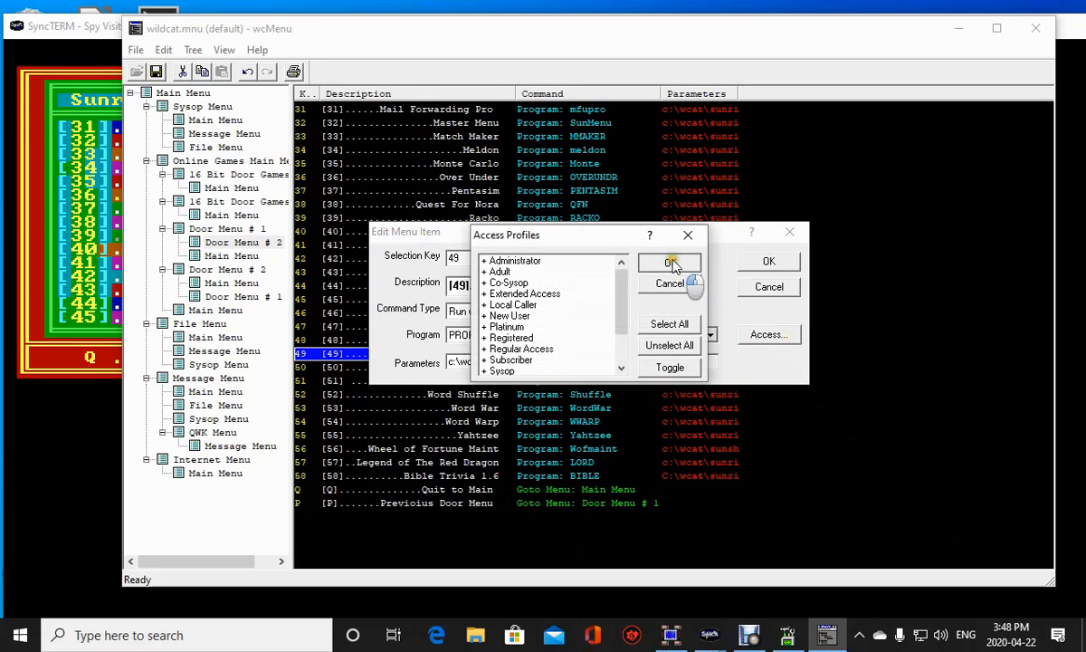
pyautogui.click(672, 262)
pyautogui.click(766, 261)
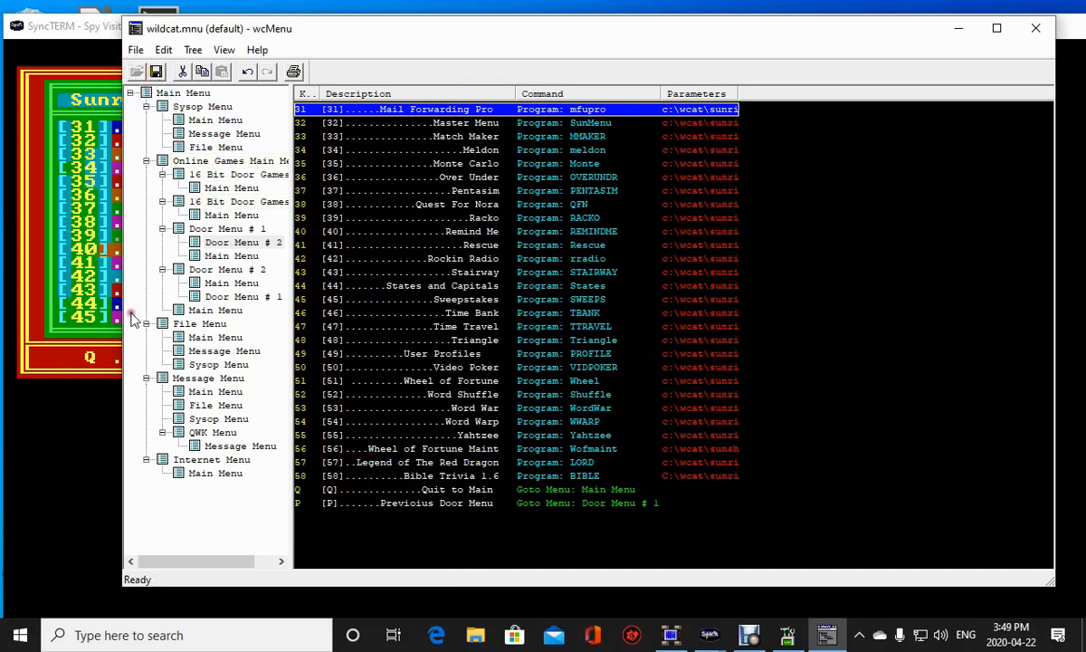
pyautogui.click(1037, 30)
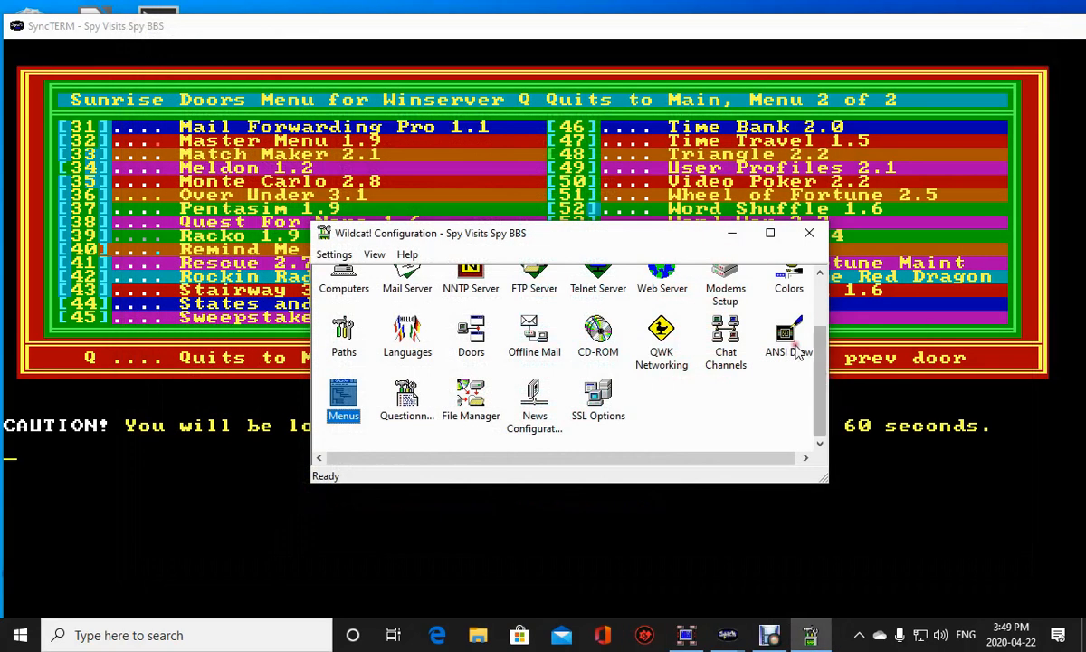
pyautogui.click(809, 236)
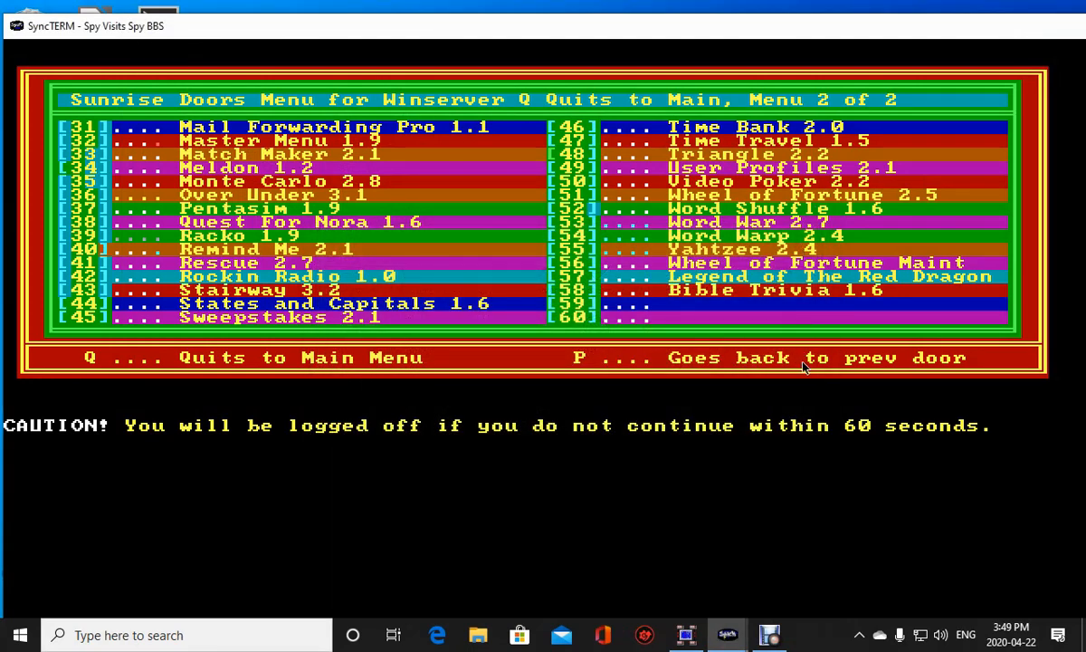
# Run door 49 from the Sunrise doors menu, check its top players list and return to the menu.
pyautogui.write('49')
pyautogui.press('Return')
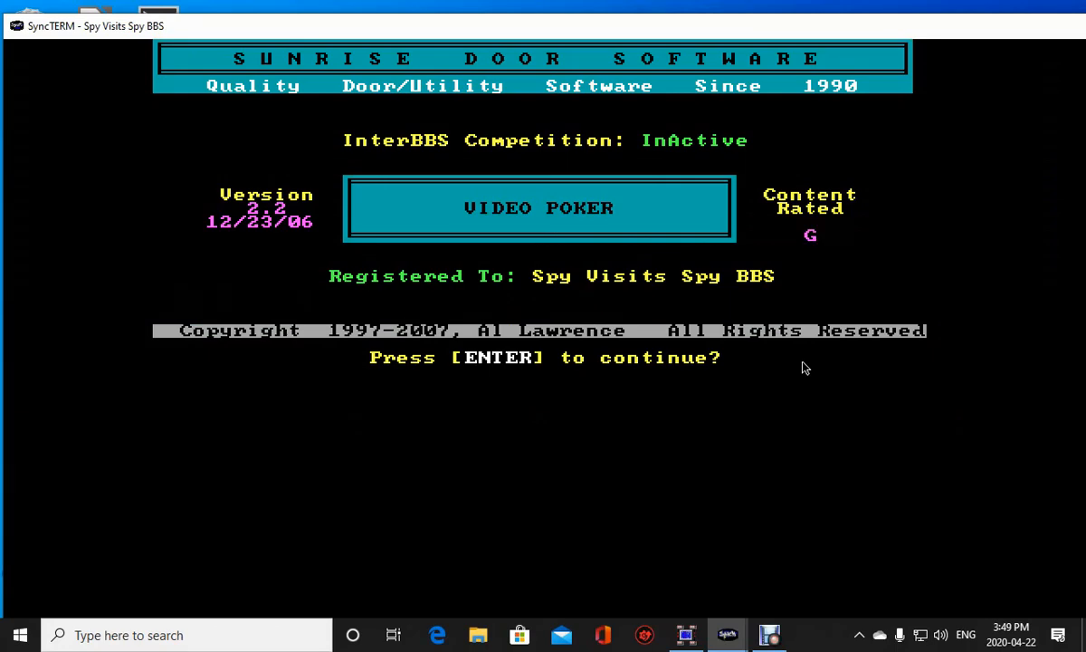
pyautogui.press('Return')
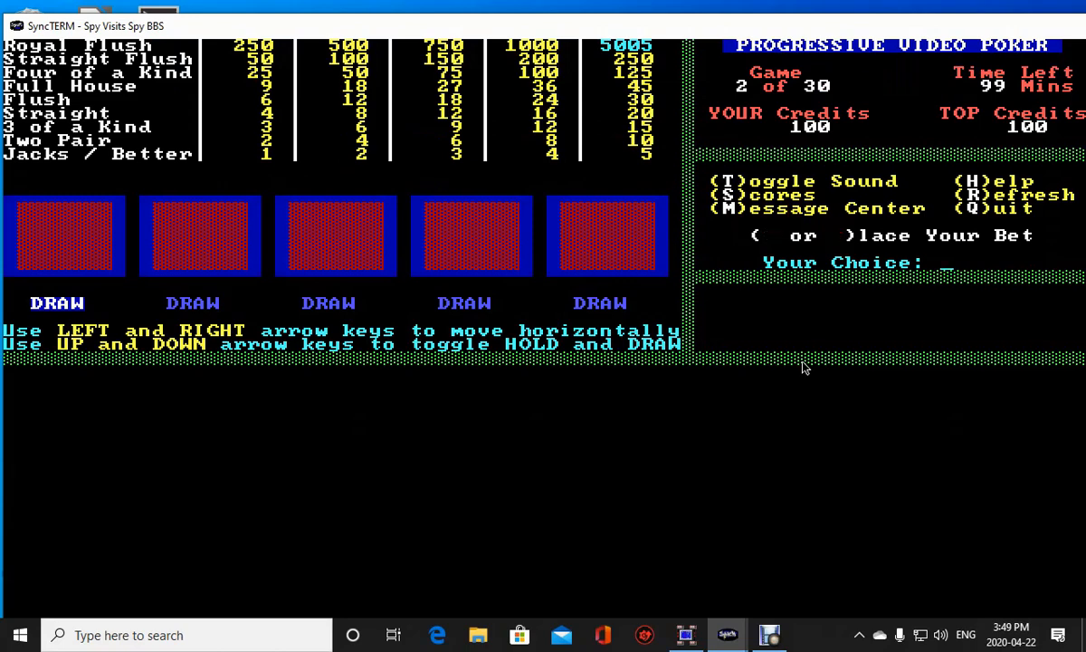
pyautogui.press('s')
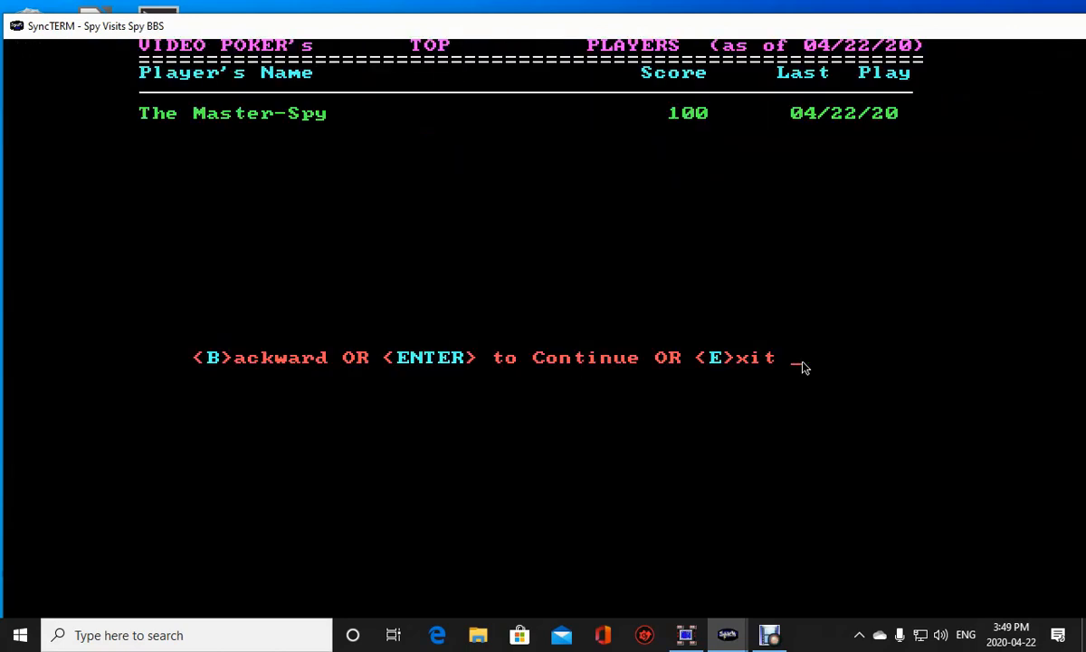
pyautogui.press('Return')
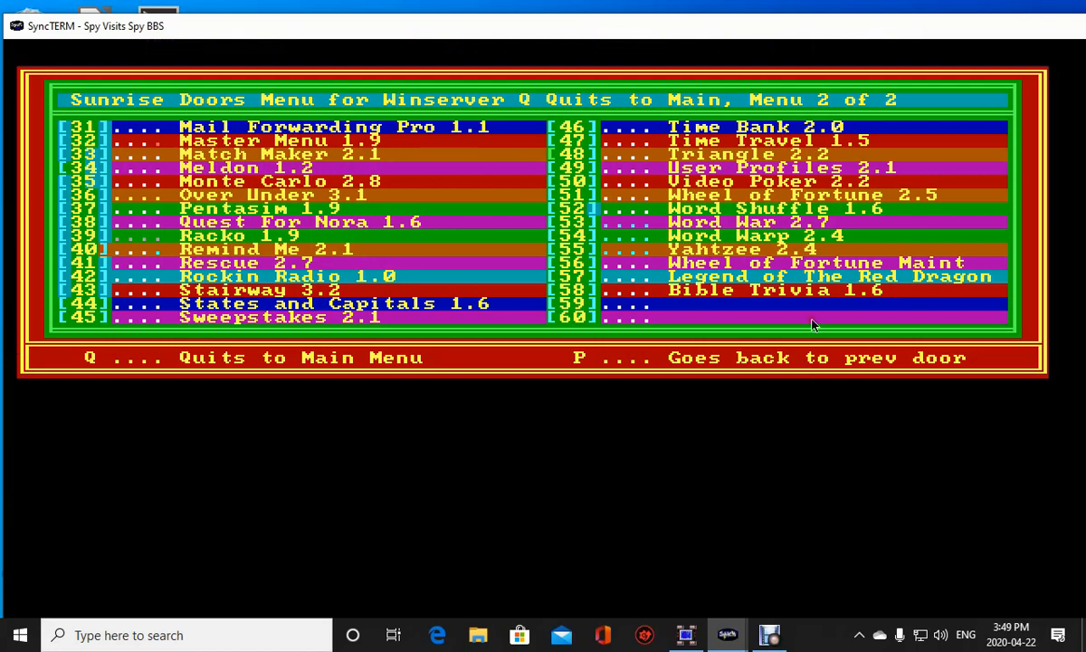
# Quit to the main menu, log off the BBS and dismiss the disconnection notice.
pyautogui.write('qw')
pyautogui.press('Return')
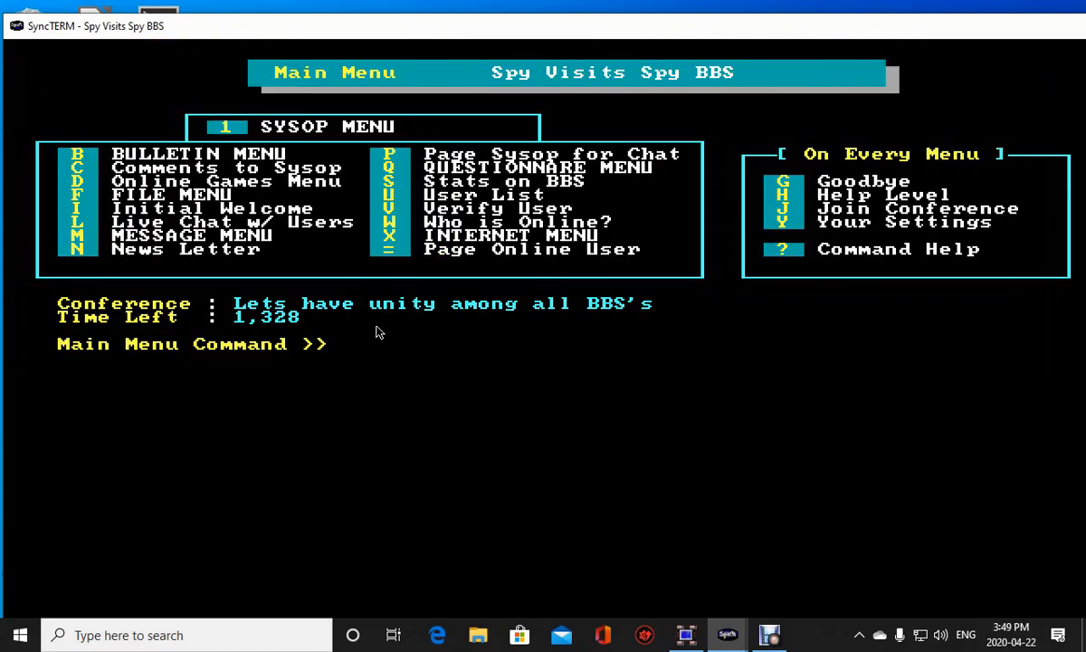
pyautogui.write('g')
pyautogui.press('Return')
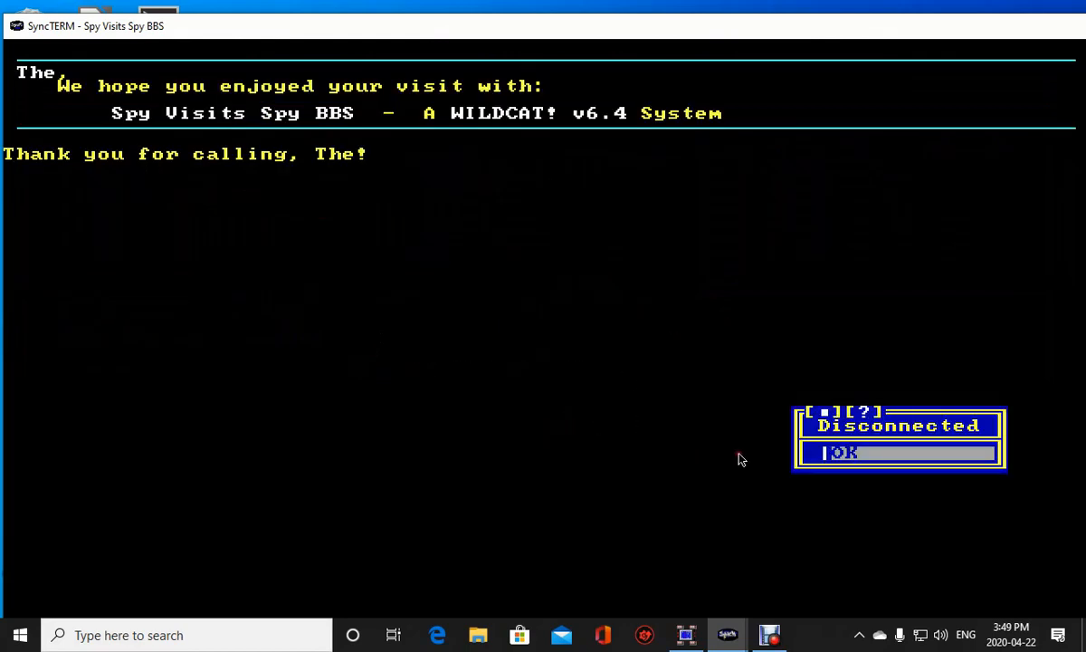
pyautogui.click(840, 456)
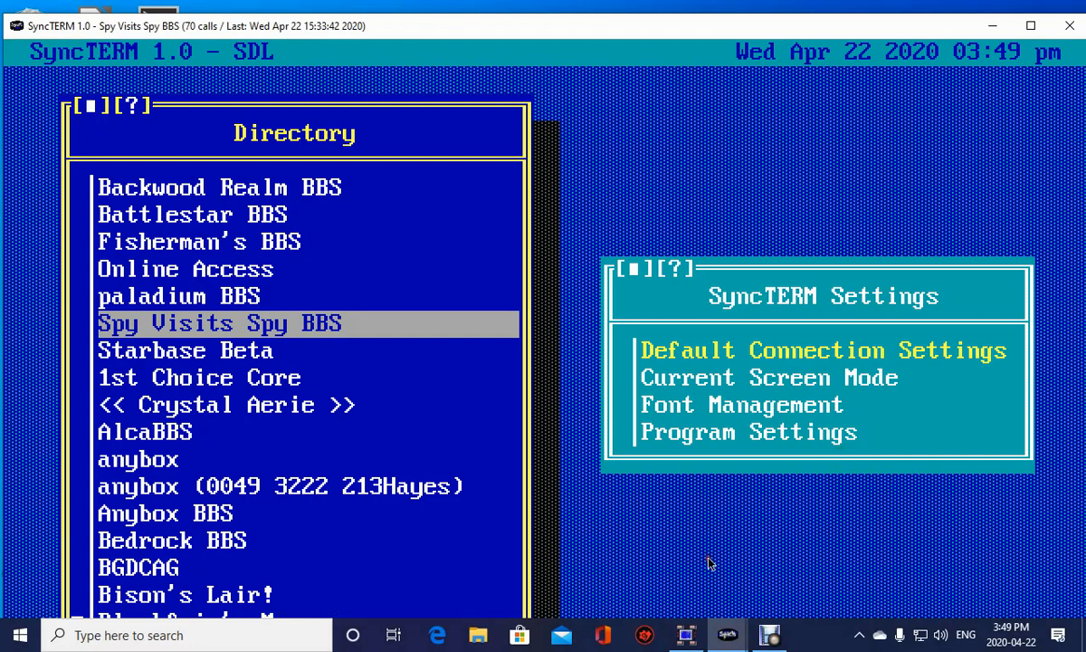
# Shut down the Wildcat! Online Controller, terminating it immediately.
pyautogui.rightClick(684, 635)
pyautogui.click(638, 599)
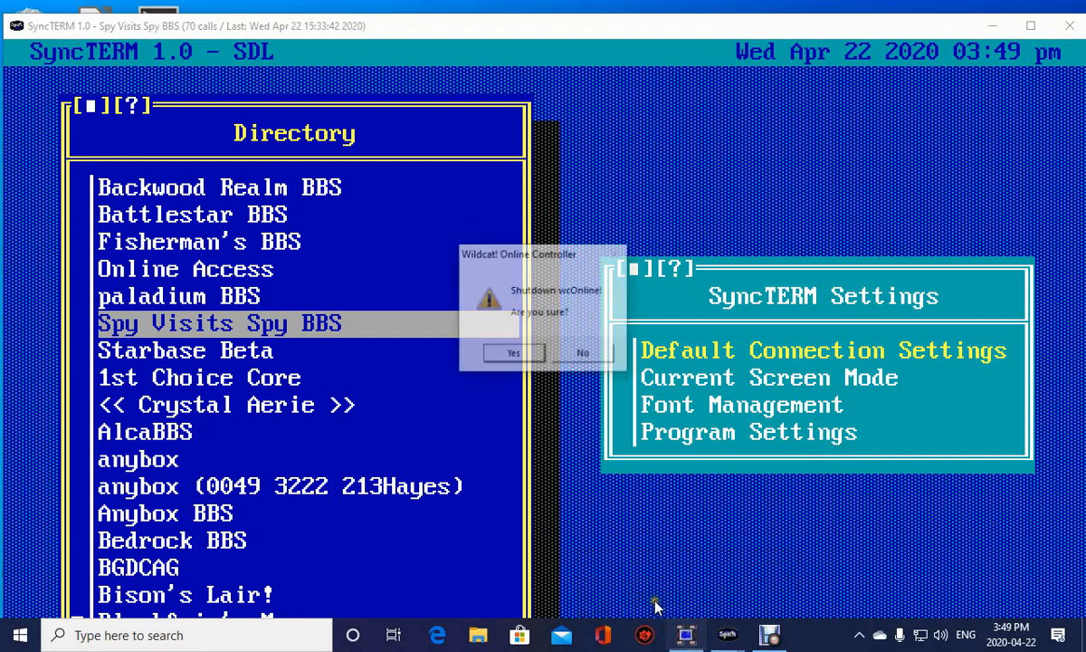
pyautogui.click(538, 356)
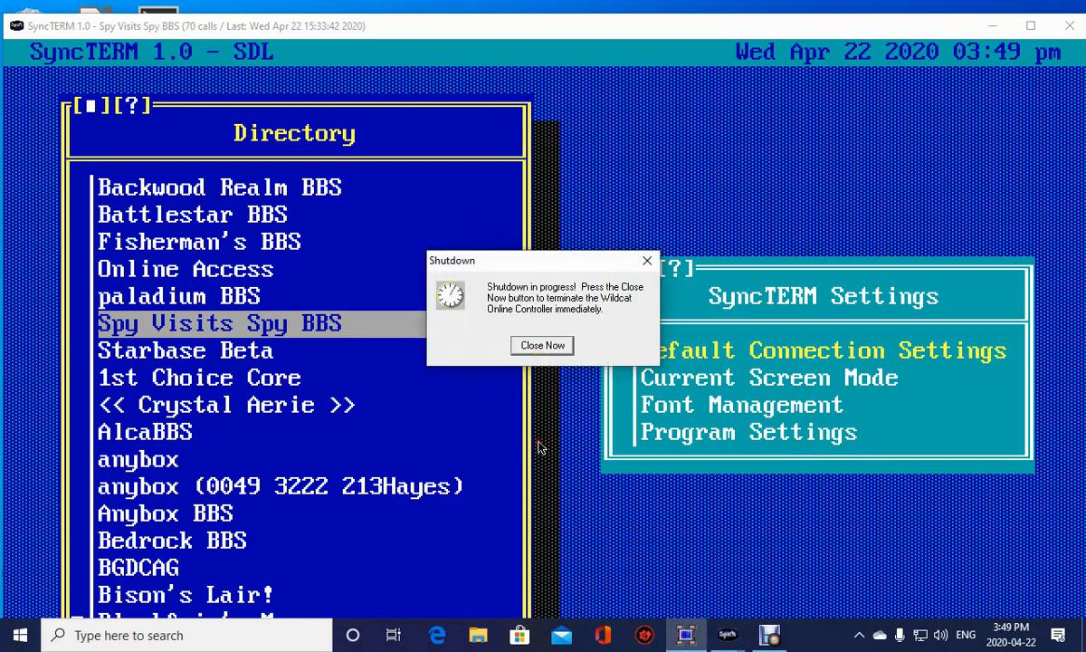
pyautogui.click(544, 346)
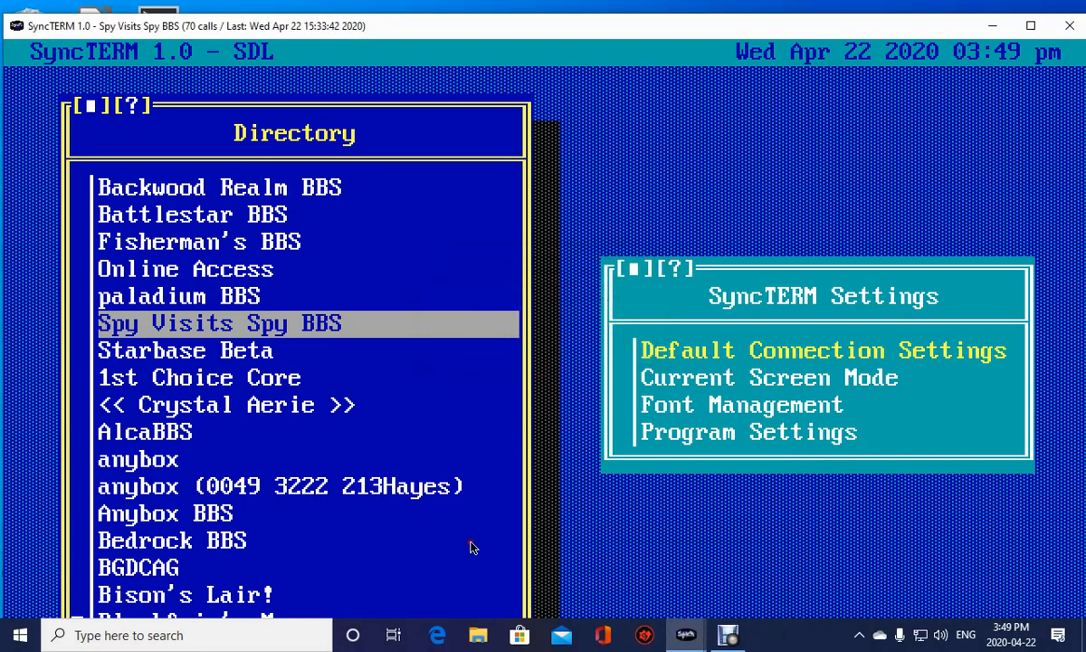
# Start the Wildcat! Online Controller again and minimize its window.
pyautogui.click(20, 635)
pyautogui.scroll(-5, 121, 490)
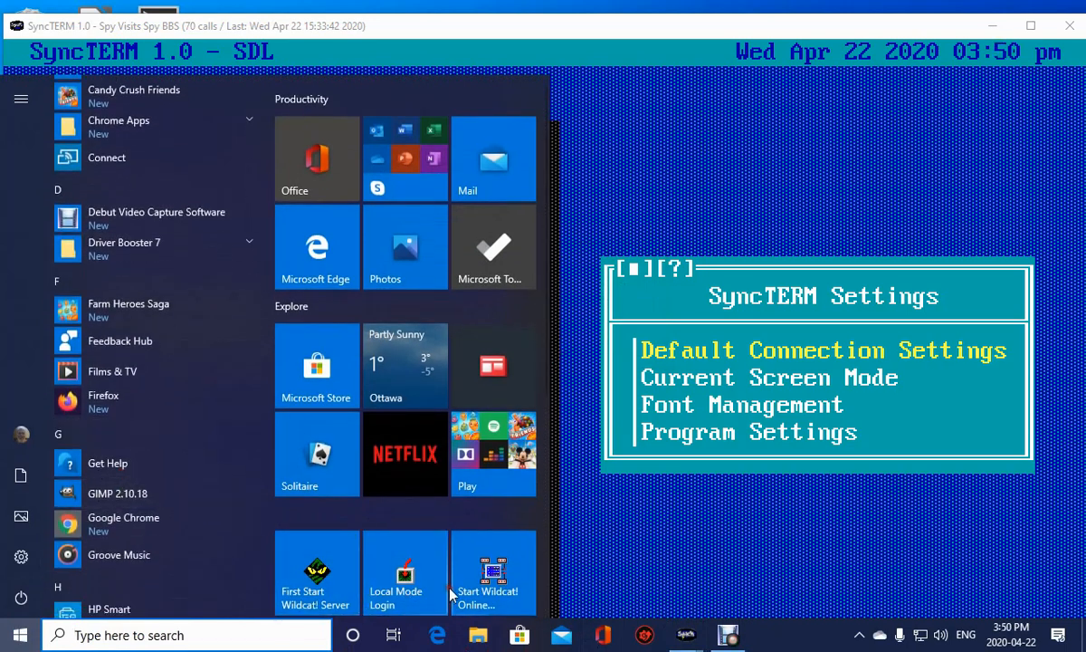
pyautogui.click(500, 567)
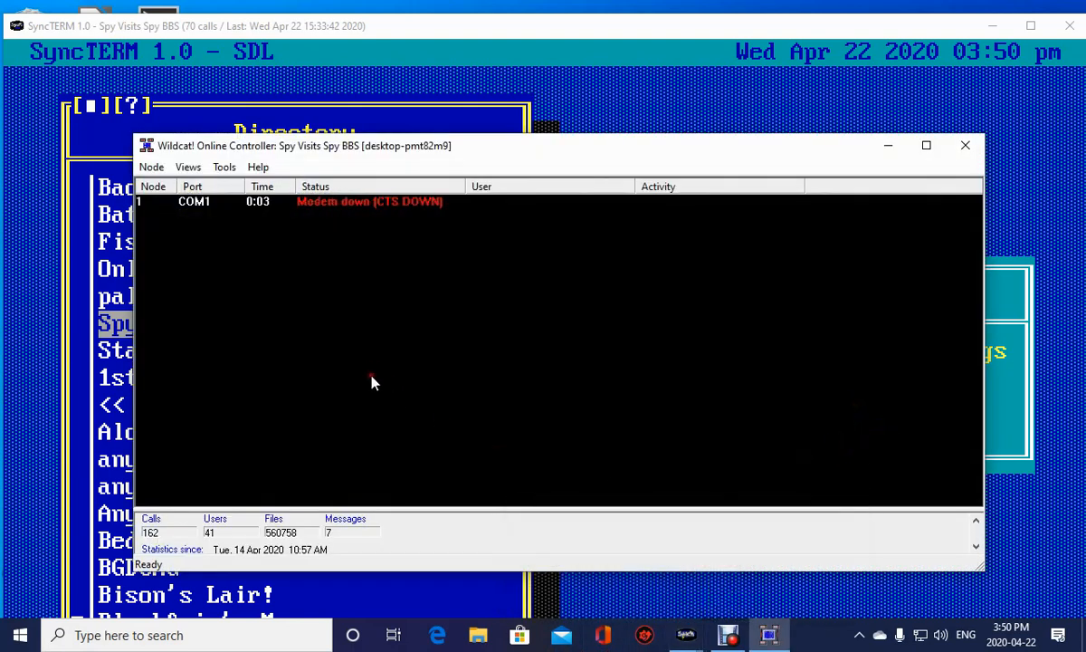
pyautogui.click(886, 148)
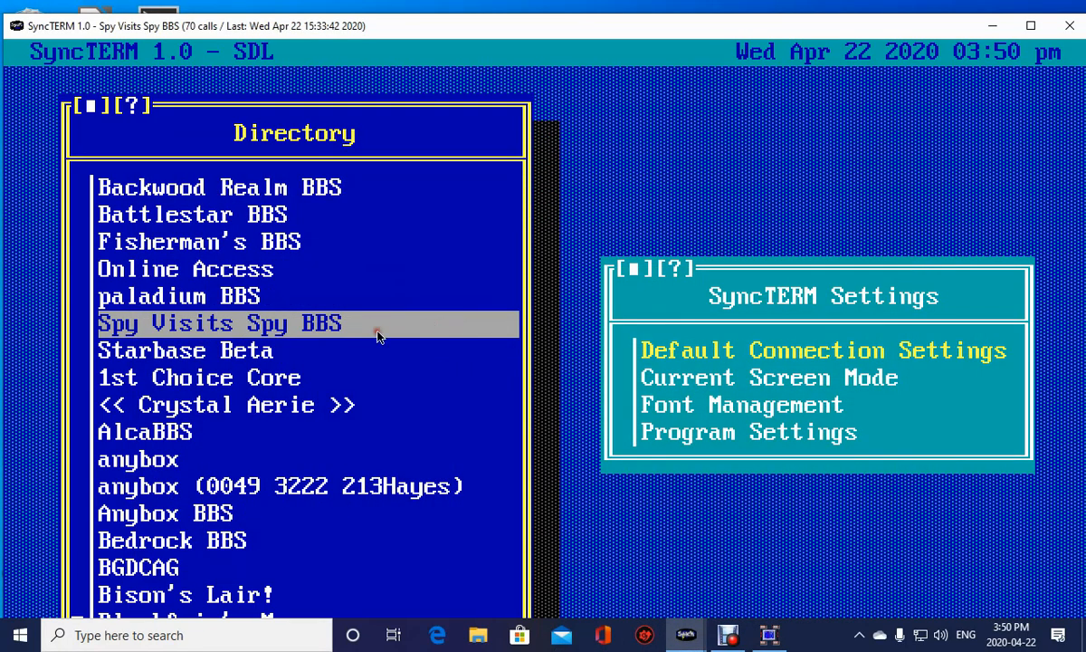
# Connect to Spy Visits Spy BBS from the SyncTERM directory and enter the account's user name.
pyautogui.click(333, 333)
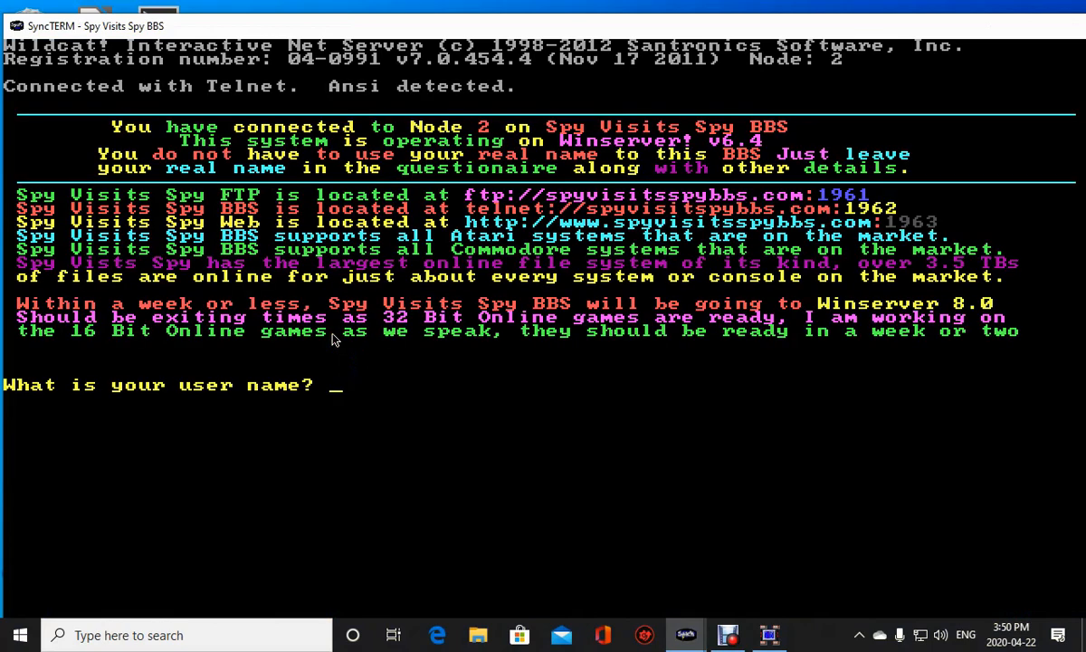
pyautogui.write('the master-')
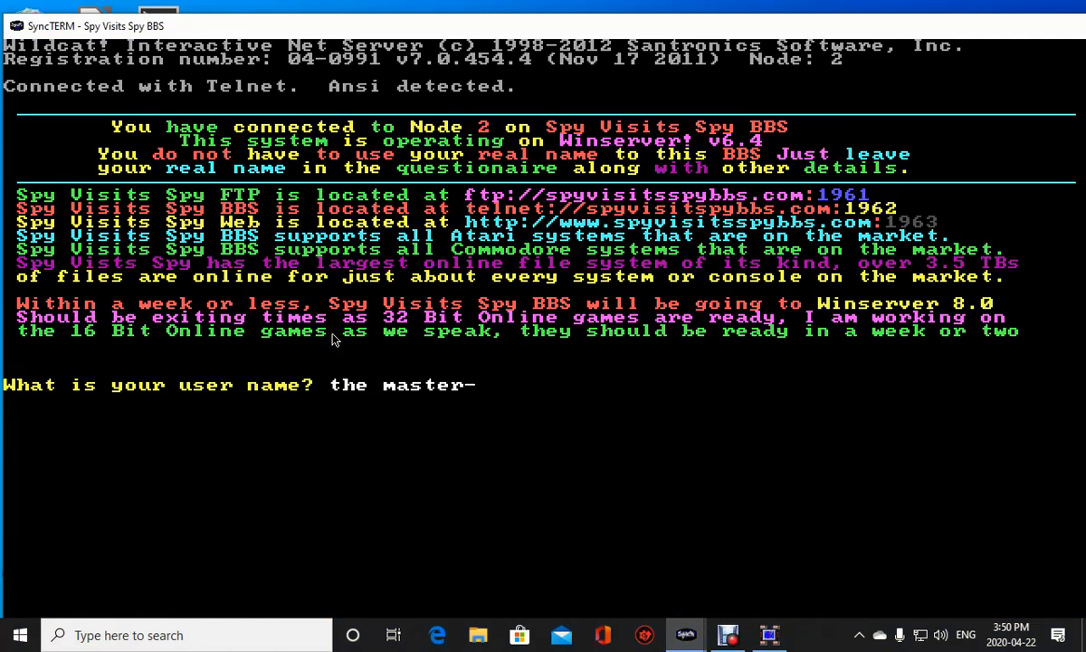
pyautogui.write('spy')
pyautogui.press('Return')
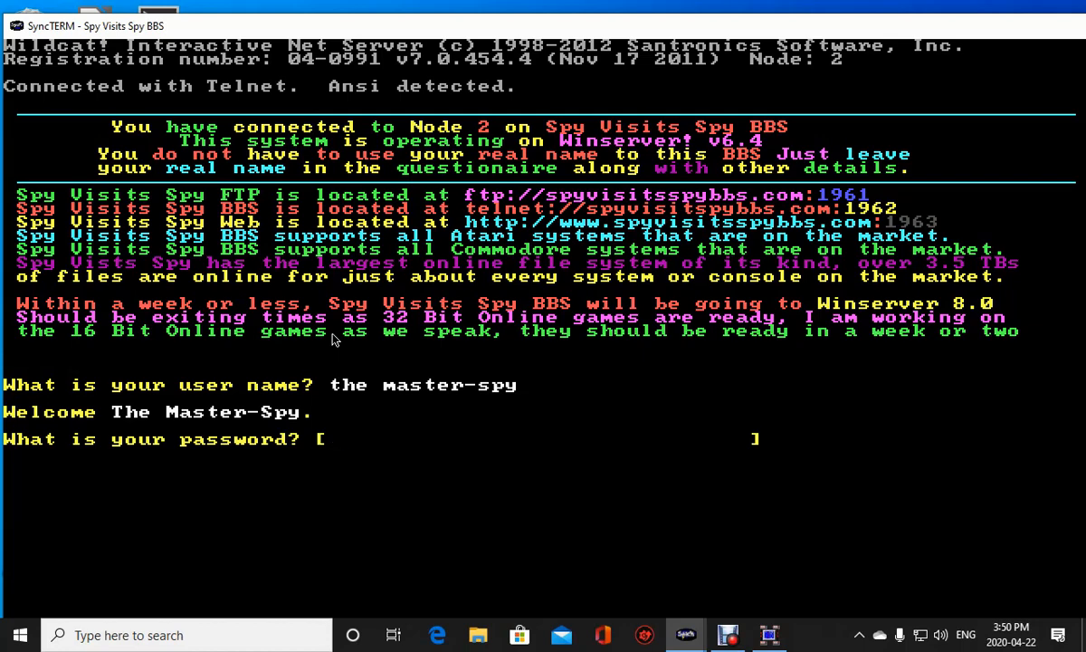
pyautogui.write('*')
pyautogui.write('***')
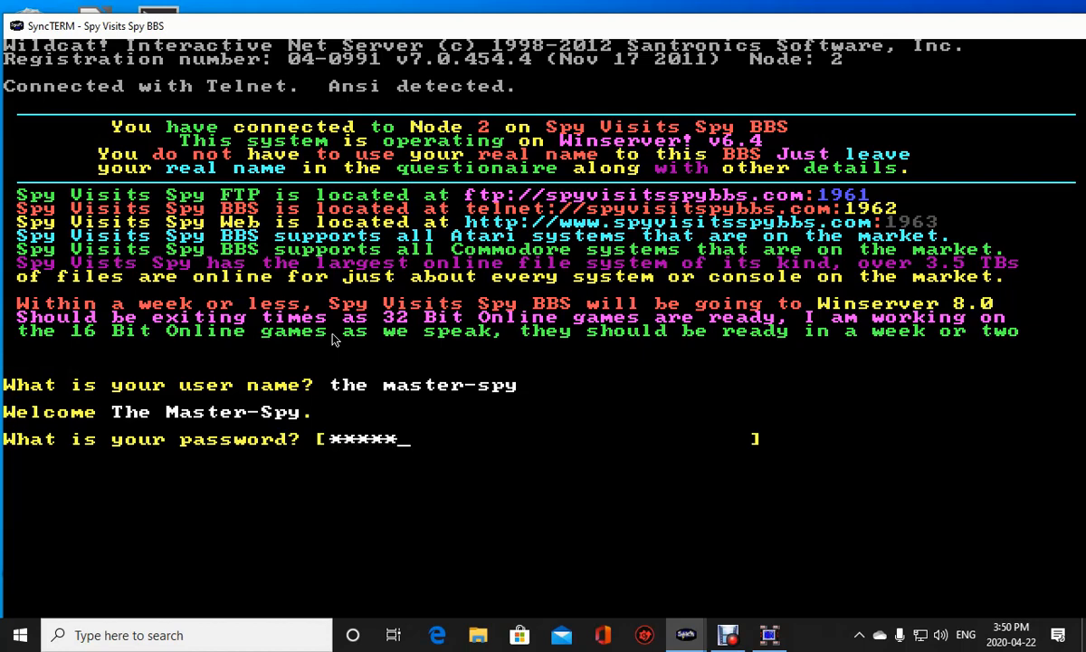
pyautogui.write('*******')
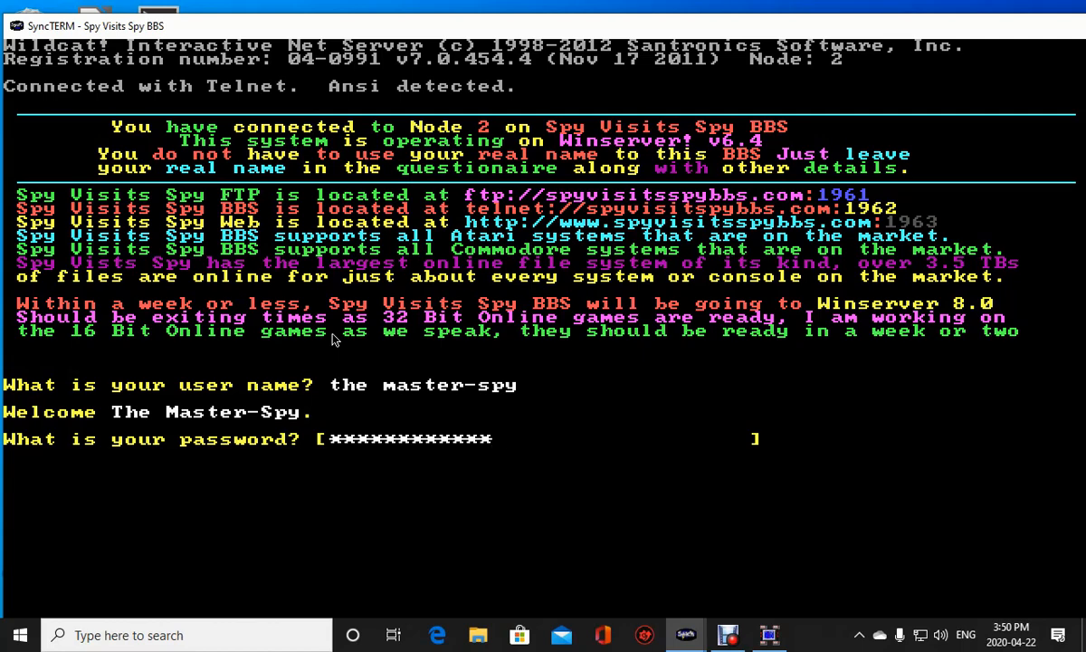
pyautogui.write('*')
pyautogui.press('BackSpace')
pyautogui.press('BackSpace')
pyautogui.press('BackSpace')
pyautogui.press('BackSpace')
pyautogui.press('BackSpace')
pyautogui.press('BackSpace')
pyautogui.press('BackSpace')
pyautogui.press('BackSpace')
pyautogui.press('BackSpace')
pyautogui.press('BackSpace')
pyautogui.press('BackSpace')
pyautogui.press('BackSpace')
pyautogui.press('BackSpace')
pyautogui.write('***')
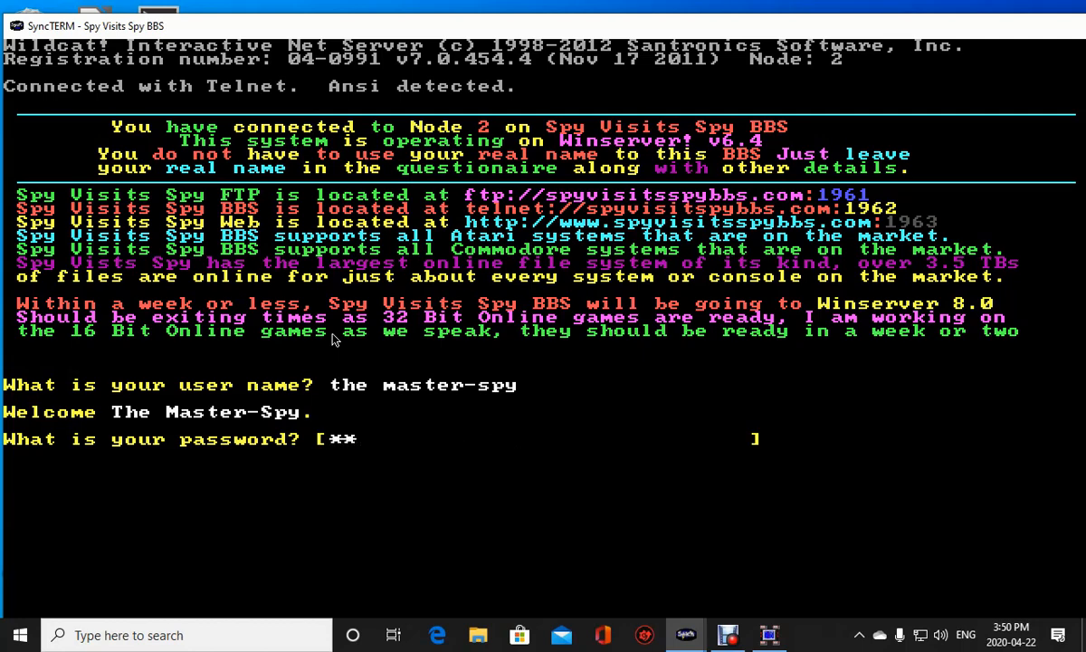
pyautogui.write('****')
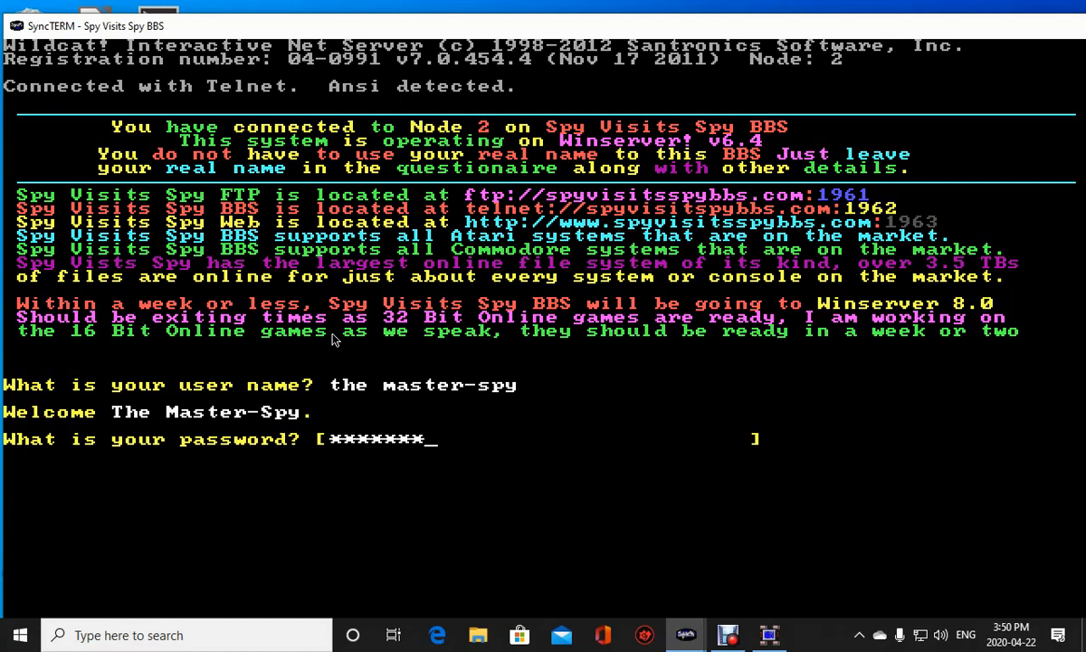
pyautogui.write('*')
pyautogui.press('BackSpace')
pyautogui.press('BackSpace')
pyautogui.press('BackSpace')
pyautogui.press('BackSpace')
pyautogui.press('BackSpace')
pyautogui.press('BackSpace')
pyautogui.press('BackSpace')
pyautogui.press('BackSpace')
# Enter the account password to log in and continue past the welcome screens to the main menu.
pyautogui.write('***')
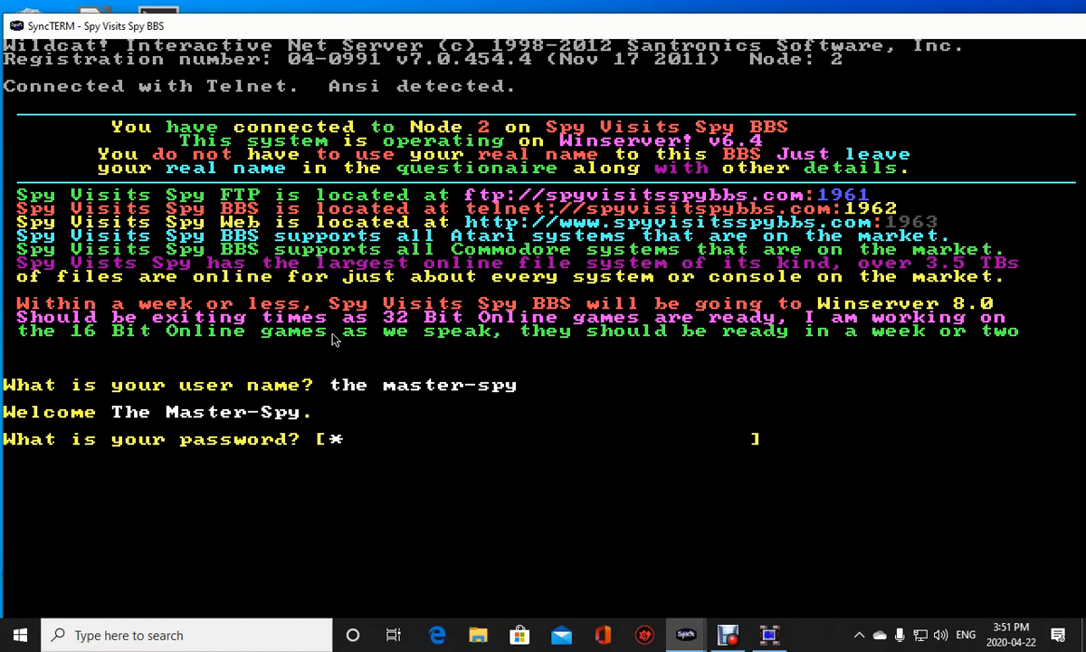
pyautogui.write('*******')
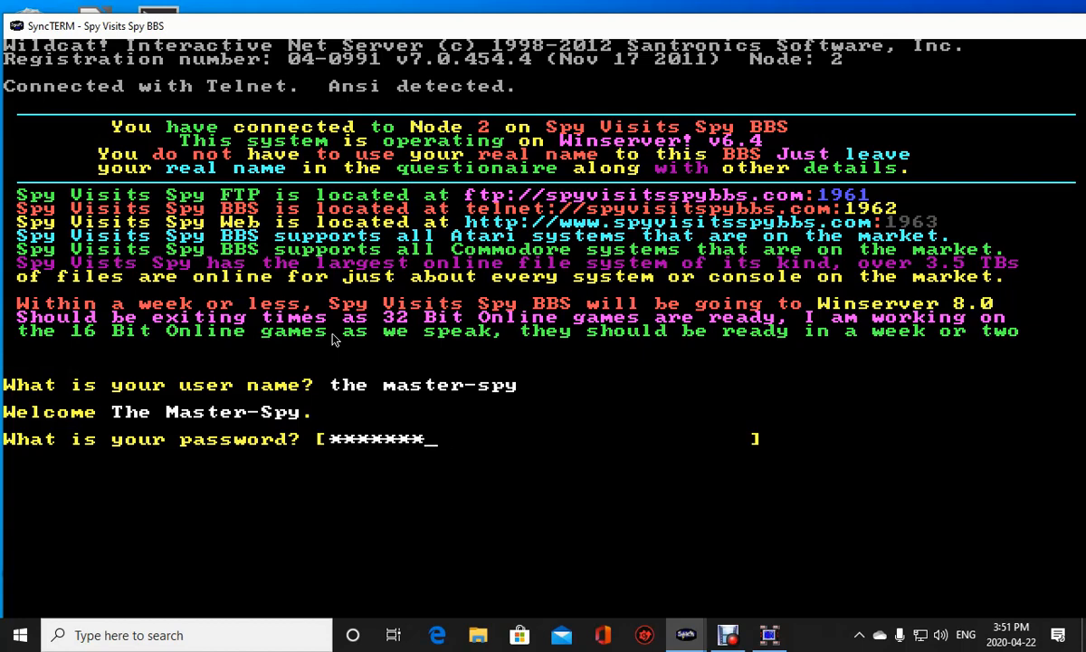
pyautogui.write('*******')
pyautogui.press('Return')
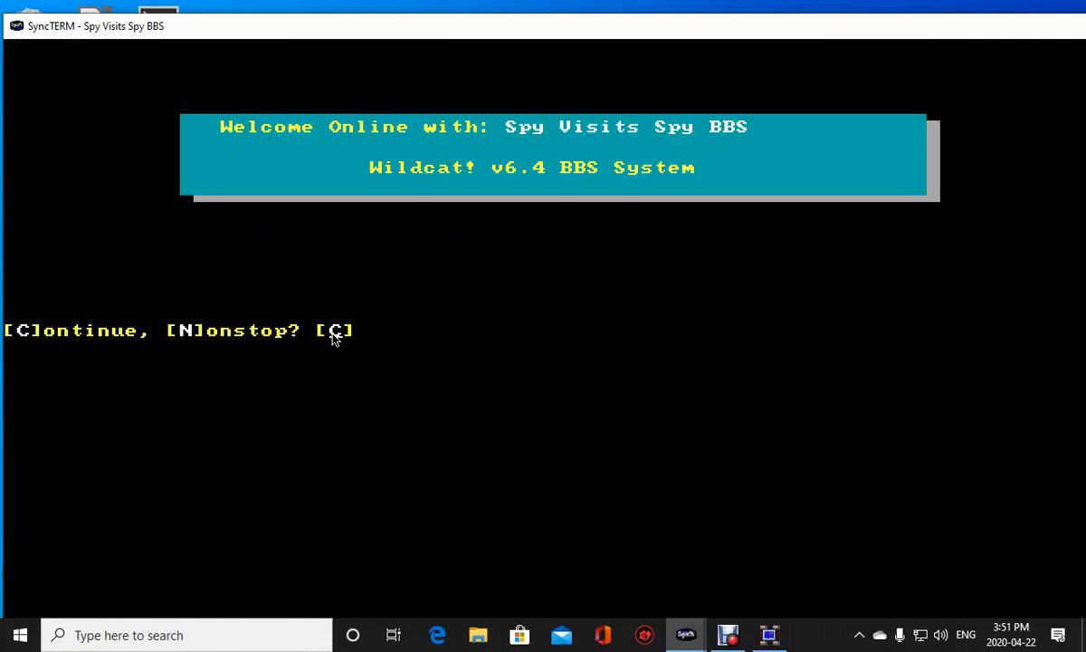
pyautogui.press('Return')
pyautogui.press('Return')
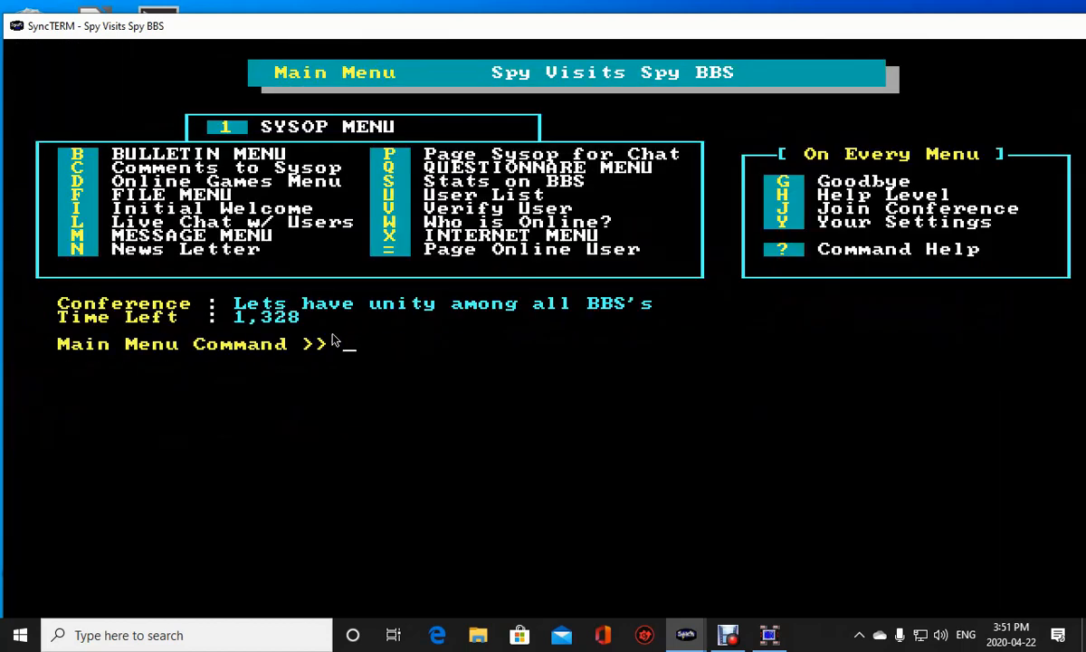
# Go to Door Games Menu Winserver Page 2, run door 49, User Profiles, and quit back to the menu.
pyautogui.press('d')
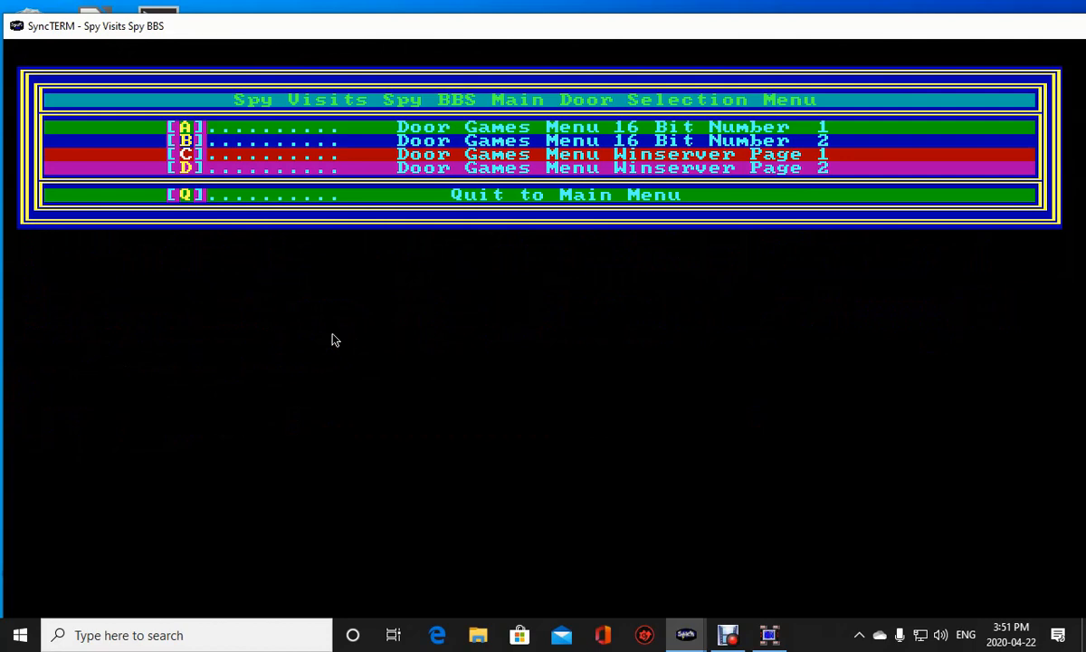
pyautogui.press('d')
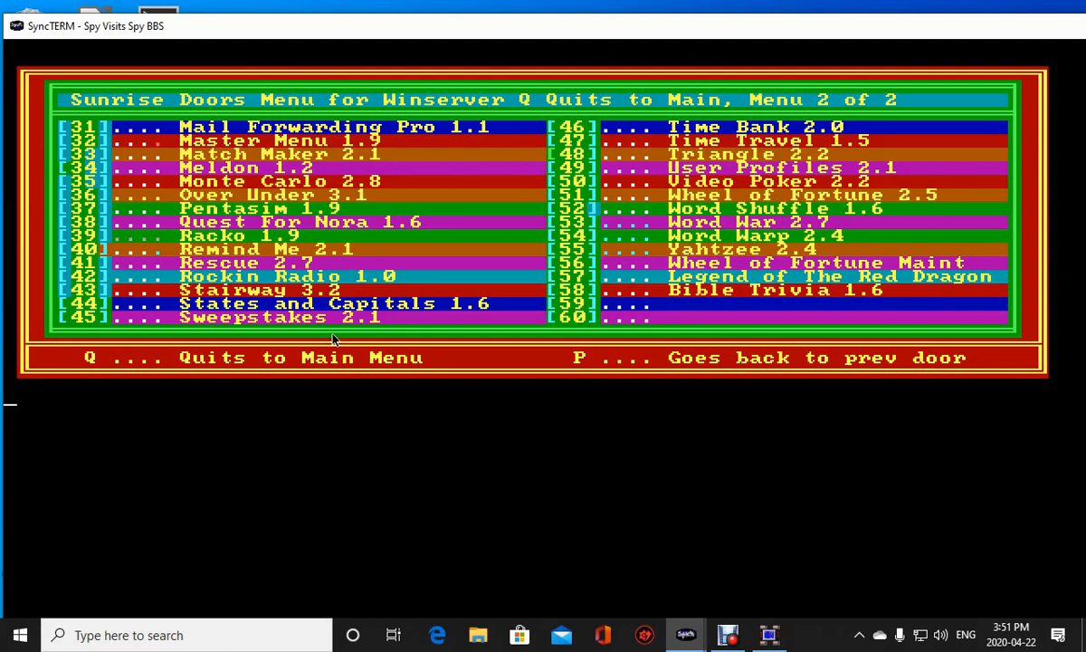
pyautogui.write('49')
pyautogui.press('Return')
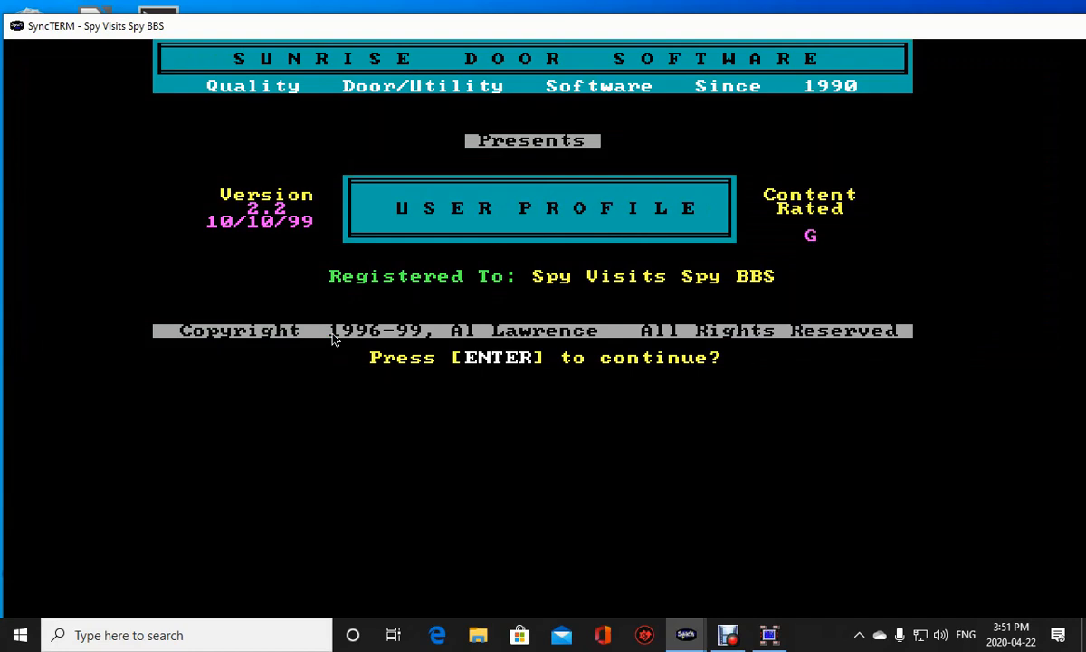
pyautogui.press('Return')
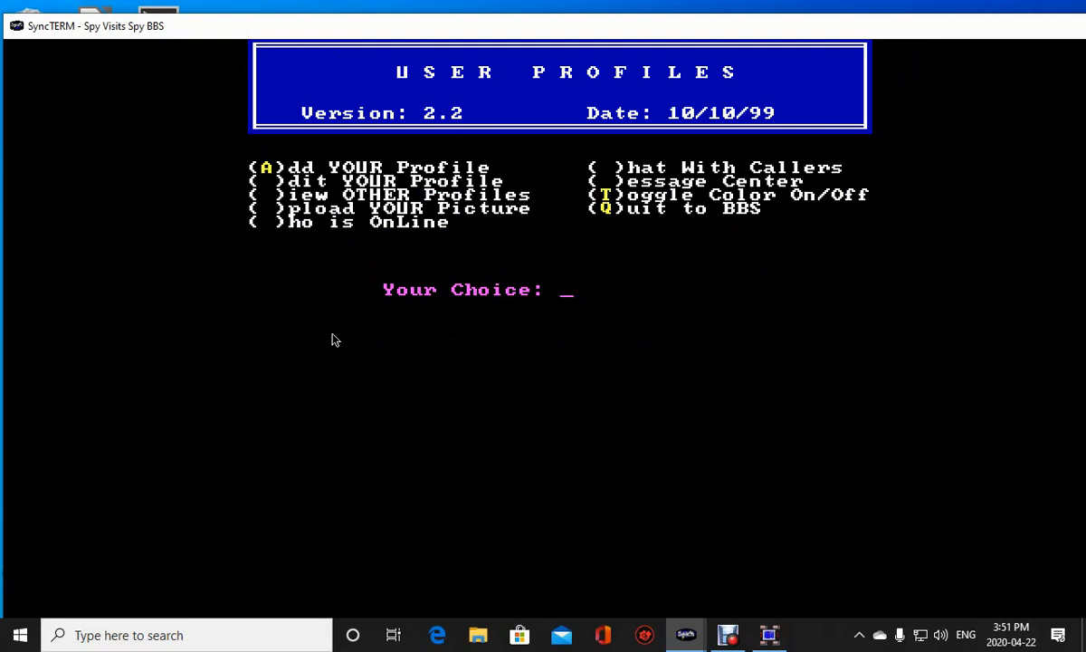
pyautogui.press('q')
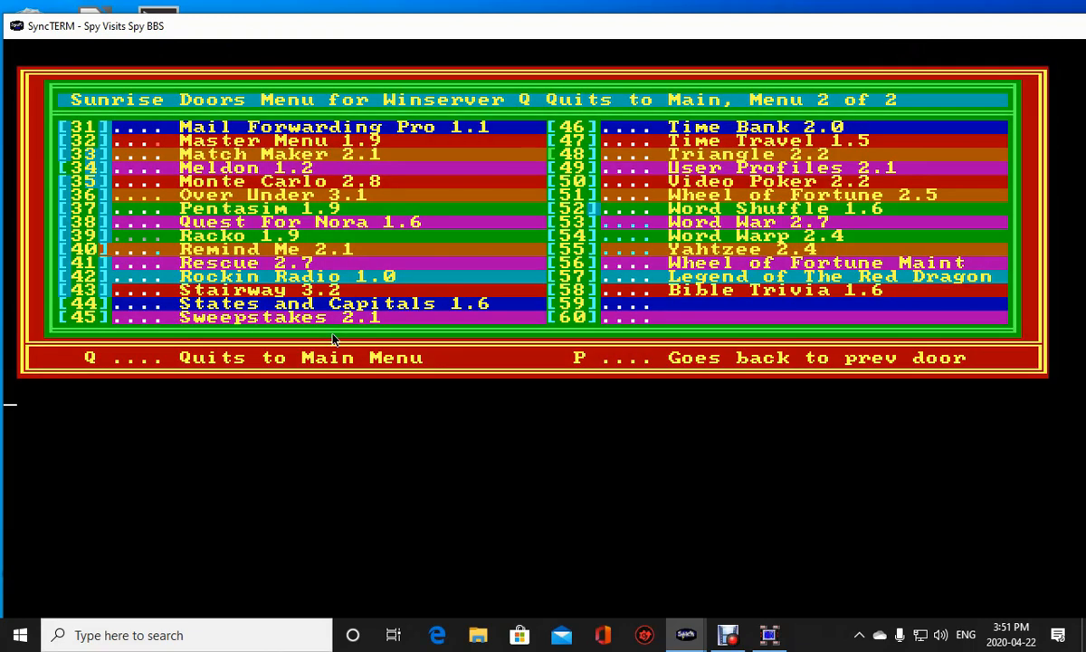
# Test door 56, Wheel of Fortune Maint, and return to the doors menu.
pyautogui.write('56')
pyautogui.press('Return')
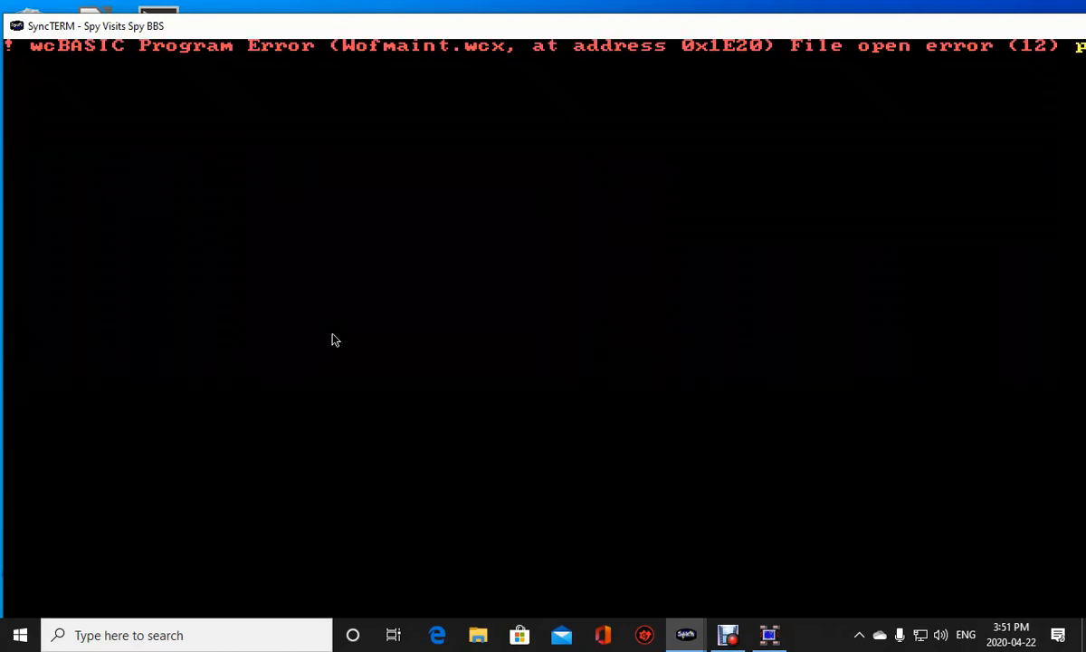
pyautogui.press('Return')
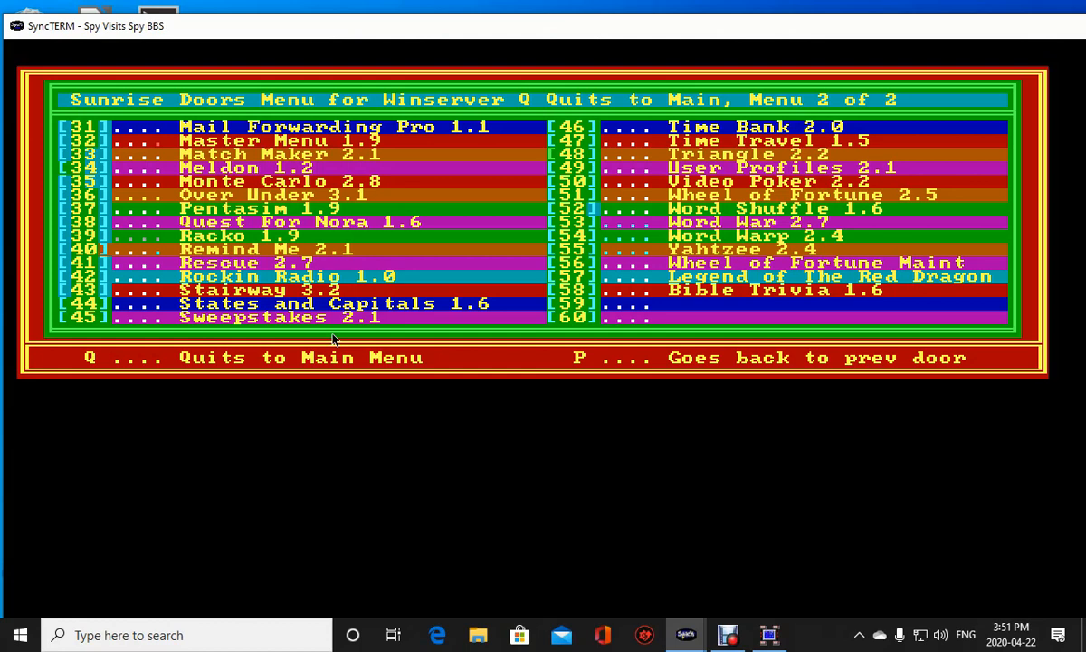
# Run door 56, Wheel of Fortune Maint, once more and quit to the BBS Main Menu.
pyautogui.write('56')
pyautogui.press('Return')
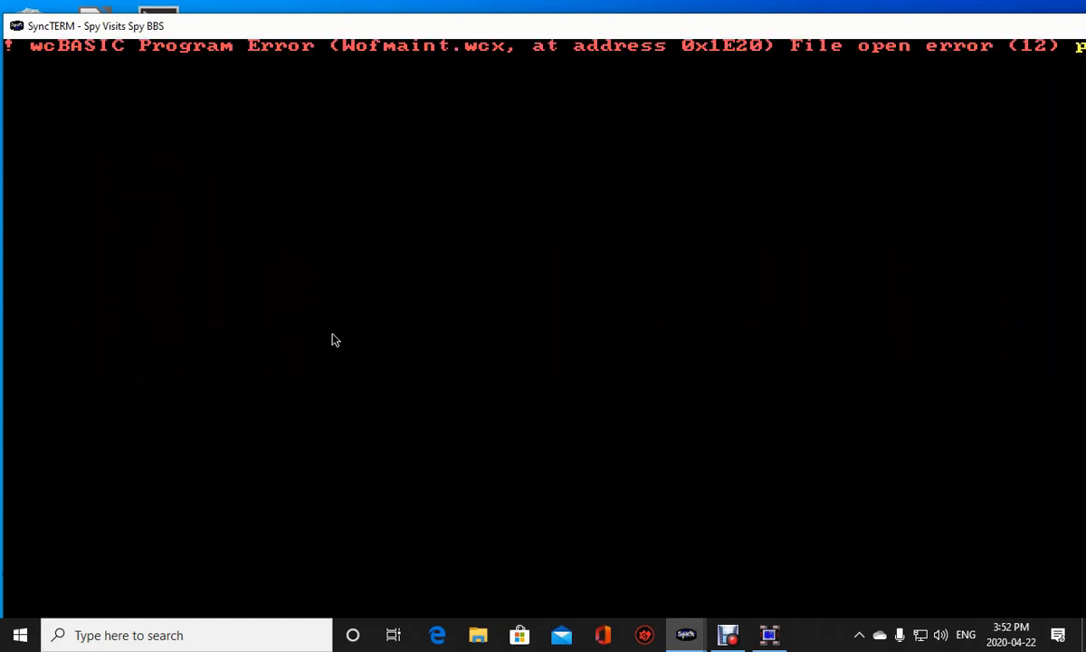
pyautogui.press('Return')
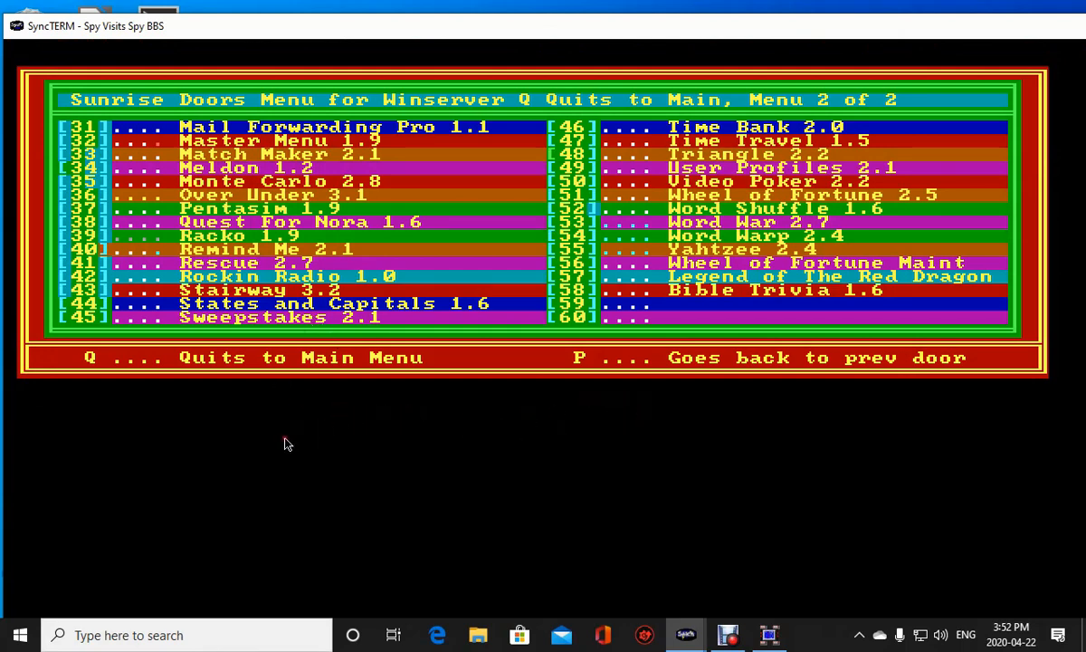
pyautogui.press('q')
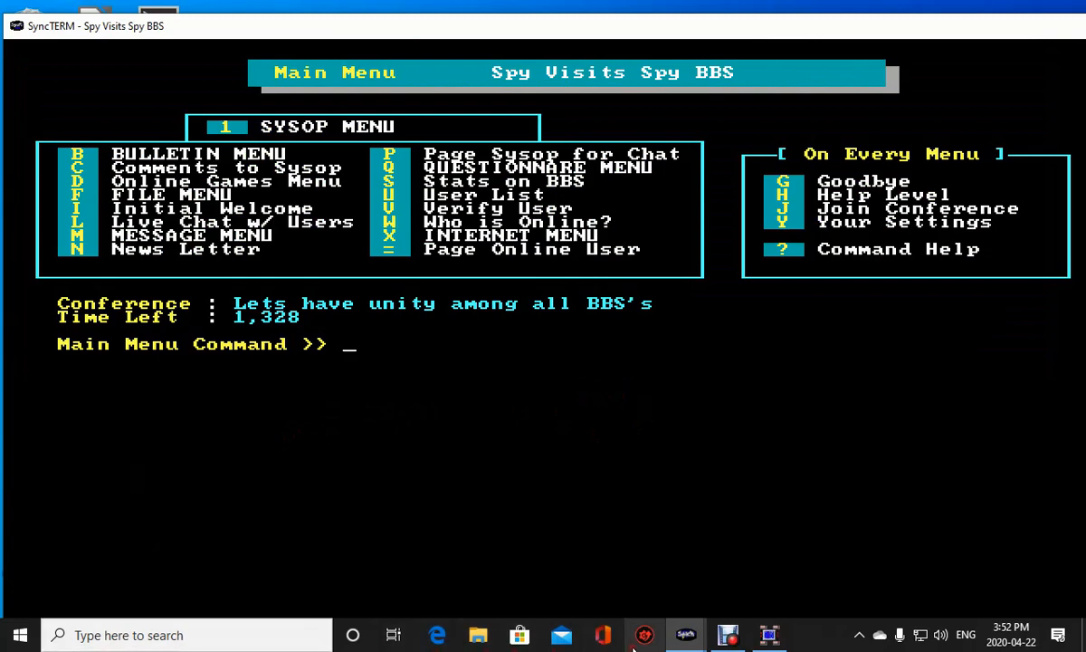
# Open the Wildcat! Configuration Manager and launch its Menus editor.
pyautogui.click(22, 636)
pyautogui.scroll(-5, 487, 597)
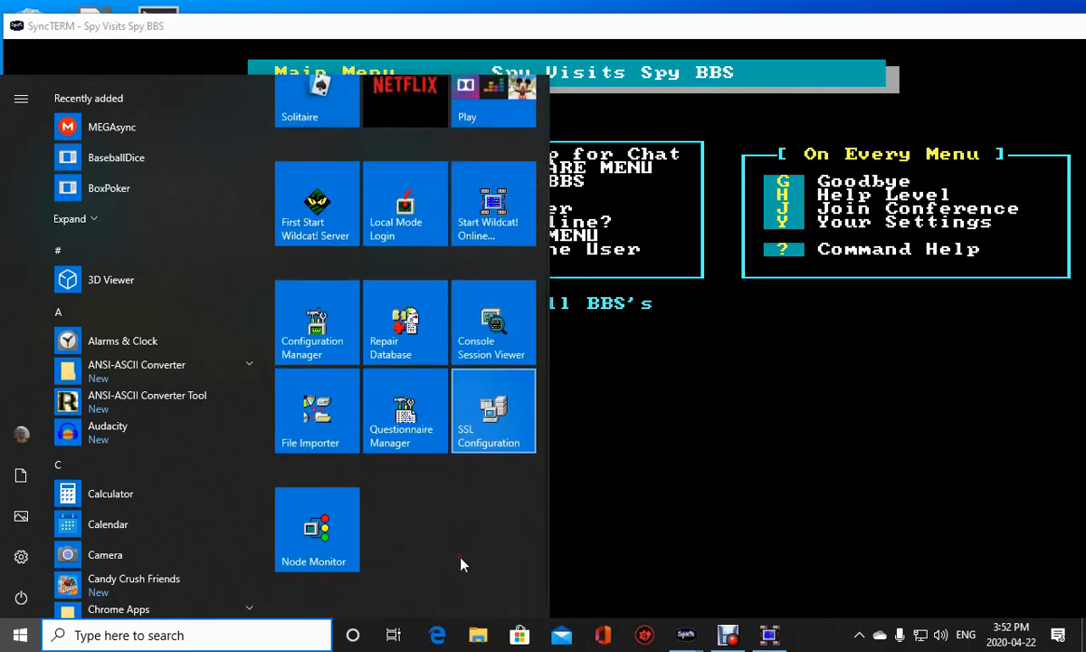
pyautogui.click(329, 340)
pyautogui.click(616, 380)
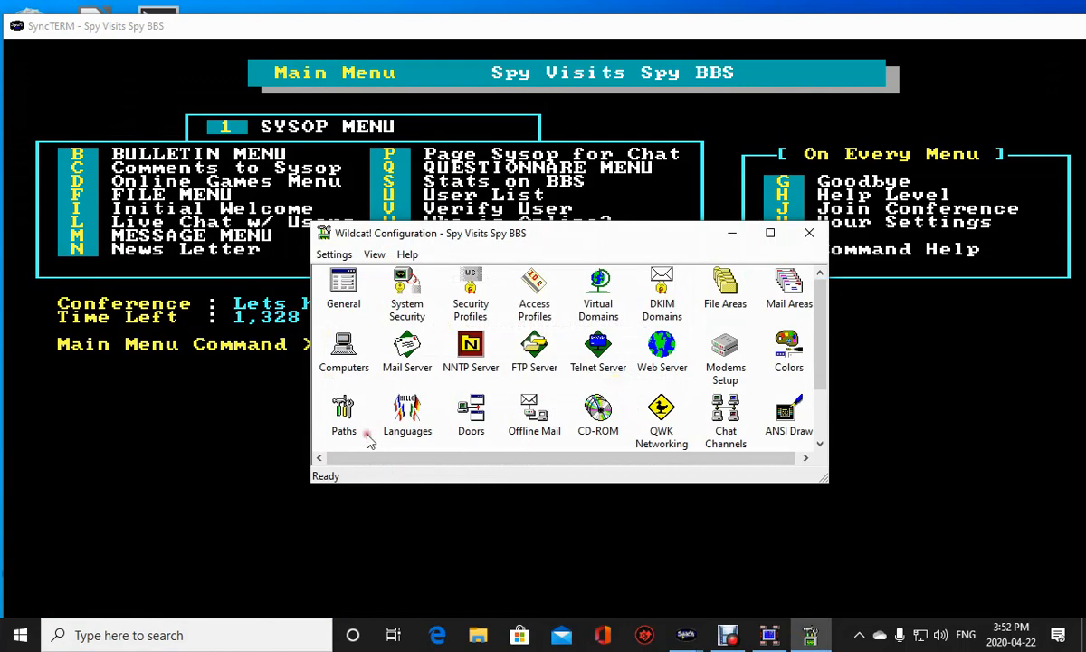
pyautogui.scroll(-2, 373, 433)
pyautogui.doubleClick(342, 400)
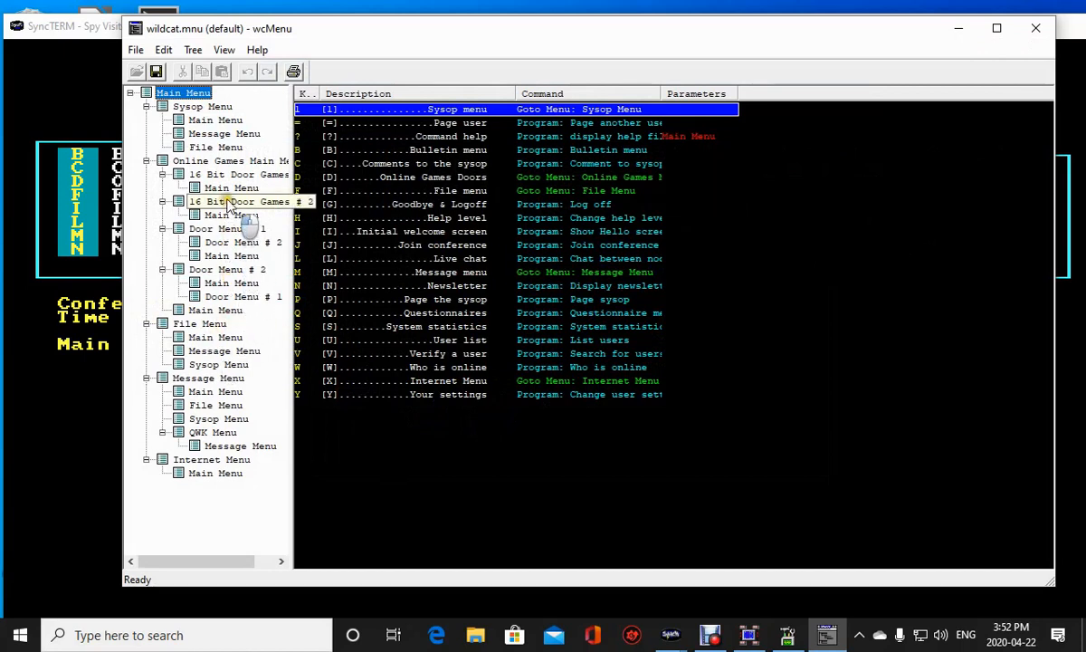
# Display the entries of Door Menu # 2 under Door Menu # 1 and dismiss the menu settings dialog.
pyautogui.doubleClick(229, 204)
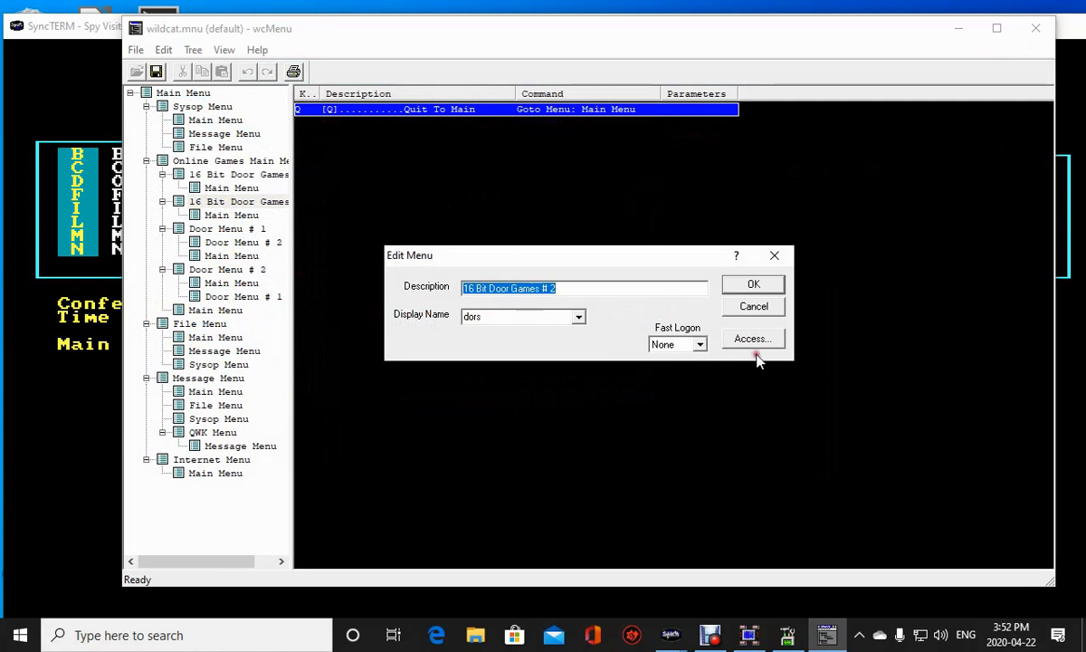
pyautogui.click(756, 285)
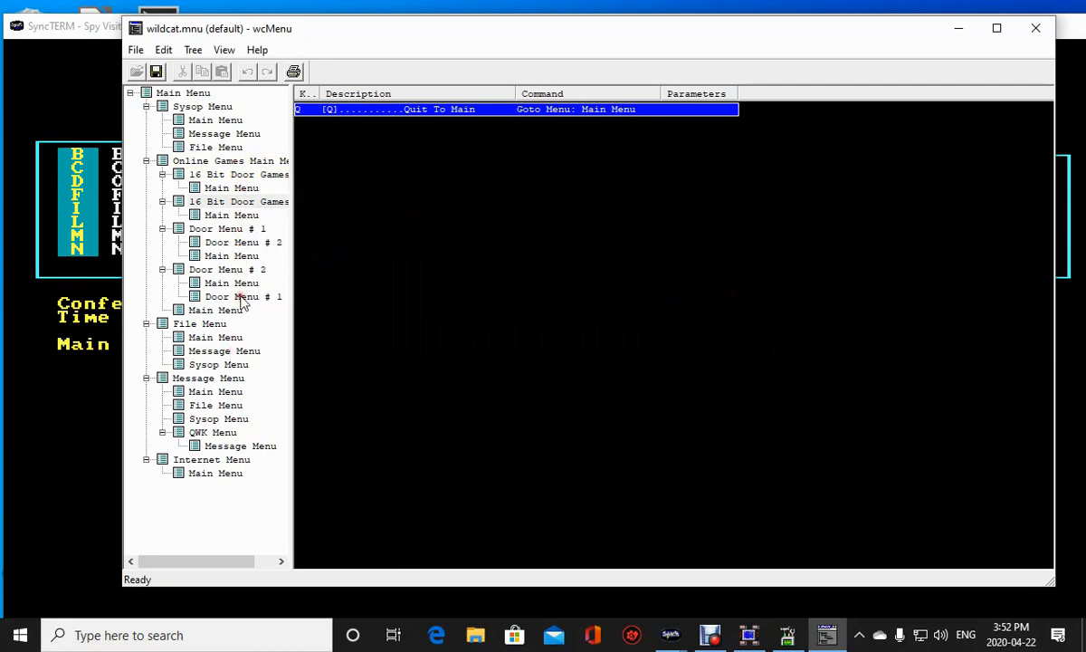
pyautogui.doubleClick(239, 243)
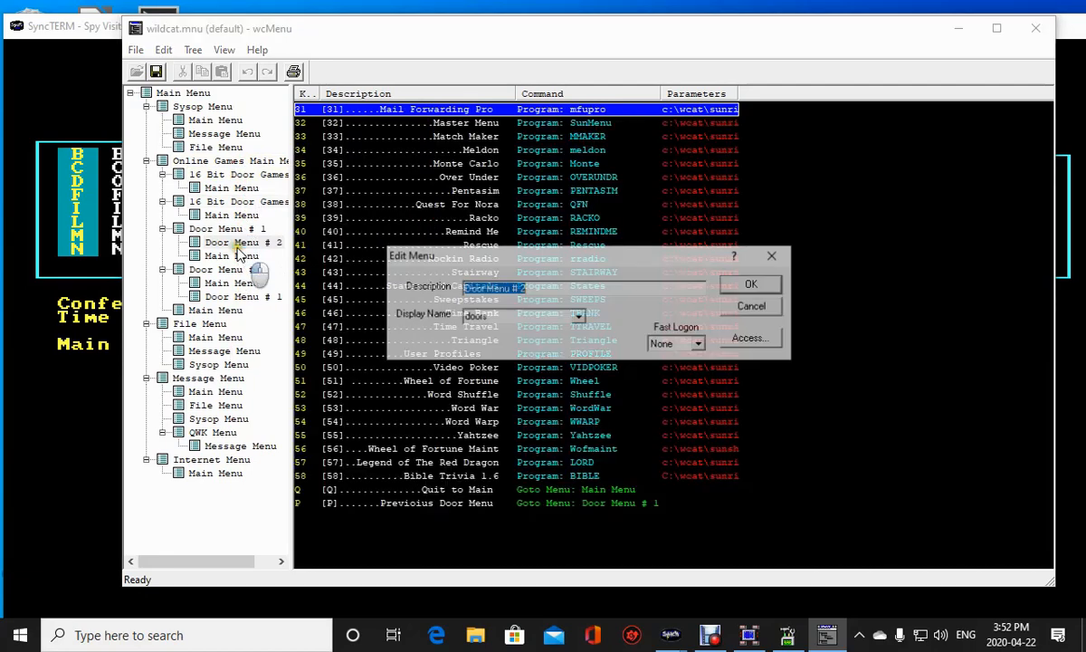
pyautogui.click(760, 308)
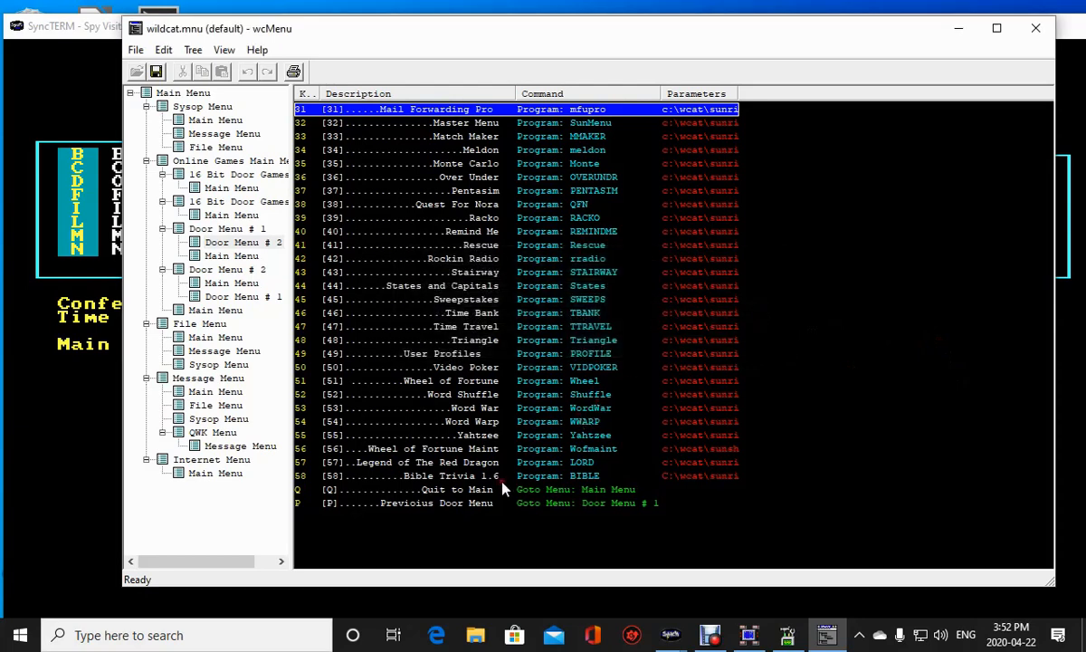
# Review the program, parameters and access profiles of entry 56, Wheel of Fortune Maint, and accept the menu item.
pyautogui.doubleClick(342, 450)
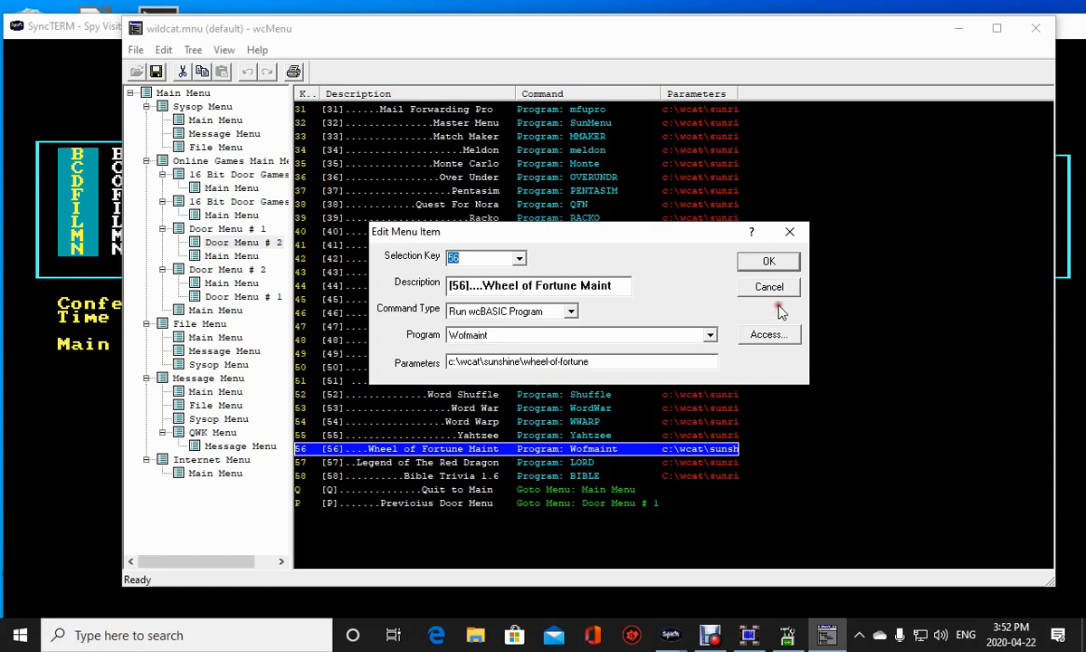
pyautogui.click(781, 261)
pyautogui.click(486, 331)
pyautogui.click(798, 338)
pyautogui.click(730, 354)
pyautogui.click(536, 376)
pyautogui.click(774, 334)
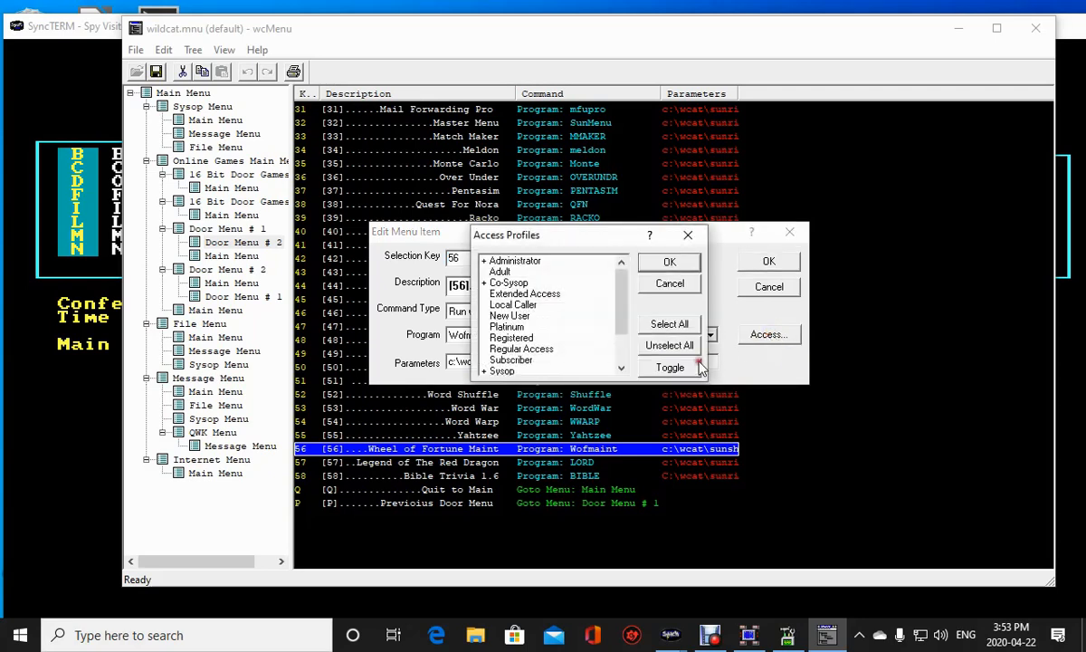
pyautogui.click(648, 257)
pyautogui.click(770, 262)
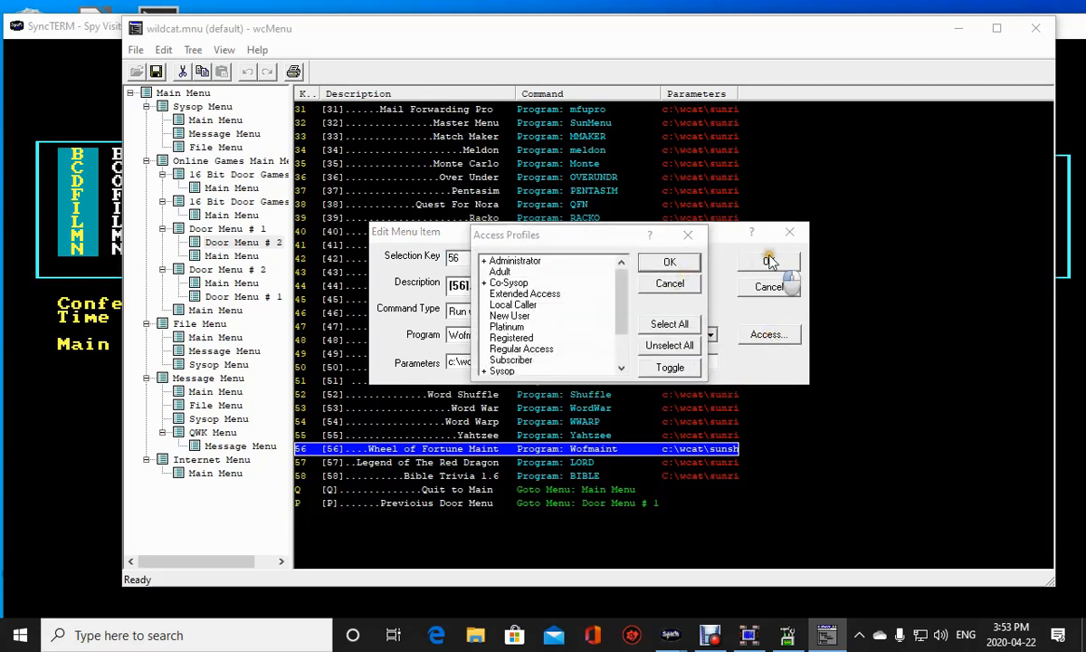
pyautogui.click(760, 340)
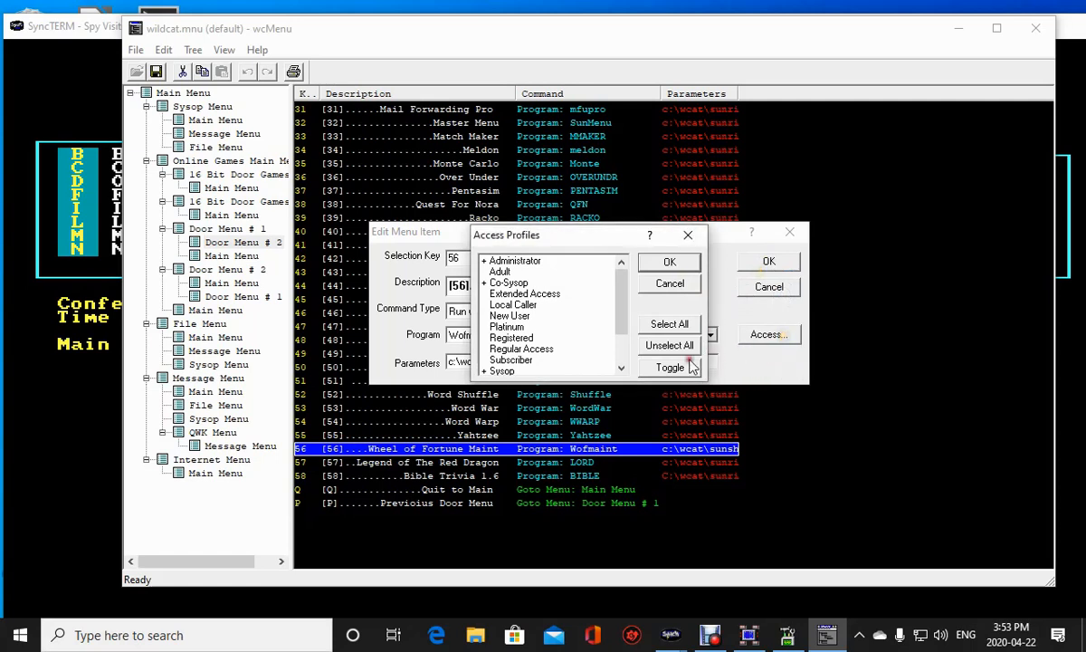
pyautogui.click(668, 264)
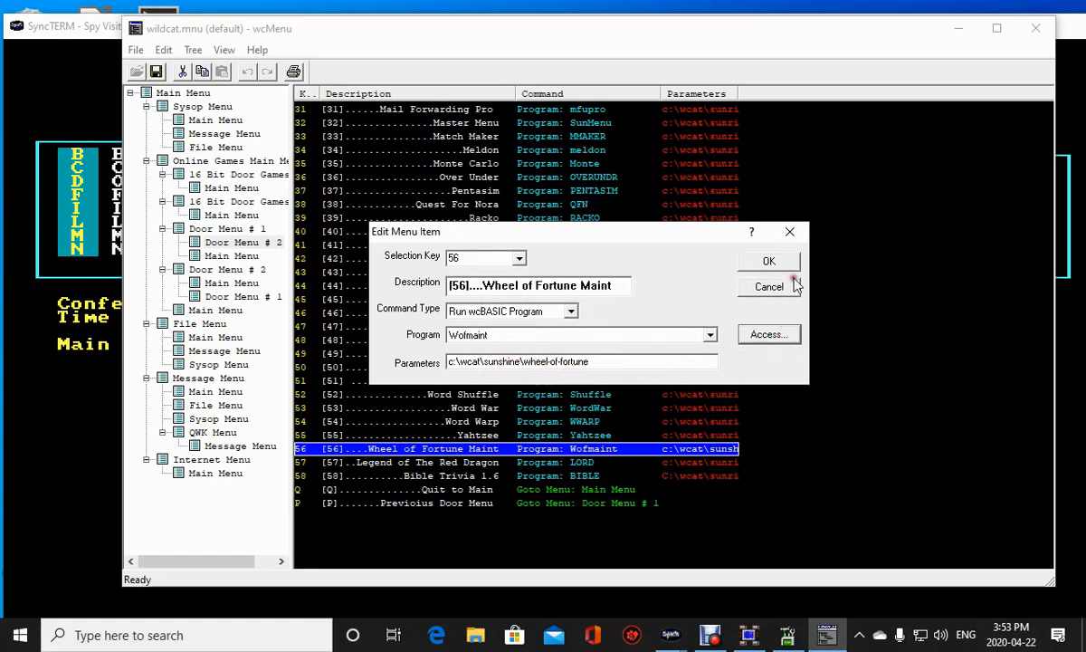
pyautogui.click(768, 261)
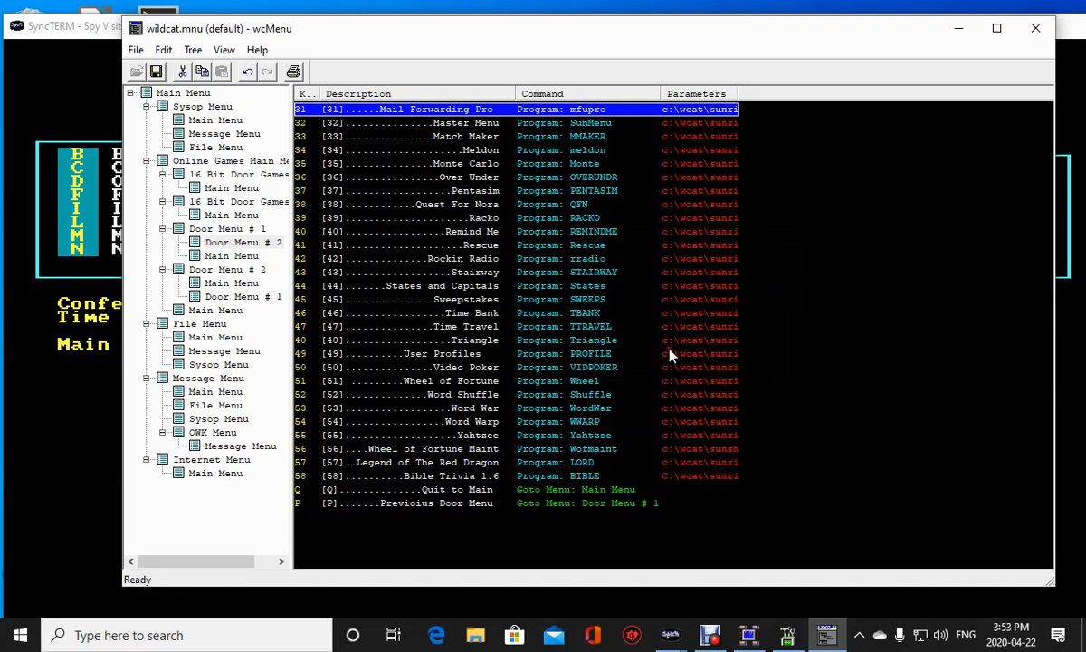
# Close the menu editor with its changes saved and exit Wildcat! Configuration.
pyautogui.click(1046, 35)
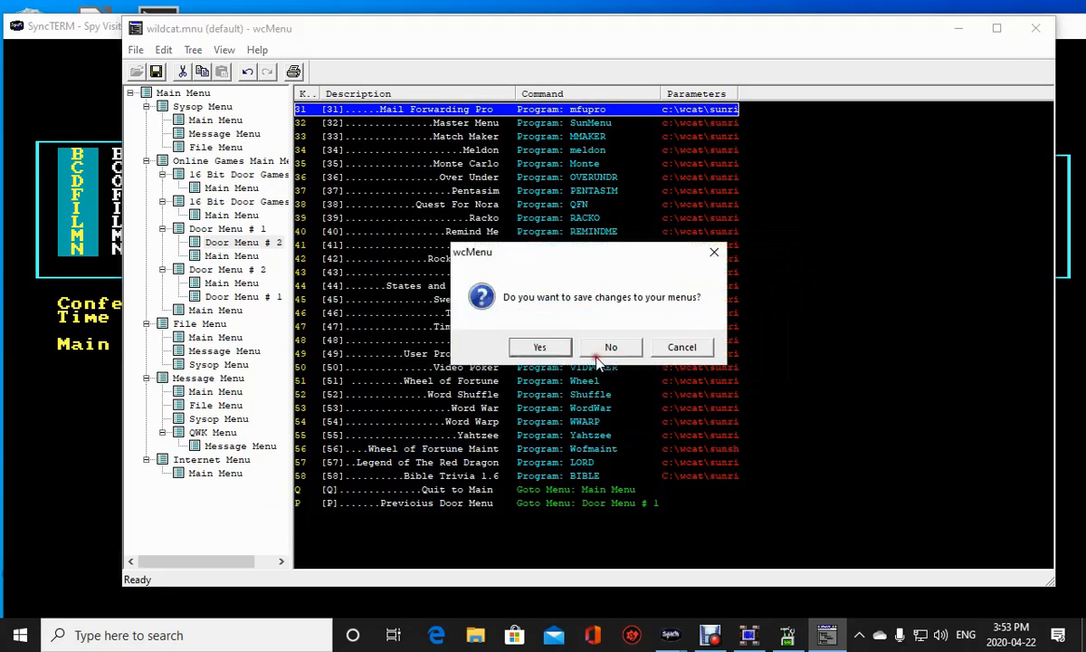
pyautogui.click(538, 348)
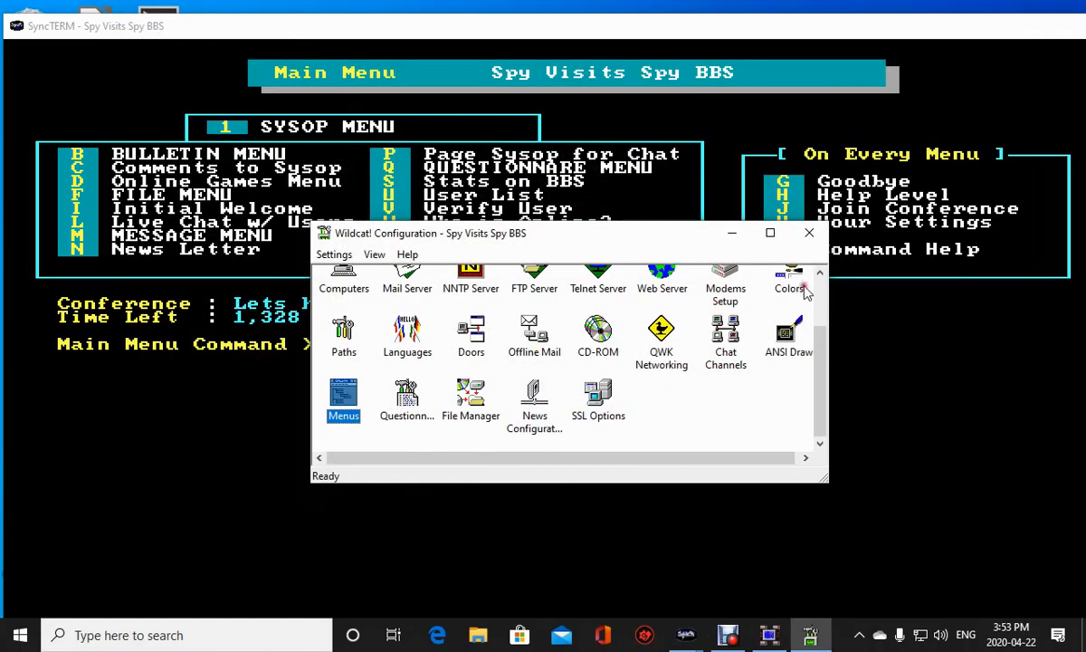
pyautogui.click(810, 239)
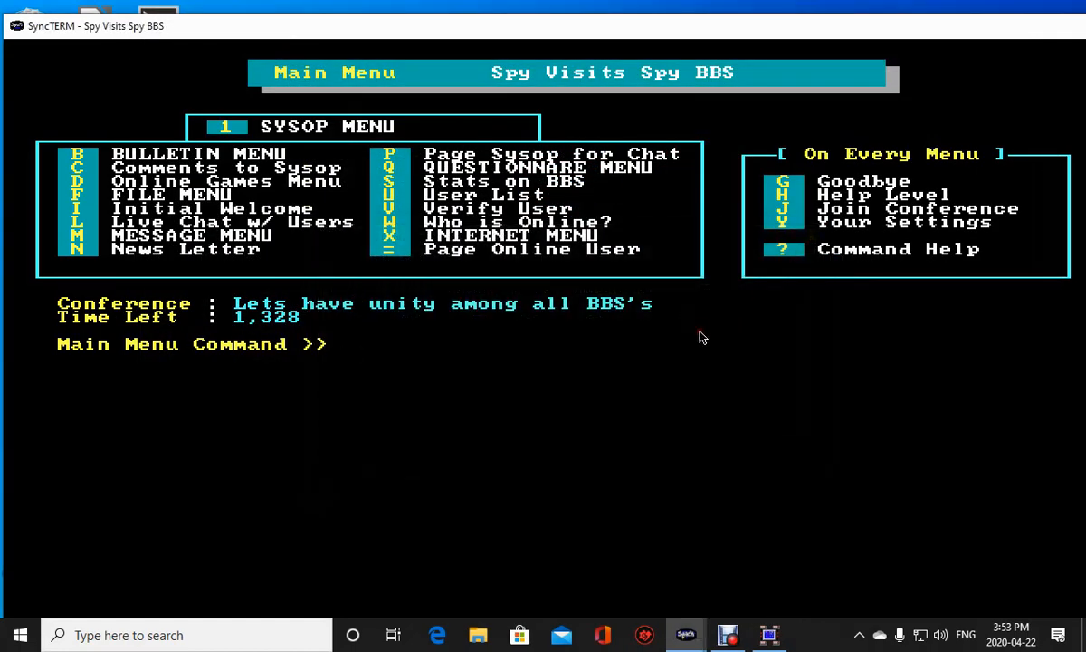
# Launch Total Commander and get past its shareware start-up reminder.
pyautogui.click(20, 634)
pyautogui.scroll(-15, 115, 438)
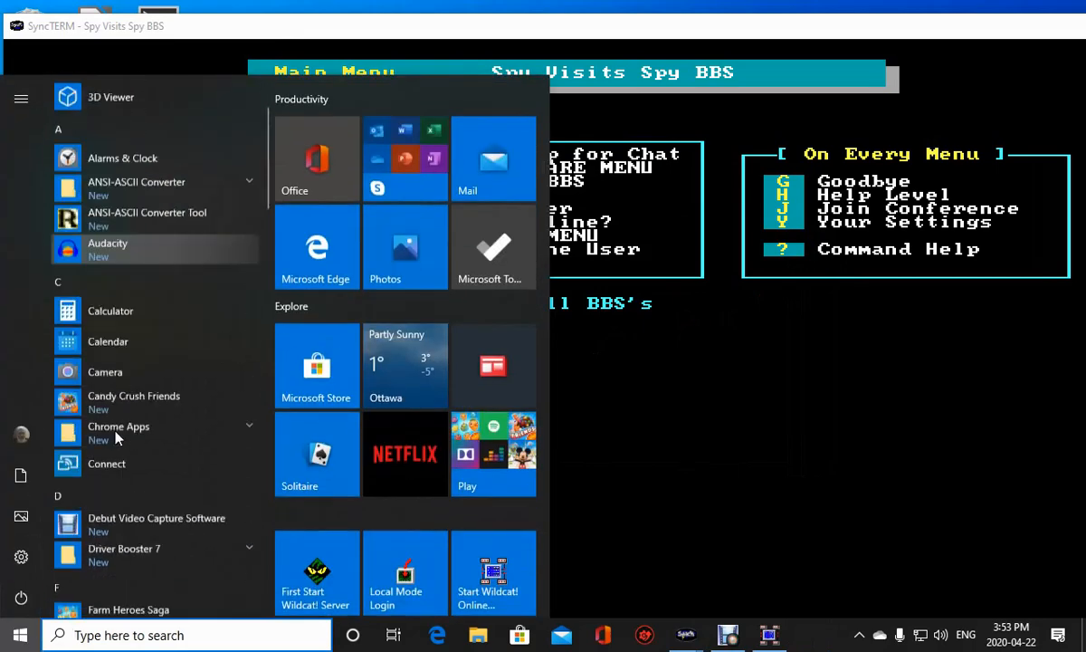
pyautogui.scroll(5, 115, 439)
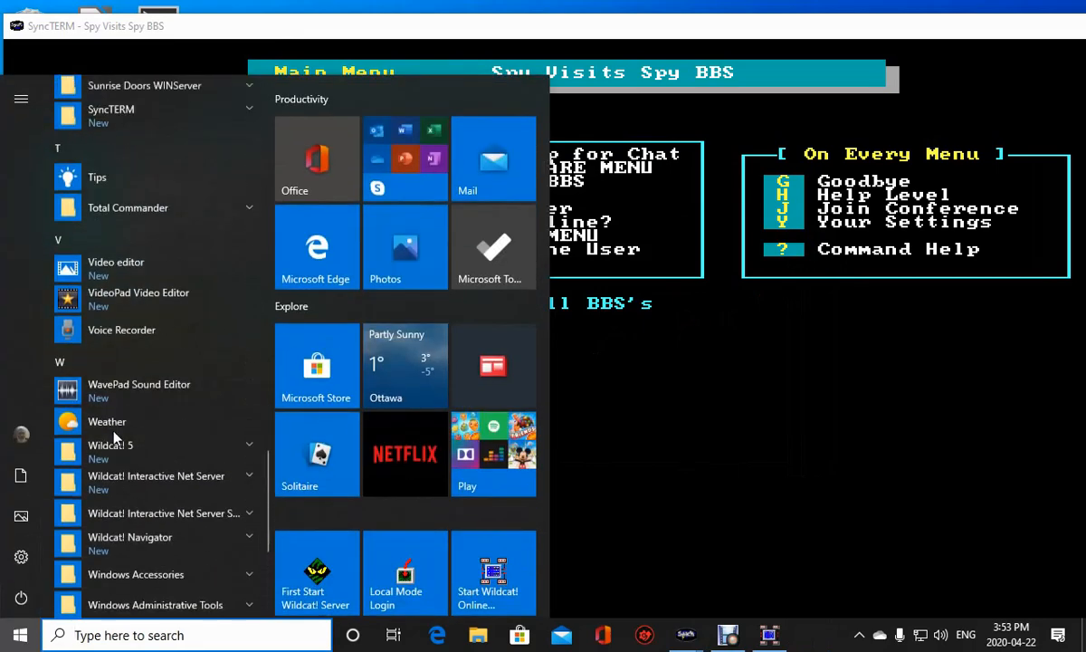
pyautogui.scroll(-2, 115, 438)
pyautogui.scroll(3, 114, 437)
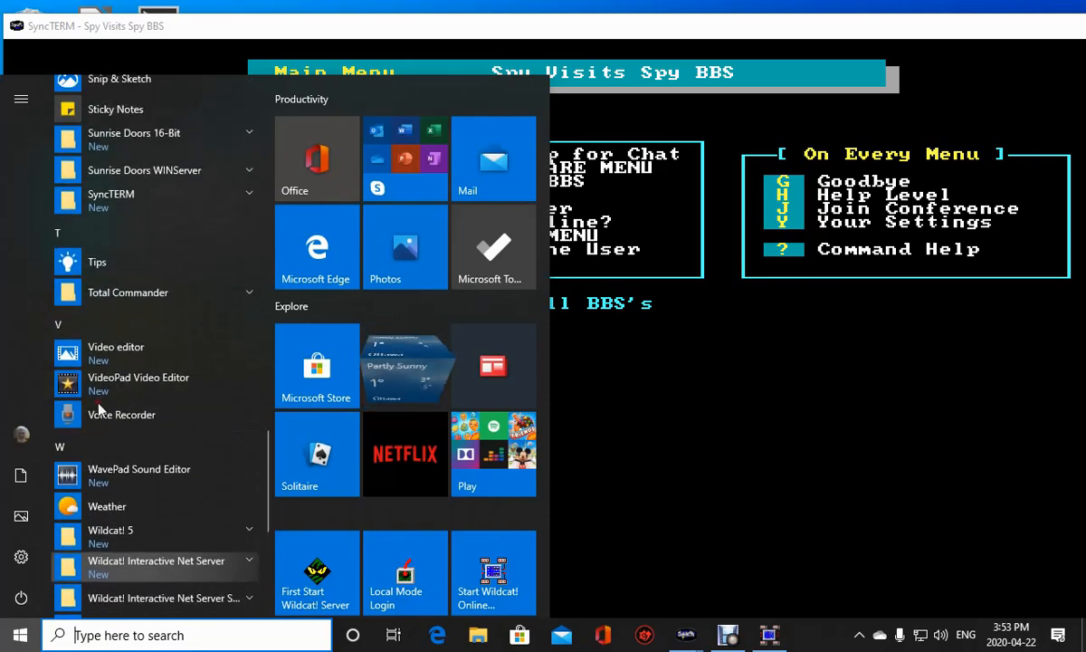
pyautogui.click(100, 294)
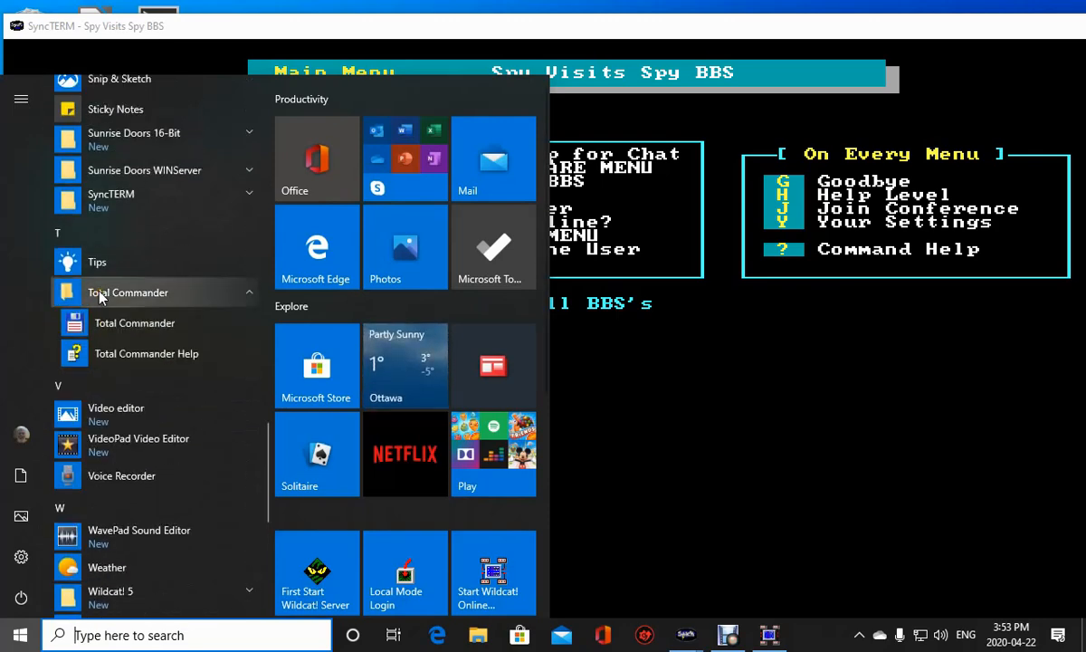
pyautogui.click(117, 324)
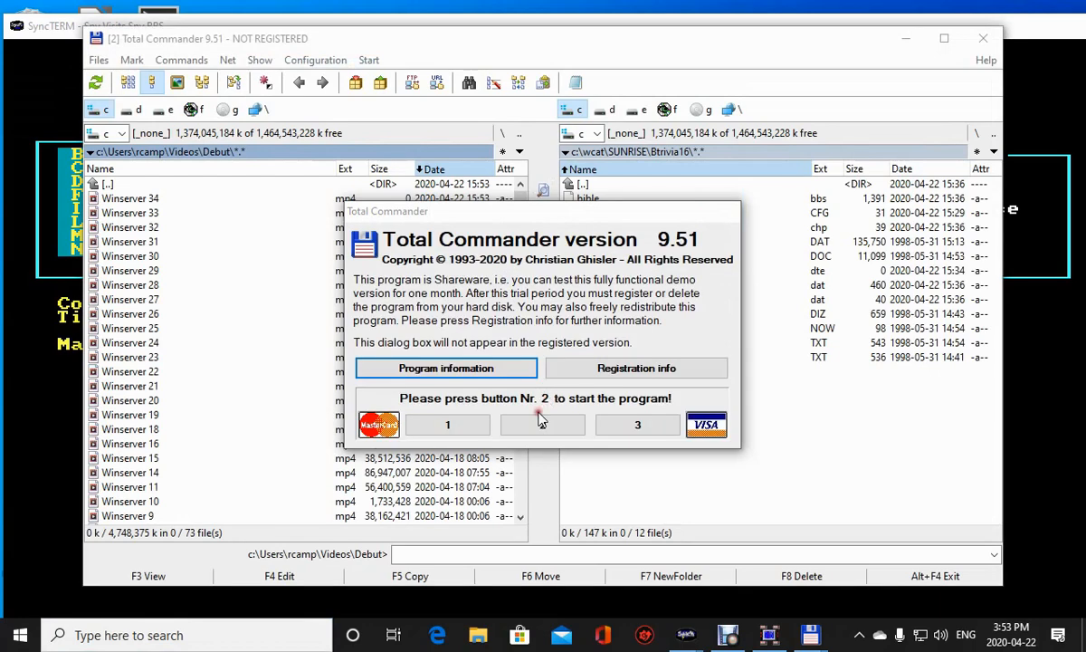
pyautogui.click(541, 418)
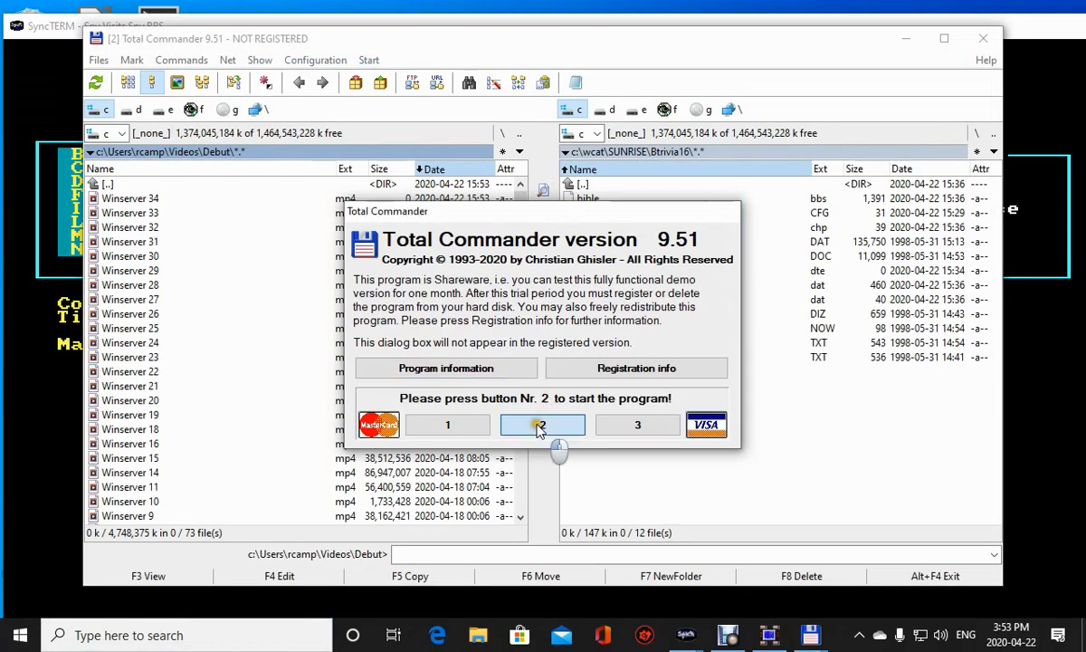
pyautogui.click(635, 427)
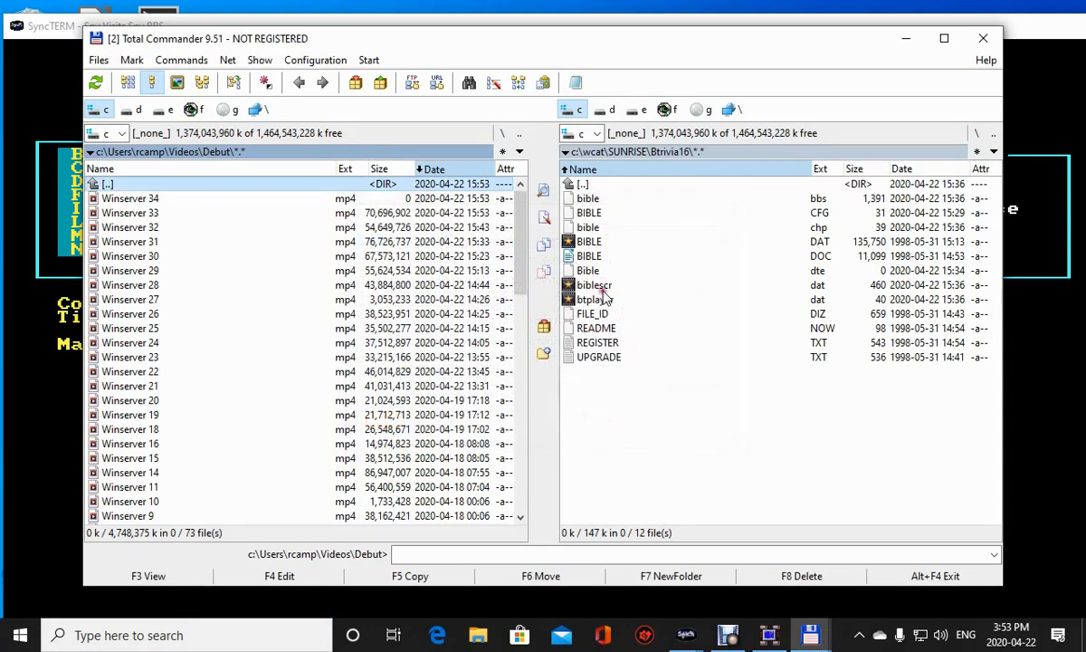
# Examine the files in the Wheel-of-Fortune folder under c:\wcat\SUNRISE and look through the SUNRISE folder list.
pyautogui.click(594, 184)
pyautogui.doubleClick(594, 188)
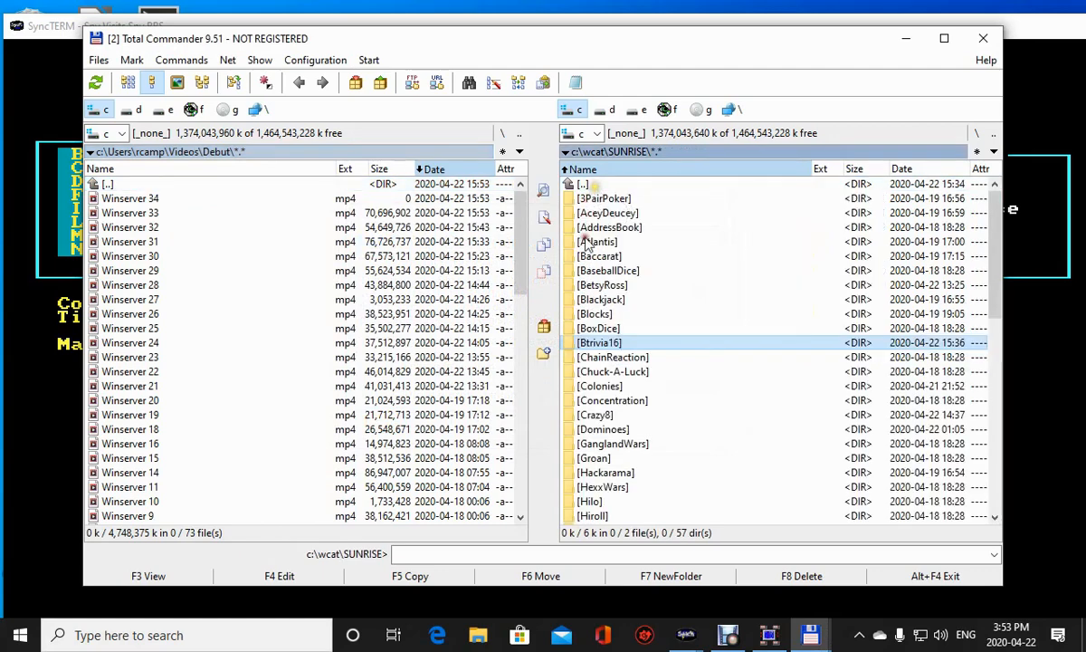
pyautogui.scroll(-10, 654, 375)
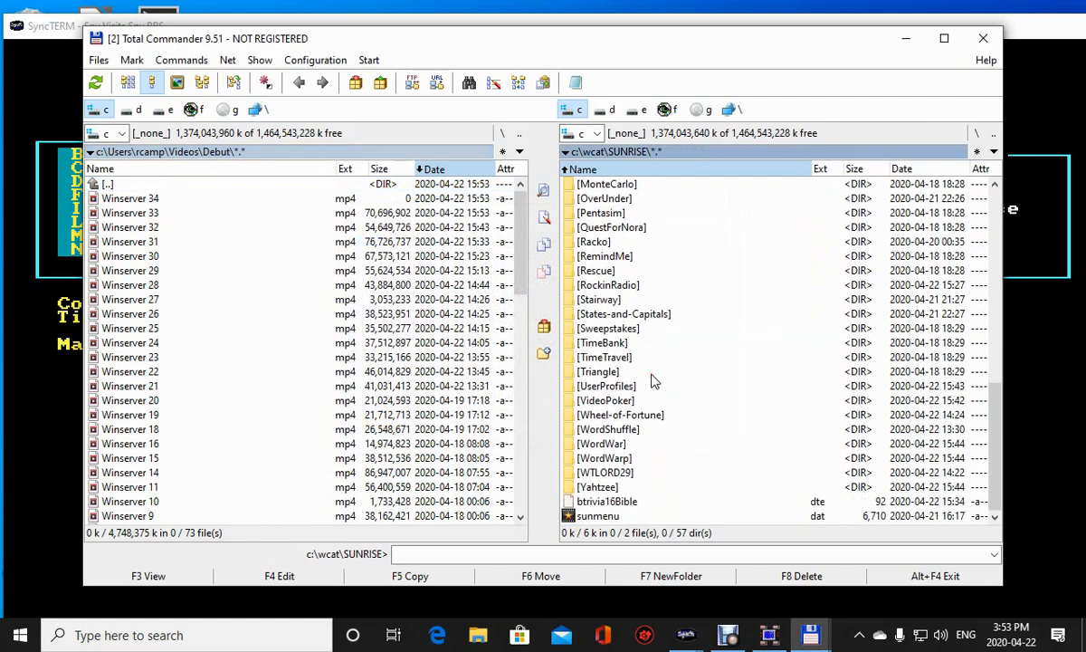
pyautogui.doubleClick(621, 416)
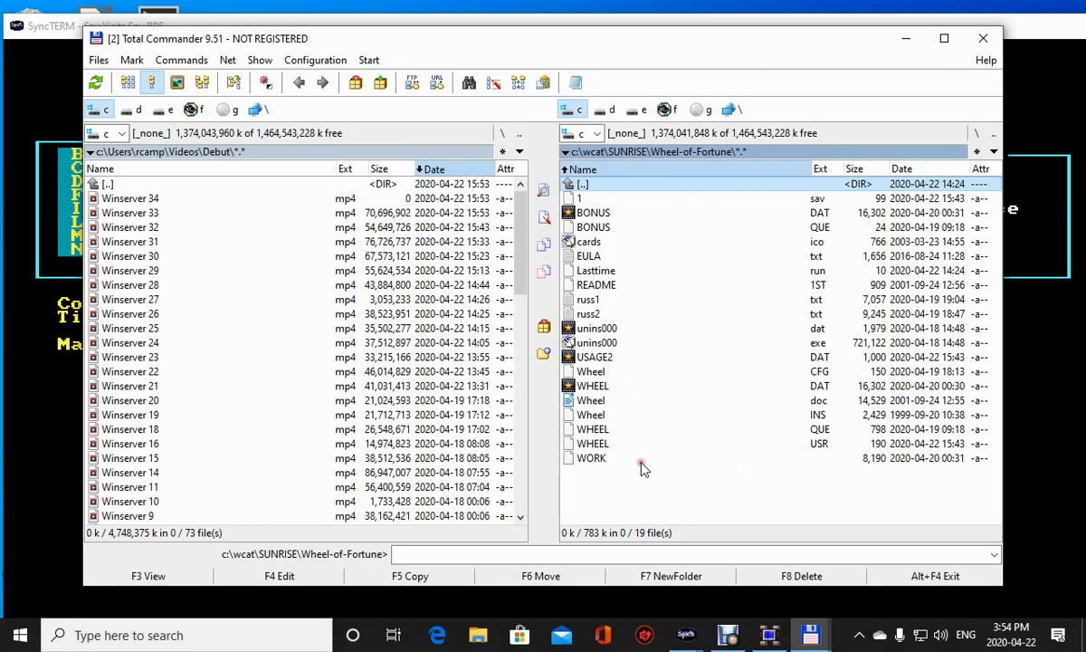
pyautogui.doubleClick(584, 184)
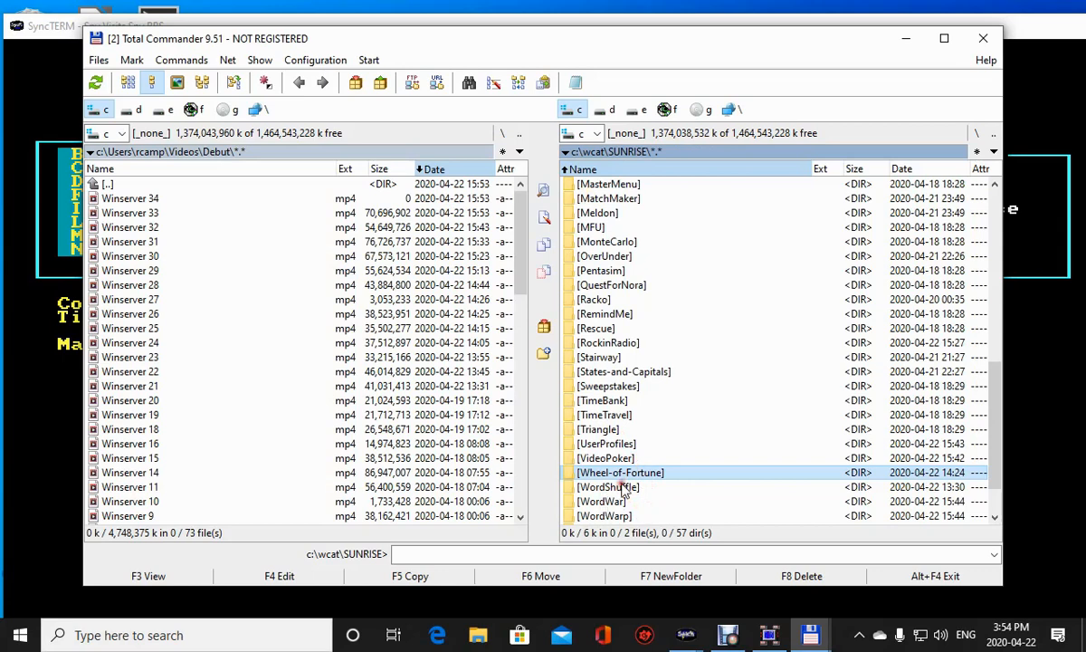
pyautogui.scroll(9, 636, 434)
pyautogui.scroll(3, 636, 435)
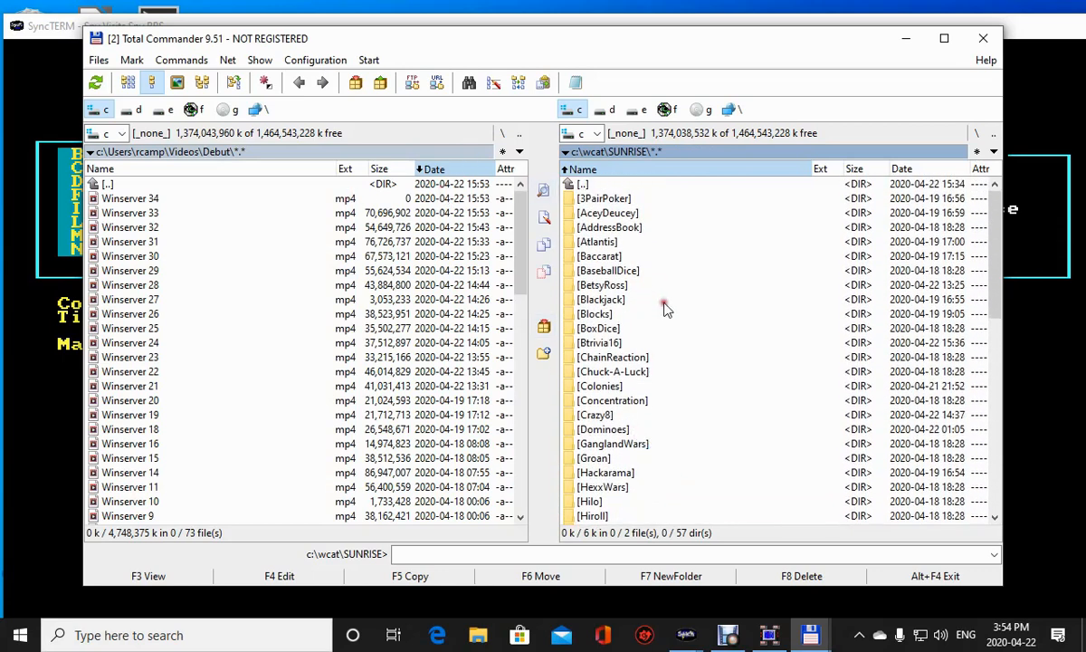
pyautogui.scroll(-12, 664, 310)
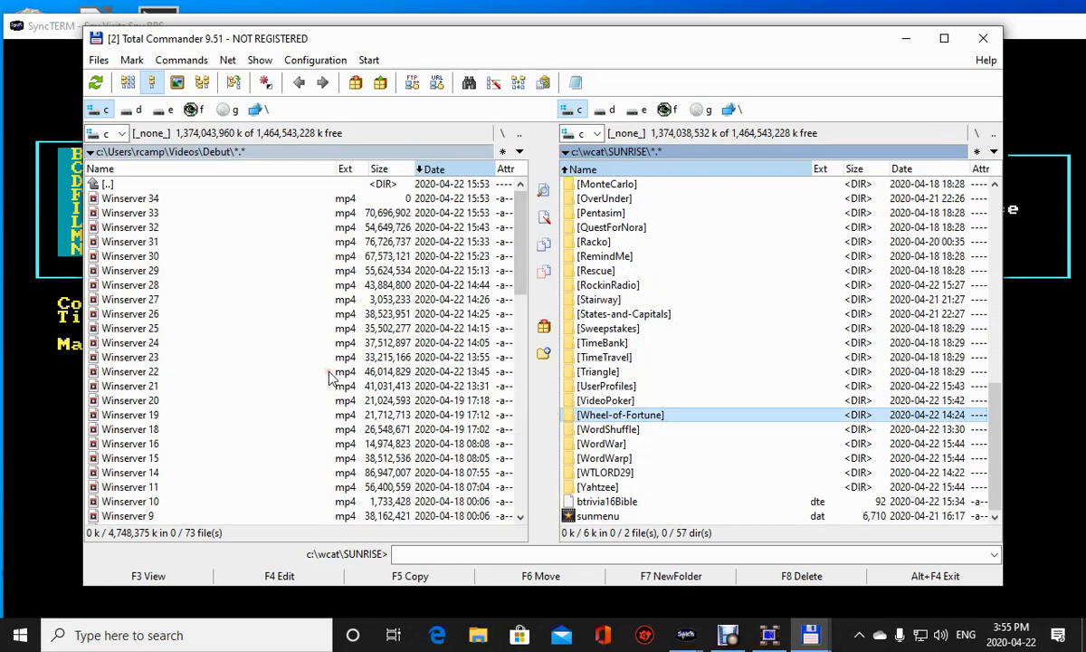
# Close both Total Commander windows and open the Online Games Menu on the BBS.
pyautogui.click(983, 38)
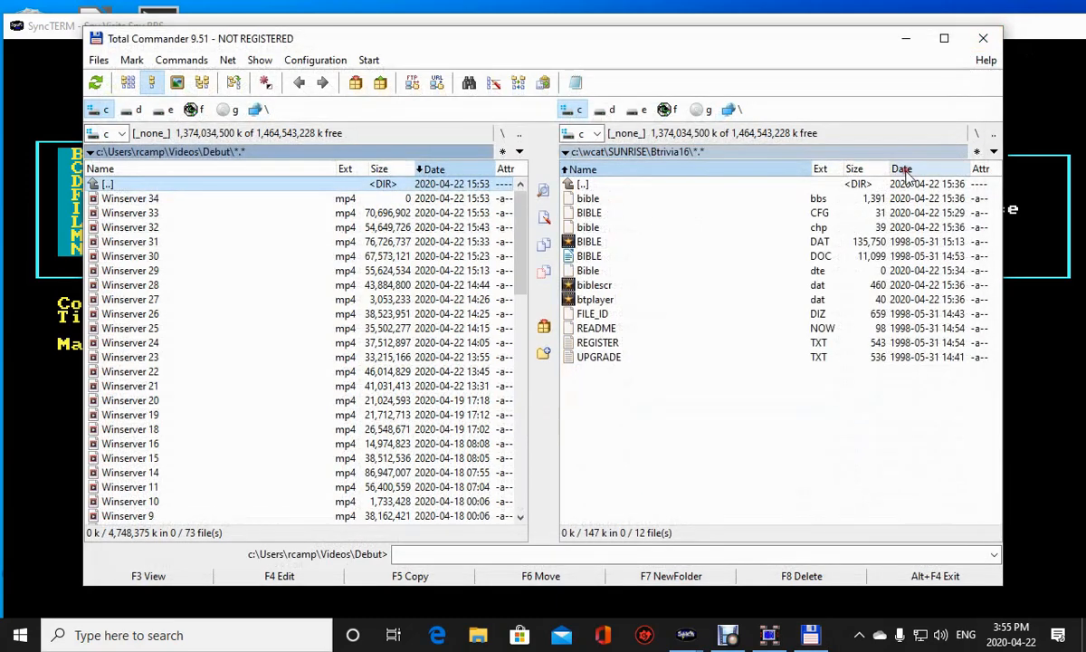
pyautogui.click(984, 38)
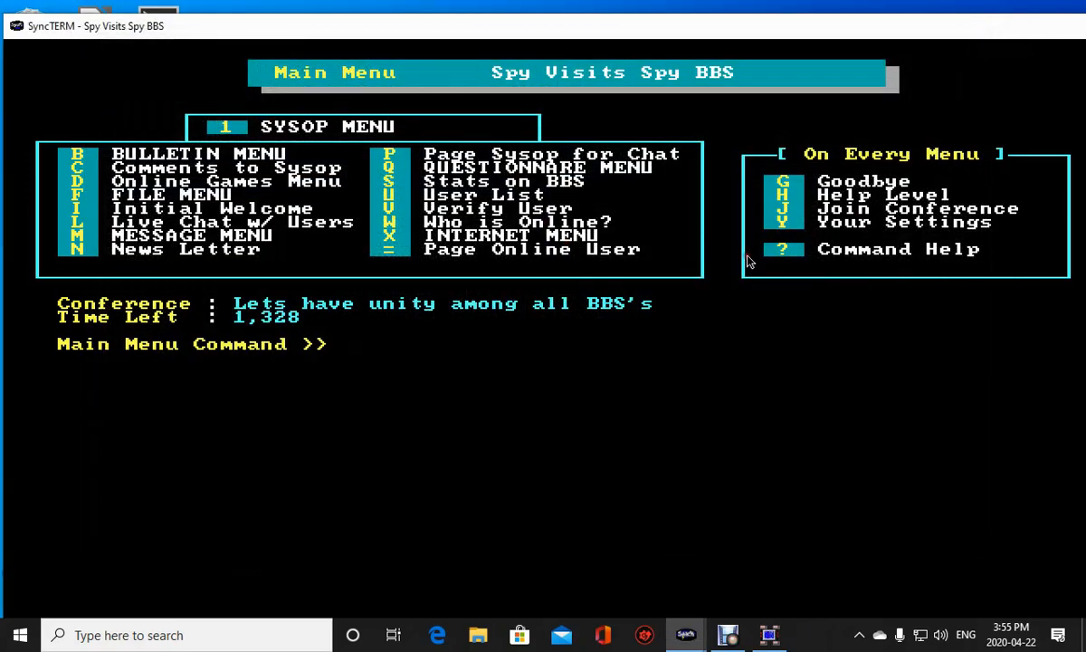
pyautogui.press('d')
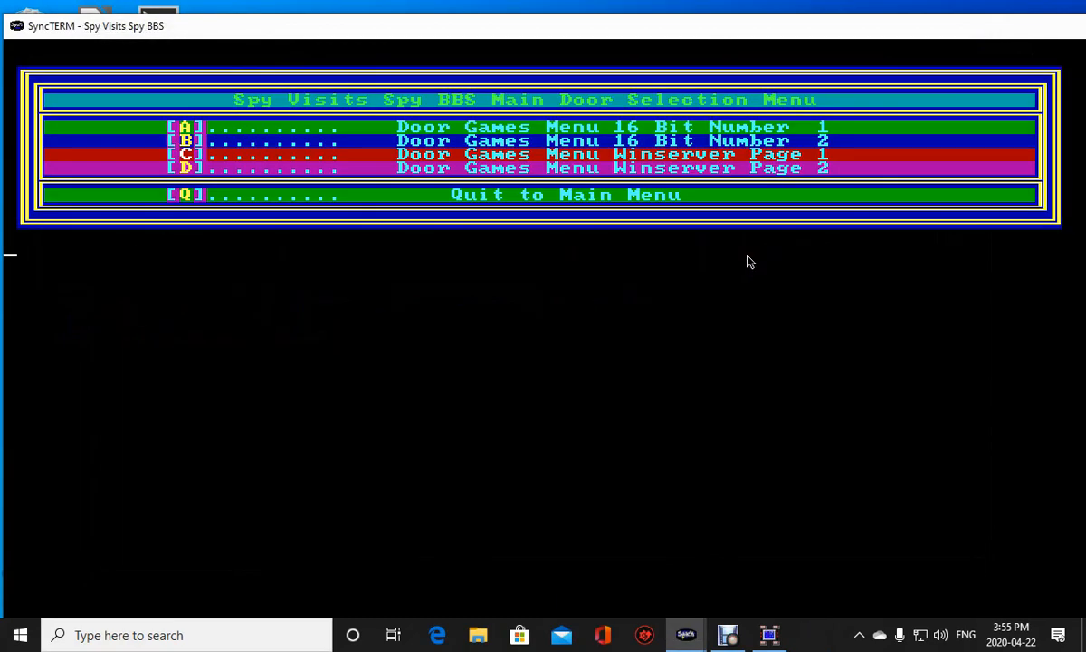
# Test Wheel of Fortune Maint, entry 56, from the Winserver Page 2 door games menu.
pyautogui.press('d')
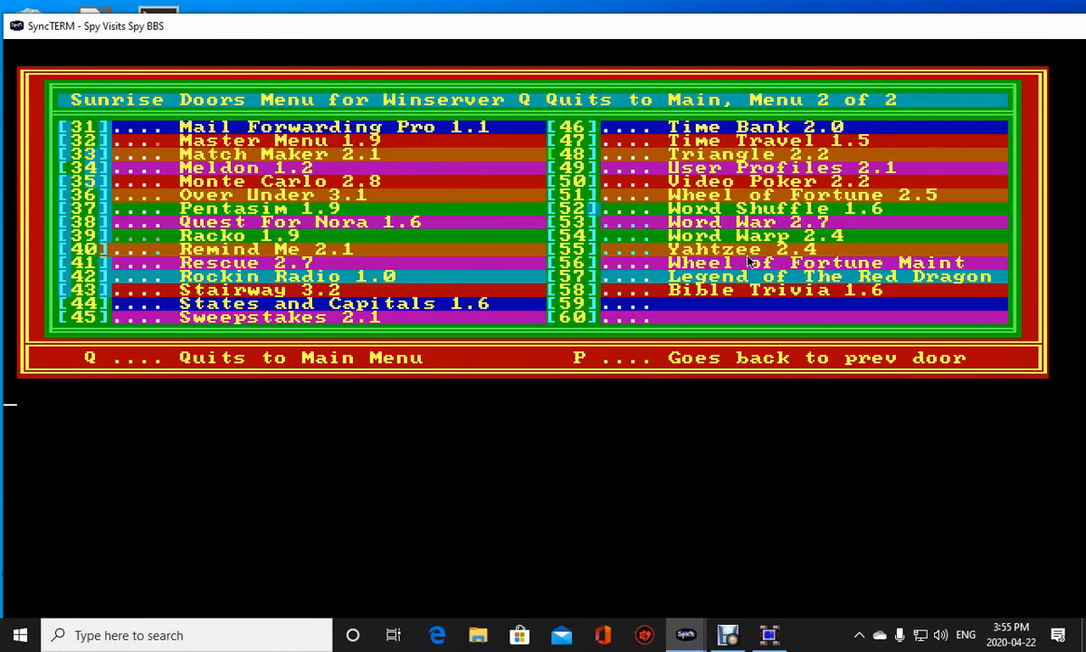
pyautogui.write('565')
pyautogui.press('BackSpace')
pyautogui.press('Return')
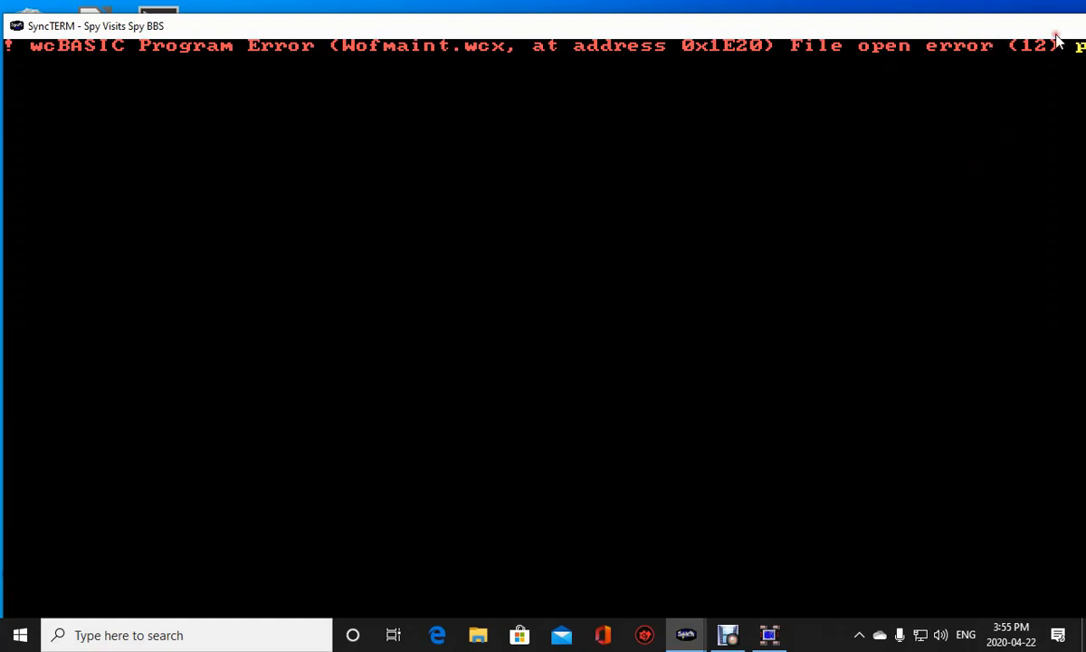
# Shut down the Wildcat! Online Controller to end the stuck BBS session and dismiss the disconnection notice.
pyautogui.click(769, 636)
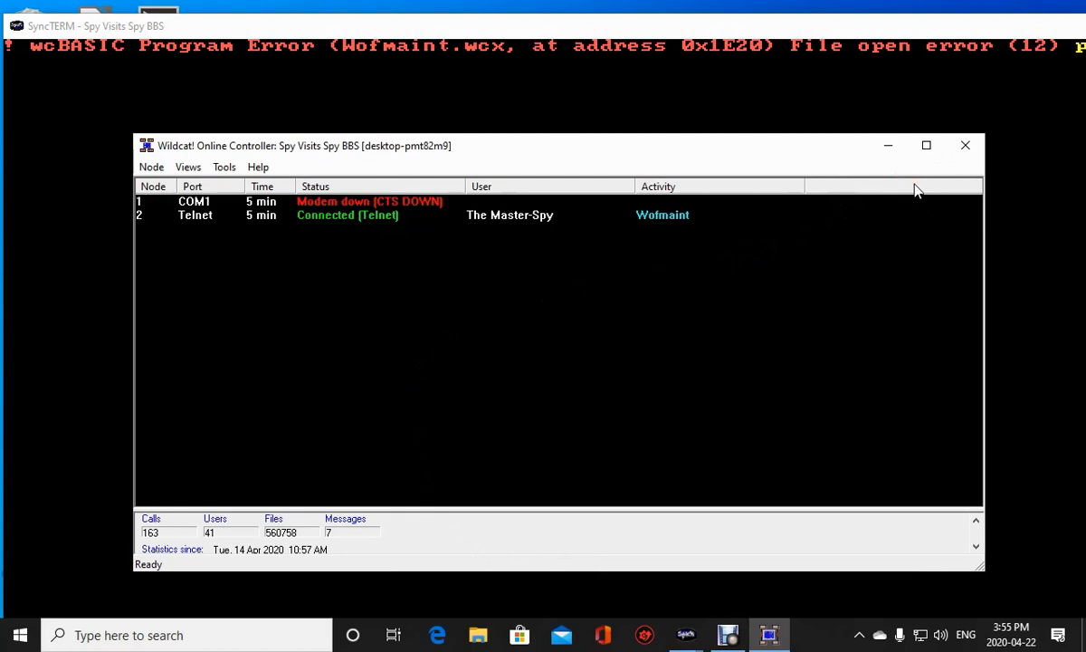
pyautogui.click(968, 150)
pyautogui.click(534, 403)
pyautogui.click(557, 391)
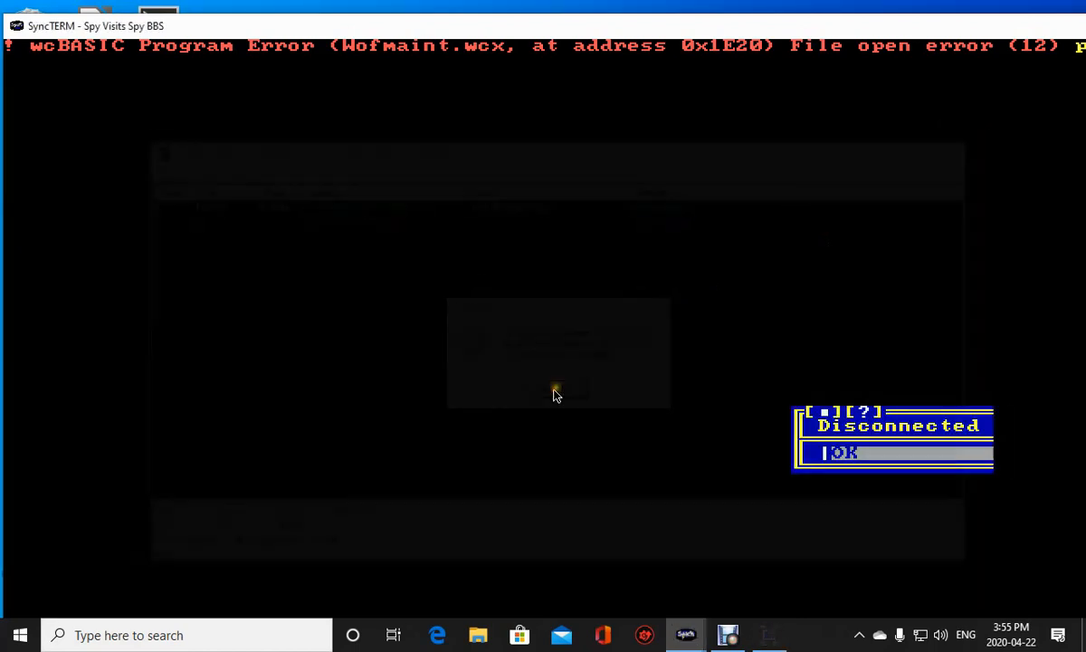
pyautogui.click(860, 463)
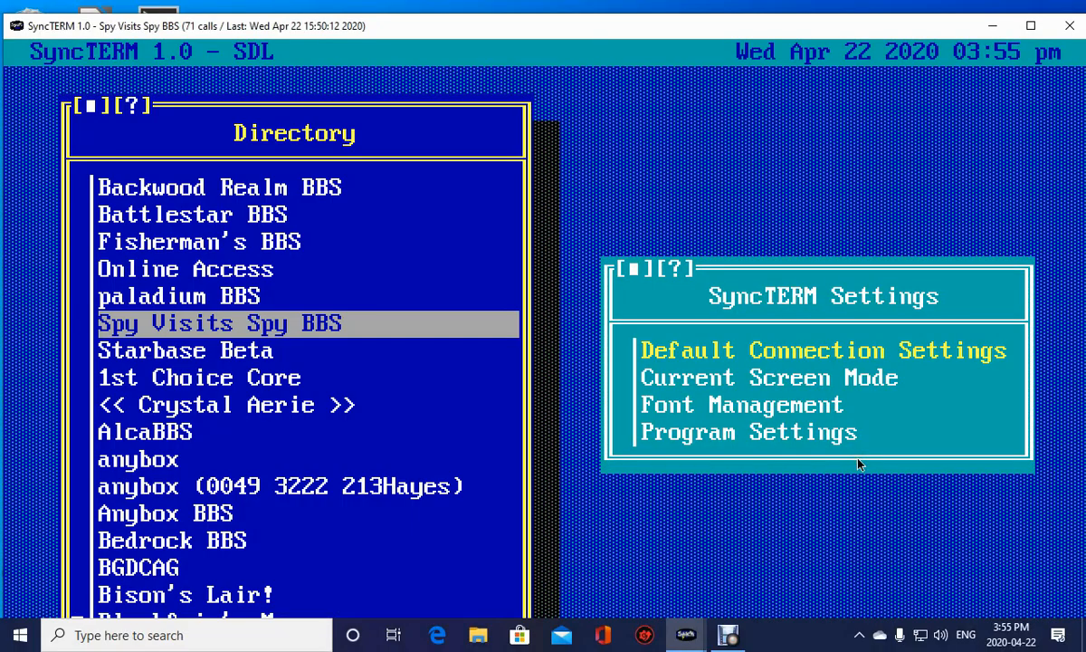
# Try to reconnect to Spy Visits Spy BBS from the SyncTERM directory.
pyautogui.doubleClick(371, 335)
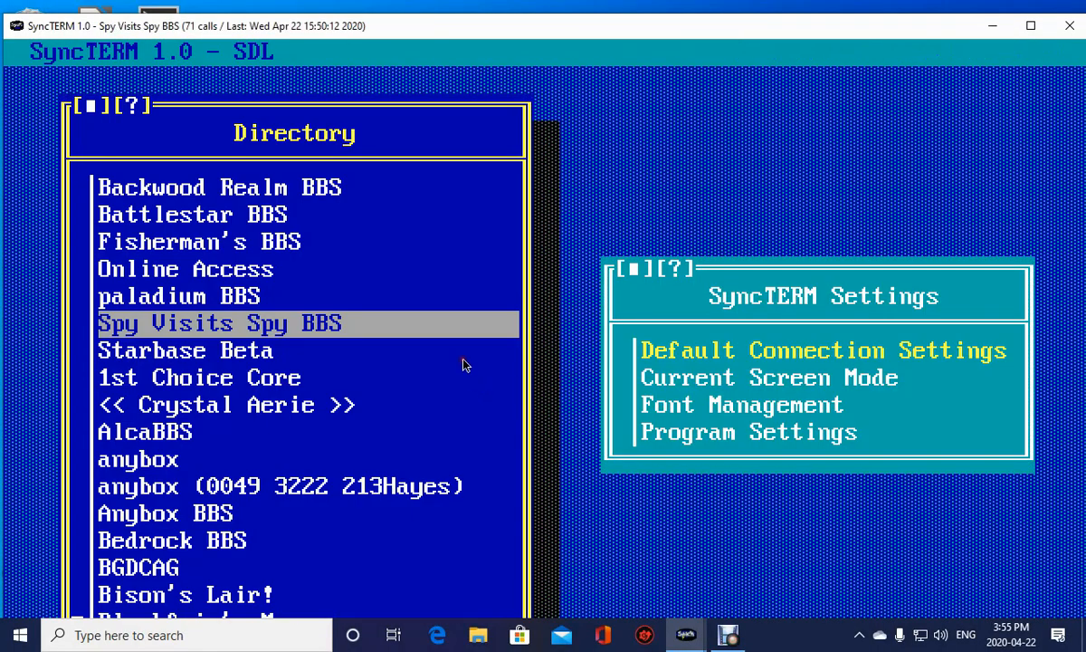
pyautogui.doubleClick(427, 335)
pyautogui.press('Tab')
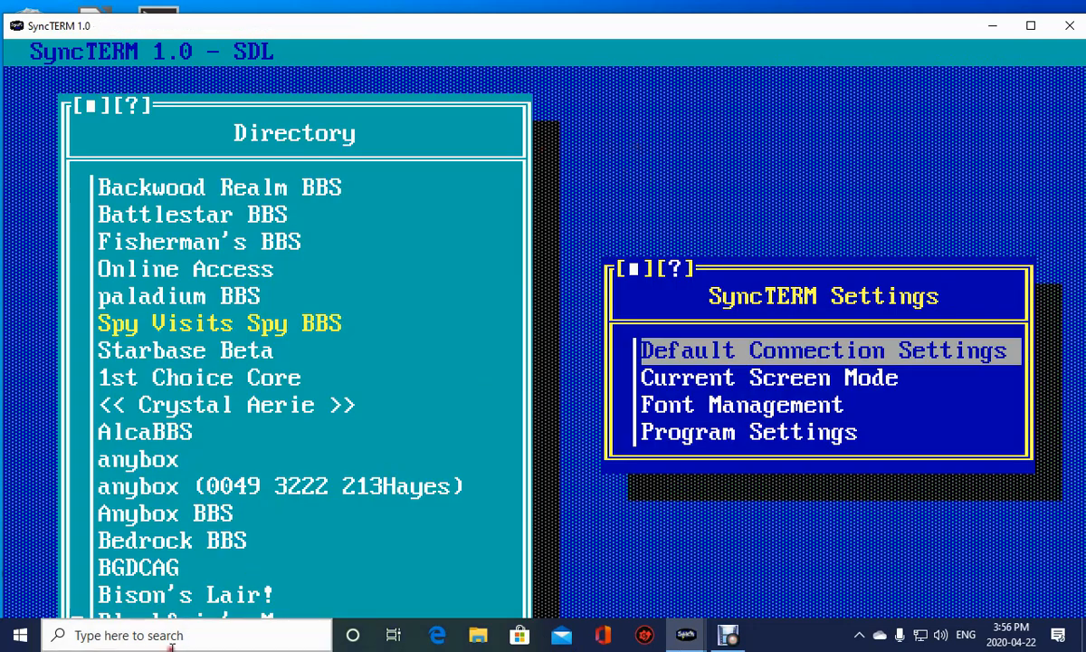
# Start the Wildcat! Online Controller again and minimize its window.
pyautogui.click(17, 635)
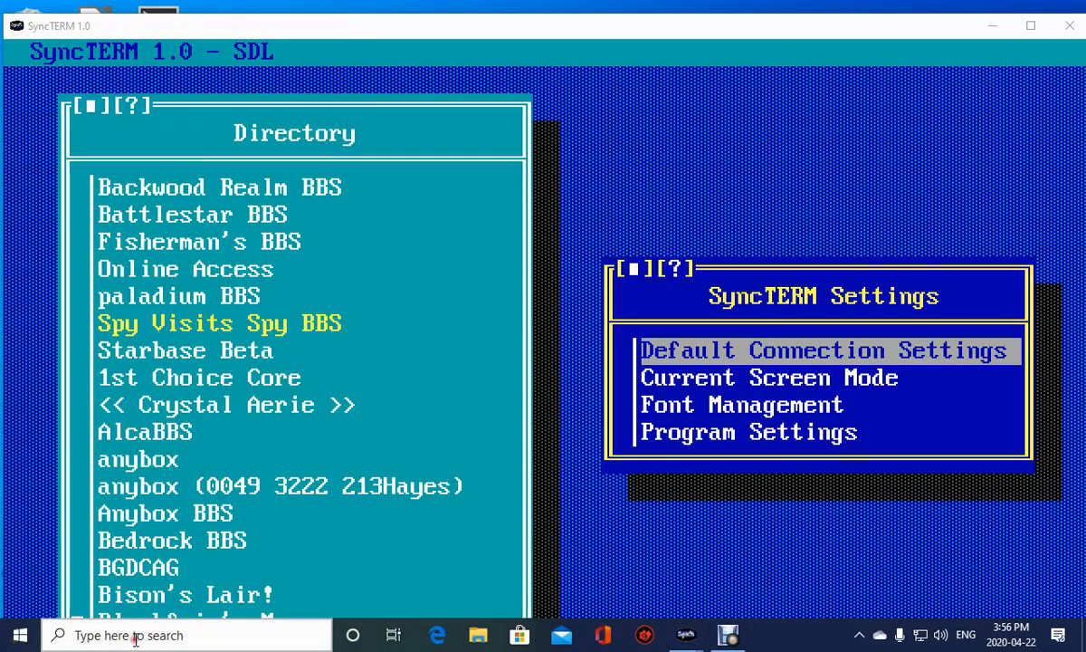
pyautogui.click(20, 635)
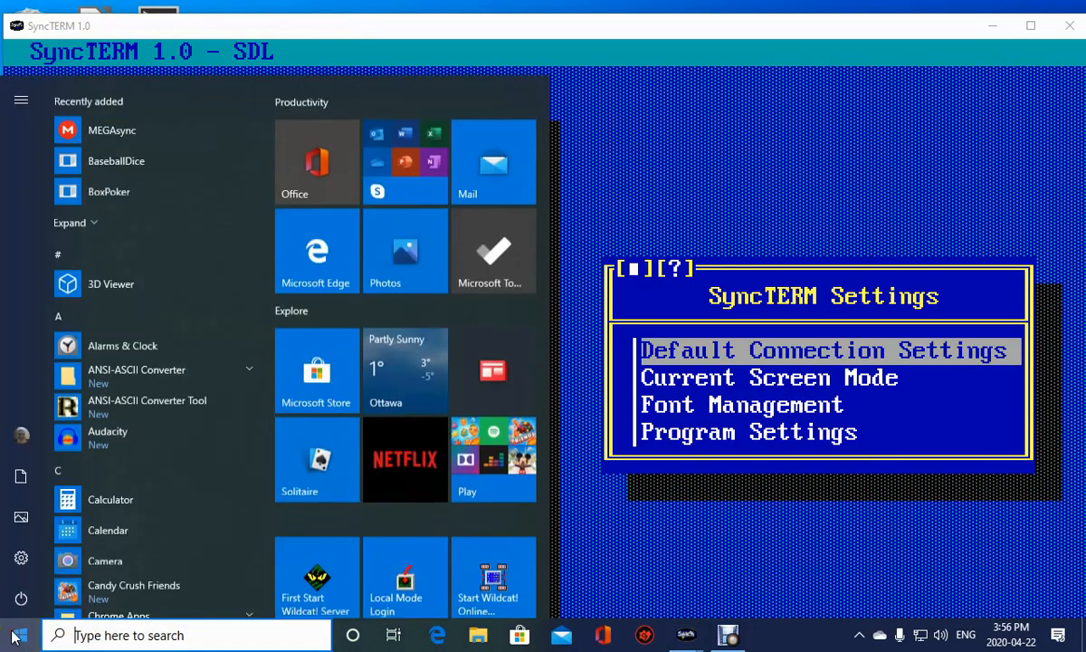
pyautogui.click(489, 576)
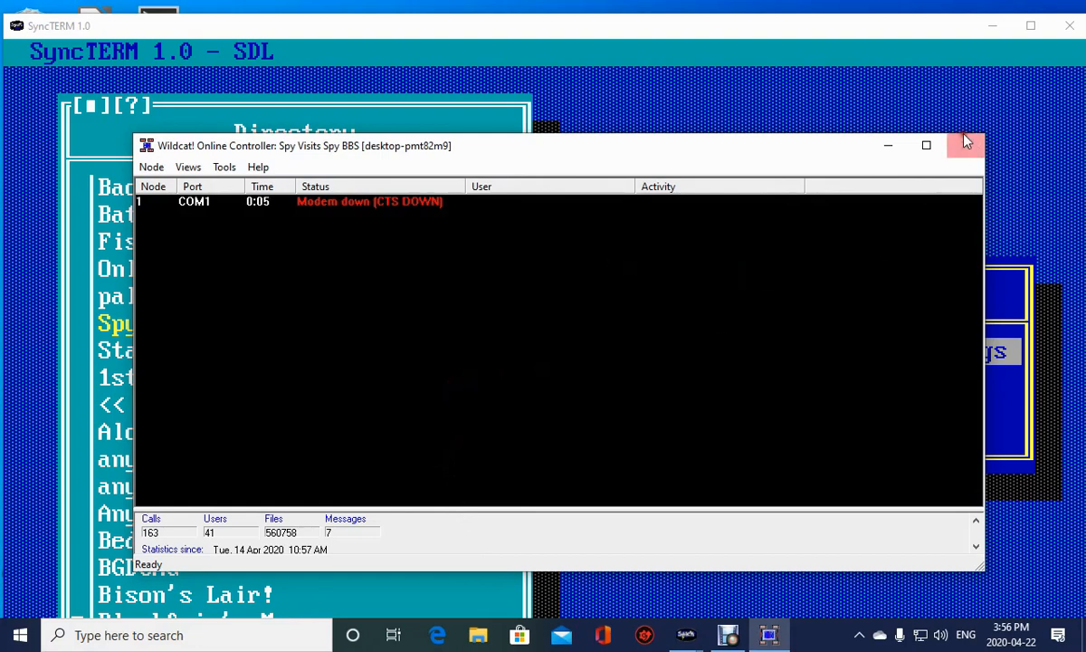
pyautogui.click(889, 147)
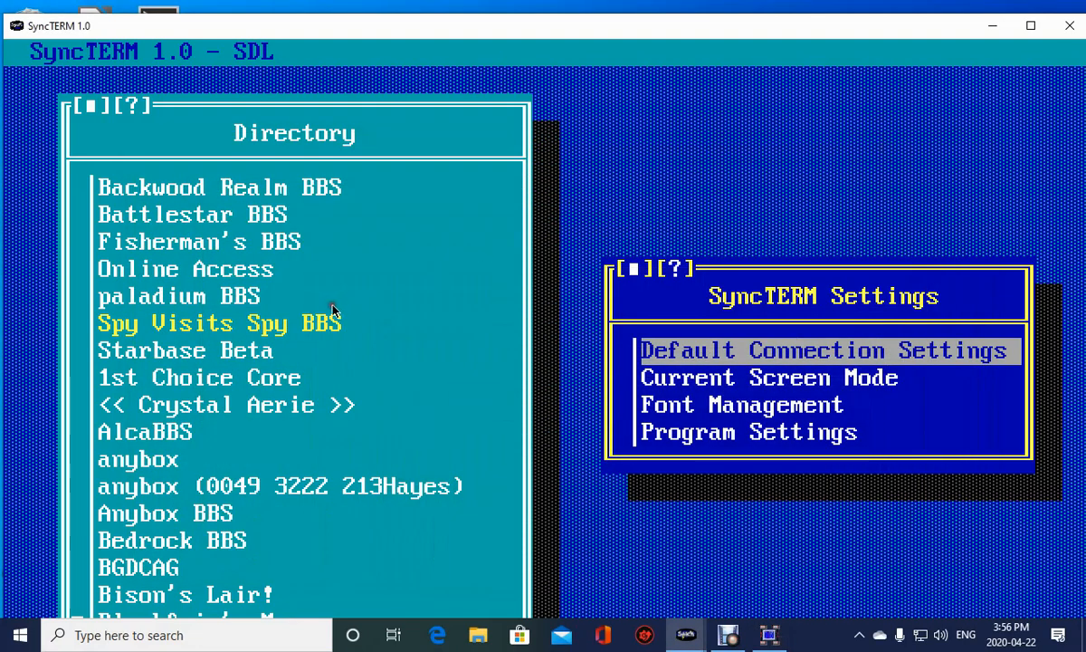
# Connect to Spy Visits Spy BBS, log in with the user name and account password, and continue to the main menu.
pyautogui.doubleClick(253, 328)
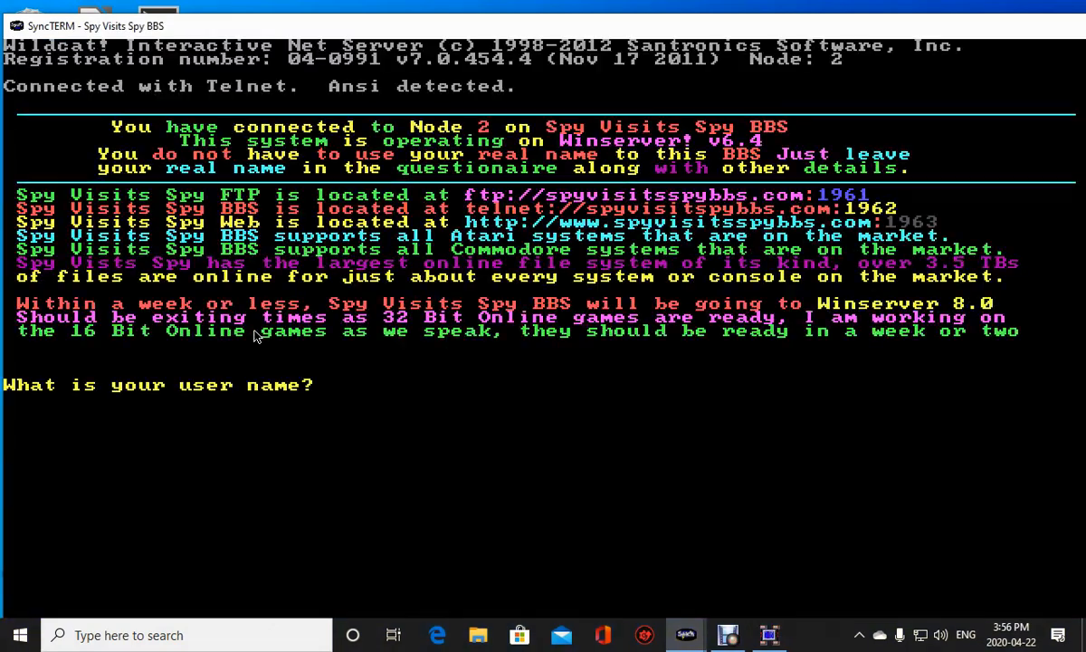
pyautogui.write('the master-spy')
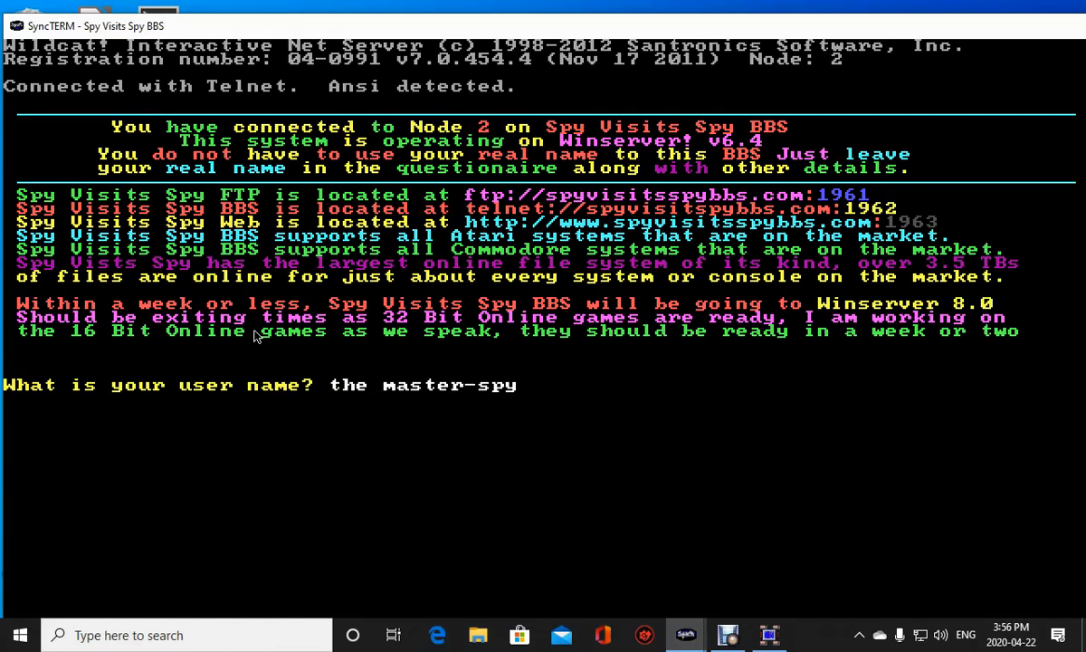
pyautogui.press('Return')
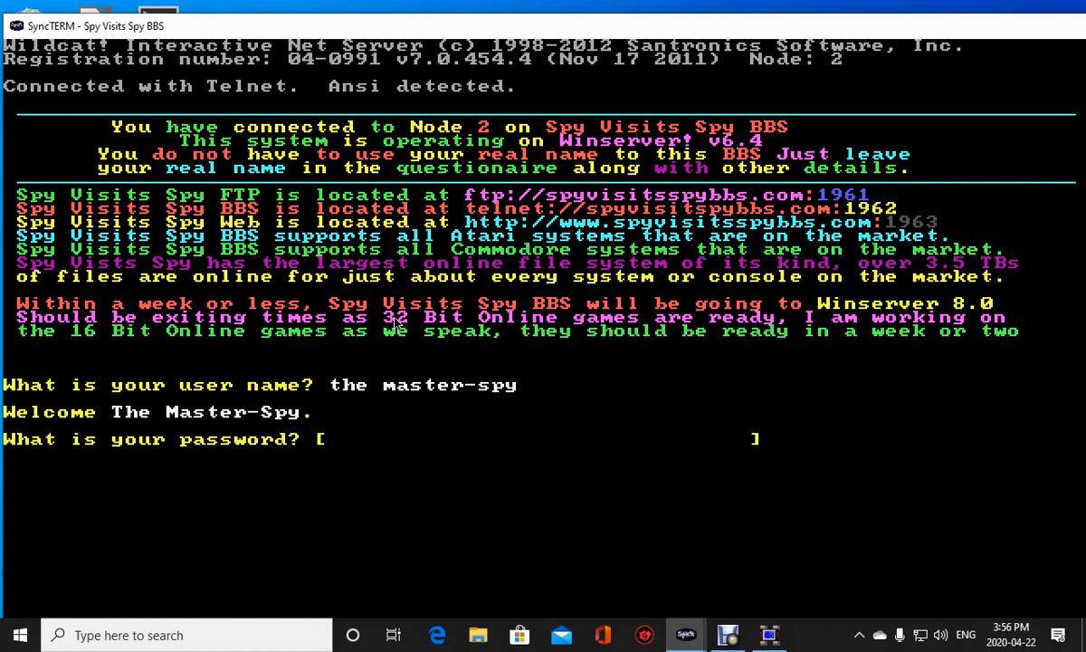
pyautogui.write('******')
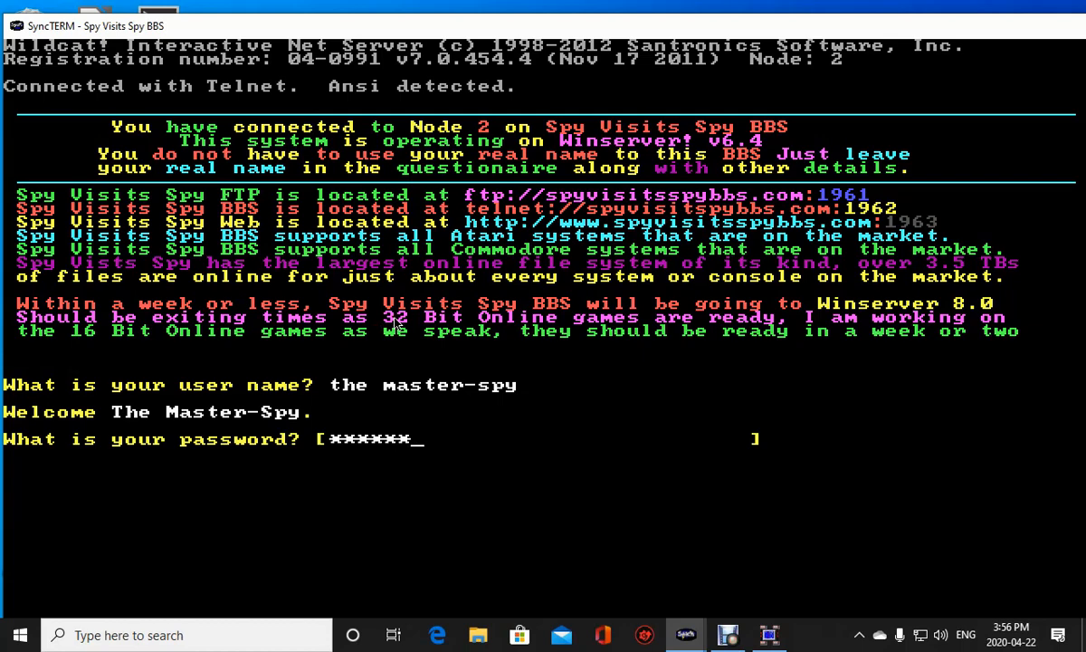
pyautogui.write('*******')
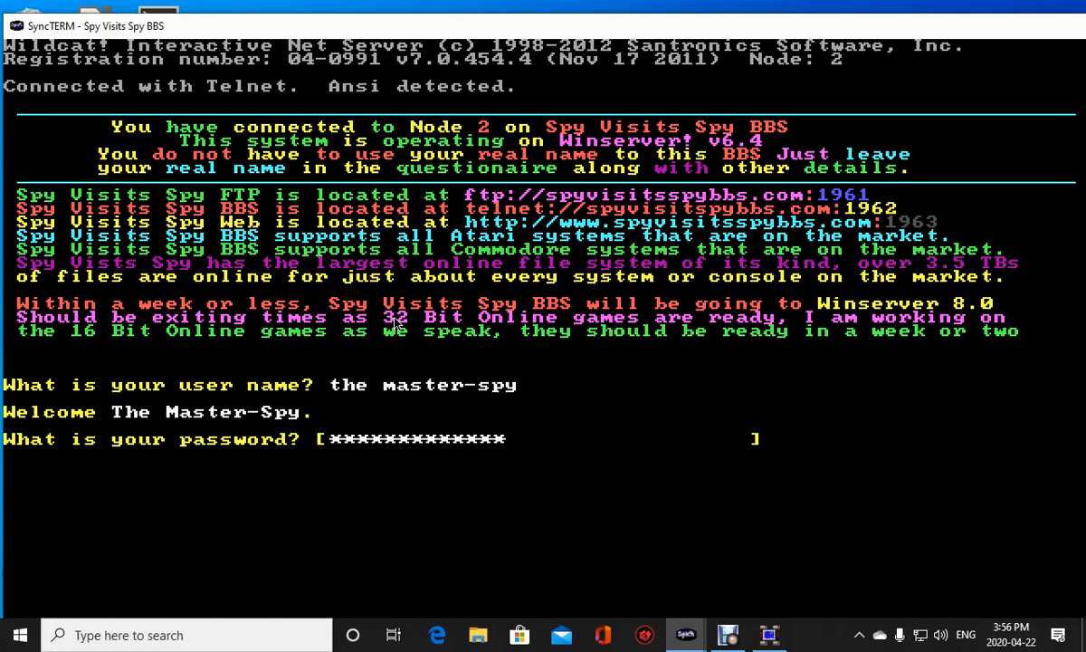
pyautogui.write('****')
pyautogui.press('Return')
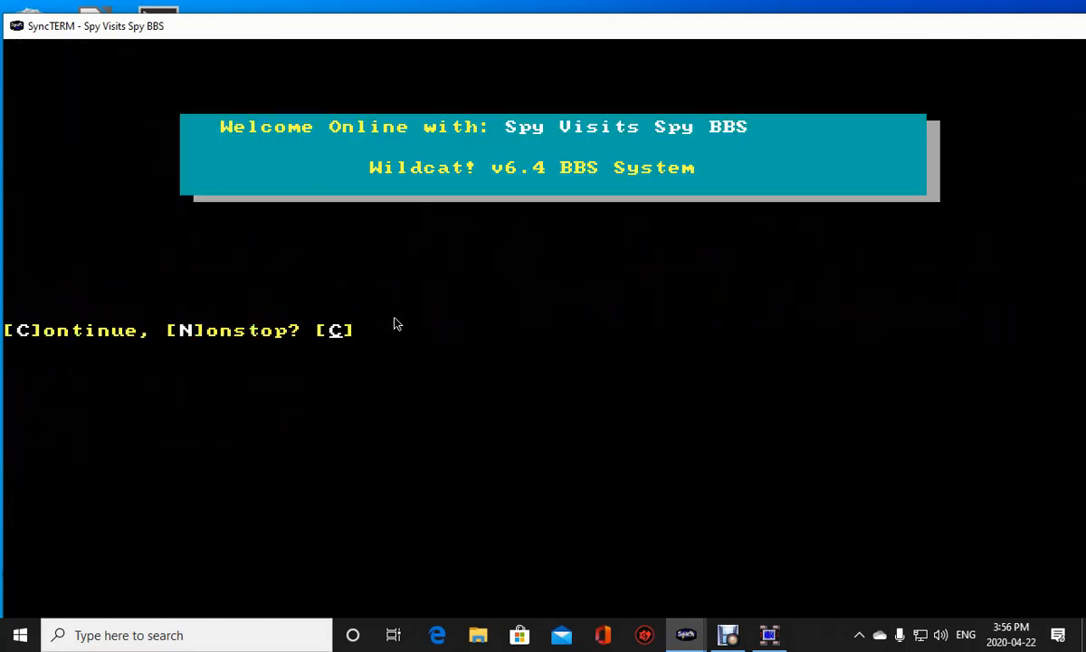
pyautogui.press('Return')
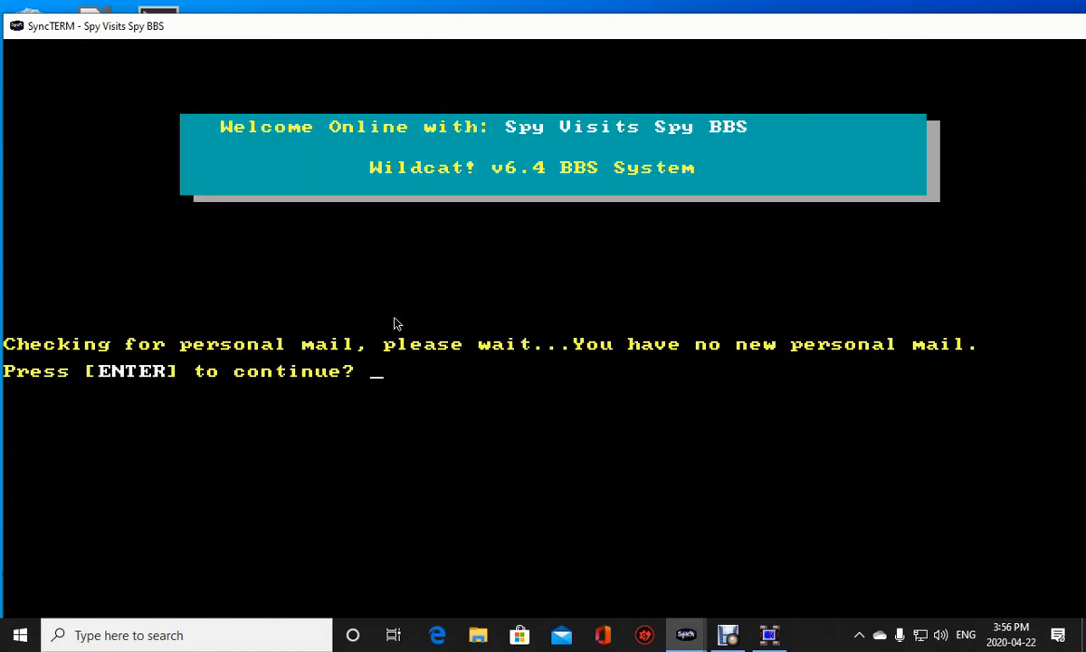
pyautogui.press('Return')
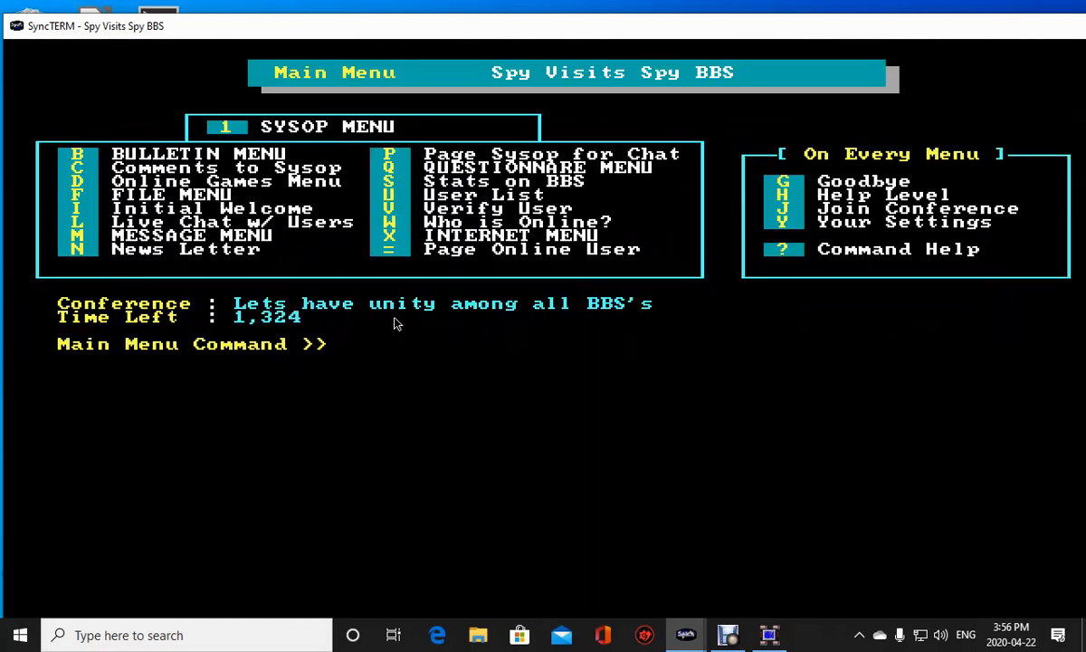
# Join conference 0, Private E-Mail, and return to the main menu.
pyautogui.press('j')
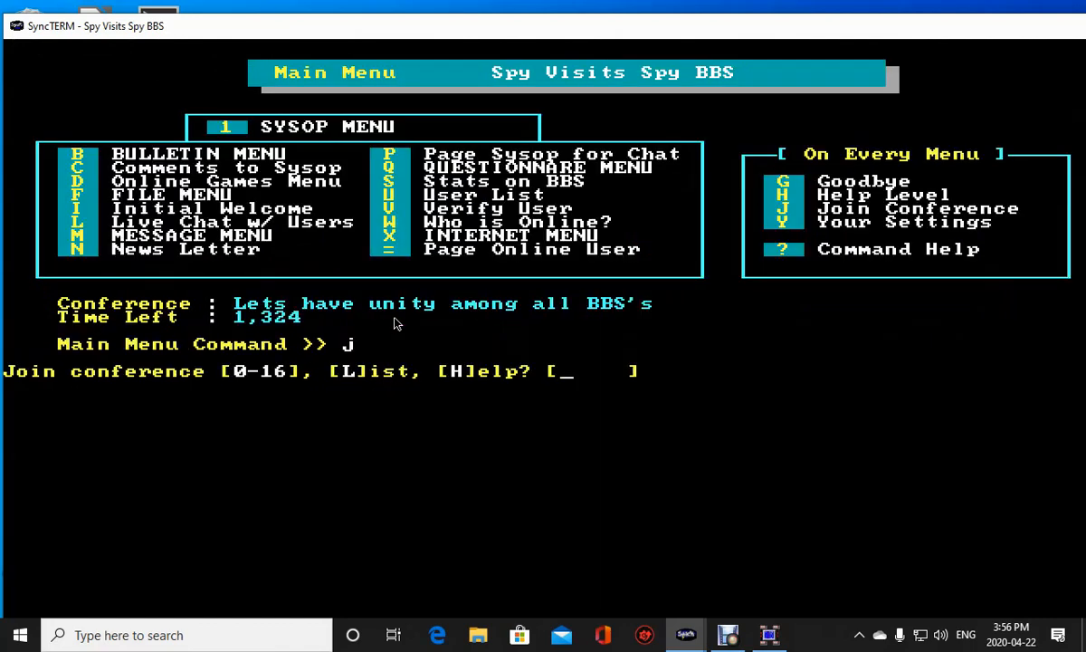
pyautogui.write('0')
pyautogui.press('Return')
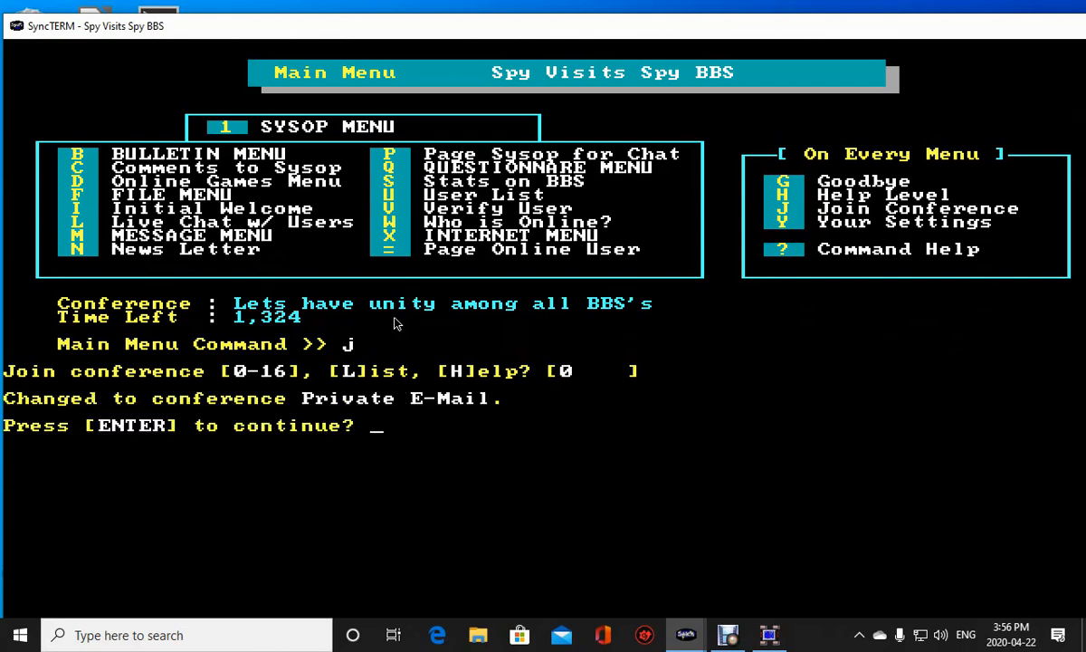
pyautogui.press('Return')
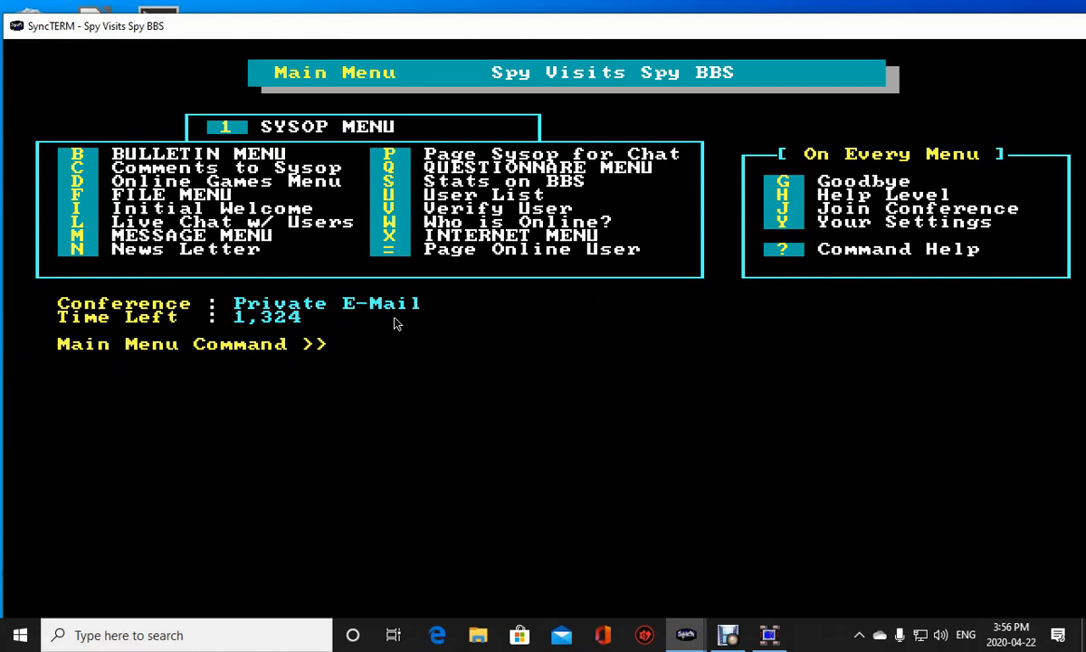
# List the file areas of group 16, Atari 8 Bit Compilations, maximize the terminal window, and return to the File Menu.
pyautogui.press('f')
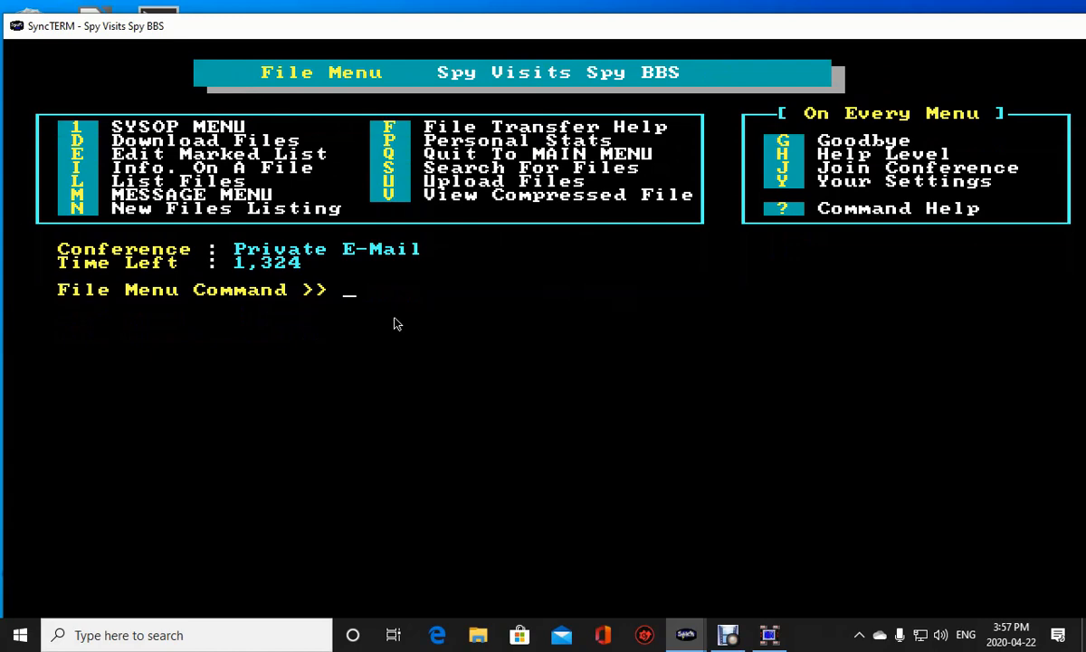
pyautogui.press('l')
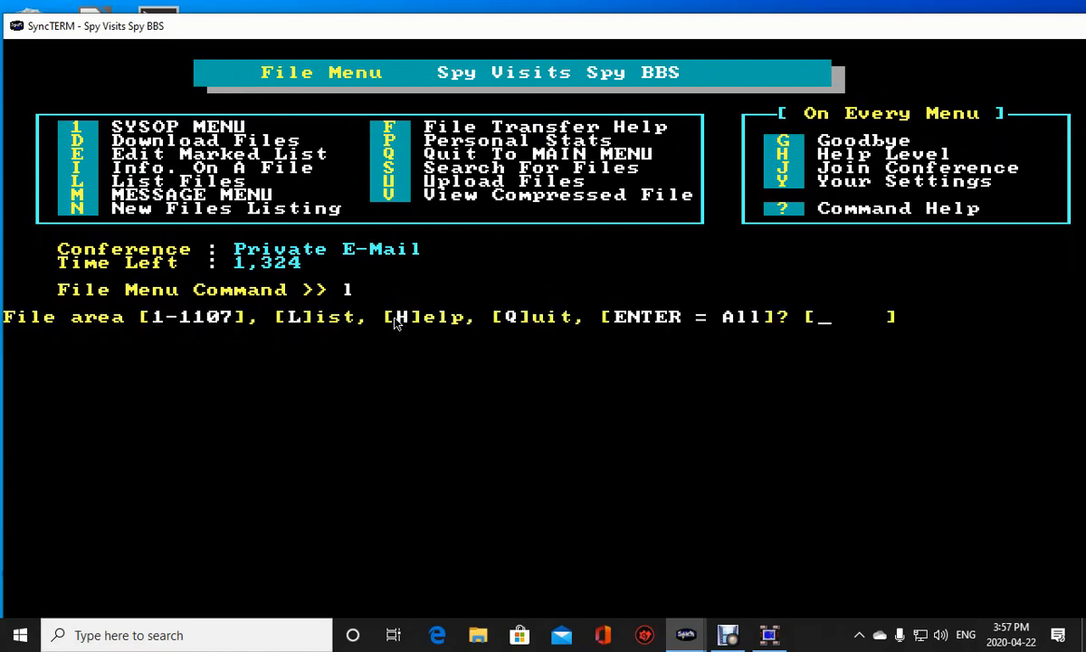
pyautogui.write('l')
pyautogui.press('Return')
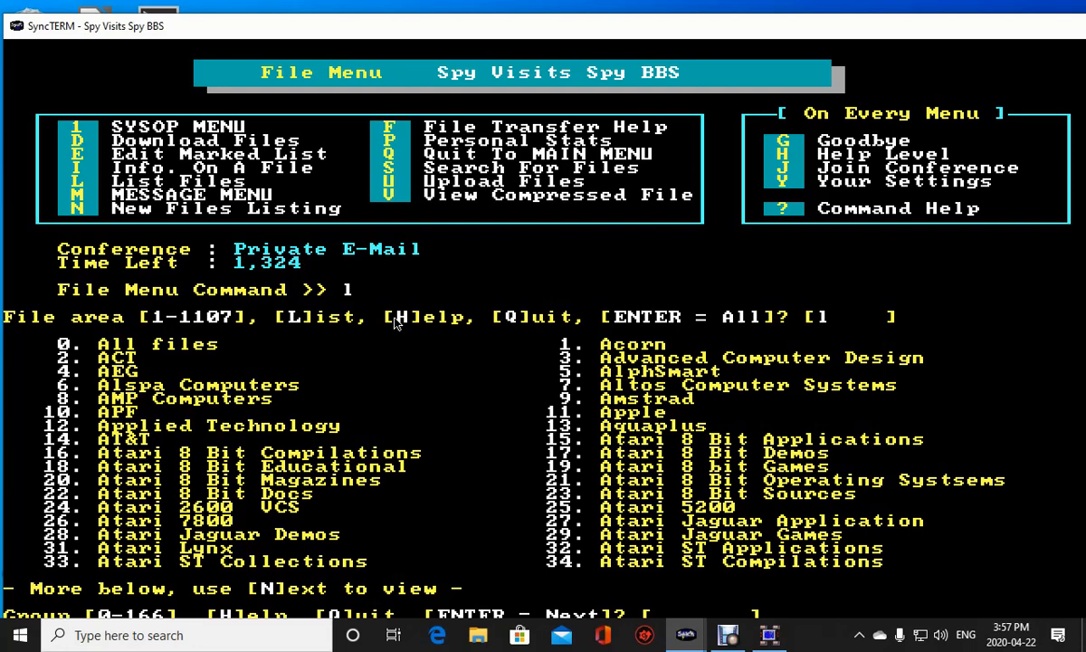
pyautogui.write('16')
pyautogui.moveTo(432, 37); pyautogui.dragTo(419, 2)
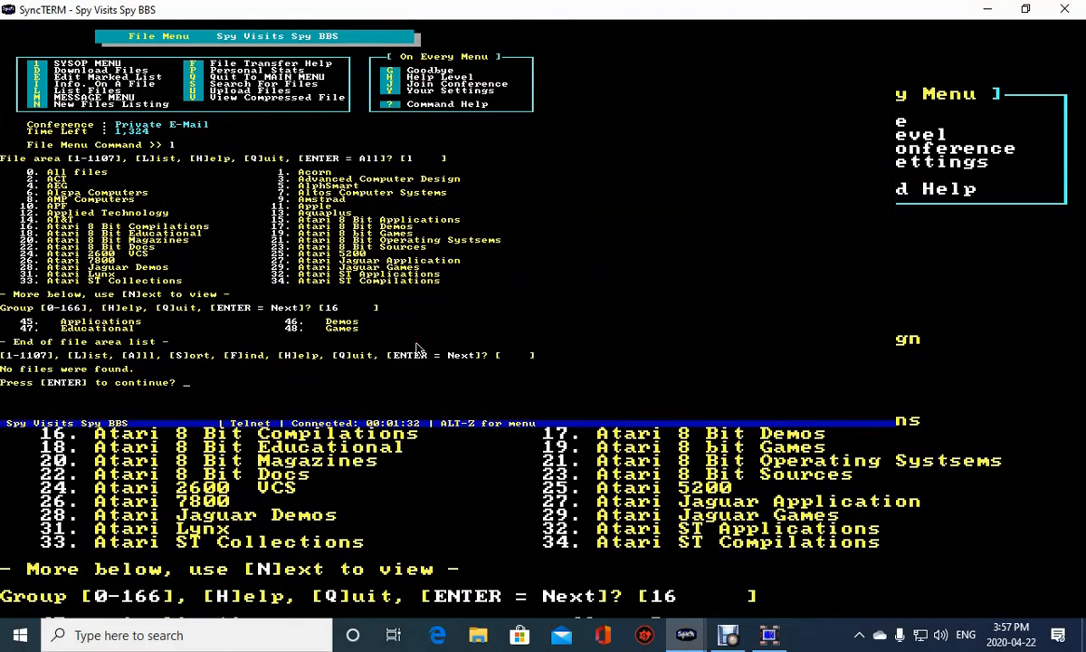
pyautogui.press('Return')
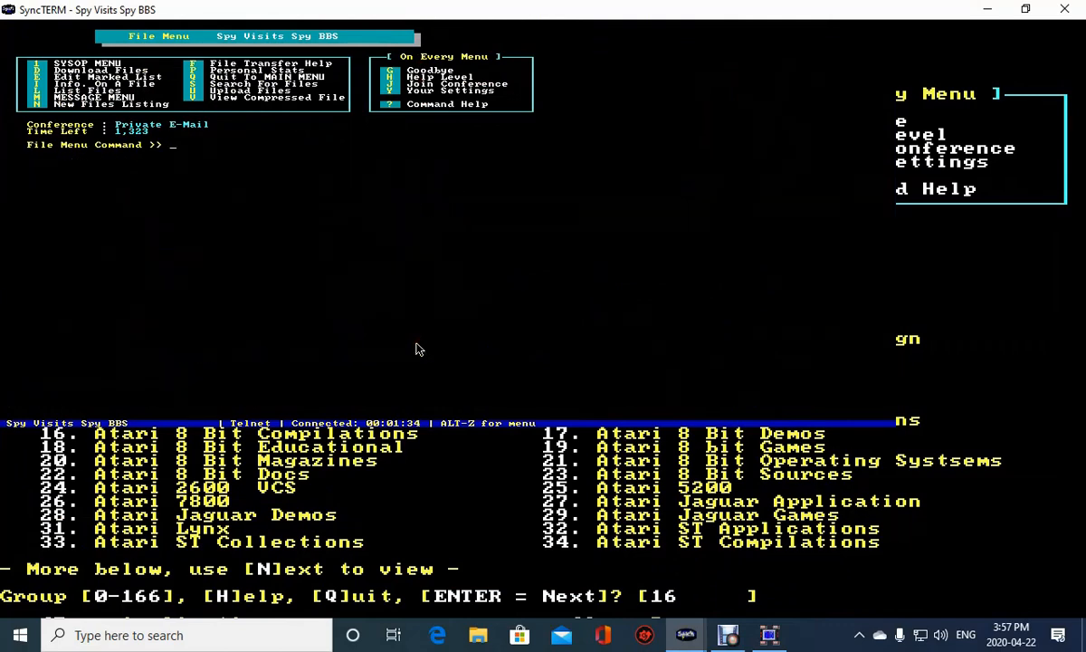
# View the File Transfer Help and return to the File Menu.
pyautogui.press('f')
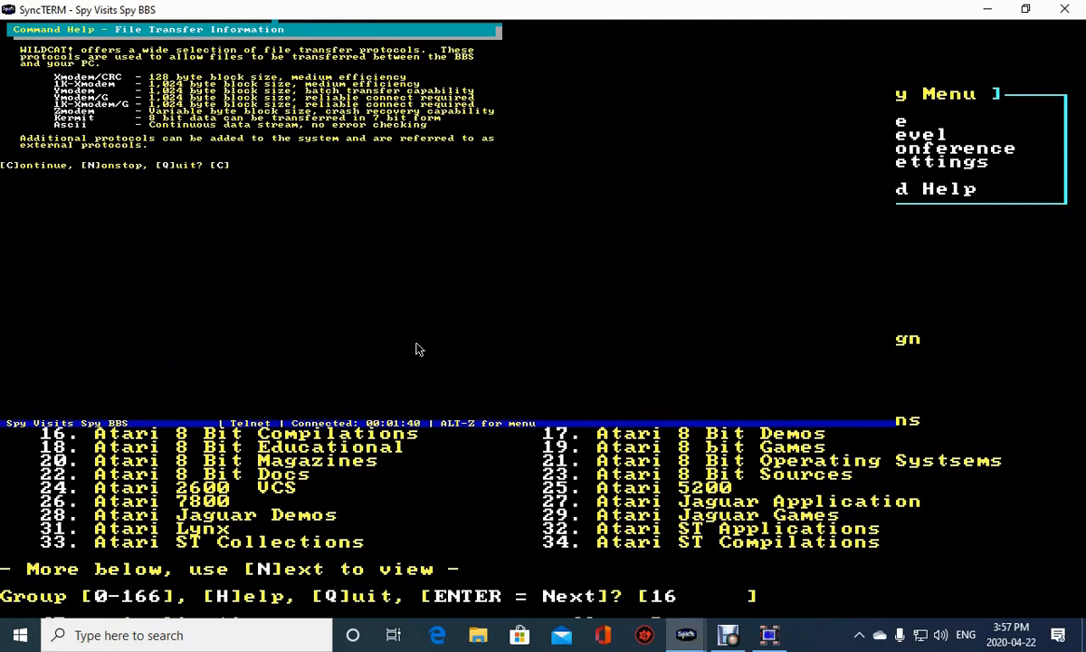
pyautogui.press('q')
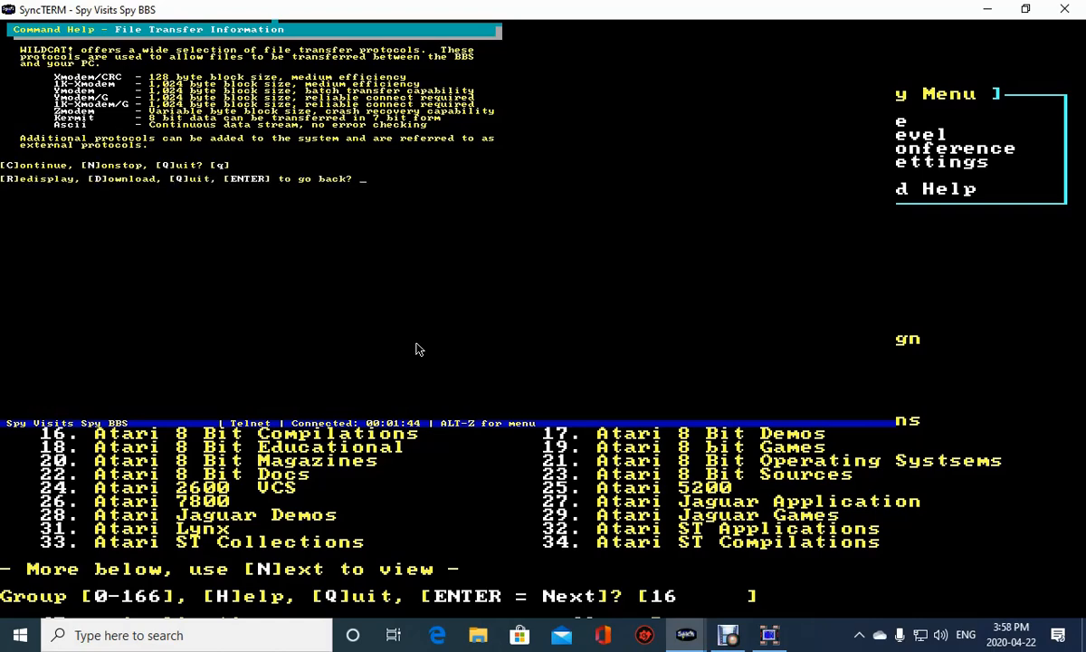
pyautogui.press('Return')
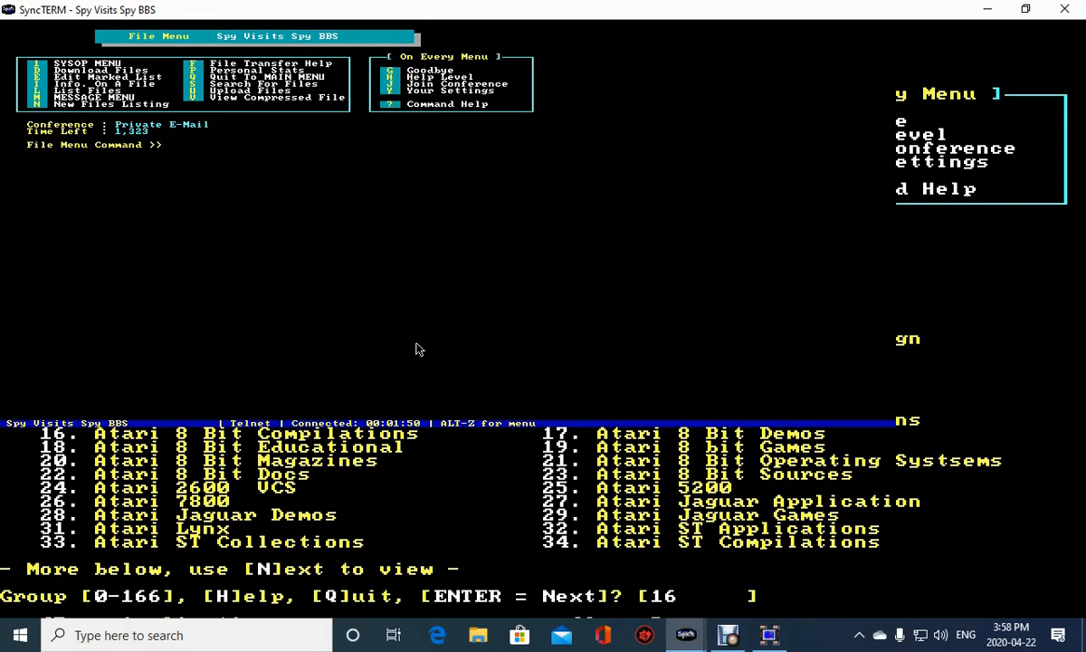
# List the files in area 132, Games, from group 34, Atari ST Compilations.
pyautogui.write('l')
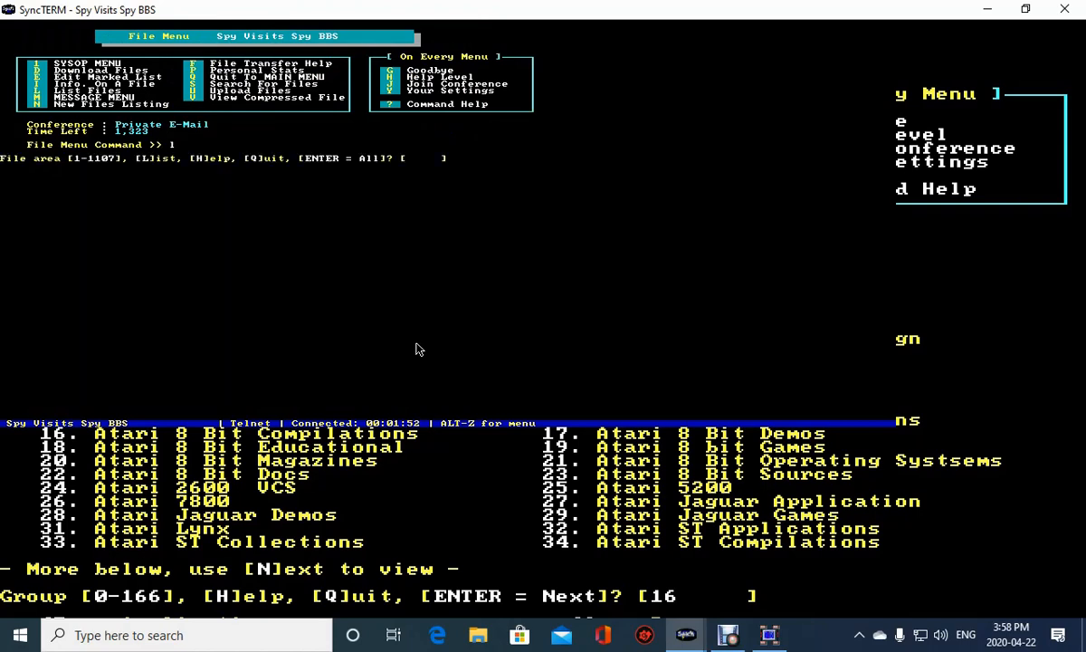
pyautogui.write('1')
pyautogui.press('Return')
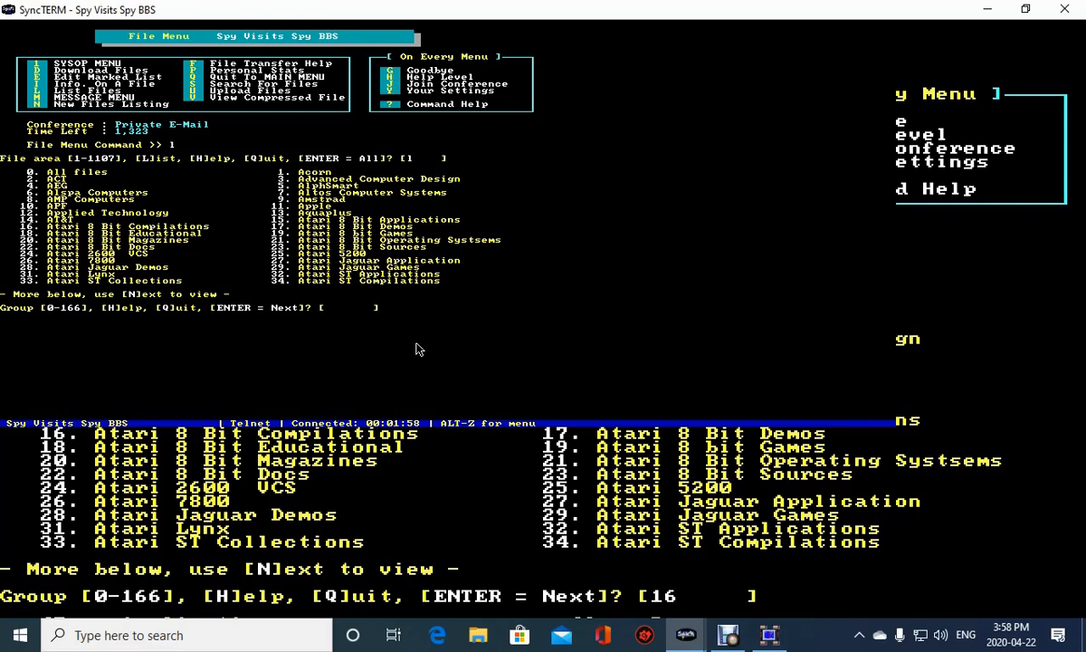
pyautogui.write('34')
pyautogui.press('Return')
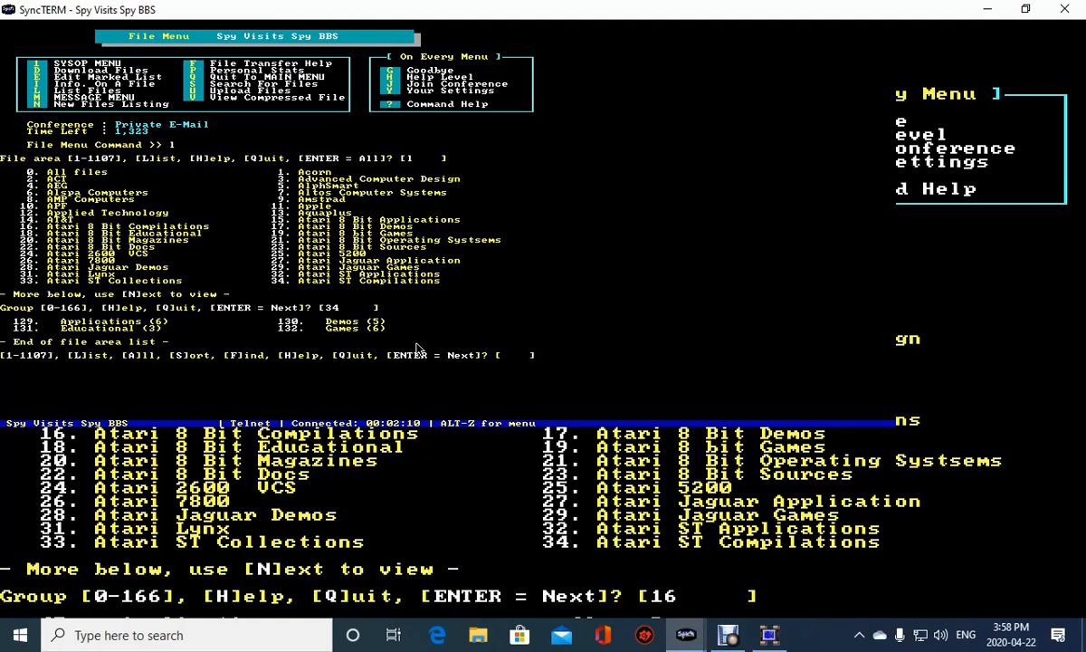
pyautogui.write('132')
pyautogui.press('Return')
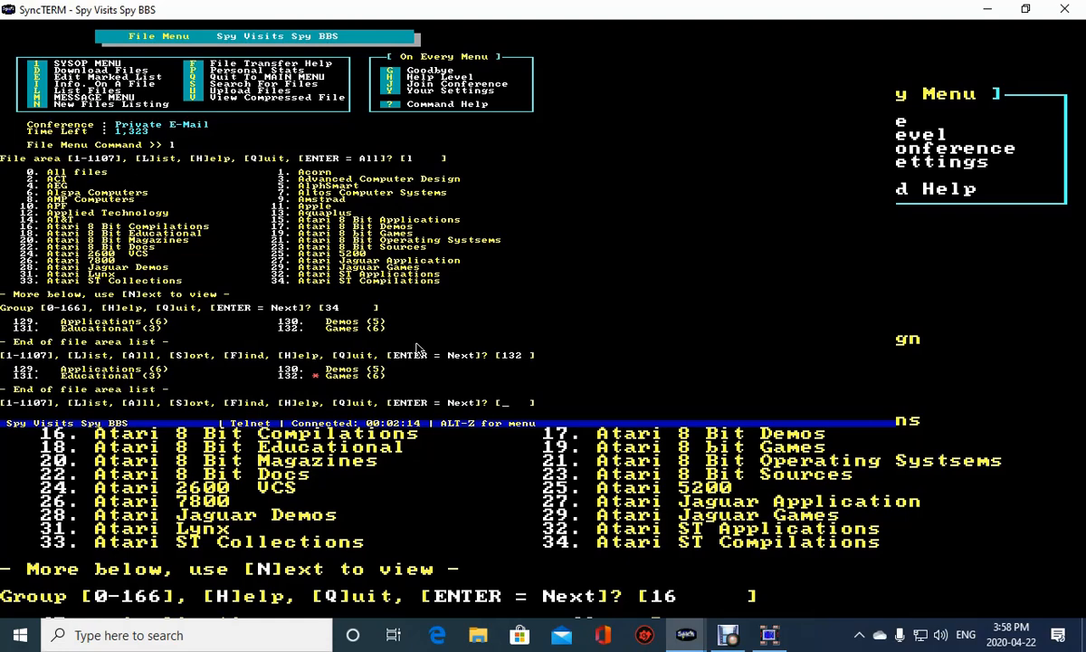
pyautogui.press('Return')
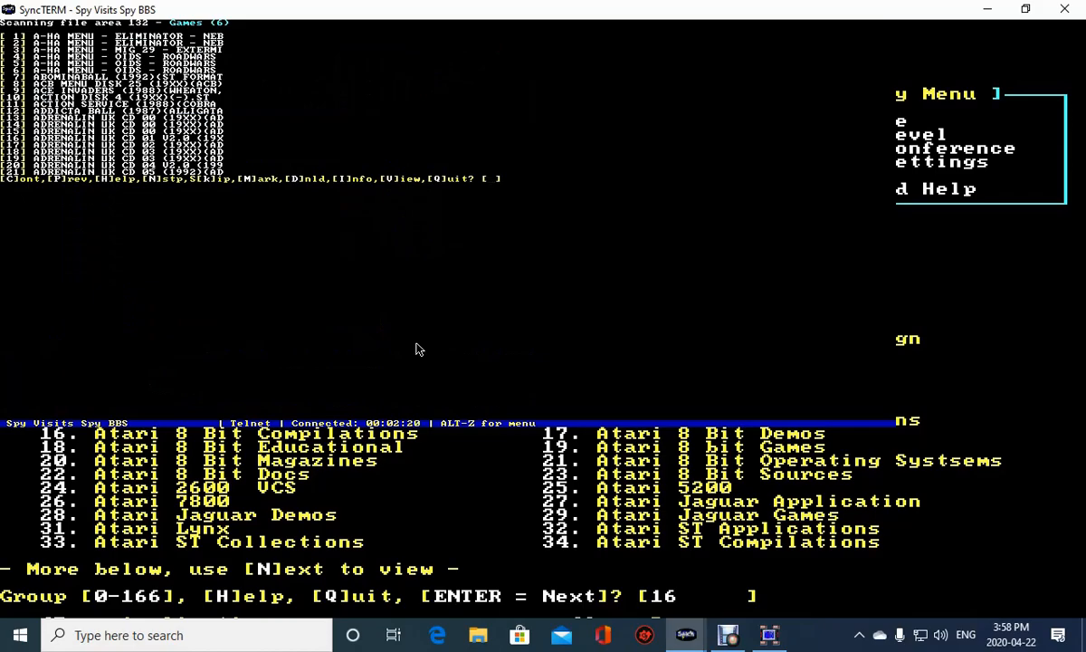
# Leave the Games file listing, list the file area groups from the File Menu, and close the SyncTERM window.
pyautogui.press('n')
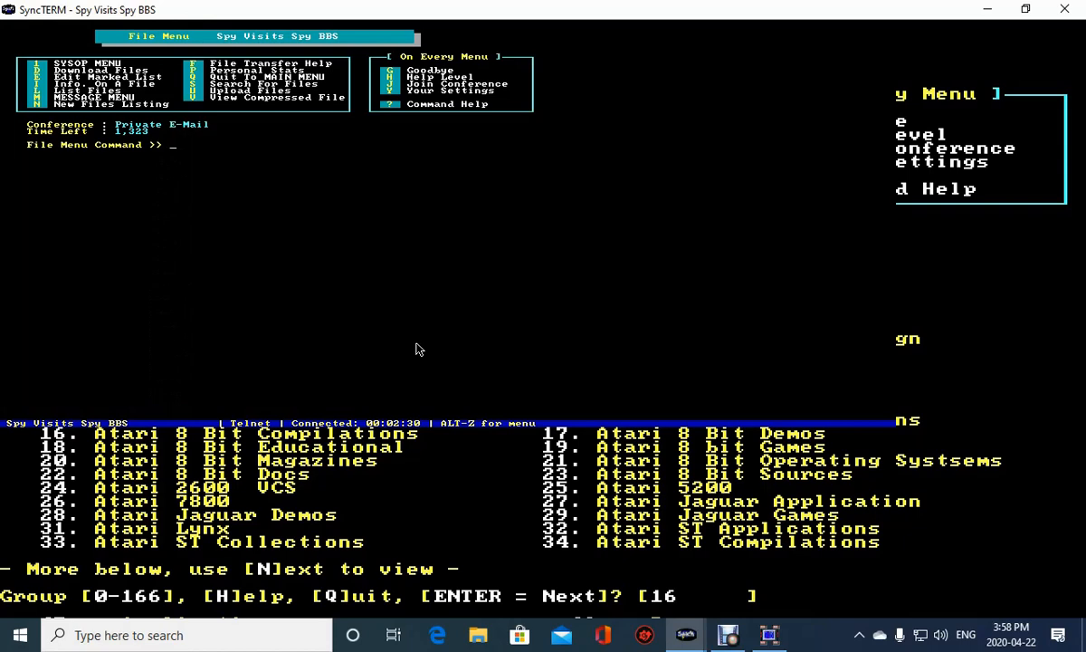
pyautogui.write('l')
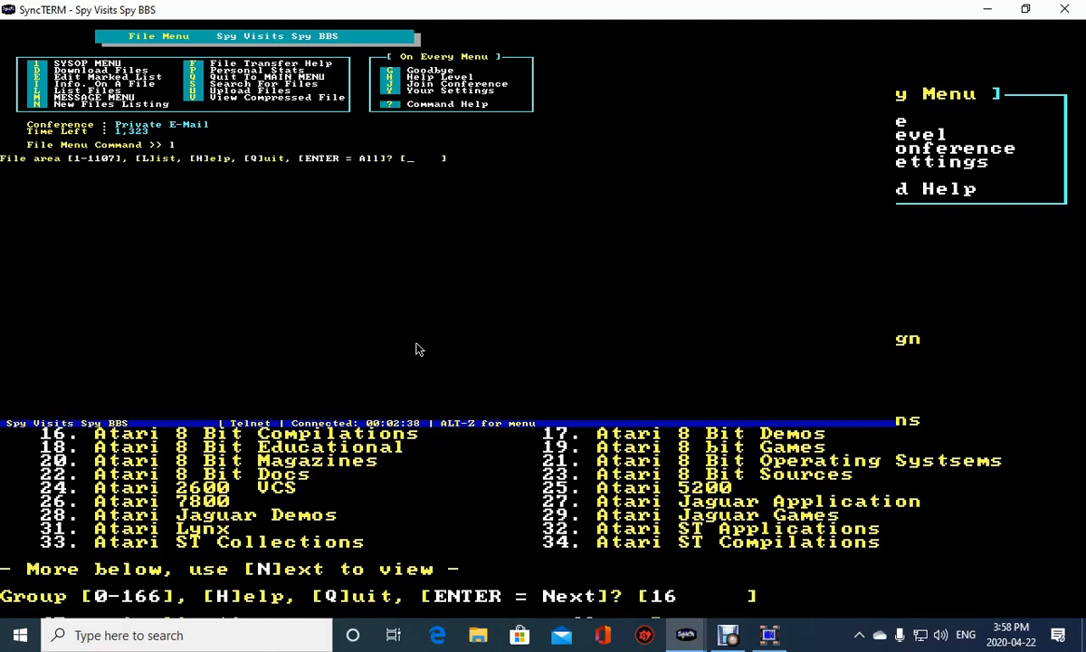
pyautogui.write('l')
pyautogui.press('Return')
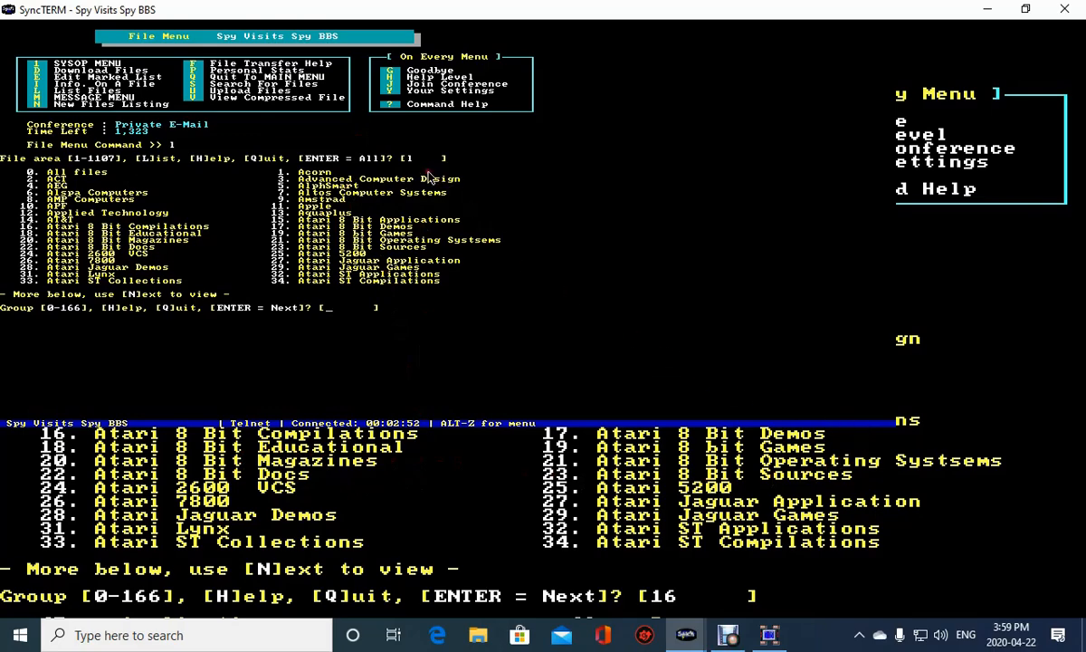
pyautogui.click(1067, 11)
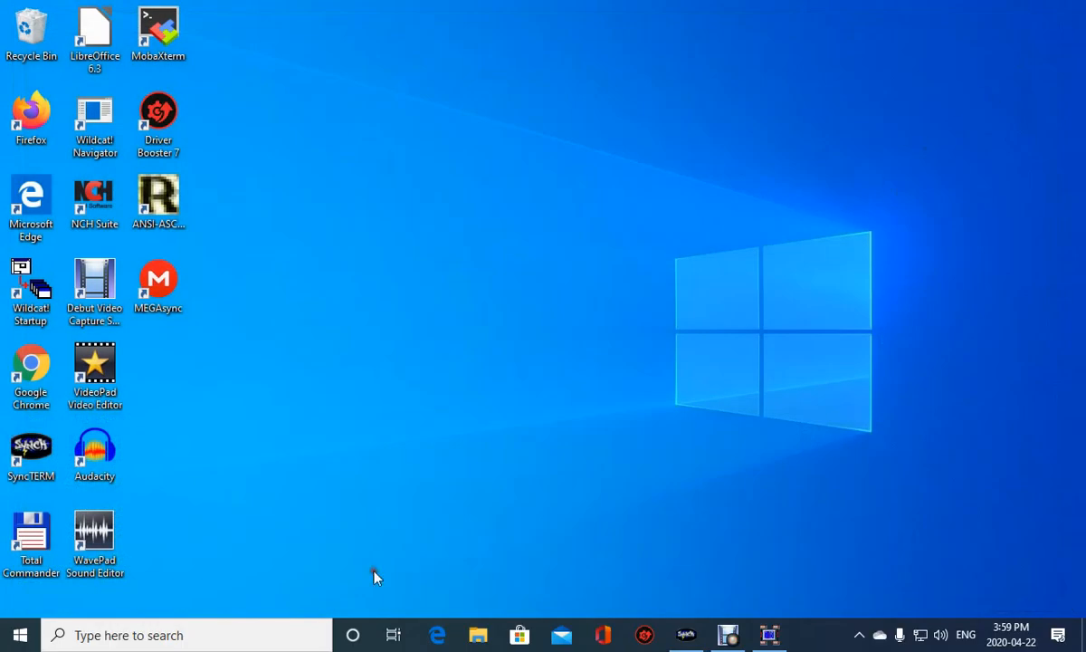
pyautogui.moveTo(162, 22); pyautogui.dragTo(154, 38)
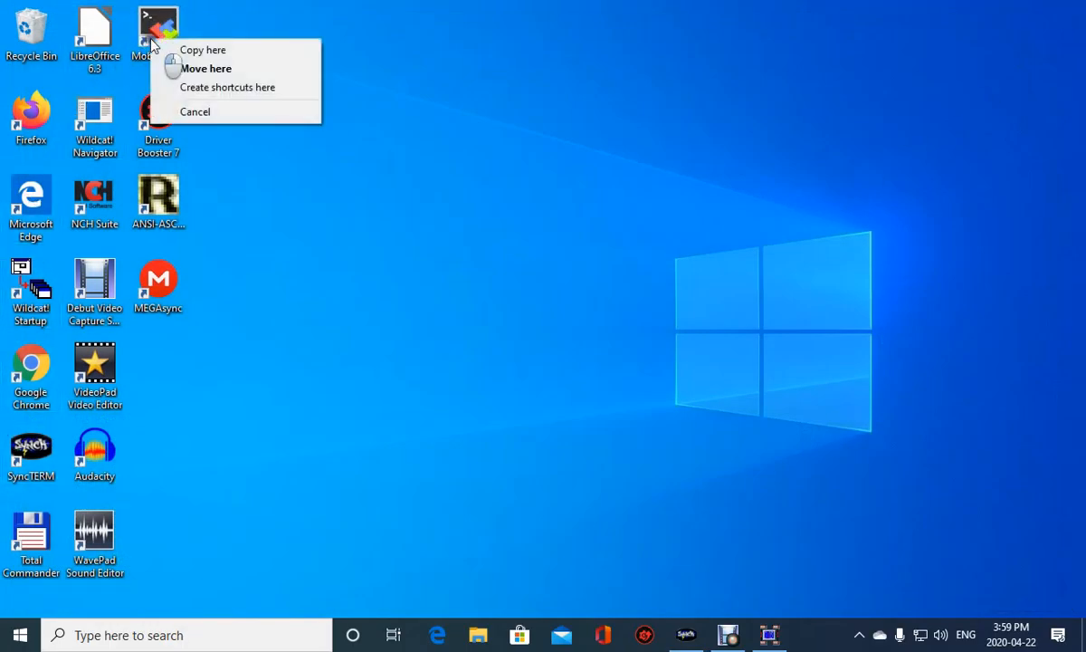
pyautogui.click(493, 433)
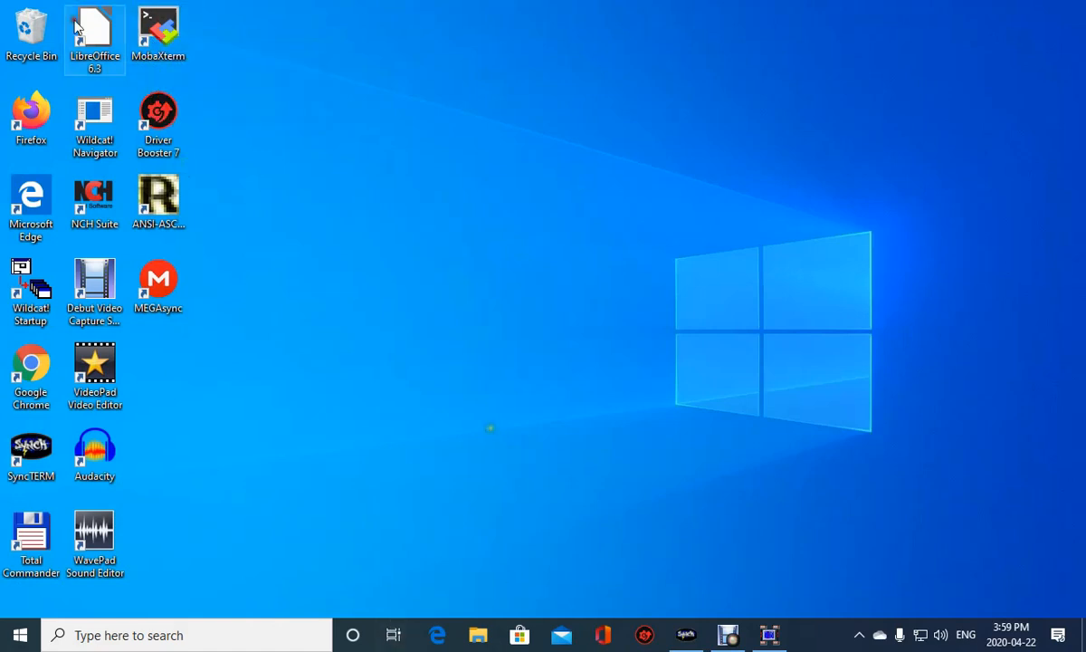
pyautogui.click(150, 27)
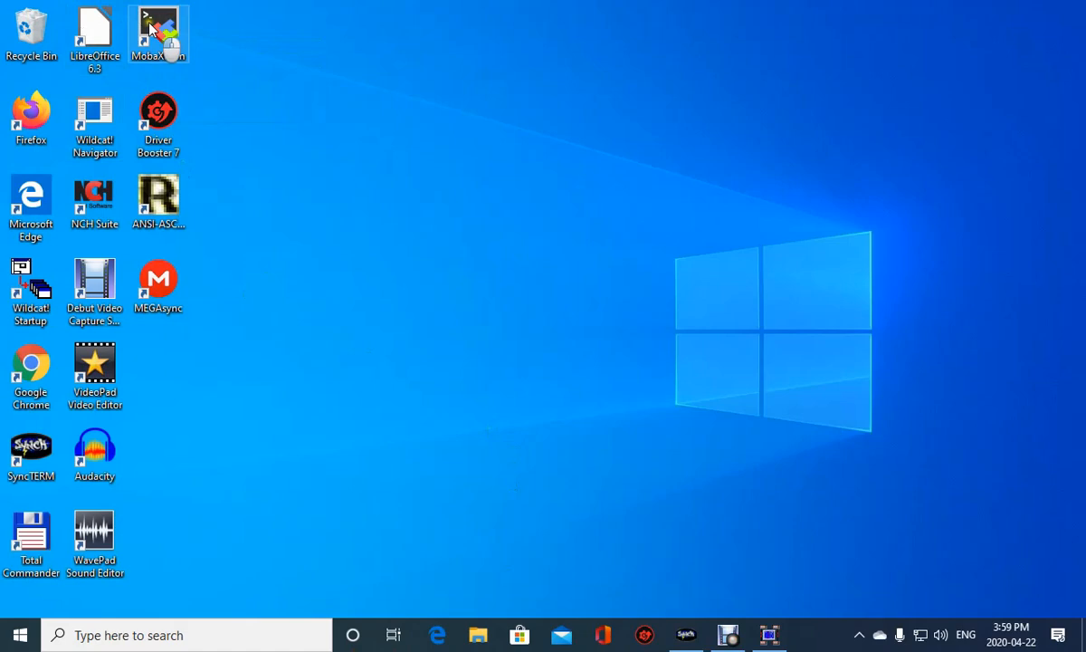
pyautogui.doubleClick(150, 27)
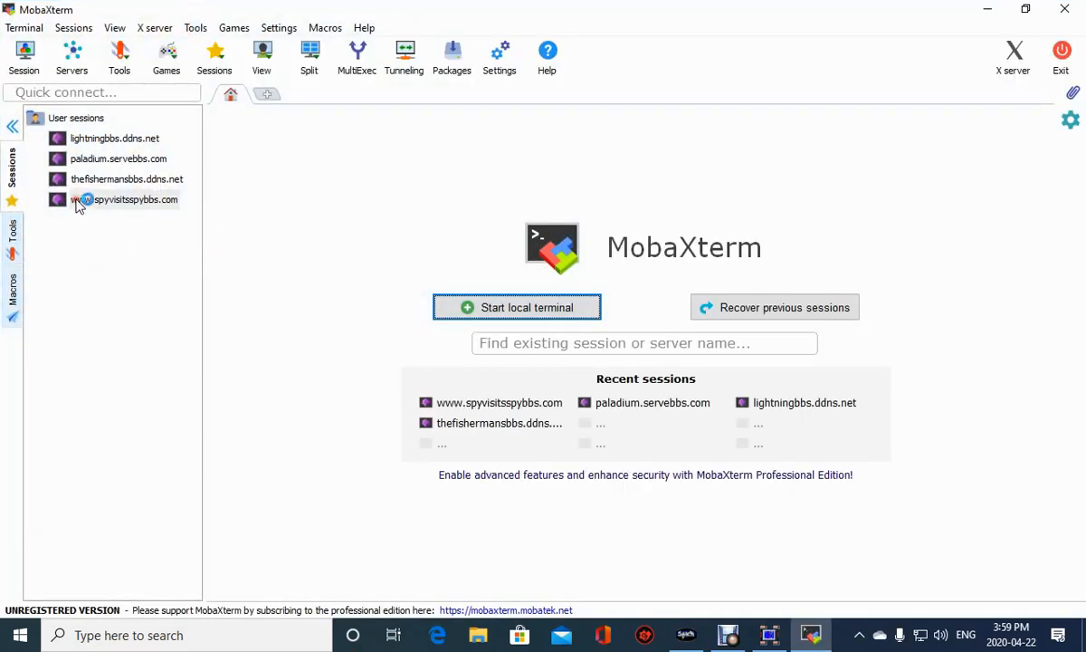
pyautogui.click(90, 201)
pyautogui.doubleClick(95, 204)
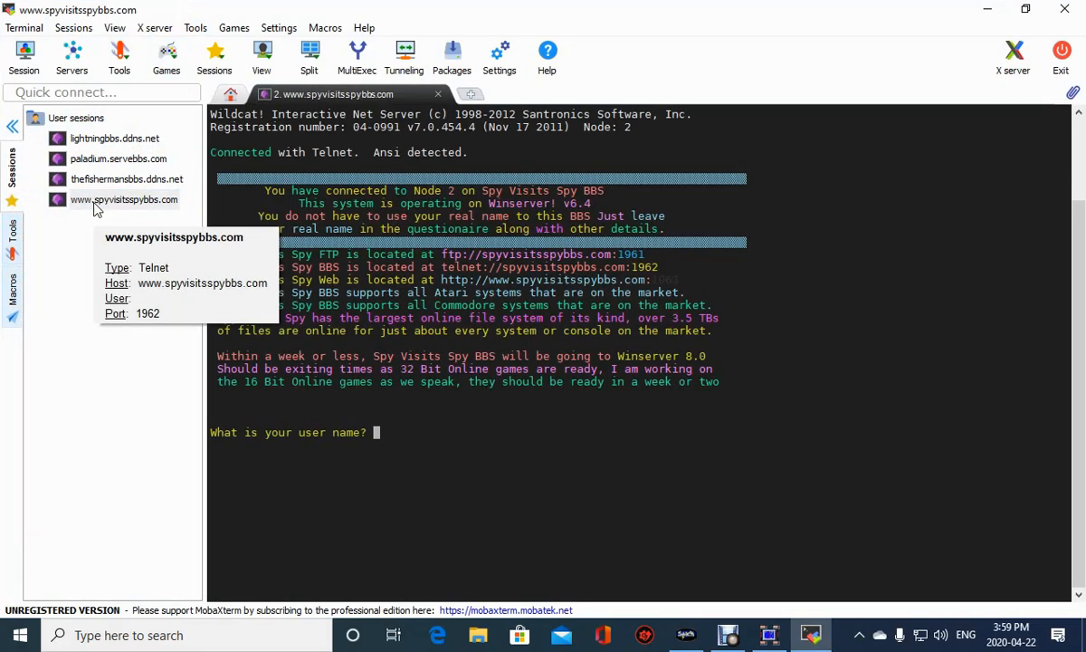
# Log in to the BBS with the account's user name and password, and continue to the Main Menu.
pyautogui.write('the ')
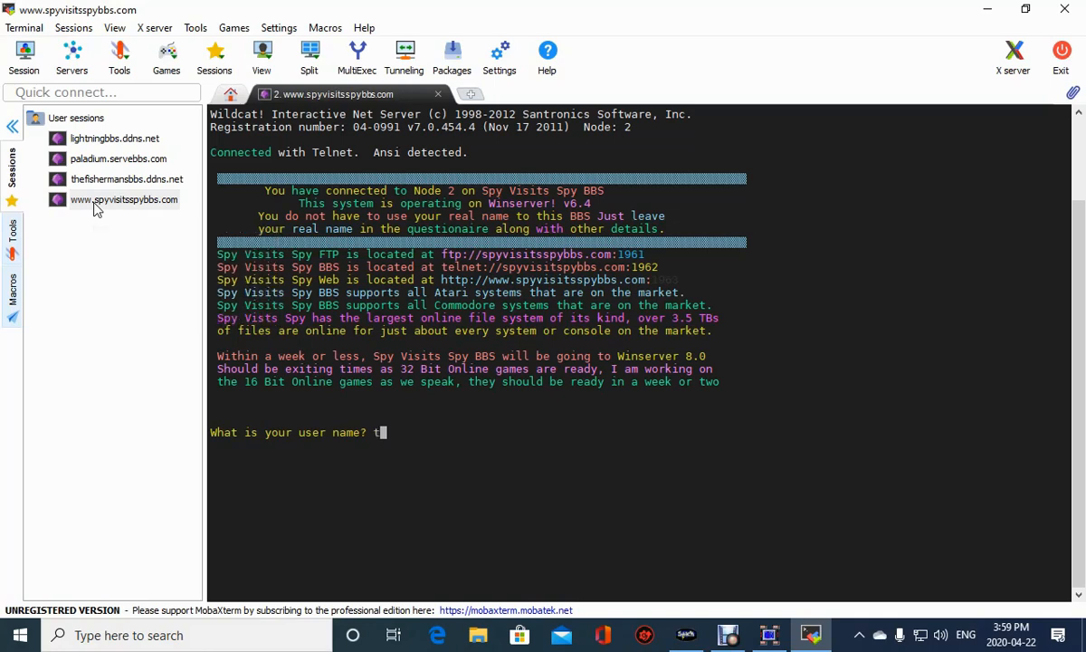
pyautogui.write('master-spy')
pyautogui.press('Return')
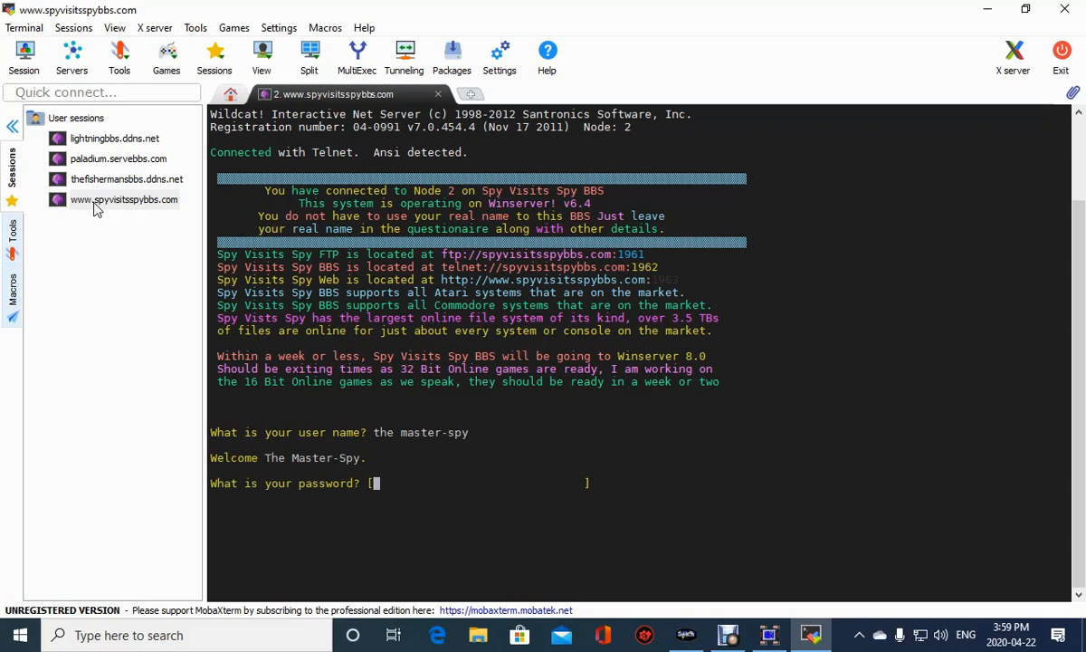
pyautogui.write('***************')
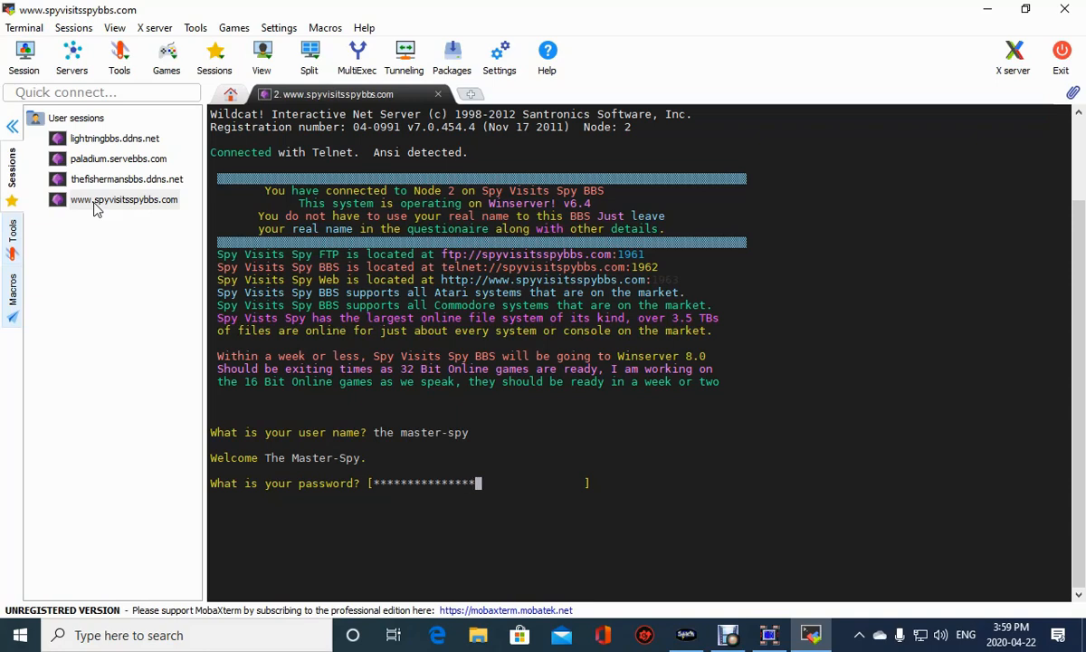
pyautogui.write('**')
pyautogui.press('Return')
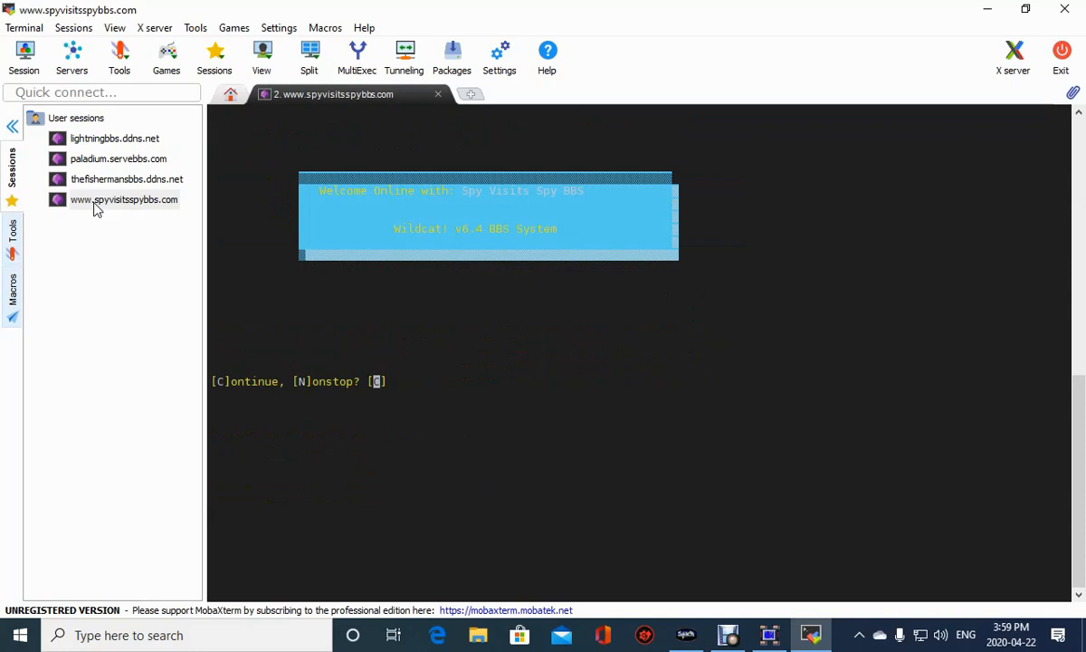
pyautogui.press('Return')
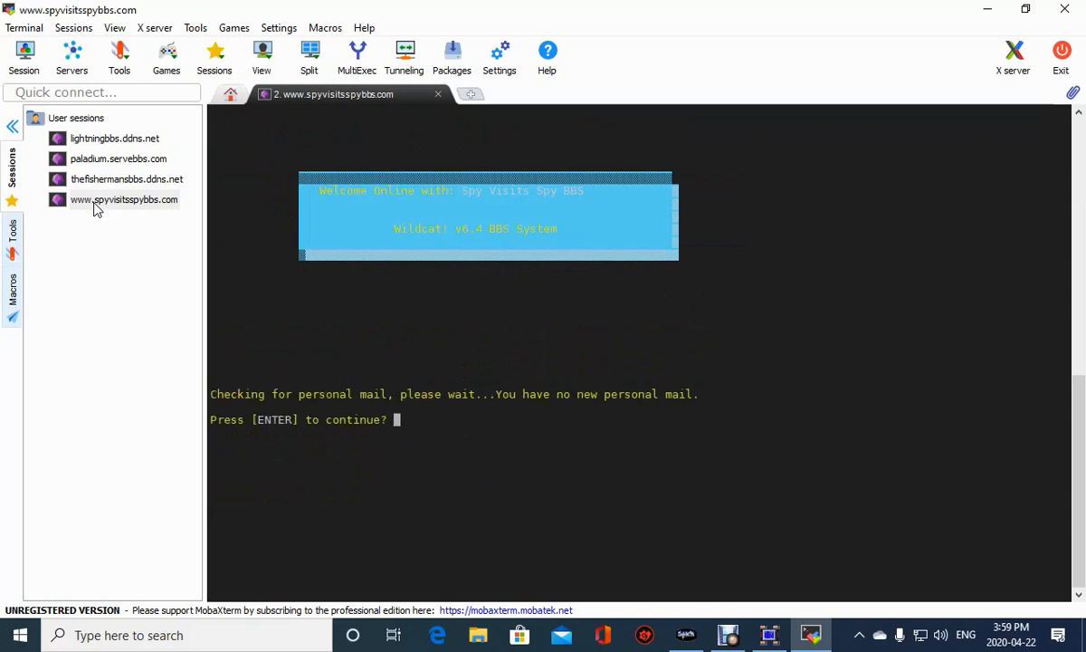
pyautogui.press('Return')
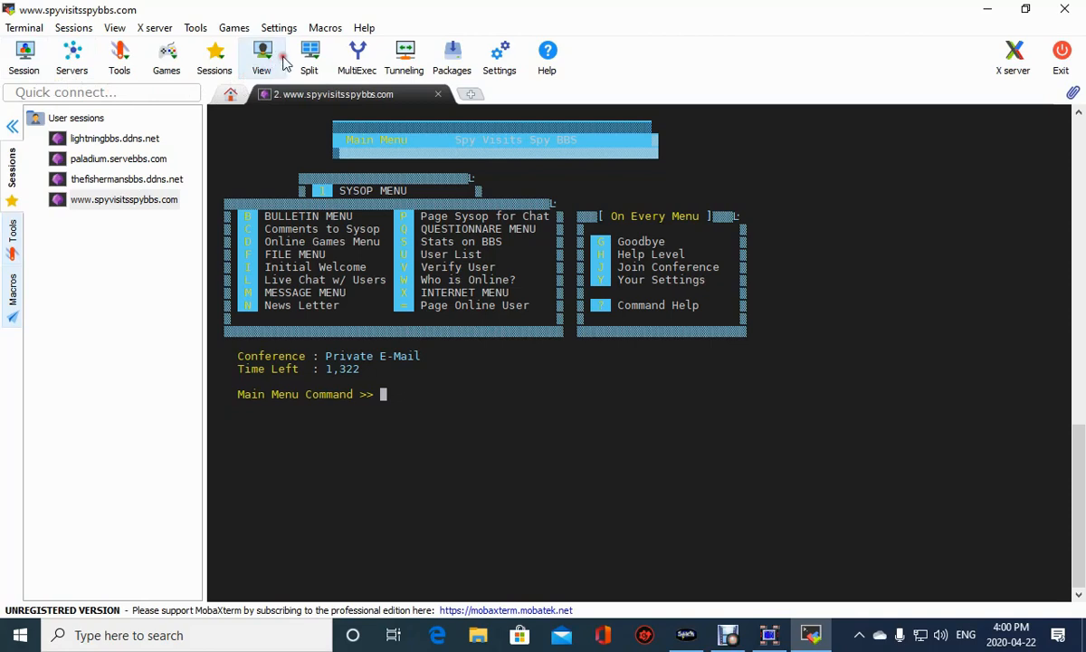
# Open the display settings in the MobaXterm configuration.
pyautogui.click(278, 27)
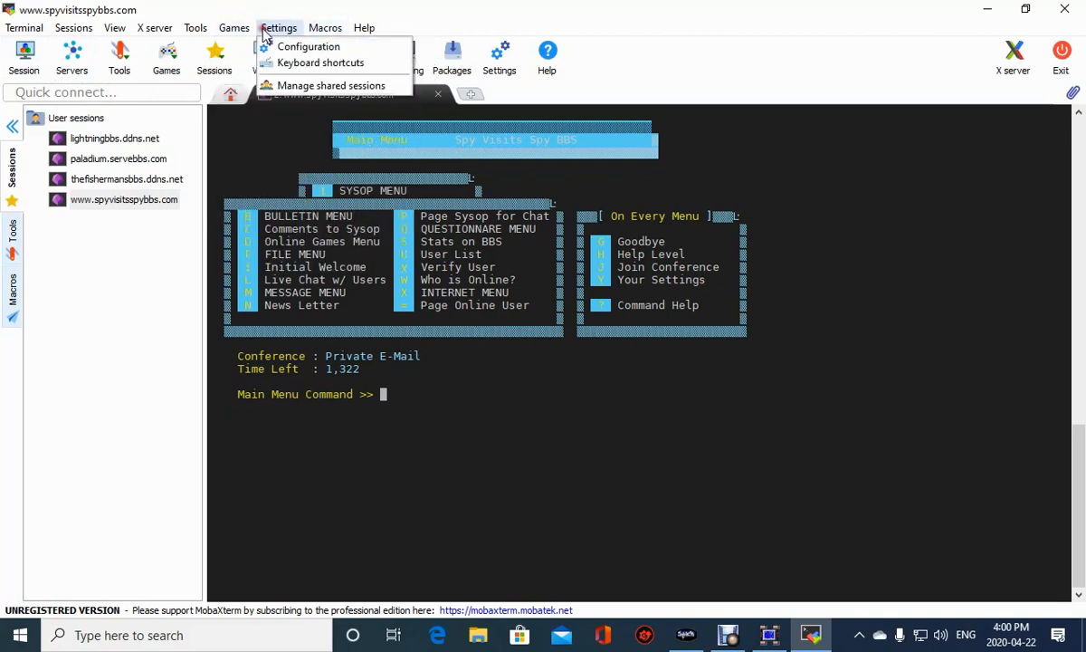
pyautogui.click(279, 49)
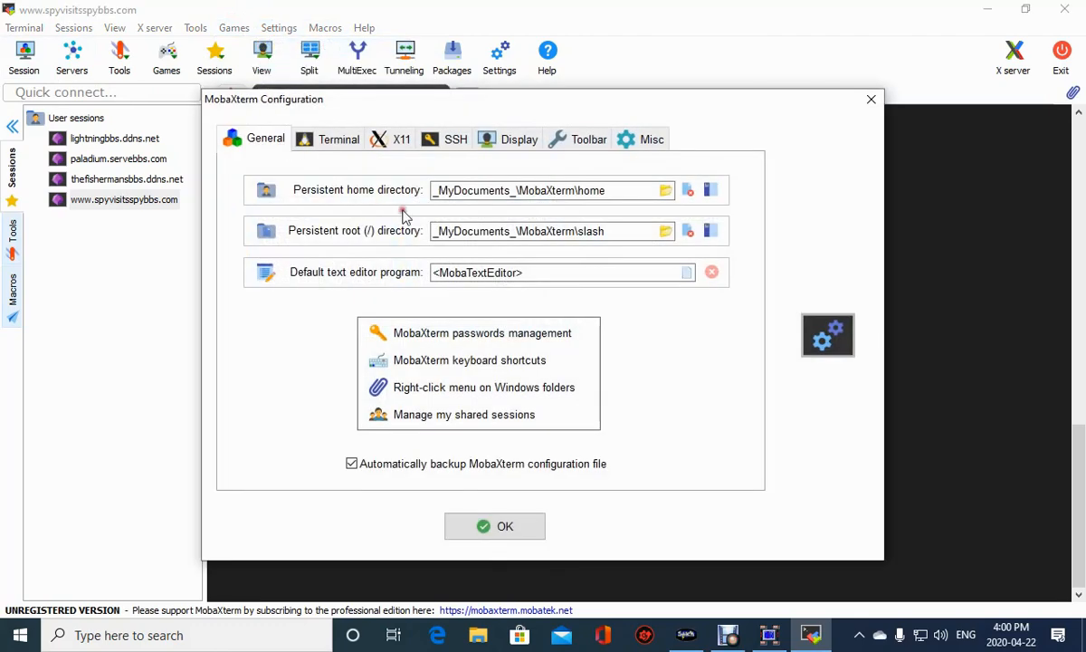
pyautogui.click(531, 147)
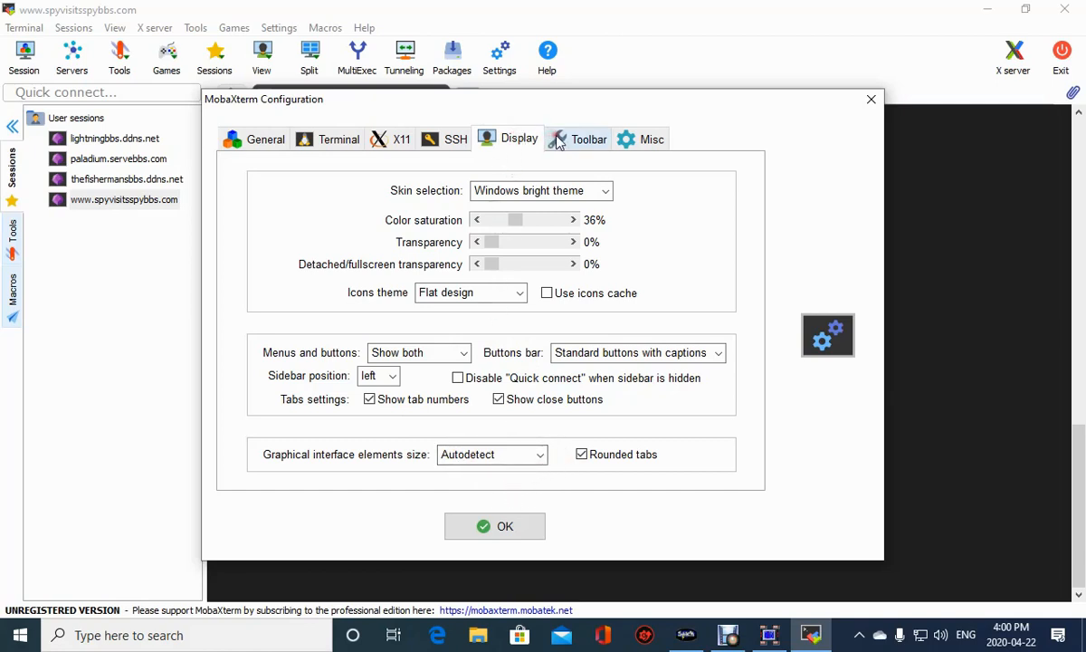
# Try the Windows dark theme as the skin and switch back to the Windows bright theme.
pyautogui.click(512, 192)
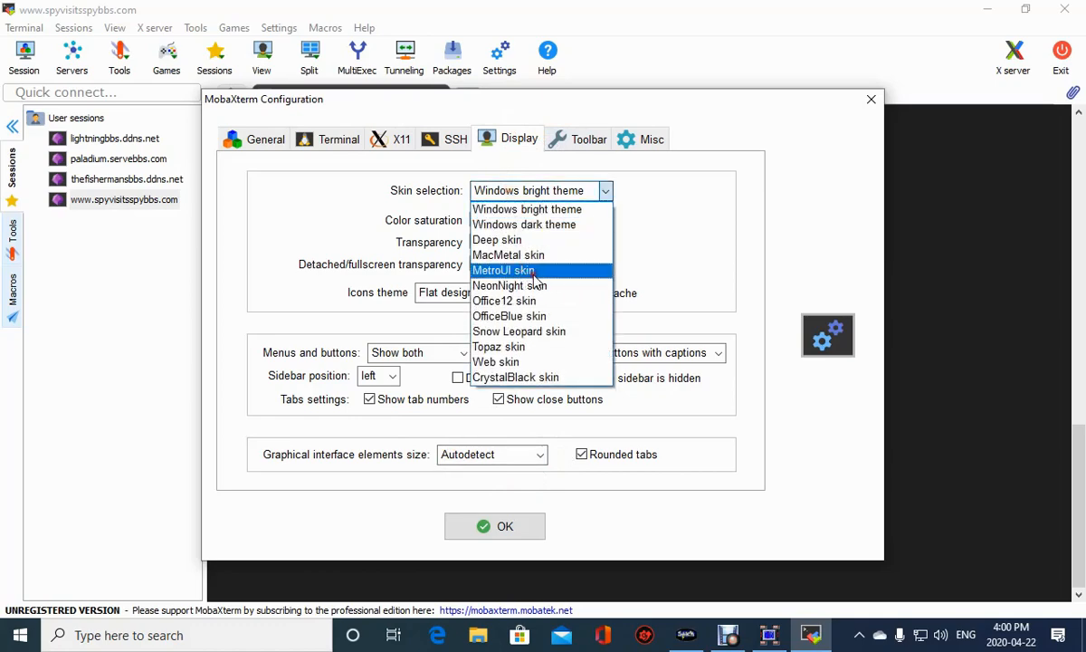
pyautogui.click(545, 226)
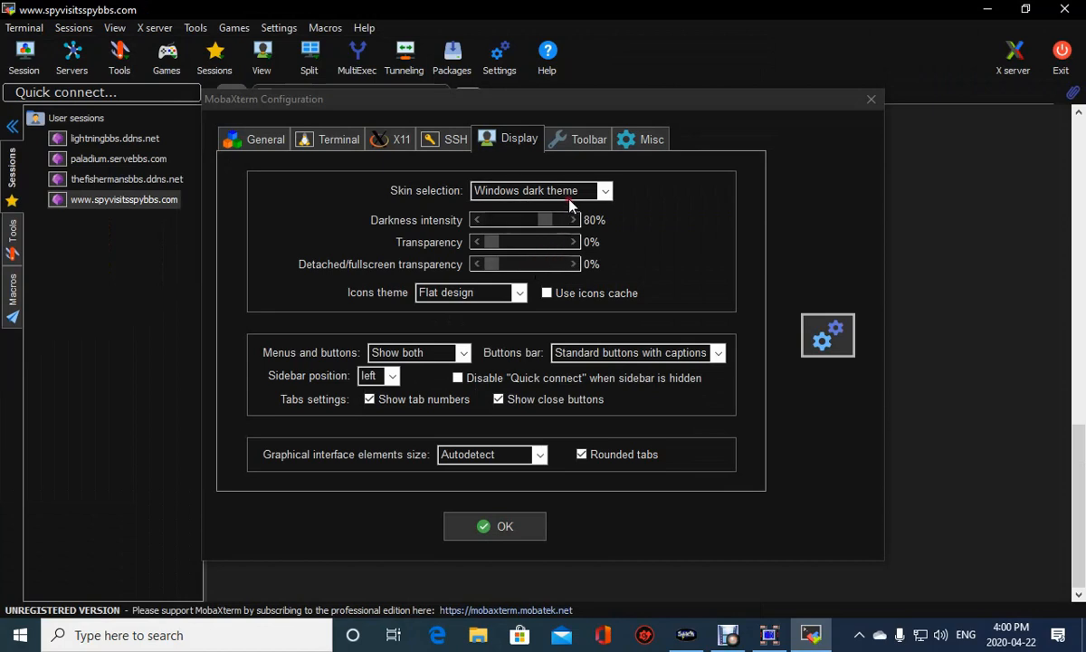
pyautogui.click(536, 191)
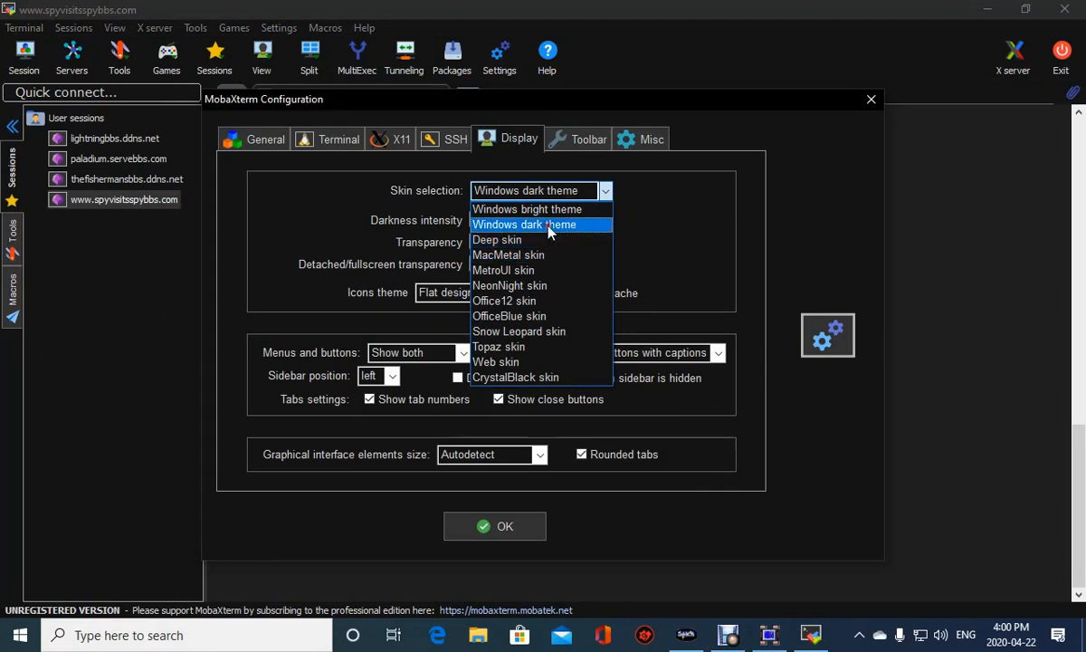
pyautogui.click(544, 216)
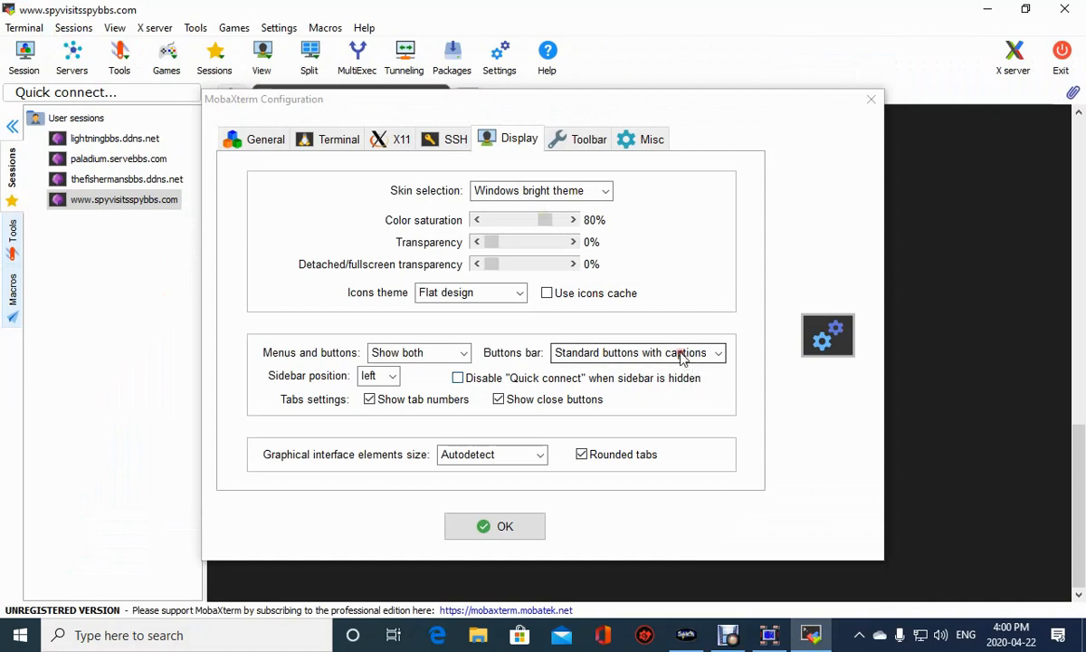
# Set the window transparency to 15% and accept the configuration after viewing the X11 settings.
pyautogui.click(547, 271)
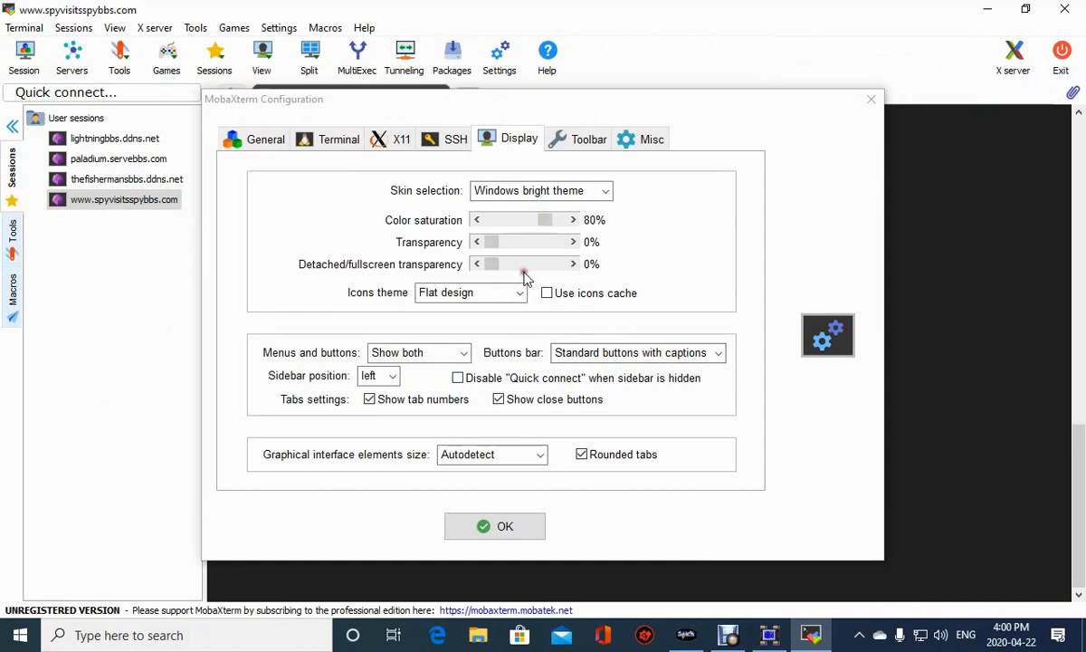
pyautogui.click(520, 244)
pyautogui.click(520, 245)
pyautogui.click(519, 245)
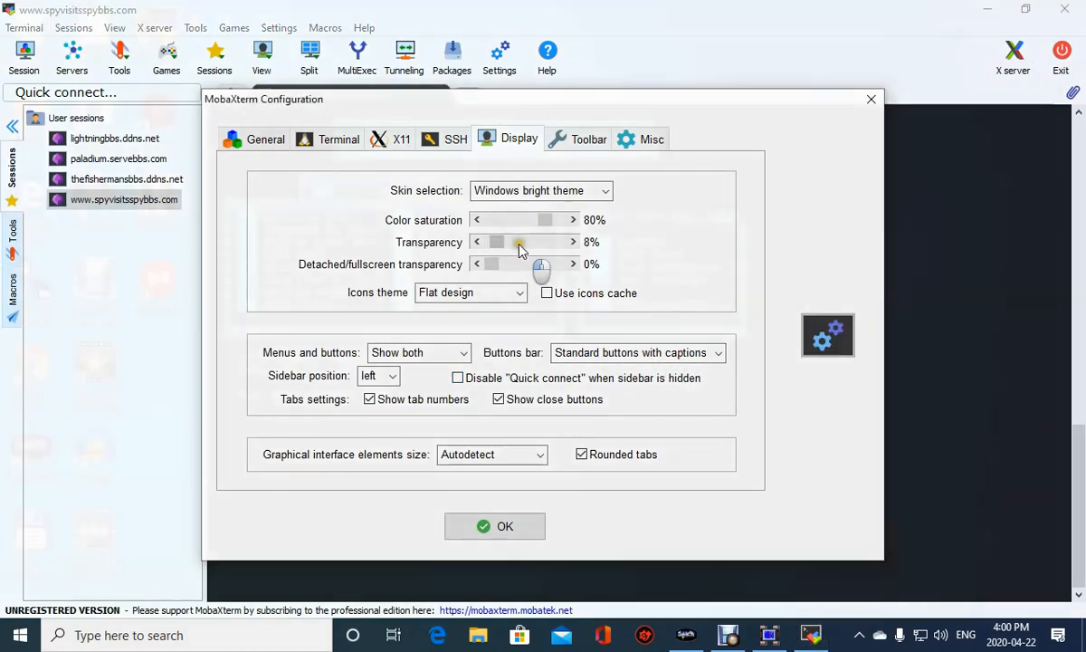
pyautogui.click(520, 245)
pyautogui.click(519, 245)
pyautogui.click(518, 244)
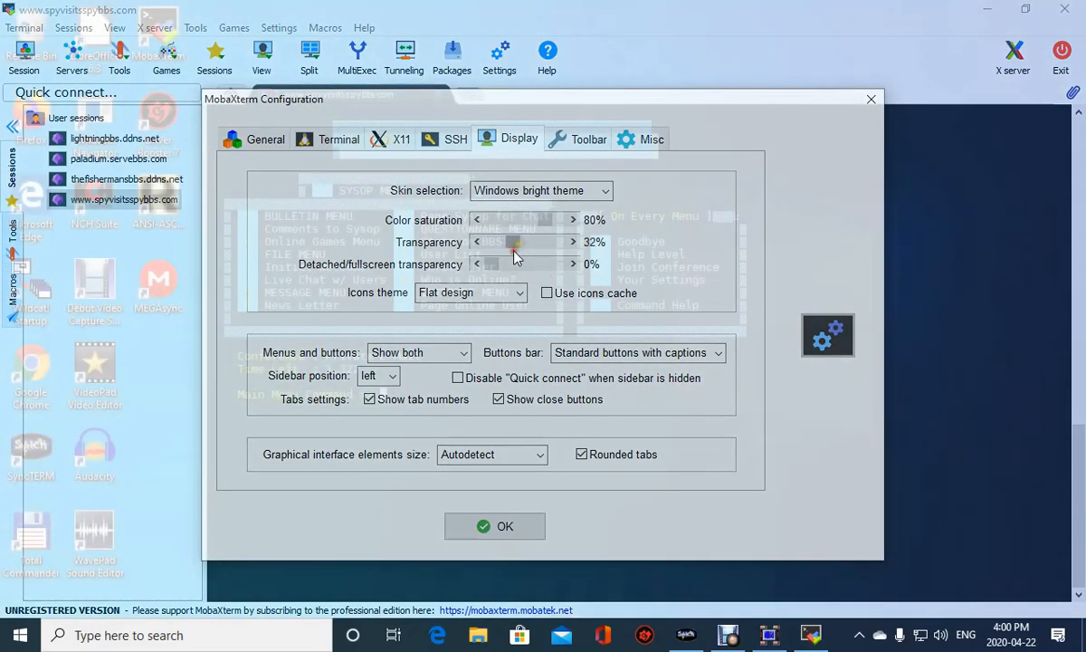
pyautogui.click(486, 244)
pyautogui.click(474, 243)
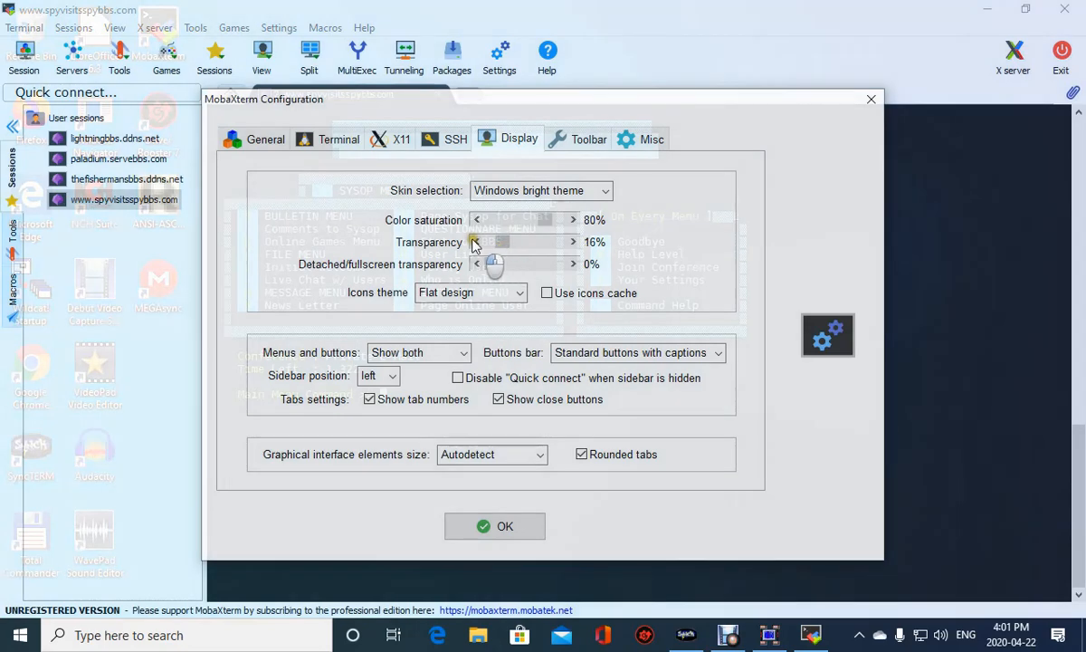
pyautogui.click(476, 242)
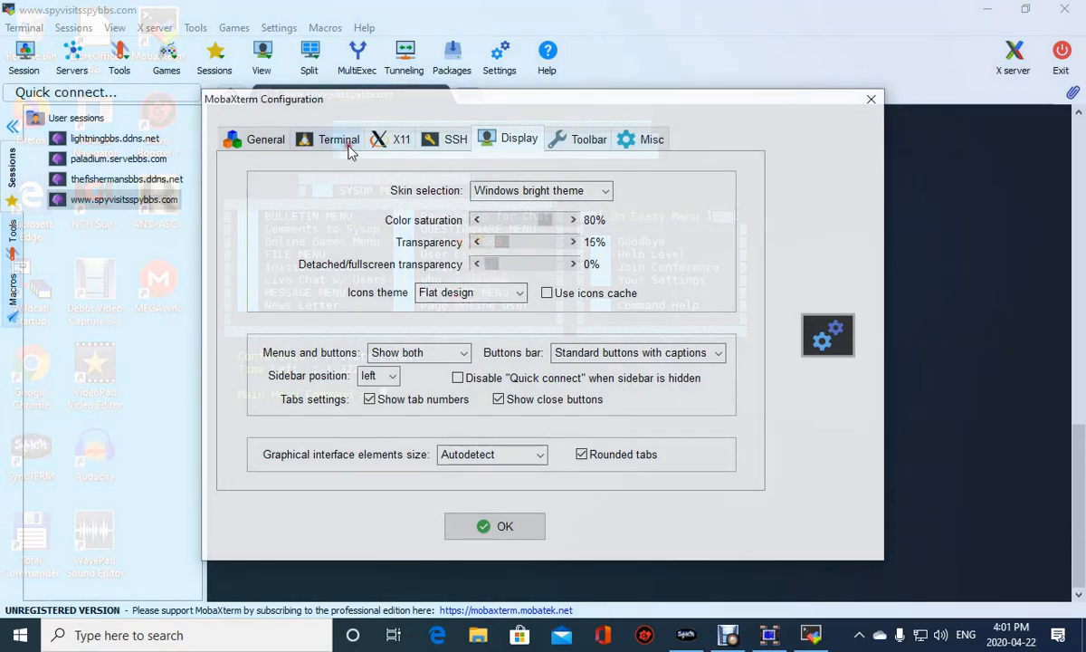
pyautogui.click(376, 140)
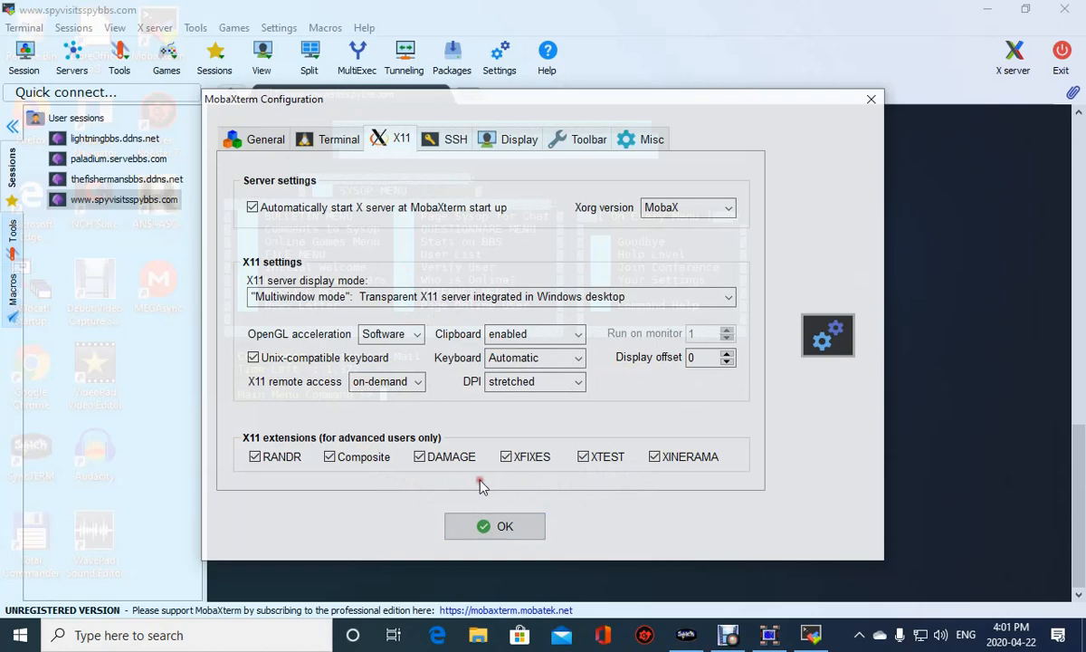
pyautogui.click(488, 528)
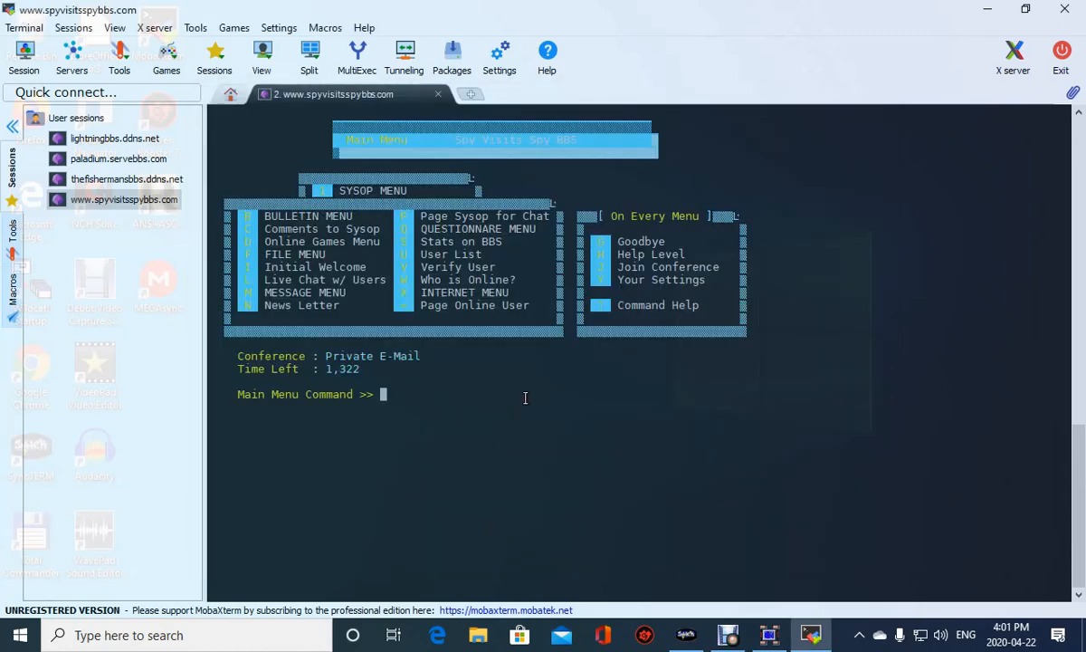
# Close MobaXterm together with its running BBS session.
pyautogui.click(1063, 13)
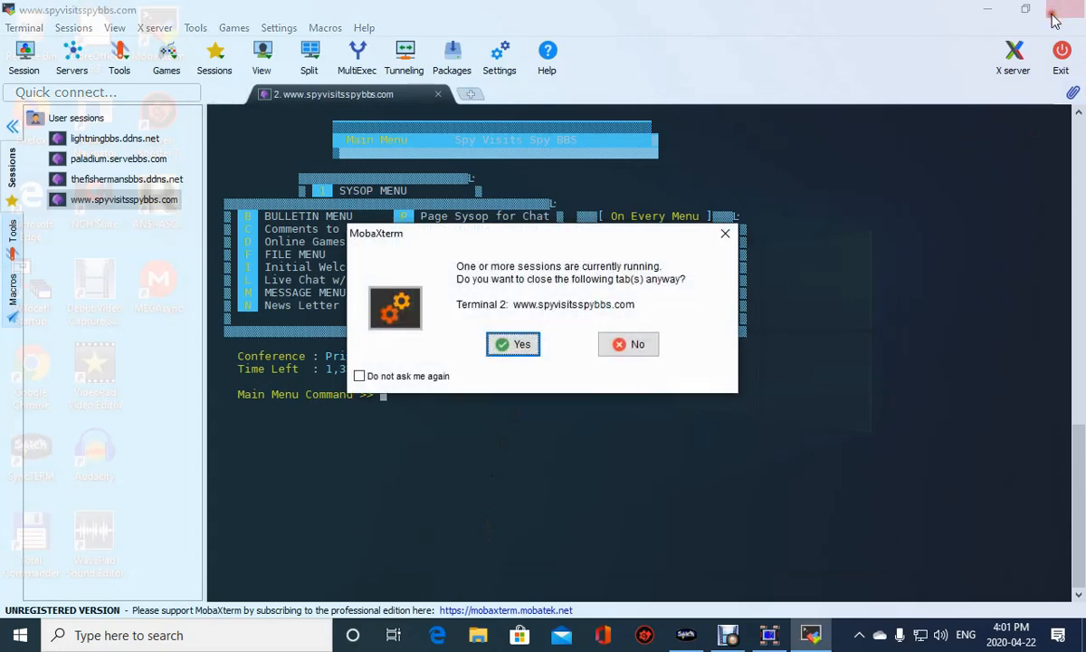
pyautogui.click(529, 348)
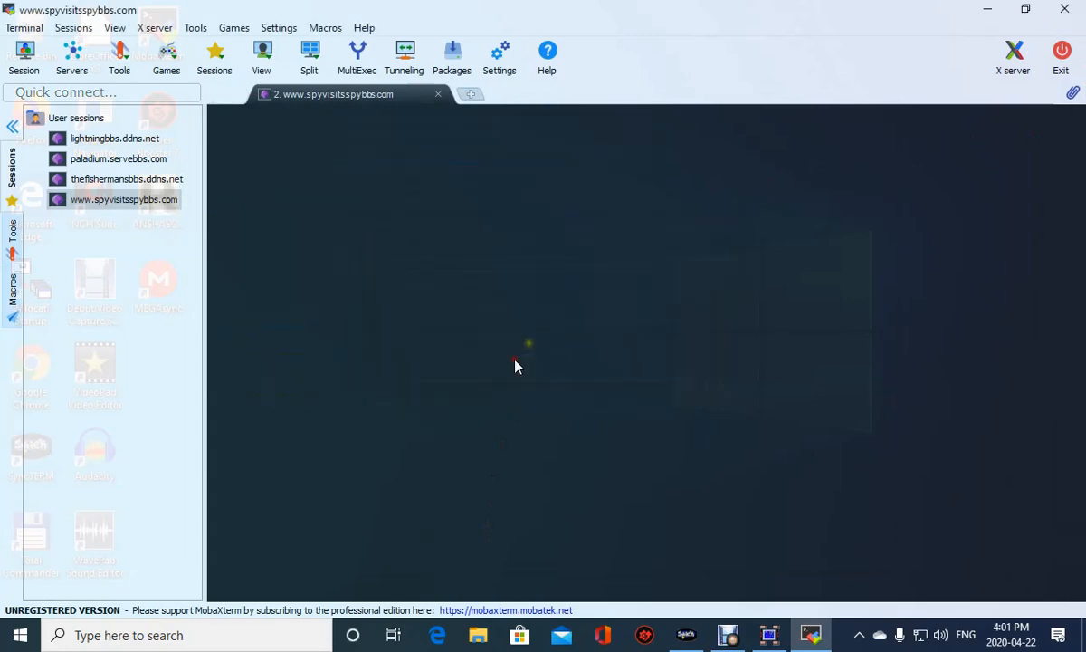